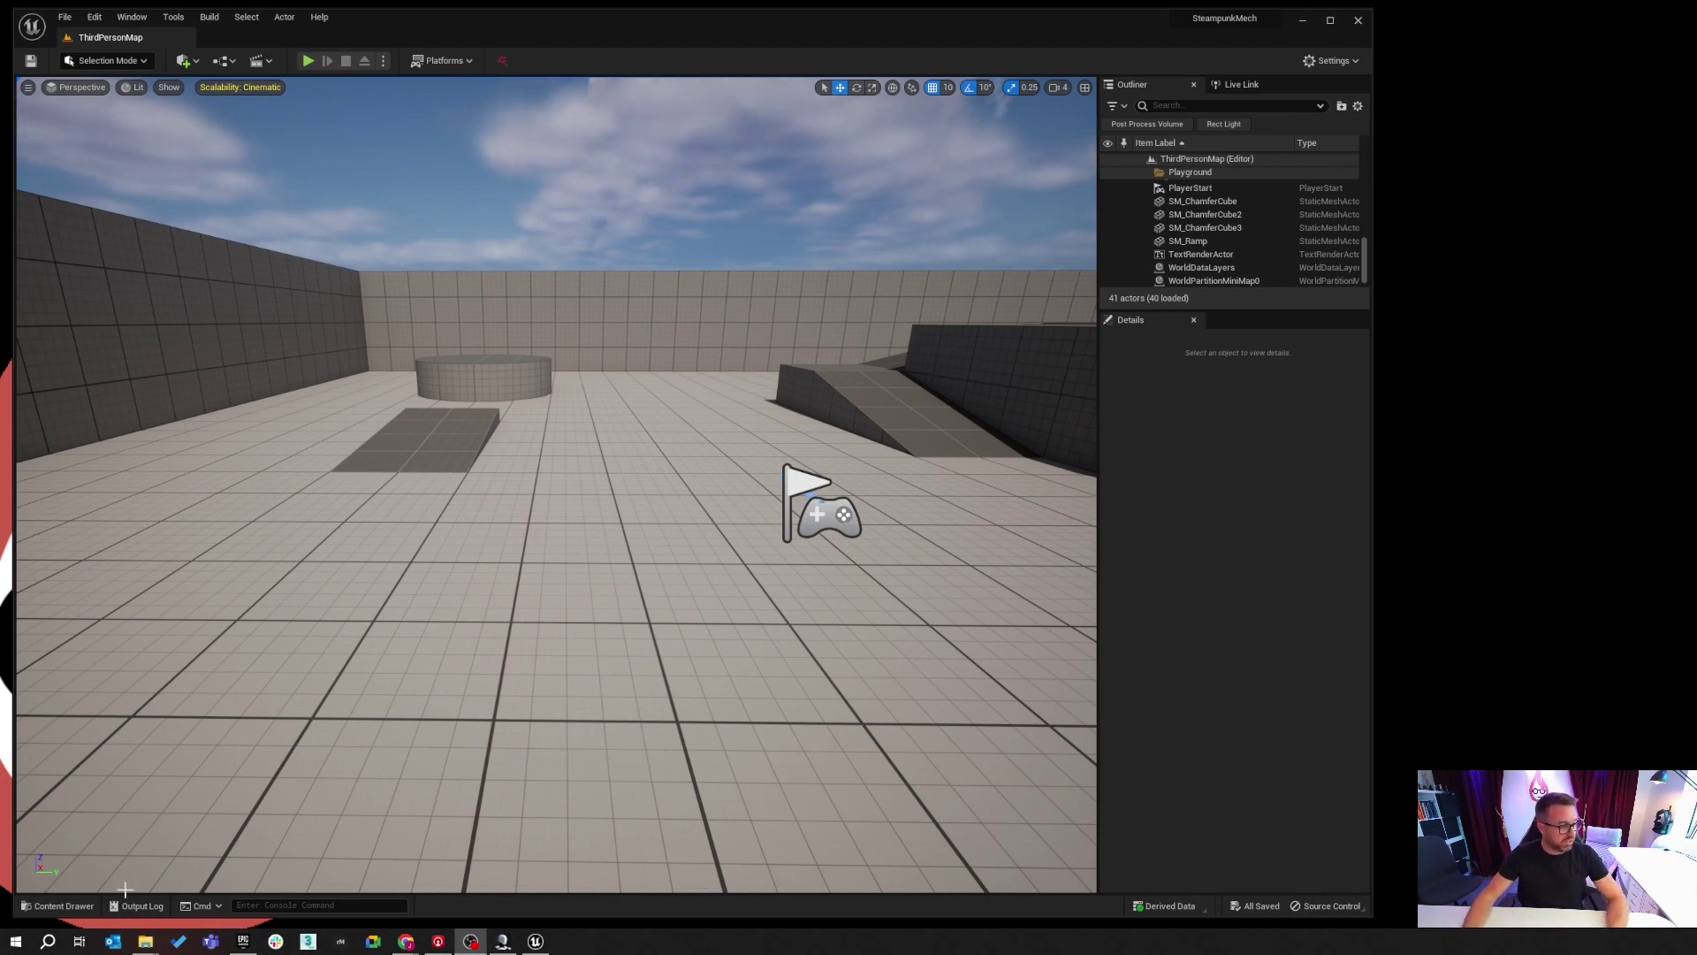
Place the ABP_SteamPunkMech and ABP_UE4 animation blueprints from the Characters/Retargetting folder next to each other in the level.
{"action": "left_click", "coordinate": [44, 906]}
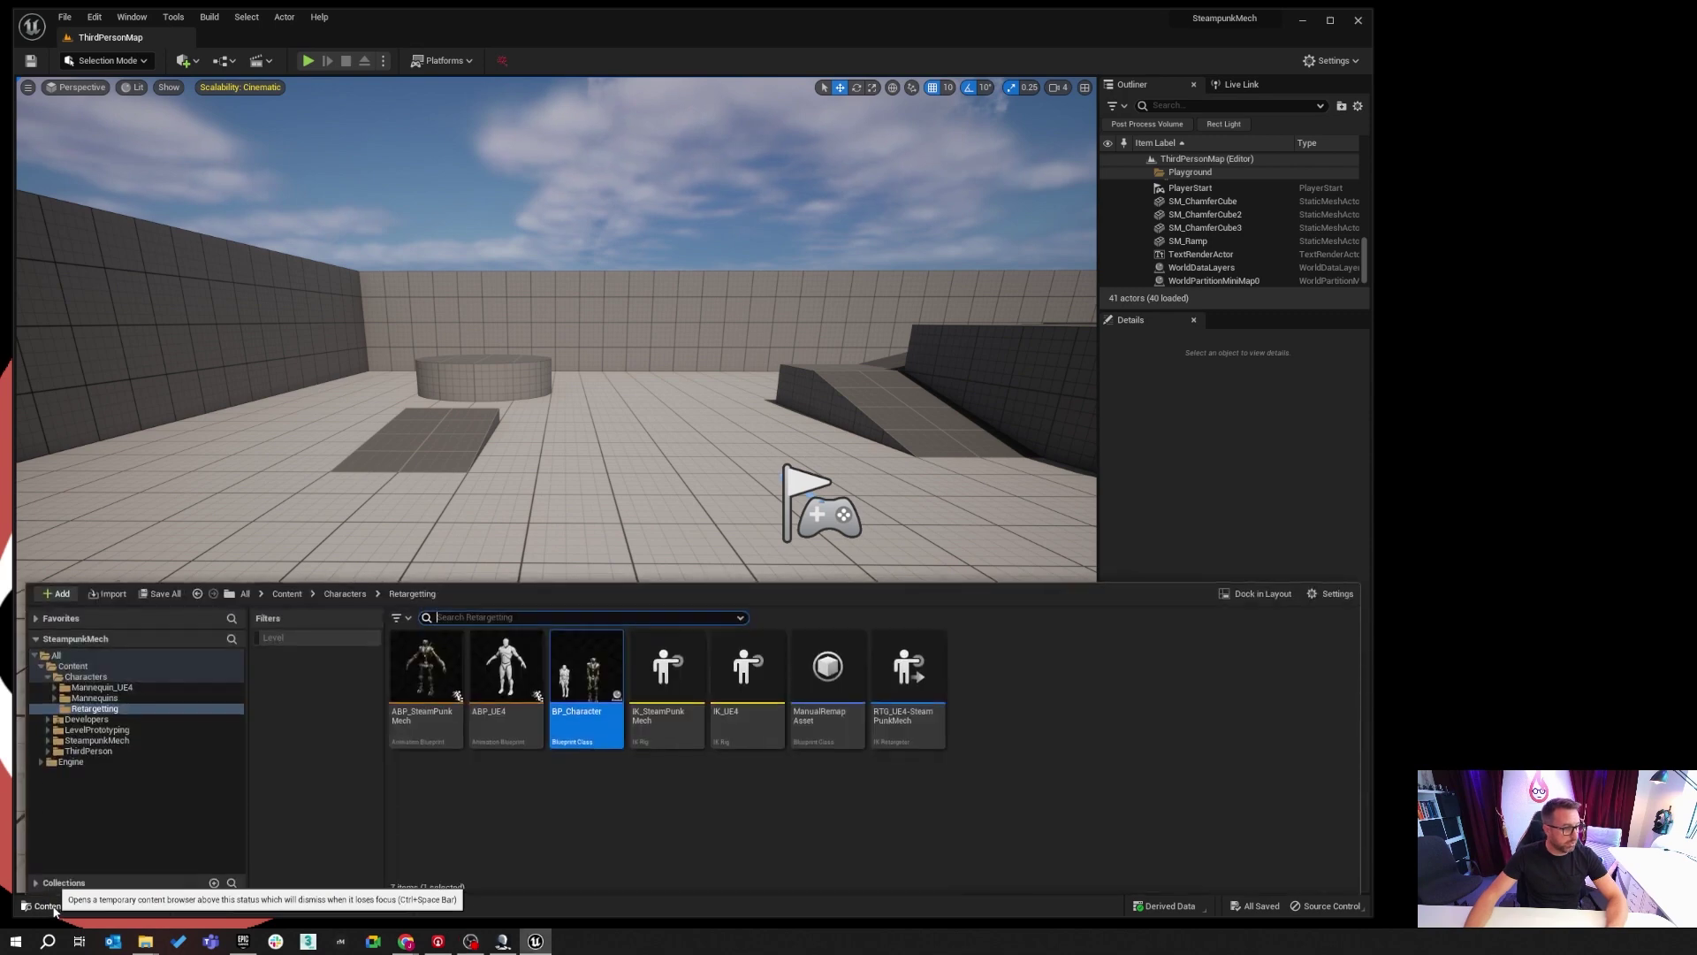
{"action": "left_click", "coordinate": [479, 801]}
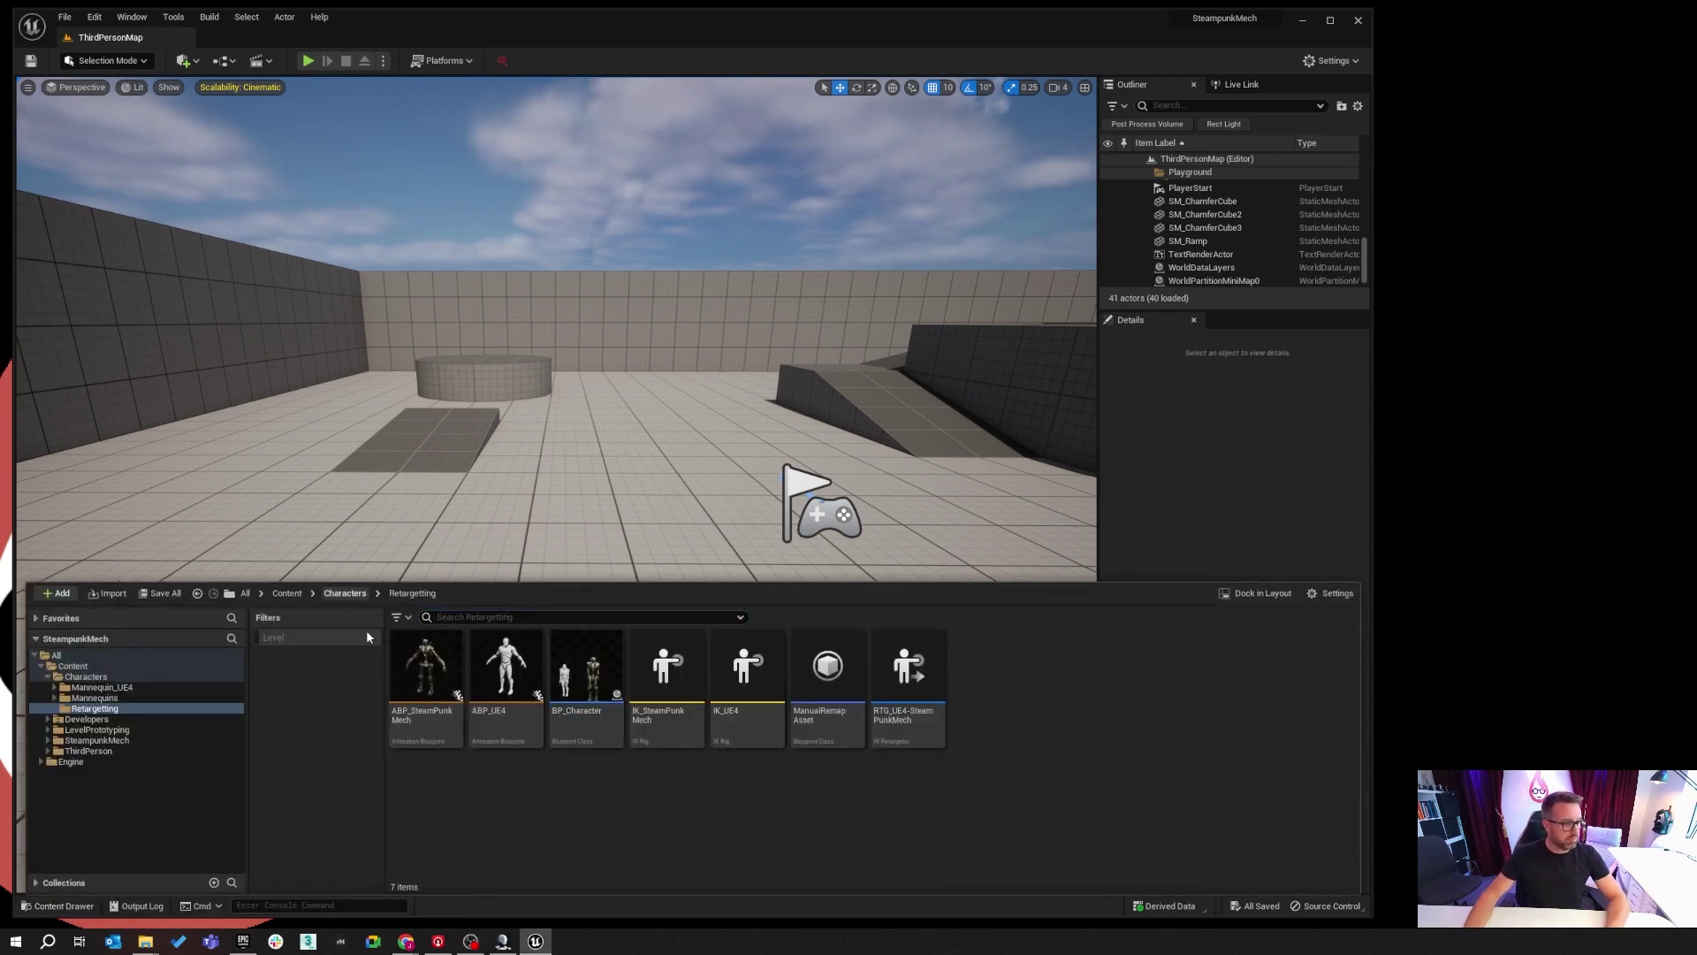
{"action": "left_click", "coordinate": [422, 677]}
{"action": "left_click_drag", "start_coordinate": [423, 677], "coordinate": [641, 521]}
{"action": "left_click_drag", "start_coordinate": [591, 601], "coordinate": [474, 895], "text": "alt"}
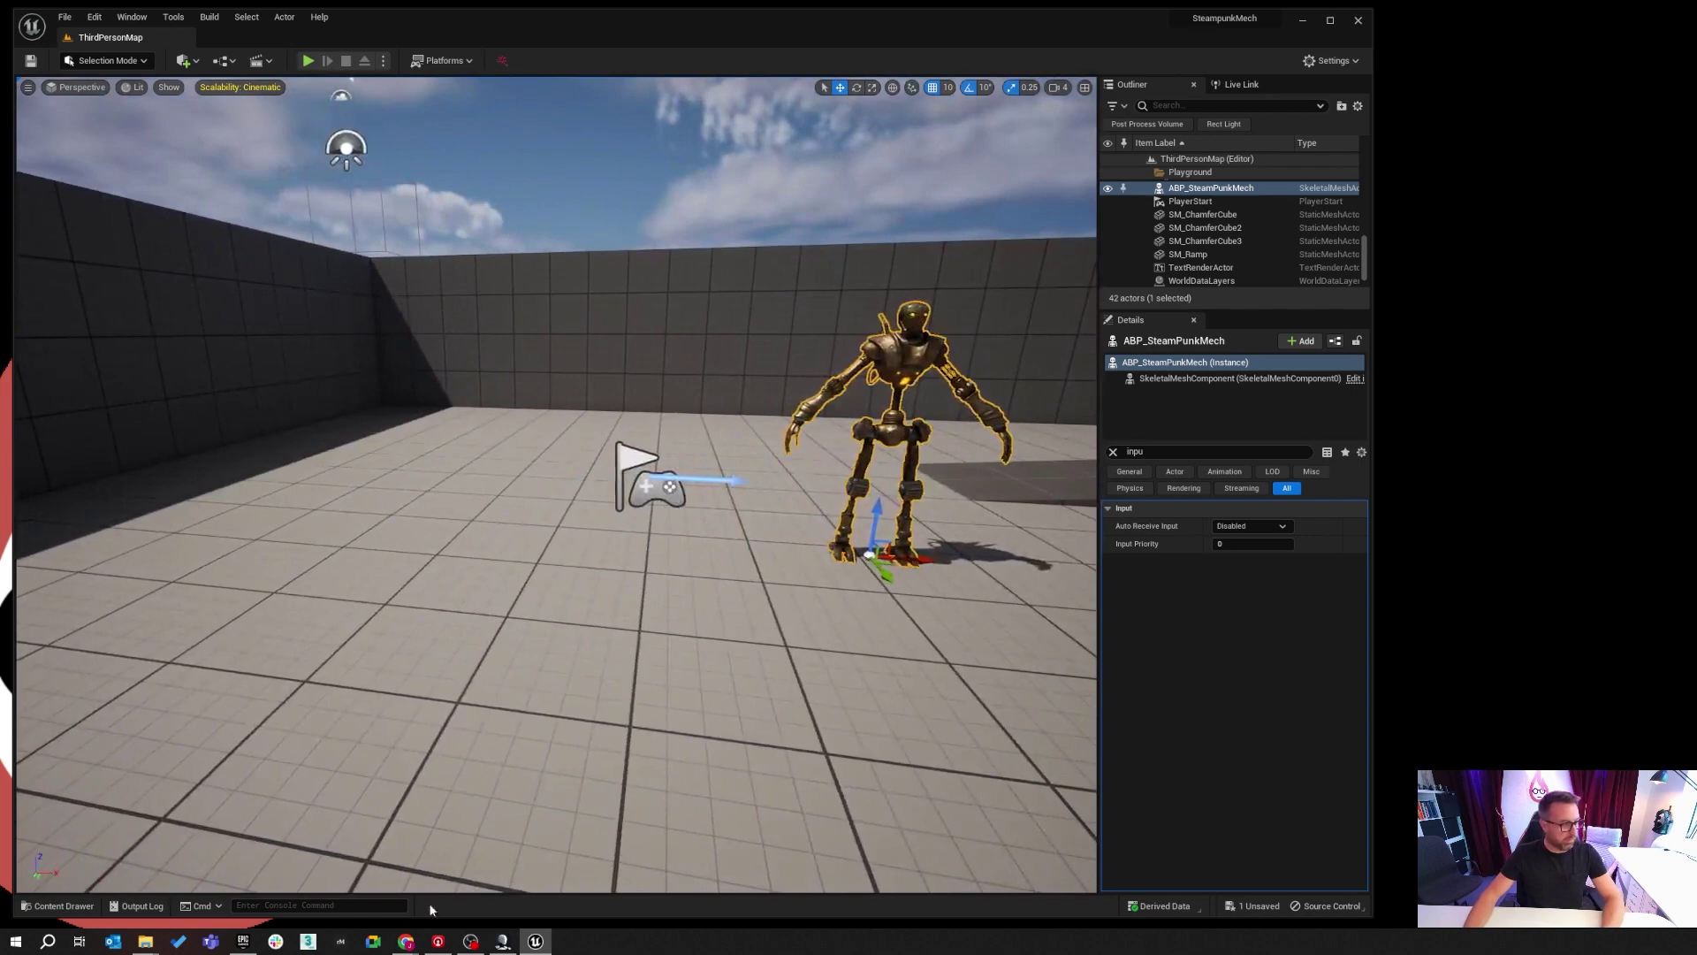
{"action": "left_click", "coordinate": [58, 905]}
{"action": "mouse_move", "coordinate": [516, 669]}
{"action": "left_mouse_down"}
{"action": "mouse_move", "coordinate": [561, 543]}
{"action": "mouse_move", "coordinate": [570, 571]}
{"action": "mouse_move", "coordinate": [594, 565]}
{"action": "mouse_move", "coordinate": [600, 511]}
{"action": "left_mouse_up"}
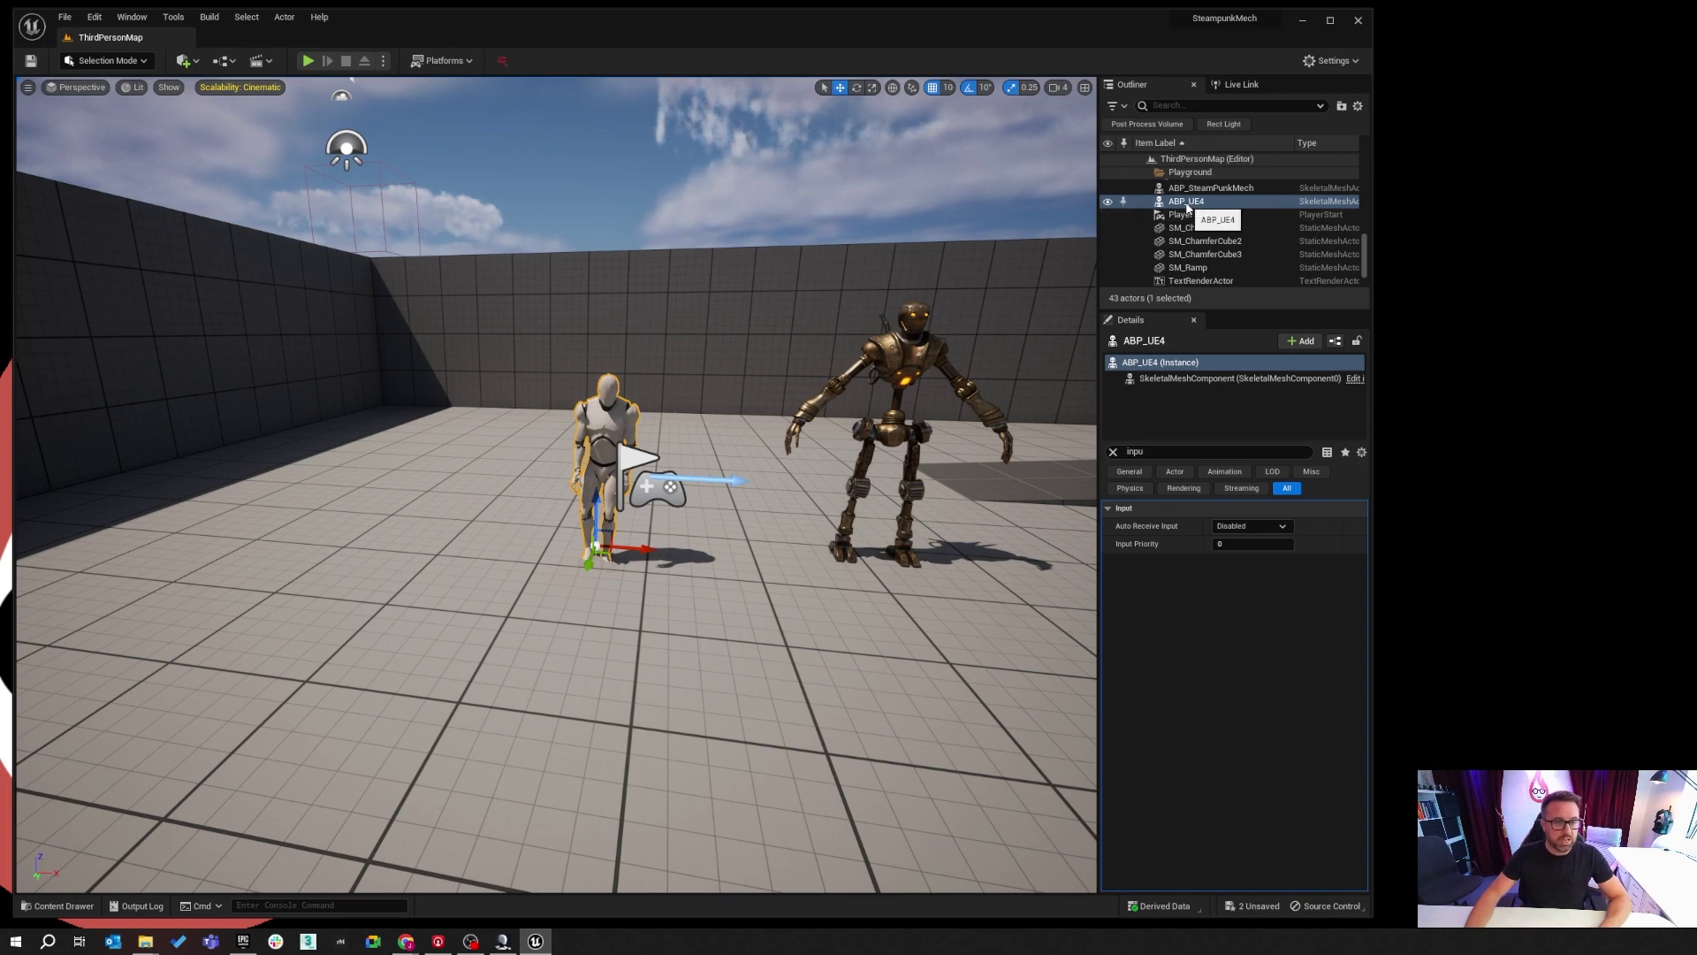
Open the ABP_UE4 animation blueprint and delete the Live Link Pose node from its AnimGraph.
{"action": "left_click", "coordinate": [58, 905]}
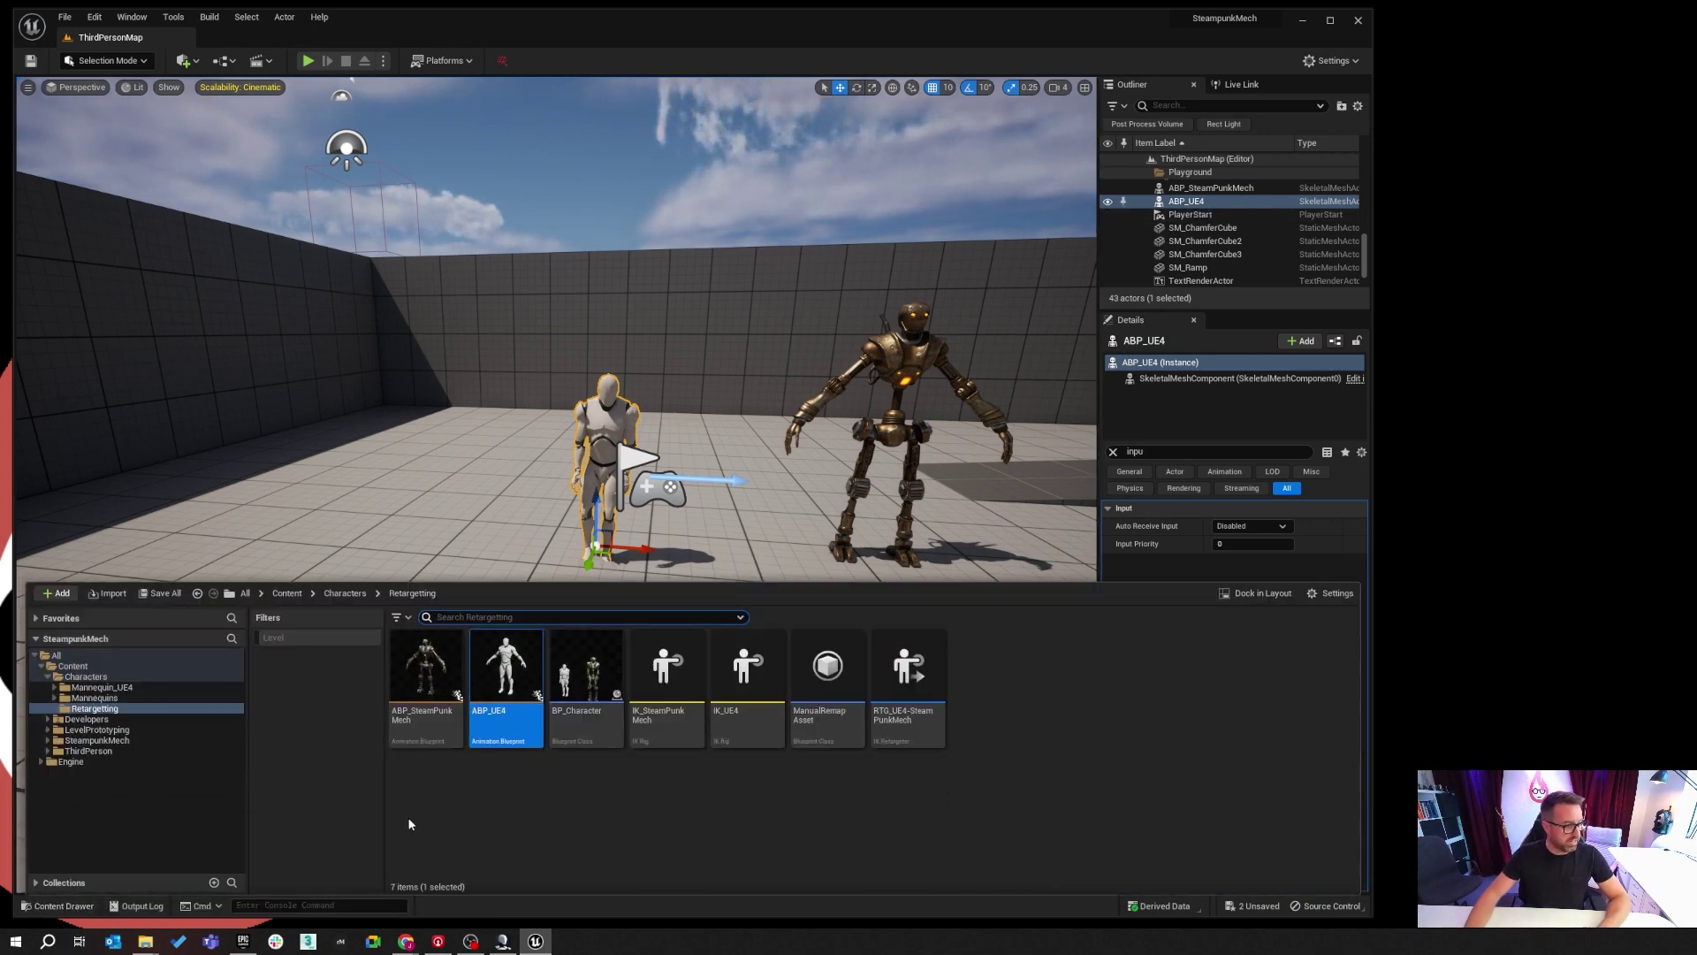
{"action": "double_click", "coordinate": [507, 672]}
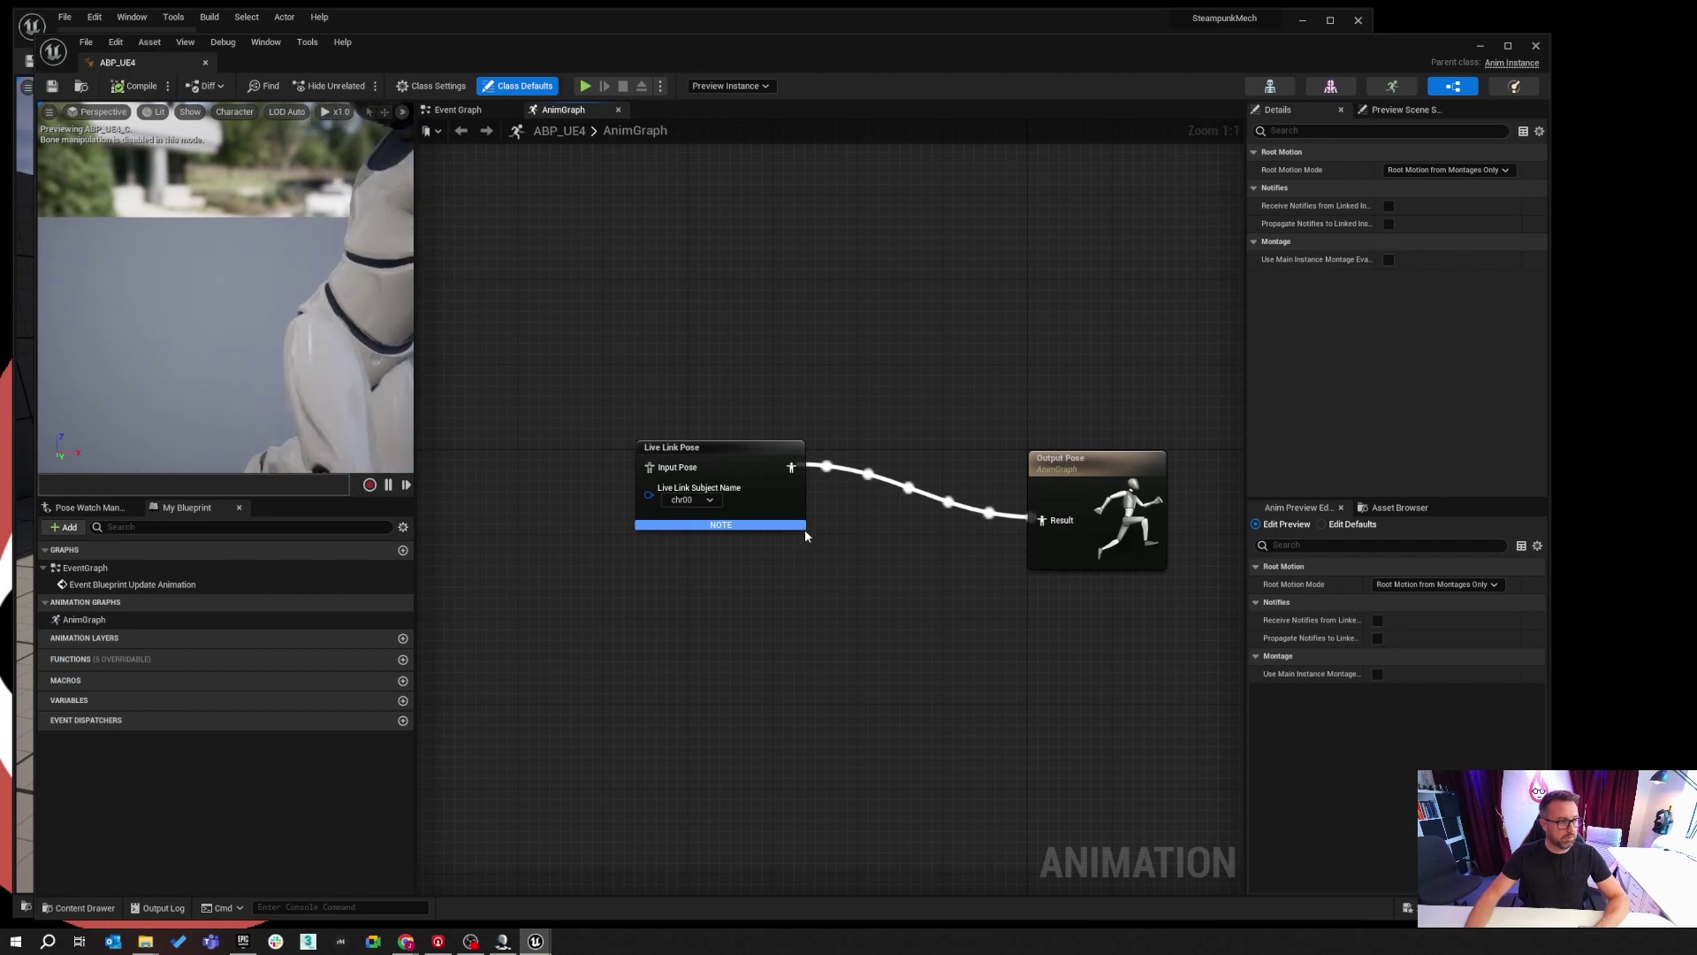
{"action": "left_click_drag", "start_coordinate": [607, 375], "coordinate": [842, 575]}
{"action": "key", "text": "Delete"}
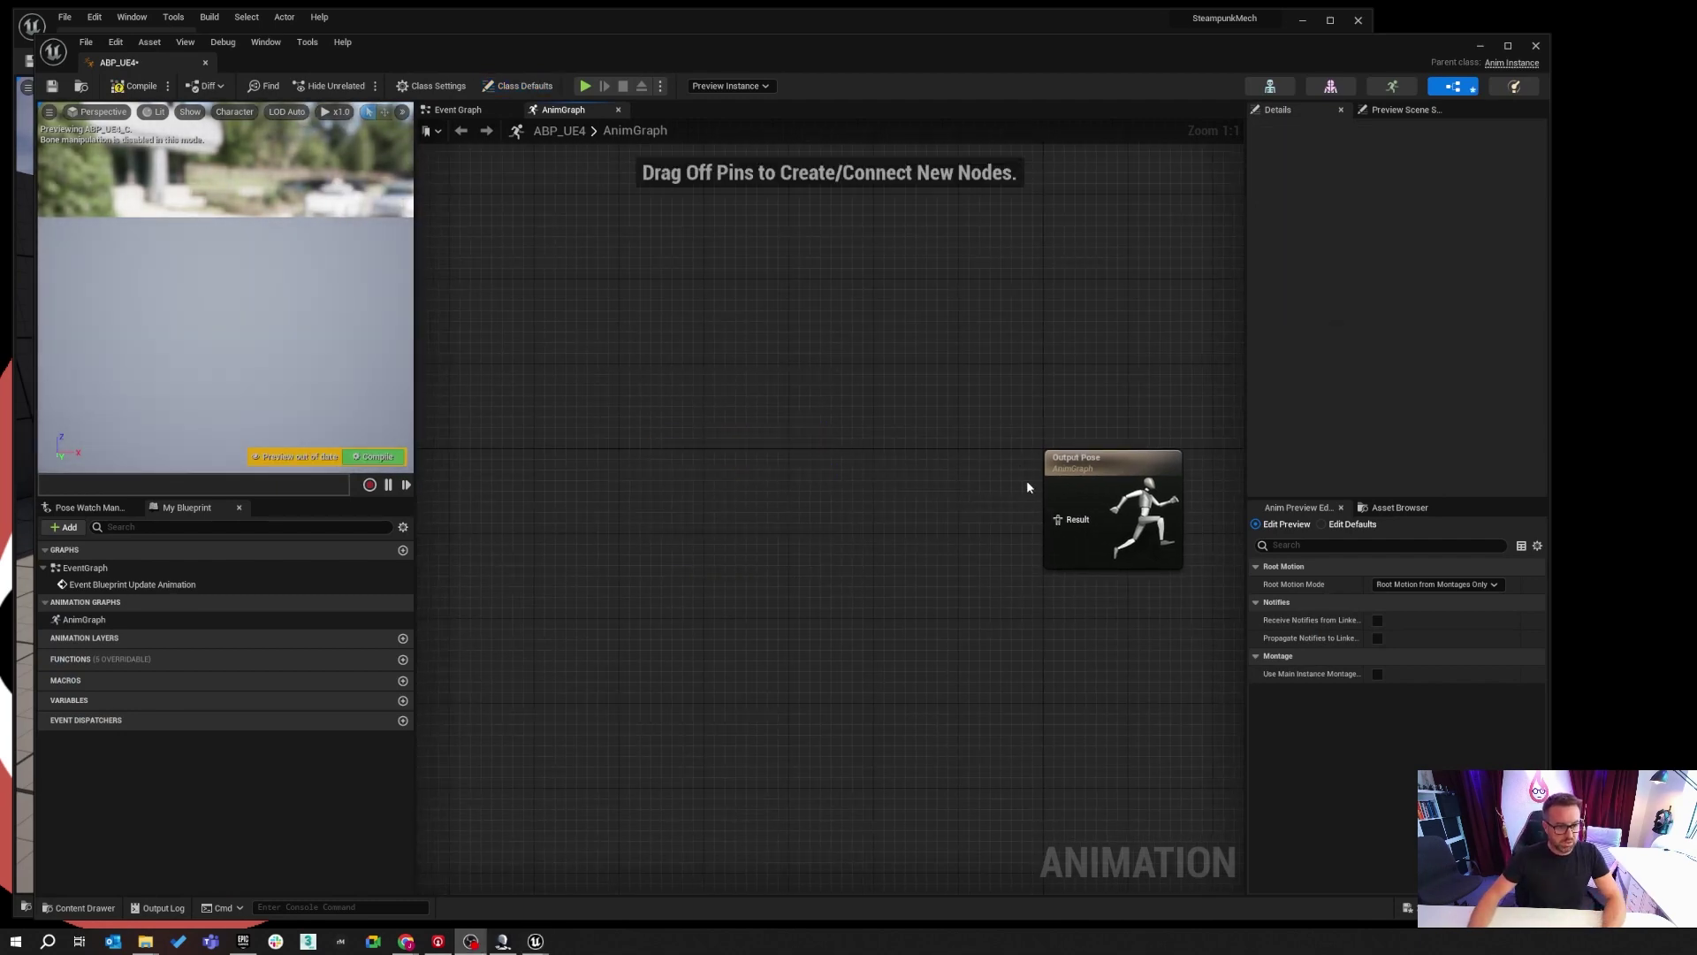
Feed the Output Pose from a Play 'Jog_Fwd' sequence node, compile ABP_UE4, and close its editor.
{"action": "left_click_drag", "start_coordinate": [1054, 519], "coordinate": [846, 484]}
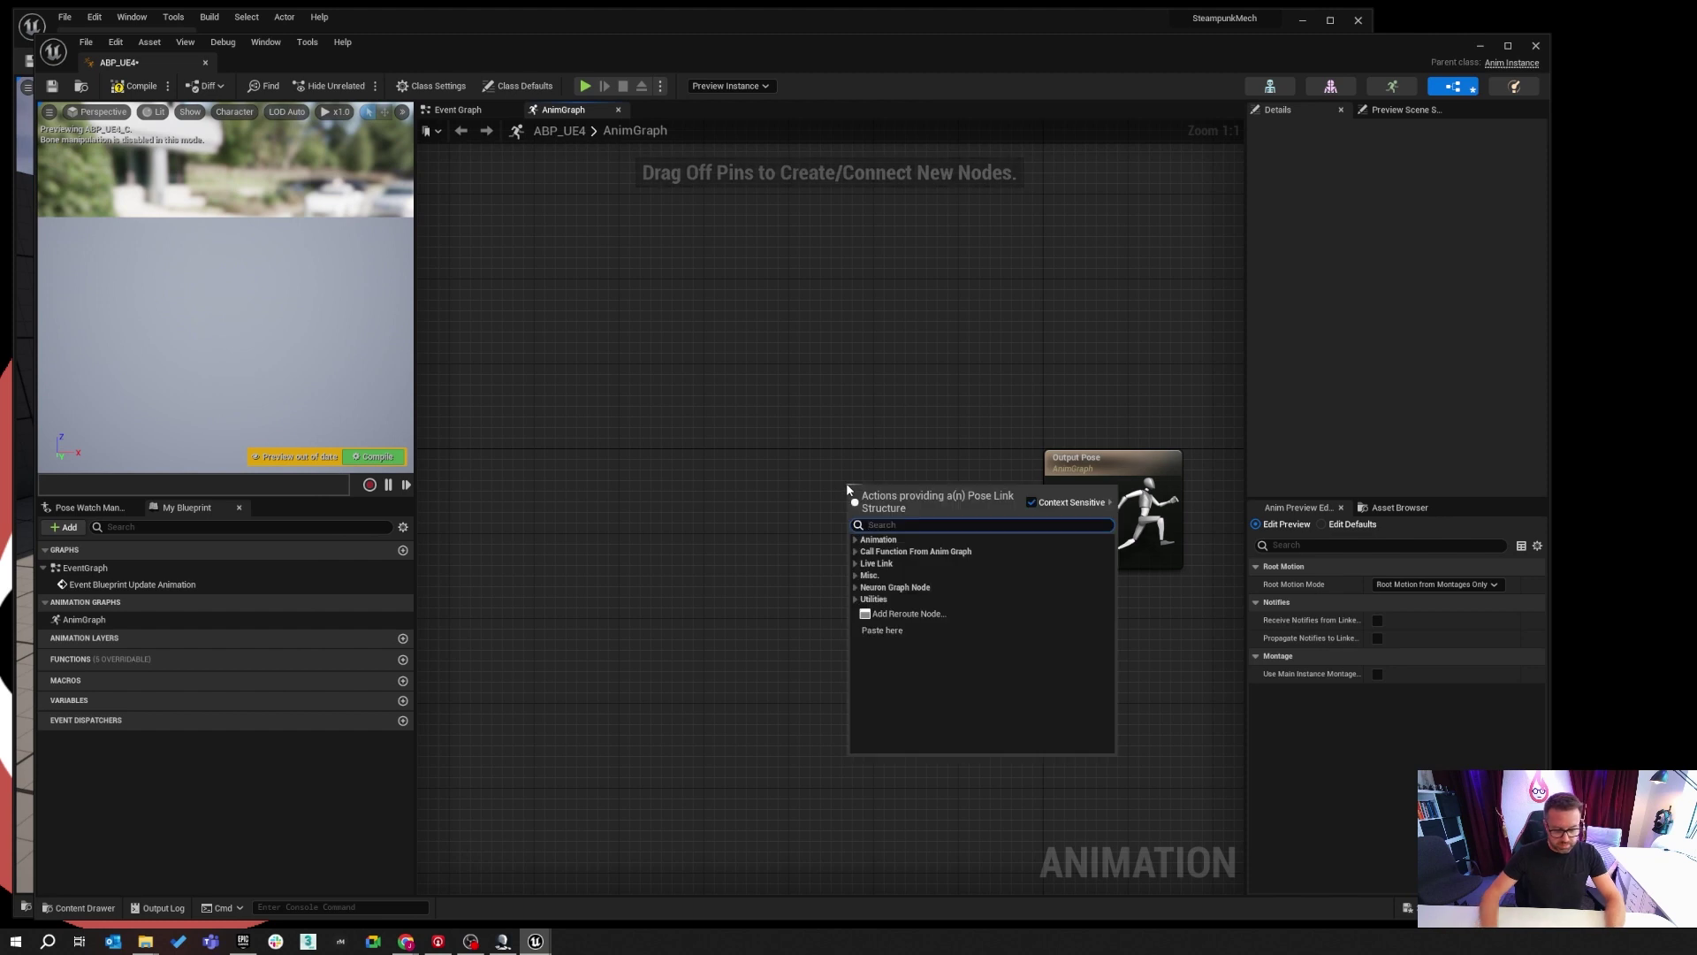
{"action": "type", "text": "play an"}
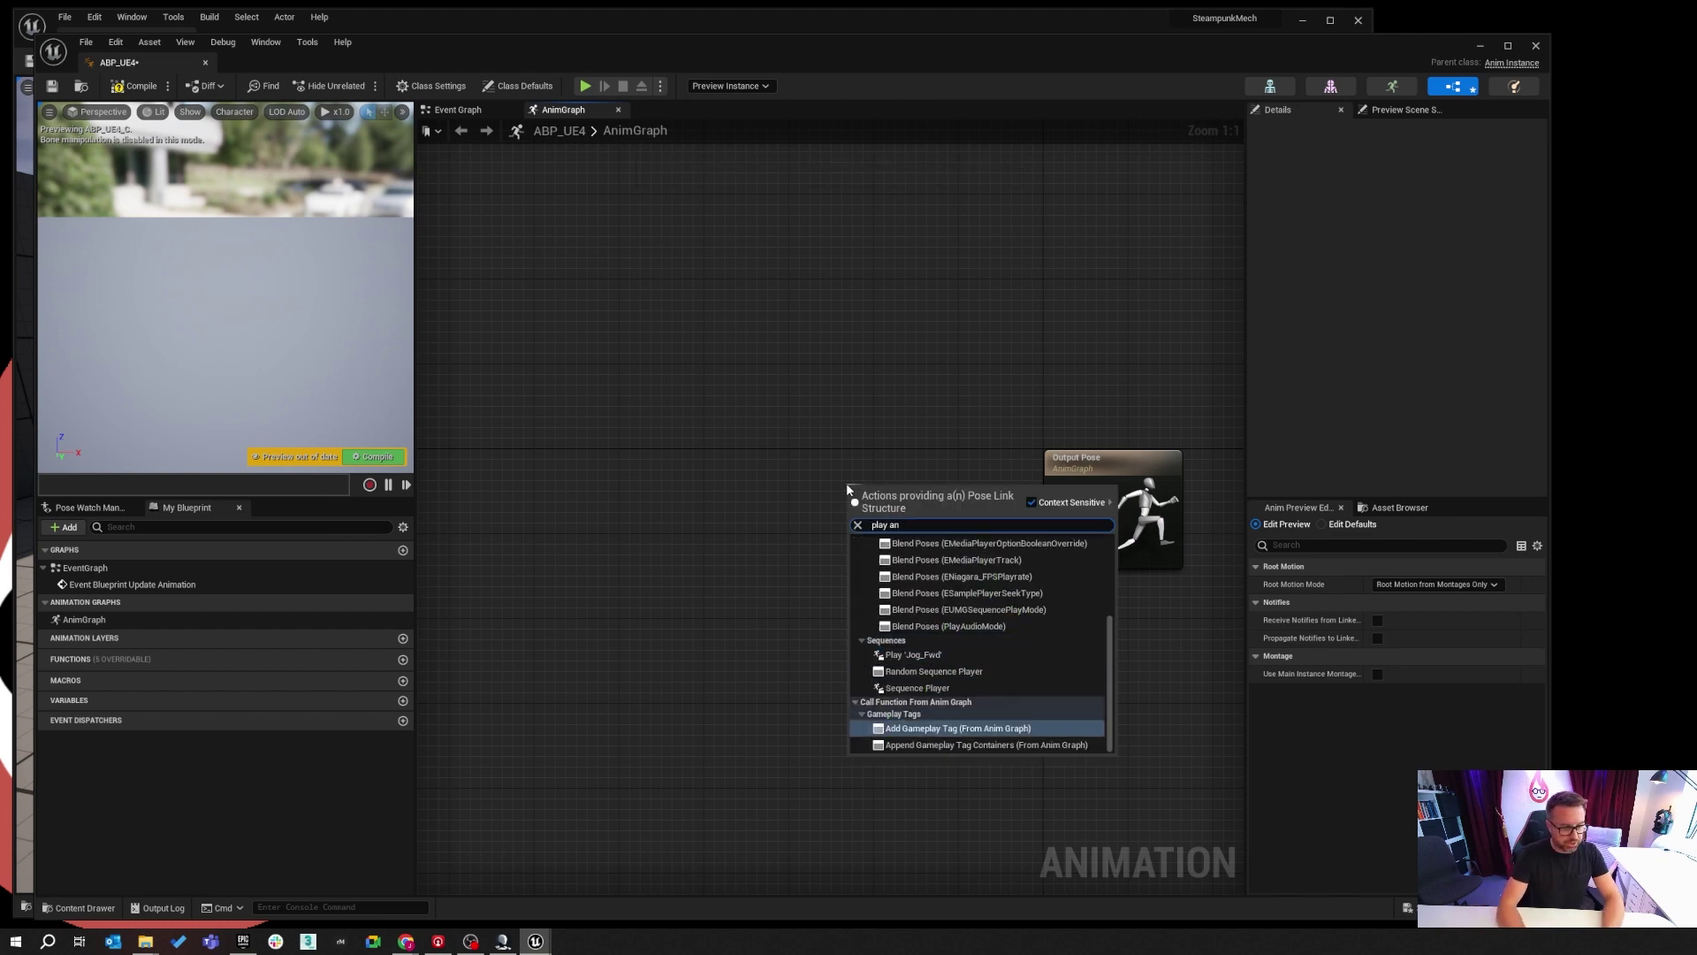
{"action": "type", "text": "imatio9n"}
{"action": "key", "text": "BackSpace"}
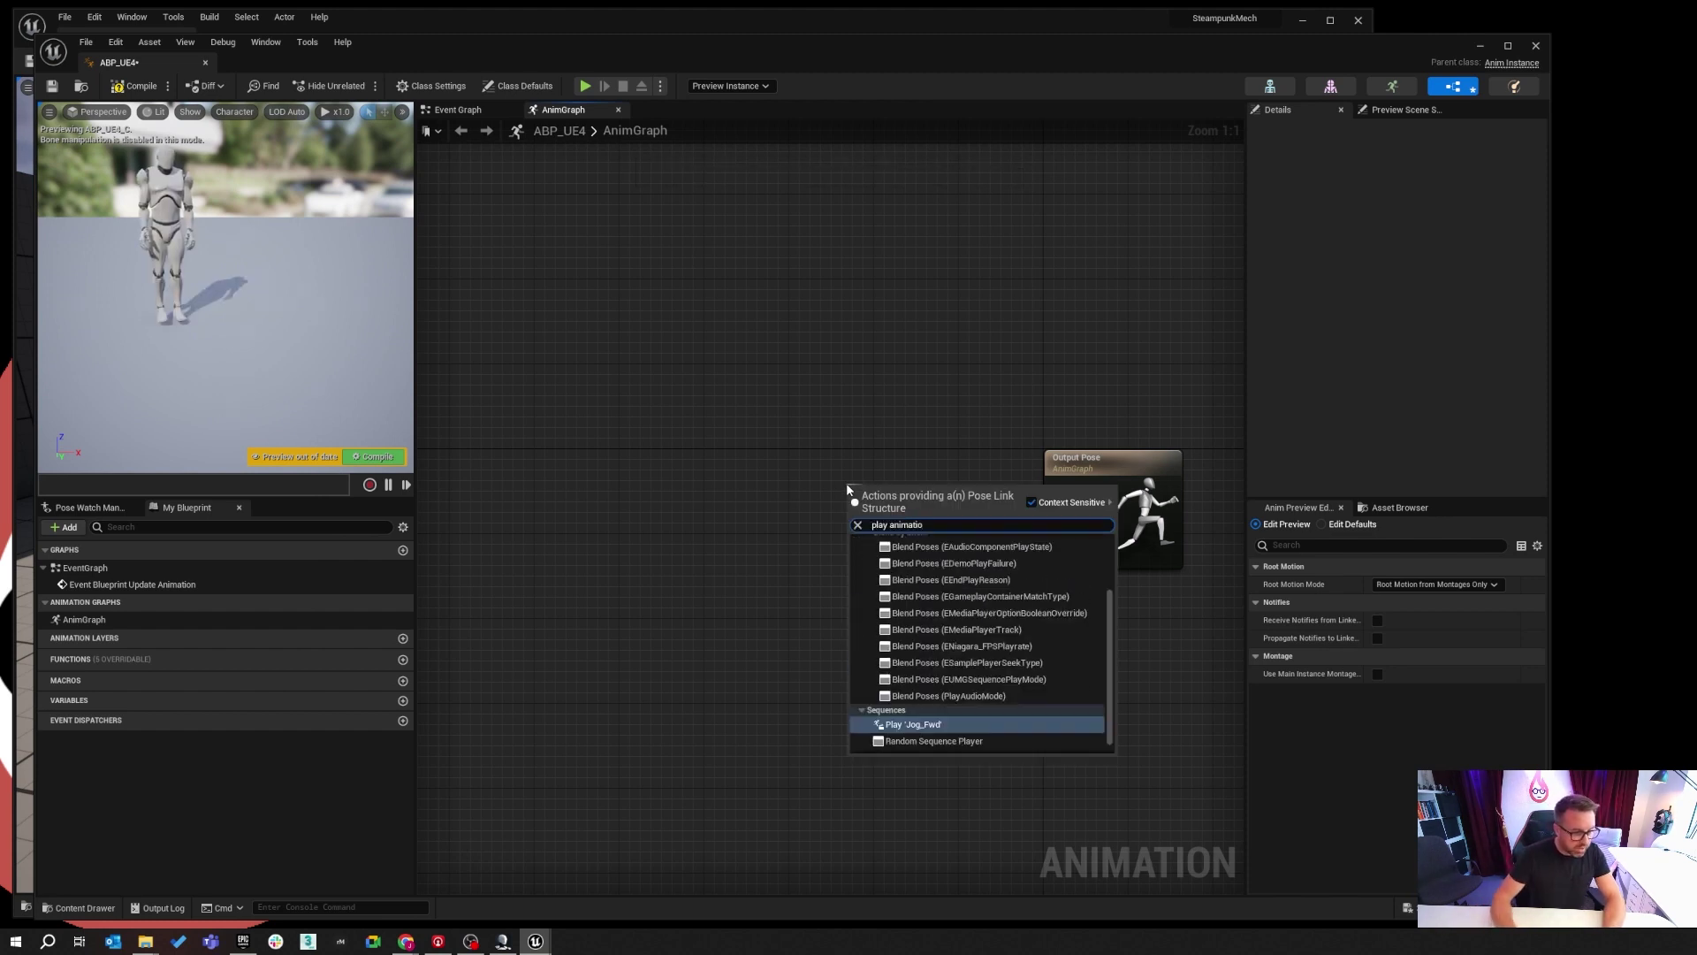
{"action": "left_click", "coordinate": [935, 729]}
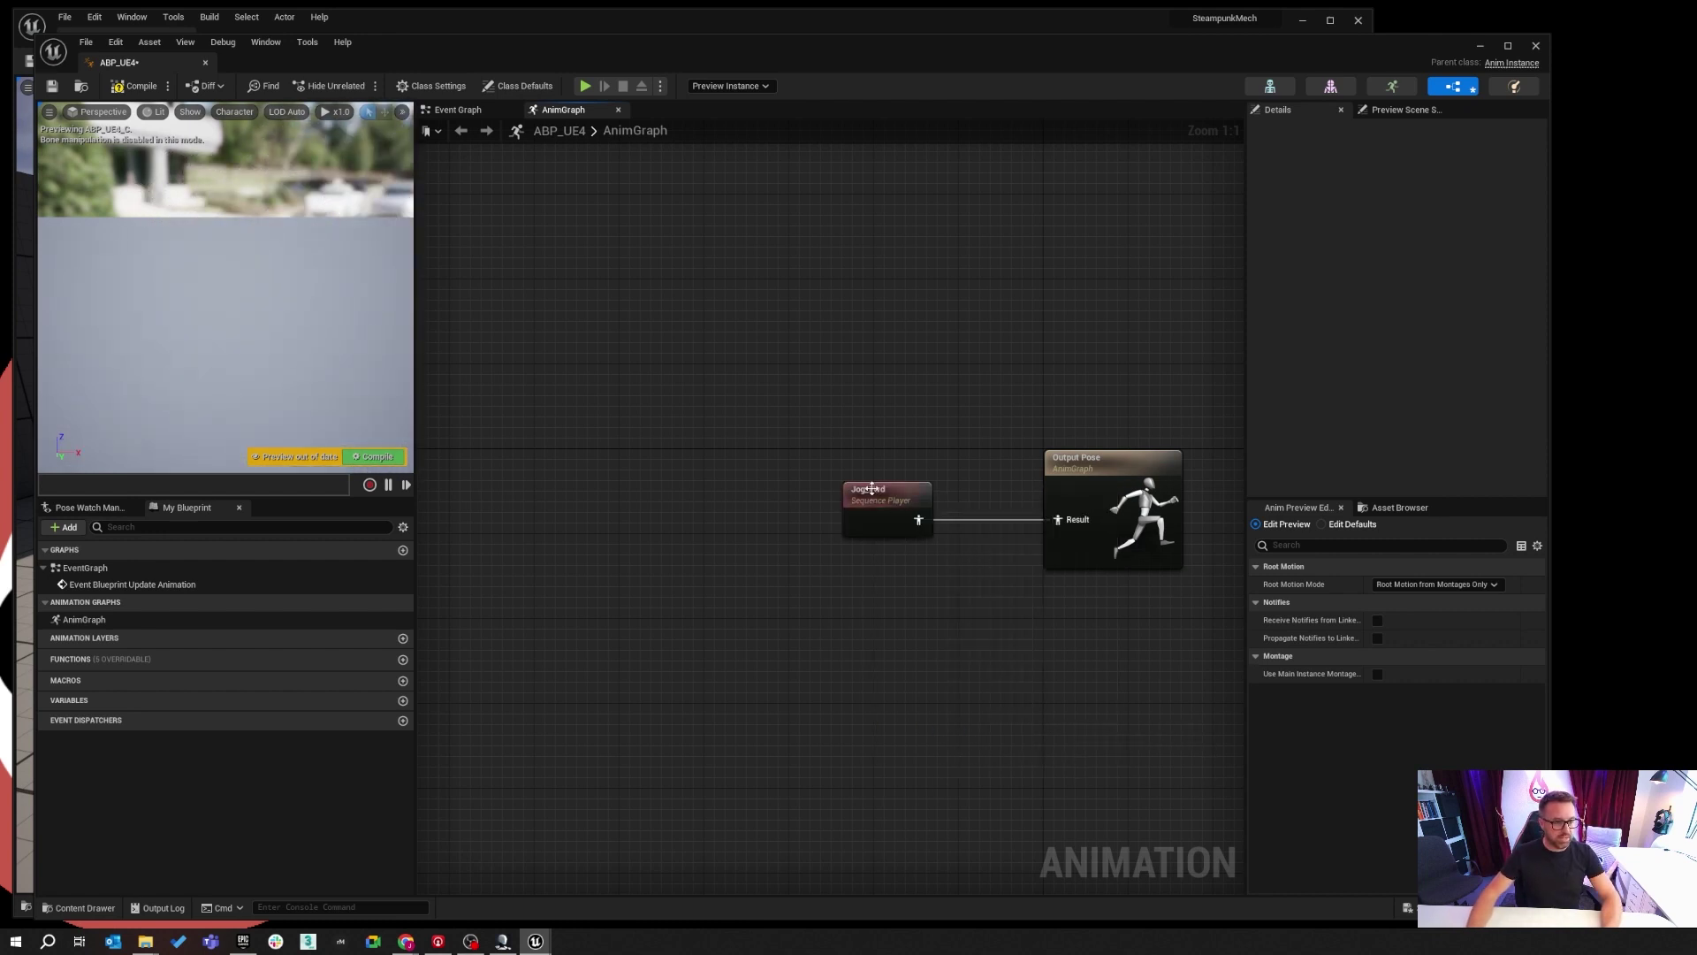
{"action": "left_click", "coordinate": [358, 458]}
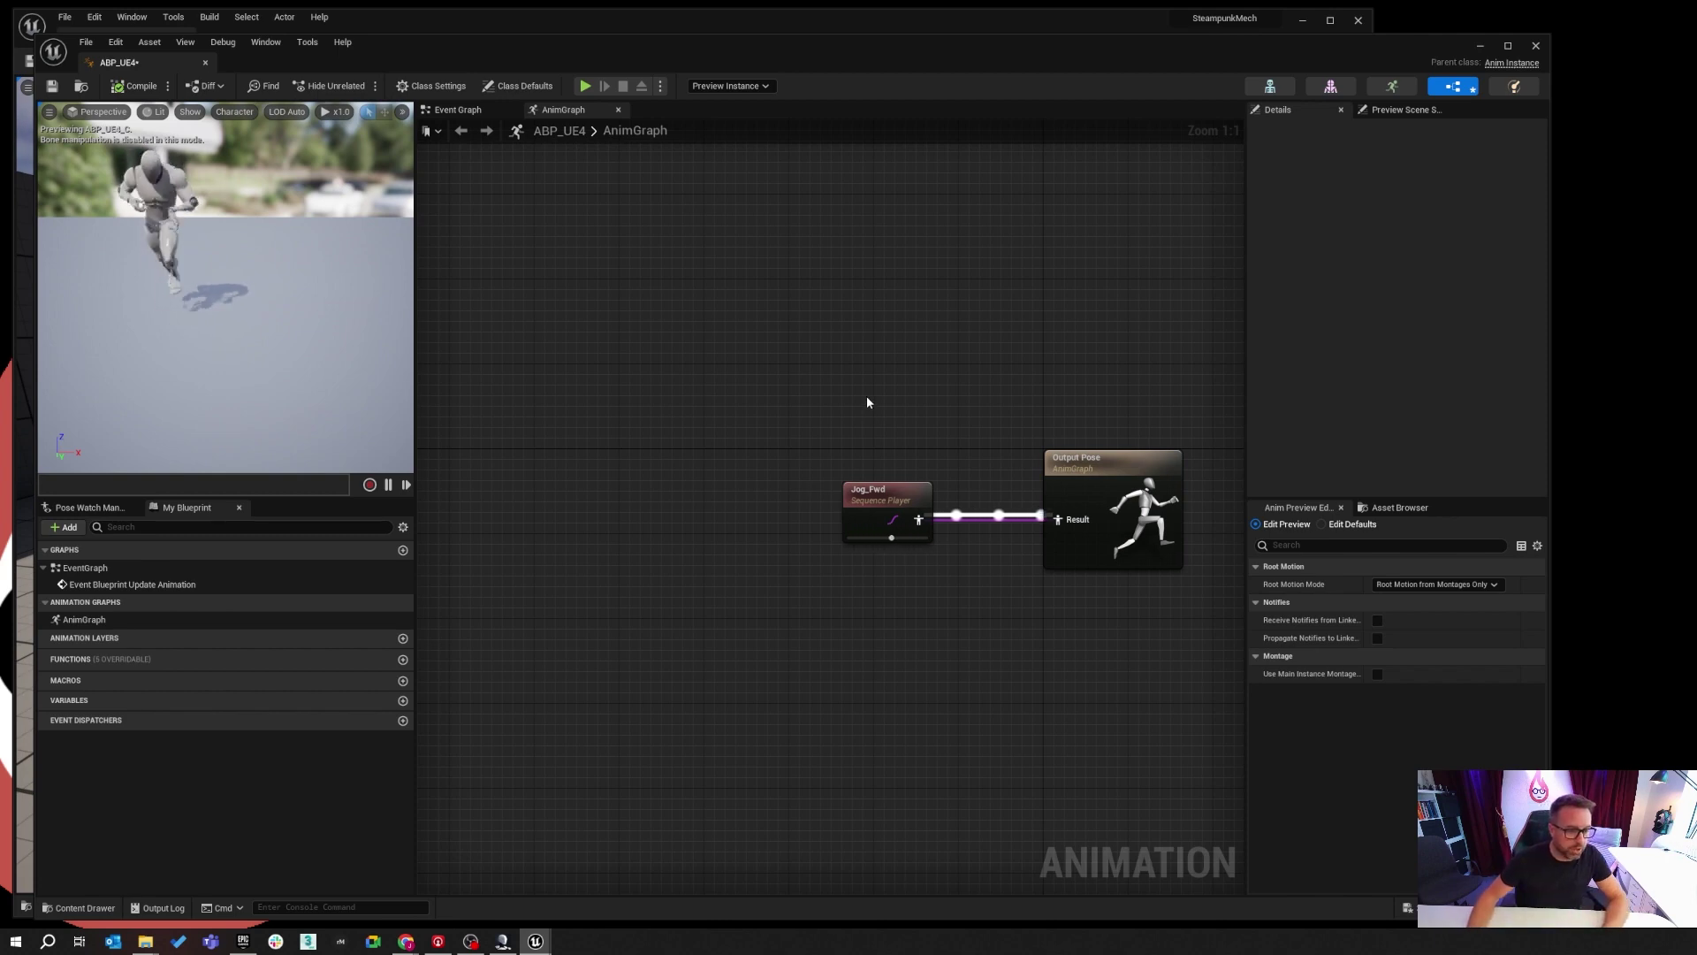
{"action": "left_click", "coordinate": [207, 65]}
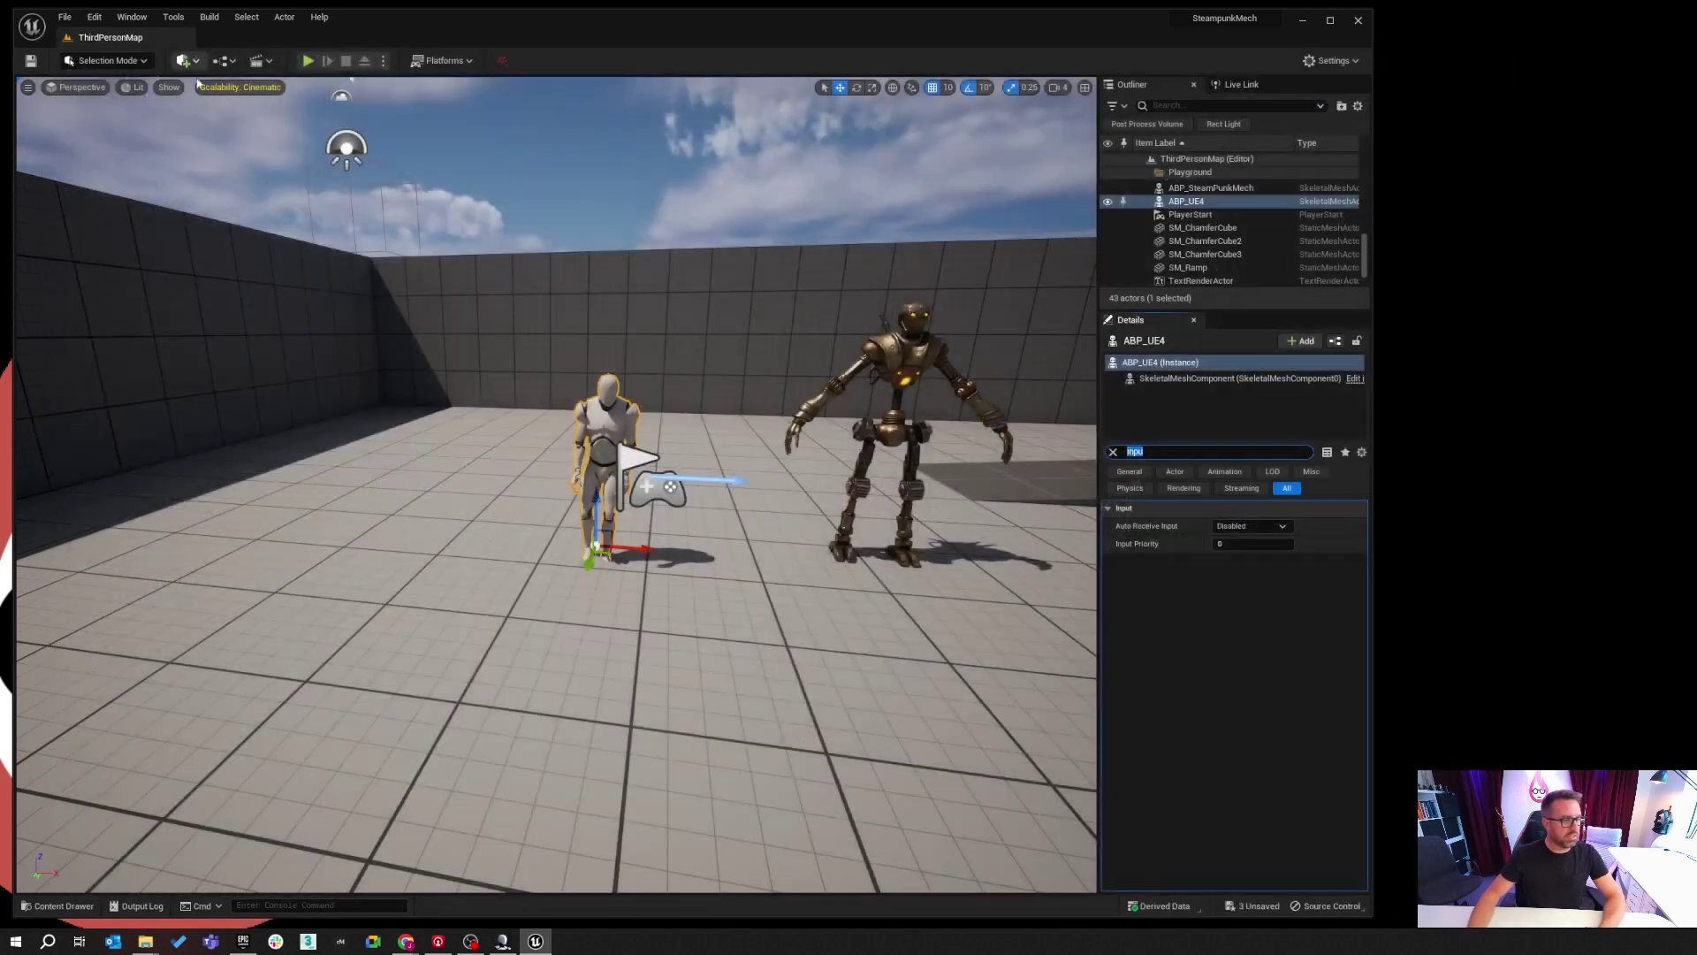
Play-test the level, stop it, and bring both placed characters back into view.
{"action": "left_click", "coordinate": [307, 60]}
{"action": "key", "text": "Escape"}
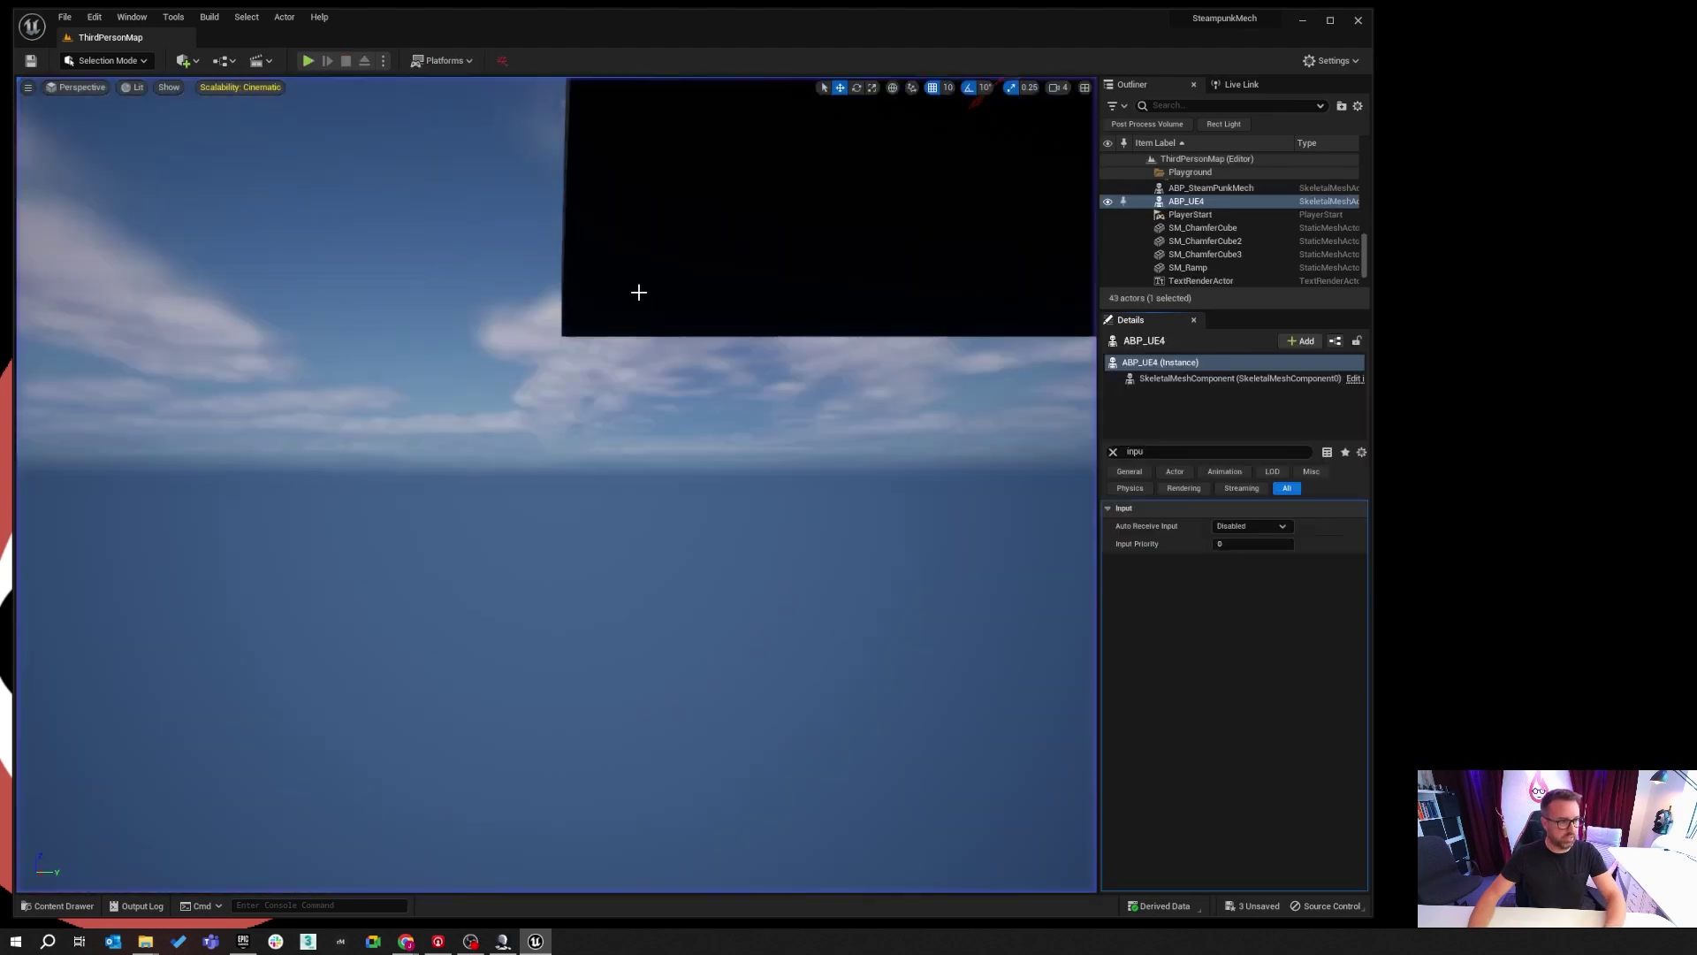
{"action": "key", "text": "f"}
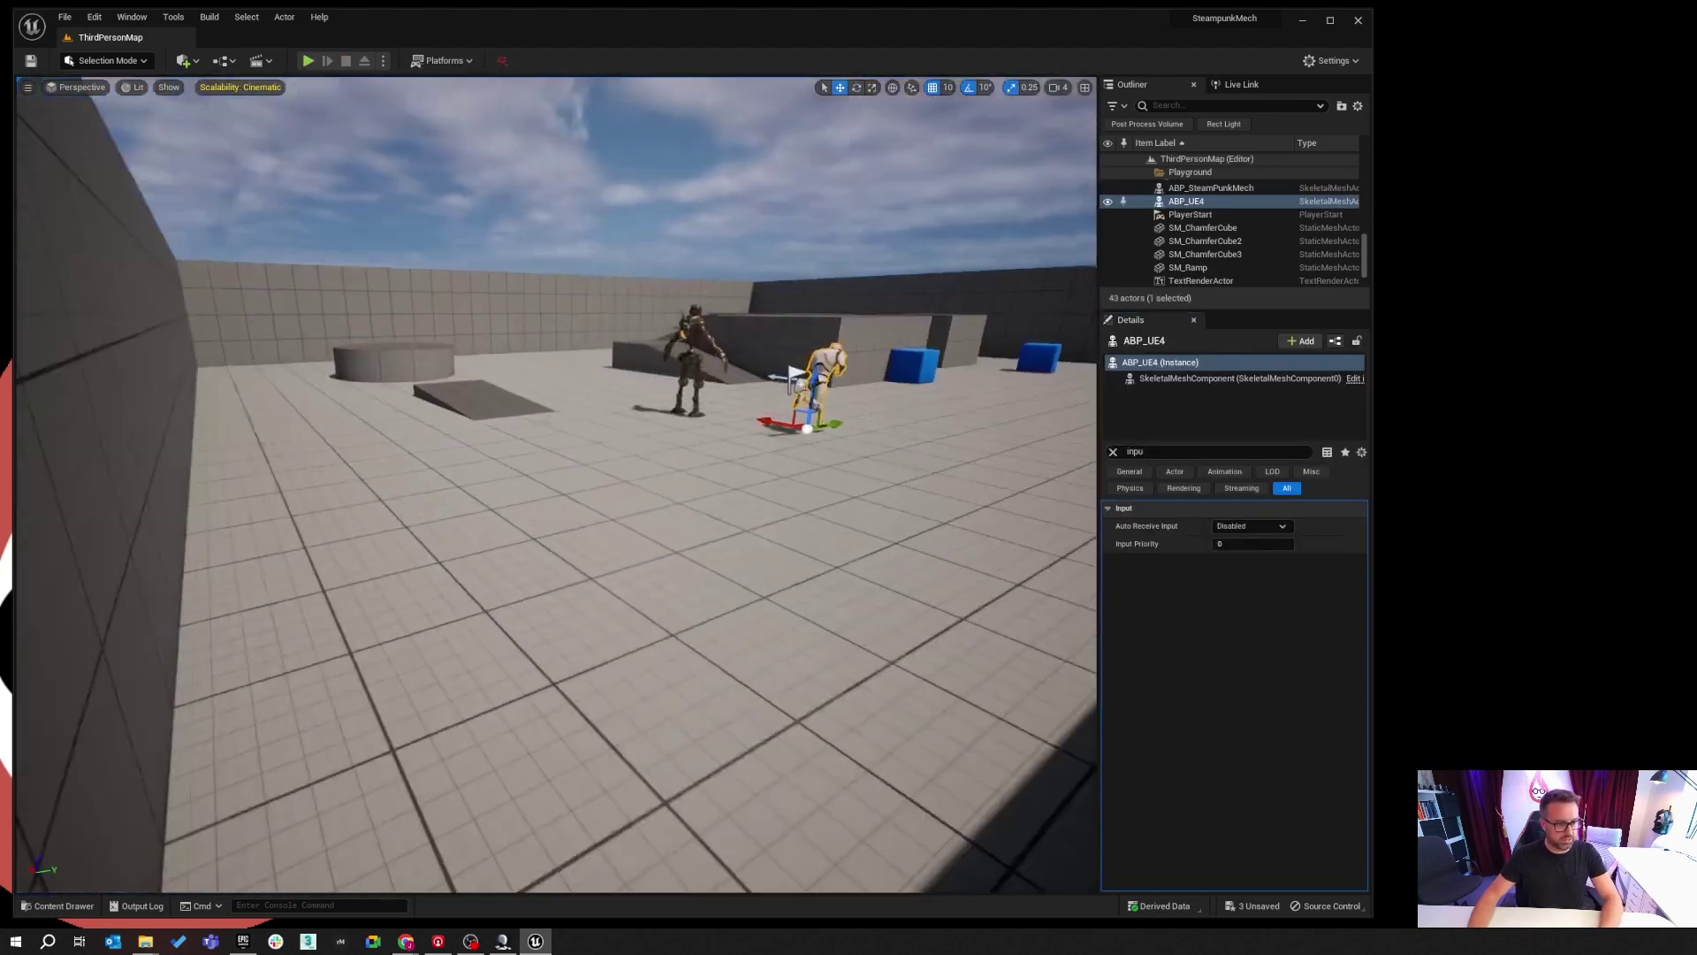
{"action": "left_click_drag", "start_coordinate": [781, 367], "coordinate": [781, 367], "text": "alt"}
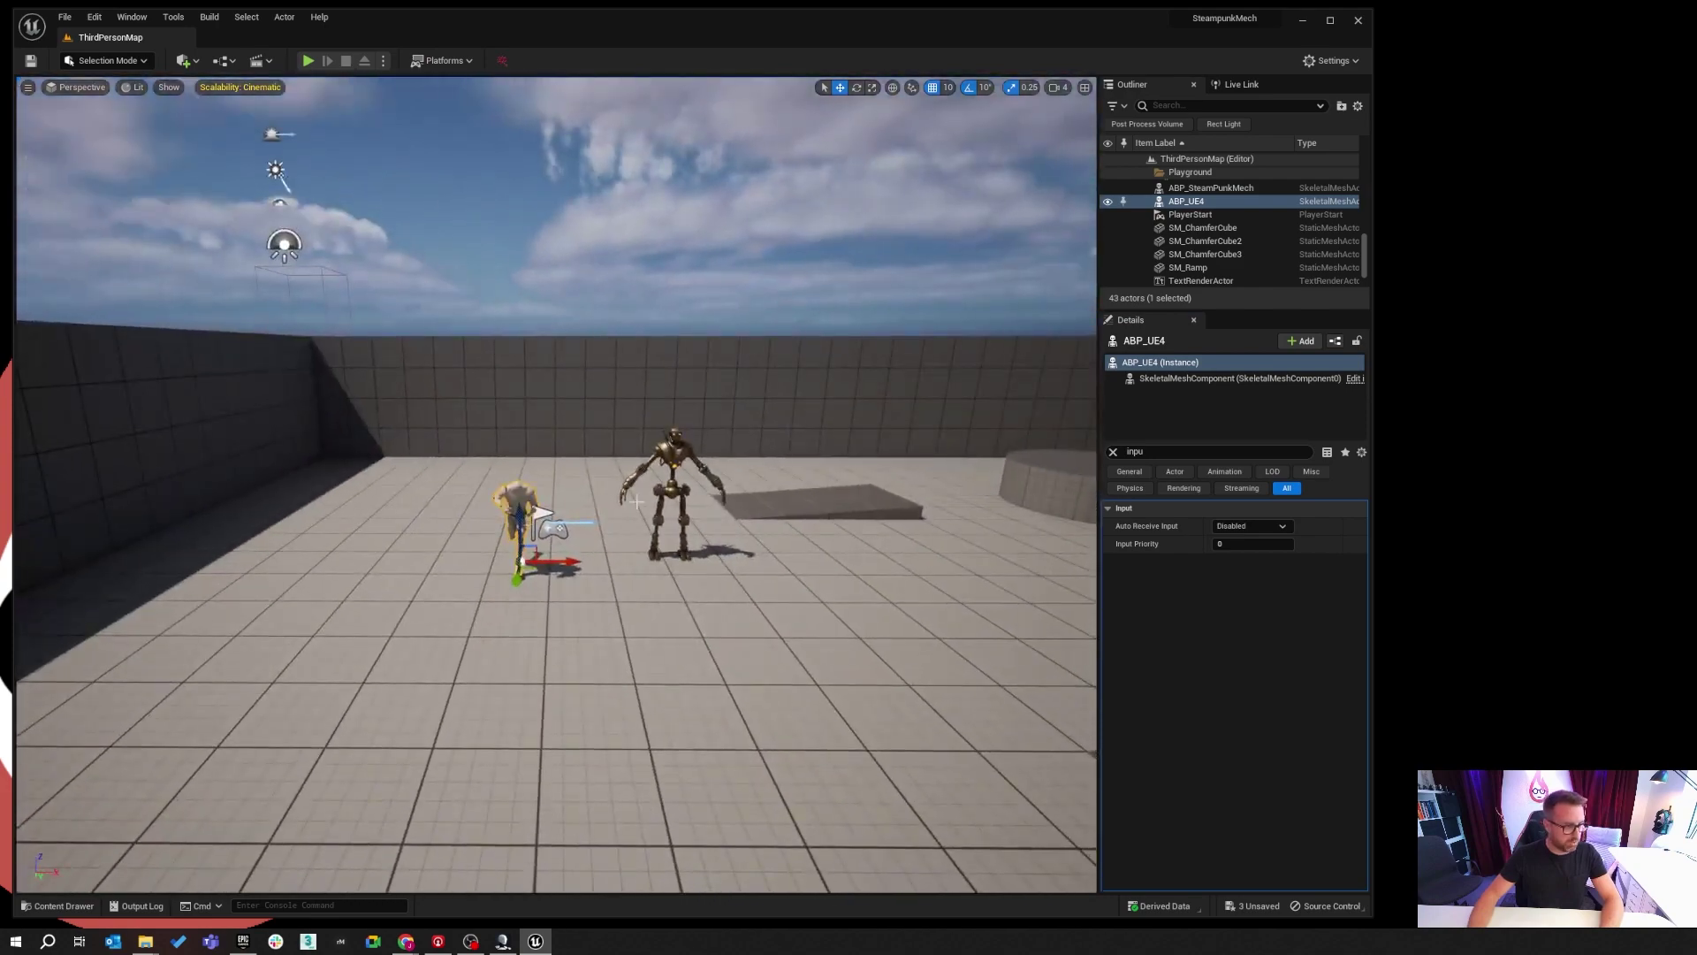
Reposition the PlayerStart in the level, then run and stop another play-test to check the UE4 mannequin's jog.
{"action": "left_click", "coordinate": [542, 516]}
{"action": "left_click_drag", "start_coordinate": [643, 523], "coordinate": [666, 576]}
{"action": "left_click", "coordinate": [309, 61]}
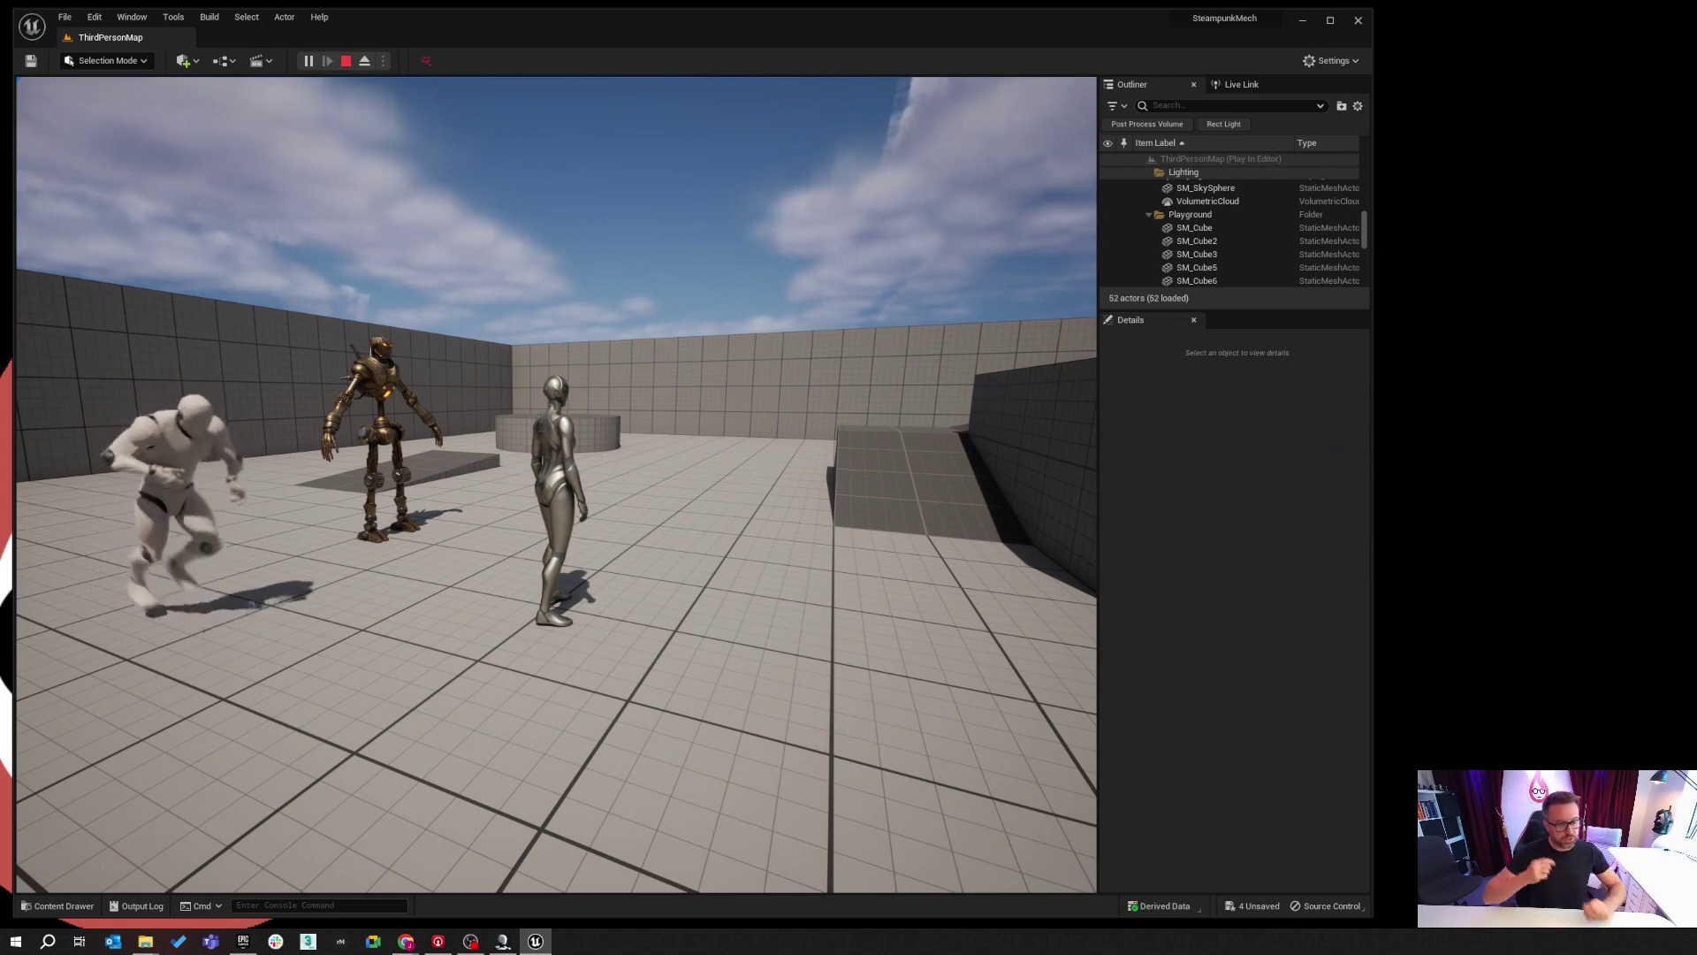
{"action": "mouse_move", "coordinate": [557, 486]}
{"action": "key", "text": "Escape"}
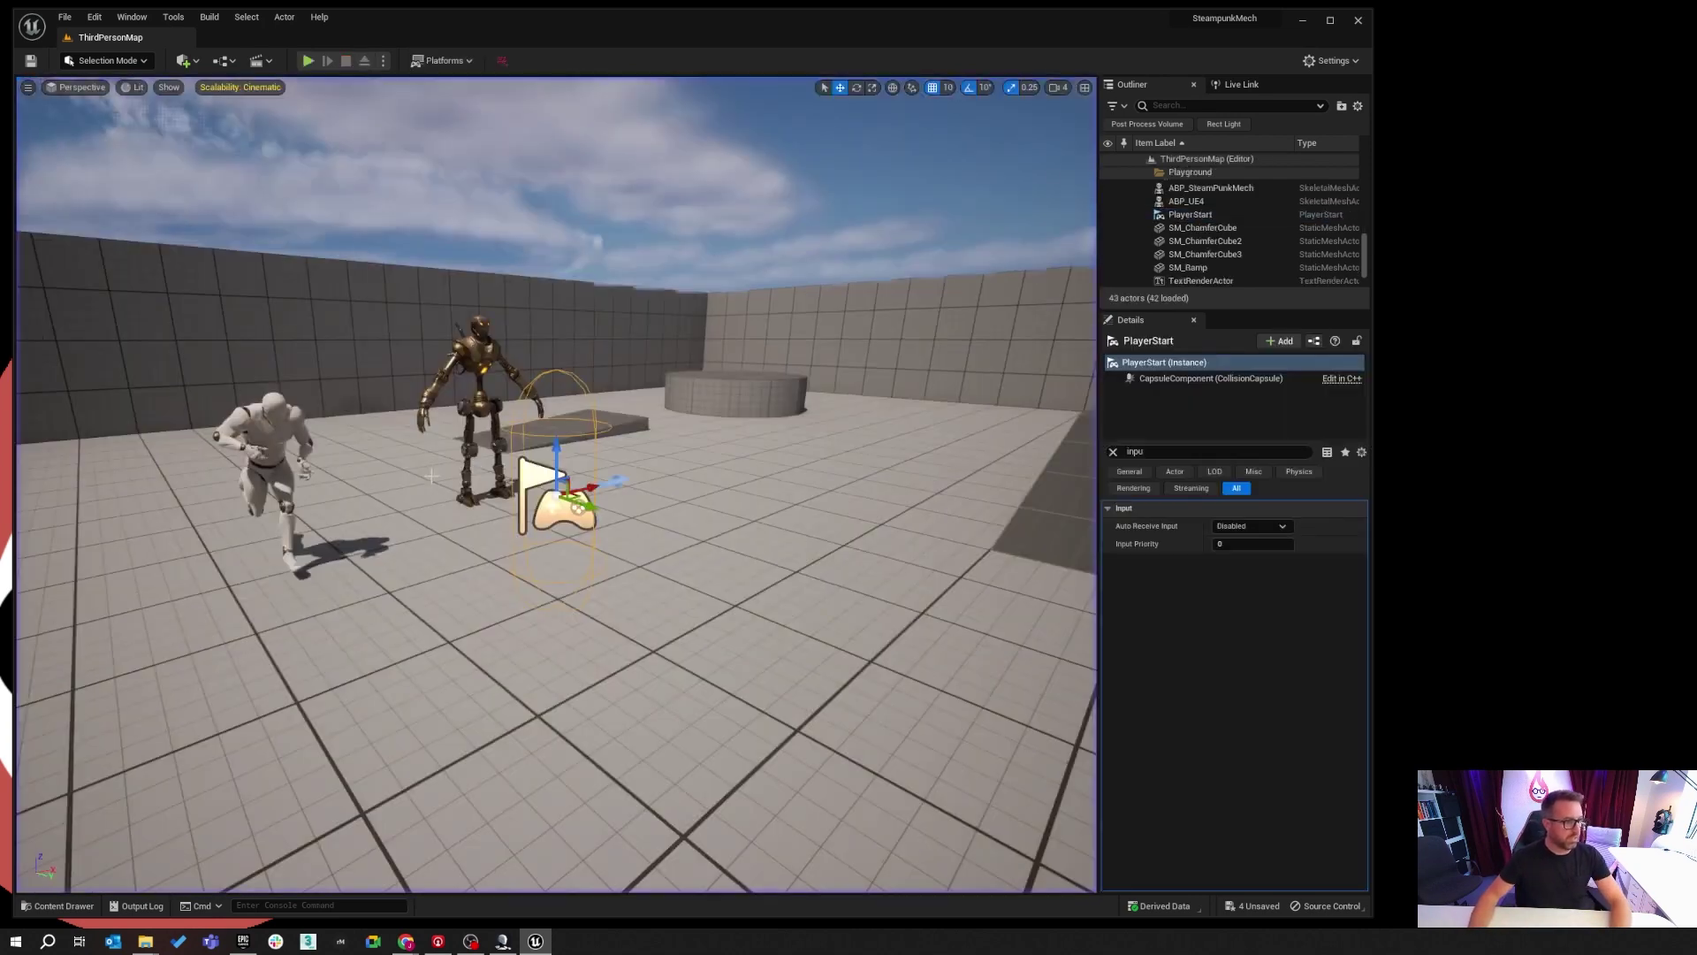
Open the ABP_SteamPunkMech animation blueprint and delete the Retarget Pose From Mesh node from its AnimGraph.
{"action": "left_click", "coordinate": [478, 353]}
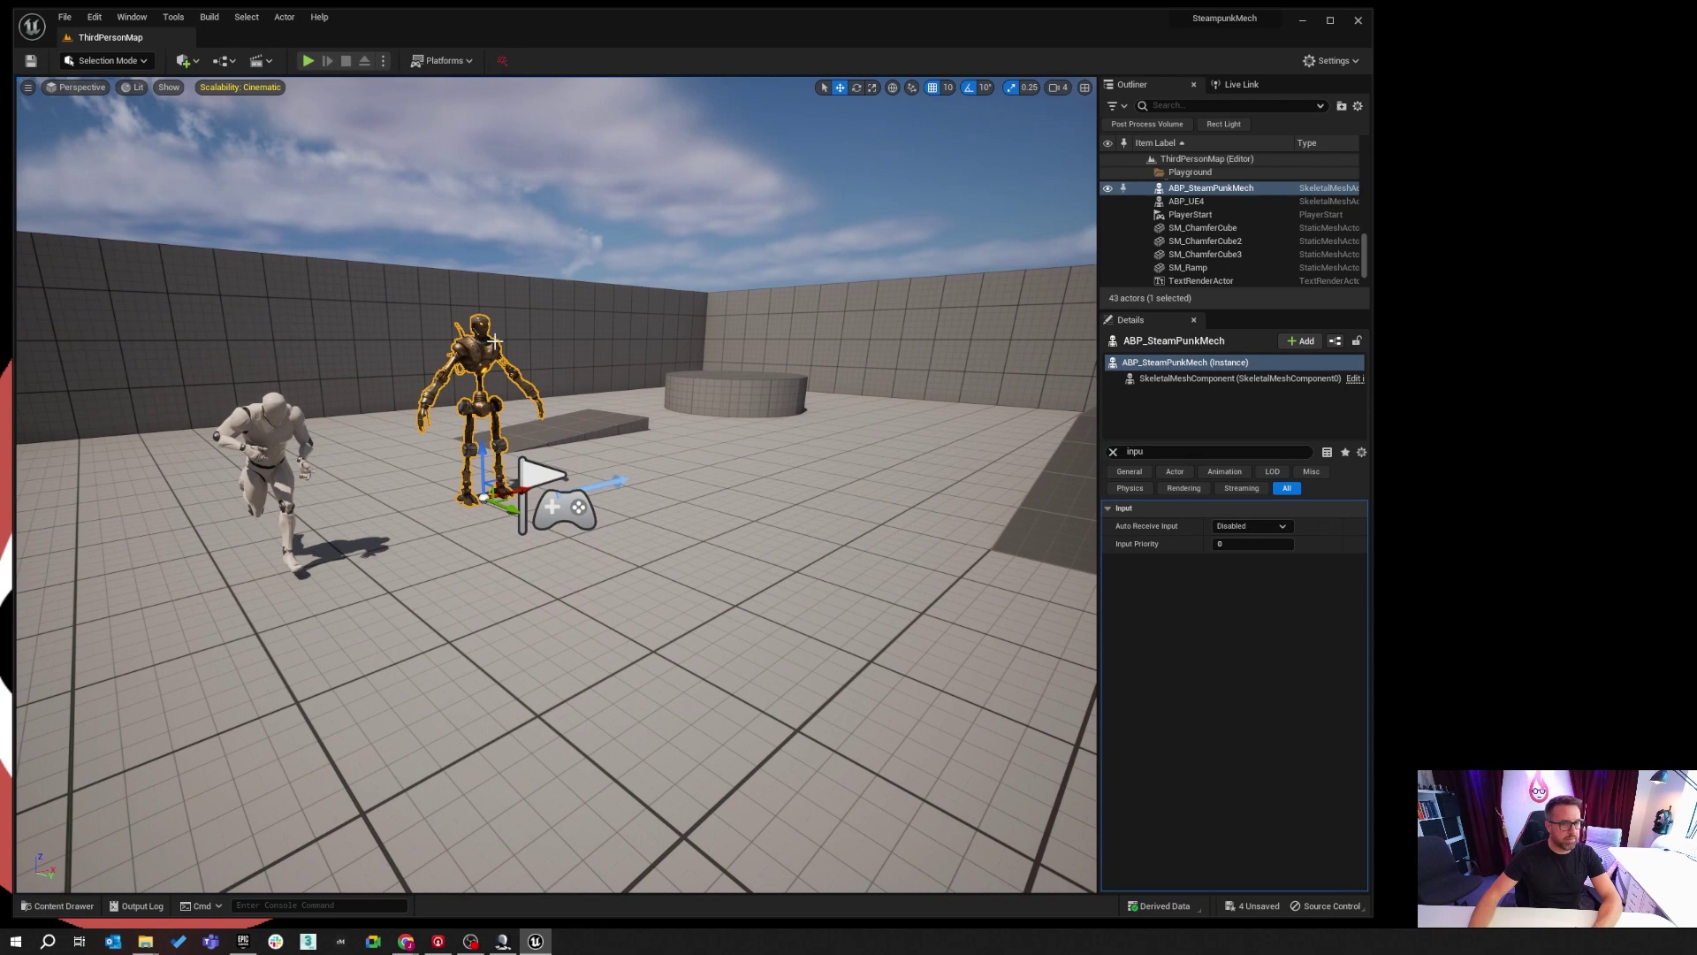
{"action": "left_click", "coordinate": [58, 905]}
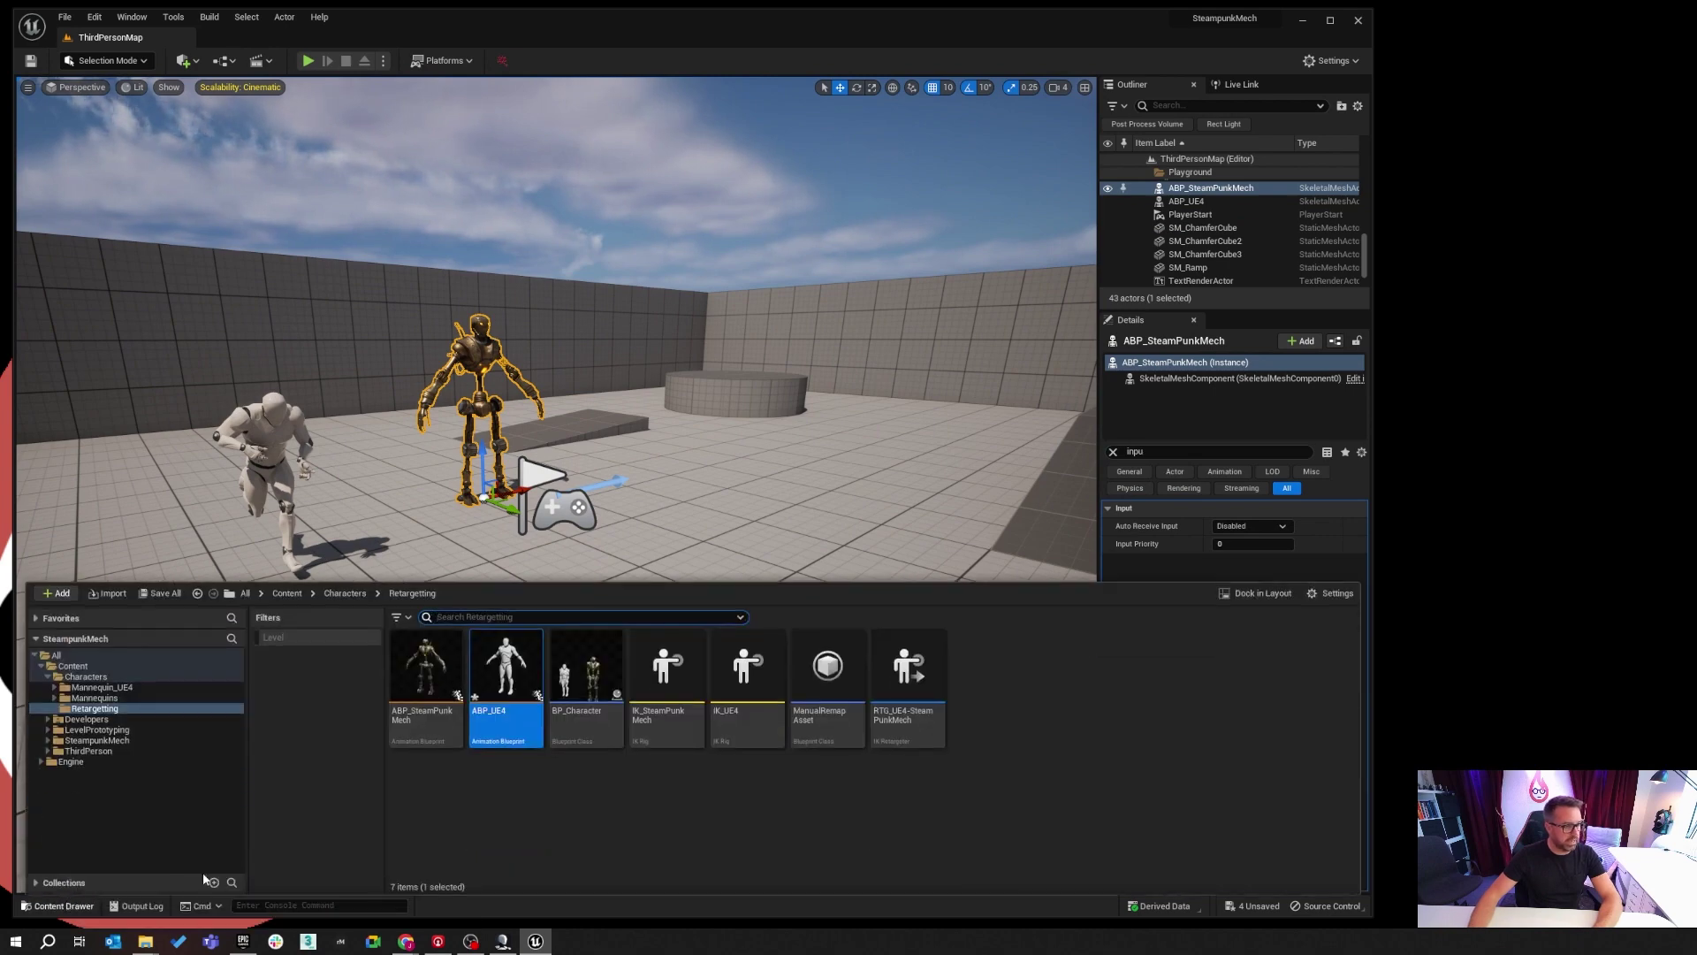
{"action": "double_click", "coordinate": [438, 656]}
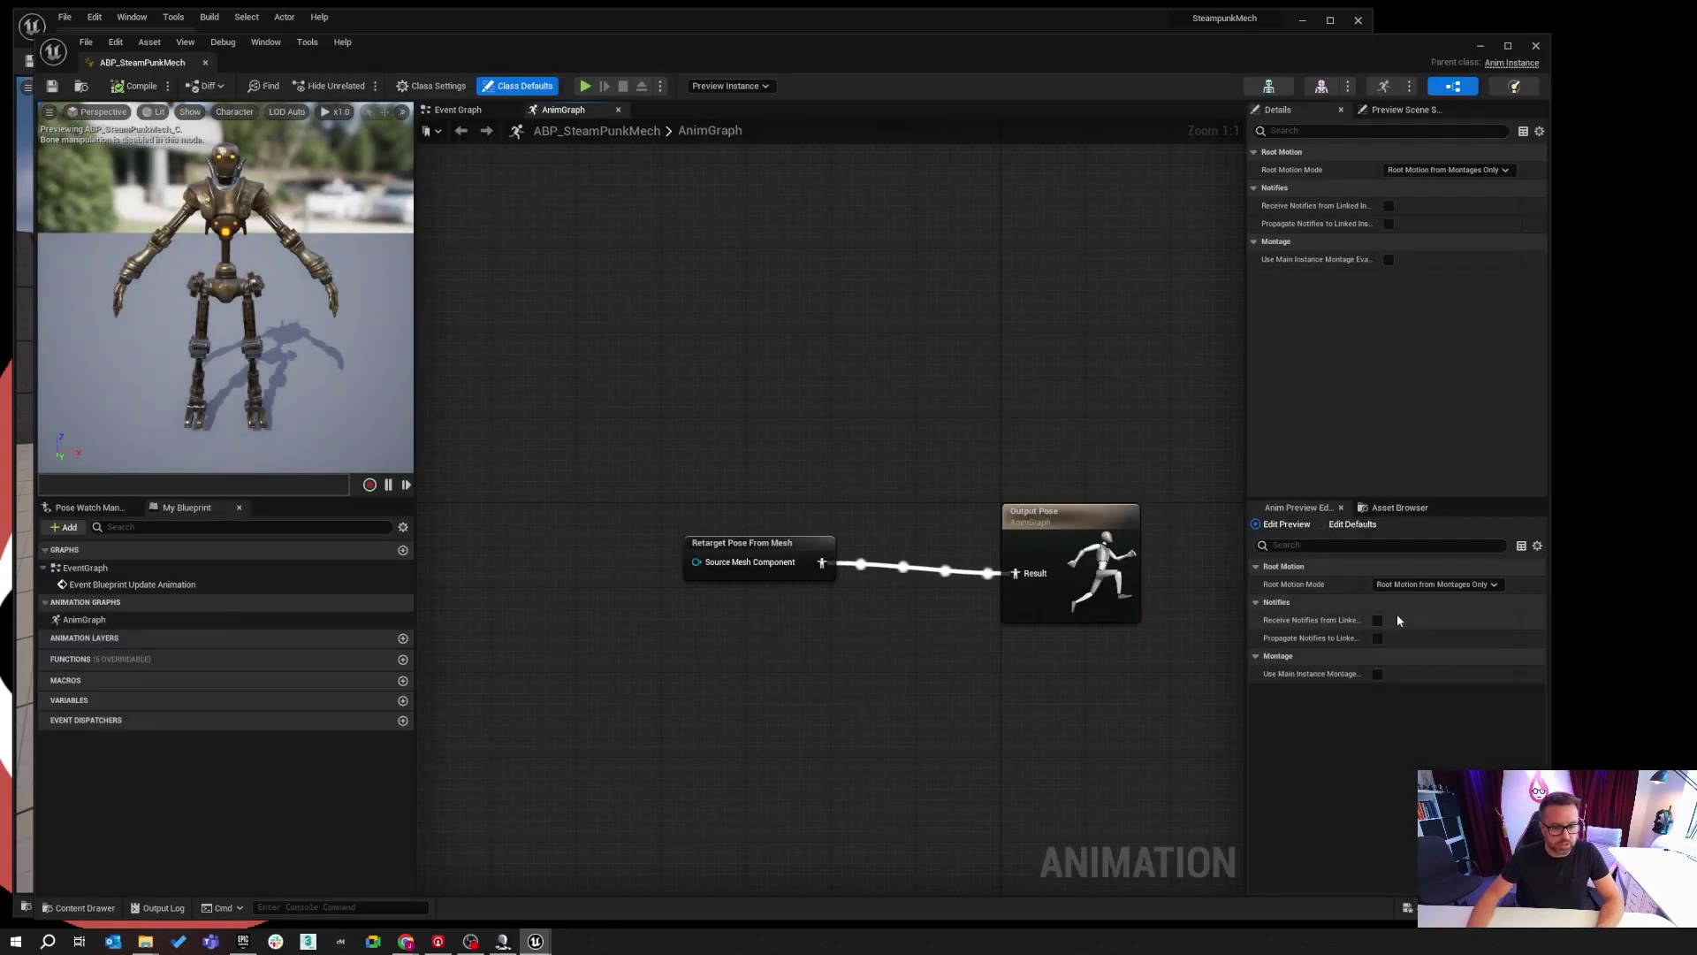
{"action": "left_click", "coordinate": [760, 552]}
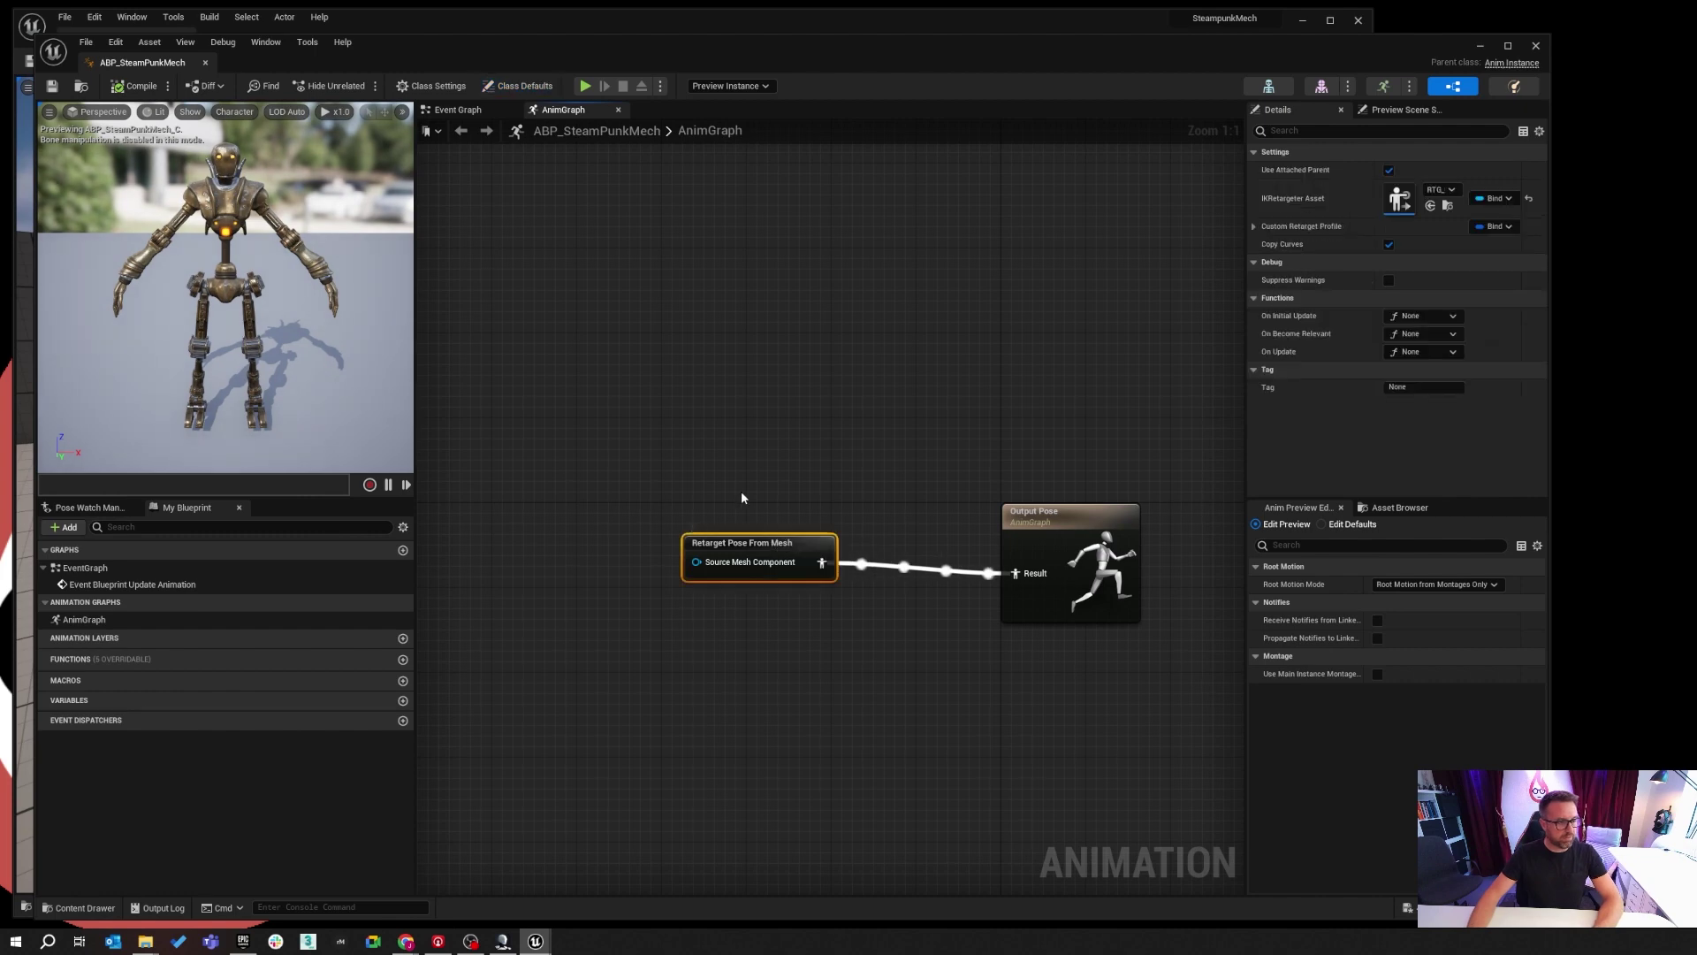
{"action": "key", "text": "Delete"}
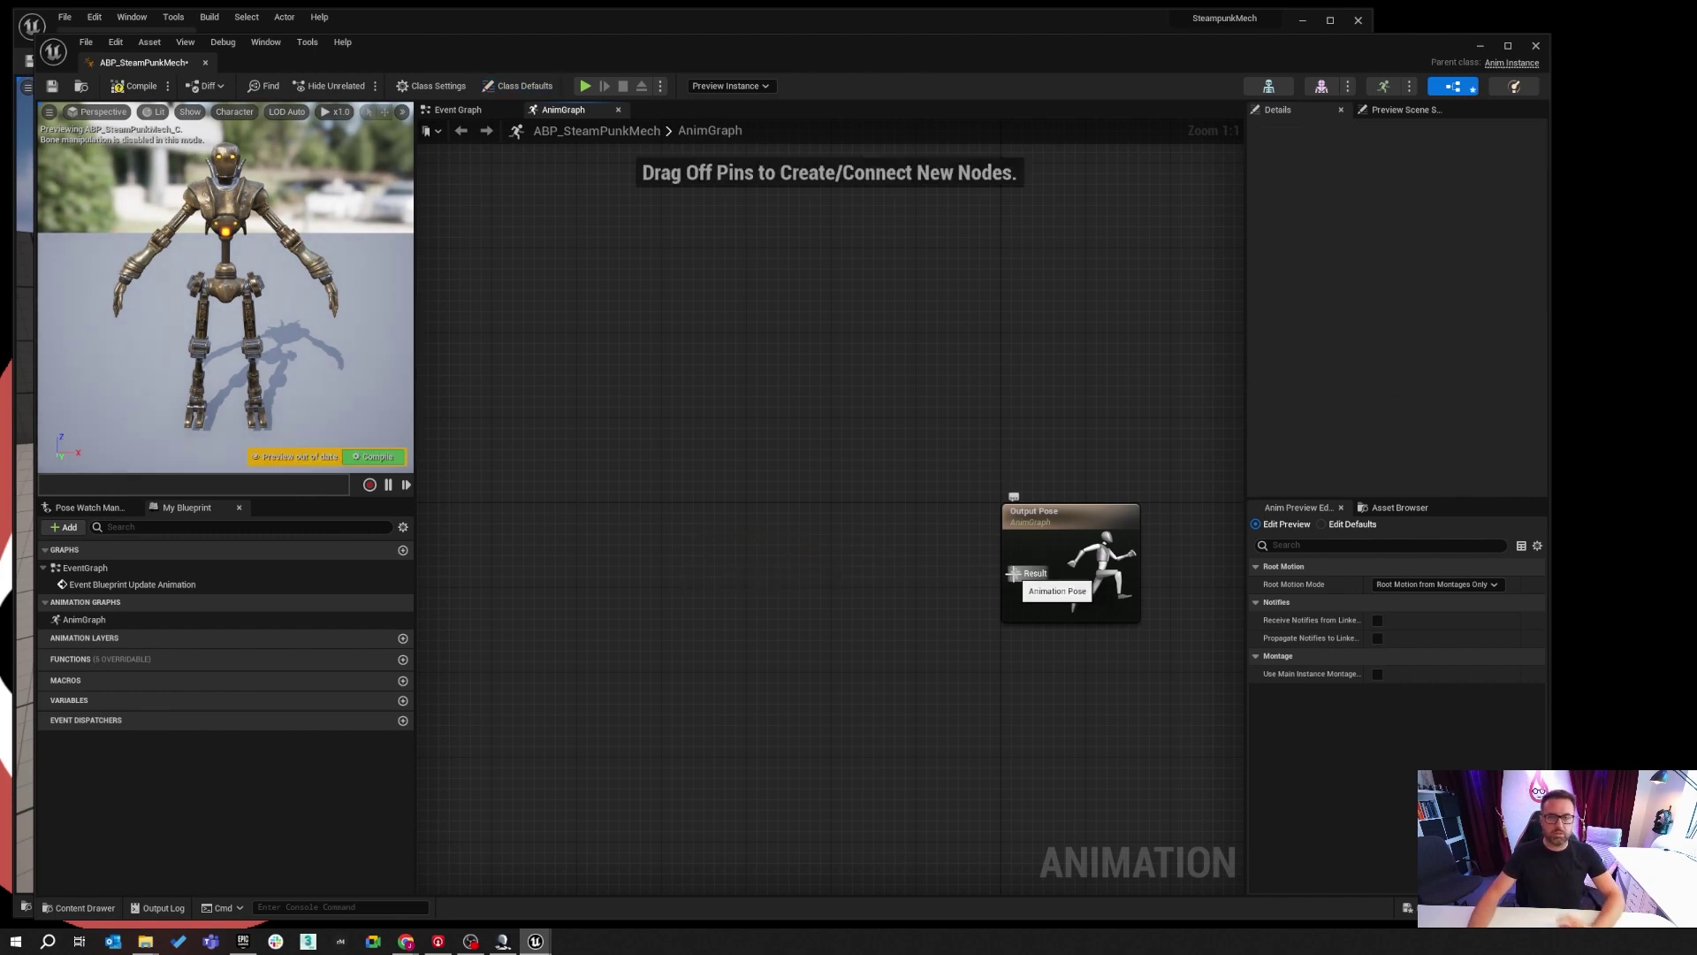
Try feeding the Output Pose from a Play 'ThirdPersonIdle' sequence node with a compile, and delete that node again.
{"action": "left_click_drag", "start_coordinate": [1014, 579], "coordinate": [832, 548]}
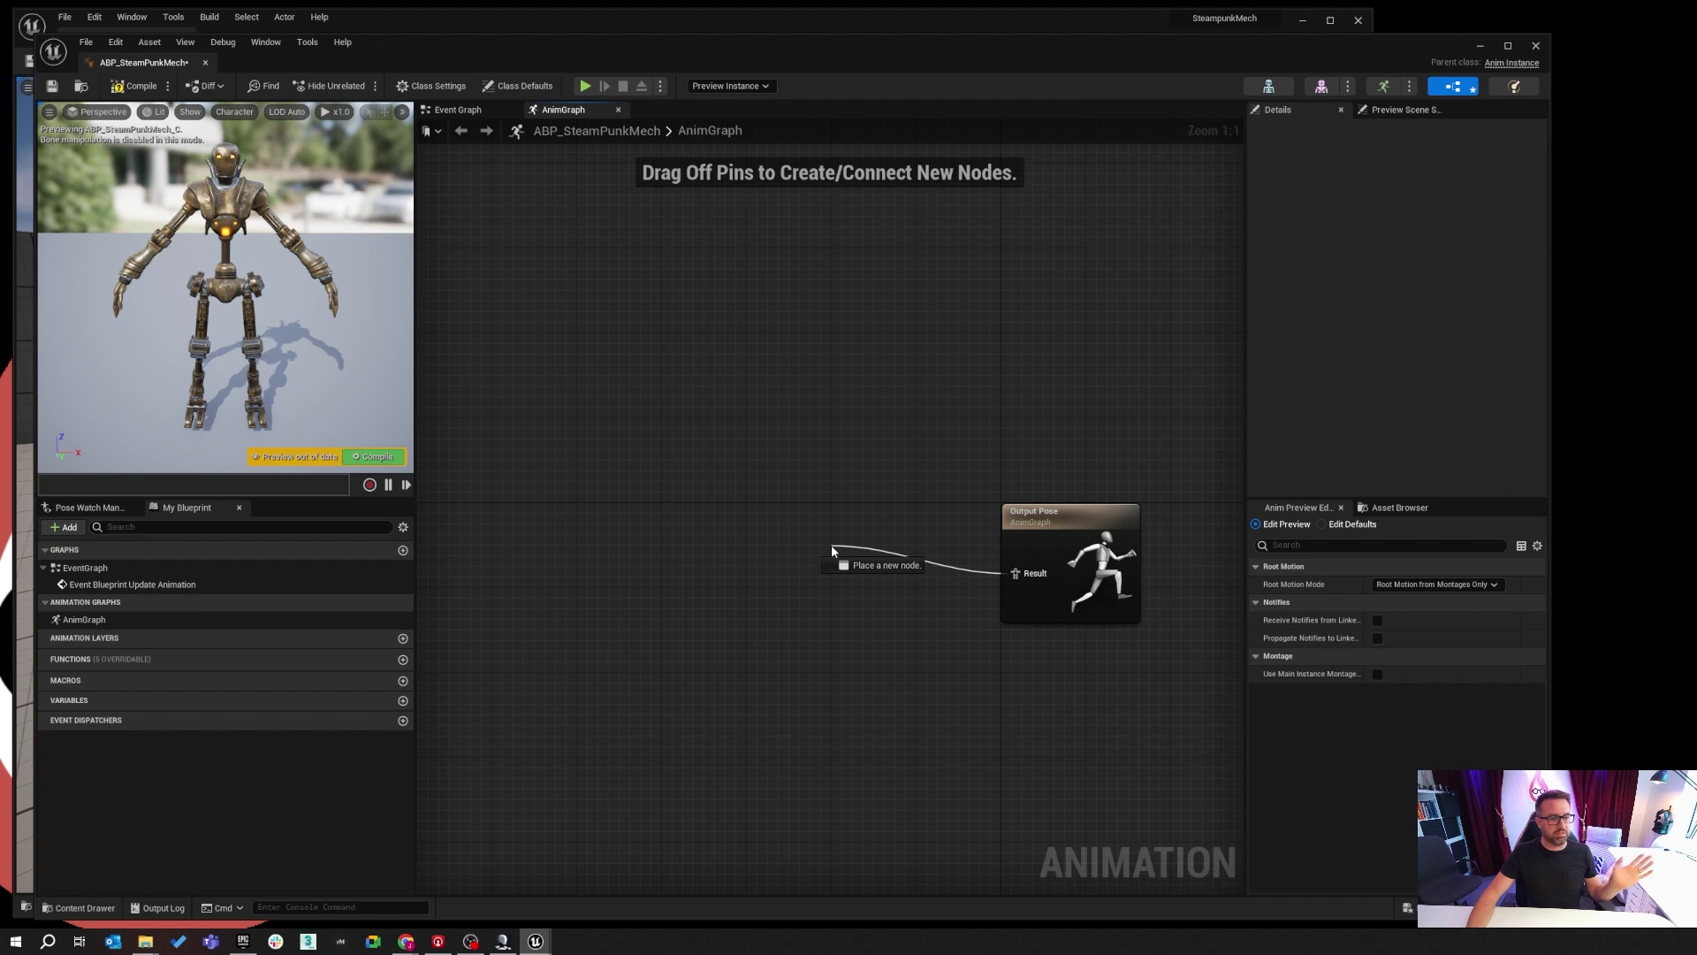
{"action": "left_click_drag", "start_coordinate": [831, 549], "coordinate": [822, 559]}
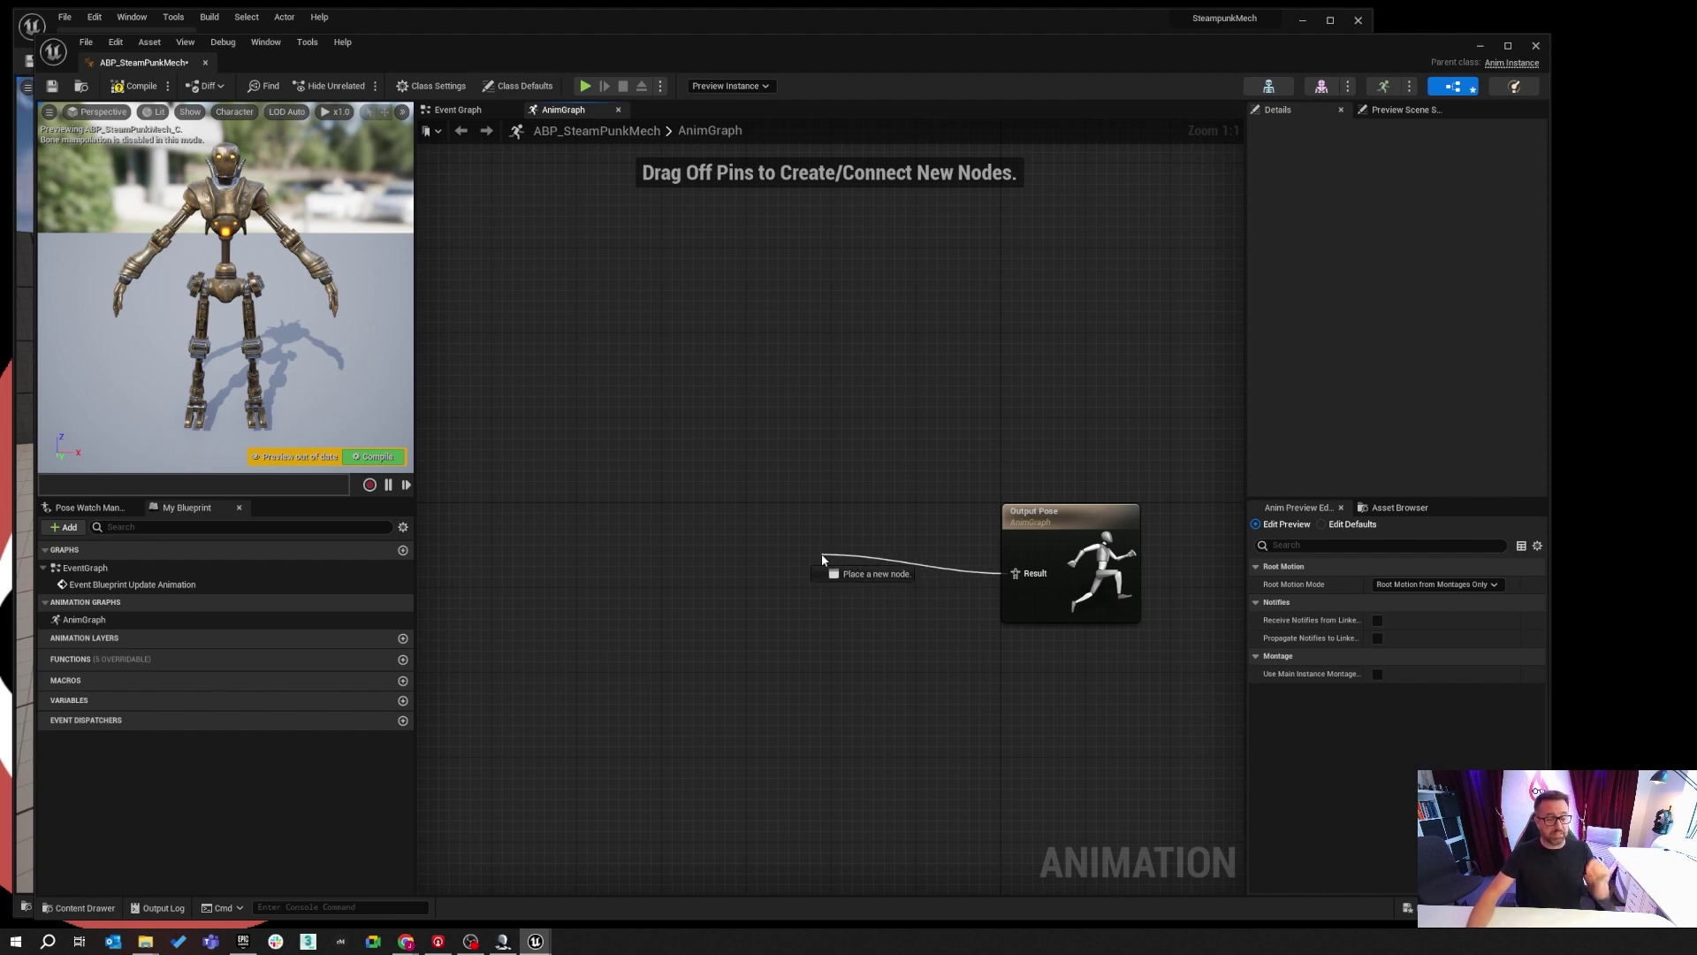
{"action": "left_click_drag", "start_coordinate": [823, 556], "coordinate": [797, 555]}
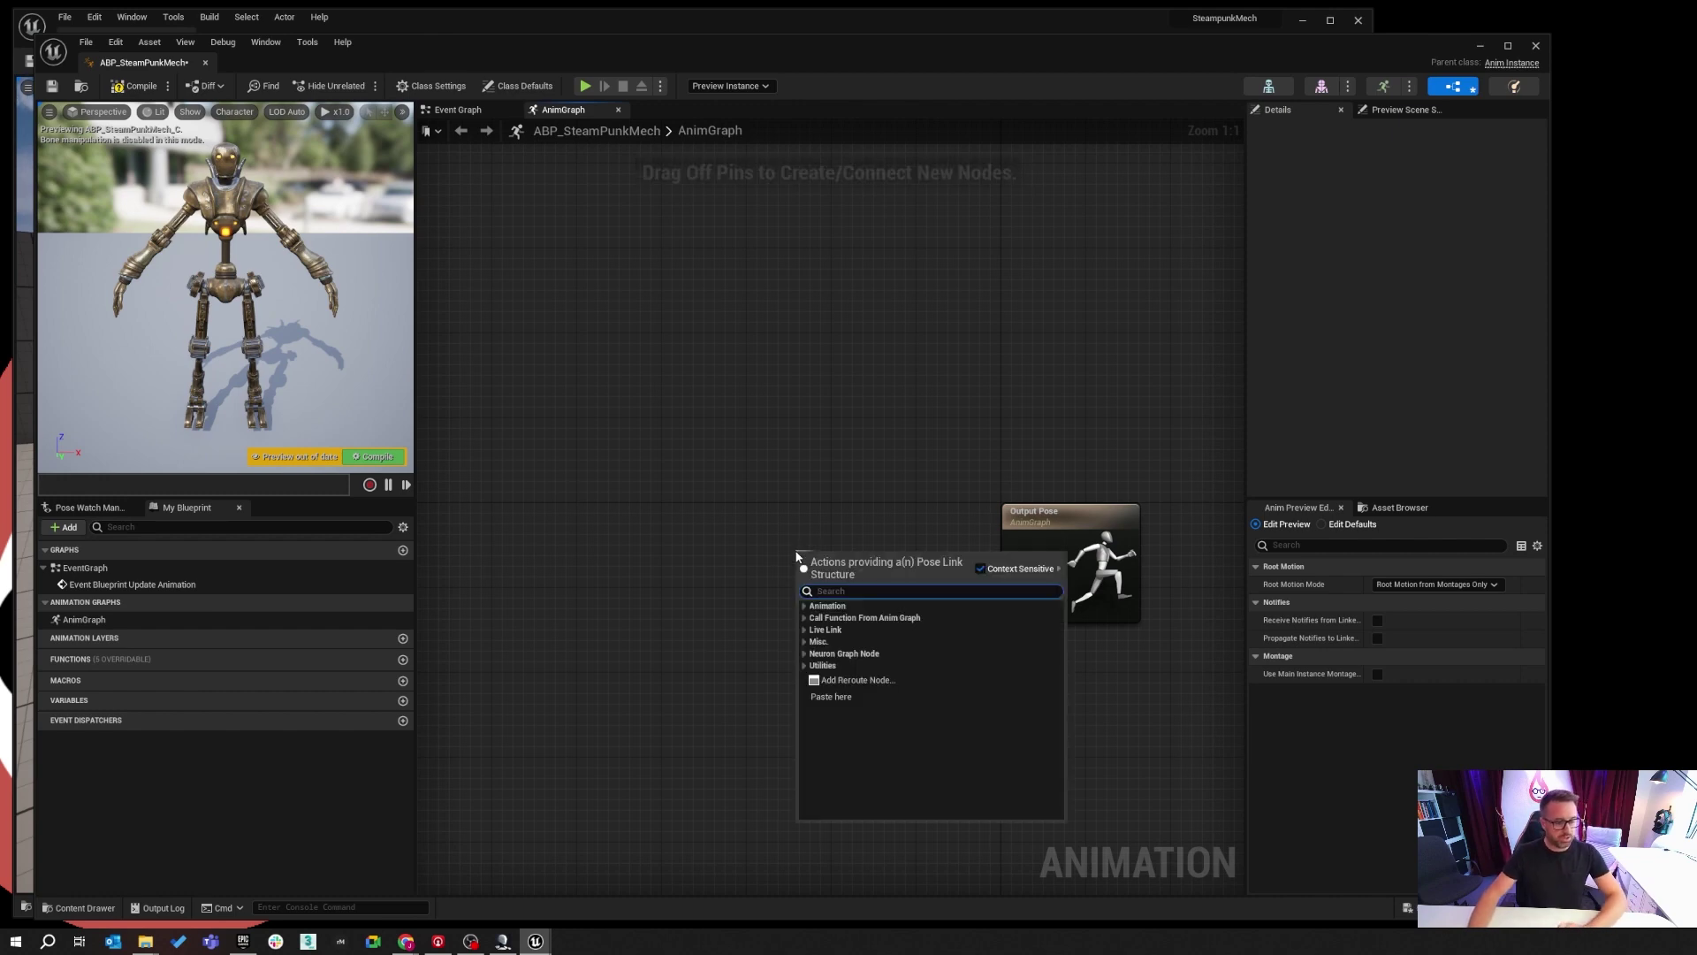
{"action": "type", "text": "play an"}
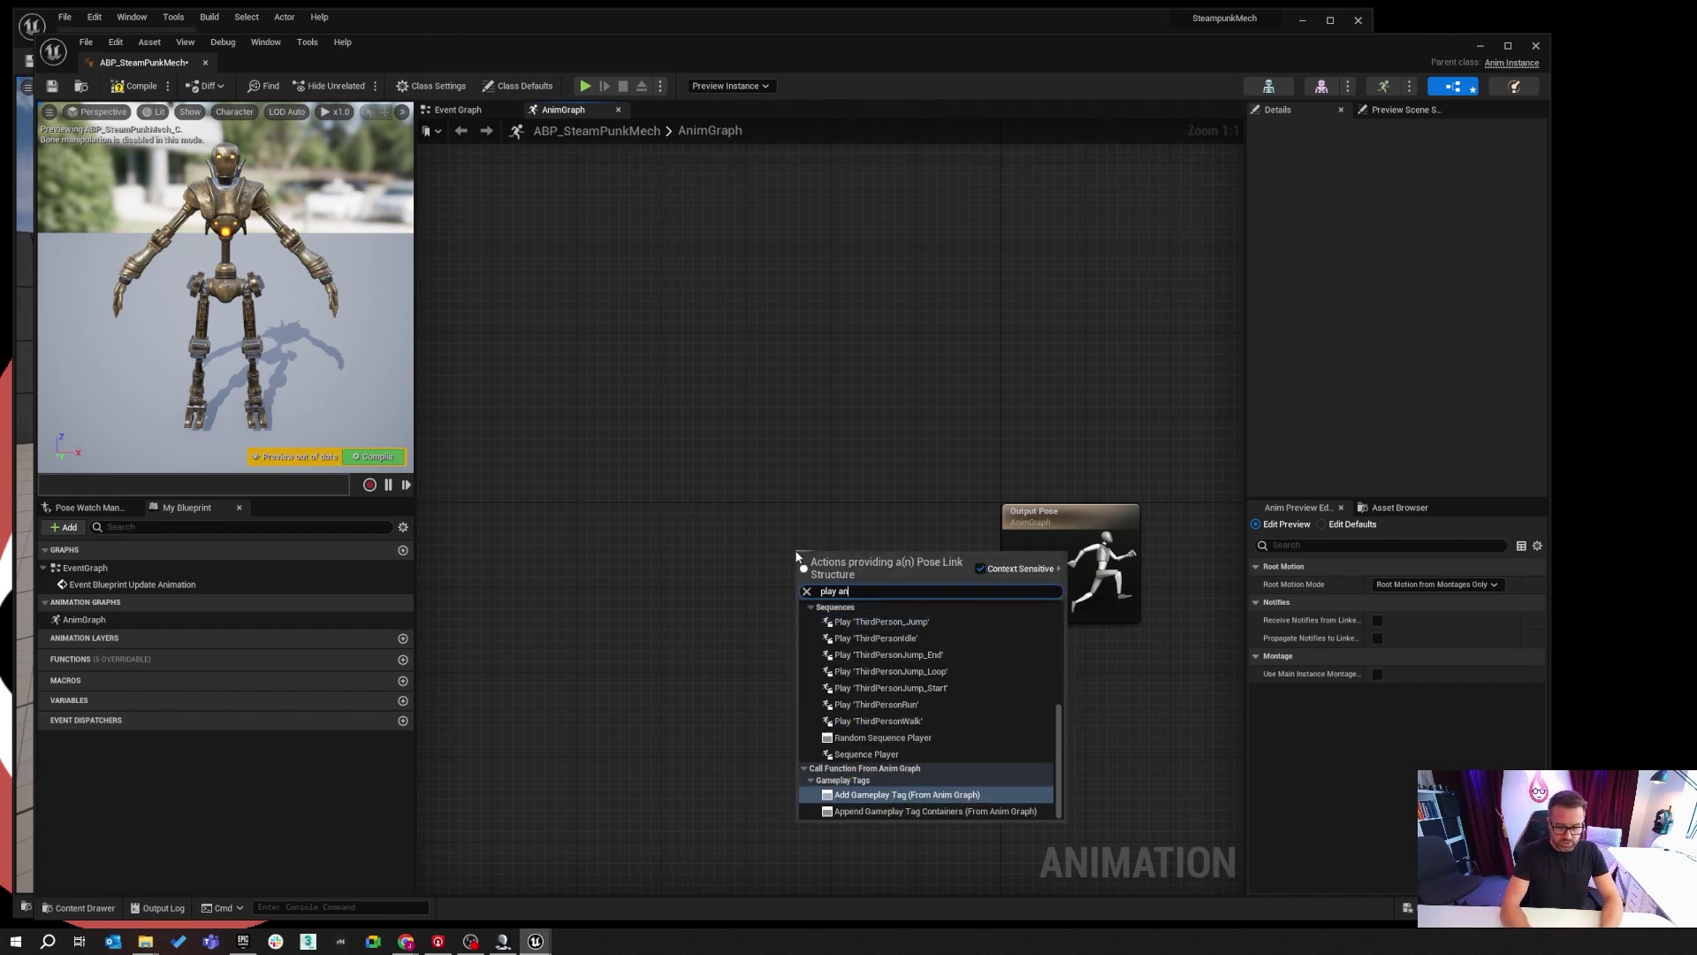
{"action": "type", "text": "imation"}
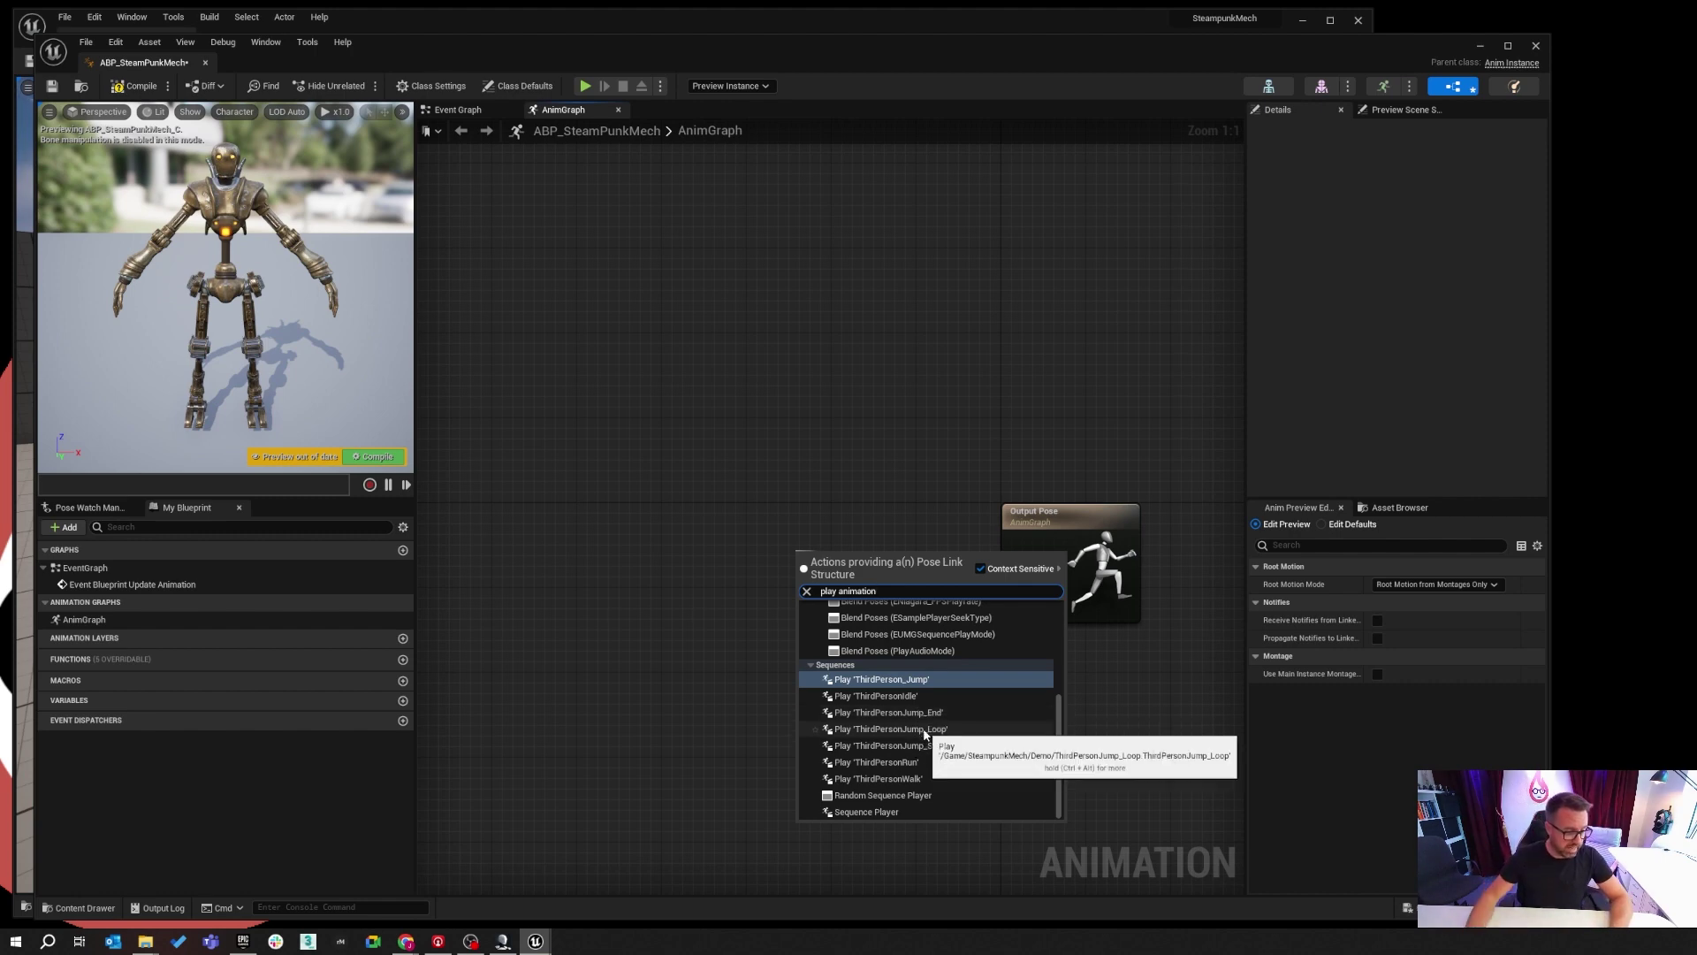
{"action": "scroll", "coordinate": [925, 774], "scroll_direction": "up", "scroll_amount": 2}
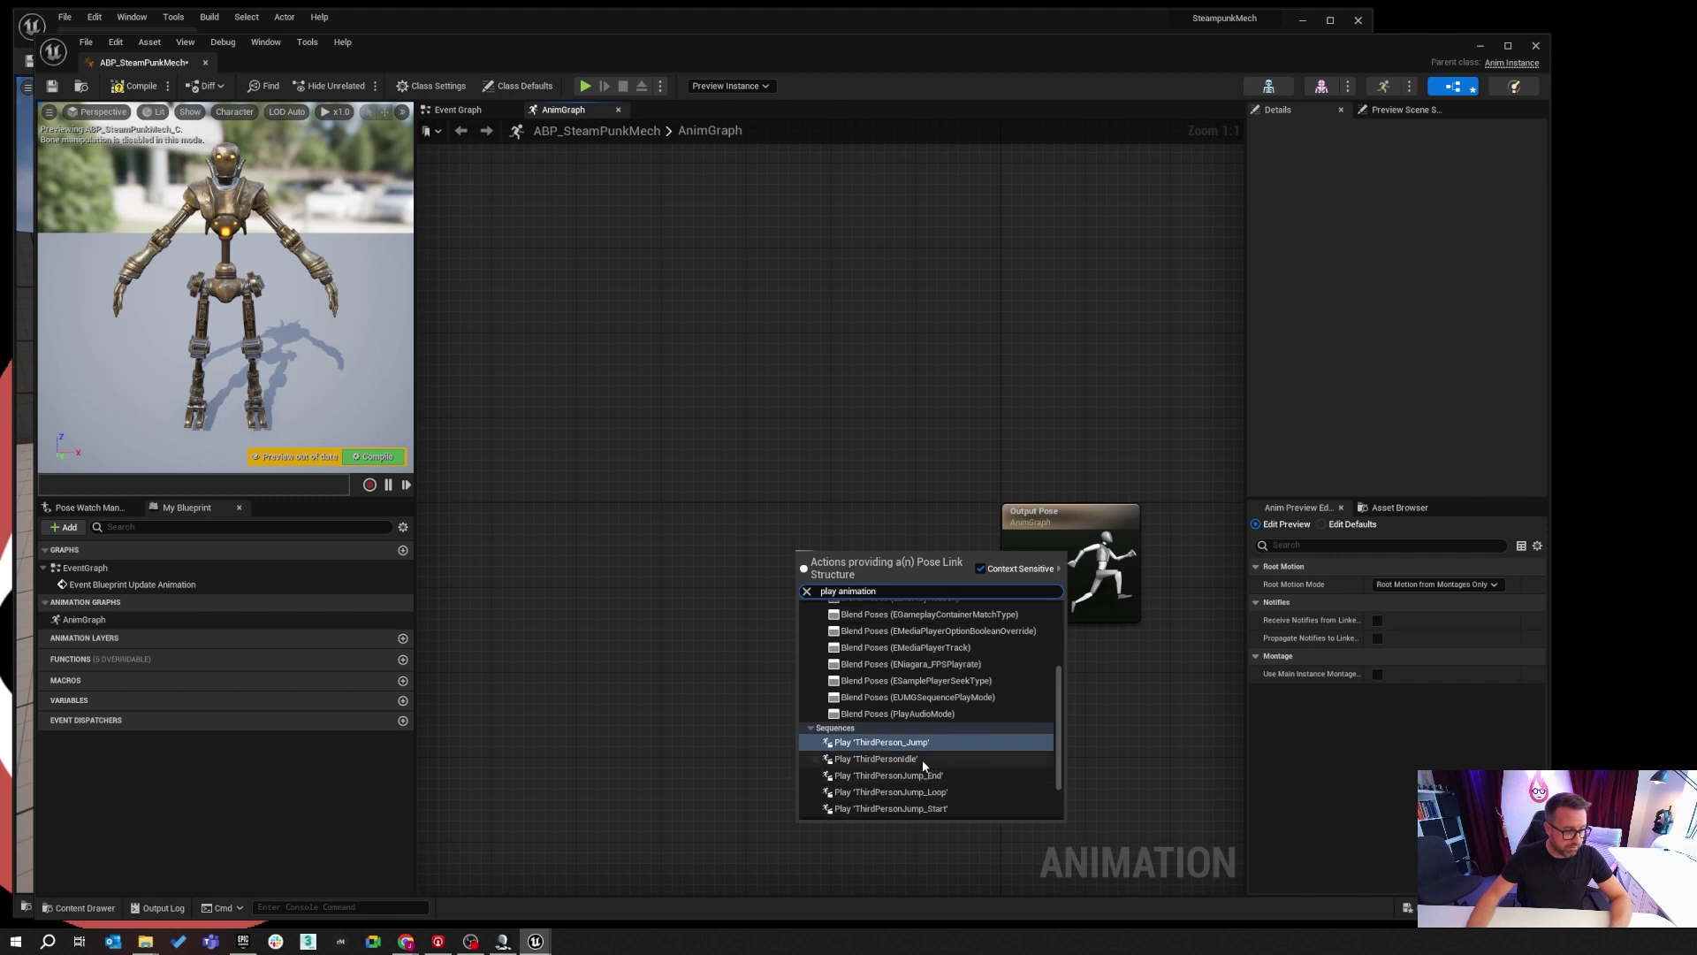
{"action": "scroll", "coordinate": [914, 765], "scroll_direction": "down", "scroll_amount": 2}
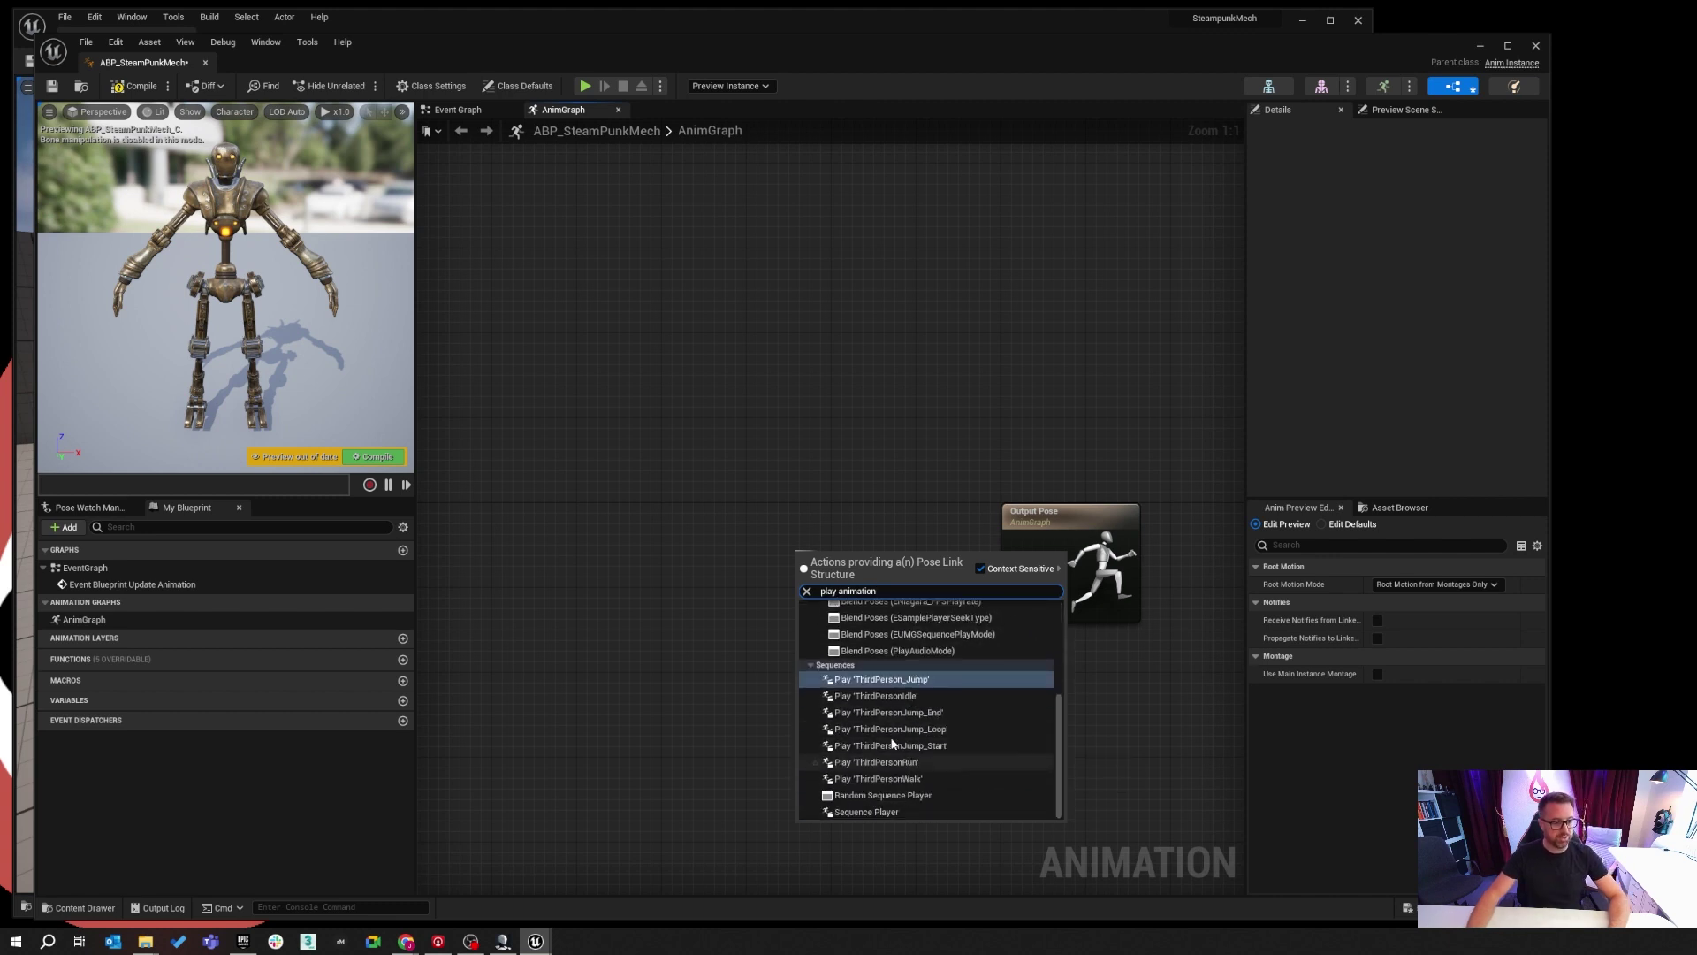
{"action": "left_click", "coordinate": [883, 697]}
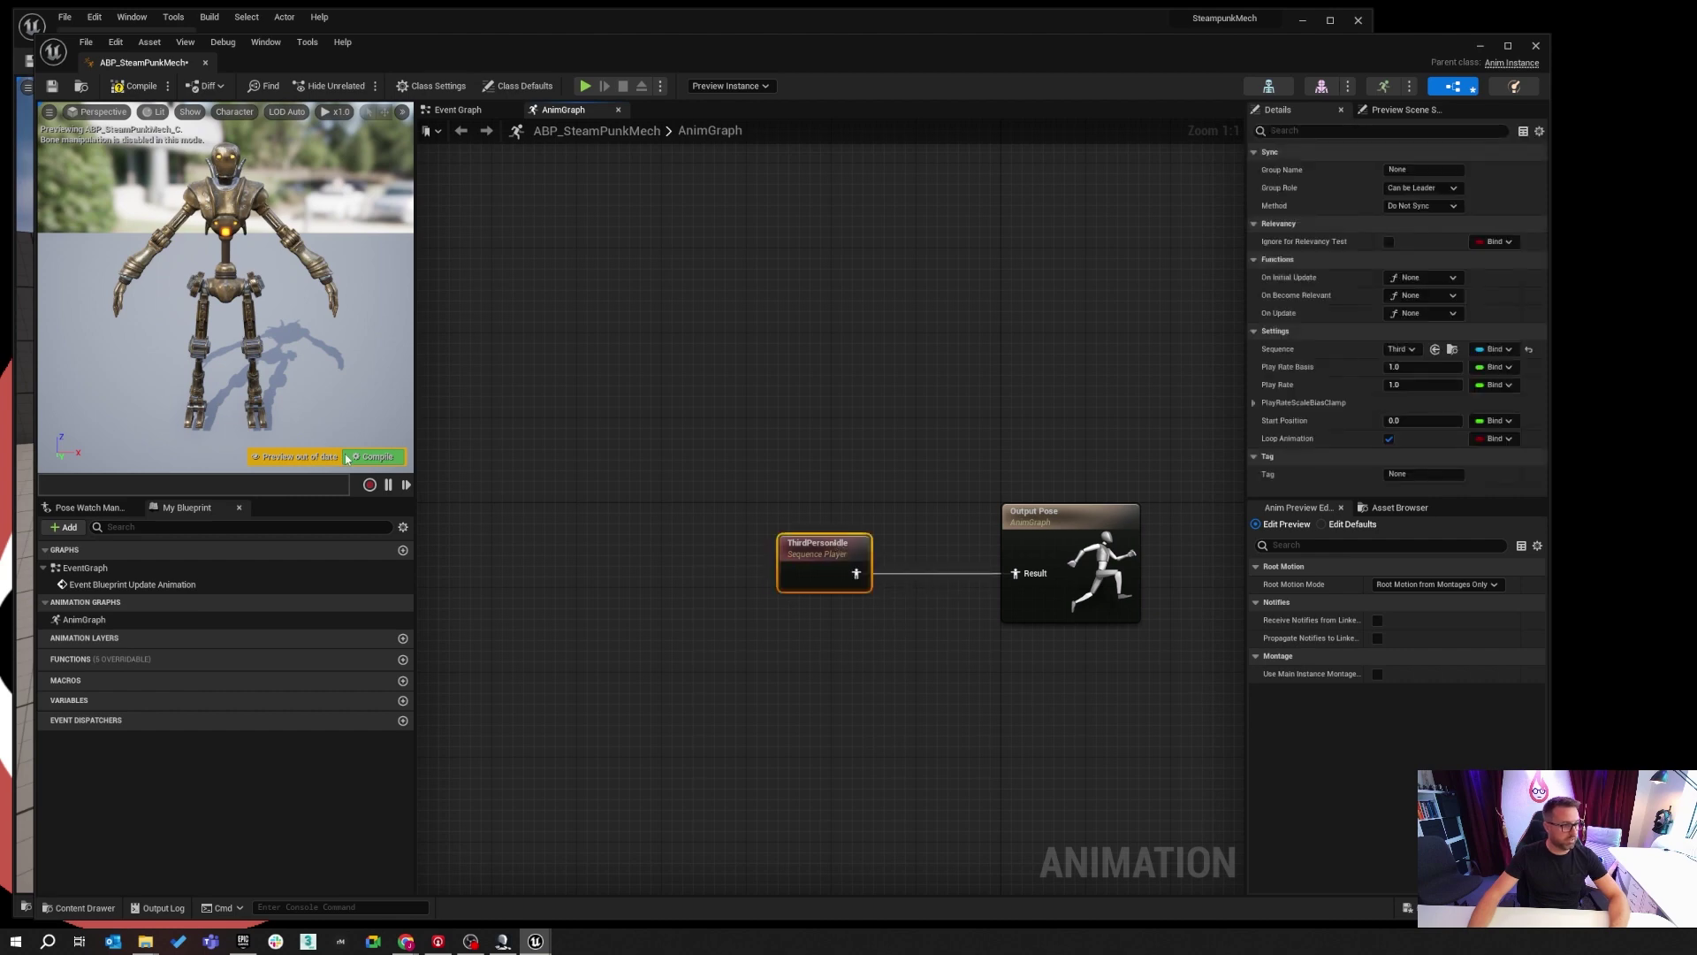
{"action": "left_click", "coordinate": [374, 457]}
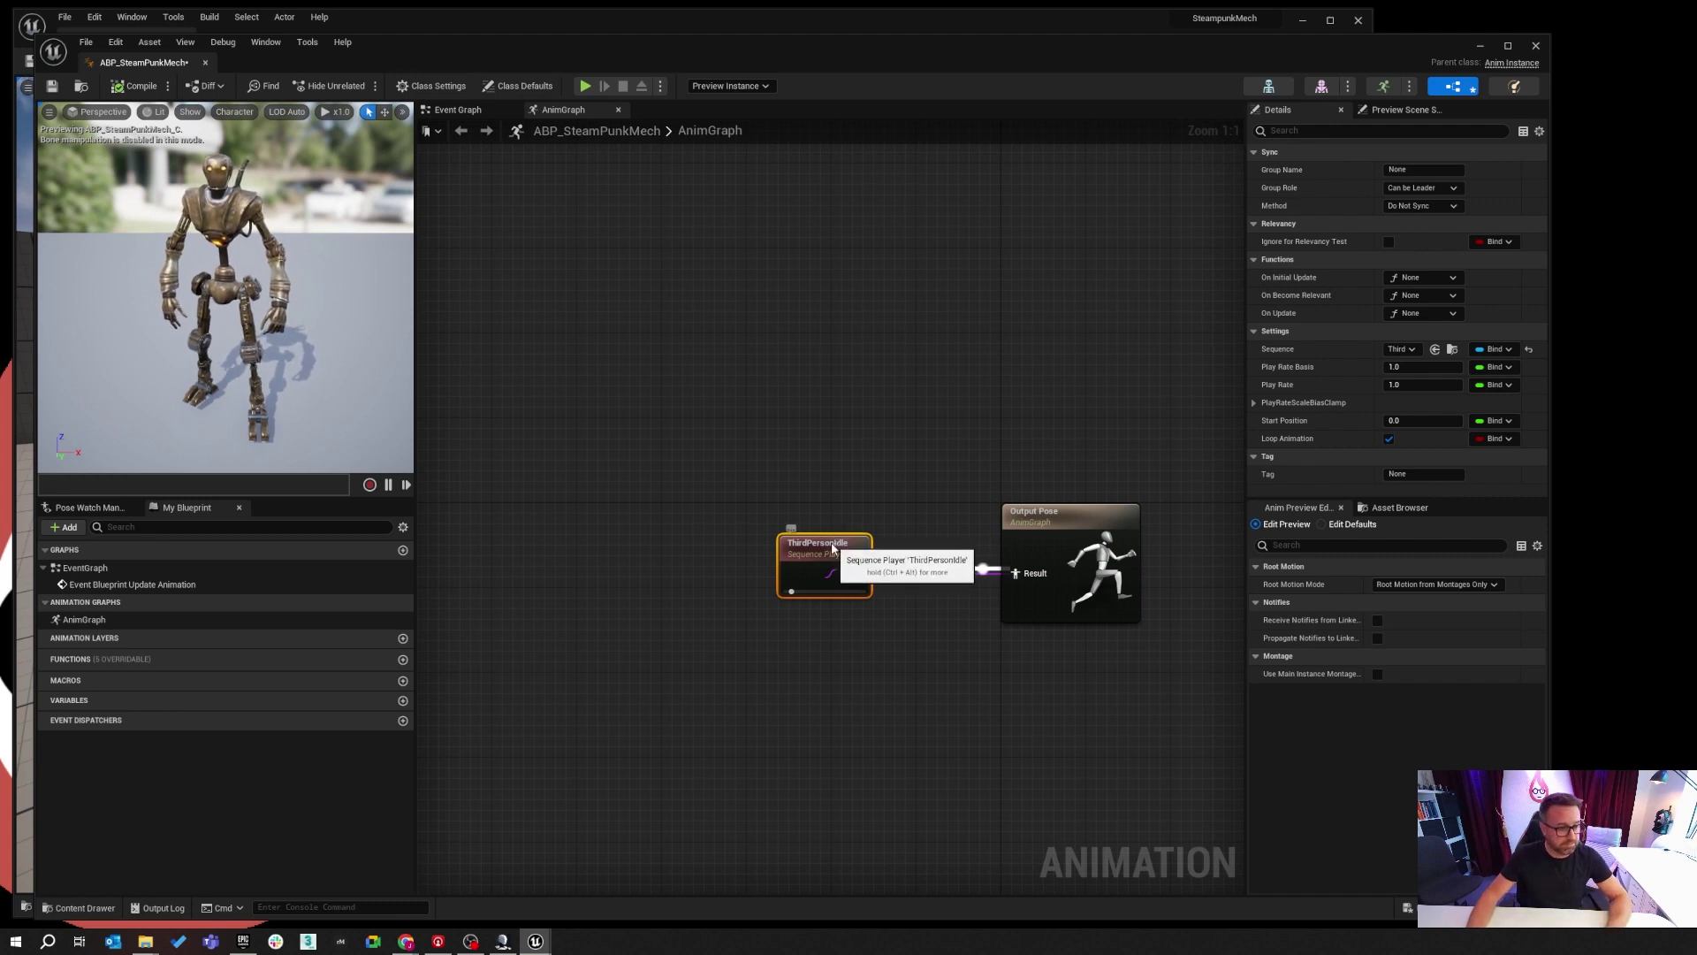
{"action": "key", "text": "Delete"}
Try feeding the Output Pose from the ThirdPerson_Jump sequence in SteampunkMech/Demo, and delete that node again.
{"action": "key", "text": "ctrl+space"}
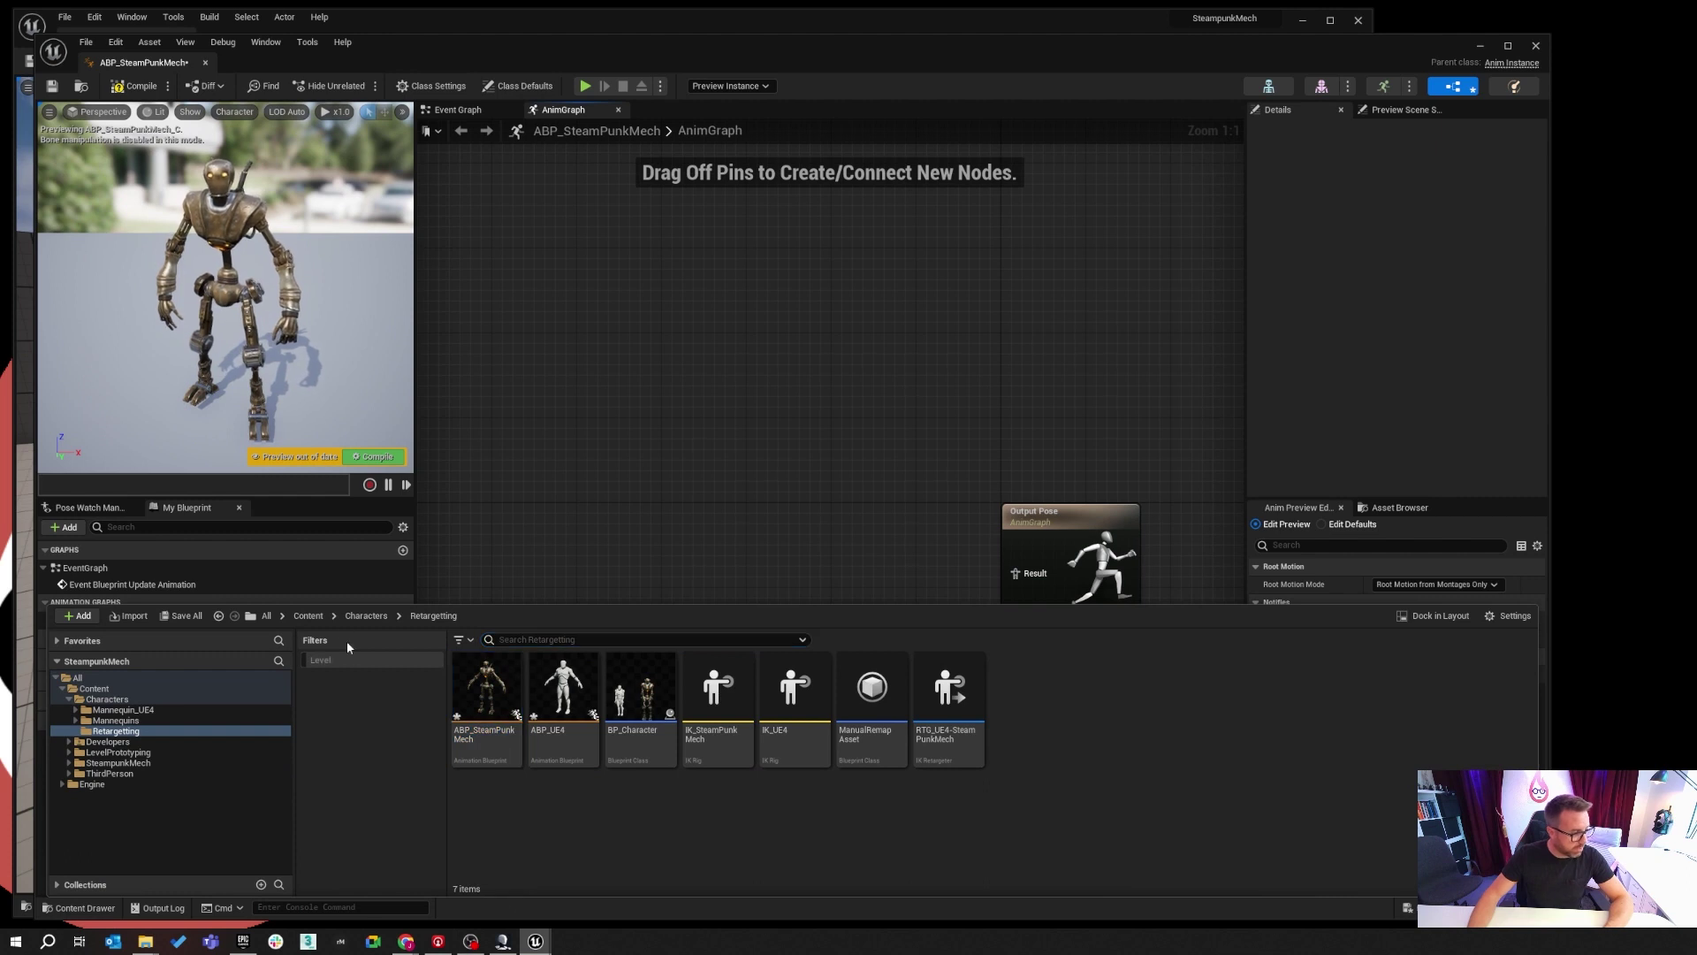
{"action": "left_click", "coordinate": [118, 762]}
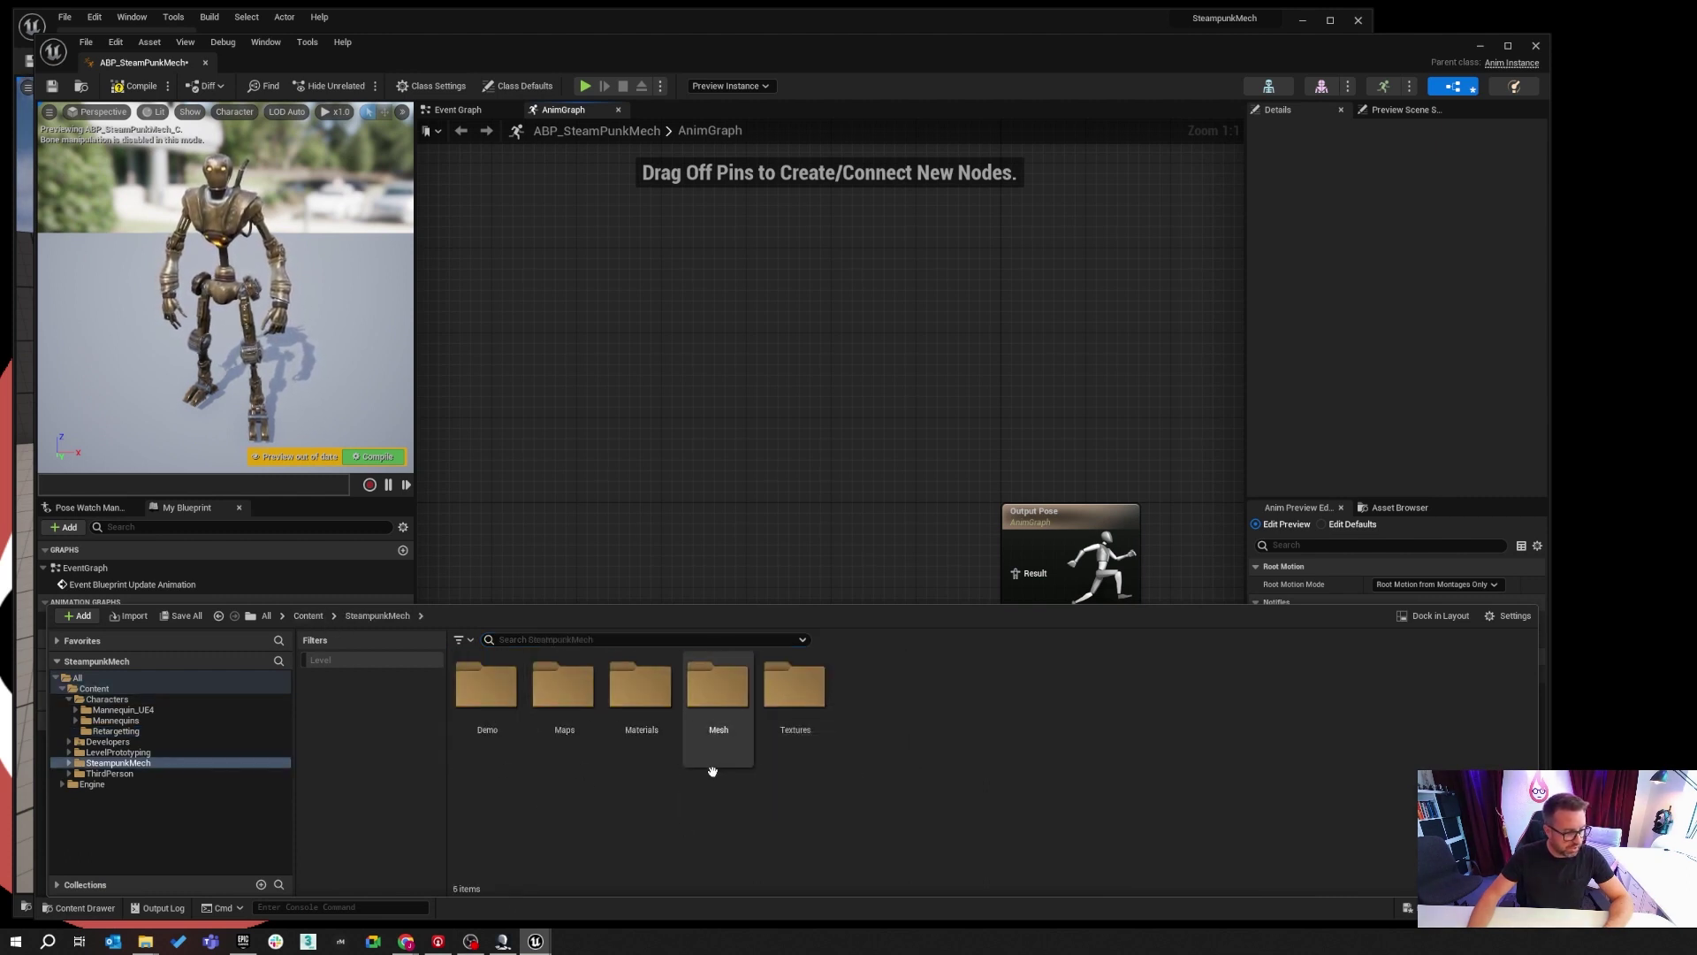
{"action": "double_click", "coordinate": [486, 707]}
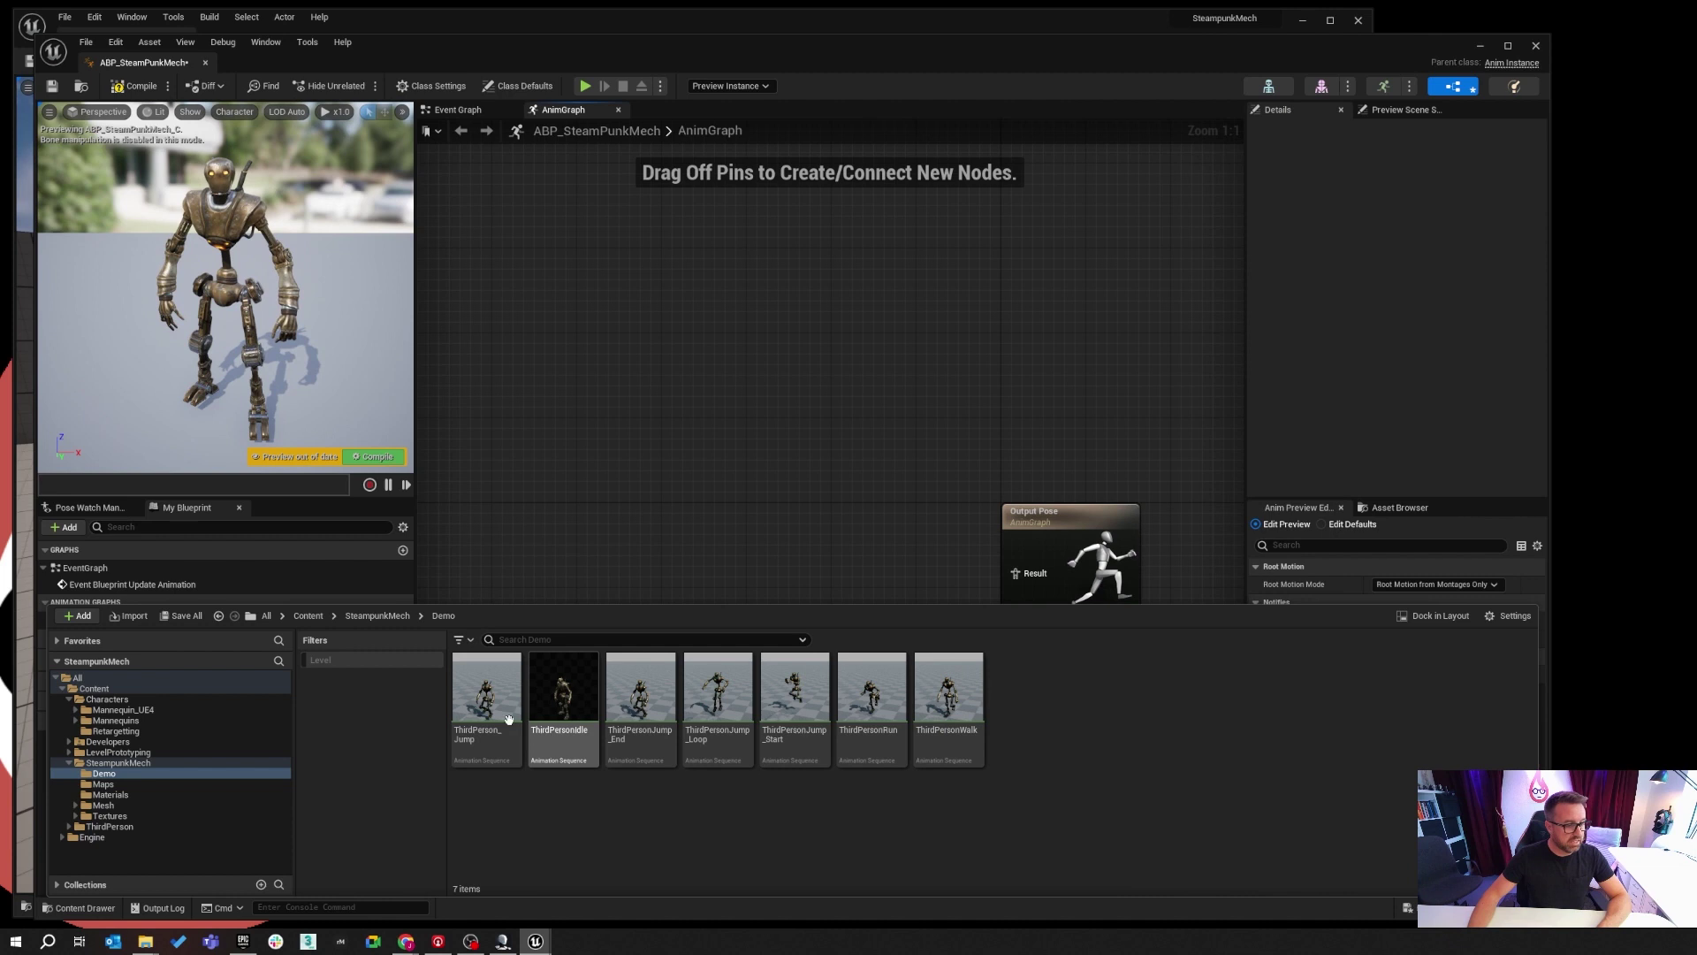
{"action": "left_click", "coordinate": [479, 710]}
{"action": "left_click_drag", "start_coordinate": [479, 709], "coordinate": [1052, 579]}
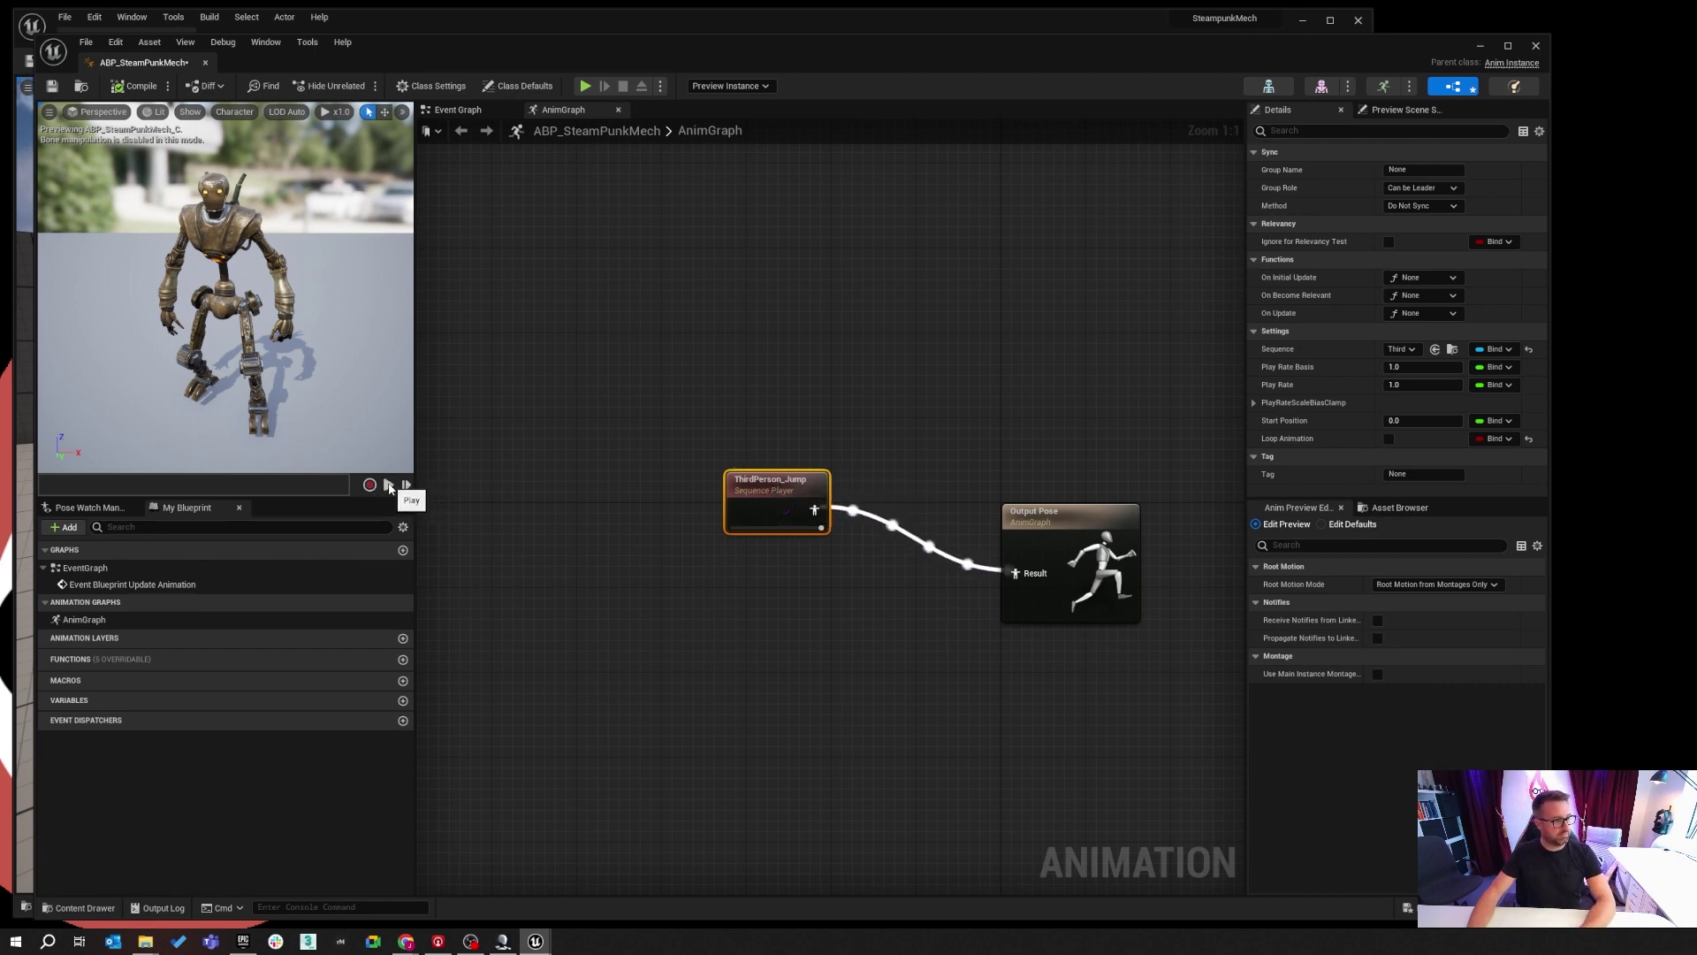
{"action": "left_click", "coordinate": [705, 478]}
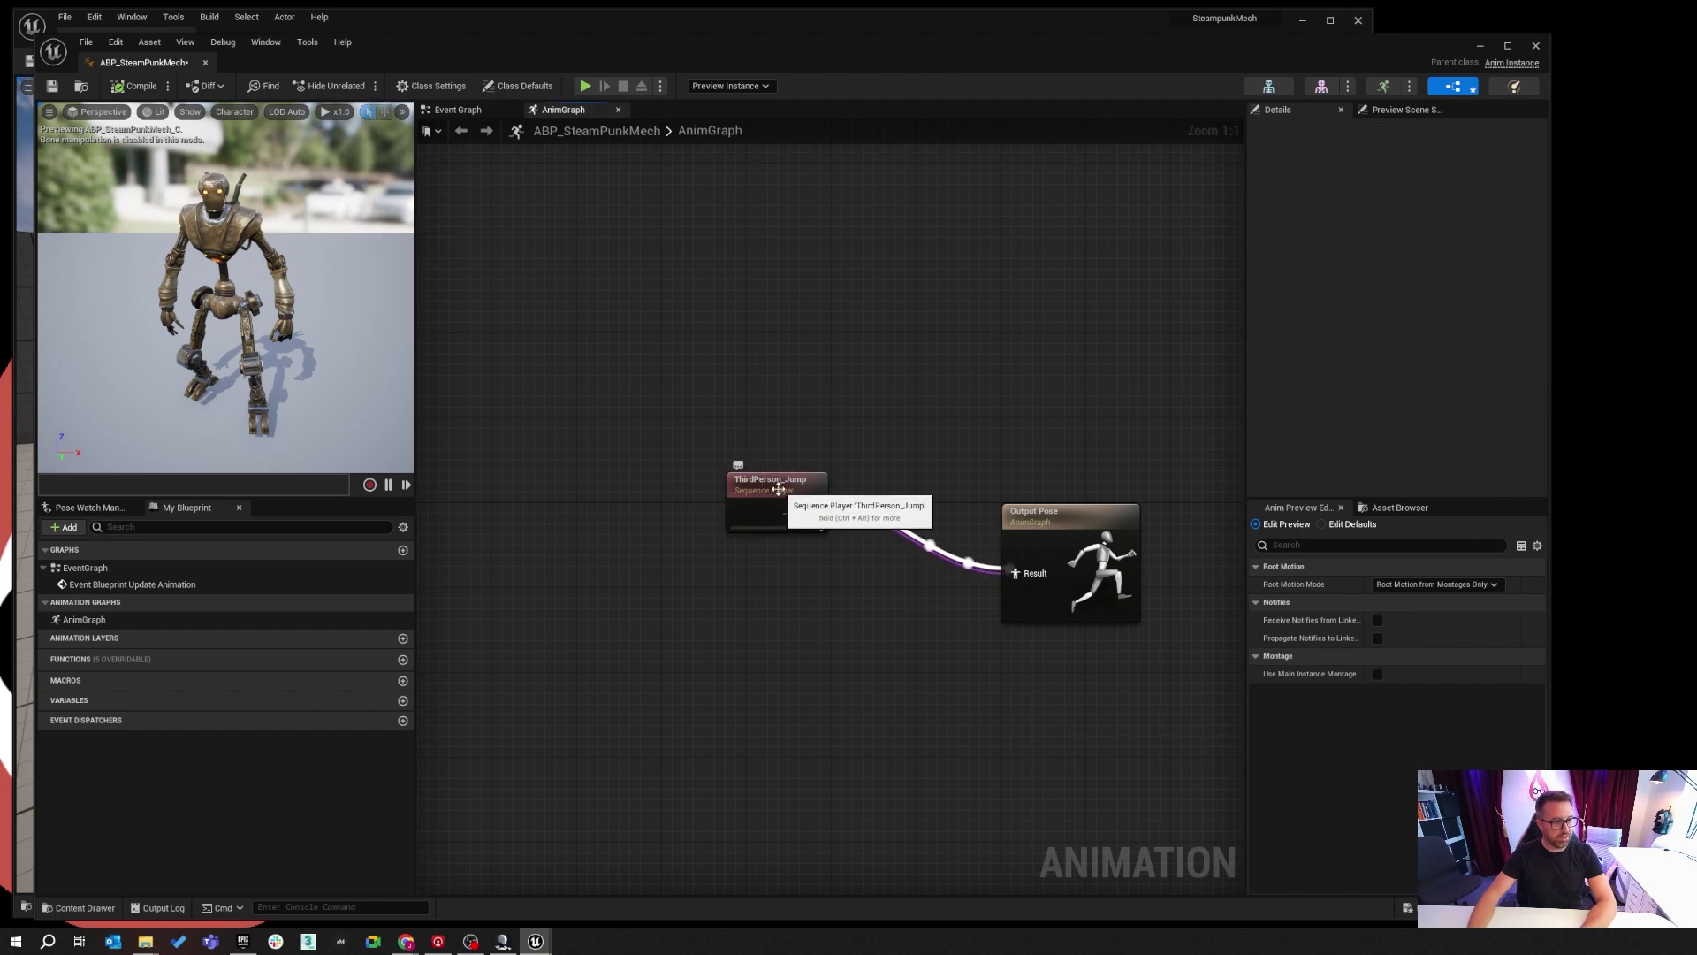
{"action": "left_click", "coordinate": [771, 485]}
{"action": "key", "text": "Delete"}
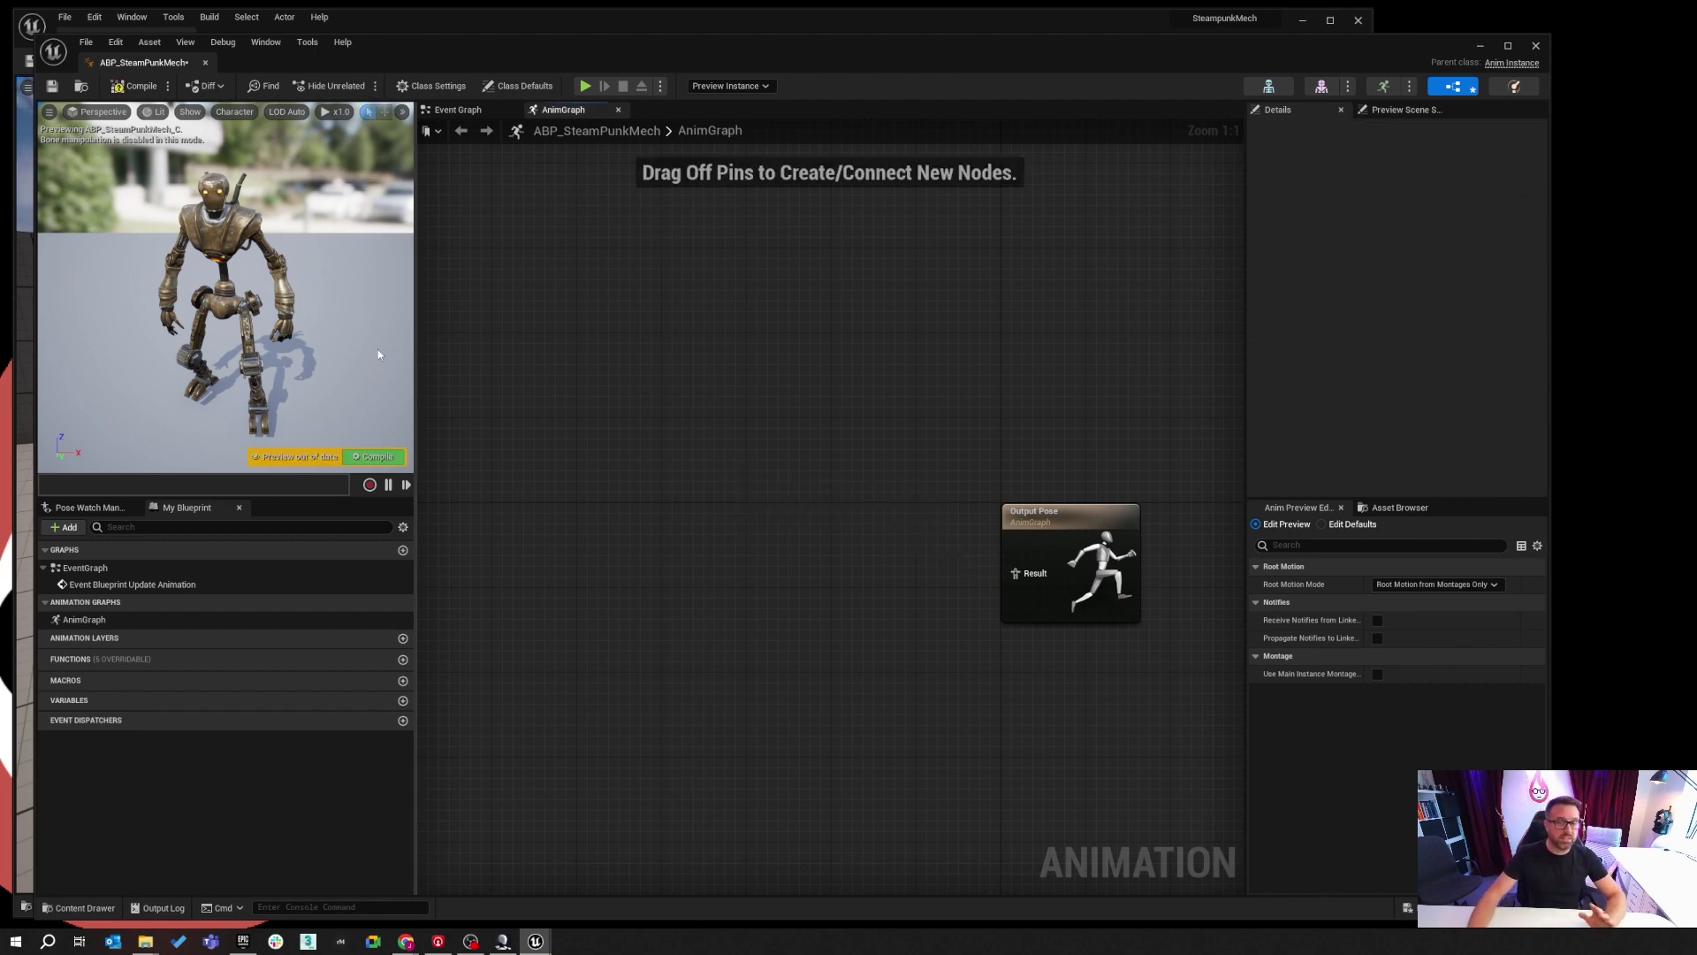
Compile and save the ABP_SteamPunkMech animation blueprint without a pose input, and close its editor.
{"action": "left_click", "coordinate": [146, 87]}
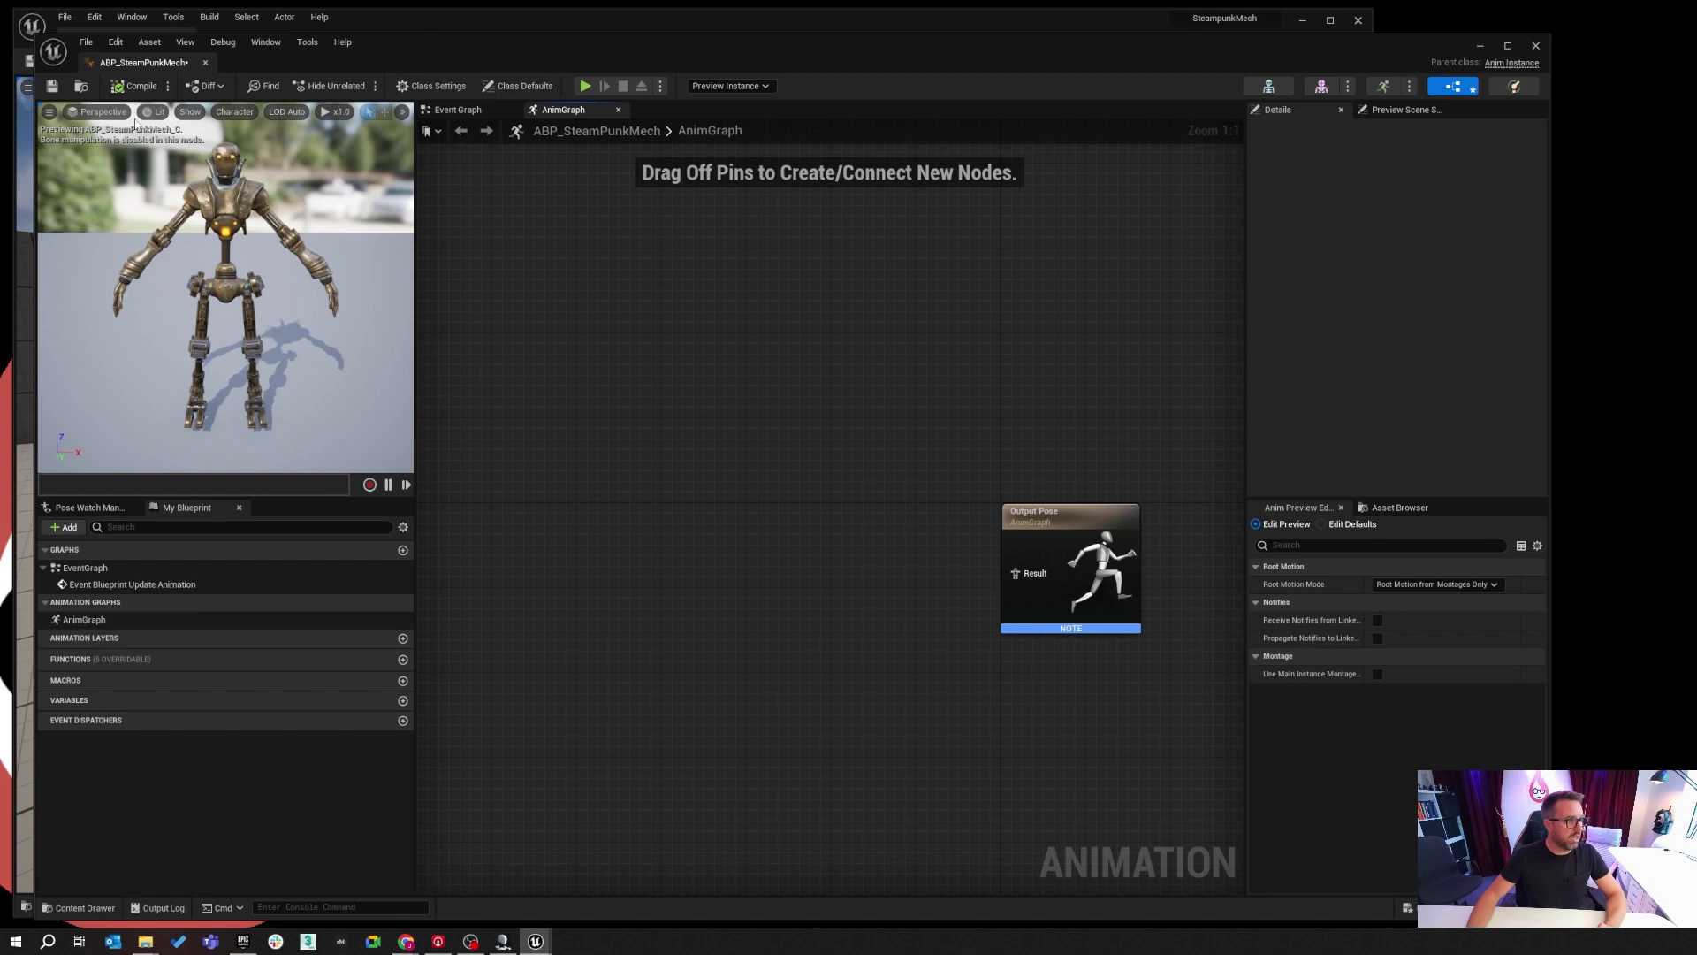
{"action": "left_click", "coordinate": [55, 90]}
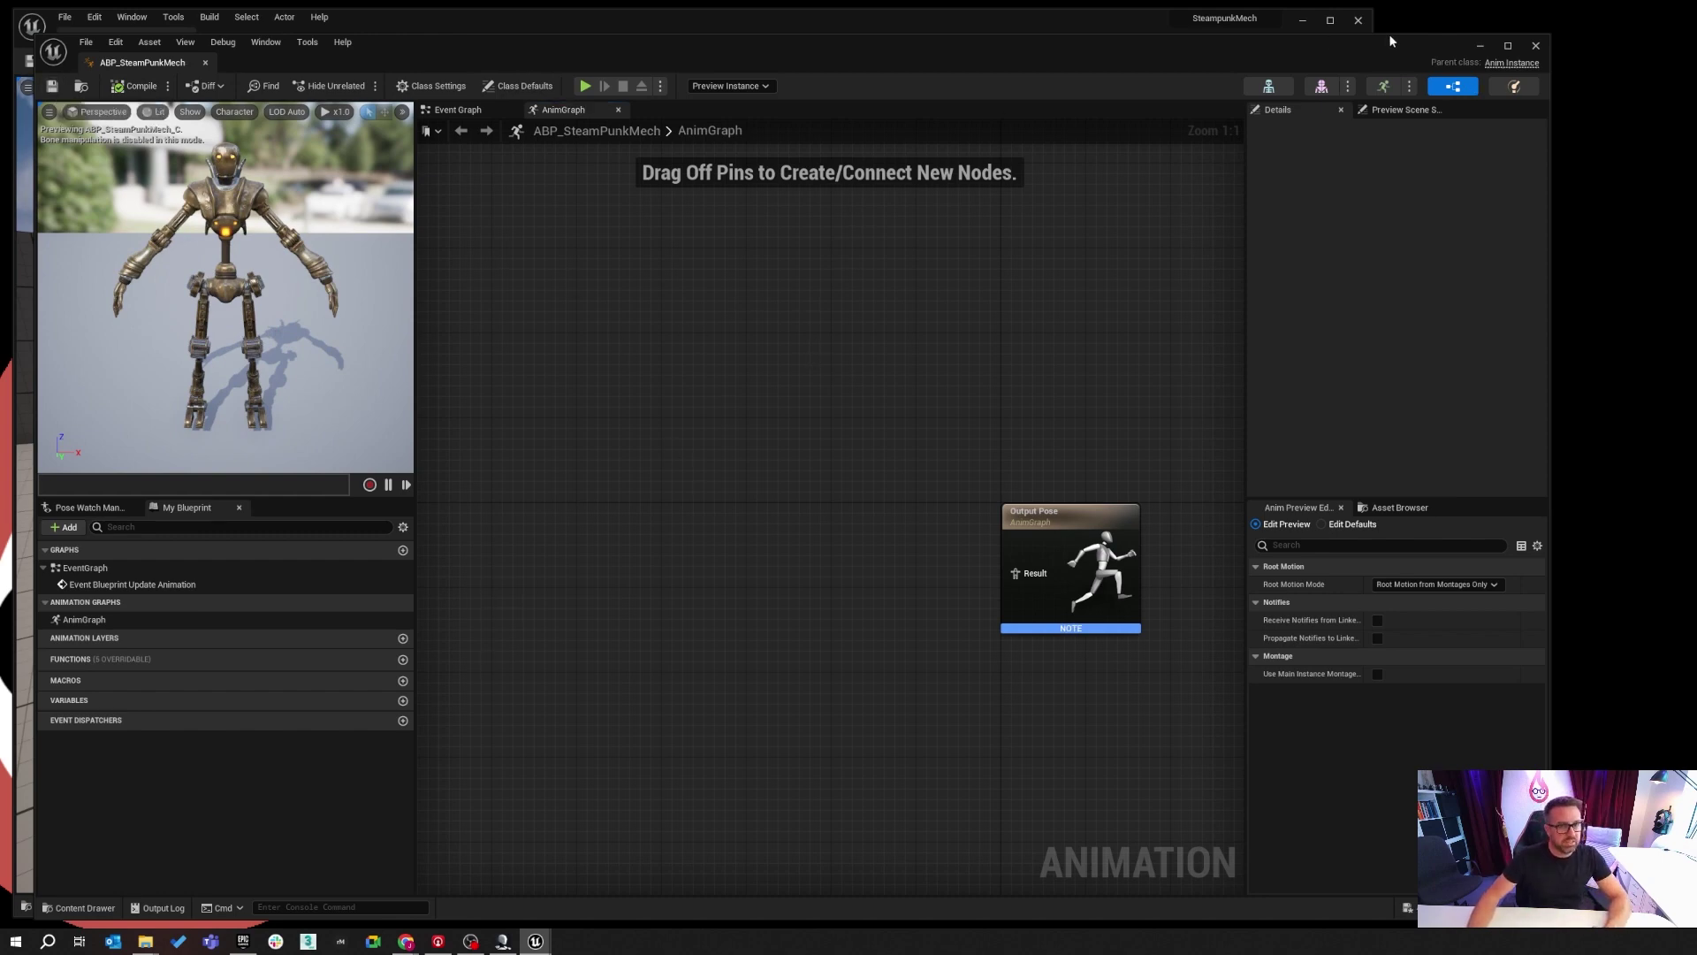
{"action": "left_click", "coordinate": [1536, 46]}
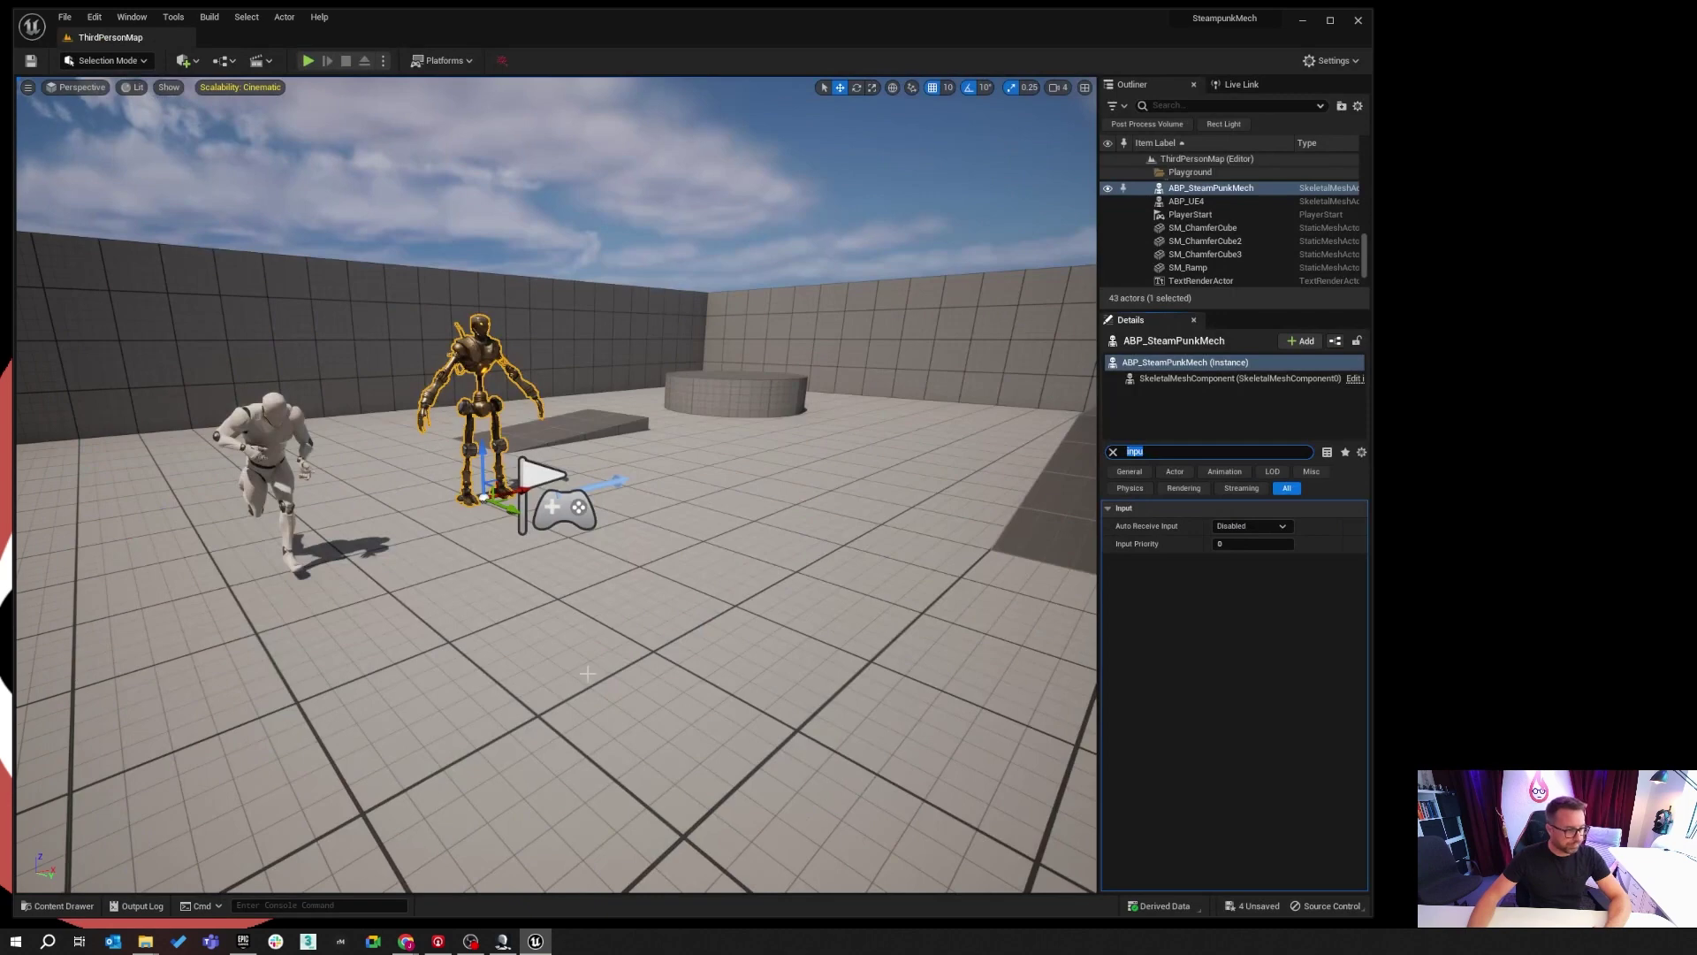
Select the UE4 mannequin in the level and open the ABP_UE4 animation blueprint from the Characters/Retargetting folder.
{"action": "left_click", "coordinate": [58, 905]}
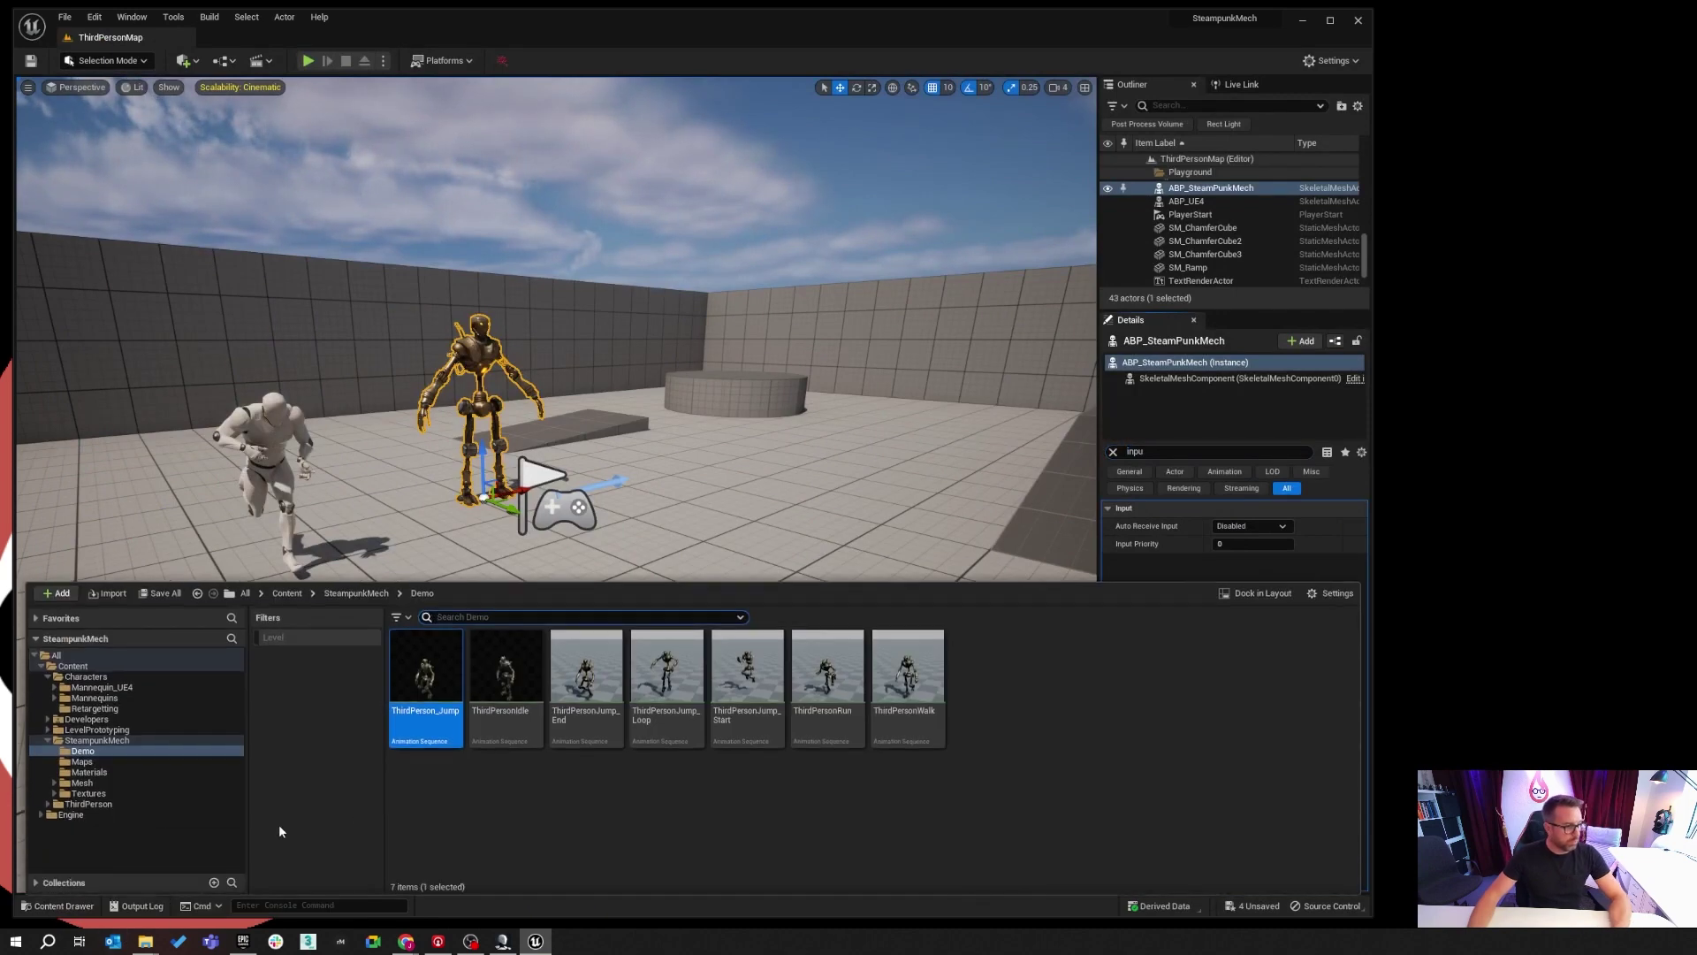
{"action": "left_click", "coordinate": [657, 789]}
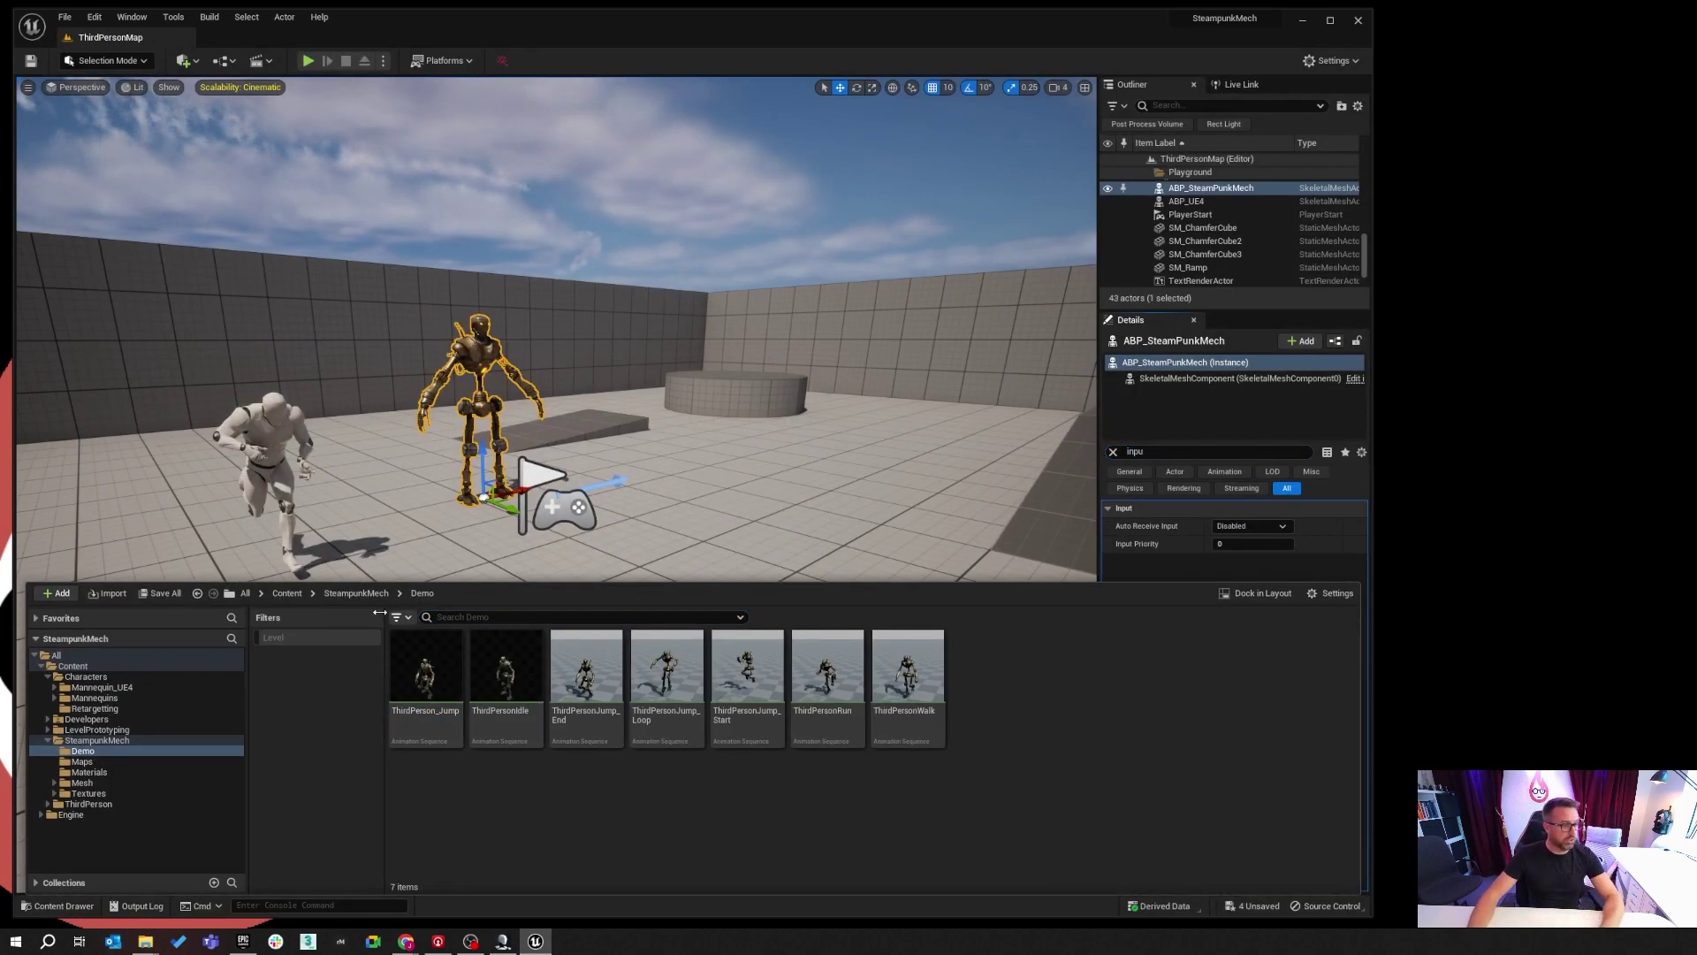
{"action": "left_click", "coordinate": [285, 594]}
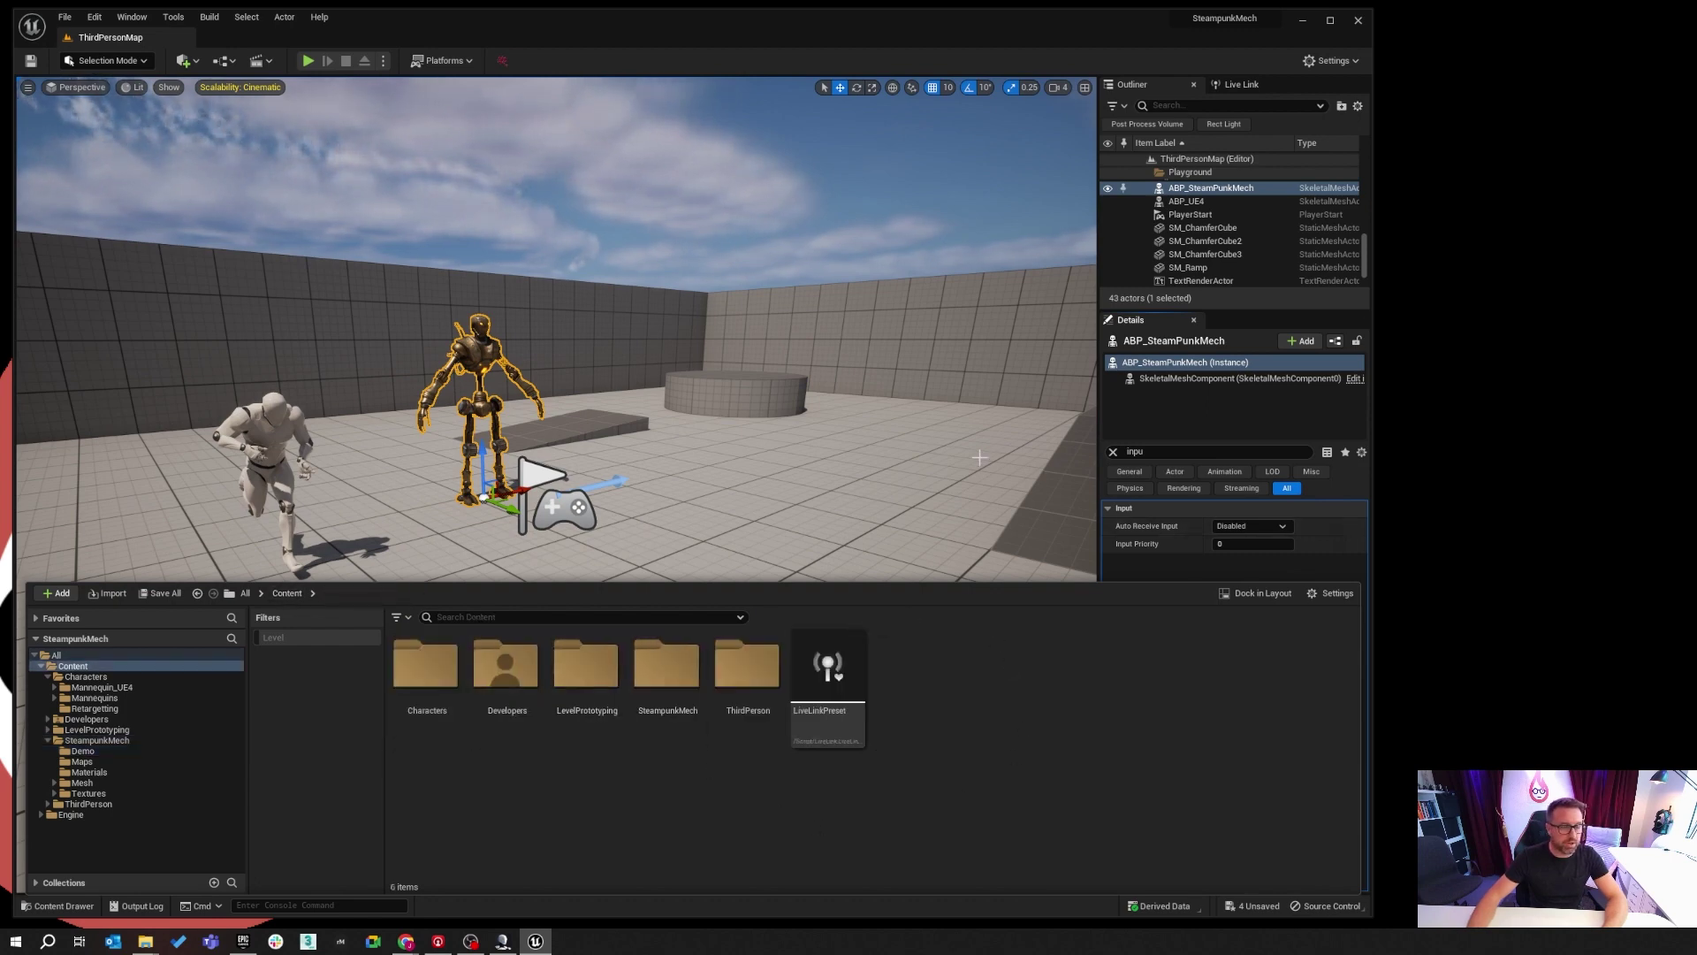
{"action": "left_click", "coordinate": [283, 451]}
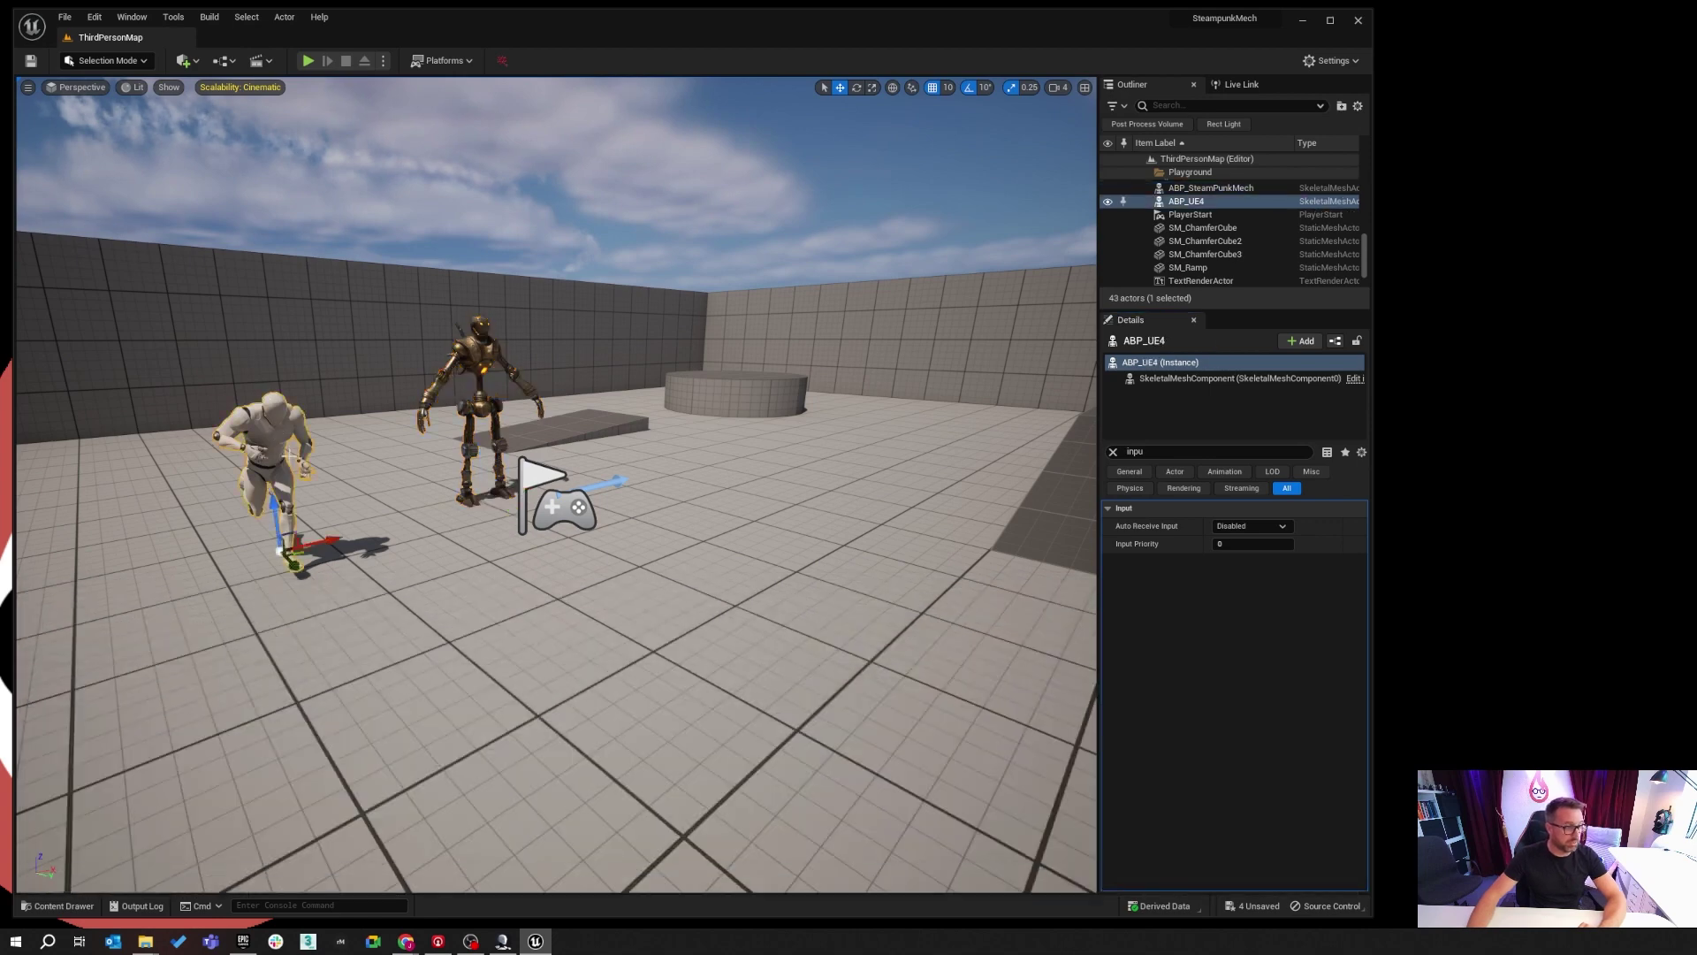
{"action": "left_click", "coordinate": [54, 906]}
{"action": "double_click", "coordinate": [433, 682]}
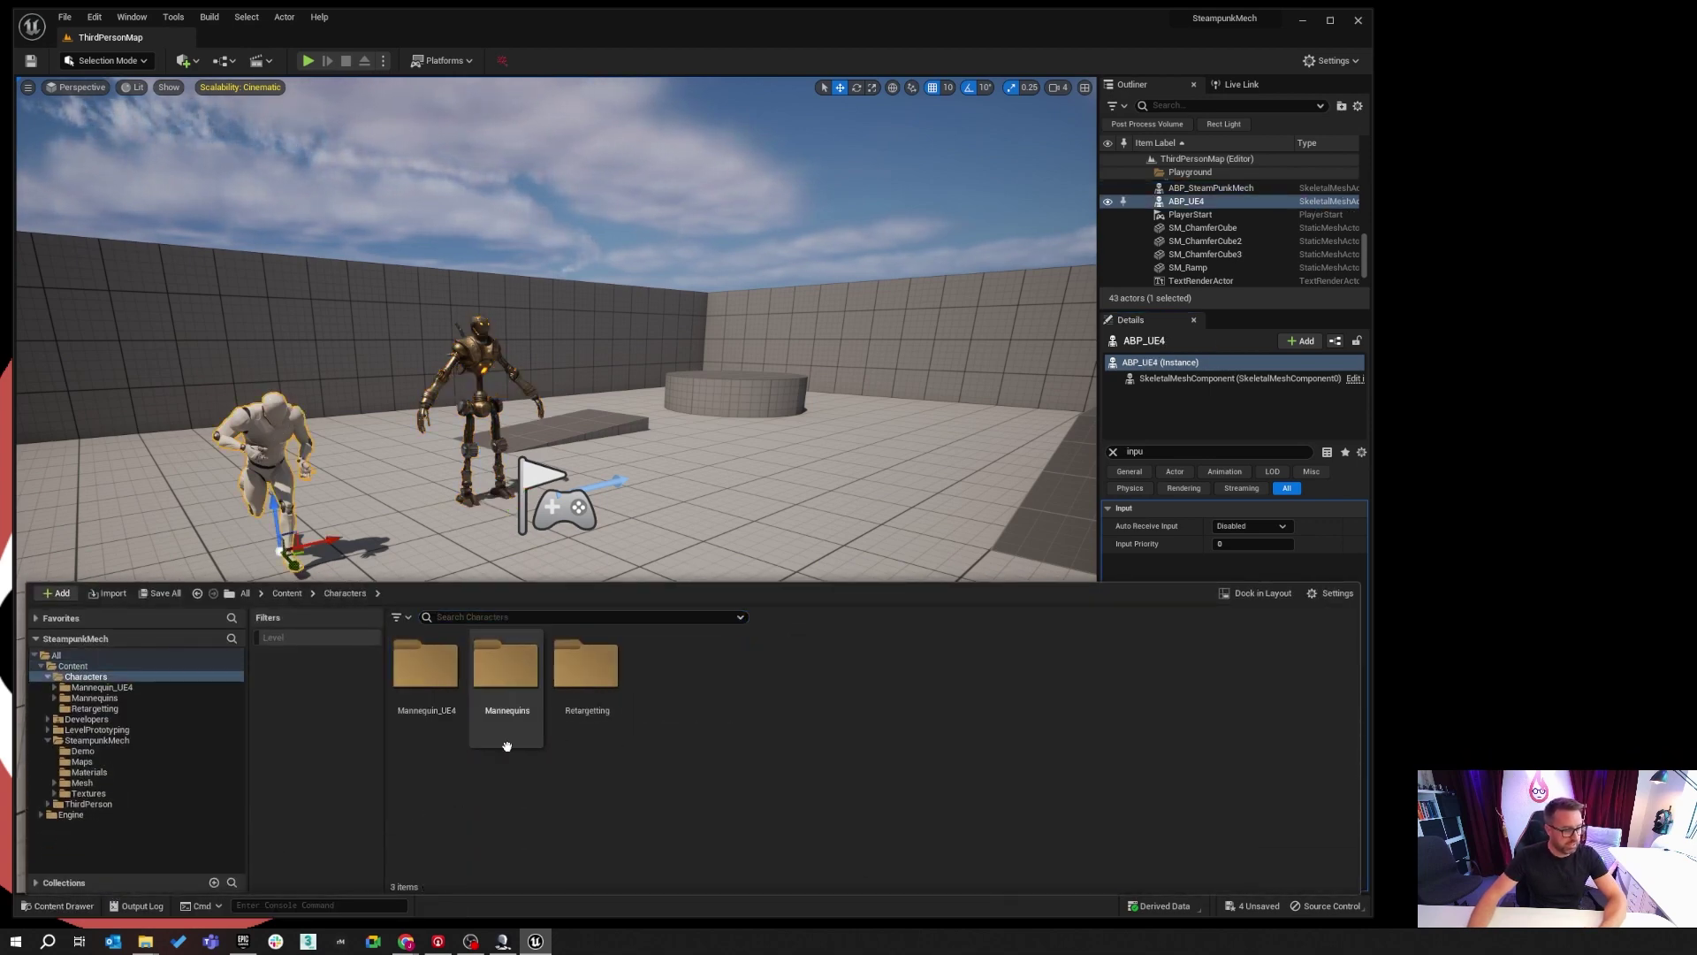
{"action": "double_click", "coordinate": [425, 668]}
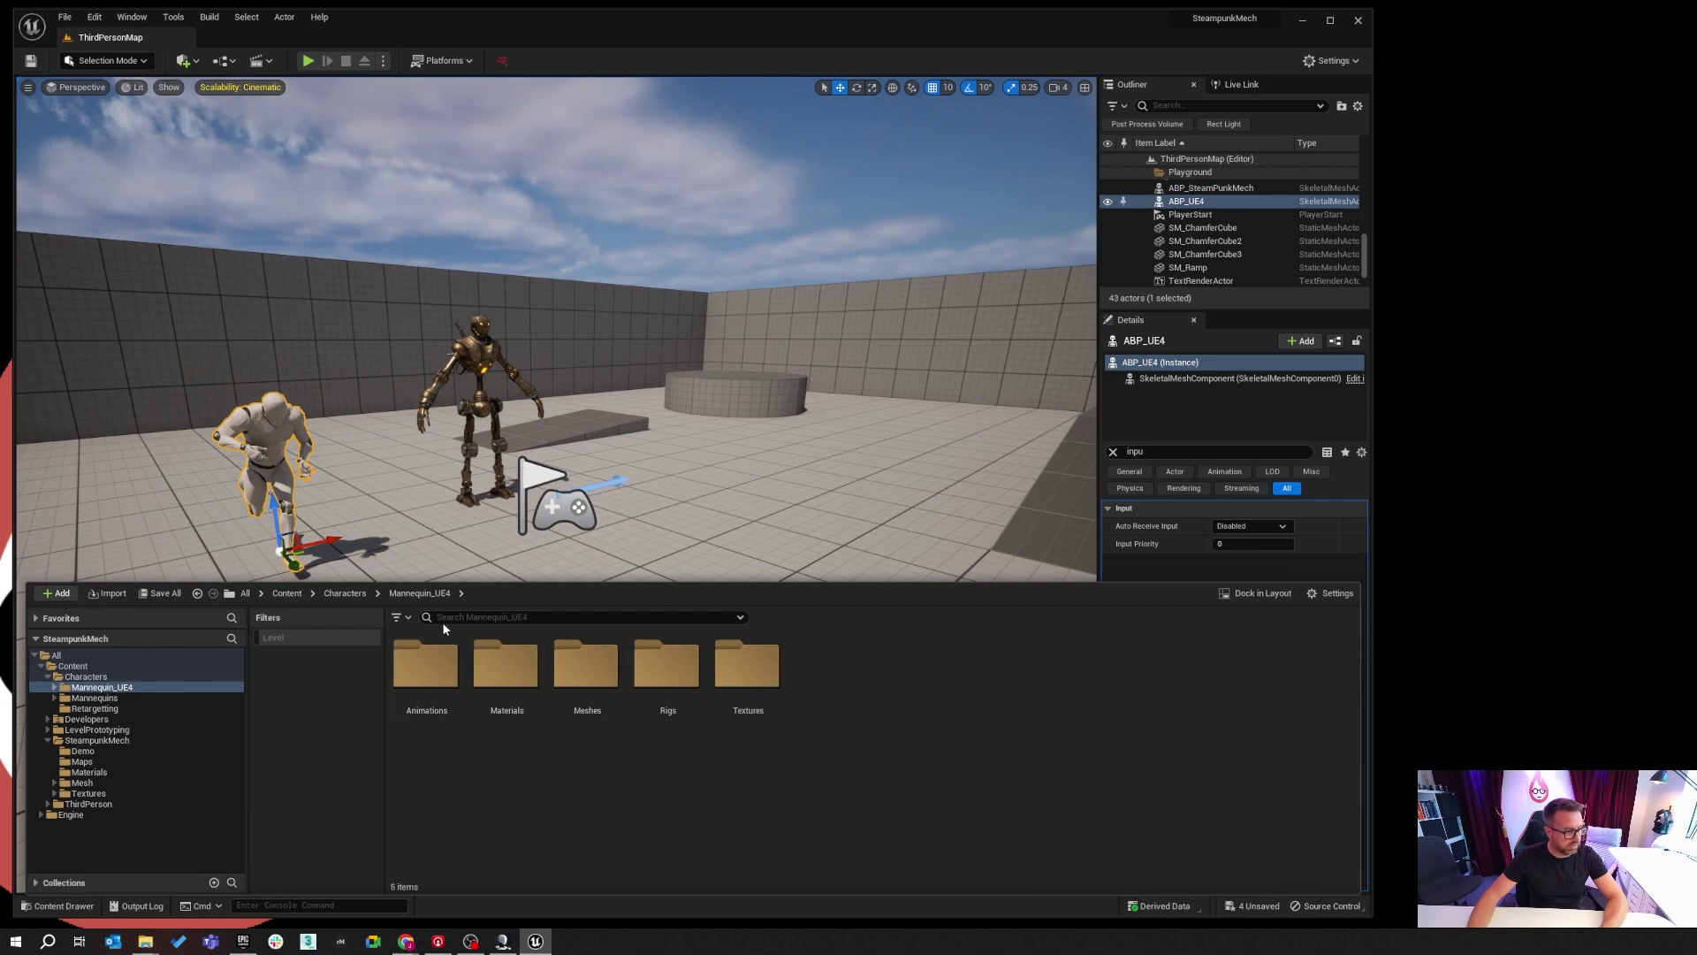
{"action": "left_click", "coordinate": [343, 593]}
{"action": "left_click", "coordinate": [572, 667]}
{"action": "double_click", "coordinate": [572, 668]}
{"action": "left_click", "coordinate": [501, 704]}
{"action": "double_click", "coordinate": [500, 704]}
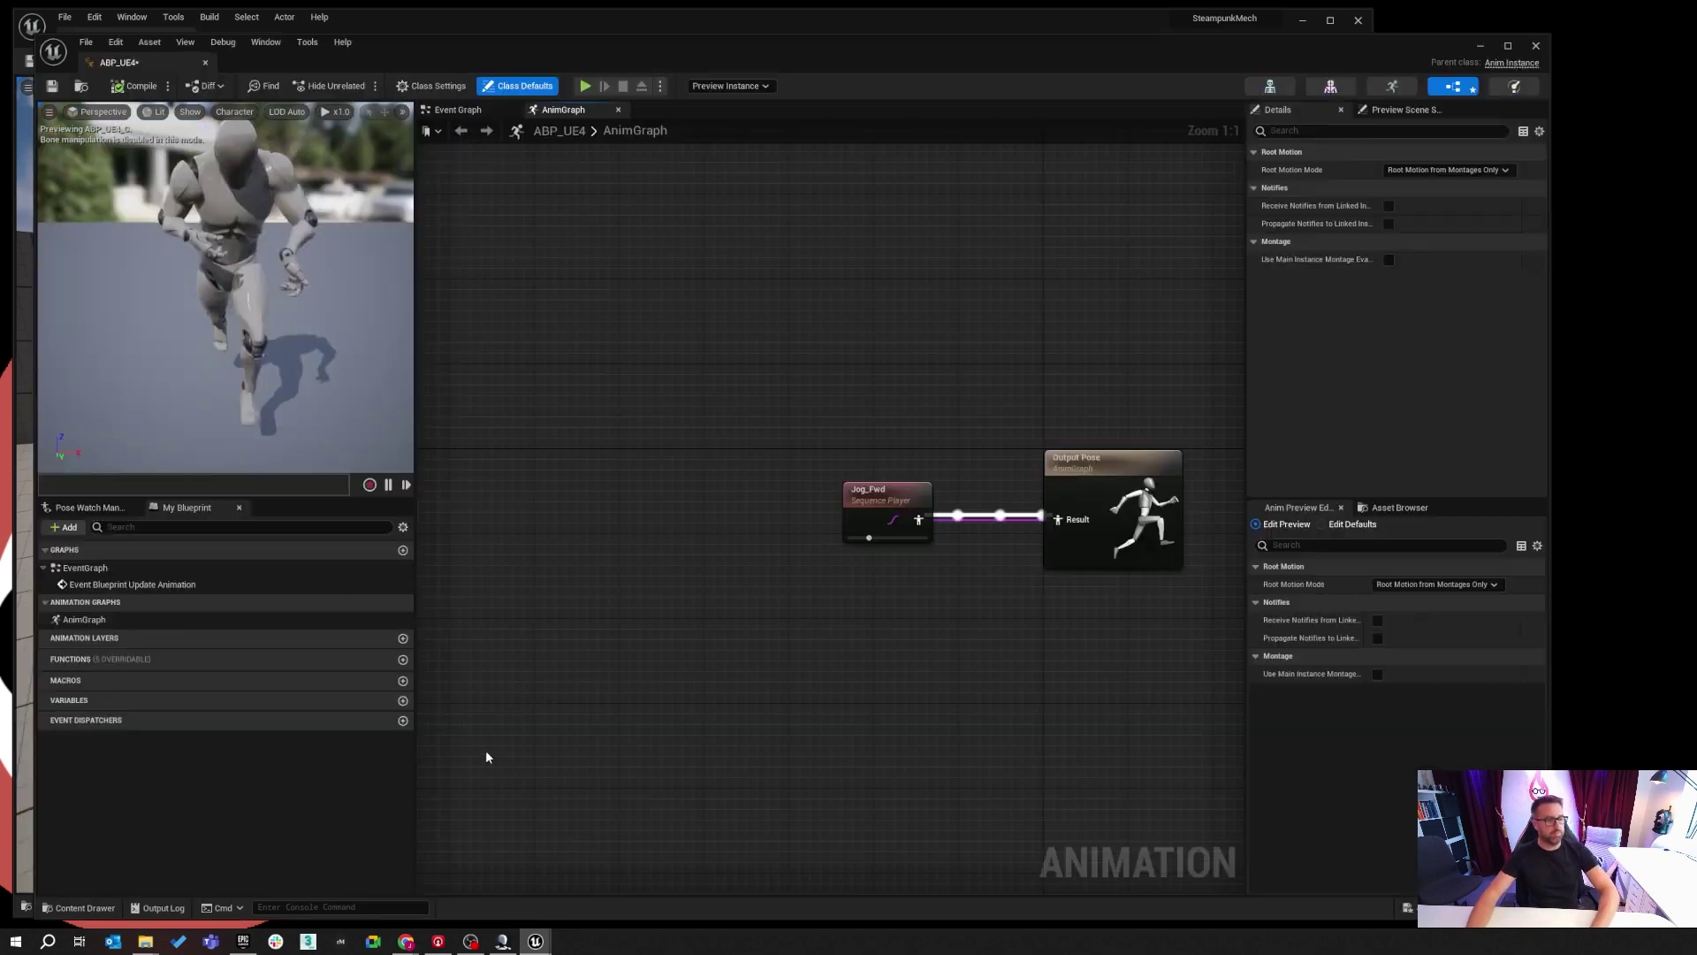
Locate the sequence asset used by the Jog_Fwd node and open Duplicate and Retarget Animation Assets for it.
{"action": "left_click", "coordinate": [881, 494]}
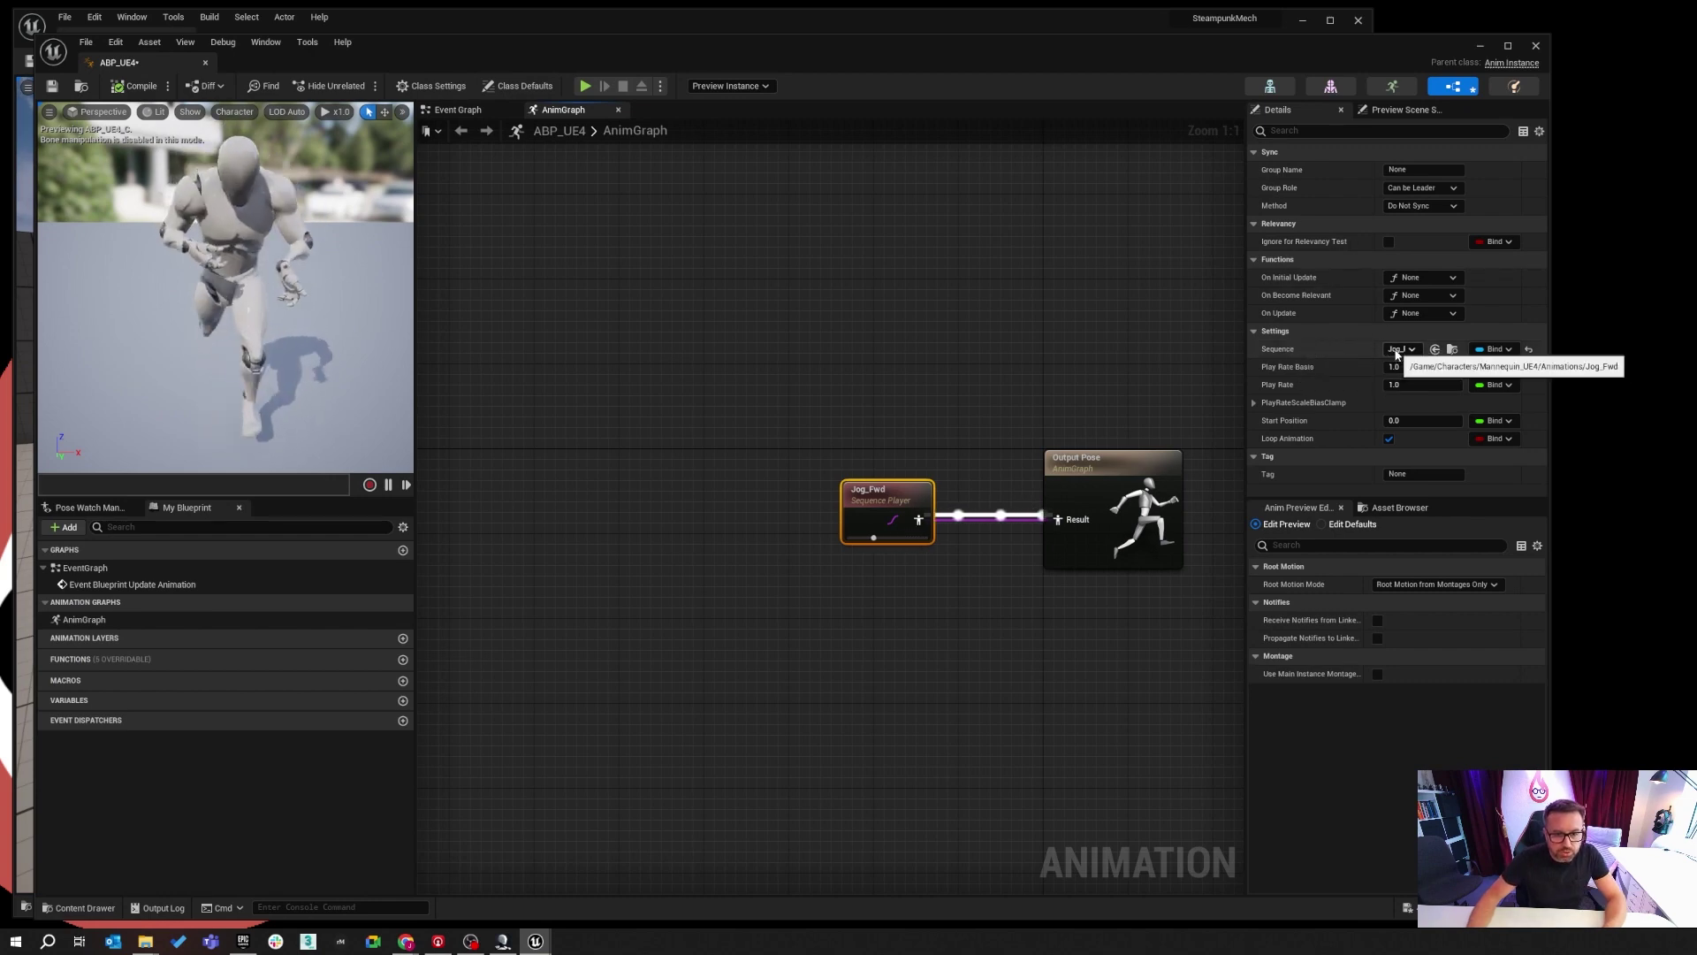
{"action": "left_click", "coordinate": [1452, 350]}
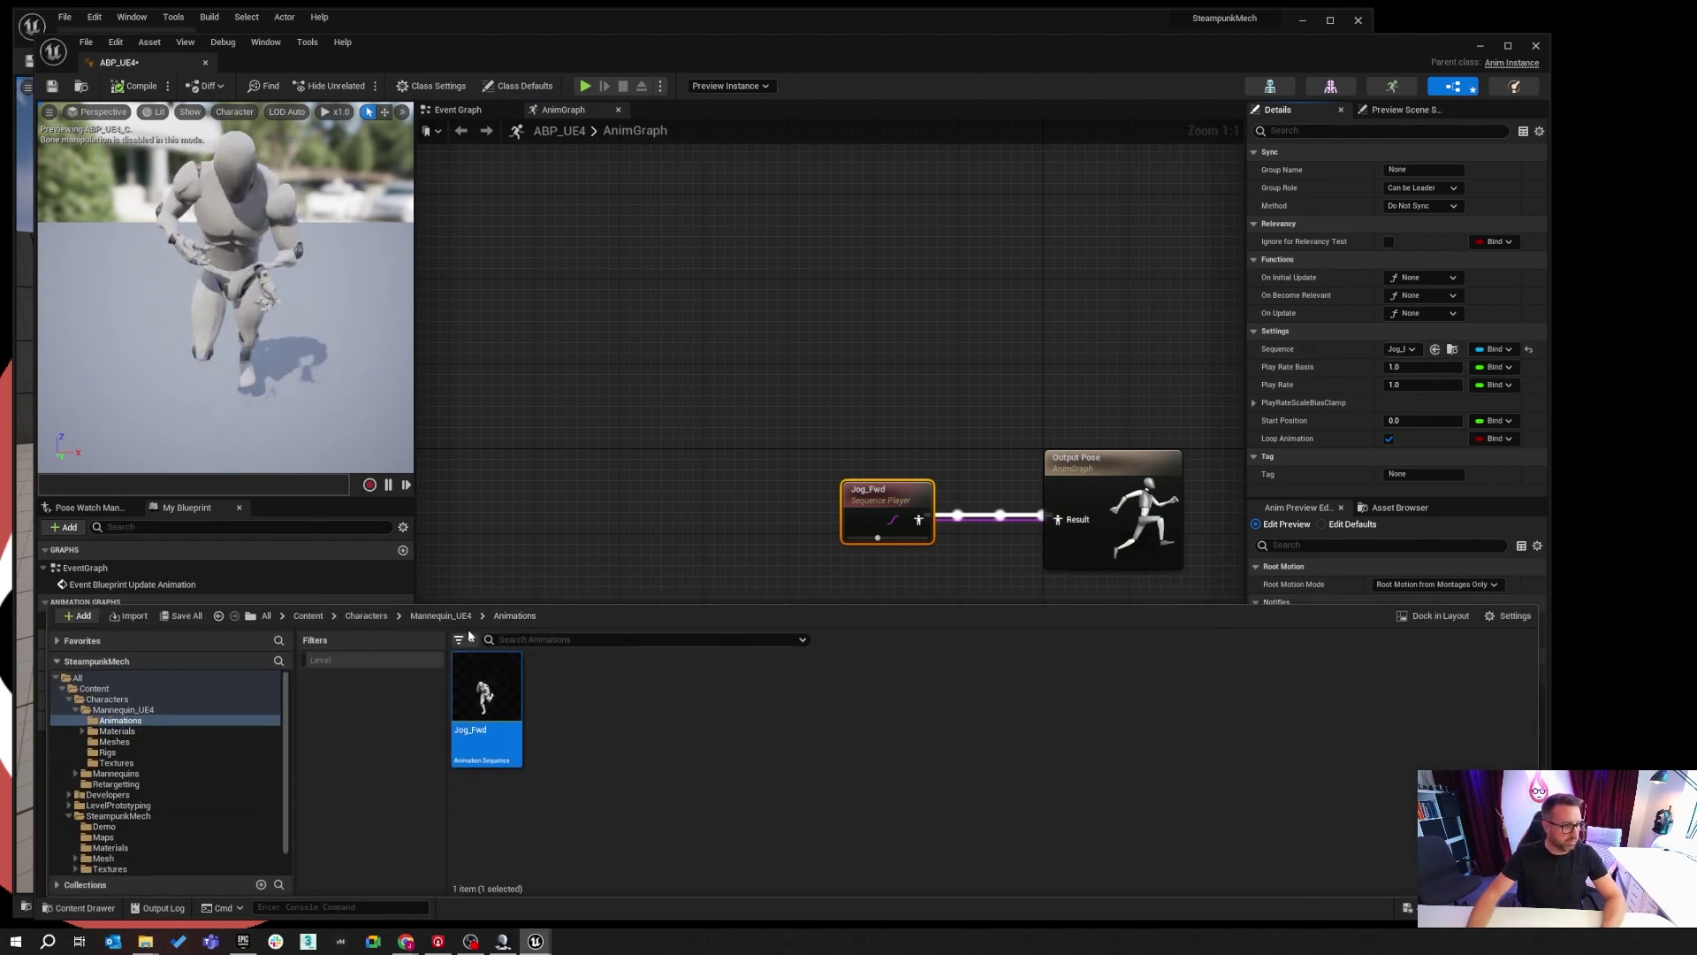
{"action": "mouse_move", "coordinate": [492, 693]}
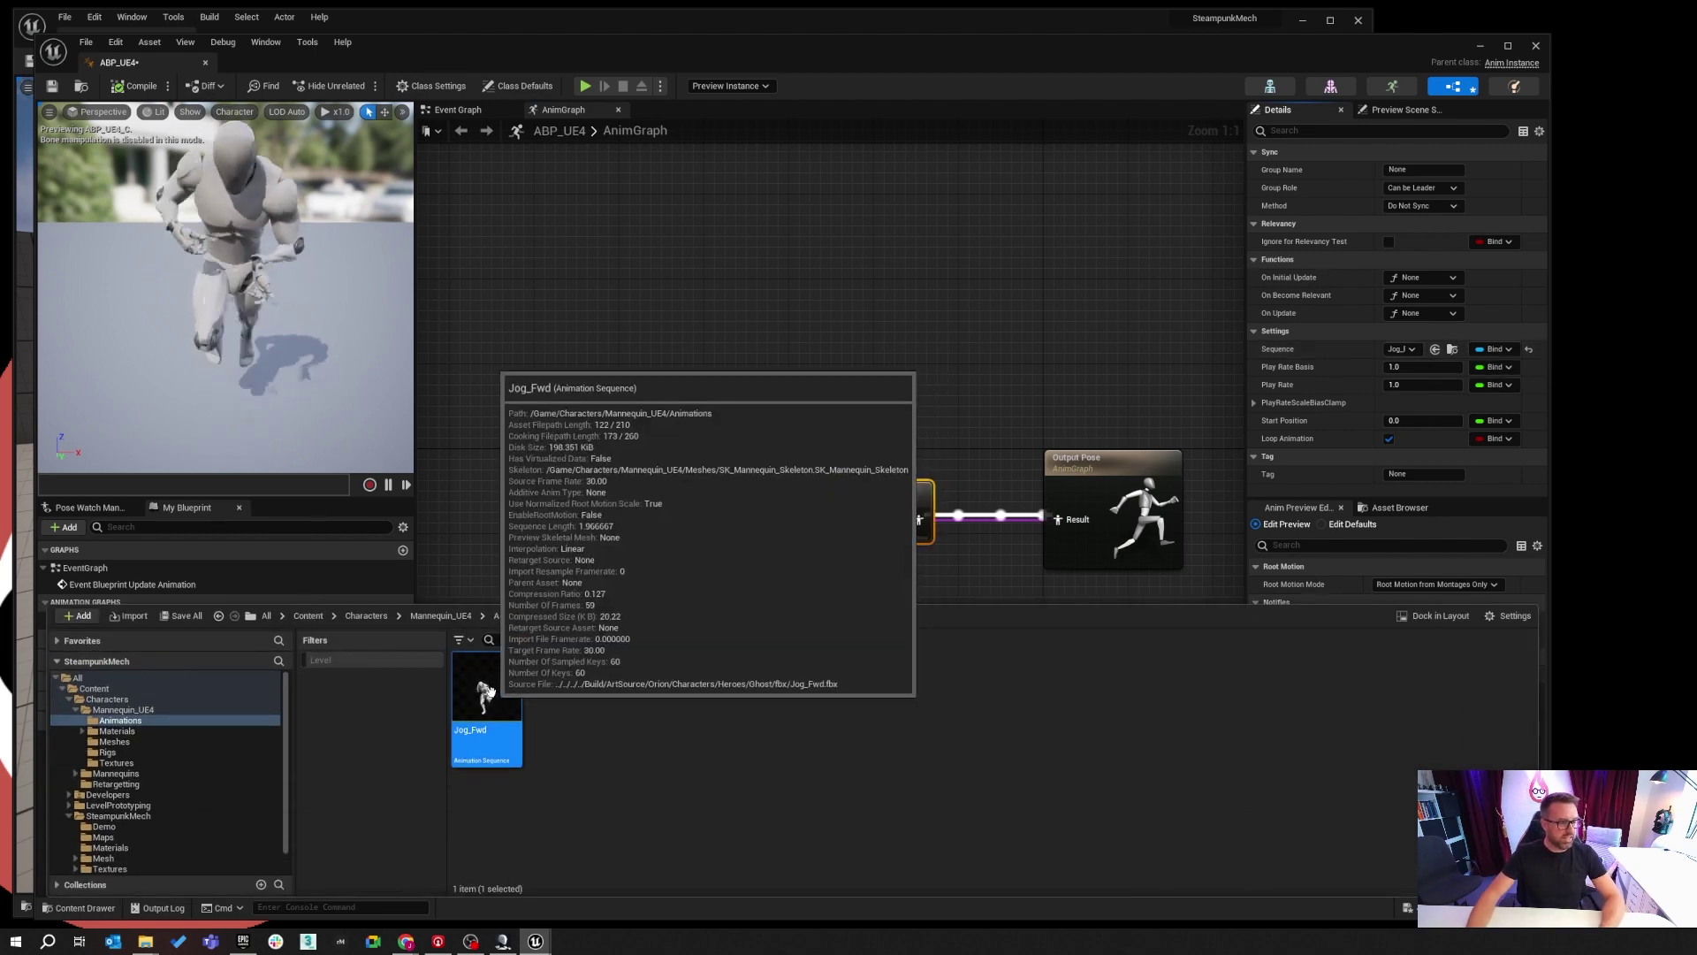
{"action": "right_click", "coordinate": [484, 697]}
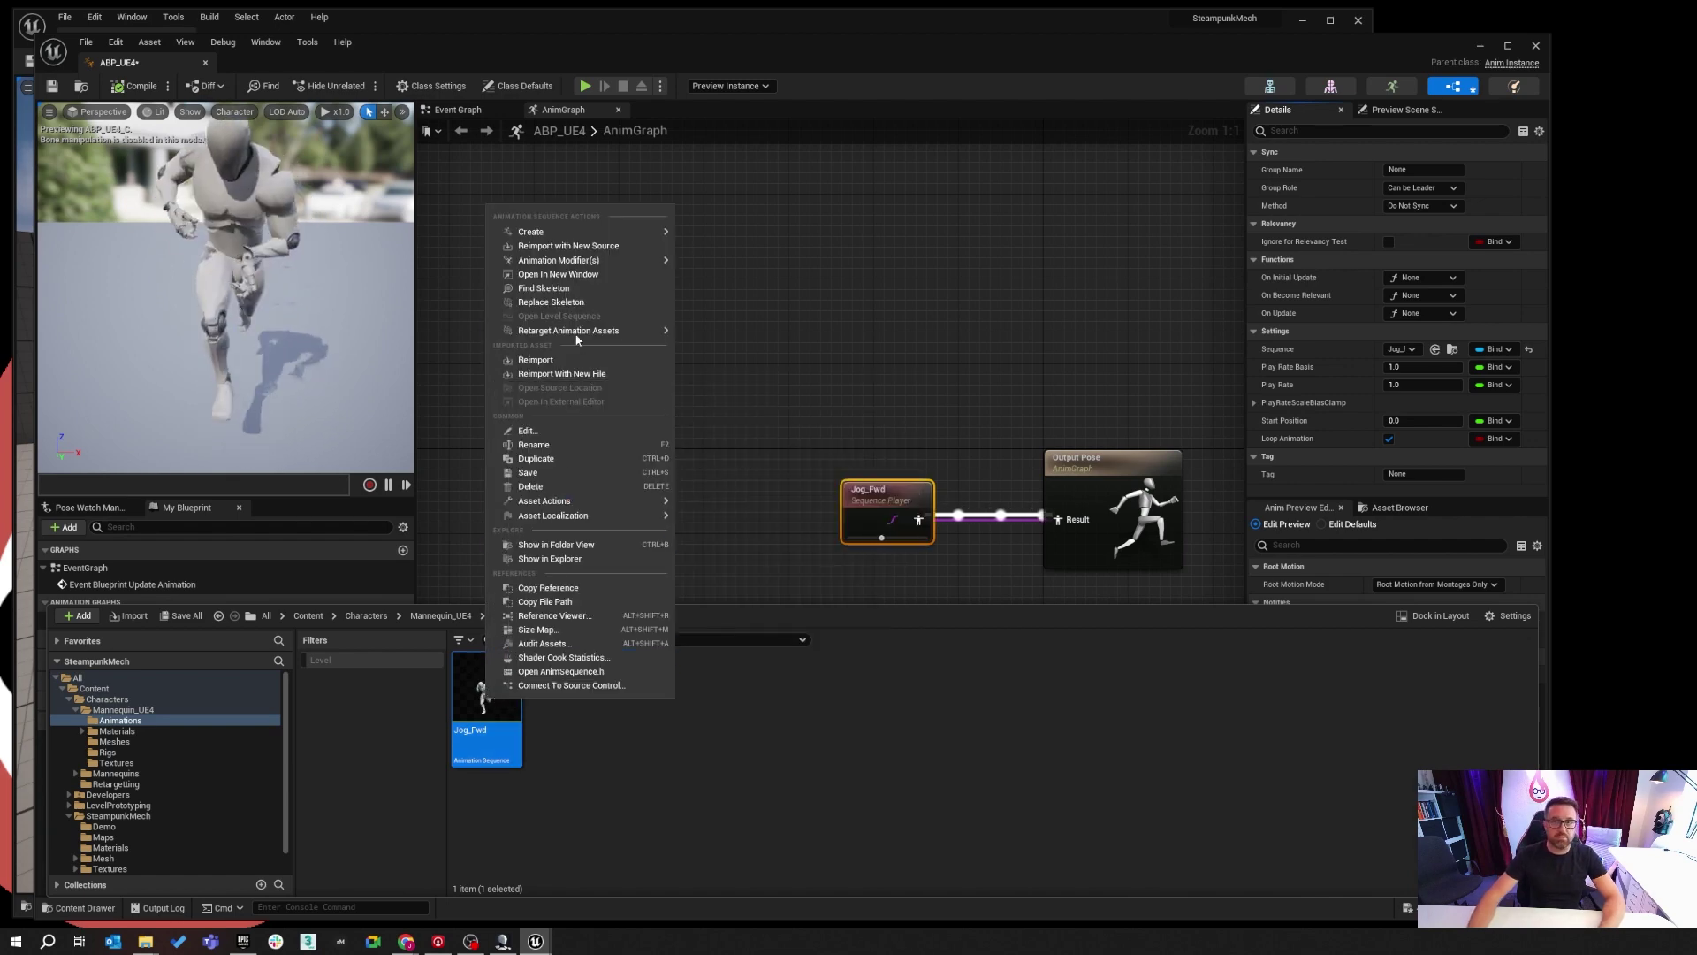
{"action": "mouse_move", "coordinate": [552, 331]}
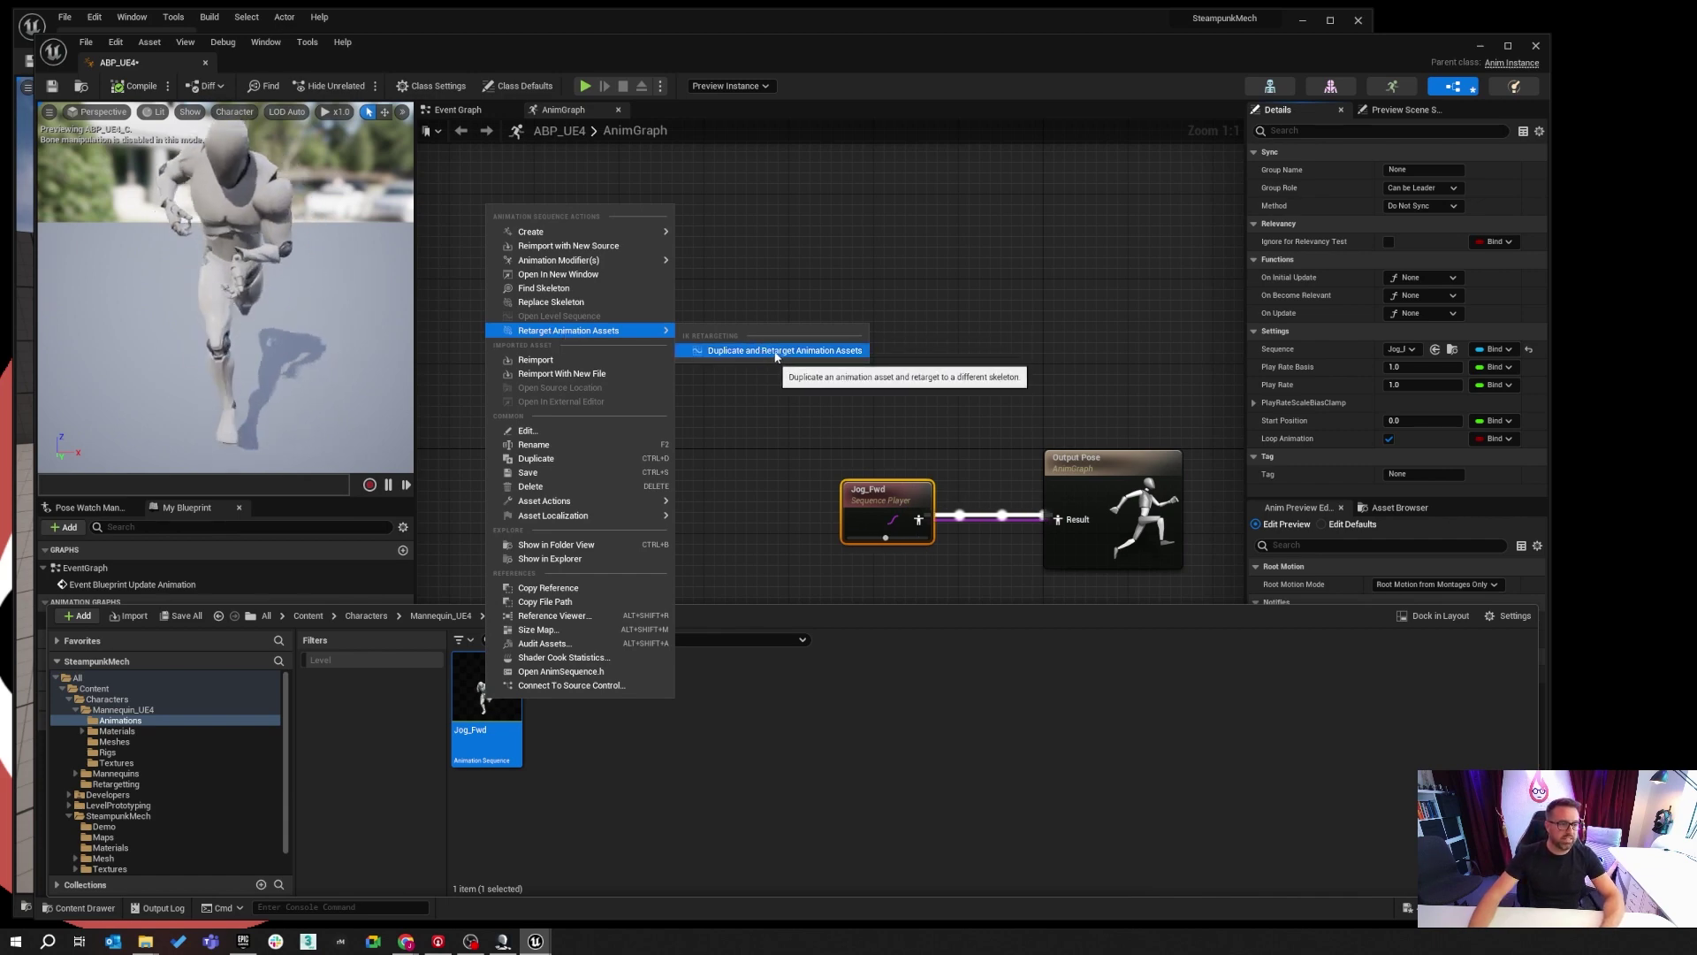
{"action": "left_click", "coordinate": [770, 352]}
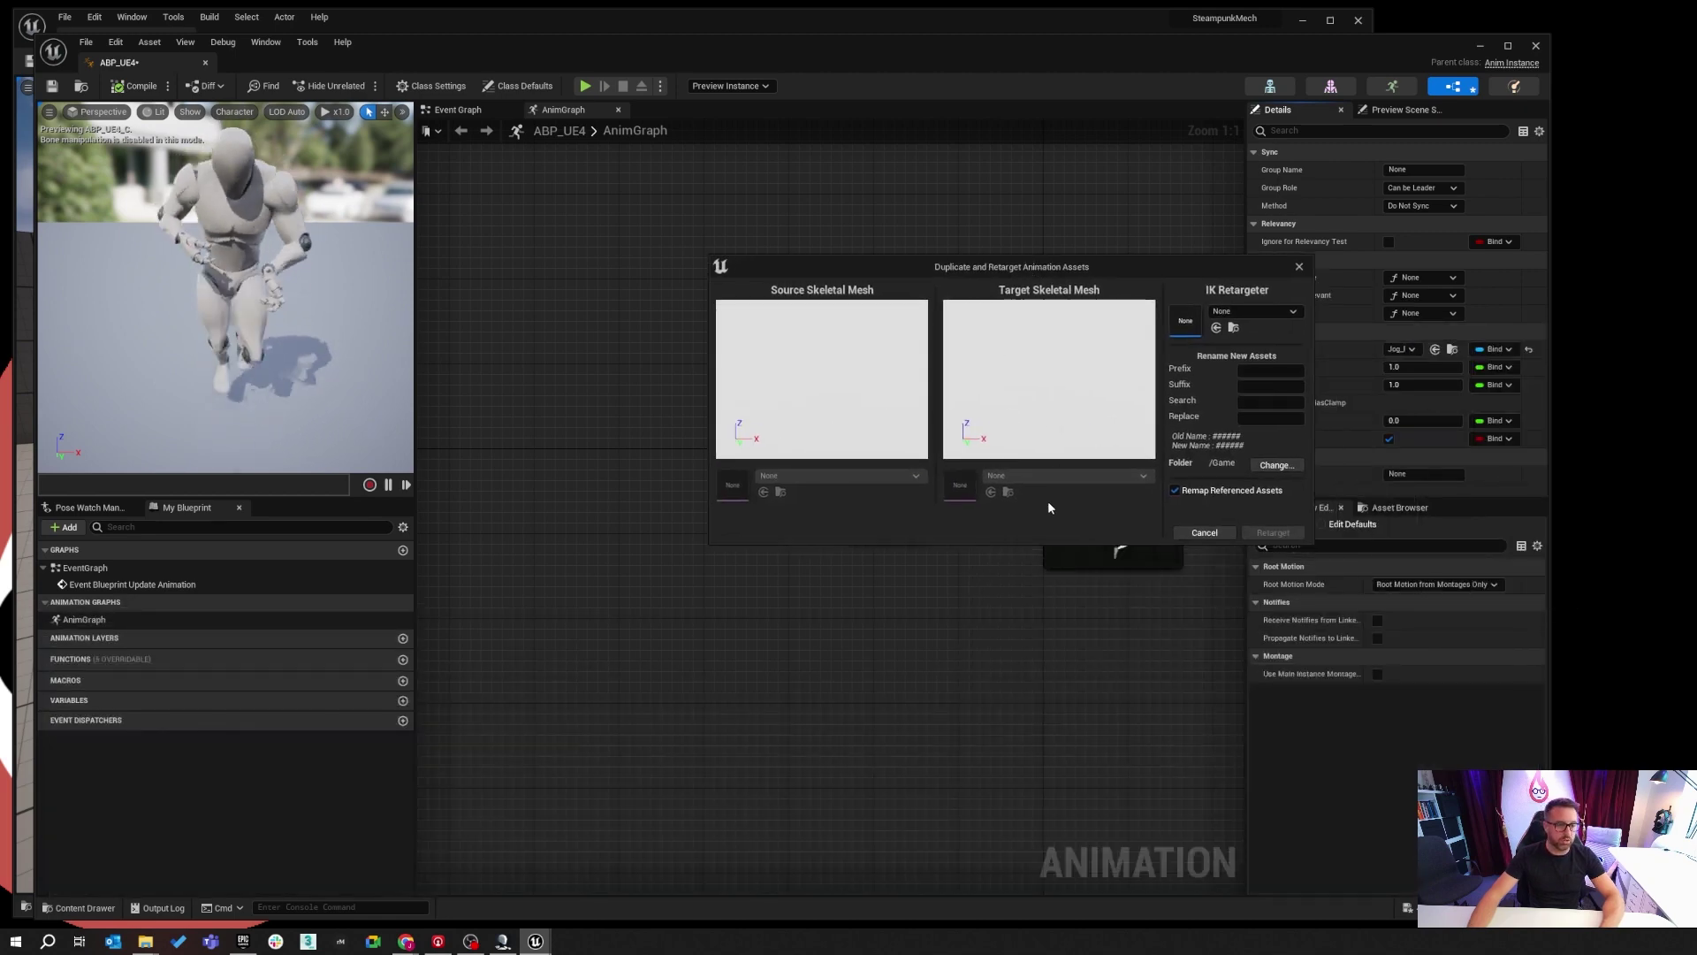
Retarget Jog_Fwd with the RTG_UE4-SteamPunkMech retargeter, using the suffix _SteamPunk and the SteampunkMech/Demo folder for the new asset.
{"action": "left_click", "coordinate": [1290, 313]}
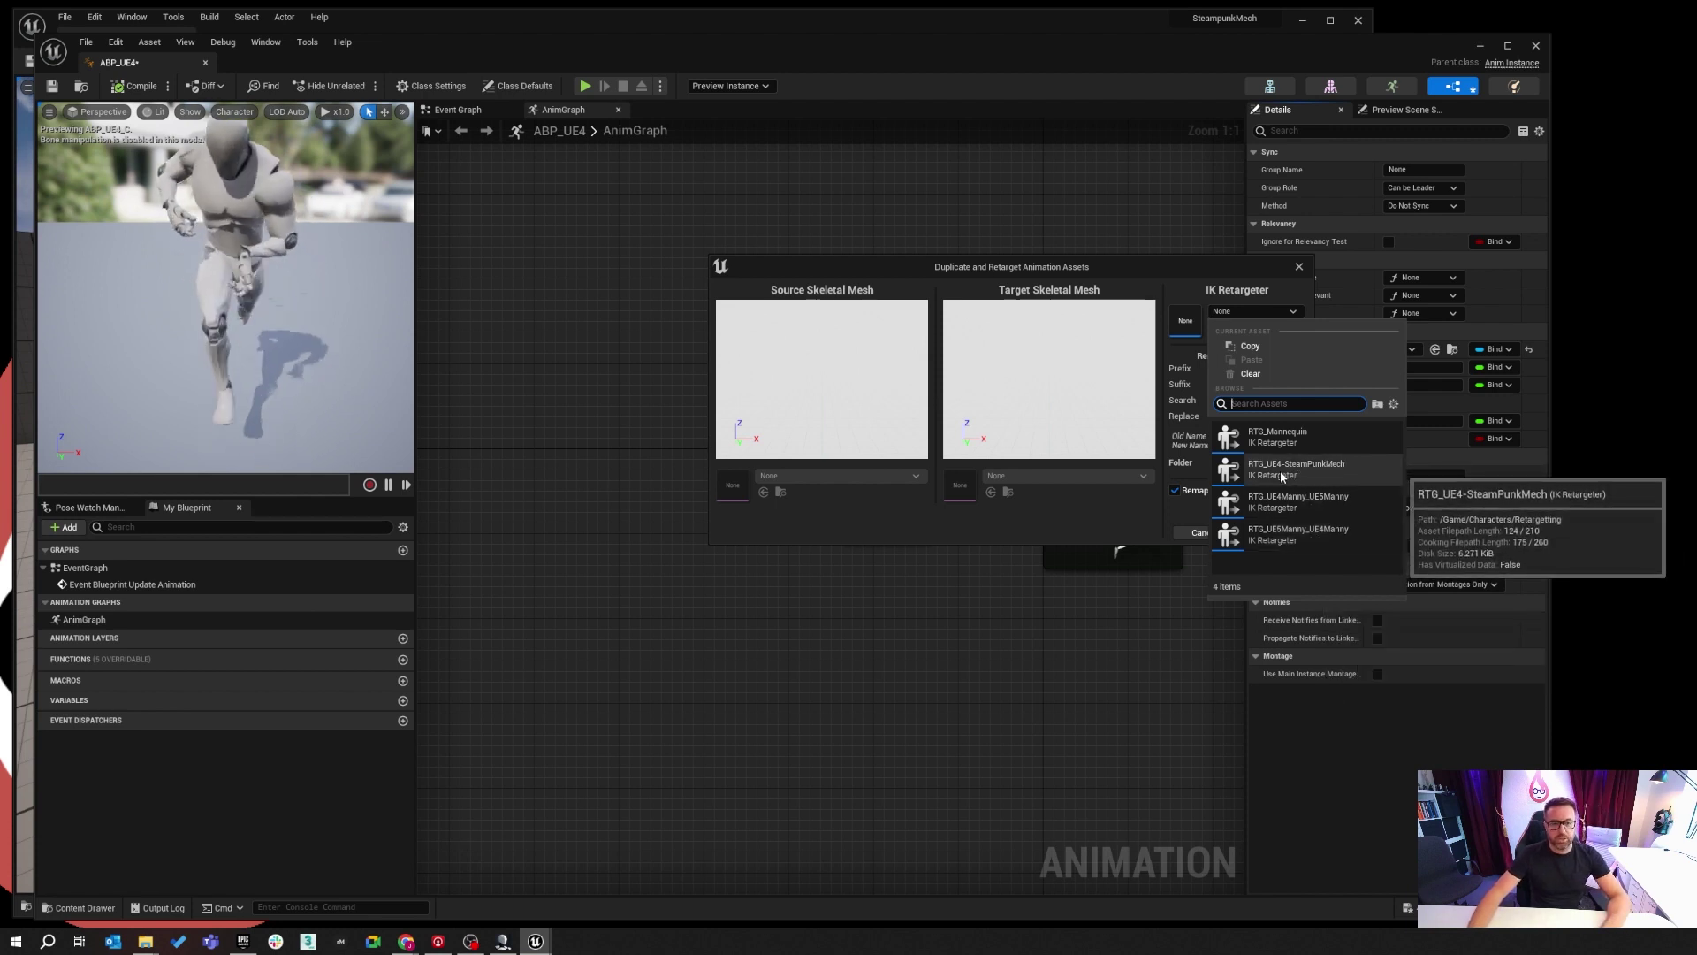
{"action": "left_click", "coordinate": [1333, 469]}
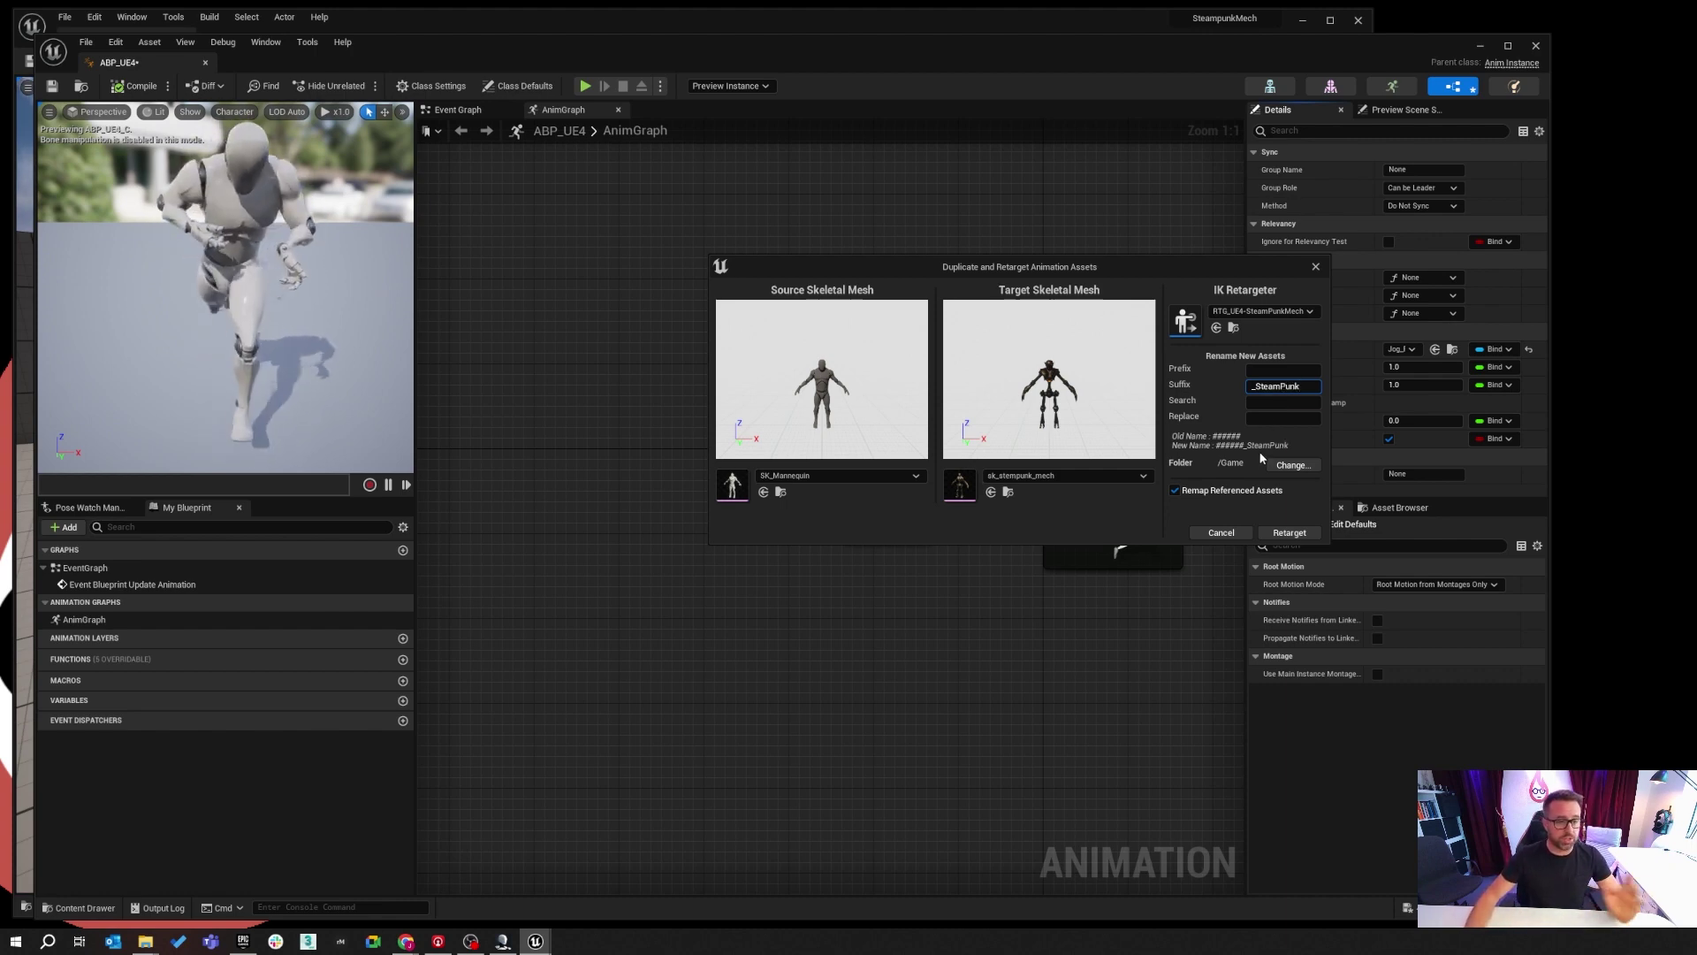
{"action": "left_click", "coordinate": [1297, 467]}
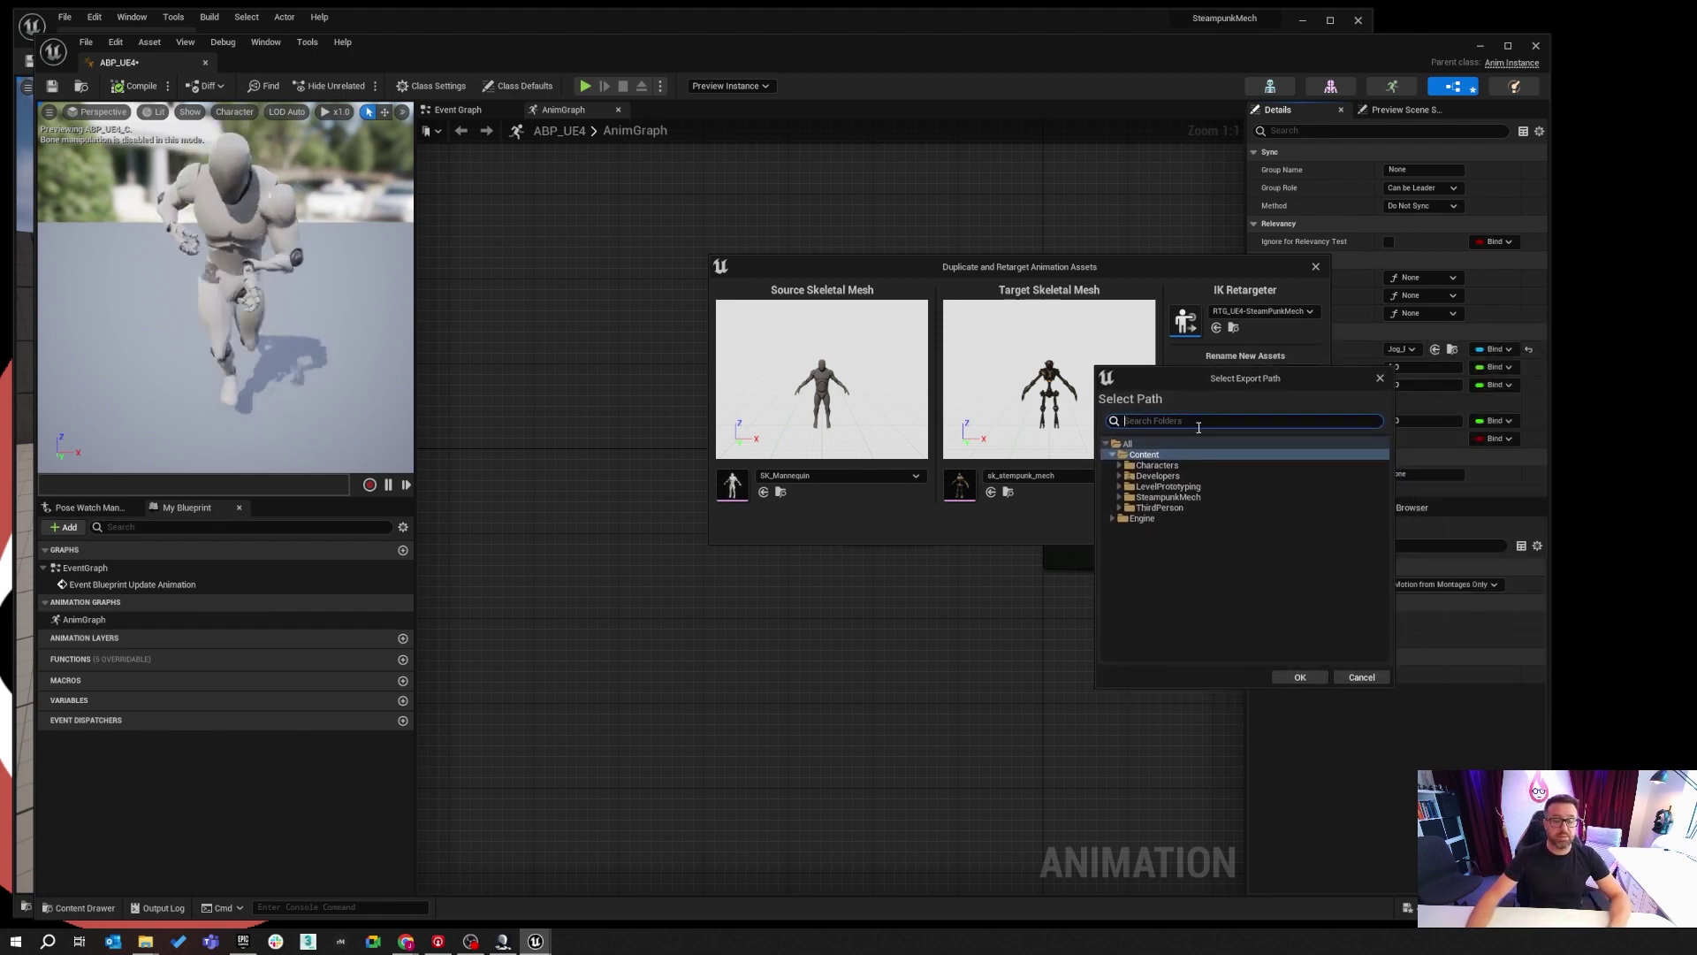
{"action": "left_click", "coordinate": [1119, 498]}
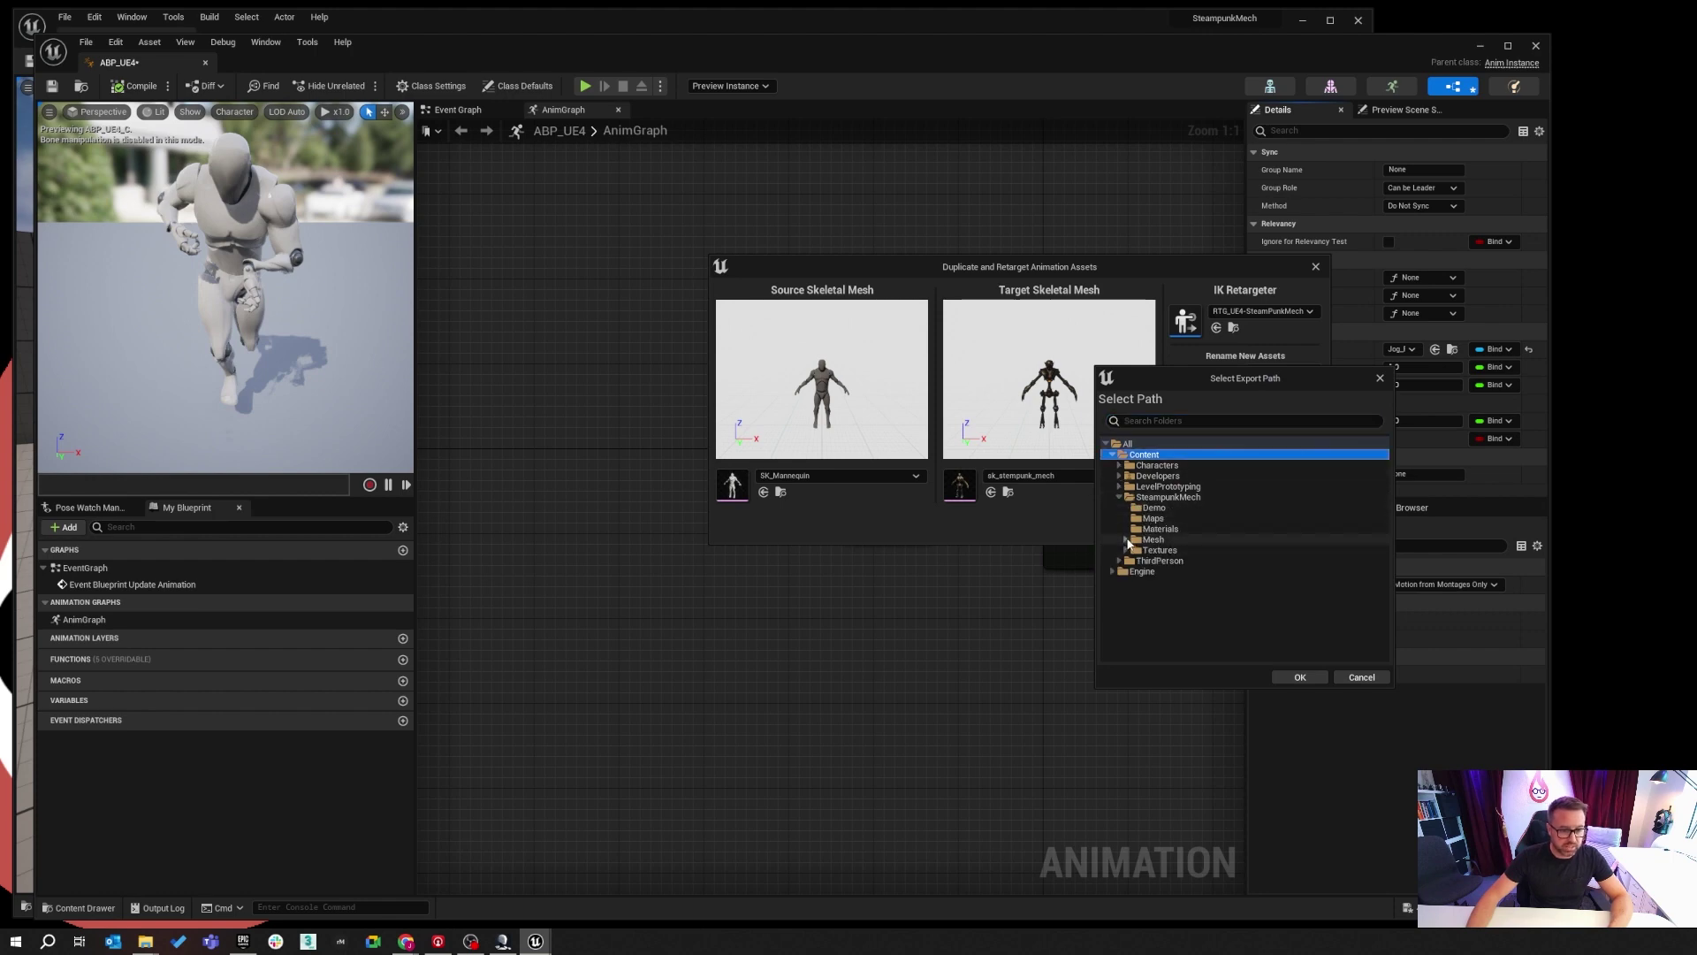
{"action": "left_click", "coordinate": [1152, 508]}
{"action": "left_click", "coordinate": [1298, 678]}
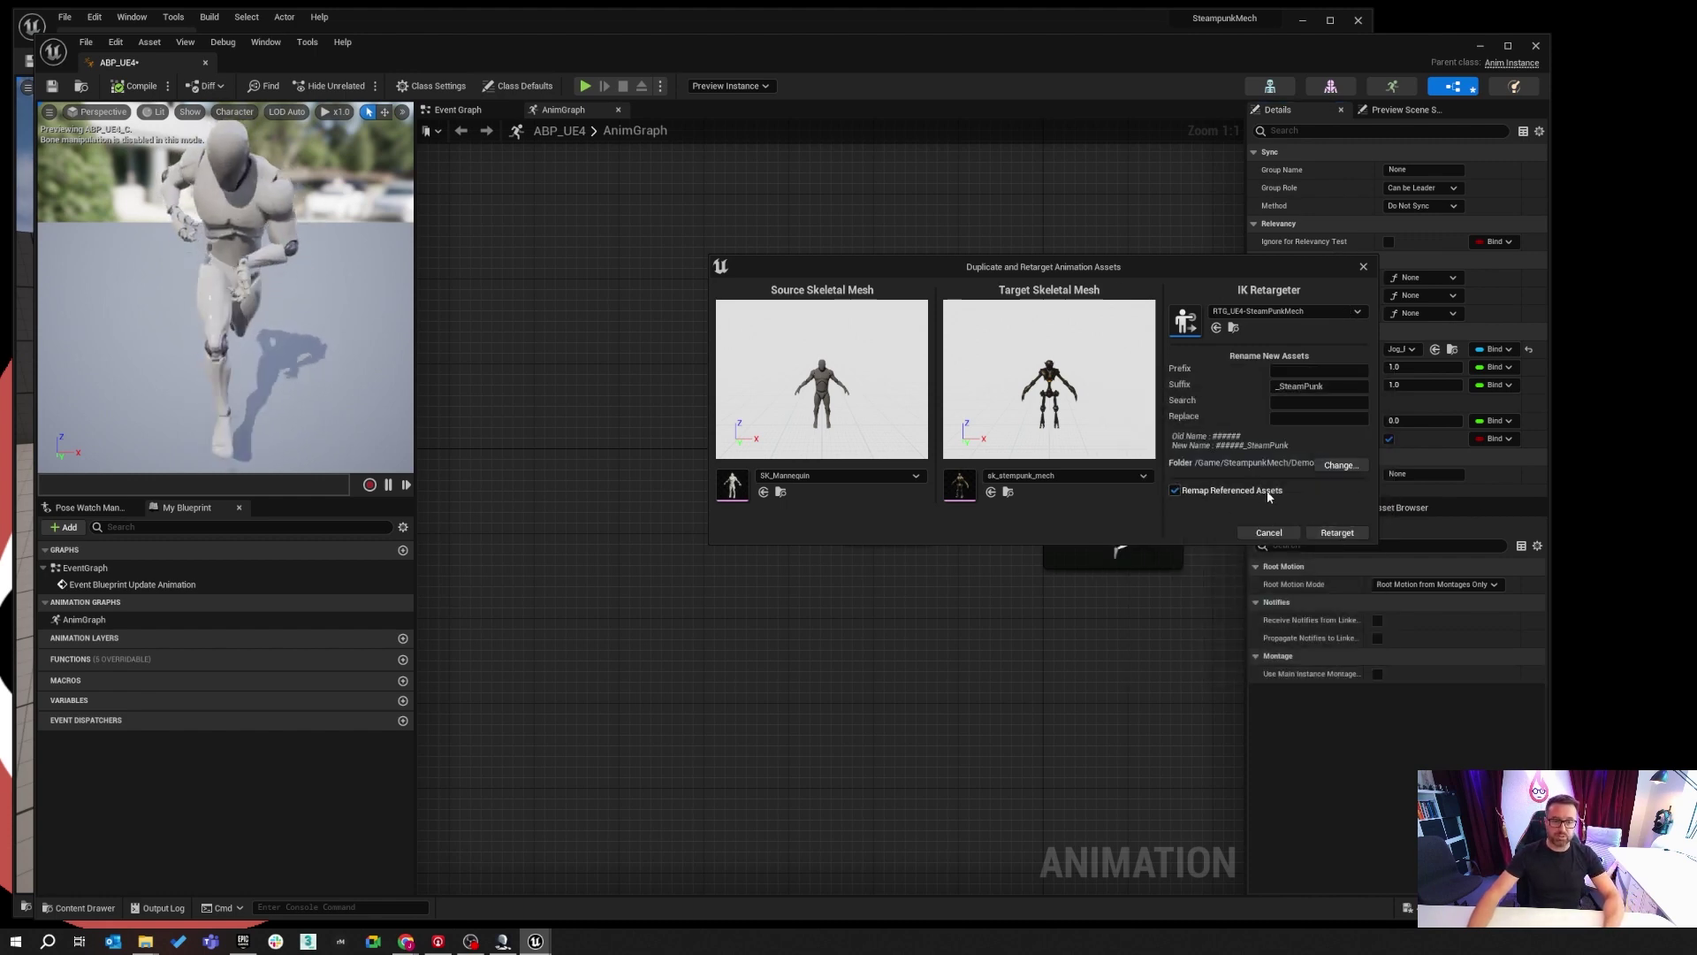
{"action": "left_click", "coordinate": [1339, 533]}
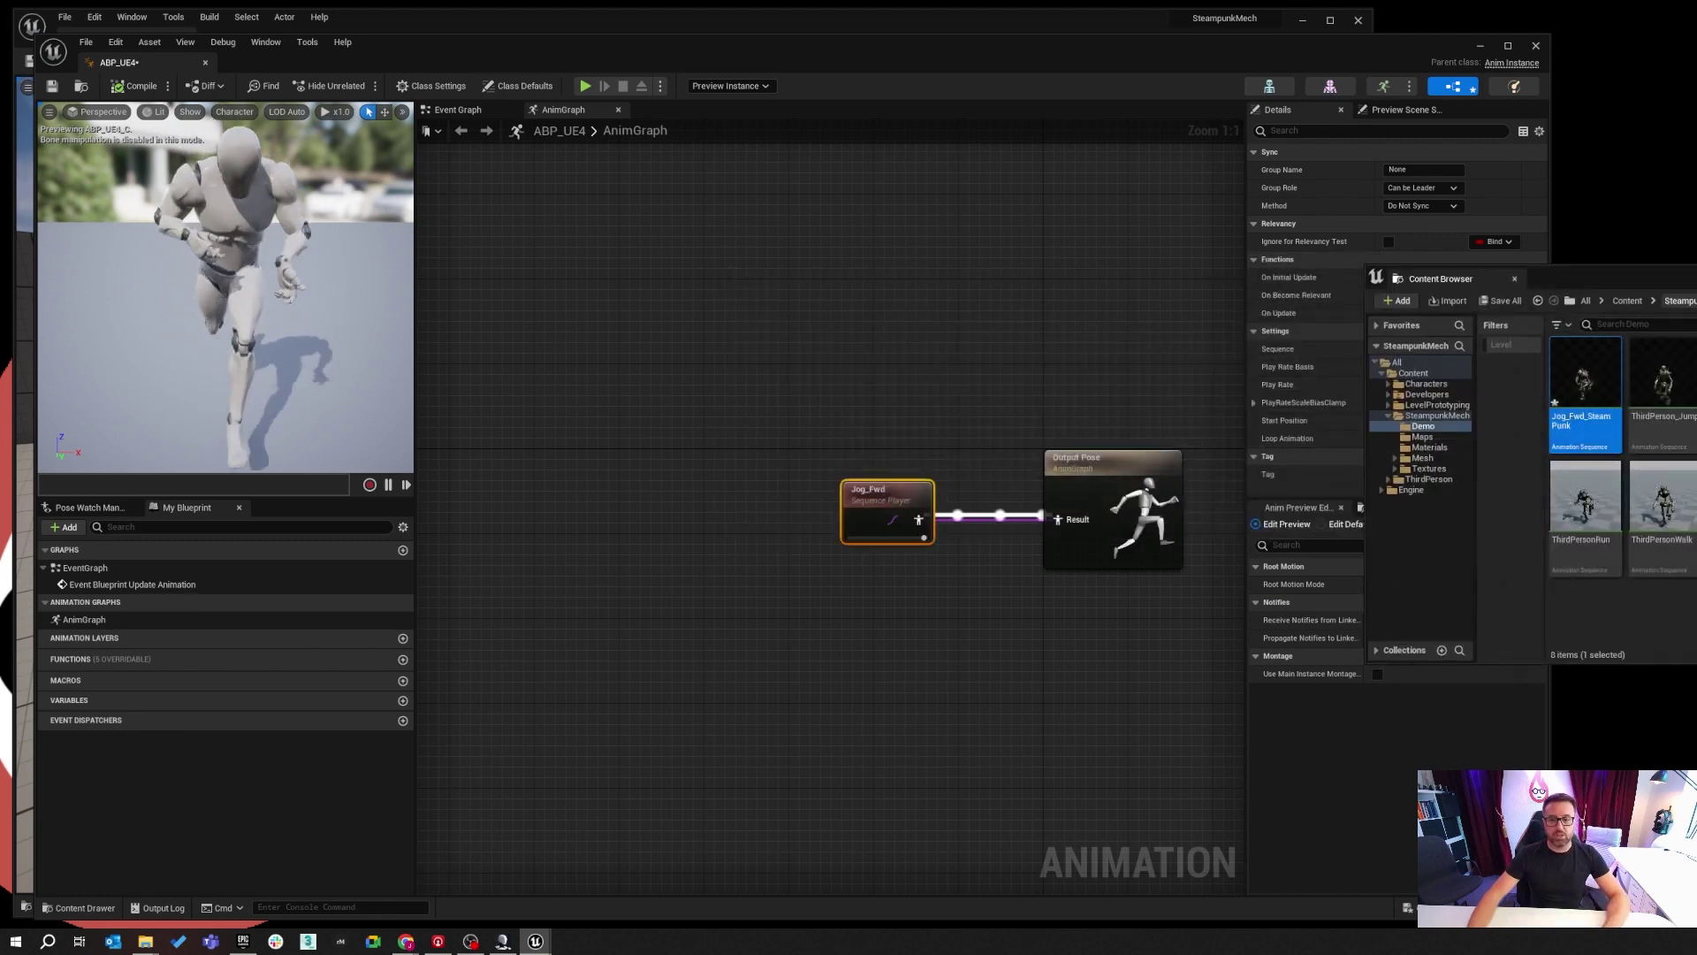
Preview the retargeted Jog_Fwd_SteamPunk sequence on the mech in its own editor and close it again.
{"action": "left_click_drag", "start_coordinate": [1441, 278], "coordinate": [913, 294]}
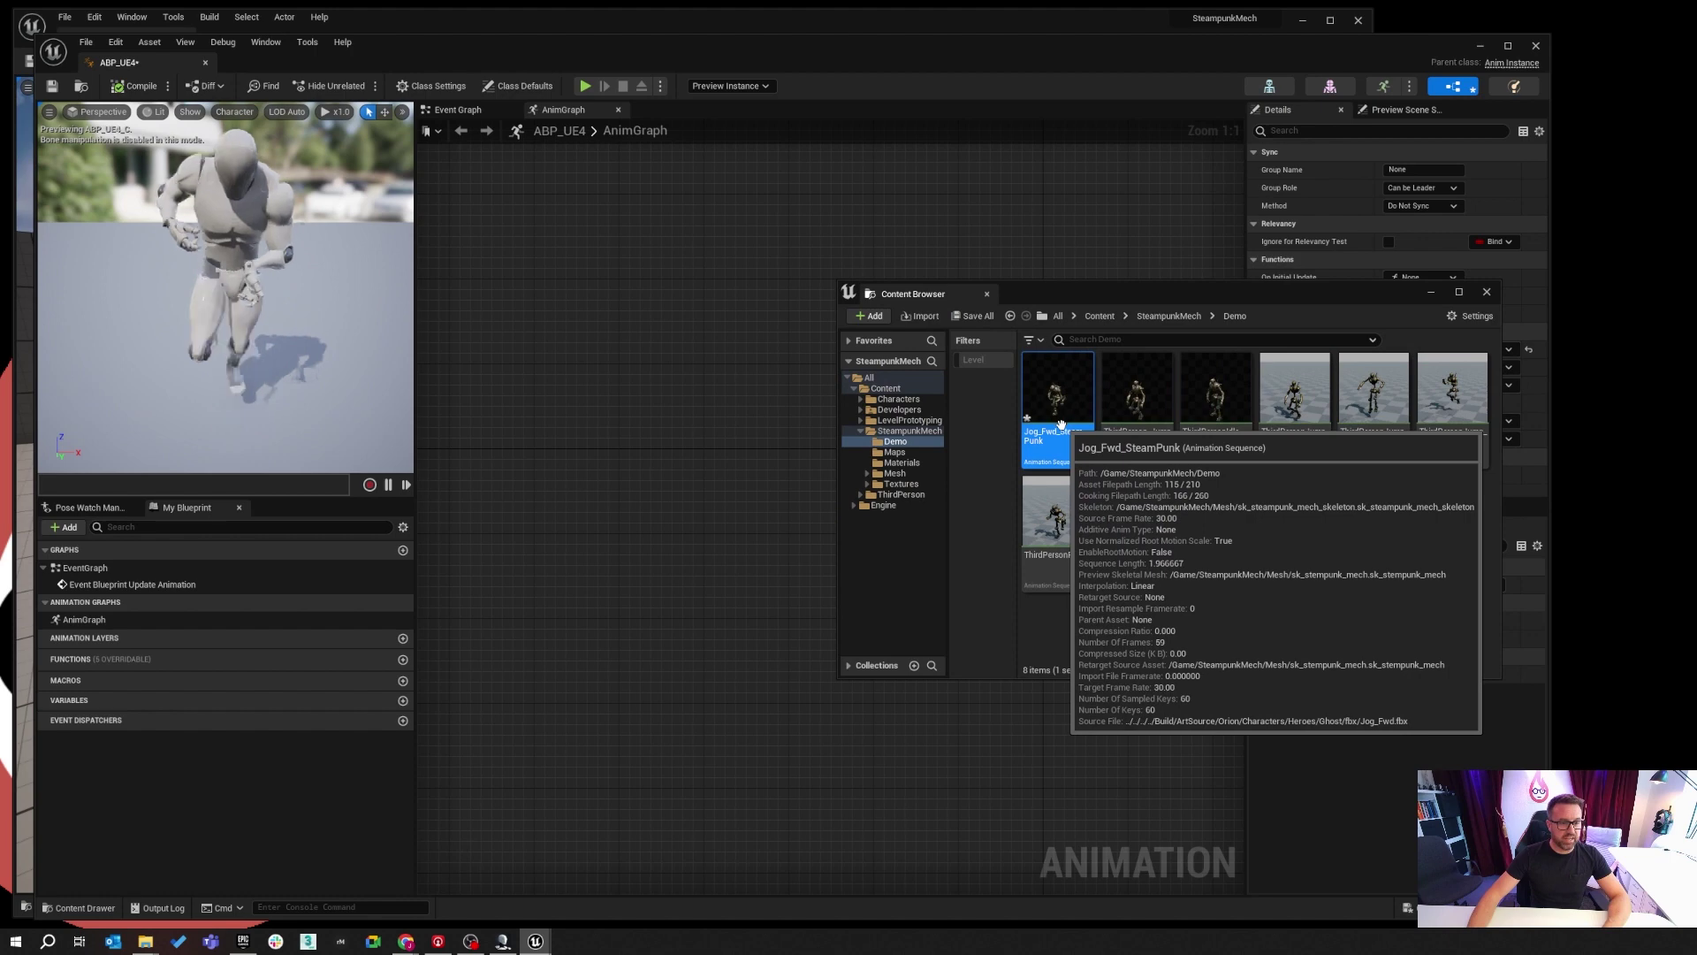
{"action": "double_click", "coordinate": [1060, 421]}
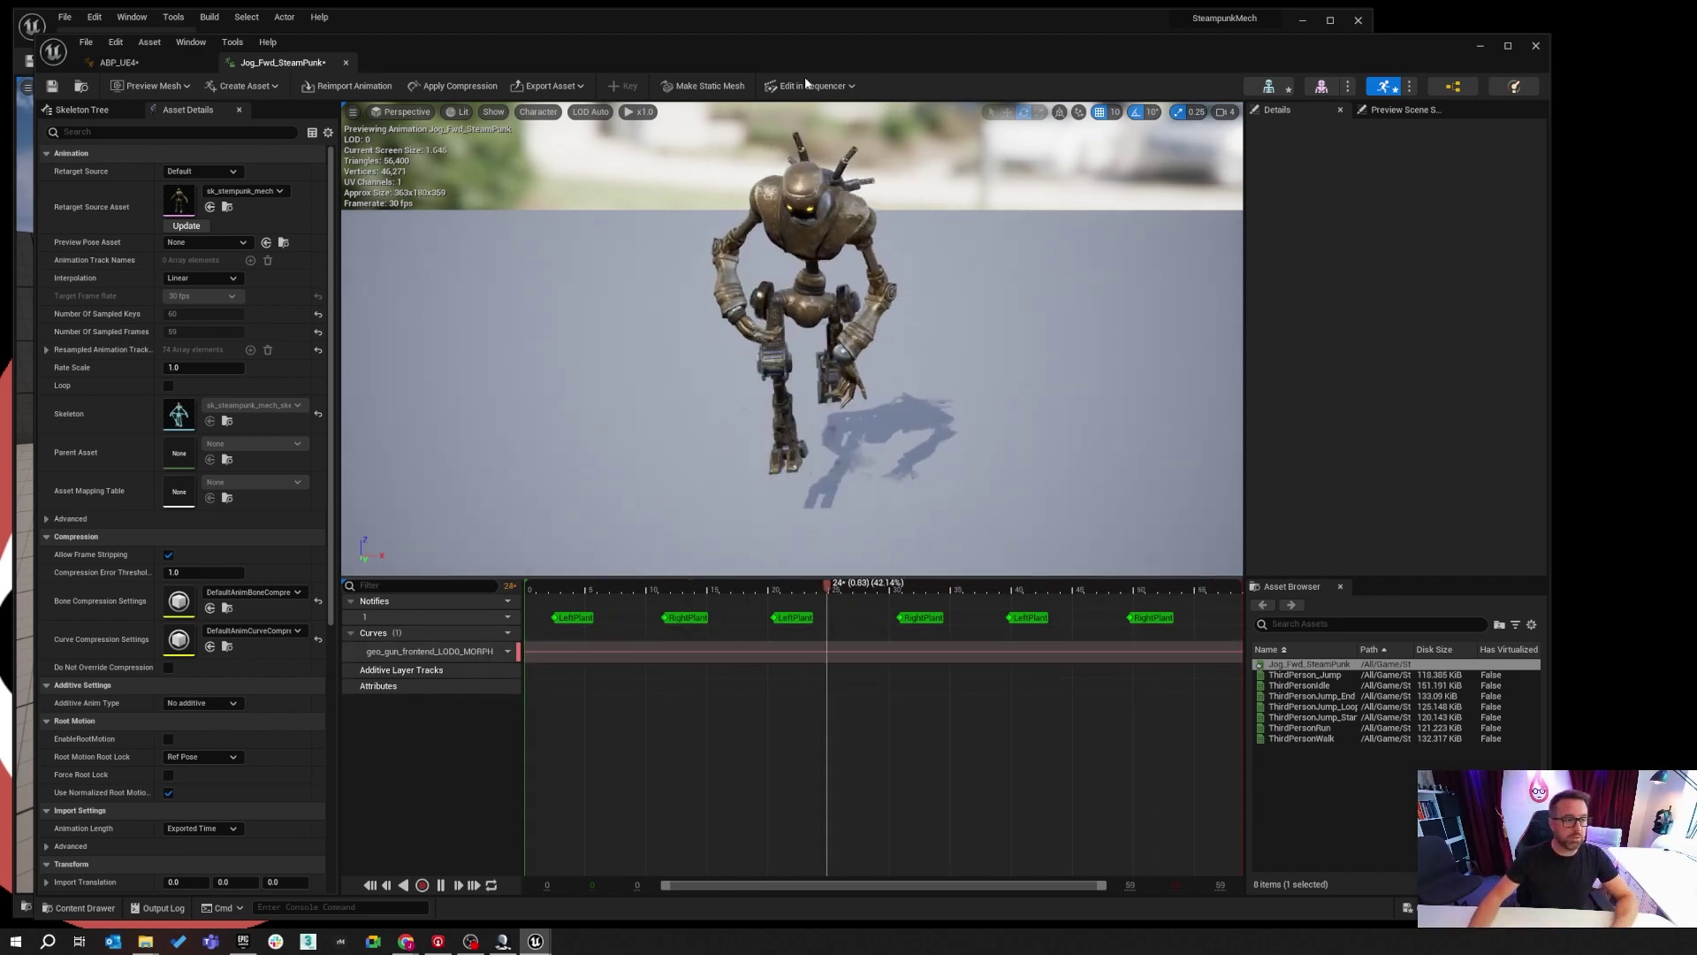
{"action": "left_click", "coordinate": [346, 63]}
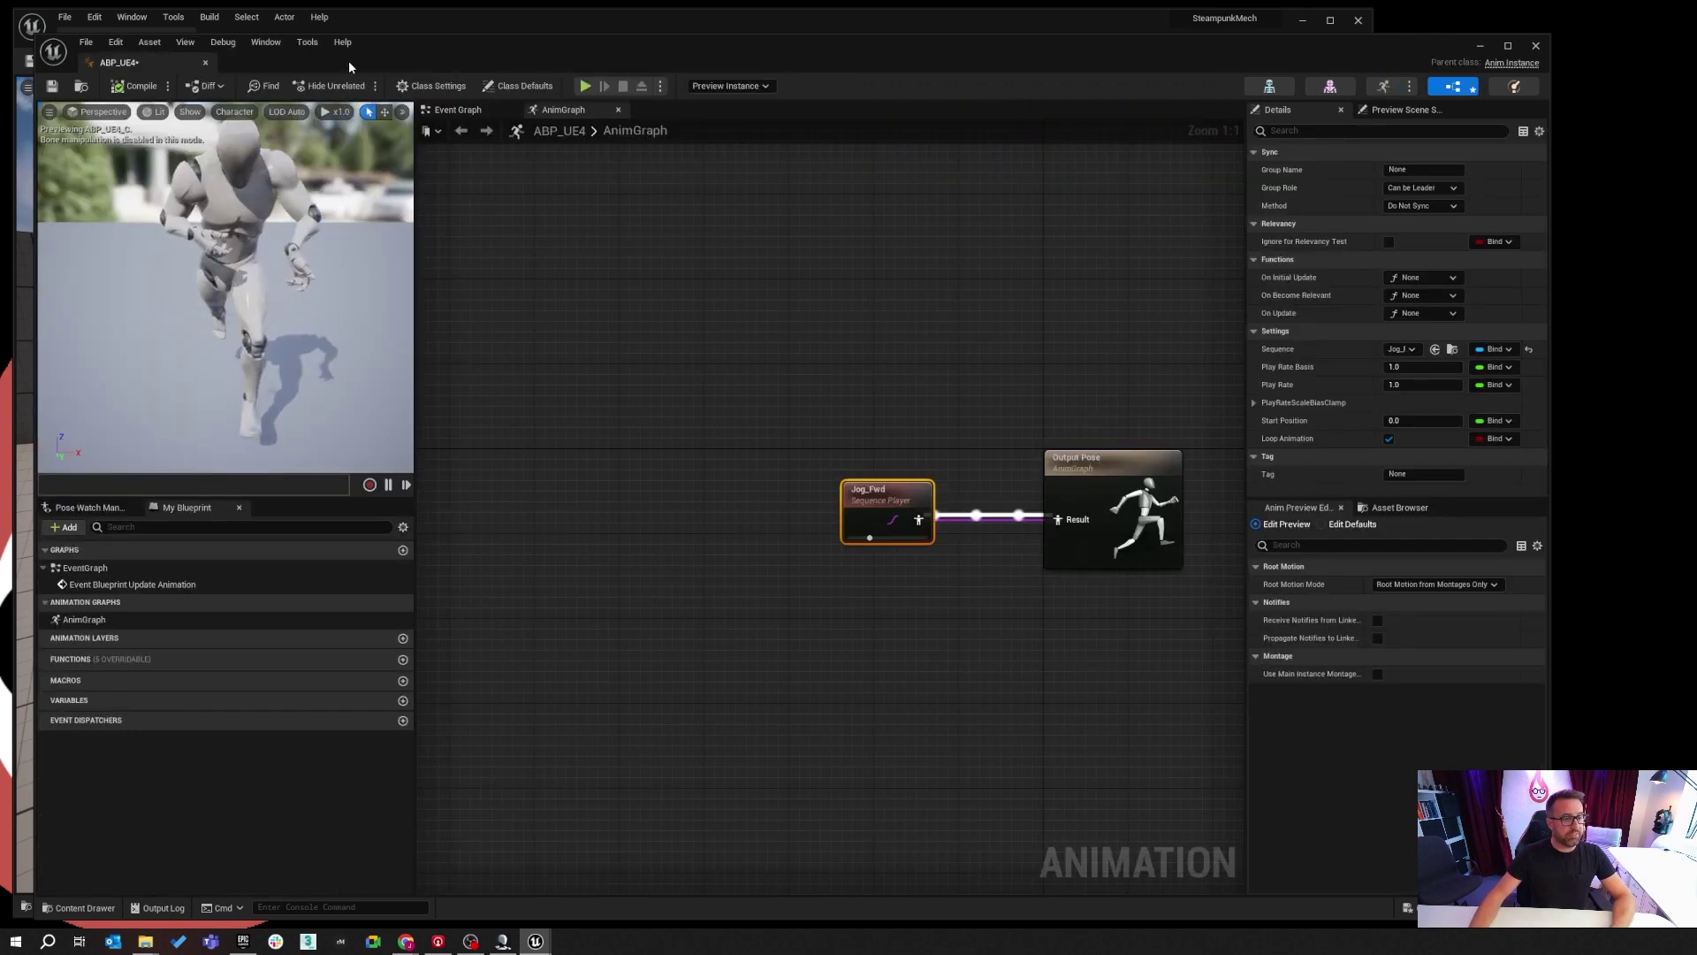
Open the mech's ABP_SteamPunkMech animation blueprint from the Characters/Retargetting folder.
{"action": "left_click", "coordinate": [92, 907]}
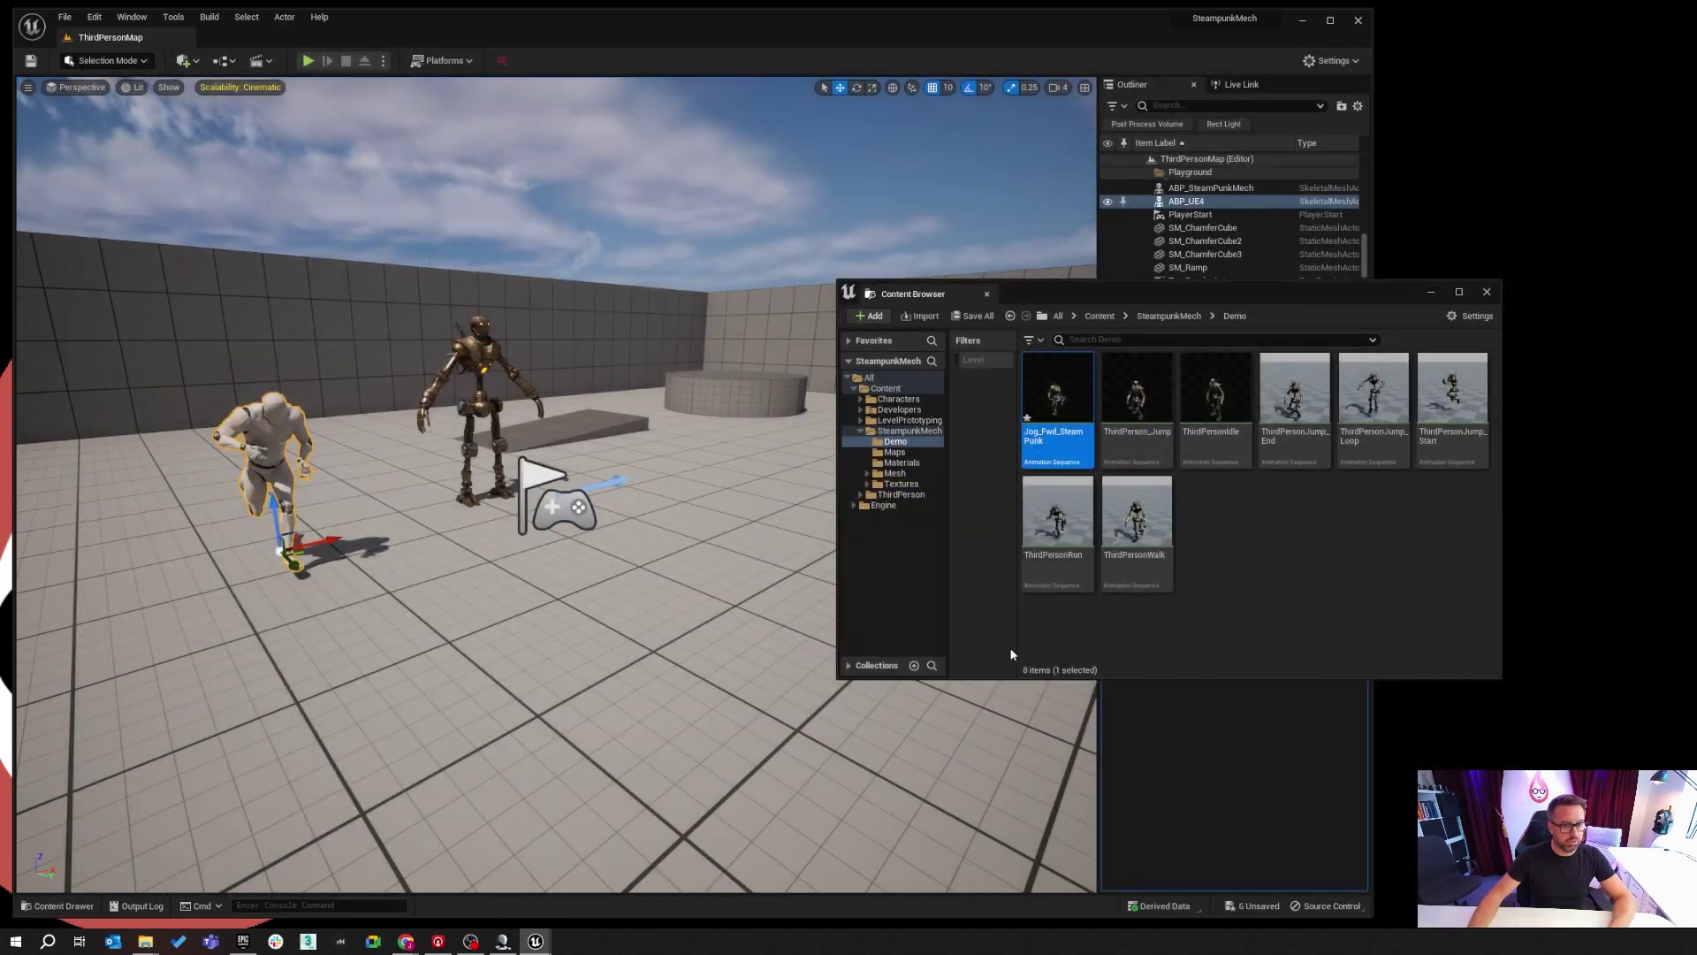
{"action": "left_click", "coordinate": [52, 906]}
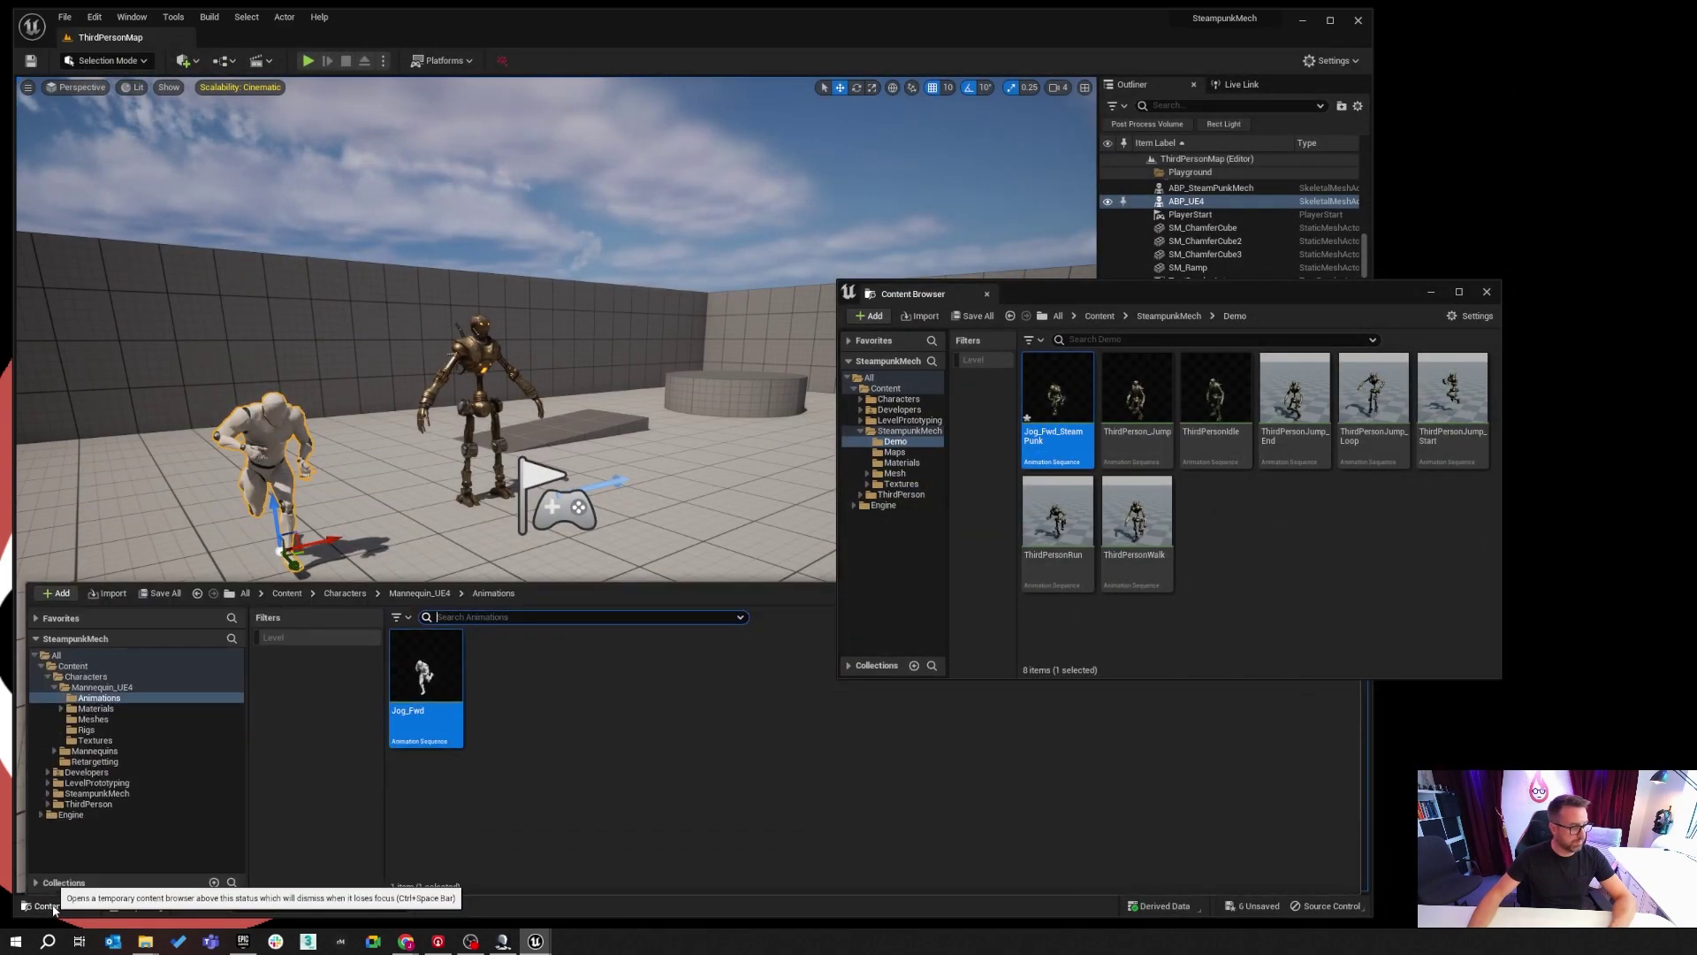
{"action": "left_click", "coordinate": [481, 780]}
{"action": "left_click", "coordinate": [344, 593]}
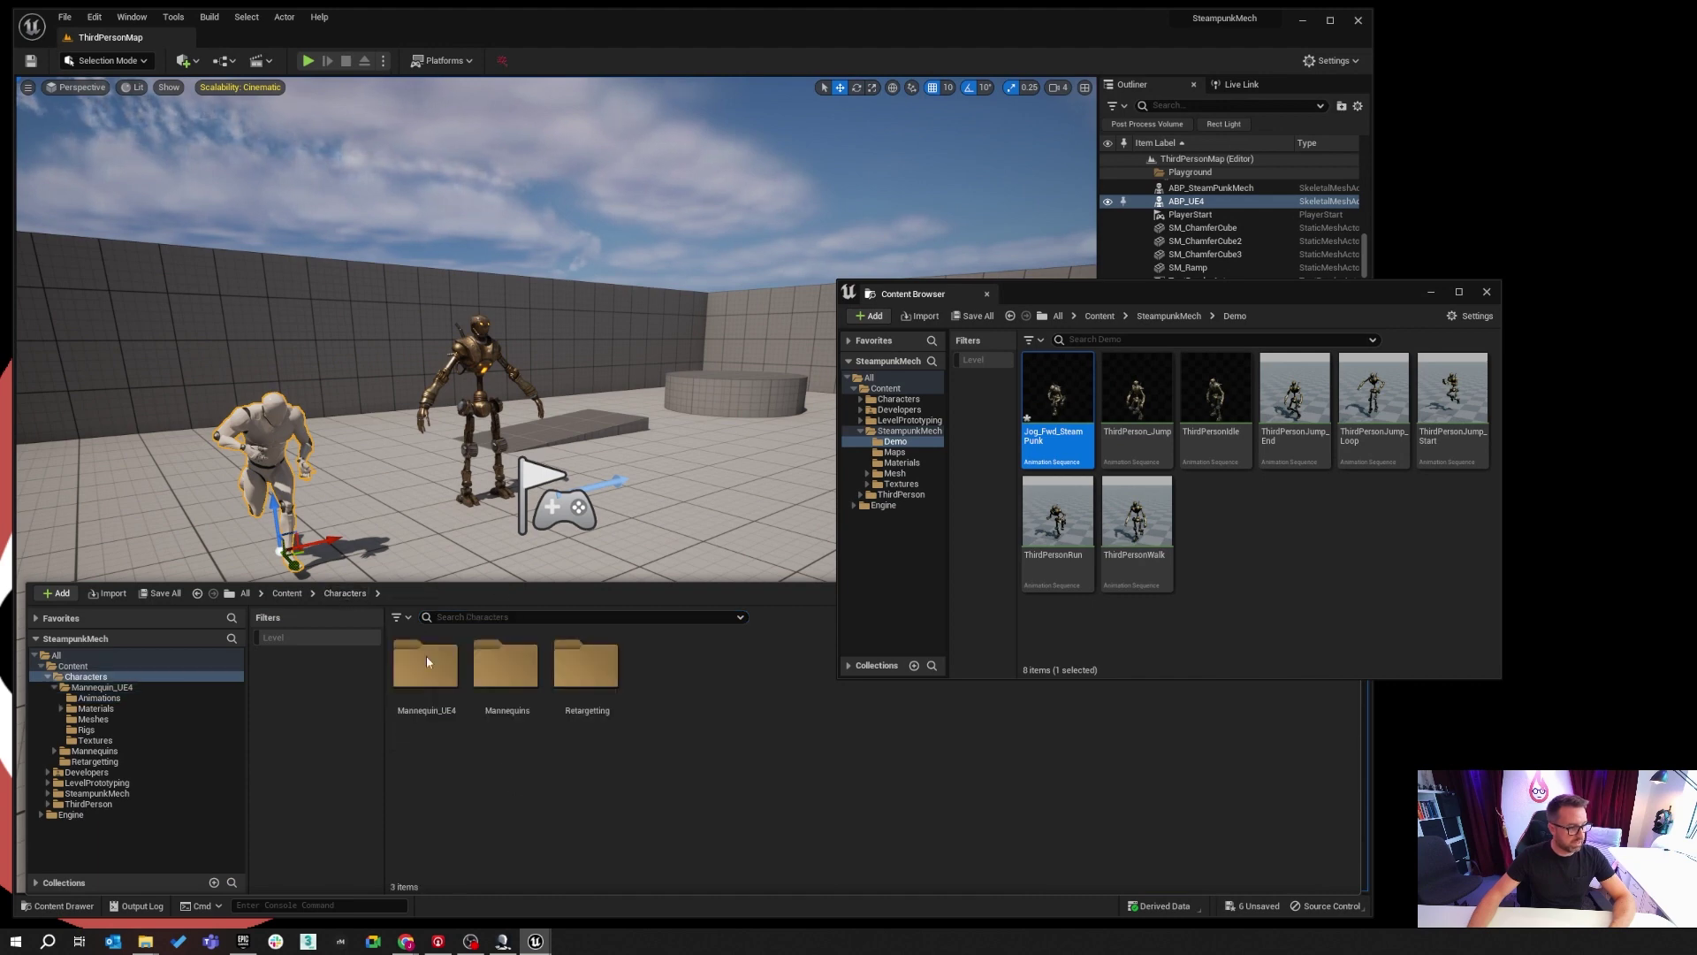
{"action": "left_click", "coordinate": [286, 593]}
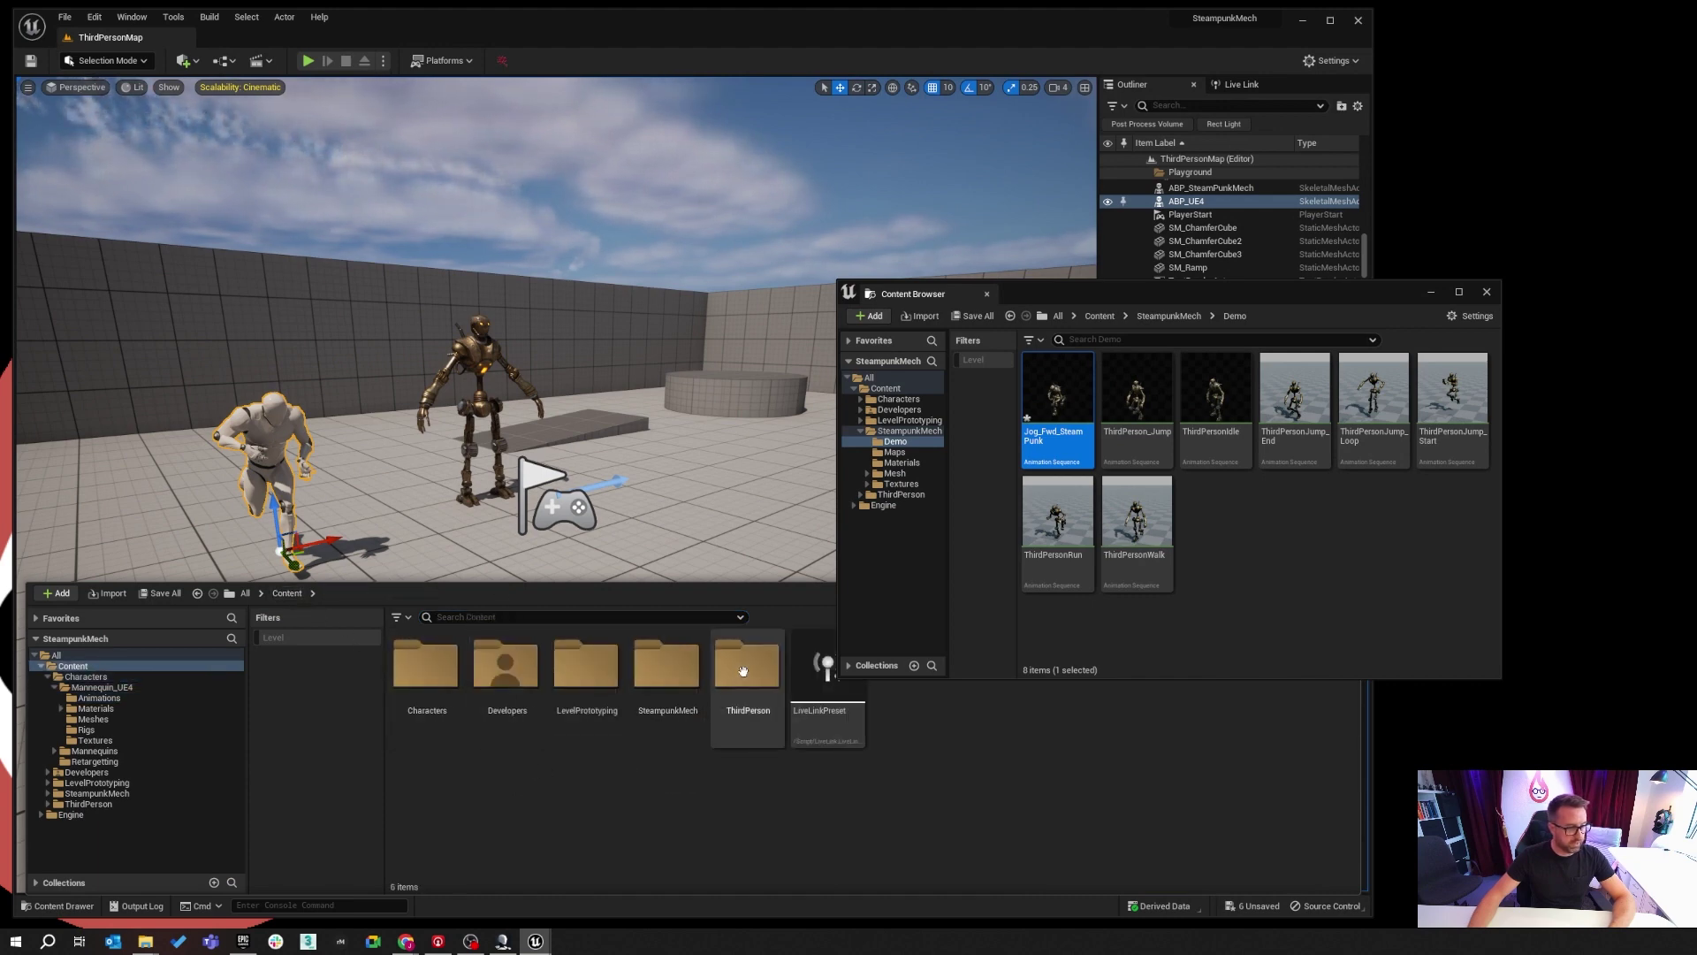
{"action": "double_click", "coordinate": [427, 676]}
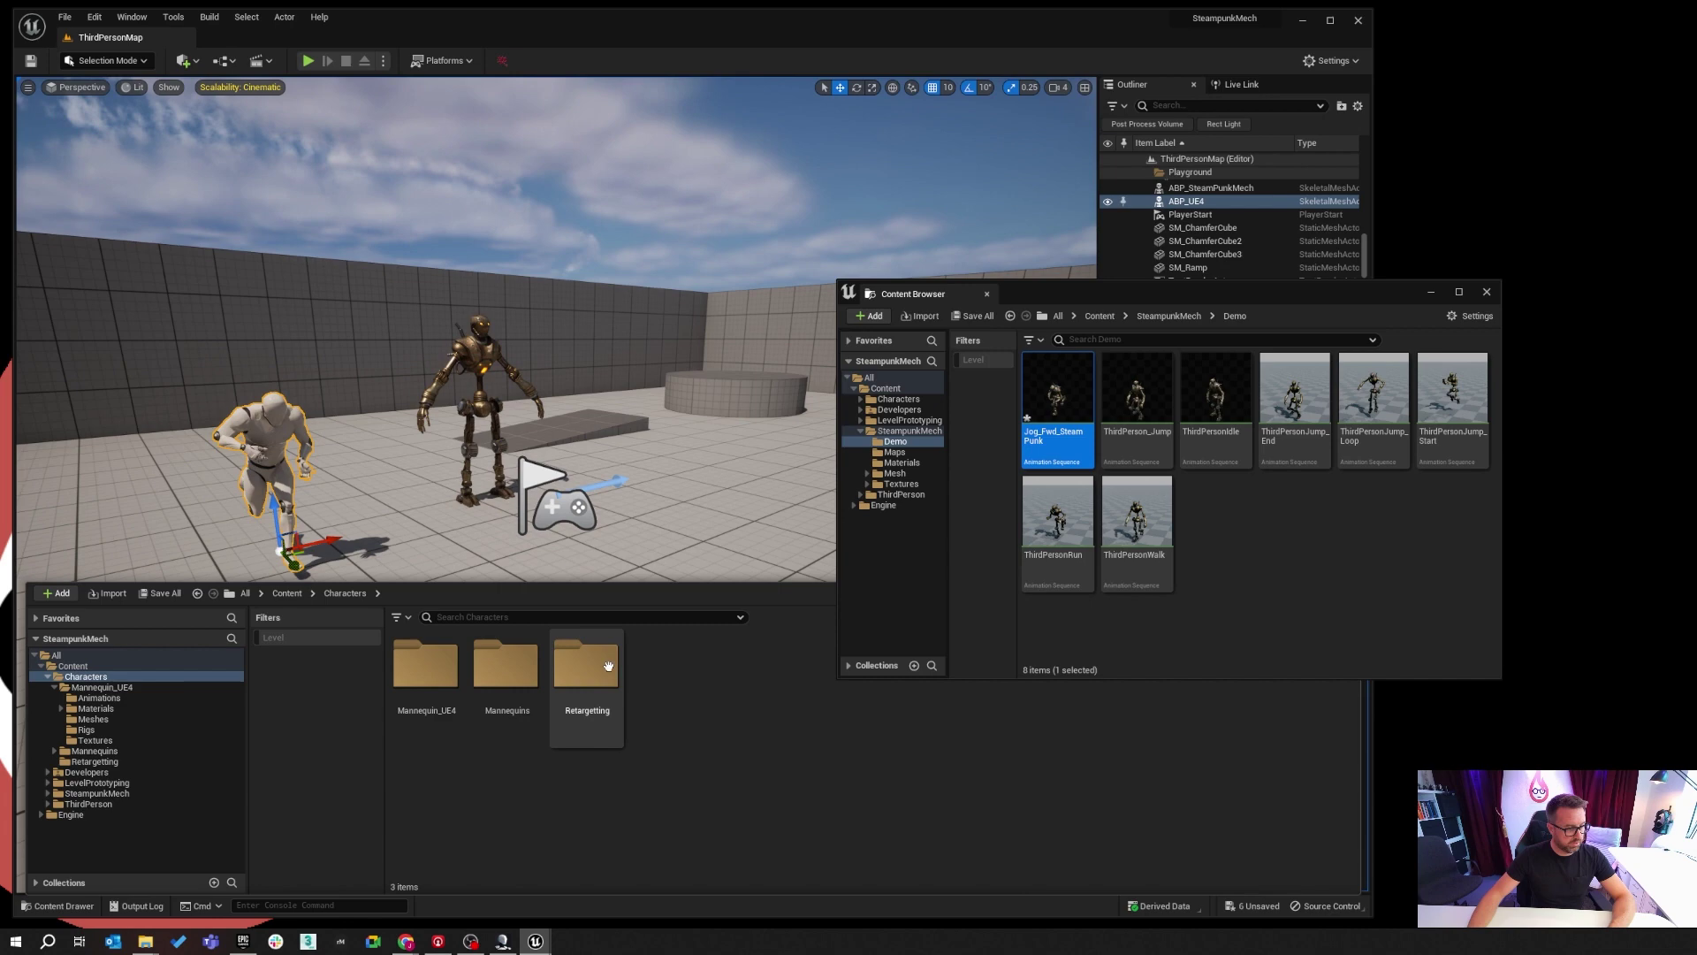
{"action": "double_click", "coordinate": [586, 665]}
{"action": "double_click", "coordinate": [419, 663]}
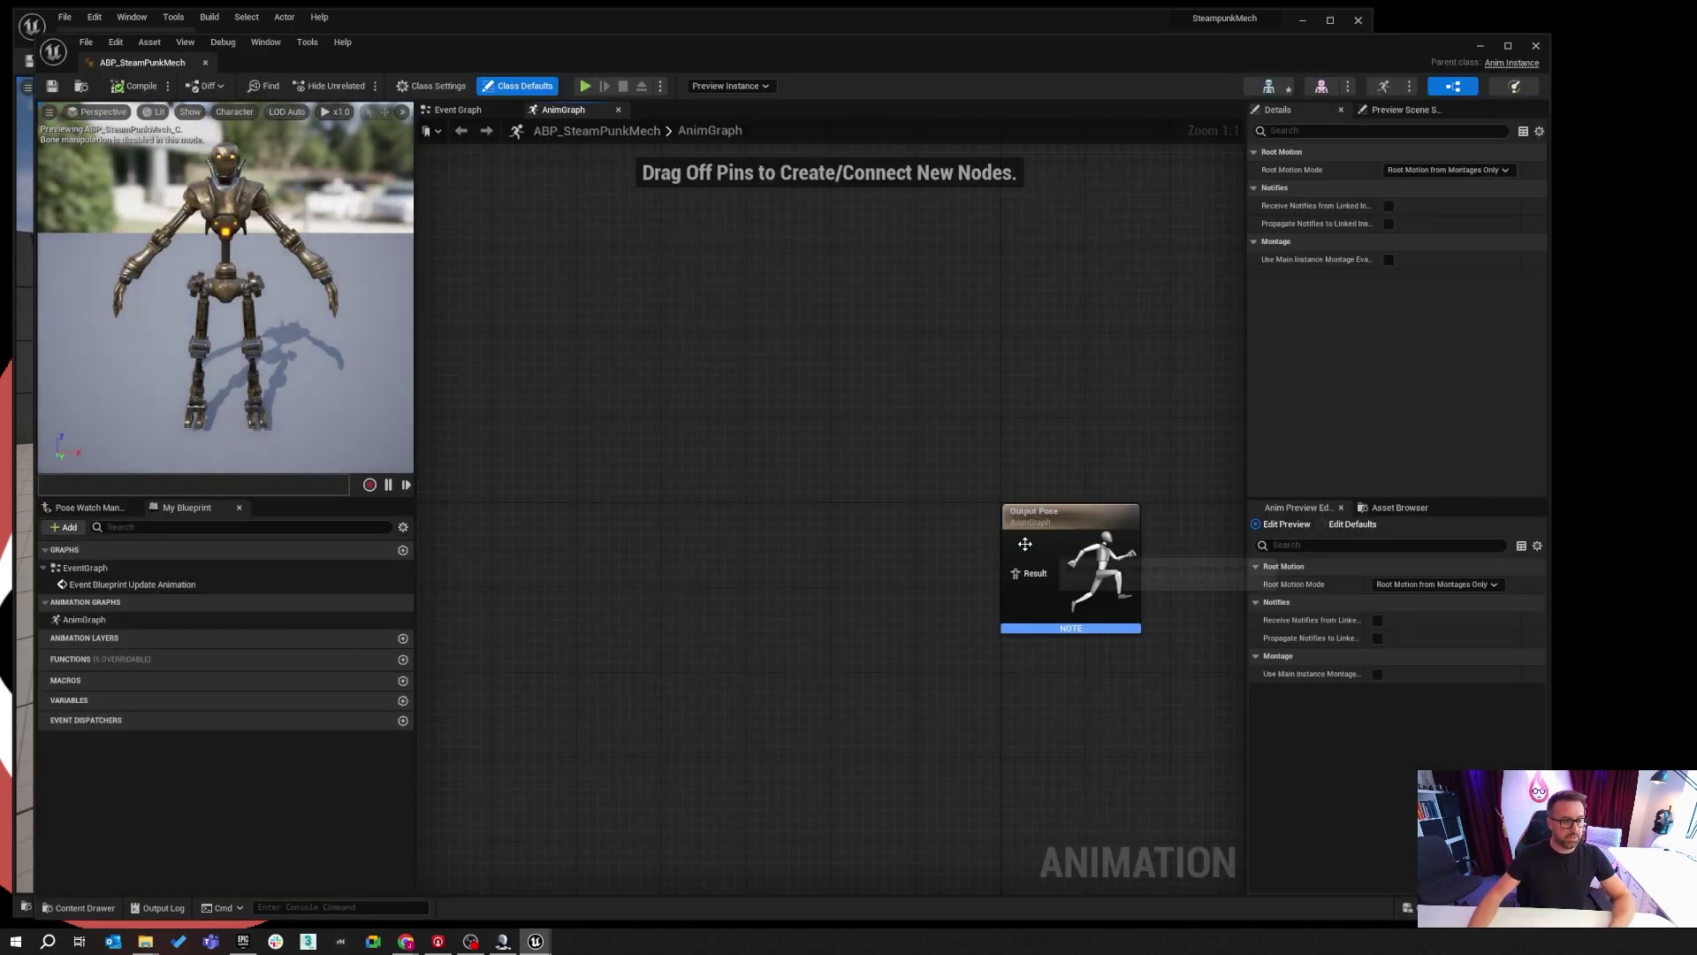
Add a Jog_Fwd_SteamPunk sequence player connected to the Output Pose in ABP_SteamPunkMech's AnimGraph, and compile and save the blueprint.
{"action": "left_click_drag", "start_coordinate": [1014, 574], "coordinate": [826, 548]}
{"action": "type", "text": "play animation"}
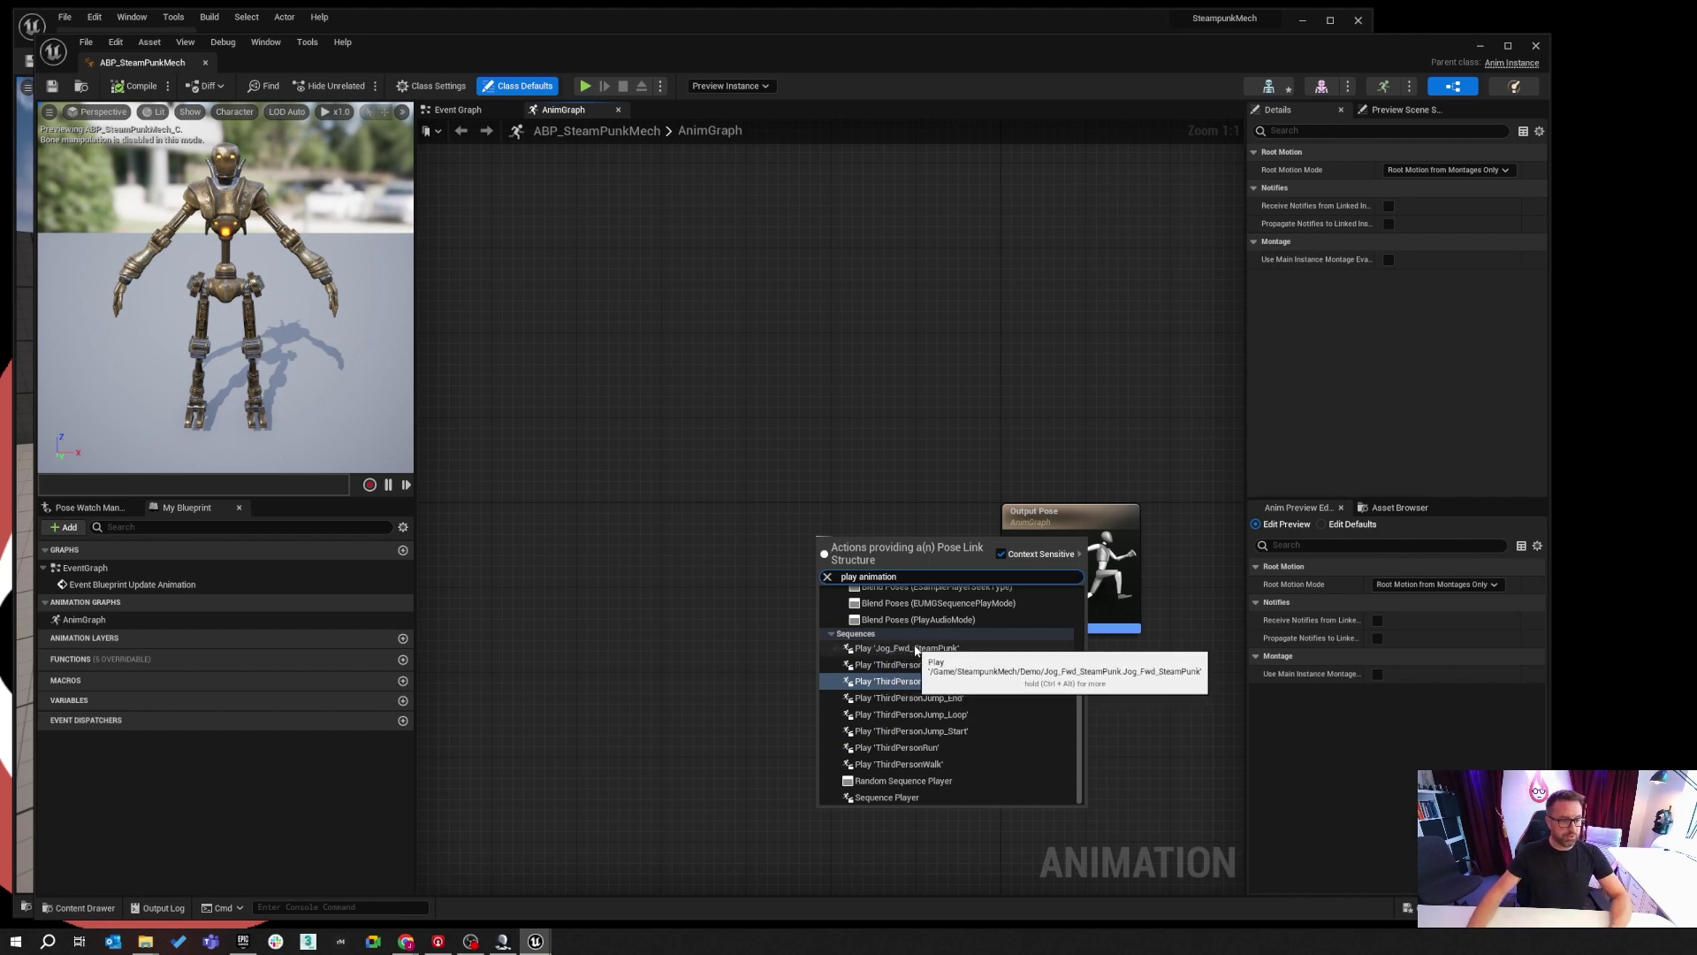
{"action": "left_click", "coordinate": [932, 653]}
{"action": "left_click_drag", "start_coordinate": [806, 542], "coordinate": [774, 543]}
{"action": "left_click", "coordinate": [377, 457]}
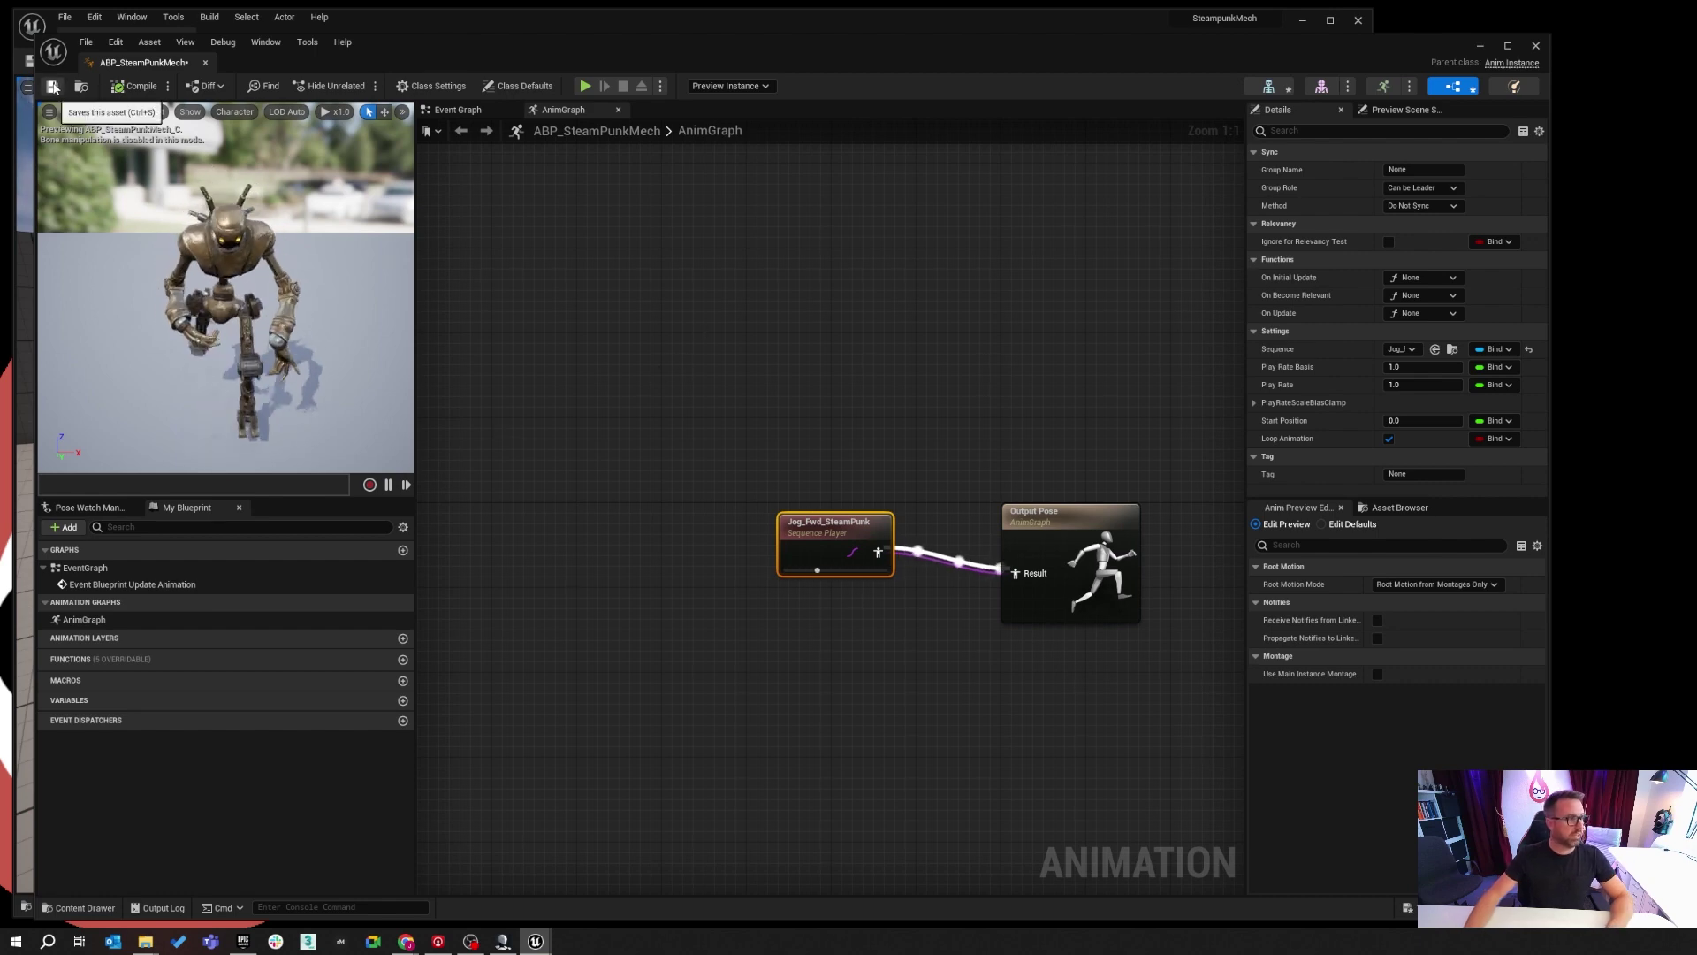
{"action": "key", "text": "ctrl+b"}
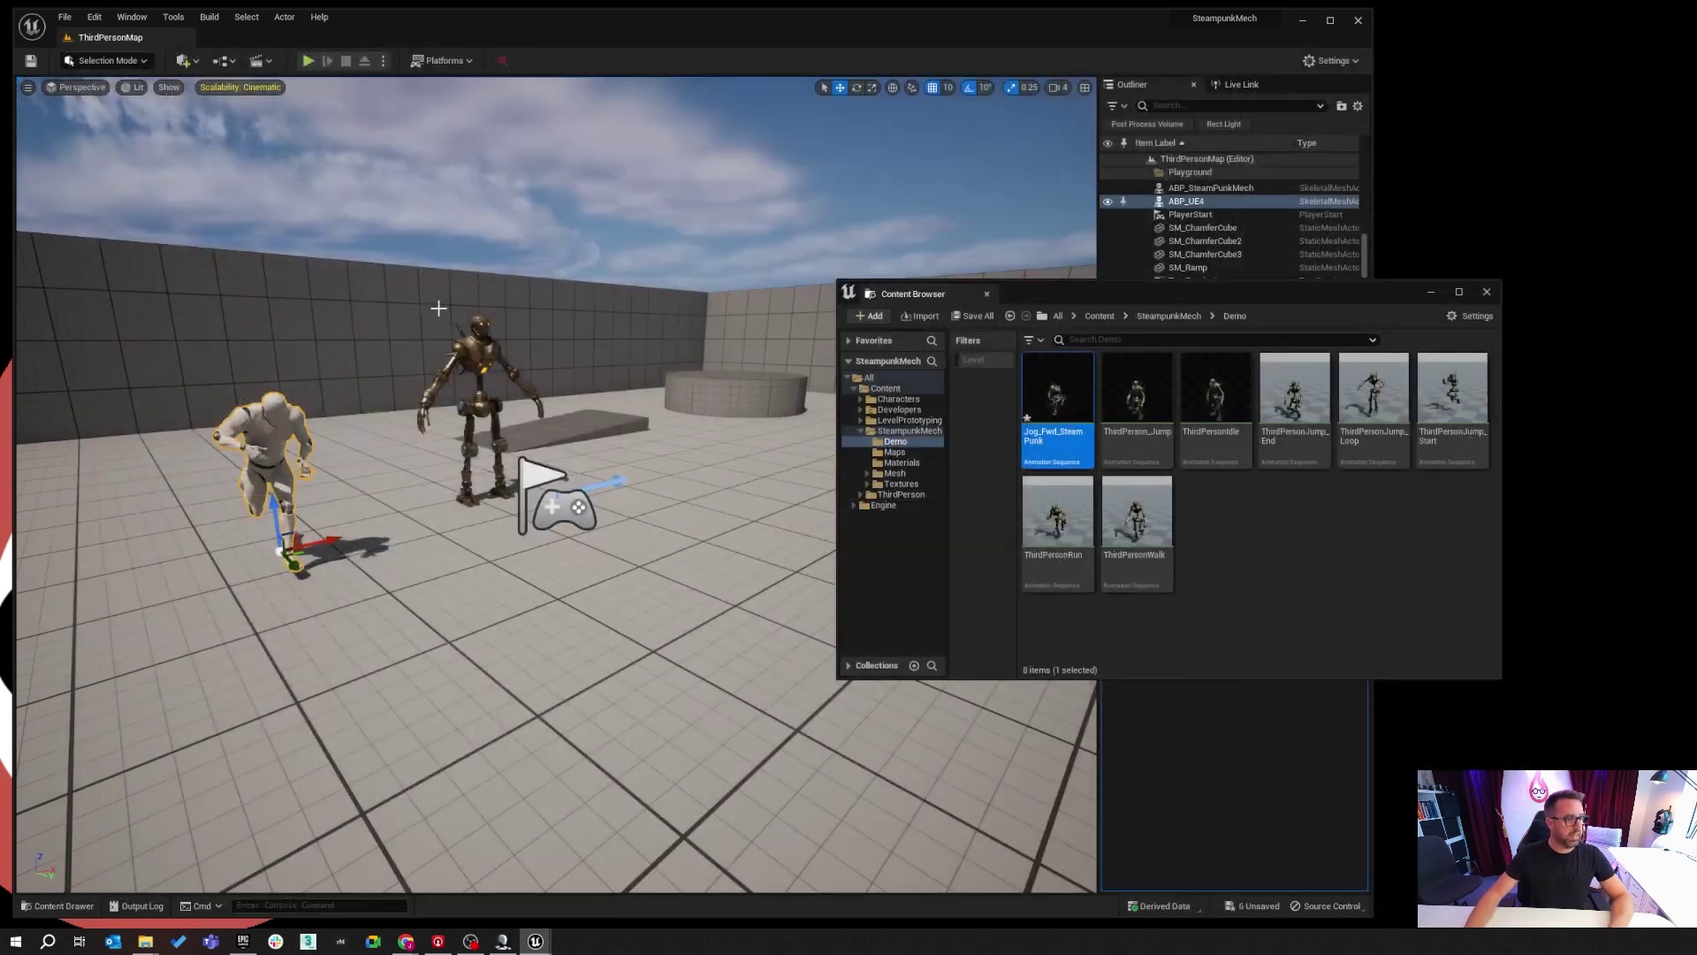
Play the level to compare the jog on the mech and the UE4 mannequin, then stop and close the floating Content Browser.
{"action": "left_click", "coordinate": [308, 61]}
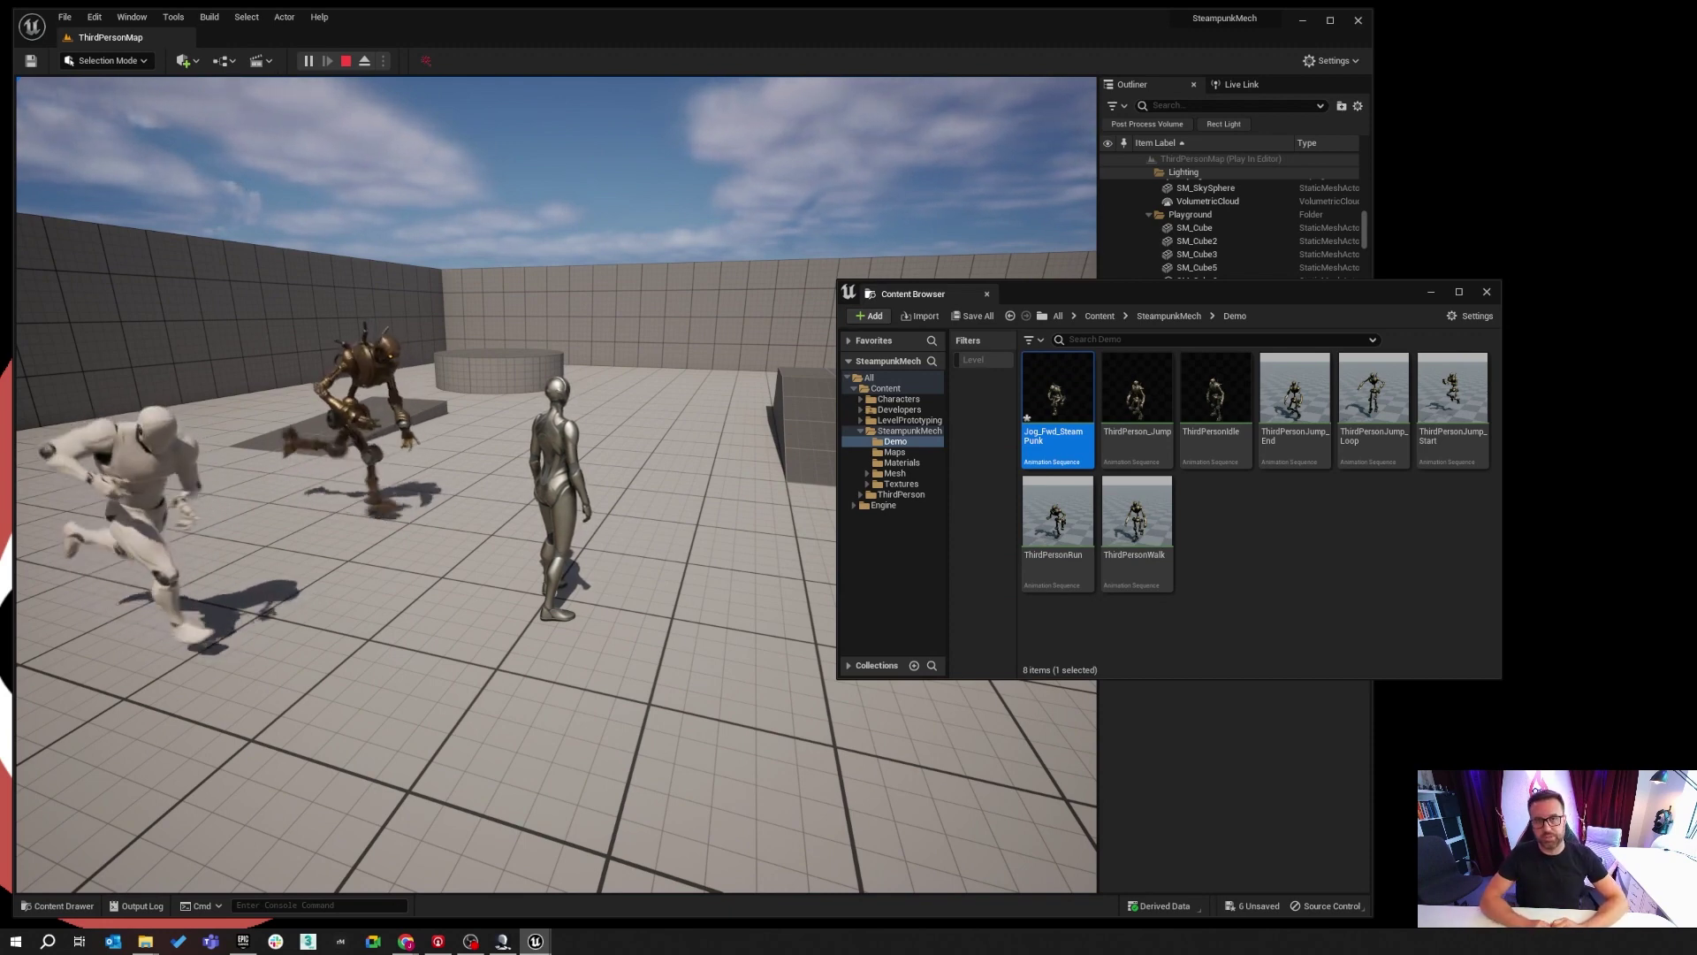
{"action": "key", "text": "Escape"}
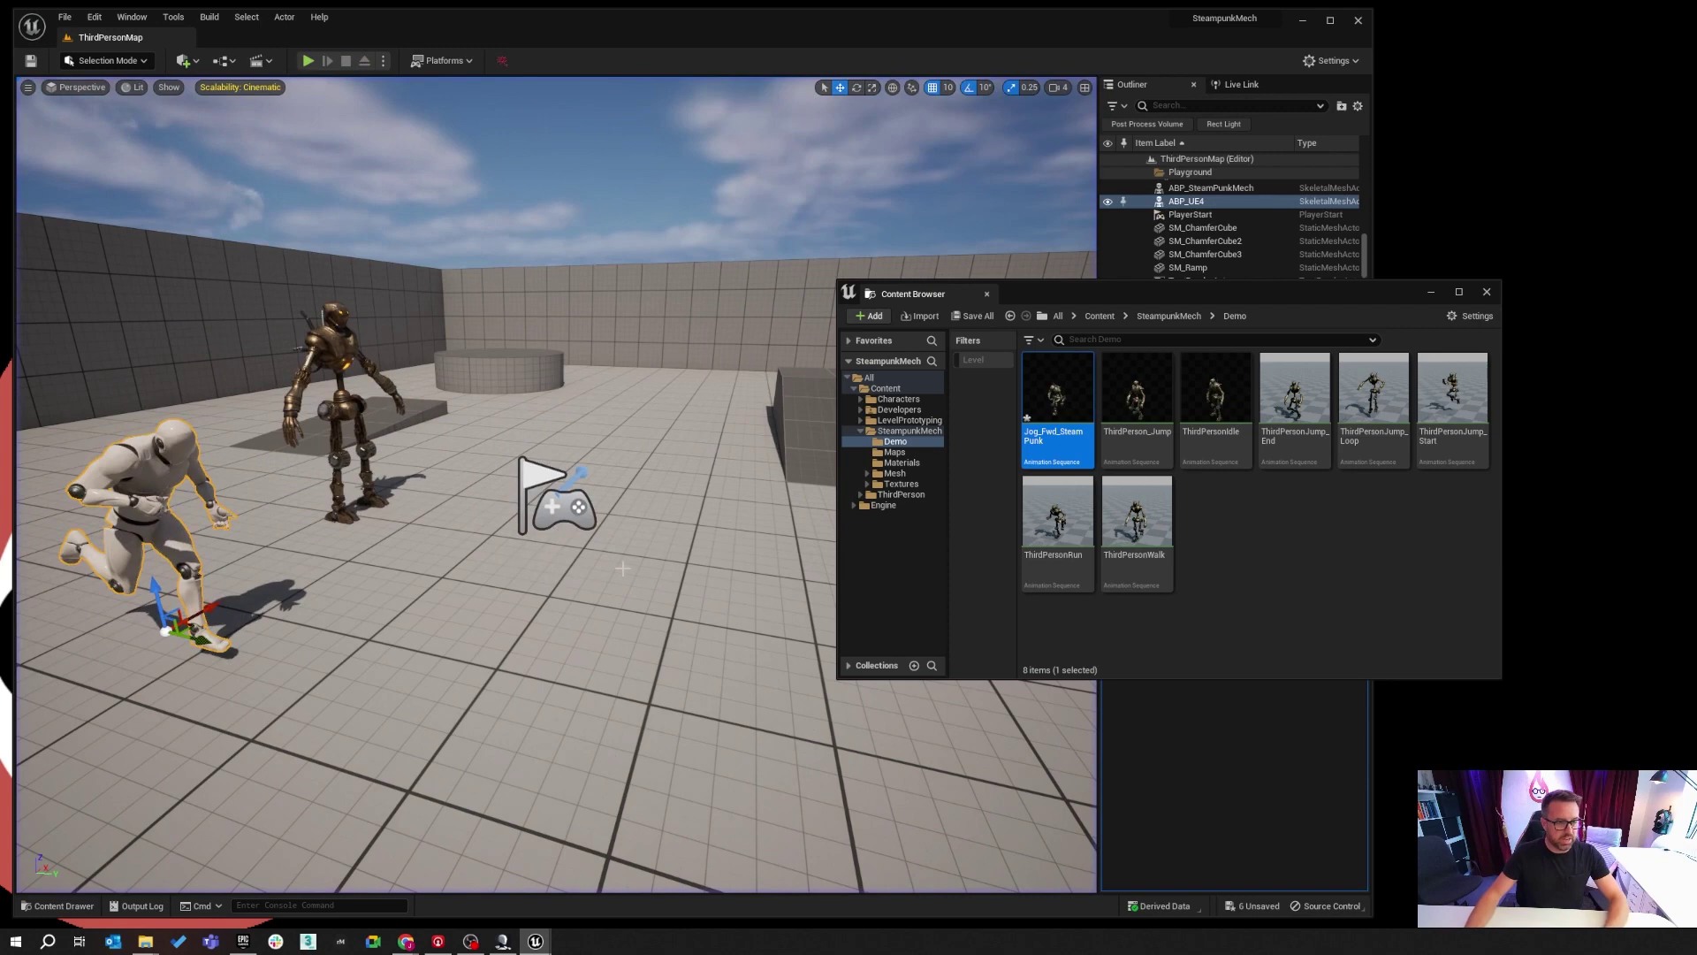
{"action": "left_click", "coordinate": [1487, 293]}
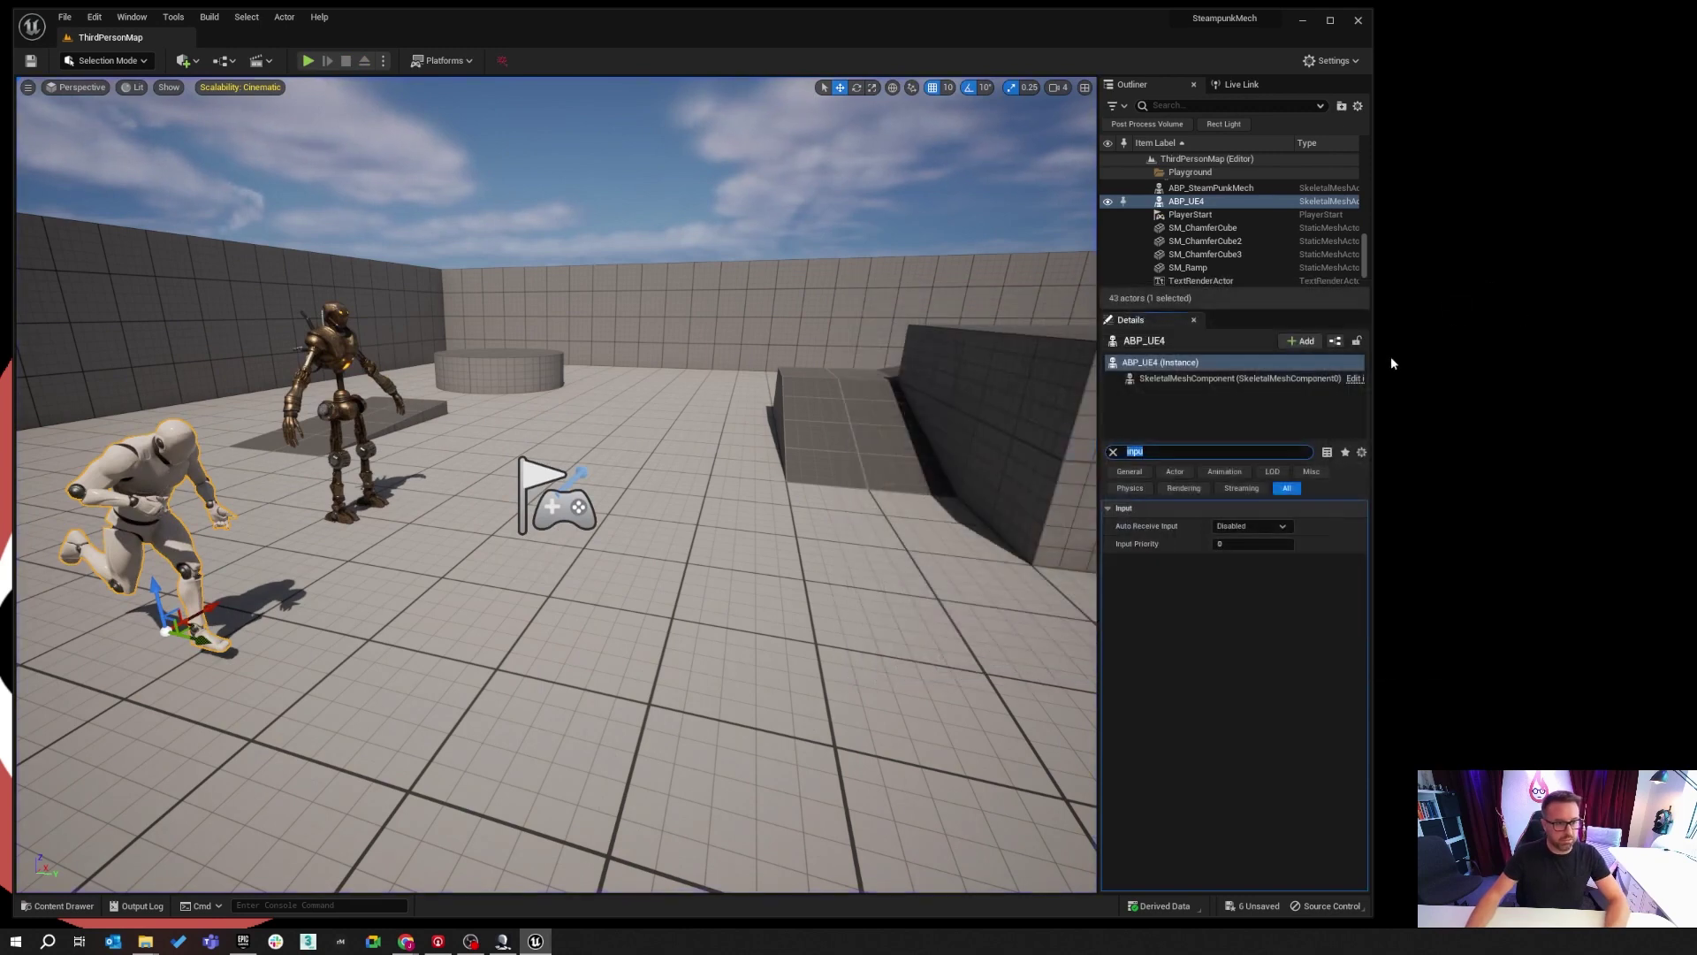
Switch to the Epic Games Launcher and filter the library's Vault by the Animations category.
{"action": "left_click", "coordinate": [88, 903]}
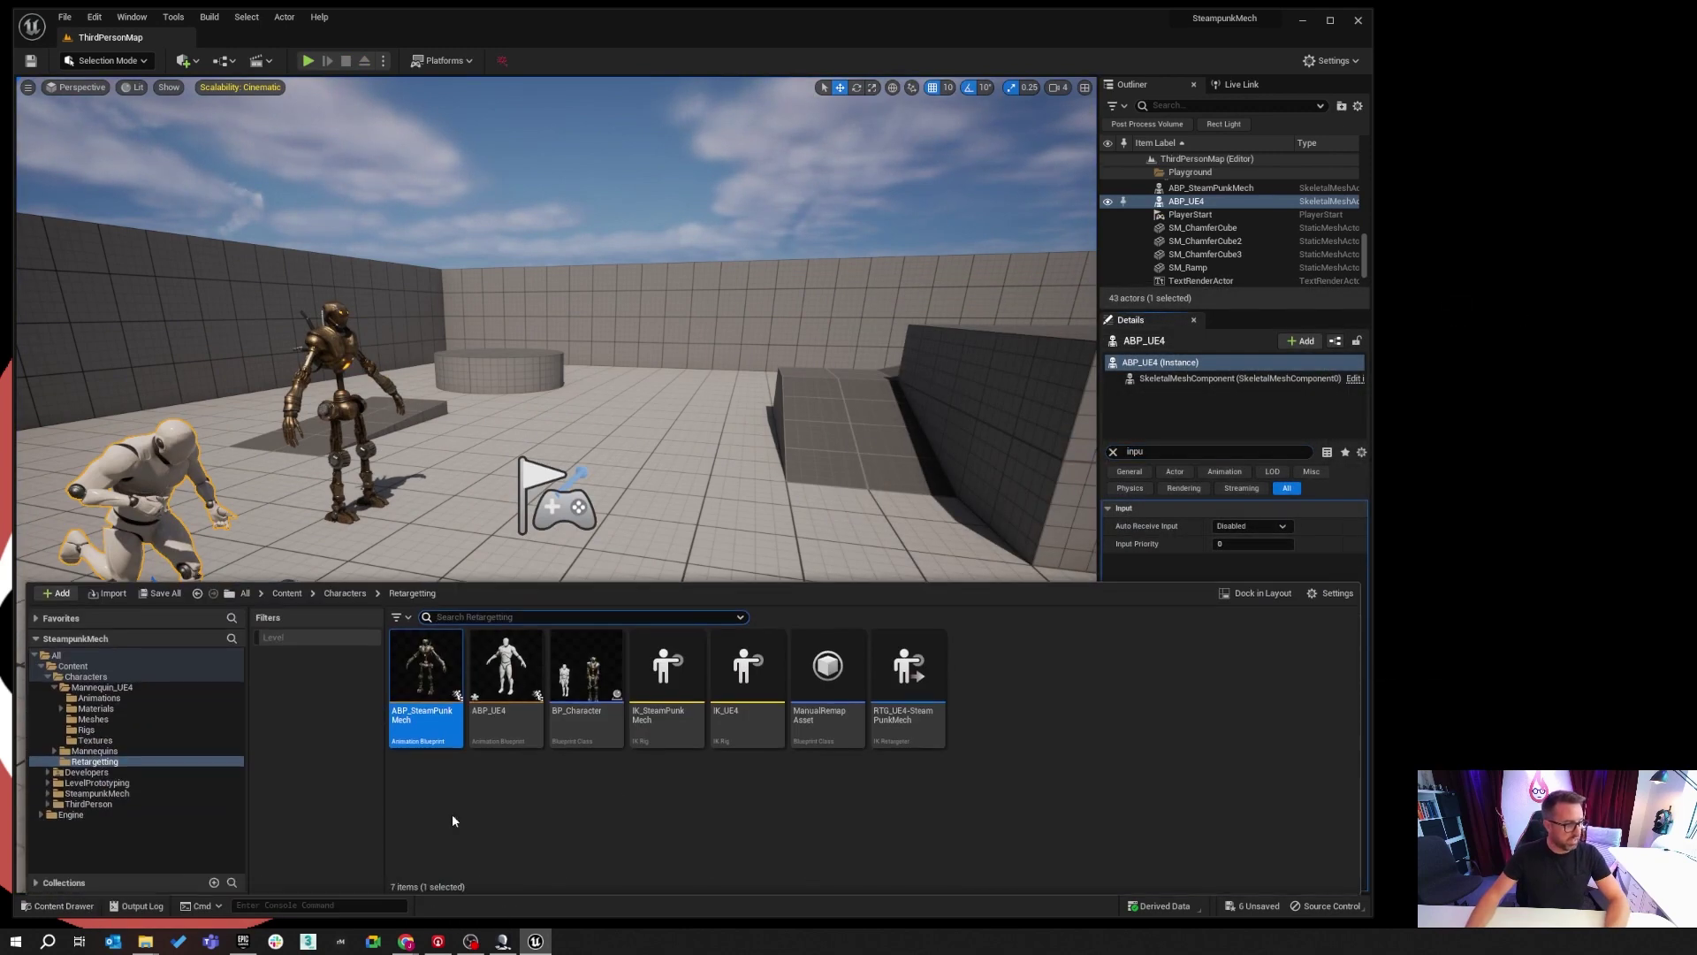
{"action": "left_click", "coordinate": [345, 594]}
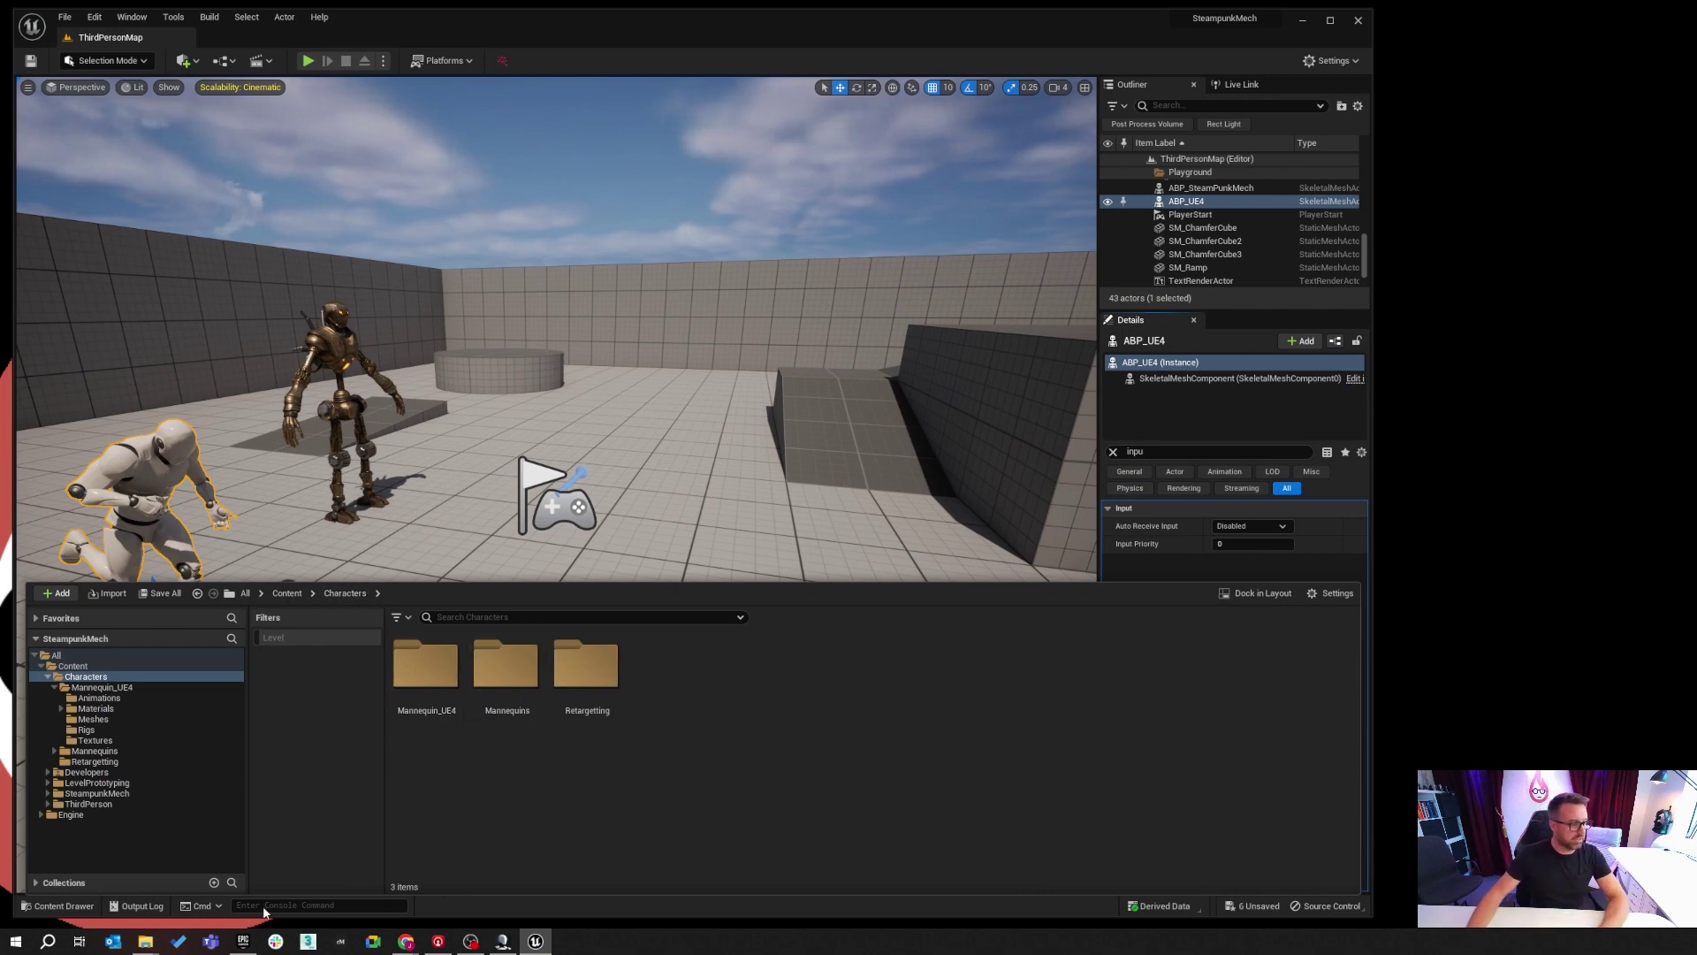
{"action": "left_click", "coordinate": [247, 937]}
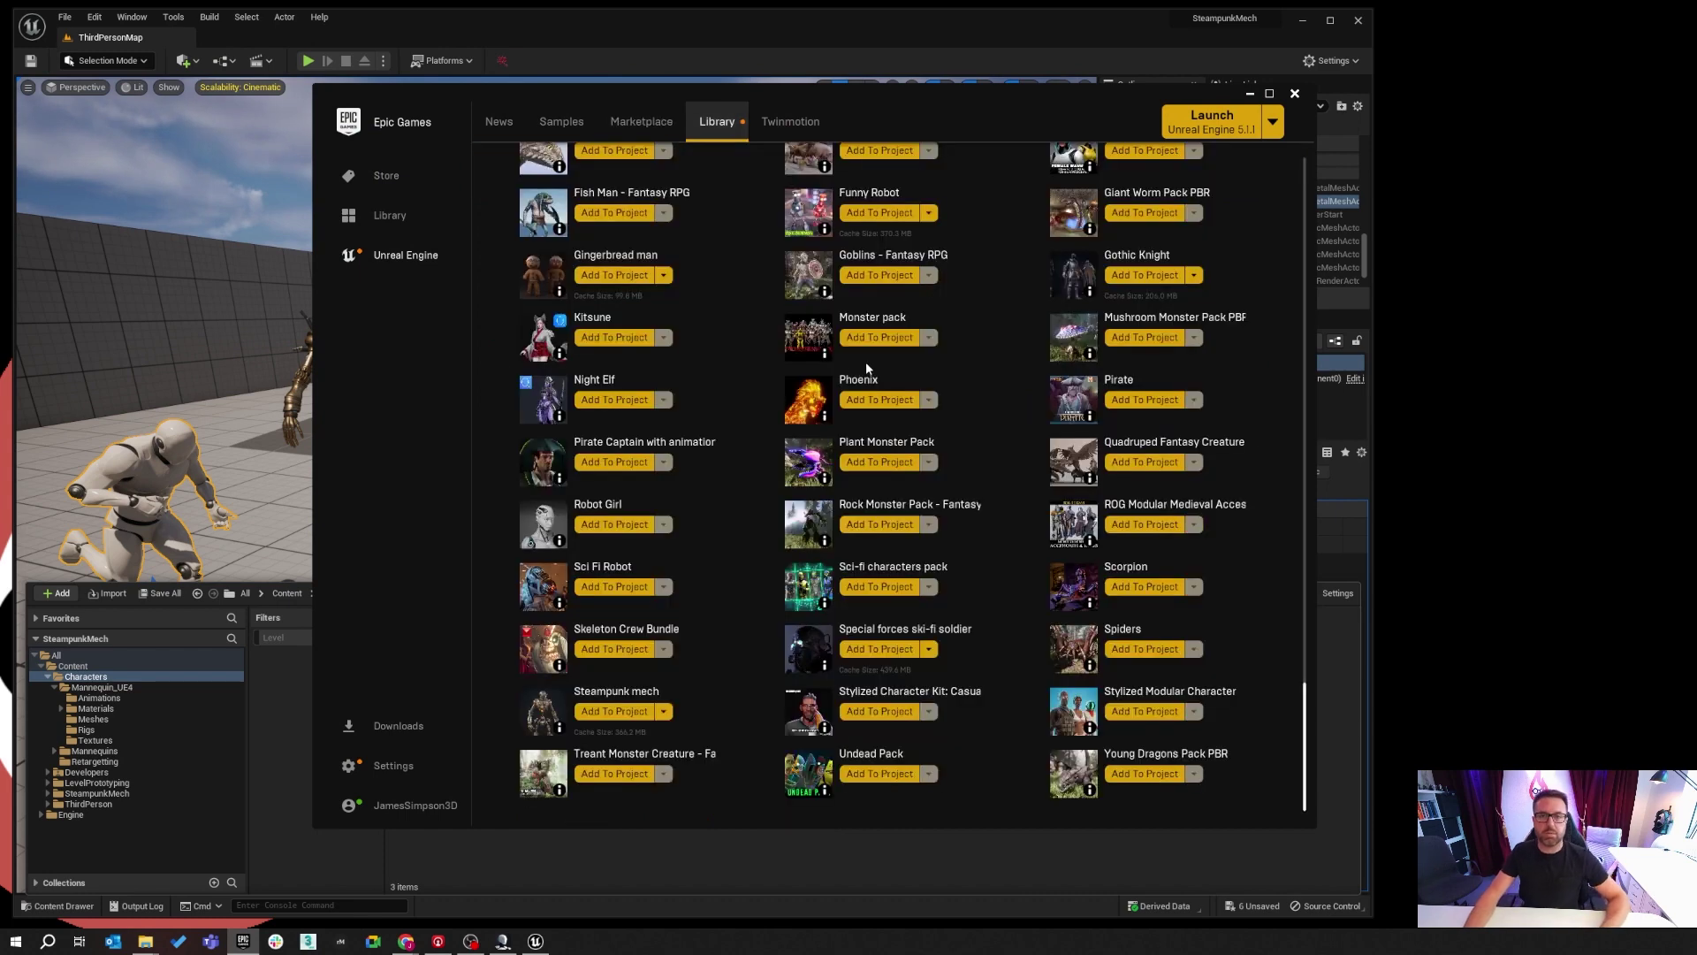
{"action": "scroll", "coordinate": [624, 250], "scroll_direction": "up", "scroll_amount": 5}
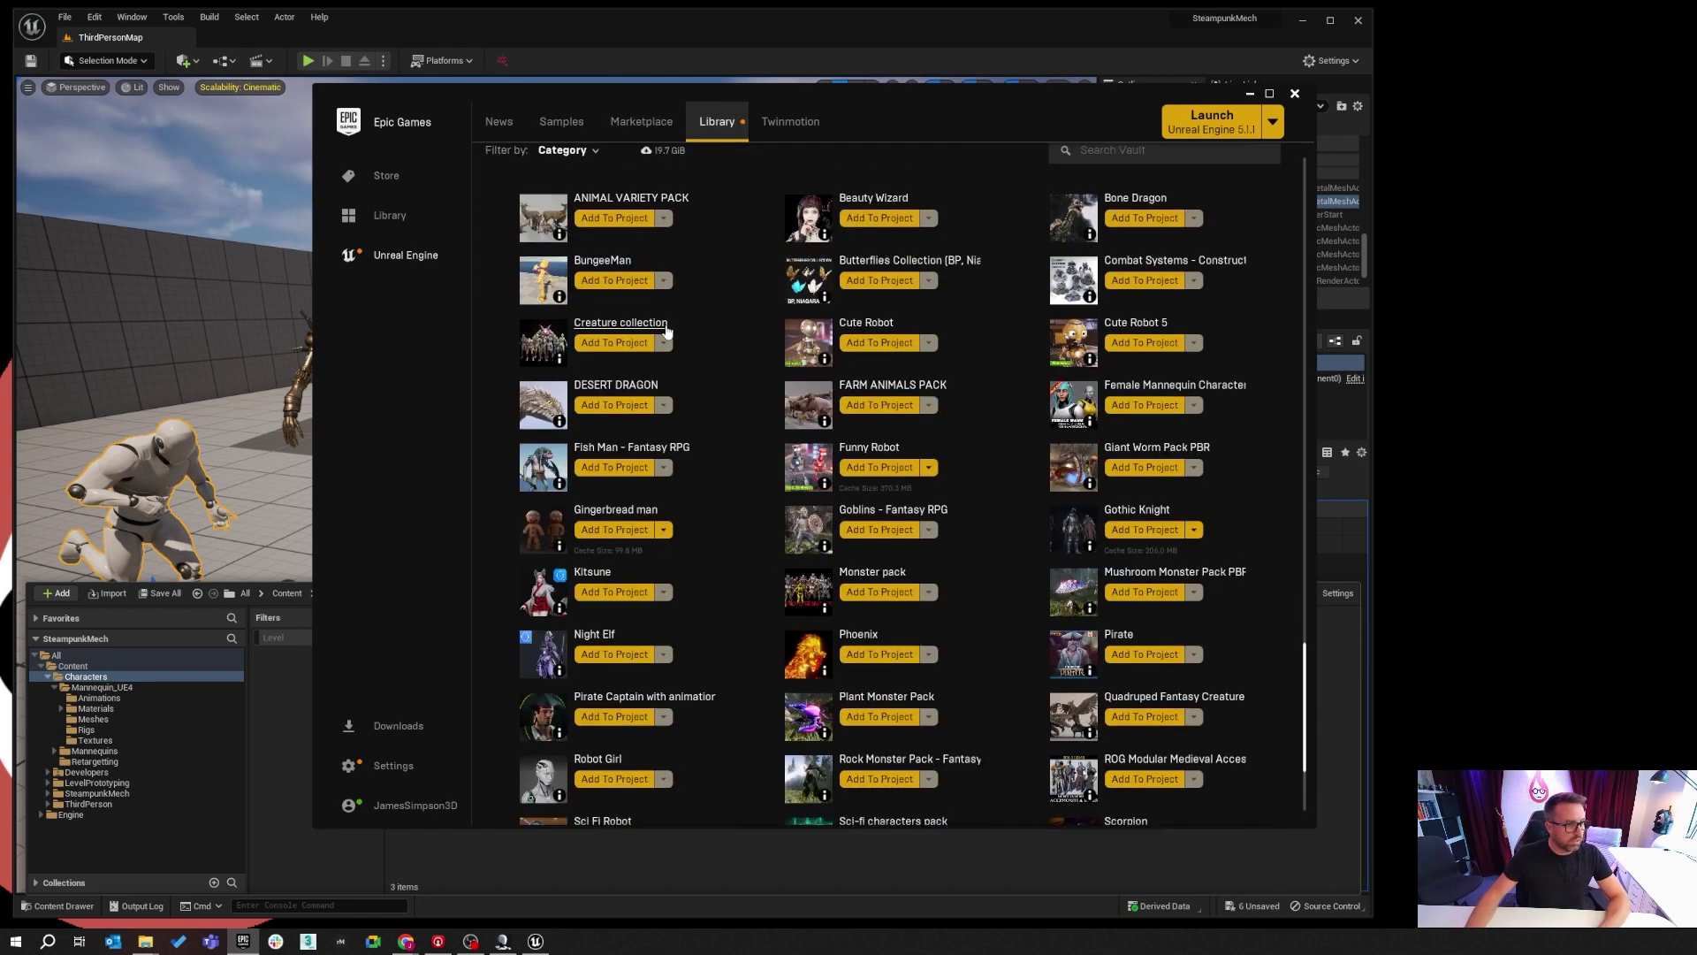
{"action": "left_click", "coordinate": [574, 278]}
{"action": "left_click", "coordinate": [580, 478]}
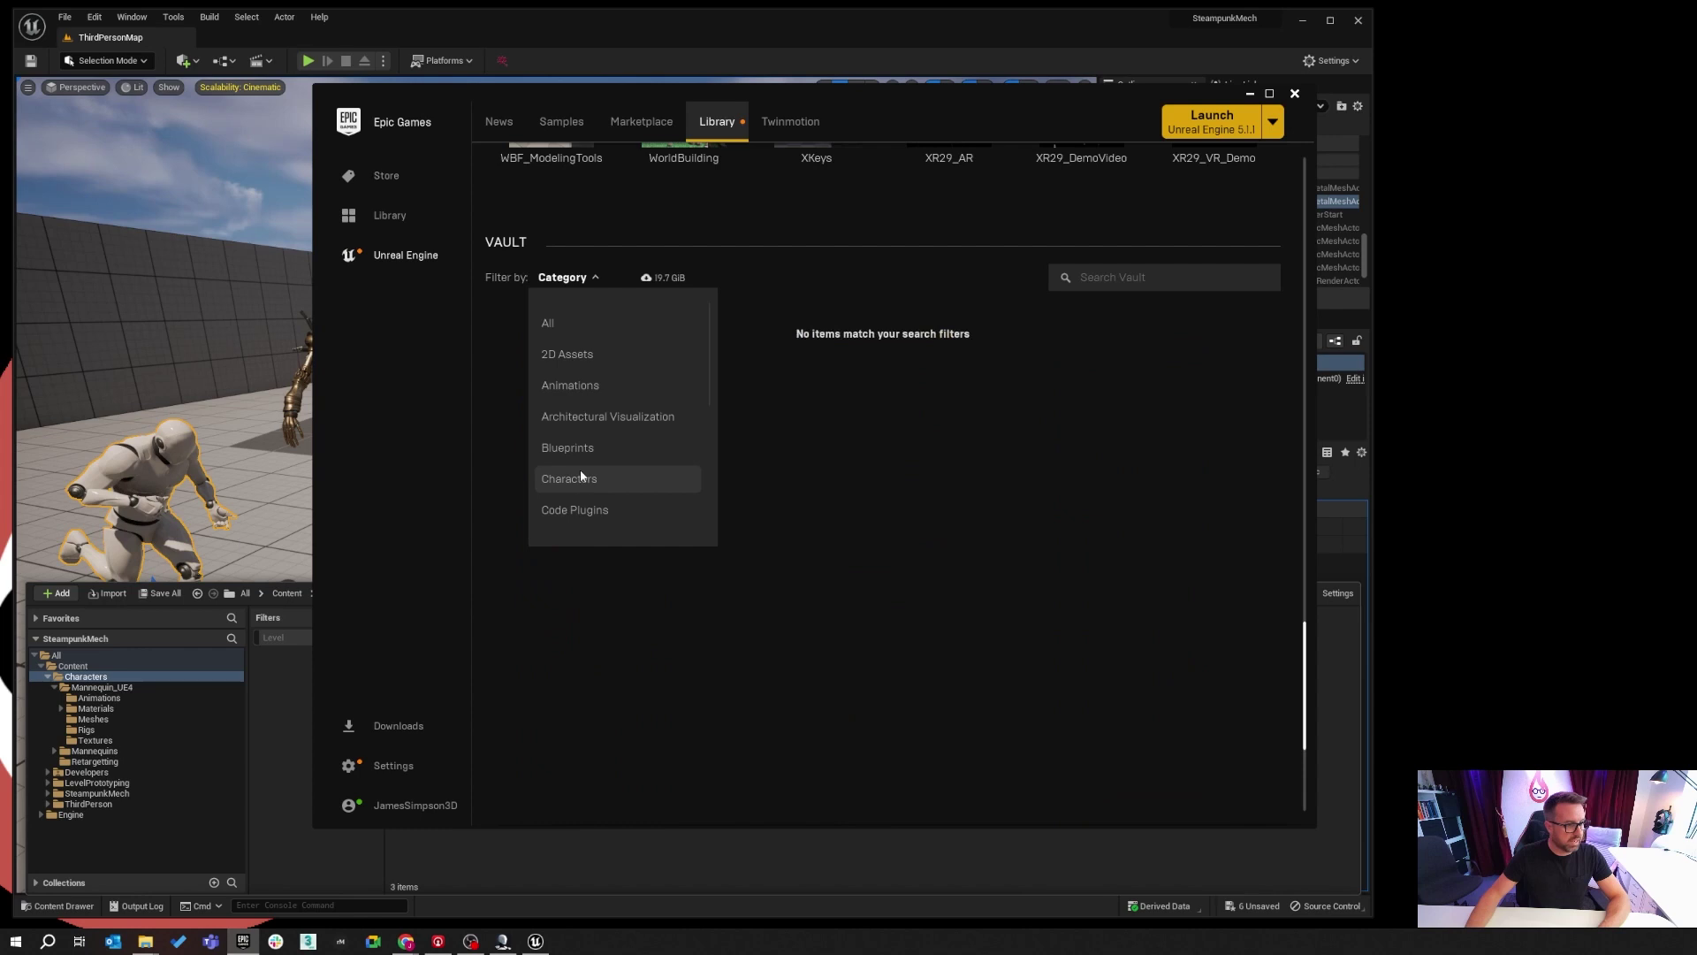
{"action": "left_click", "coordinate": [580, 383]}
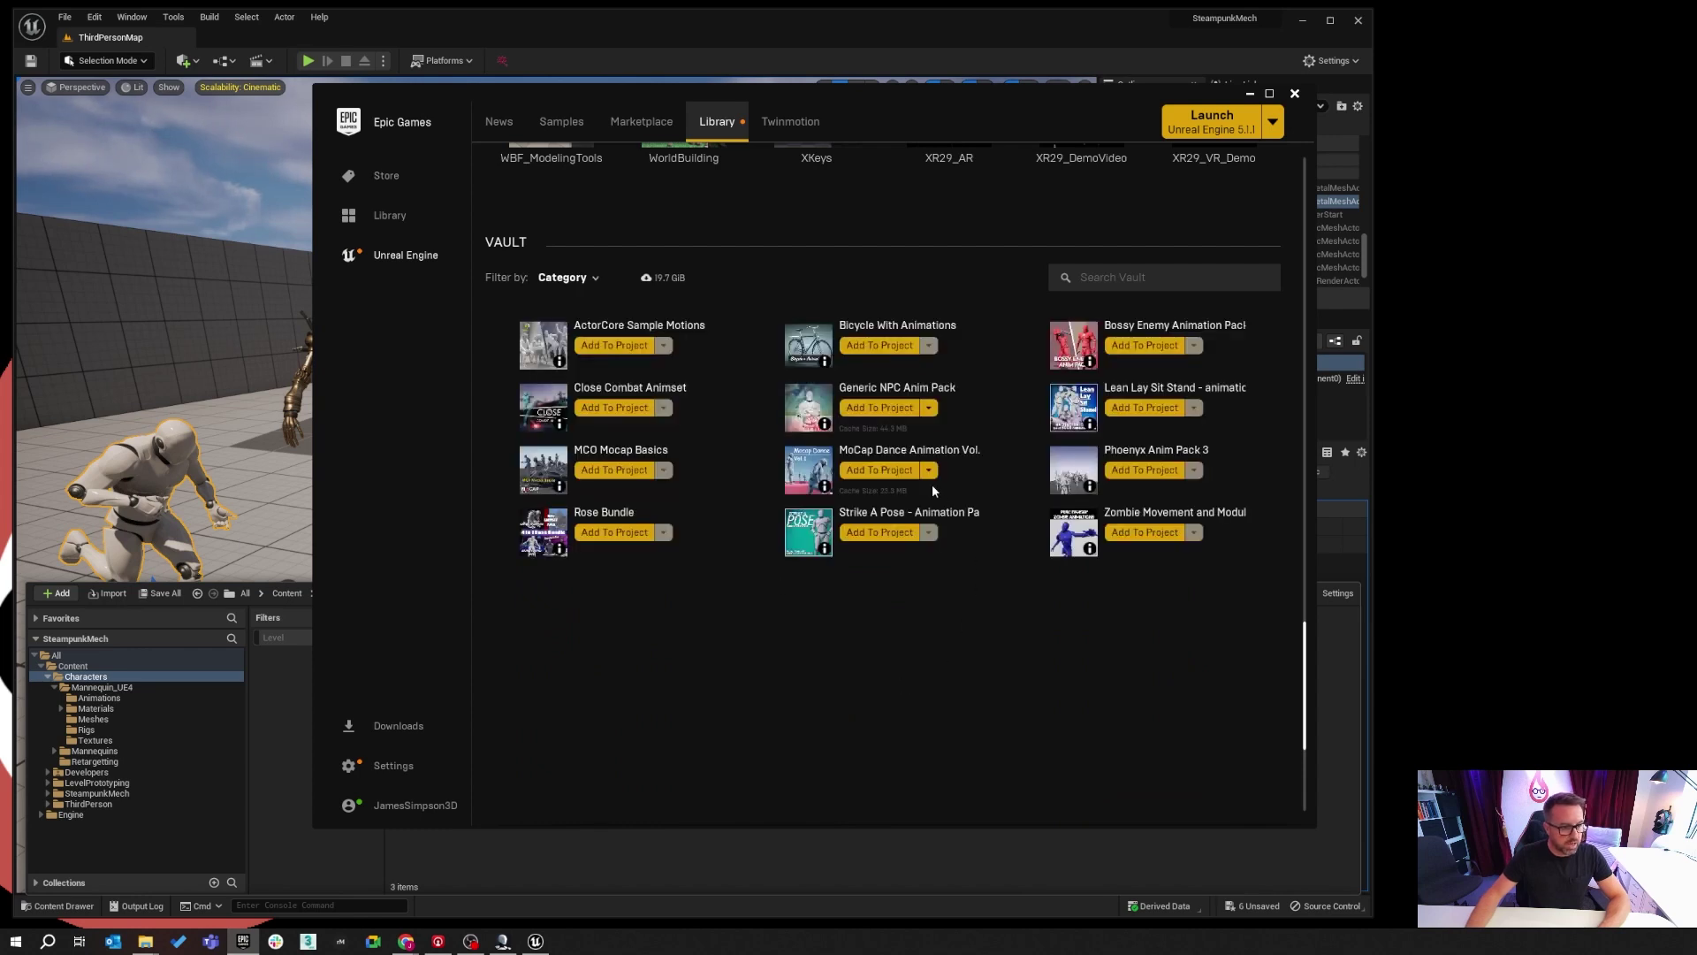
Add the Generic NPC Anim Pack to the SteampunkMech project and return to the Unreal Editor.
{"action": "left_click", "coordinate": [871, 409]}
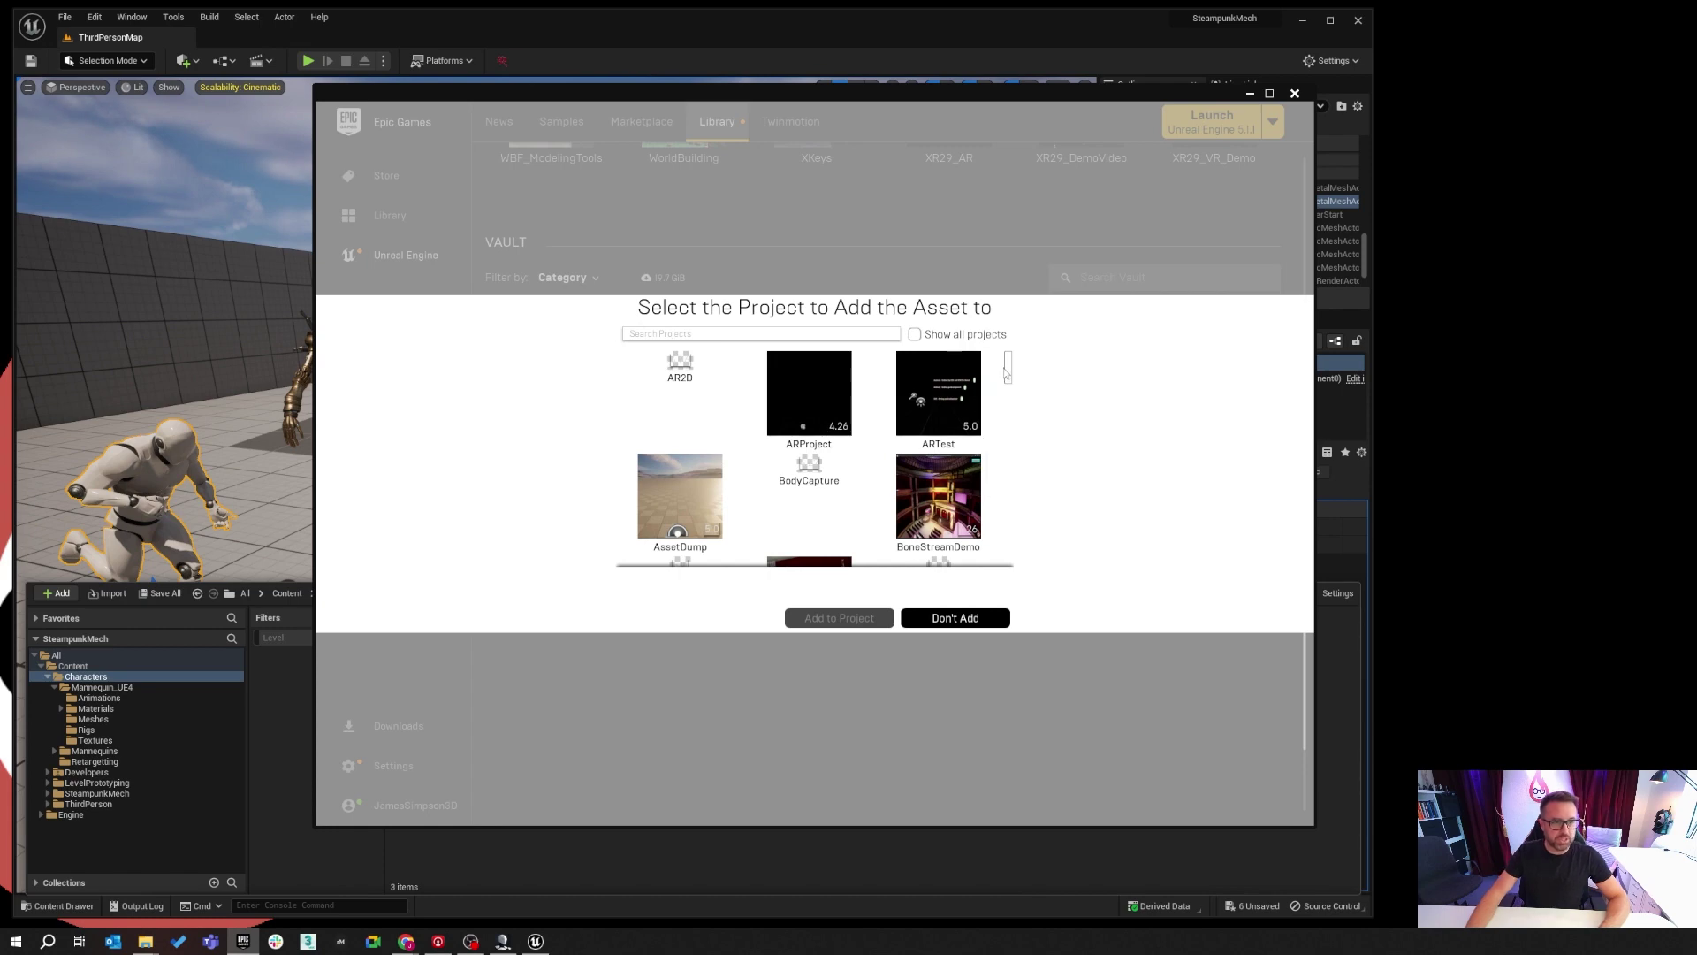
{"action": "left_click_drag", "start_coordinate": [1014, 371], "coordinate": [1002, 522]}
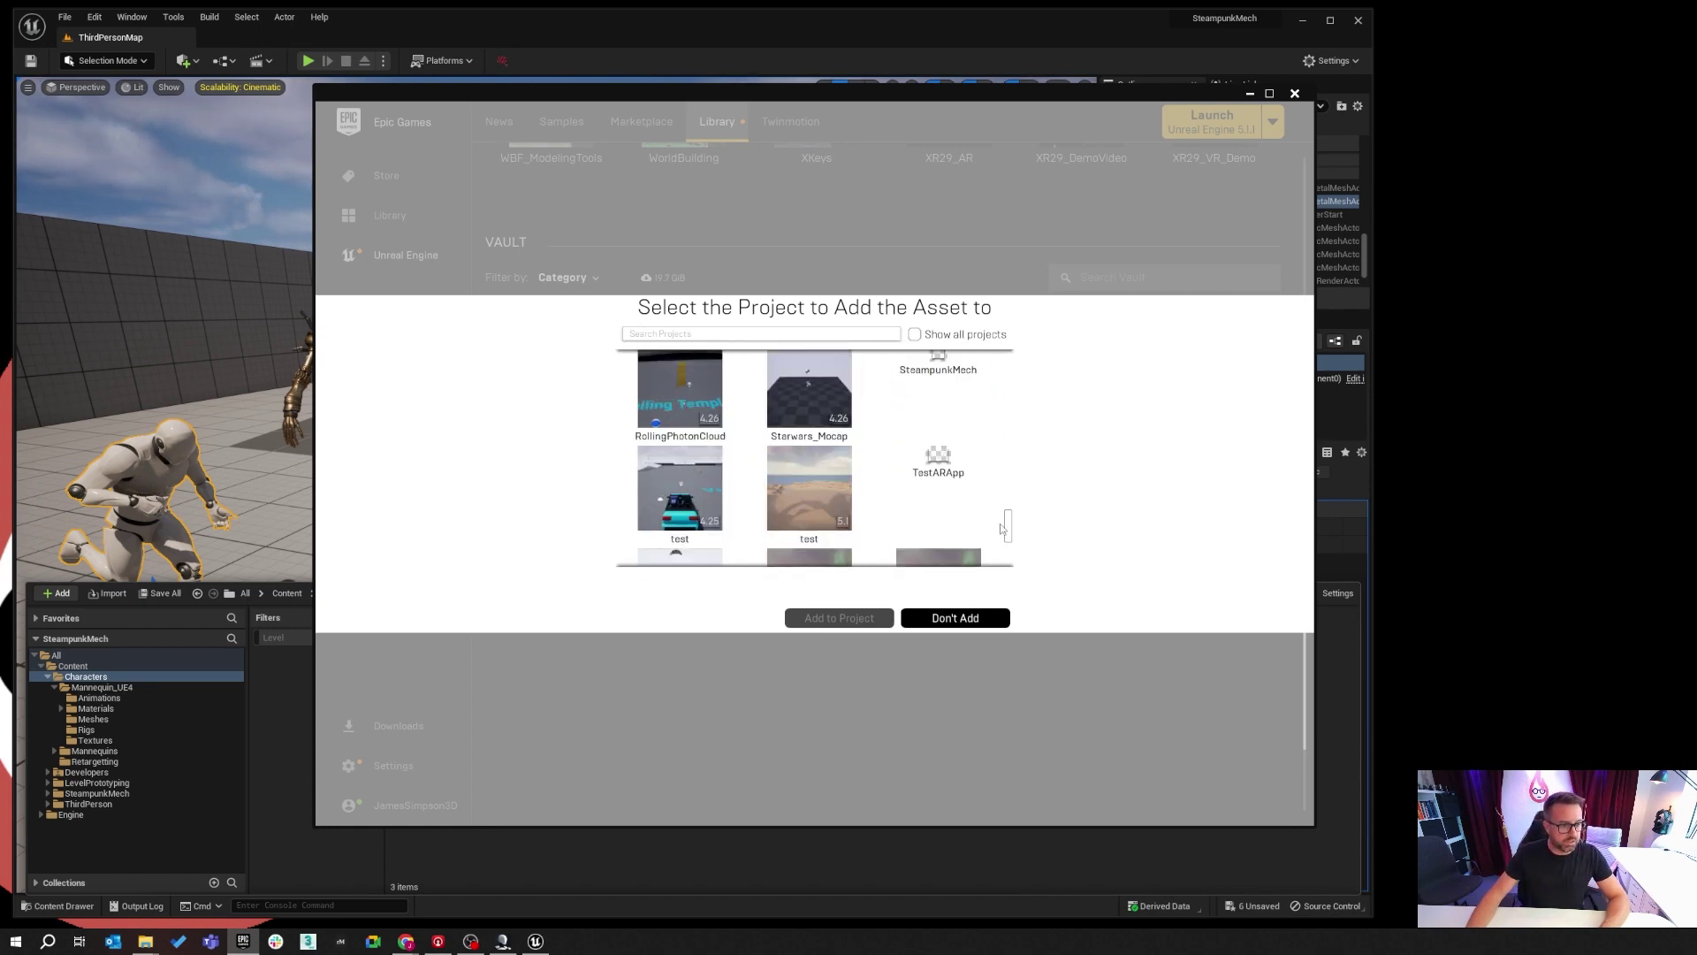
{"action": "left_click", "coordinate": [862, 619]}
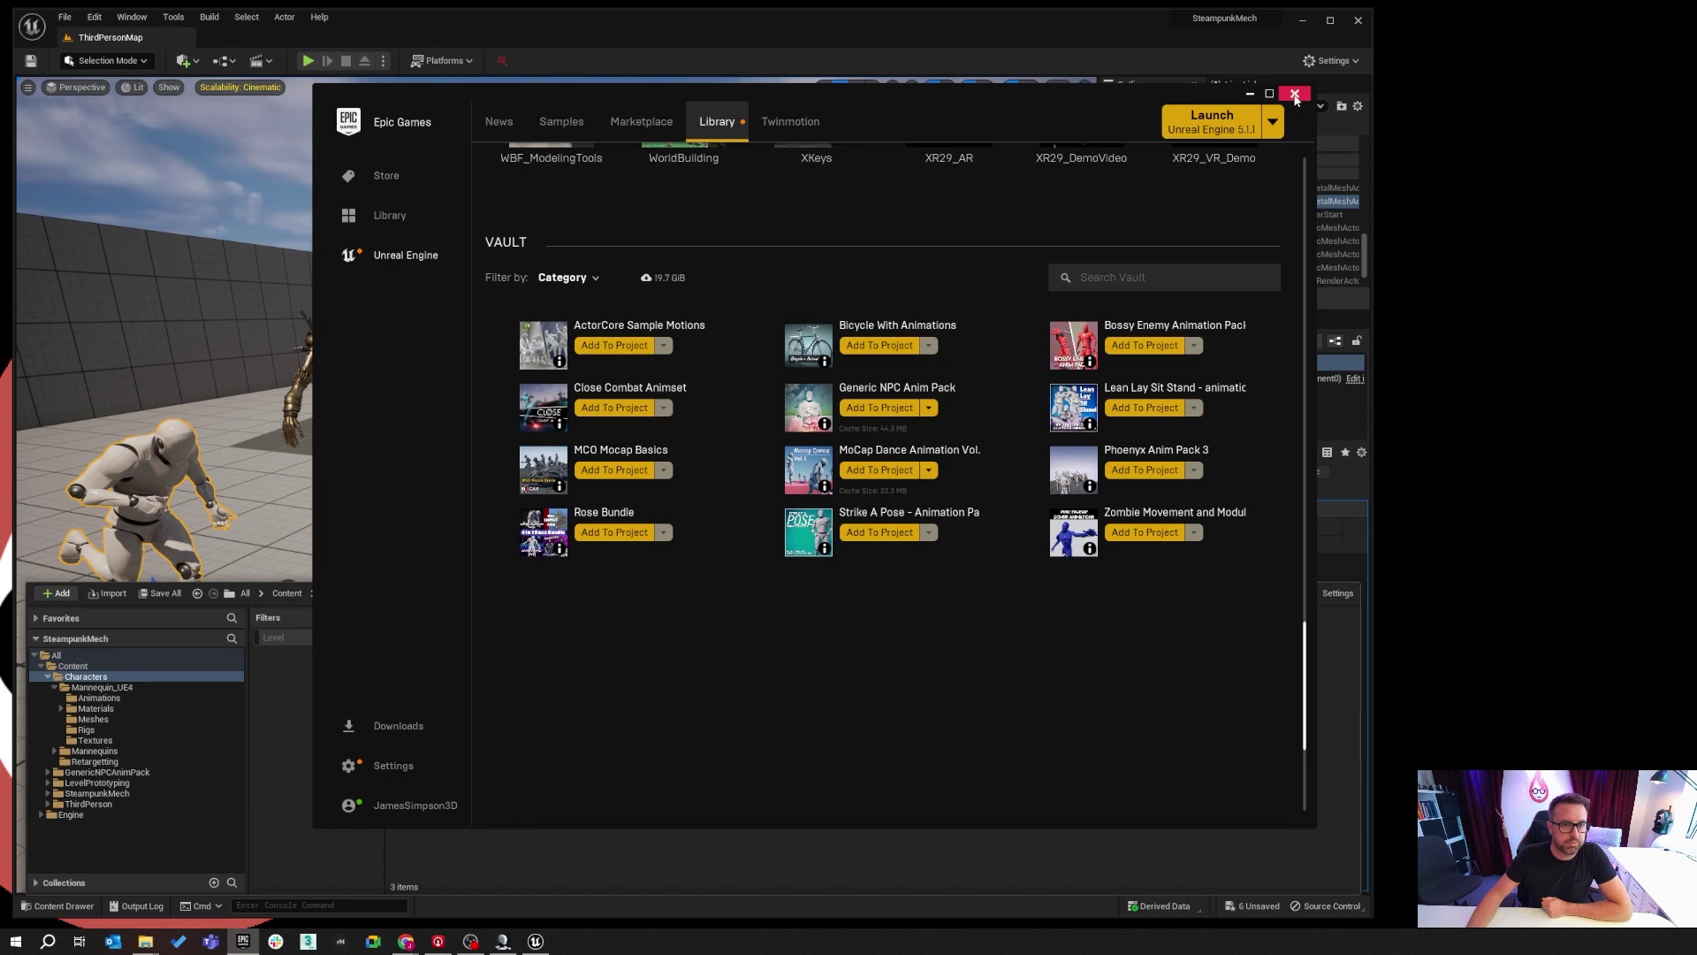
{"action": "left_click", "coordinate": [1247, 93]}
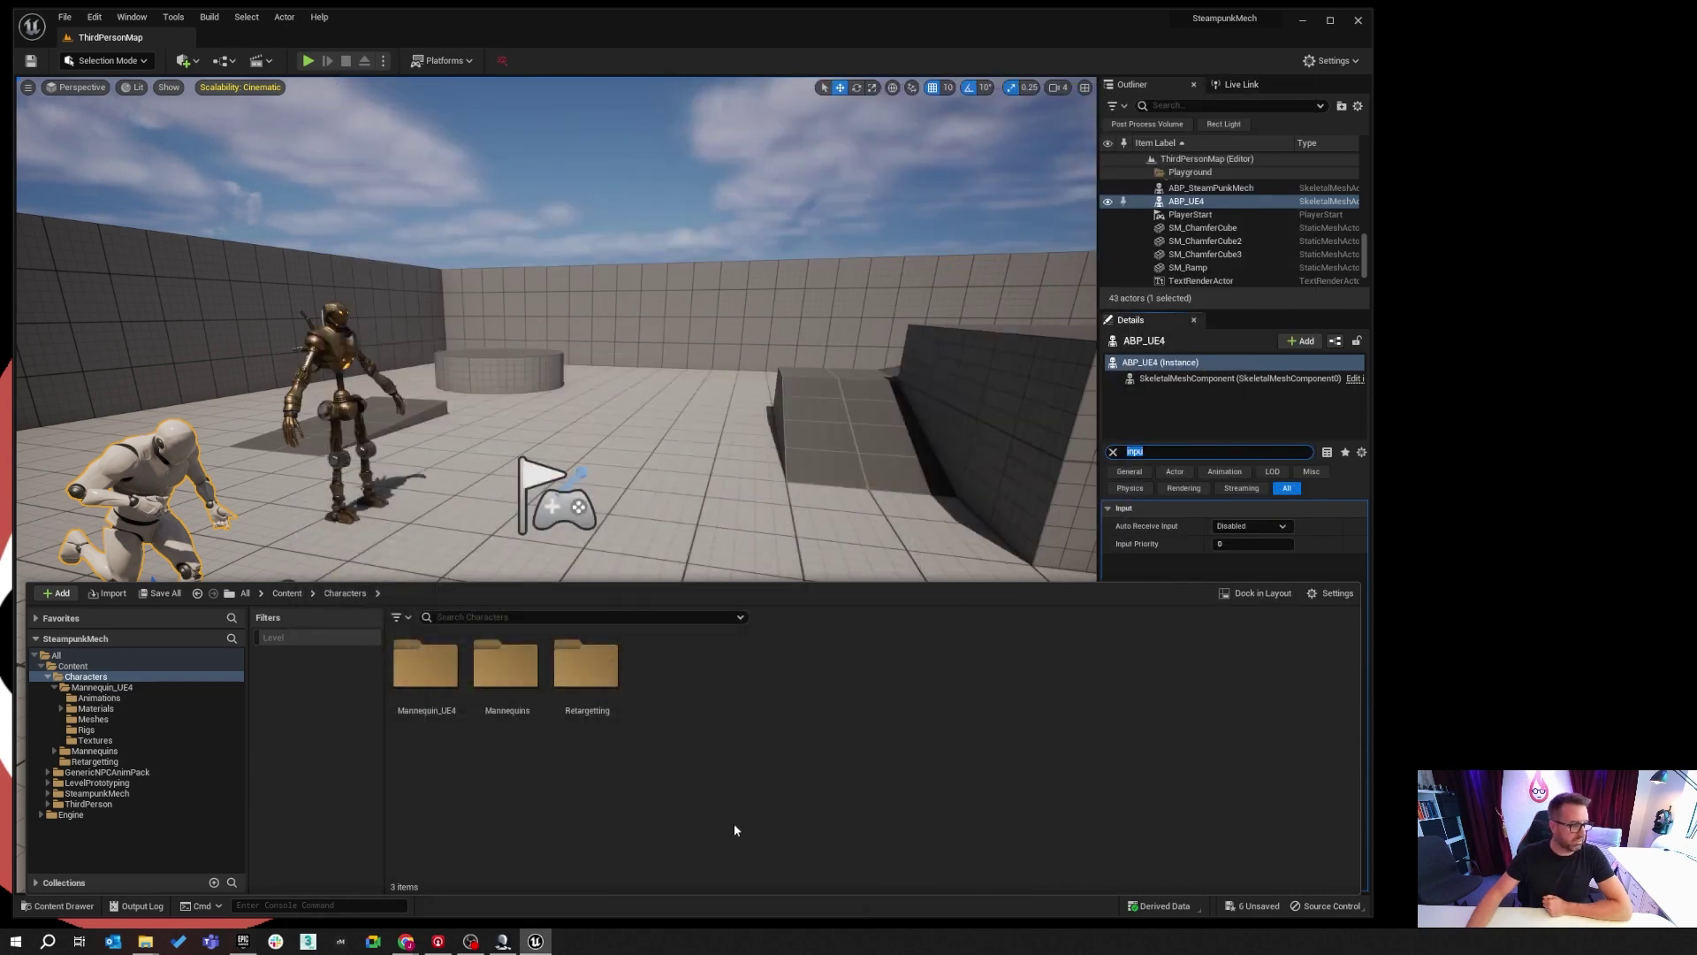
Examine the animation sequences in GenericNPCAnimPack/Animations and the SK_Mannequin skeletal mesh in the pack's Character/Mesh folder.
{"action": "left_click", "coordinate": [286, 593]}
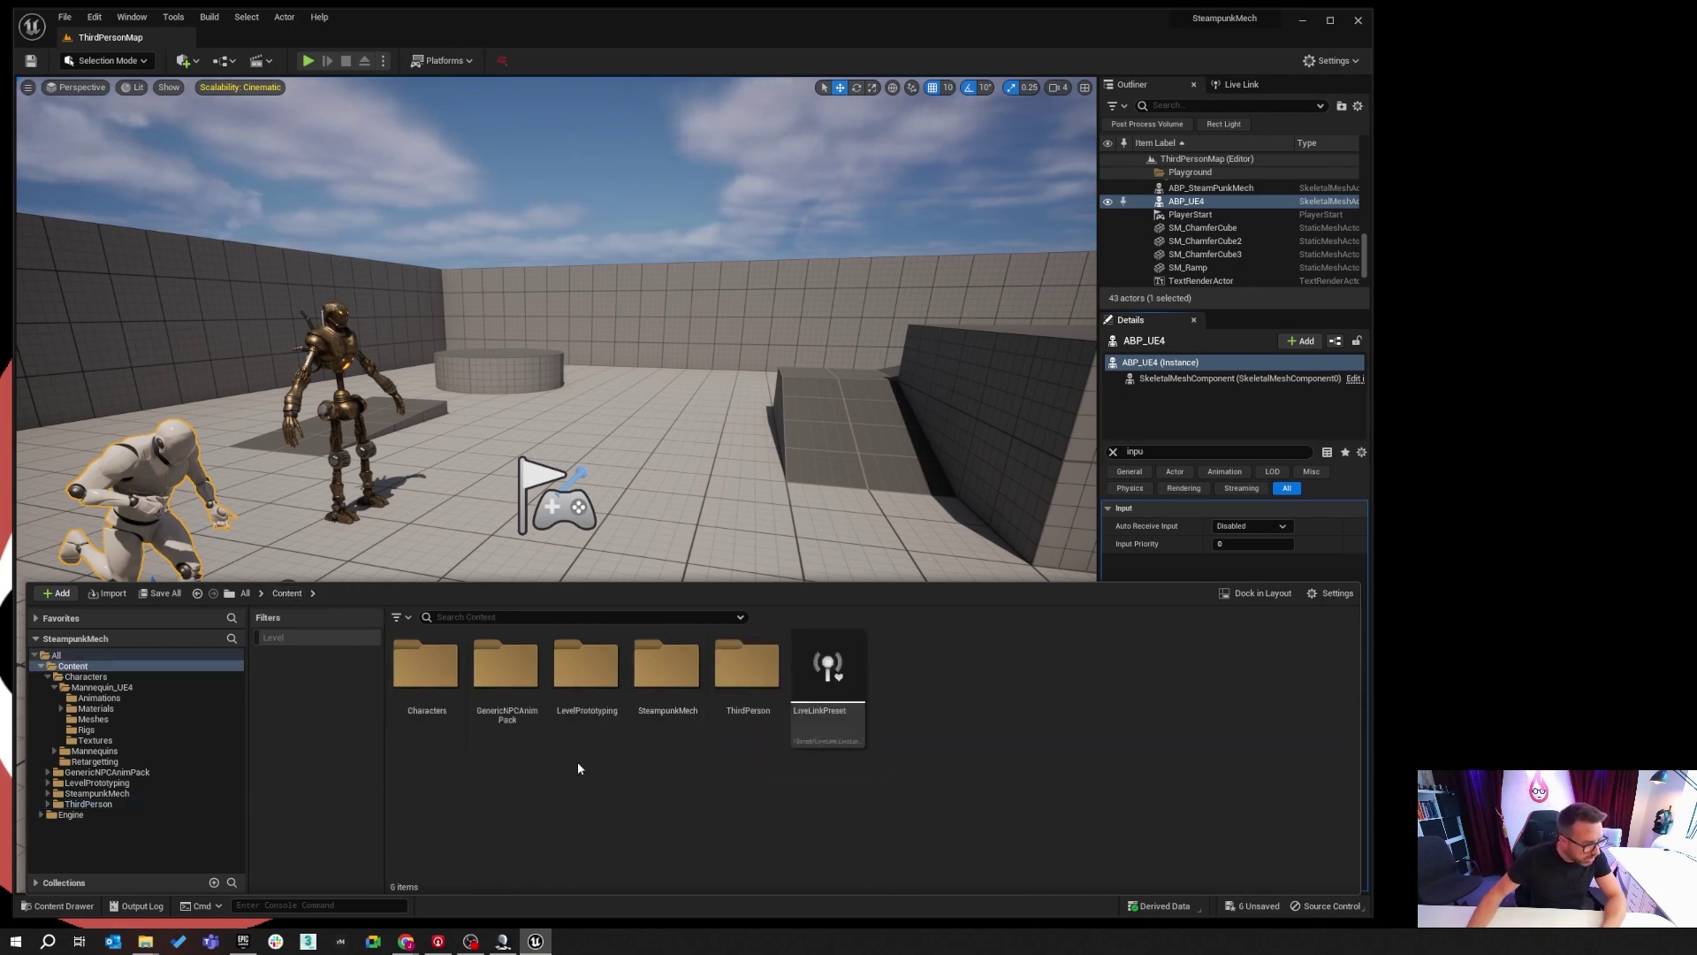
{"action": "double_click", "coordinate": [504, 659]}
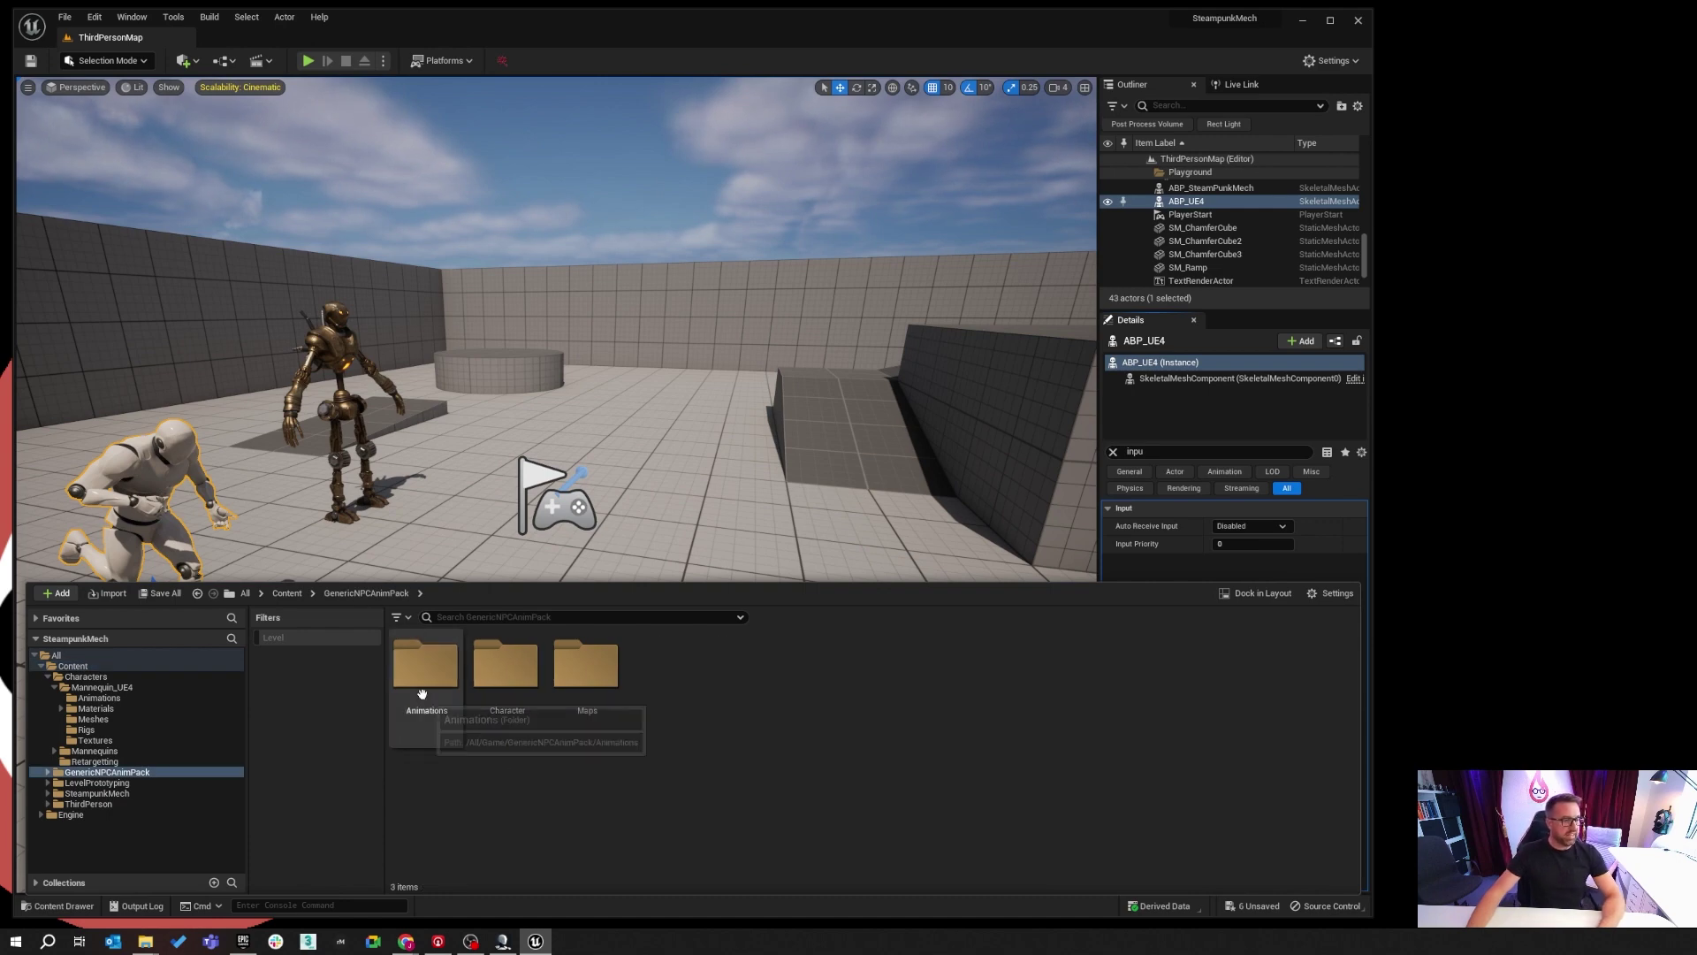
{"action": "double_click", "coordinate": [426, 663]}
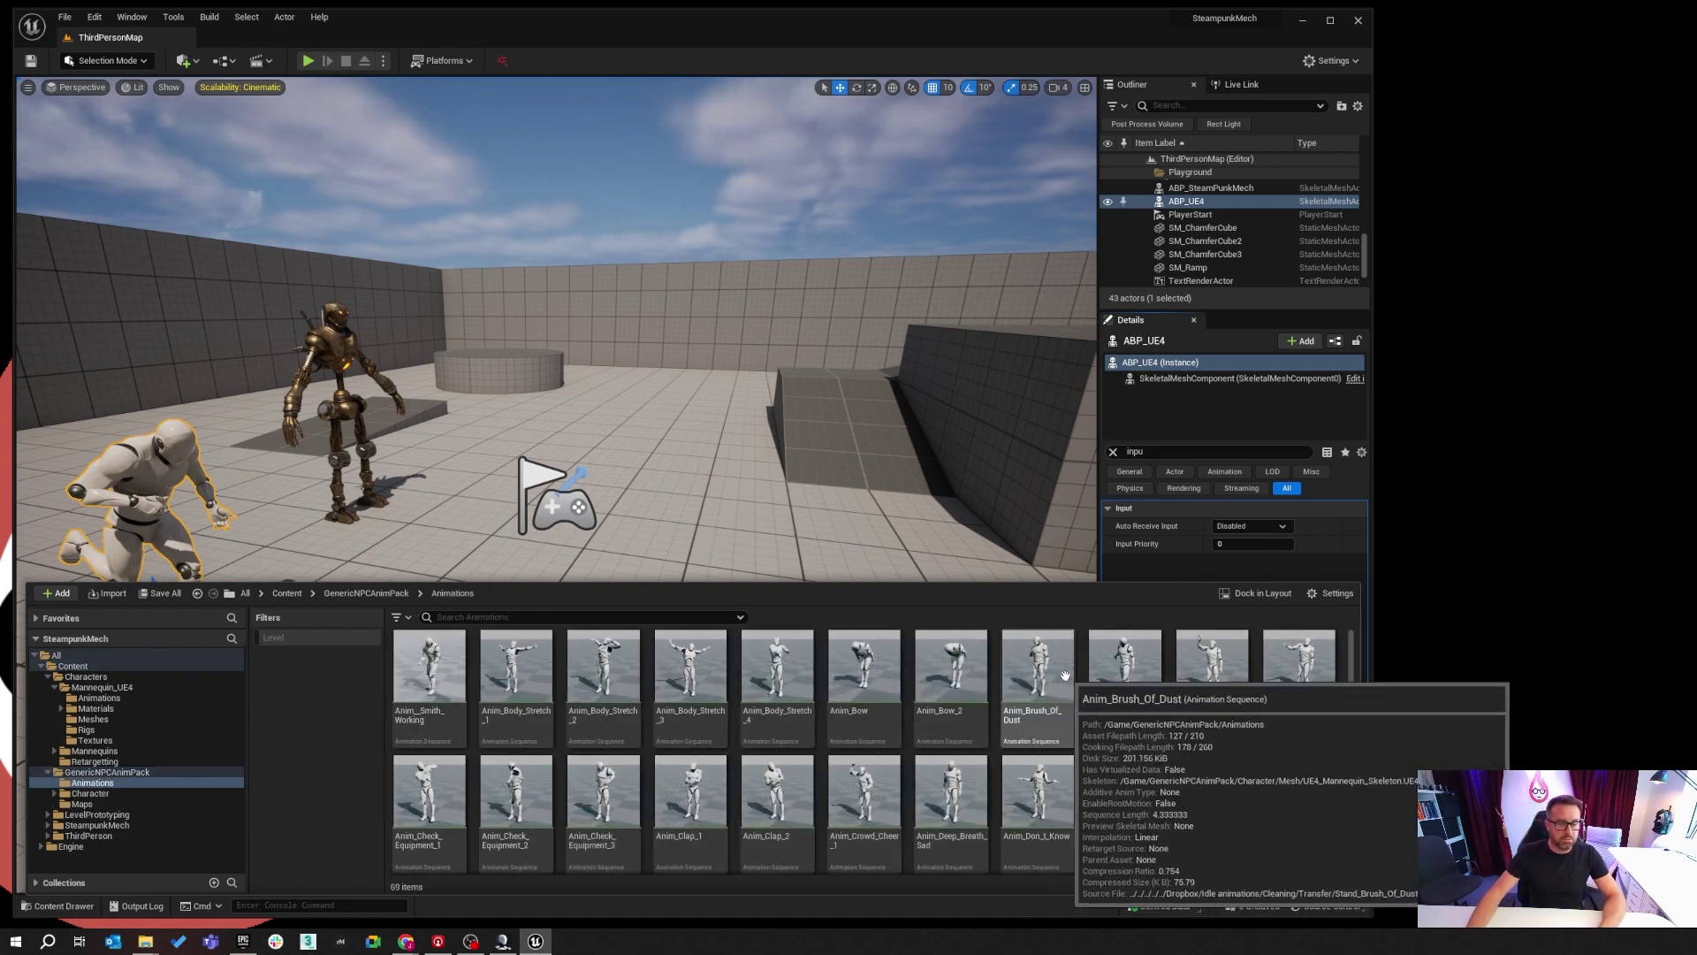
{"action": "left_click", "coordinate": [394, 594]}
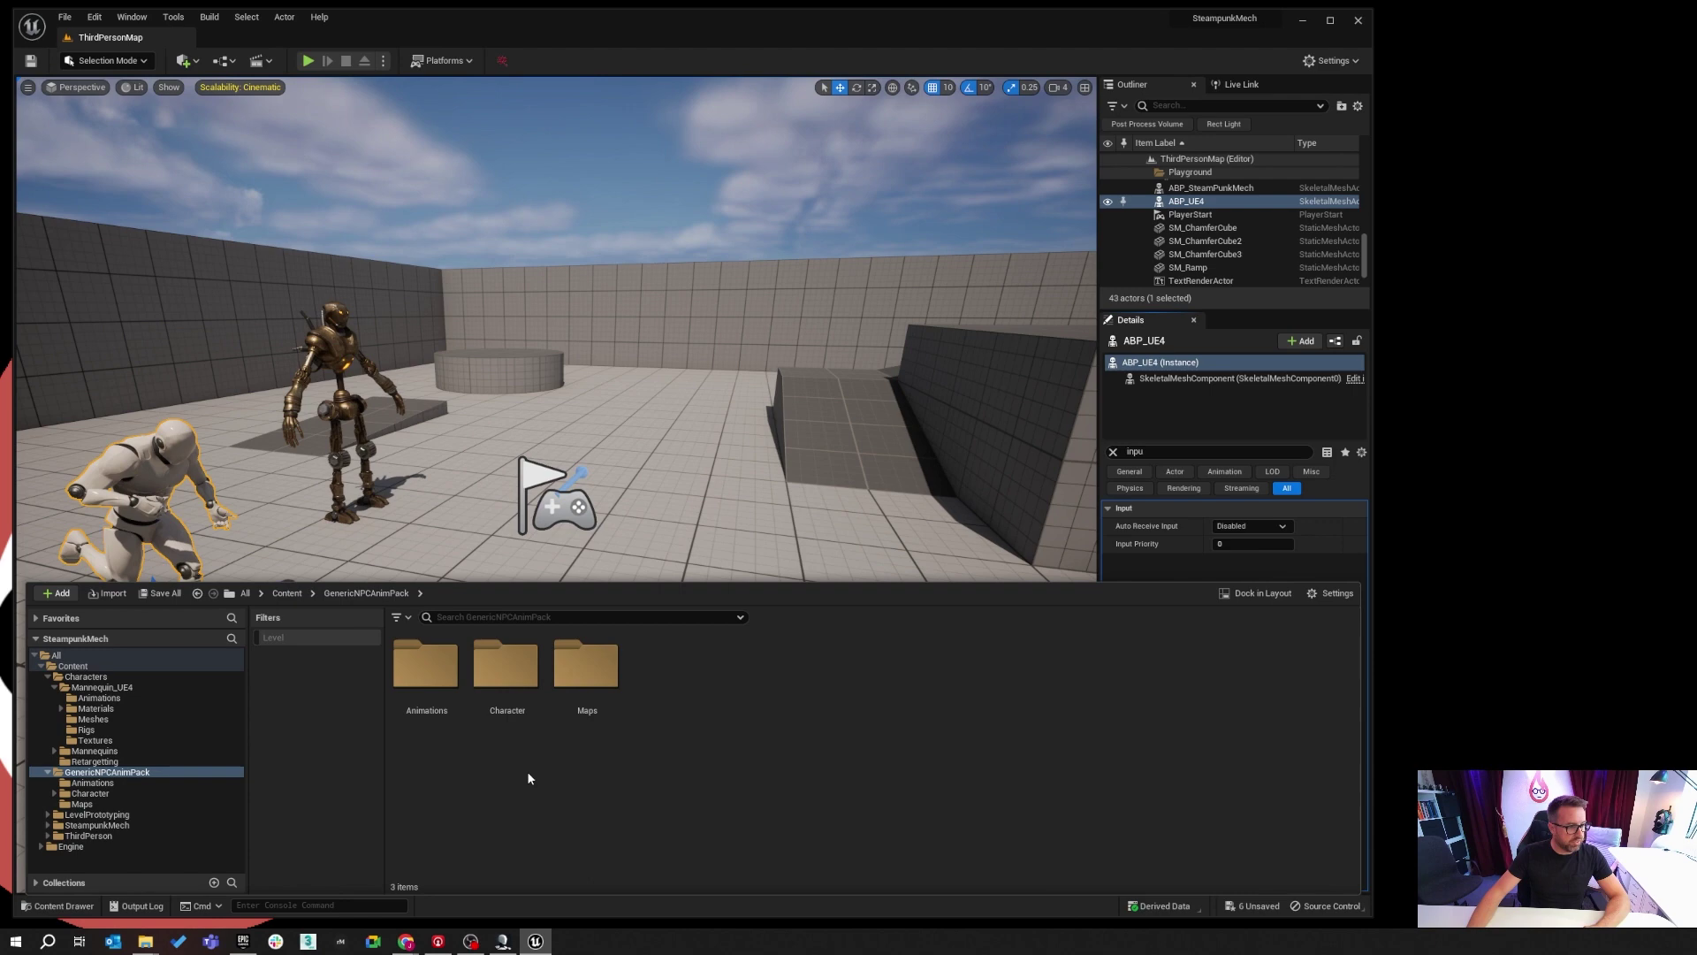
{"action": "double_click", "coordinate": [506, 672]}
{"action": "left_click", "coordinate": [505, 679]}
{"action": "double_click", "coordinate": [505, 679]}
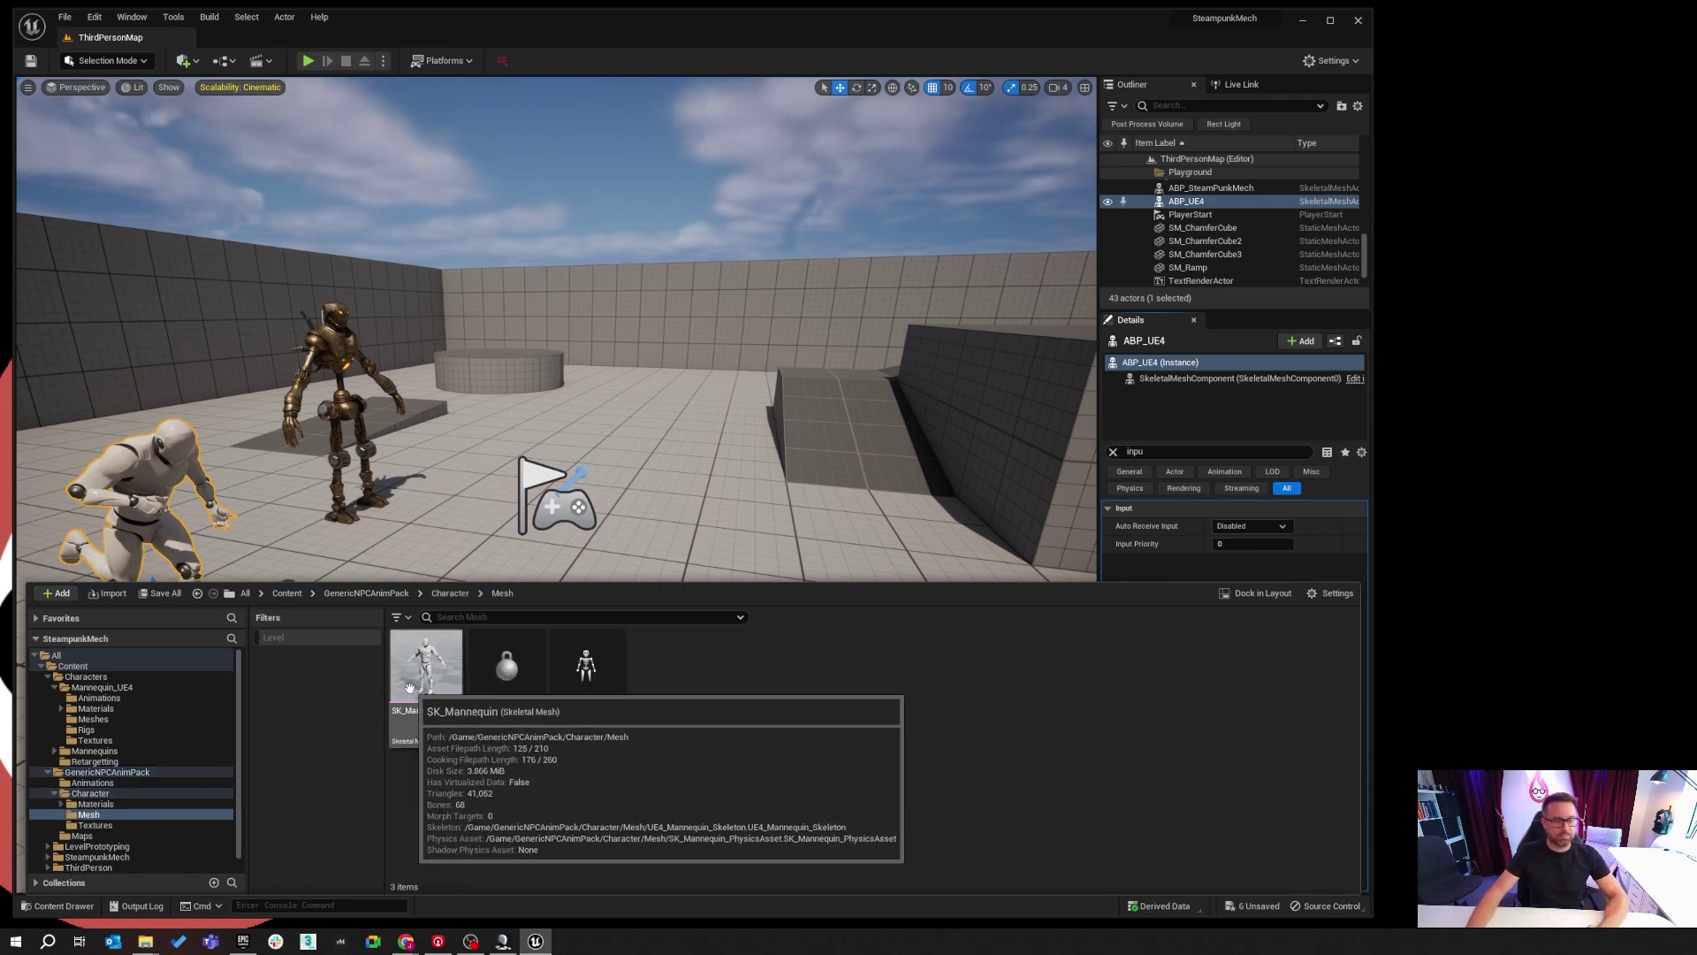
{"action": "left_click", "coordinate": [157, 477]}
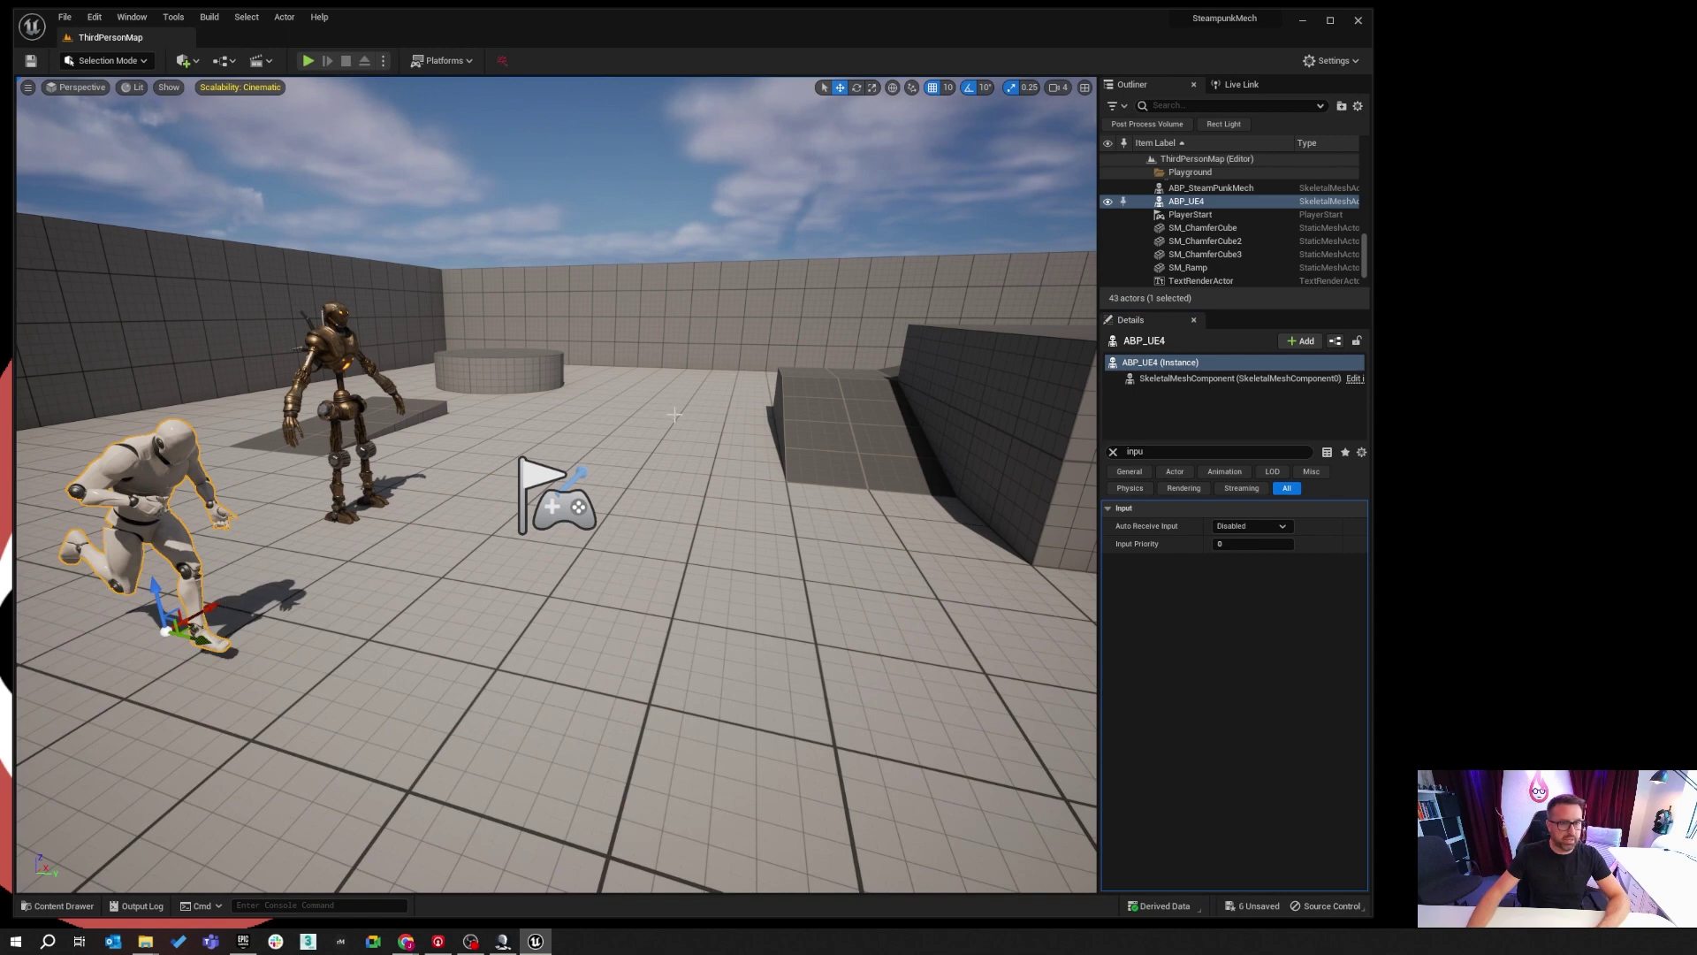
Open the ABP_UE4 animation blueprint from the Characters/Retargetting folder and show the project's content inside its editor.
{"action": "left_click", "coordinate": [36, 907]}
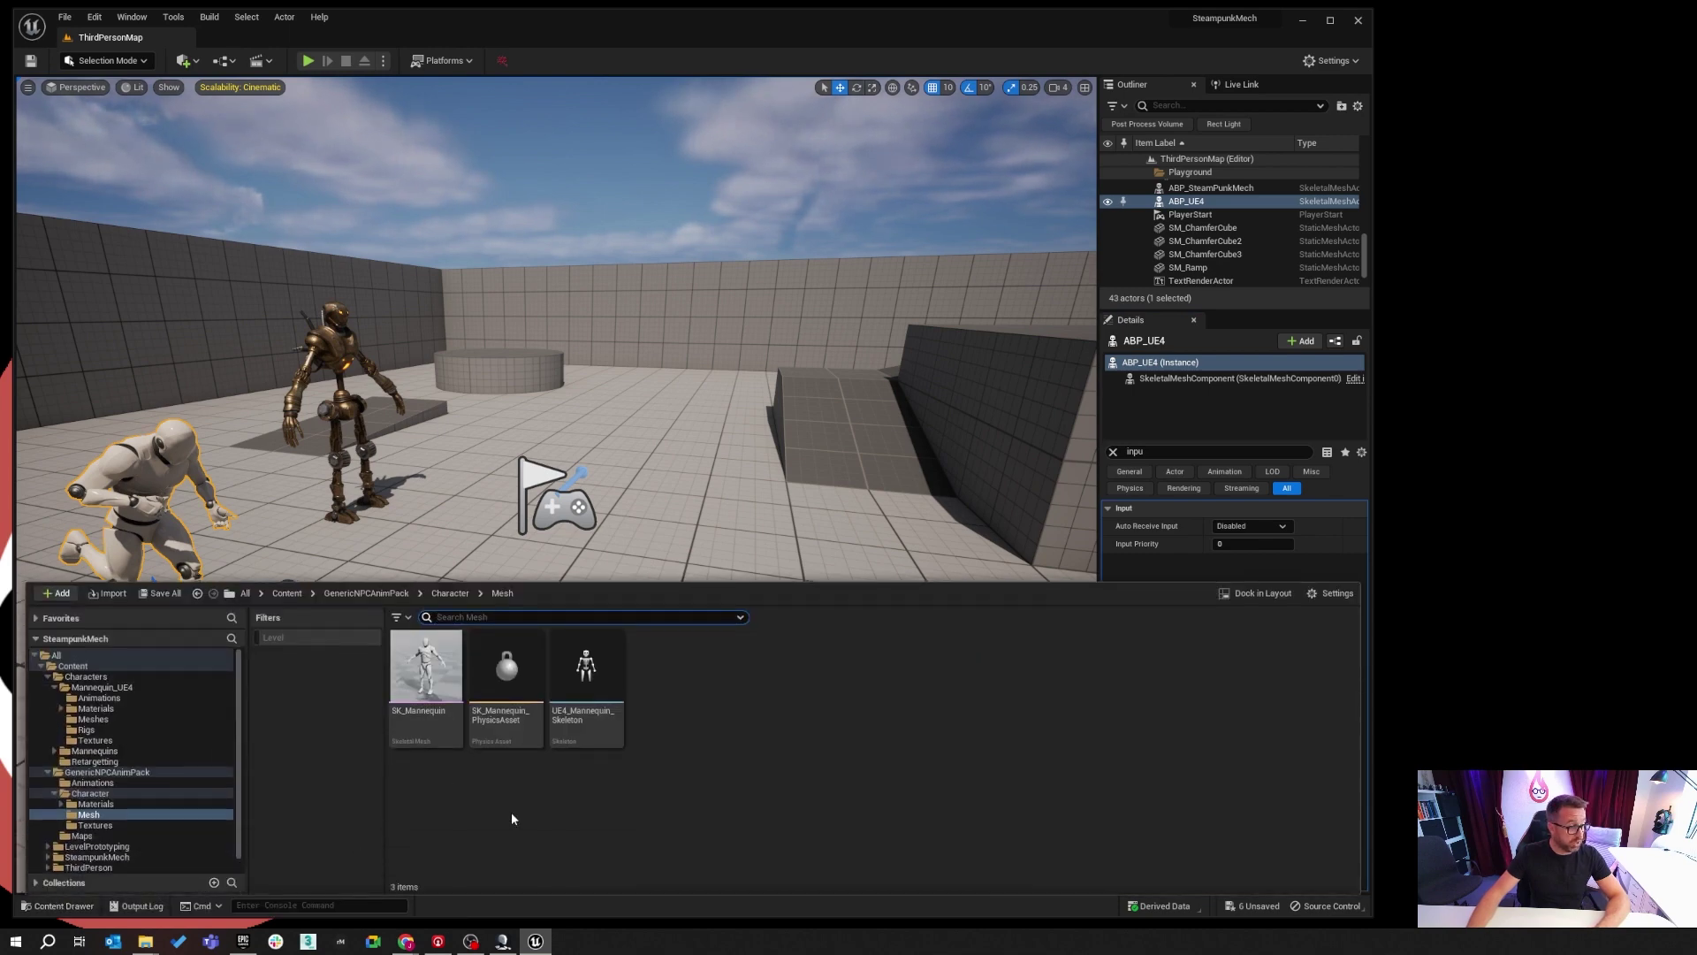
{"action": "left_click", "coordinate": [285, 593]}
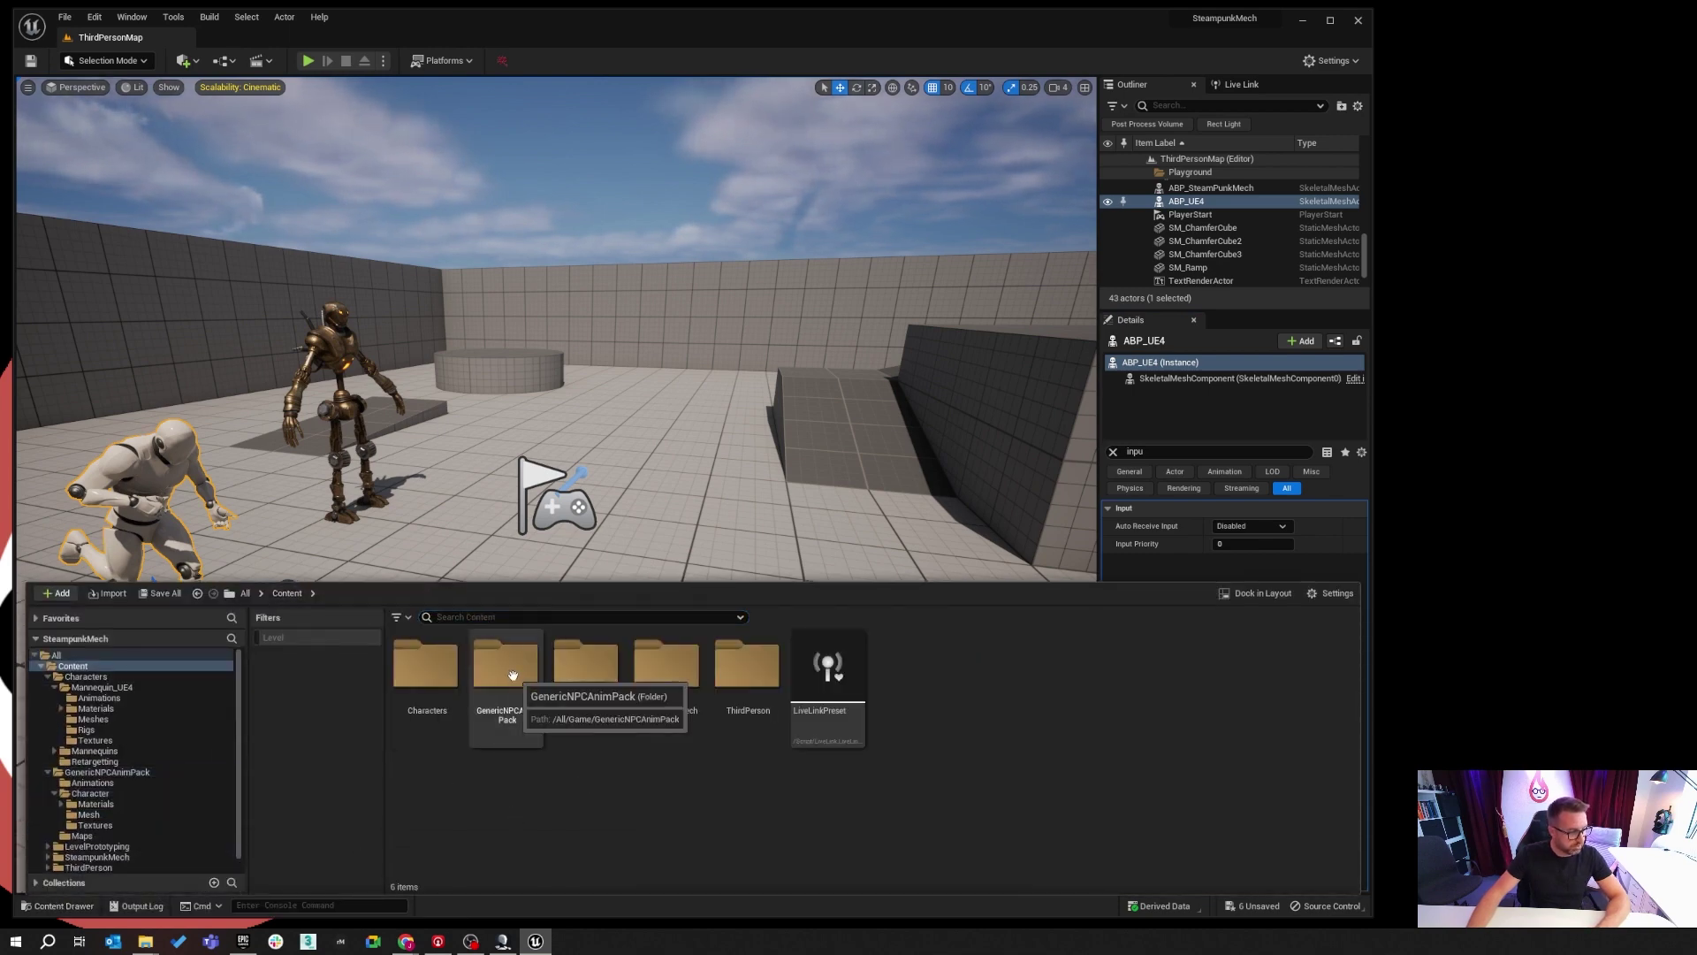
{"action": "double_click", "coordinate": [436, 675]}
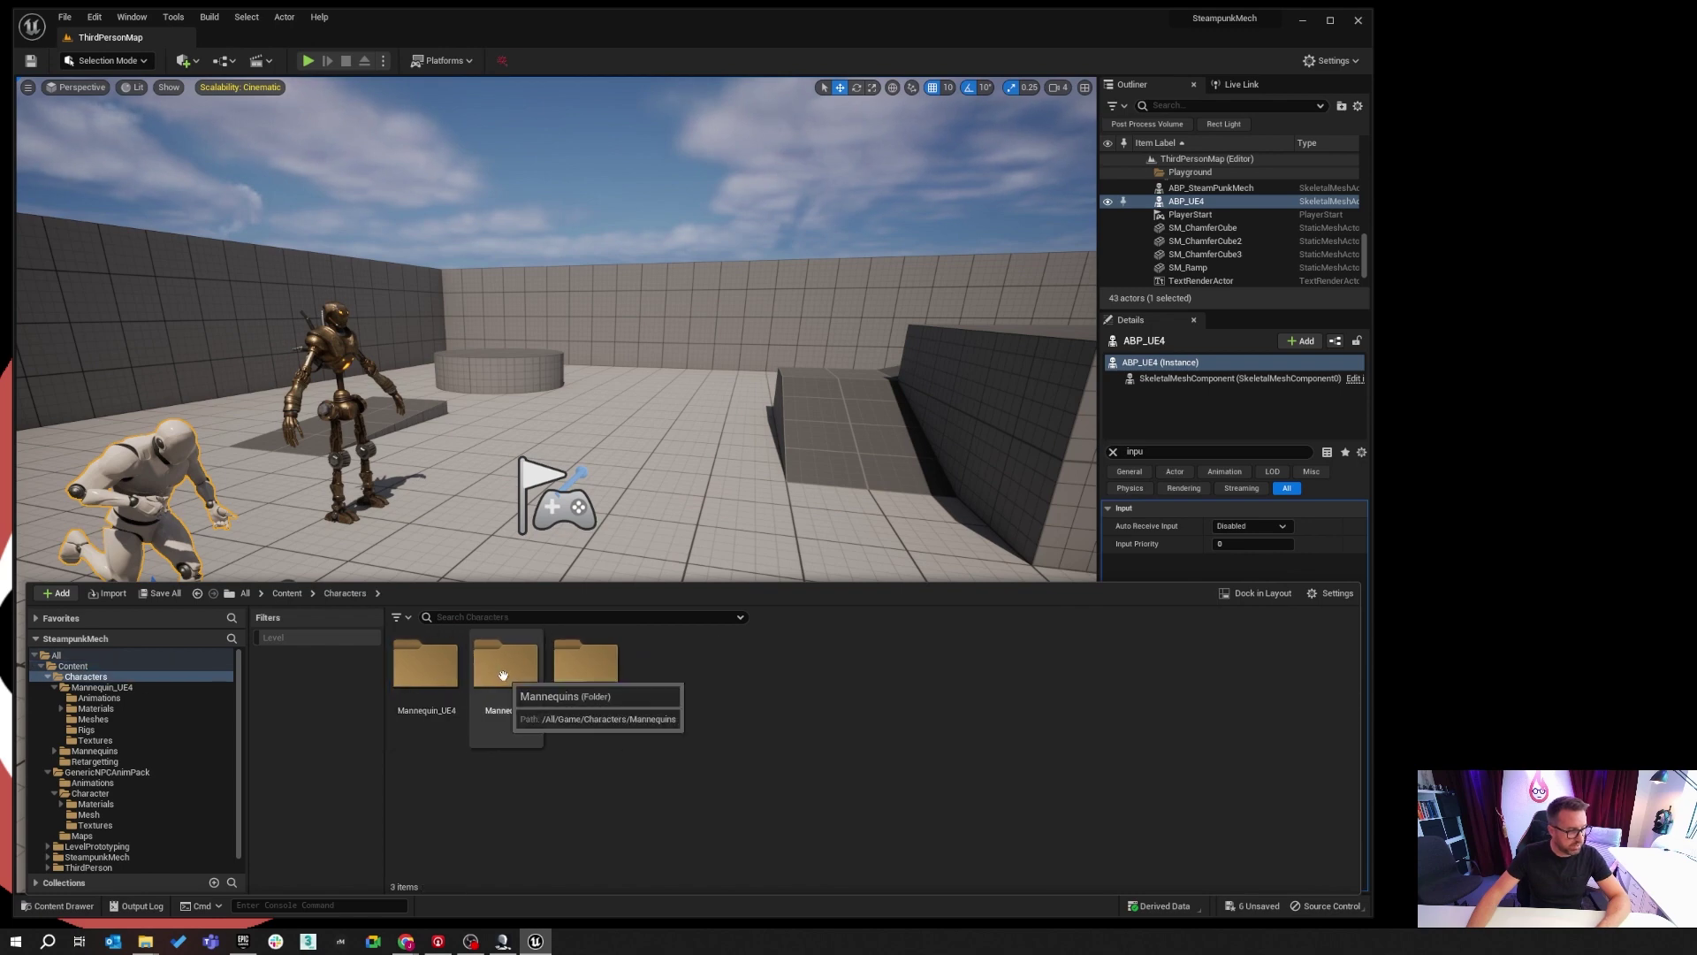
{"action": "left_click", "coordinate": [287, 593]}
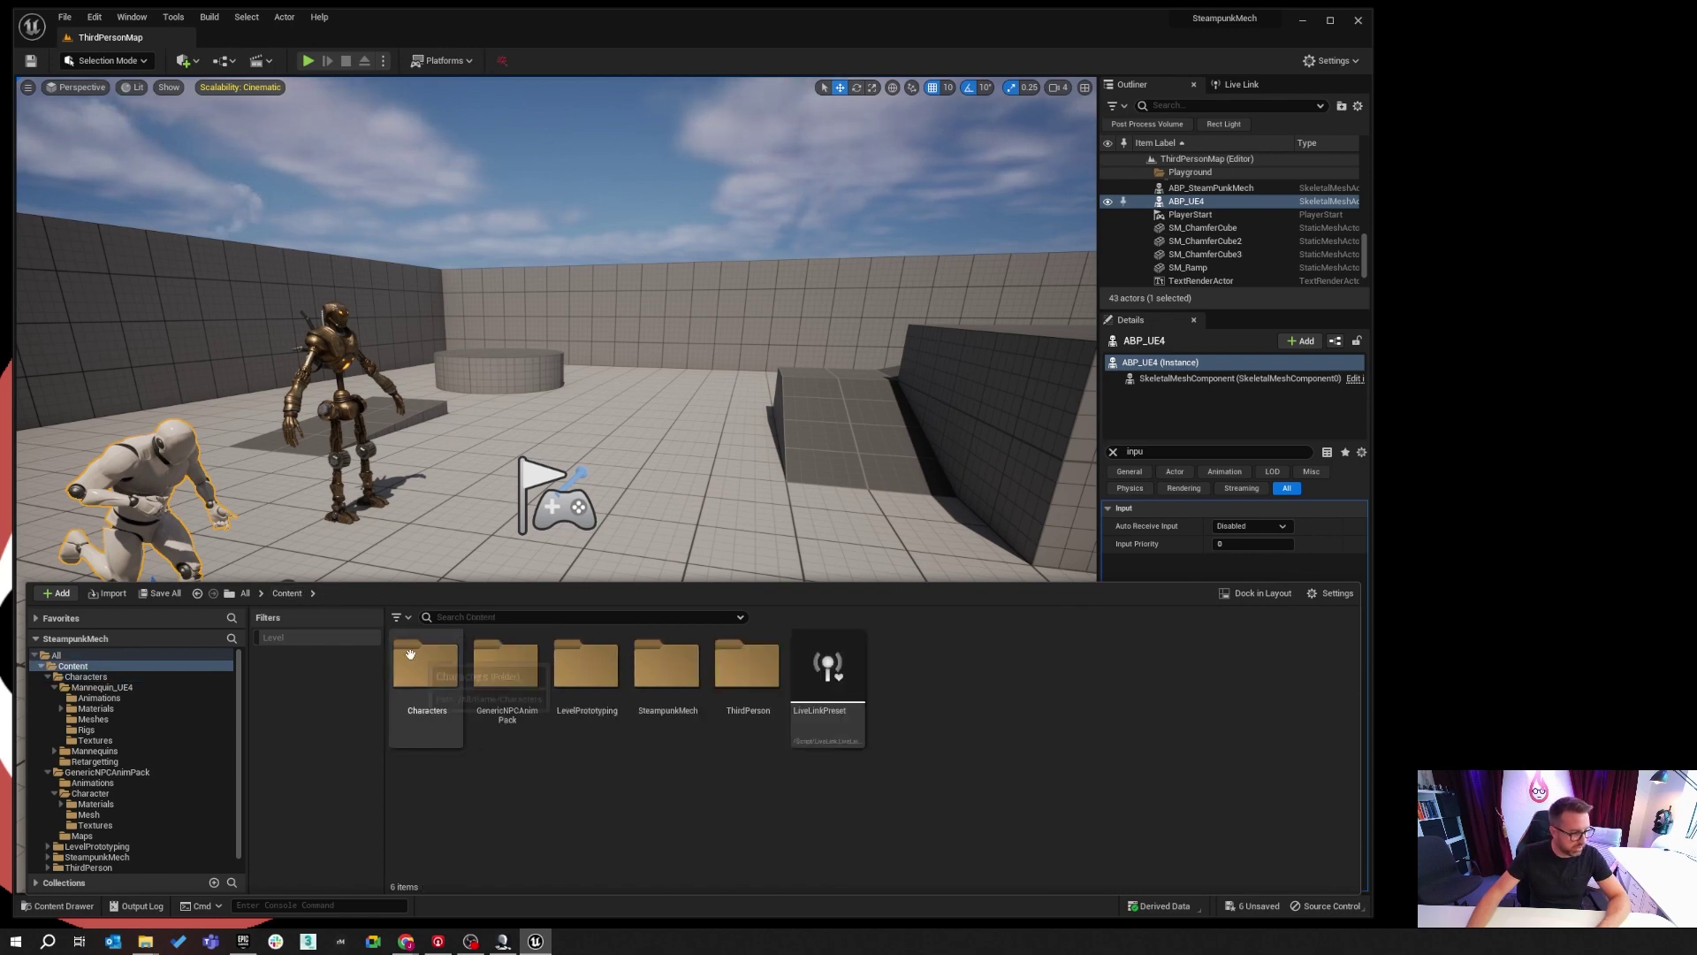
{"action": "double_click", "coordinate": [425, 664]}
{"action": "double_click", "coordinate": [586, 664]}
{"action": "left_click", "coordinate": [502, 668]}
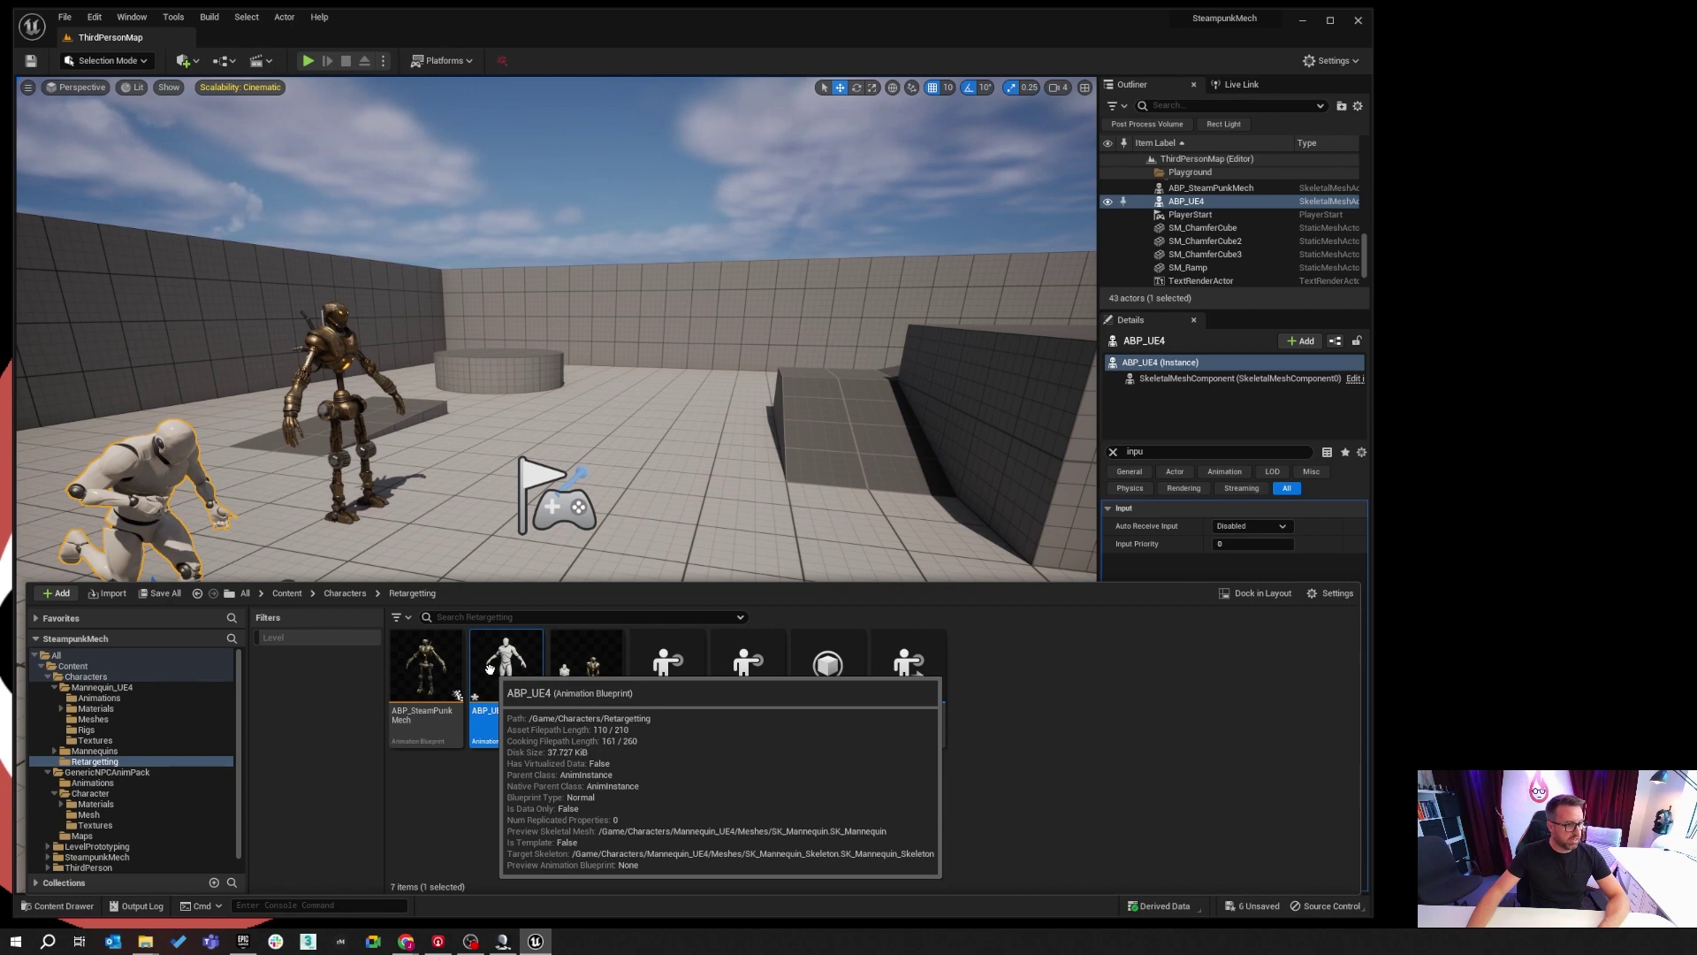
{"action": "double_click", "coordinate": [524, 692]}
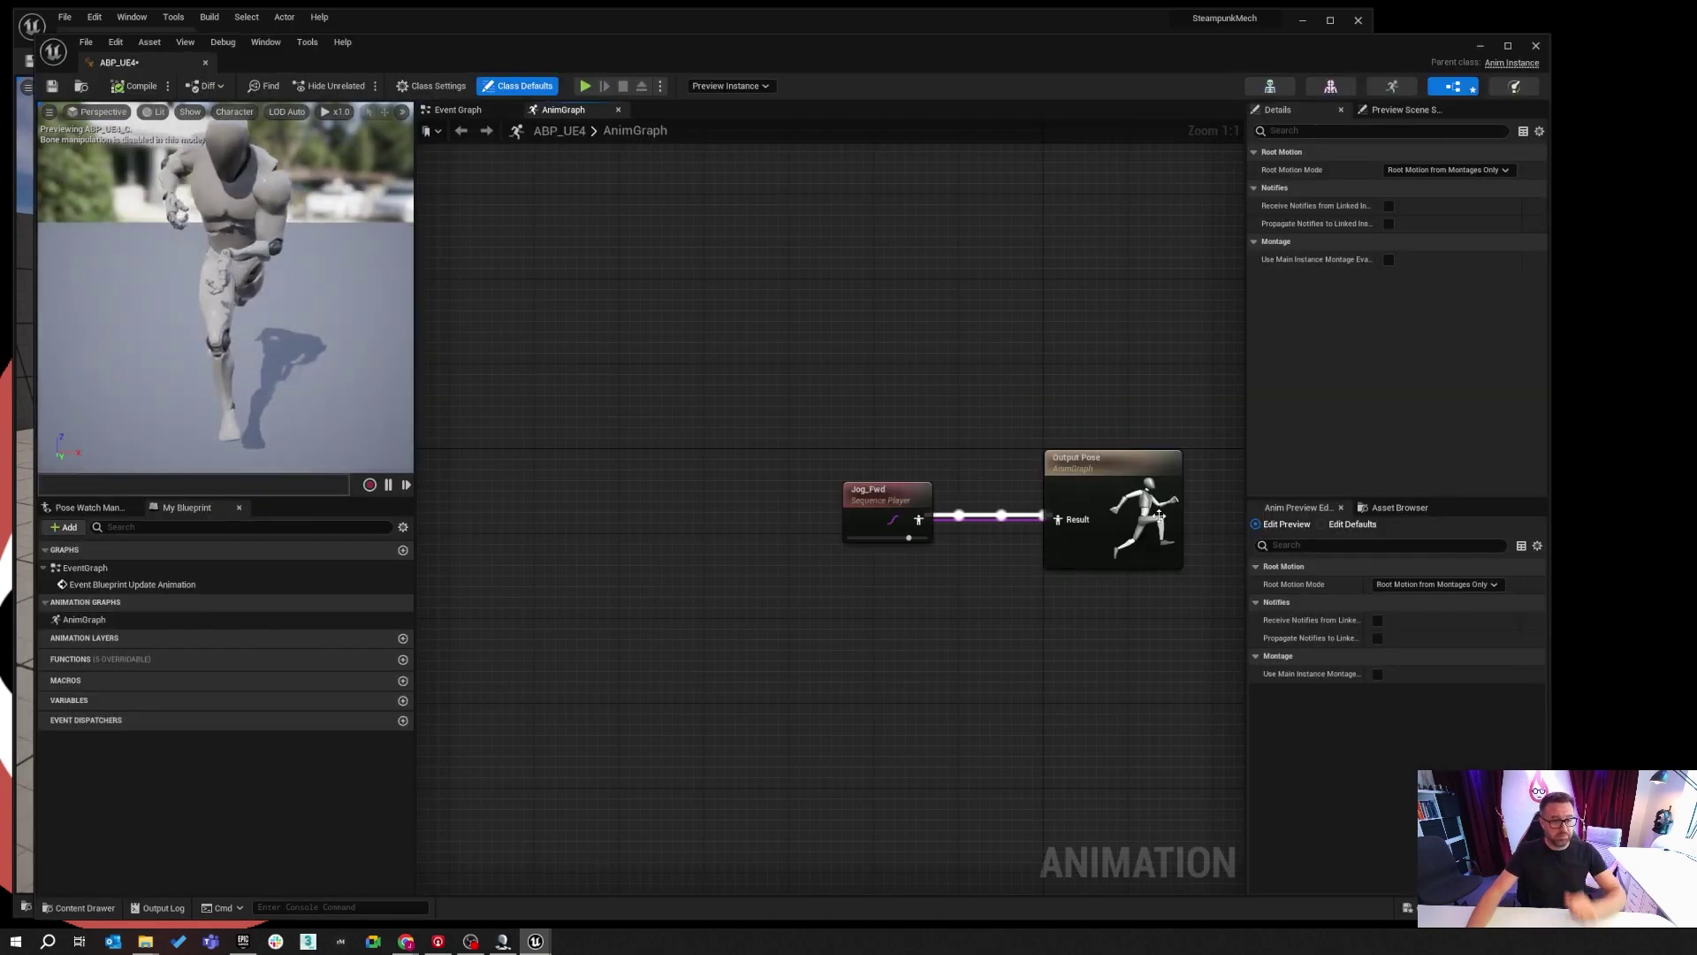
{"action": "left_click", "coordinate": [88, 907]}
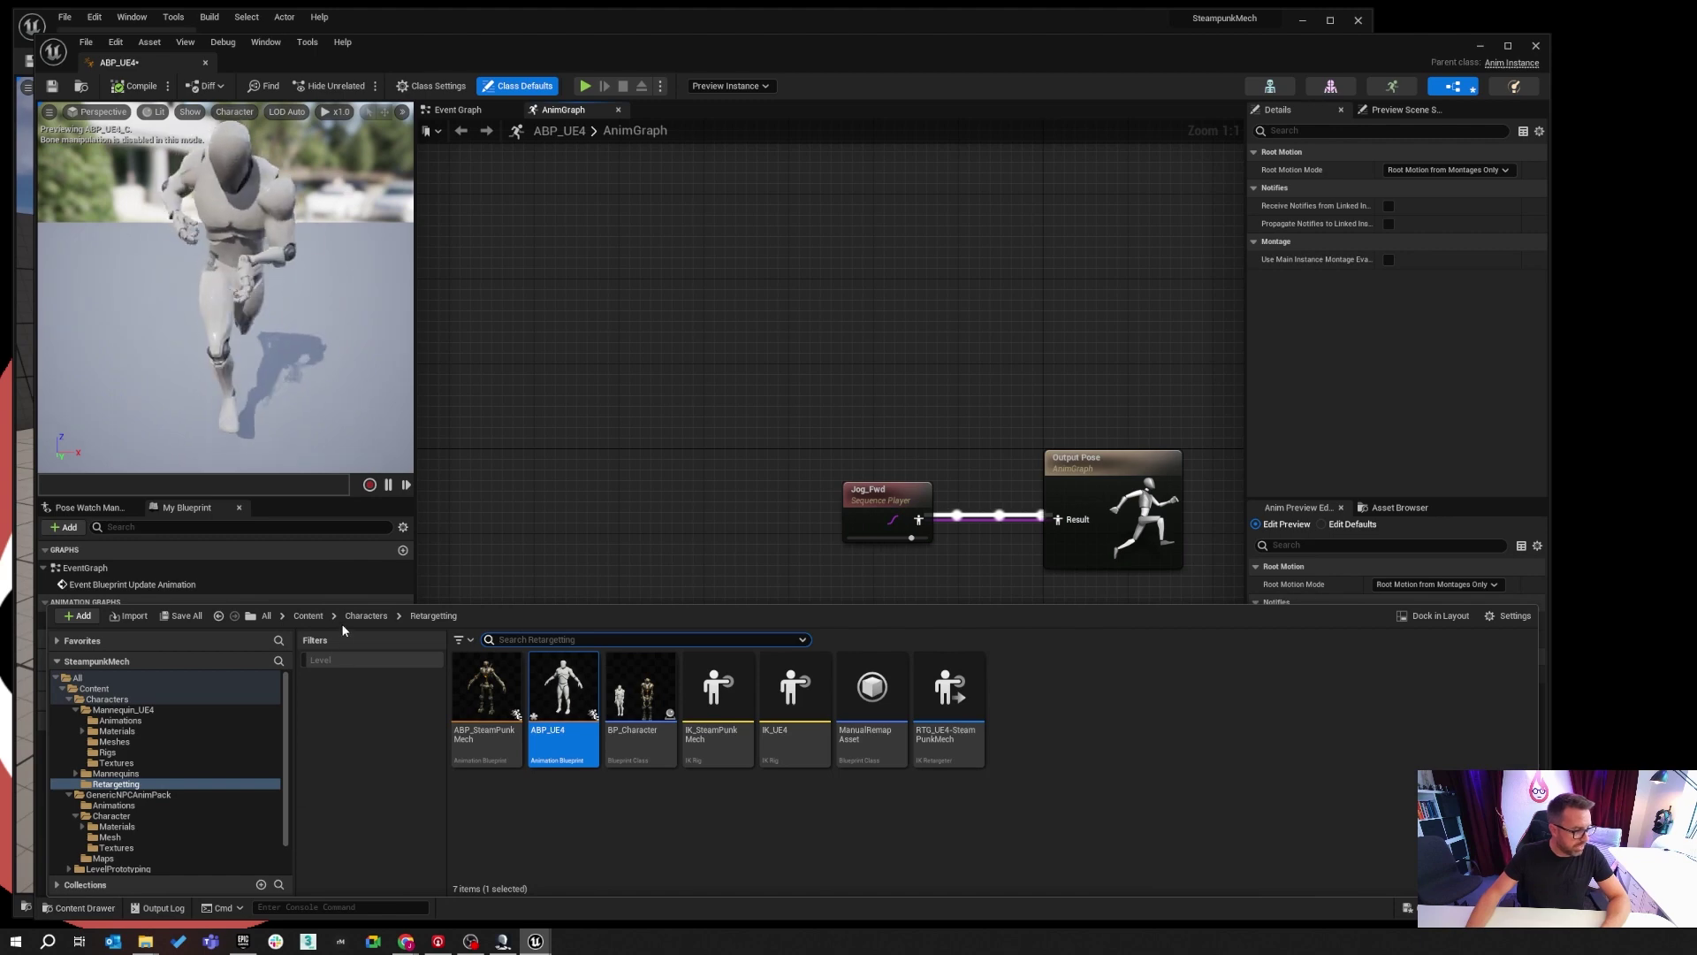
Try to add Anim_Body_Stretch_2 from GenericNPCAnimPack/Animations to ABP_UE4's AnimGraph.
{"action": "left_click", "coordinate": [308, 616]}
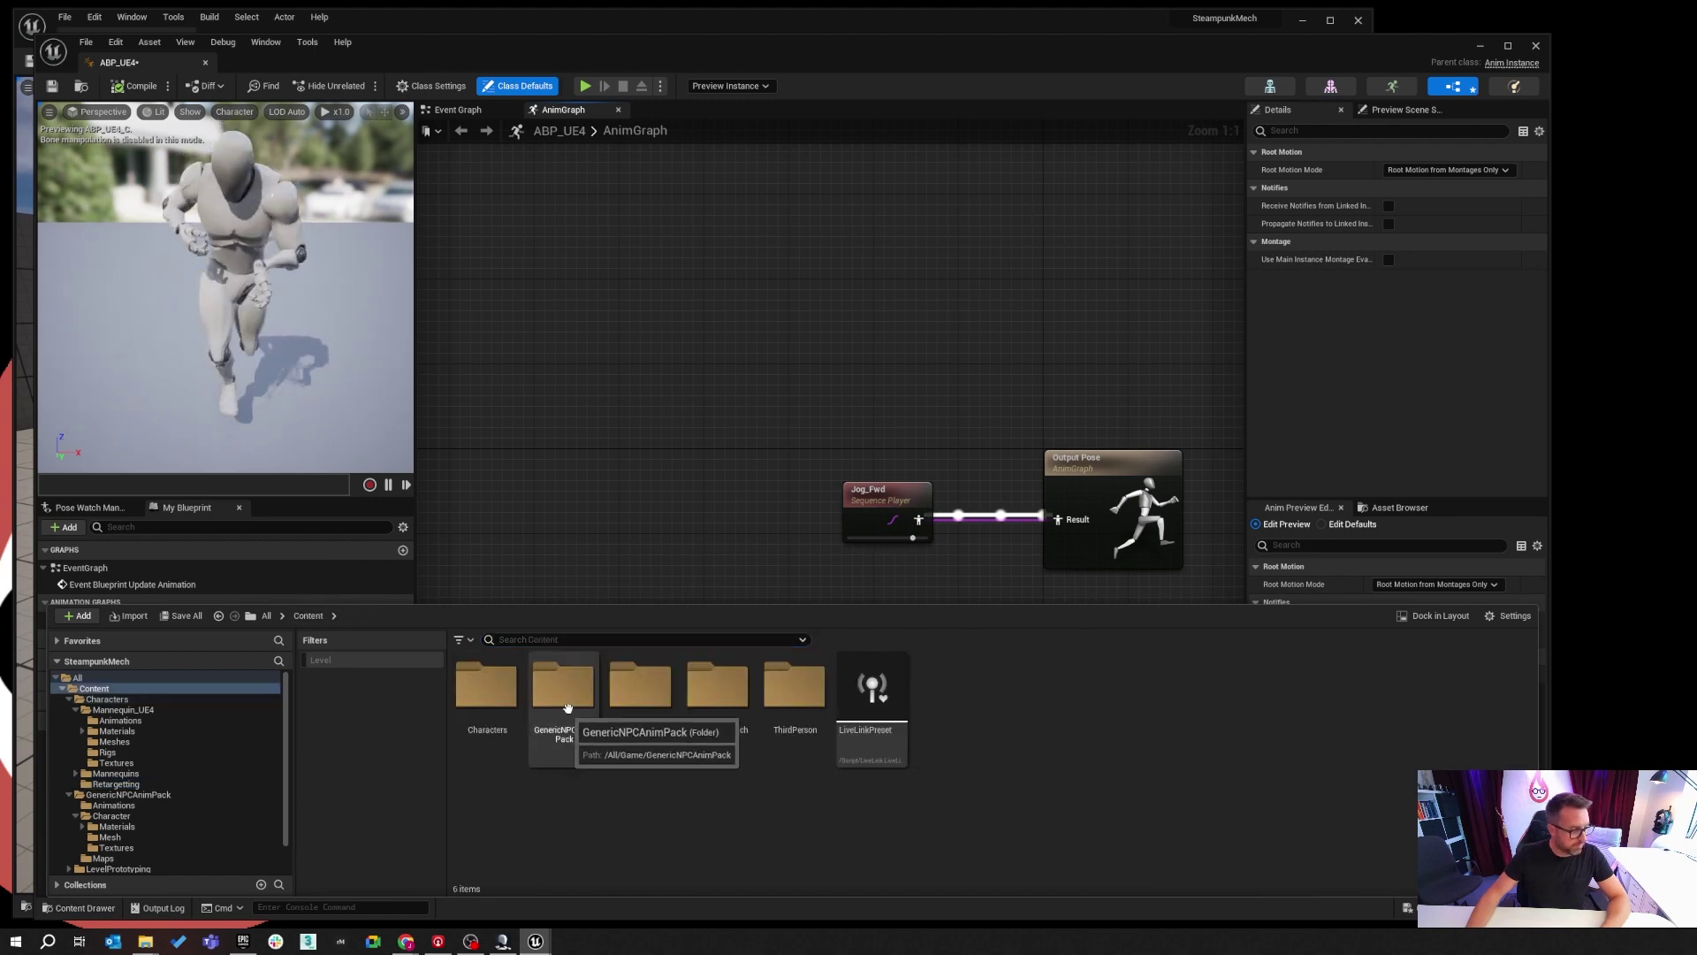
{"action": "double_click", "coordinate": [561, 688]}
{"action": "left_click", "coordinate": [489, 698]}
{"action": "double_click", "coordinate": [489, 698]}
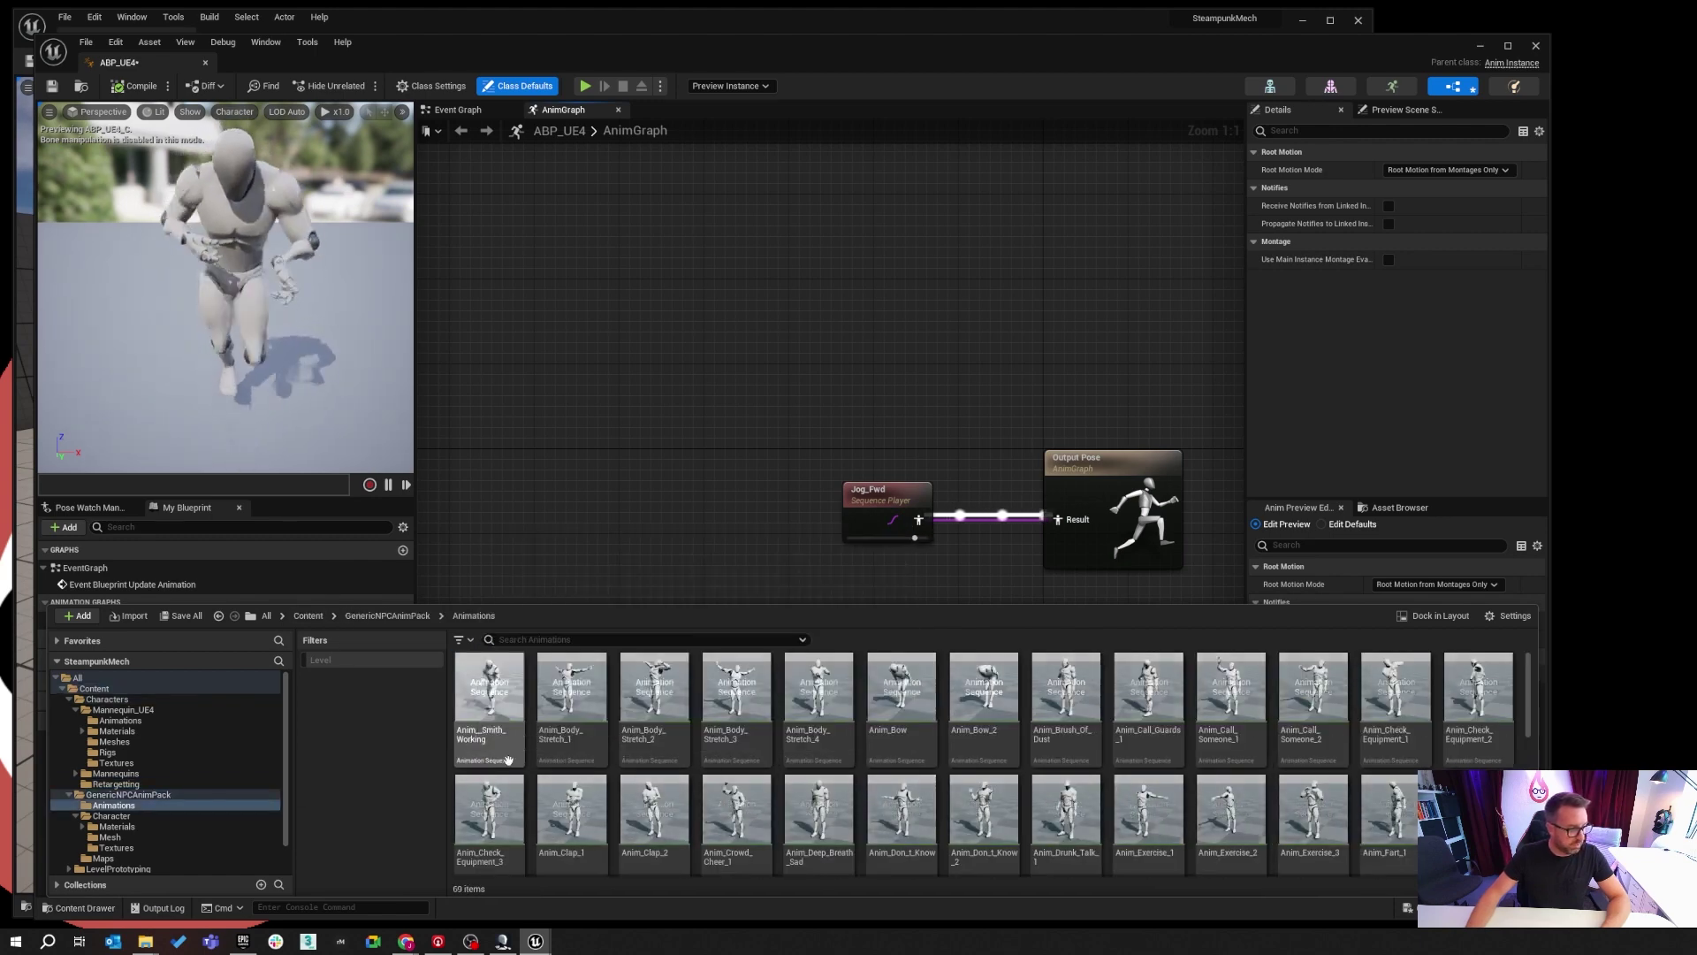
{"action": "left_click_drag", "start_coordinate": [655, 698], "coordinate": [781, 382]}
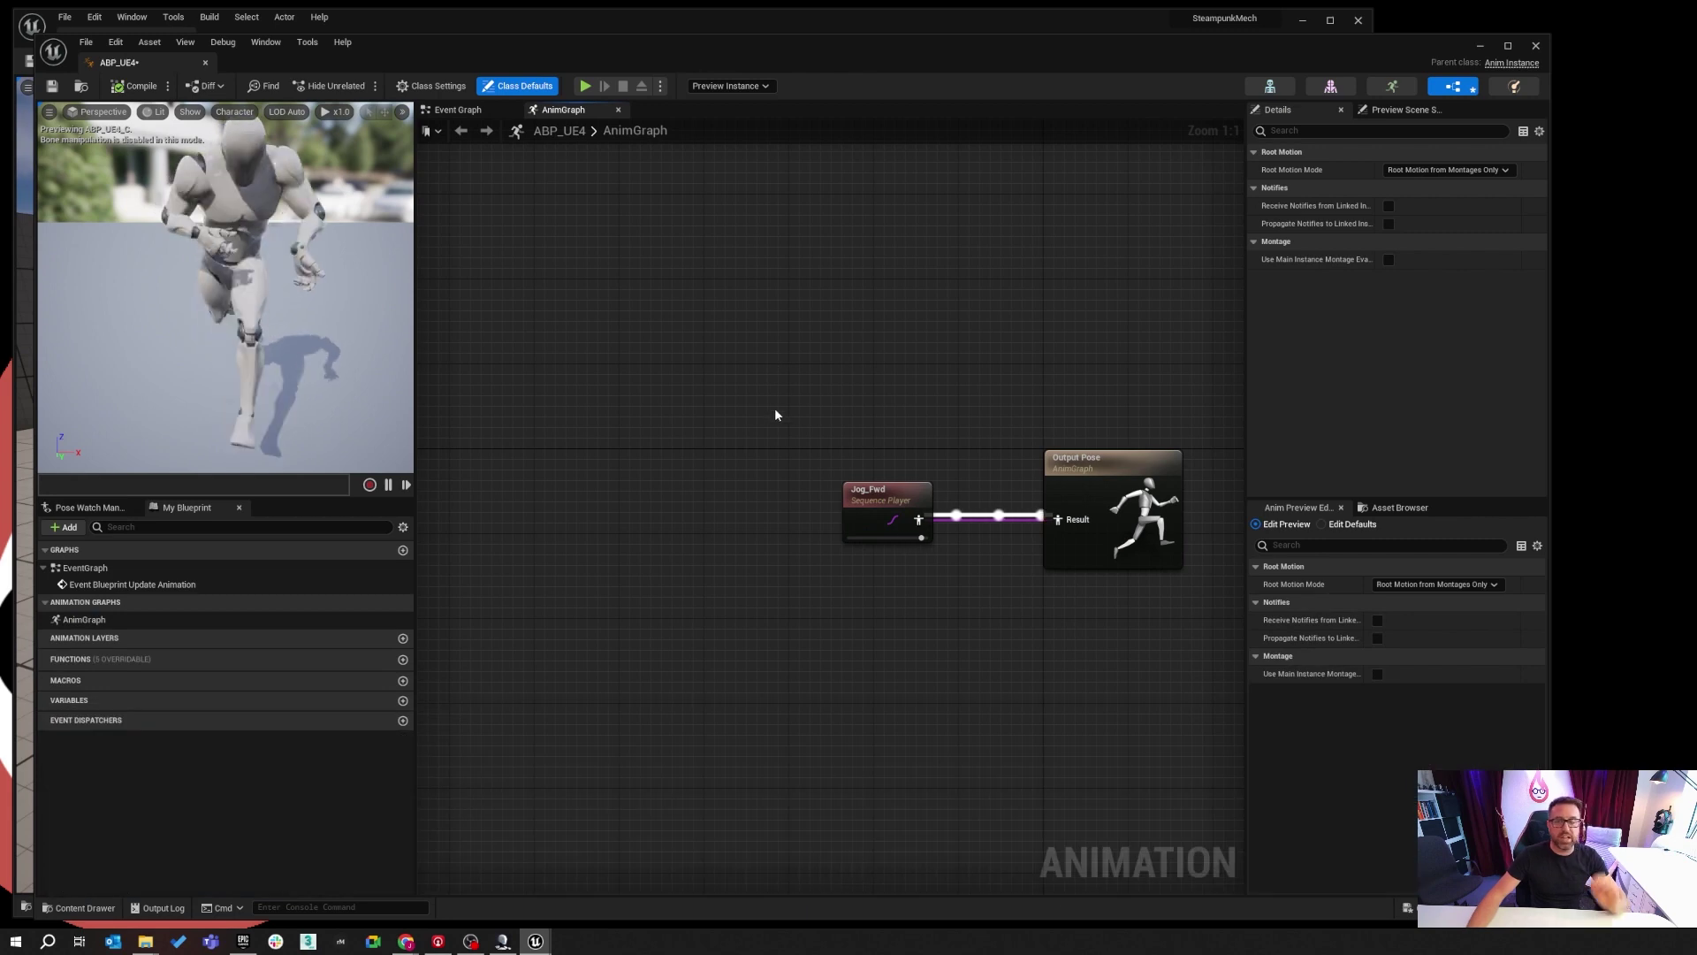
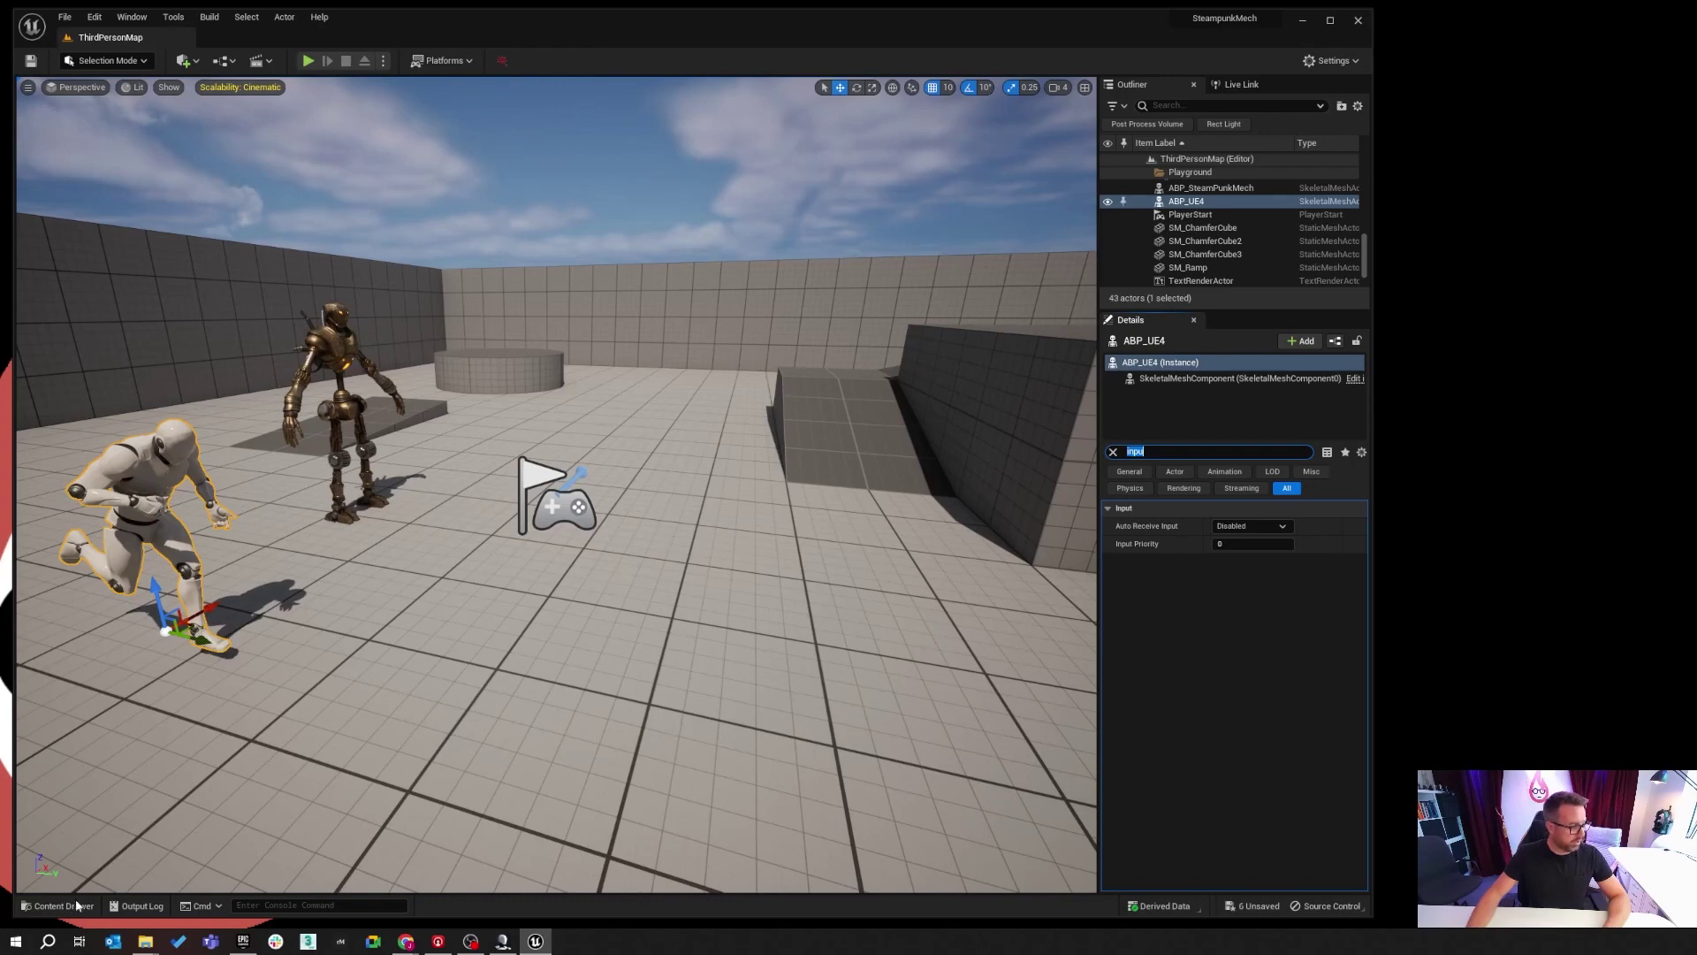
In the level editor, browse to GenericNPCAnimPack/Character/Mesh and select the SK_Mannequin skeletal mesh.
{"action": "left_click", "coordinate": [77, 906]}
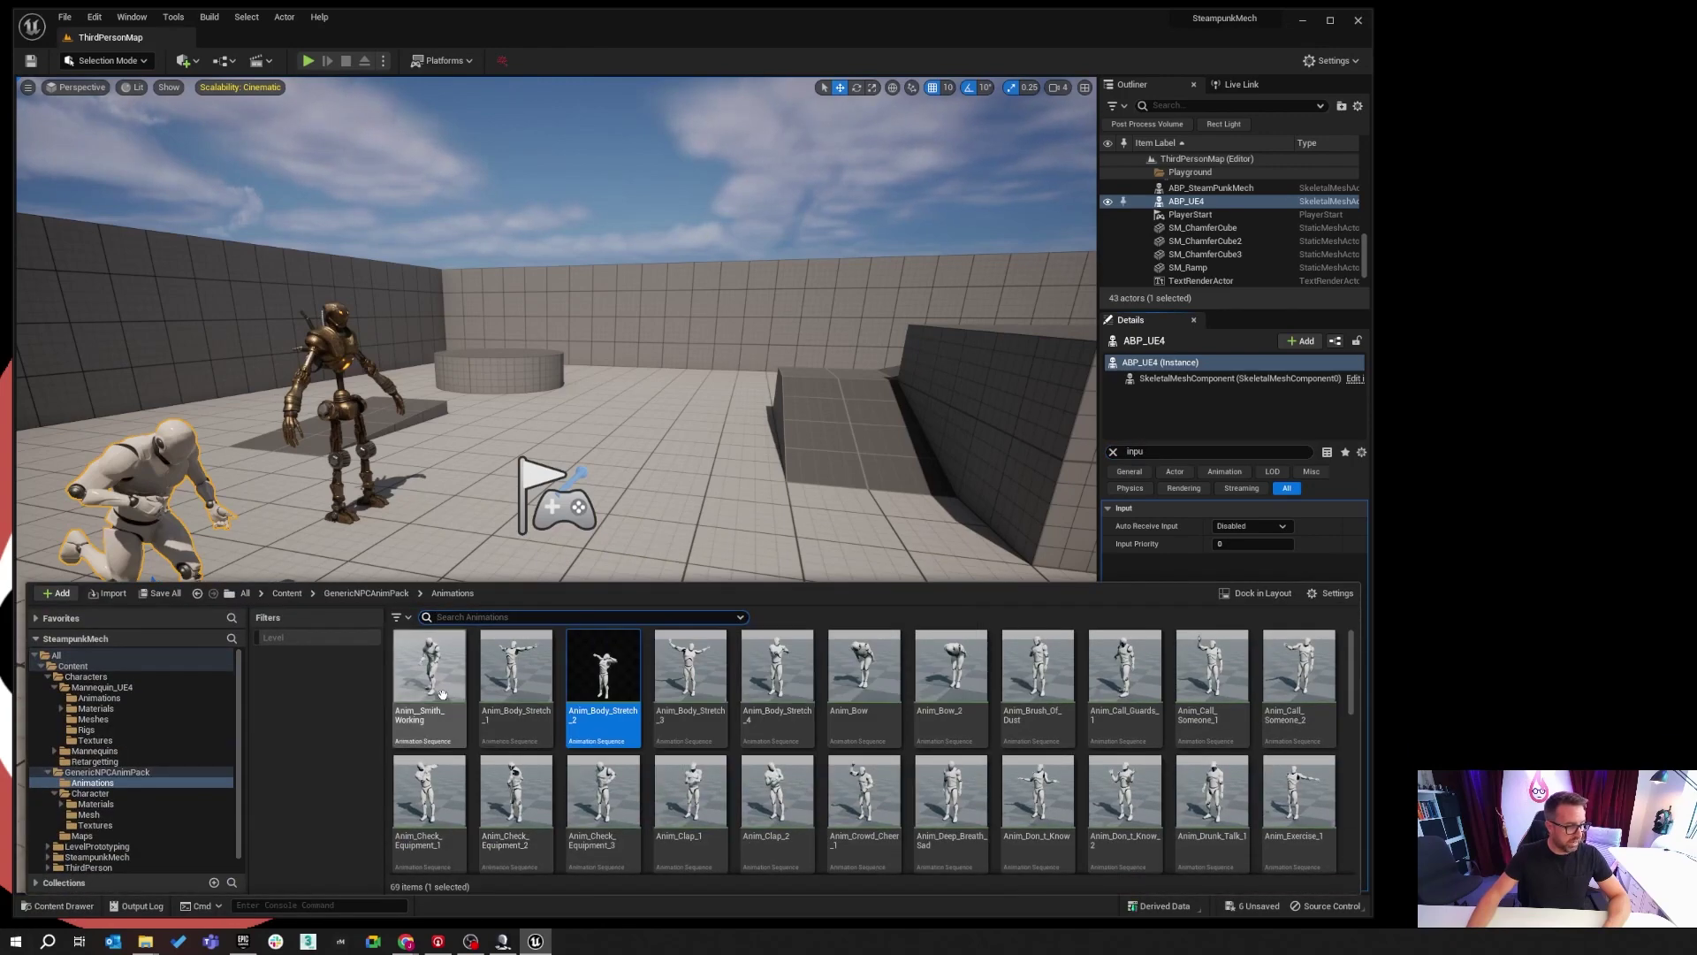
{"action": "left_click", "coordinate": [366, 594]}
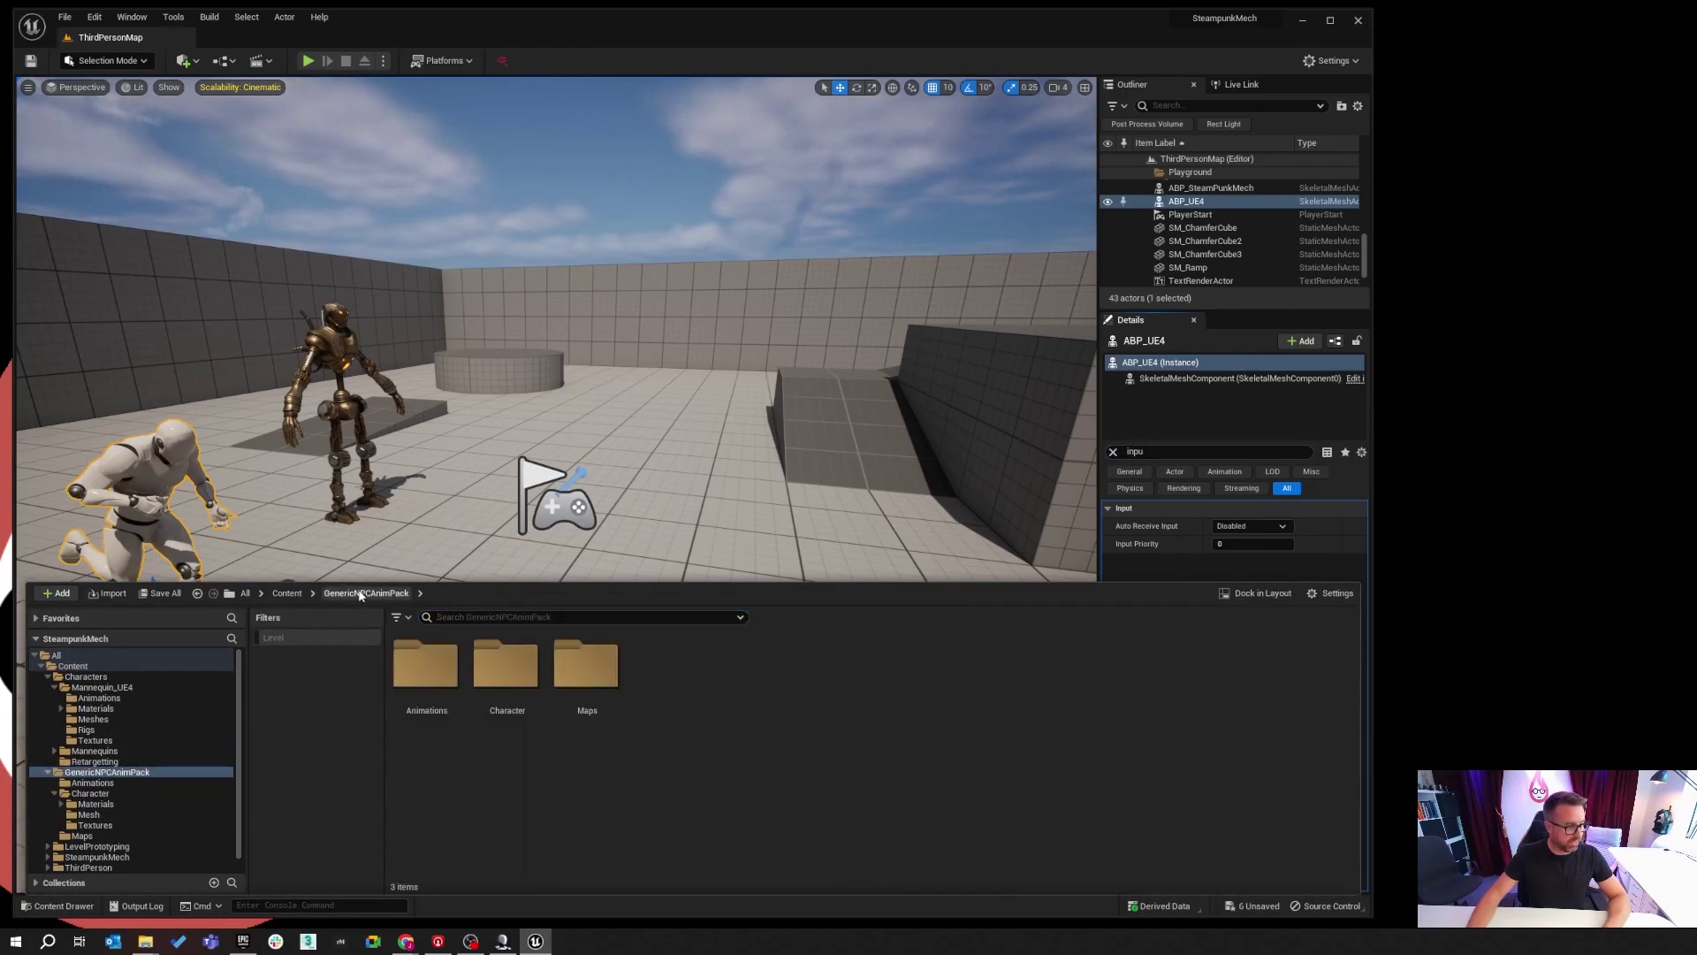
{"action": "double_click", "coordinate": [505, 712]}
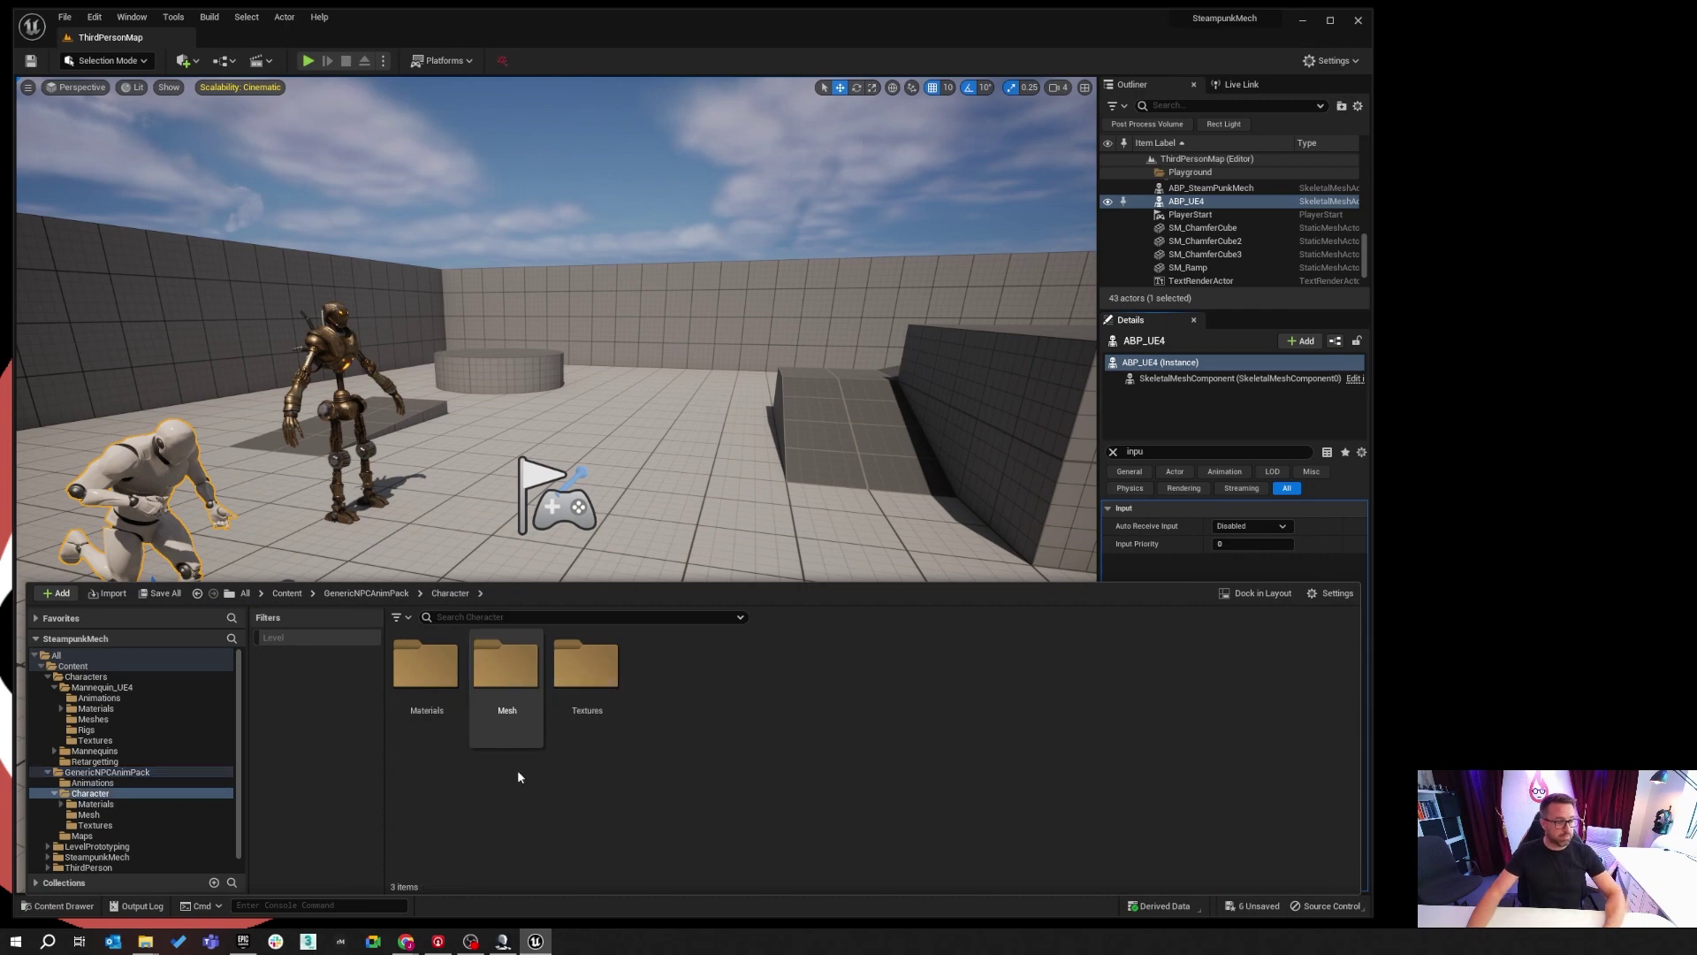
{"action": "double_click", "coordinate": [502, 697]}
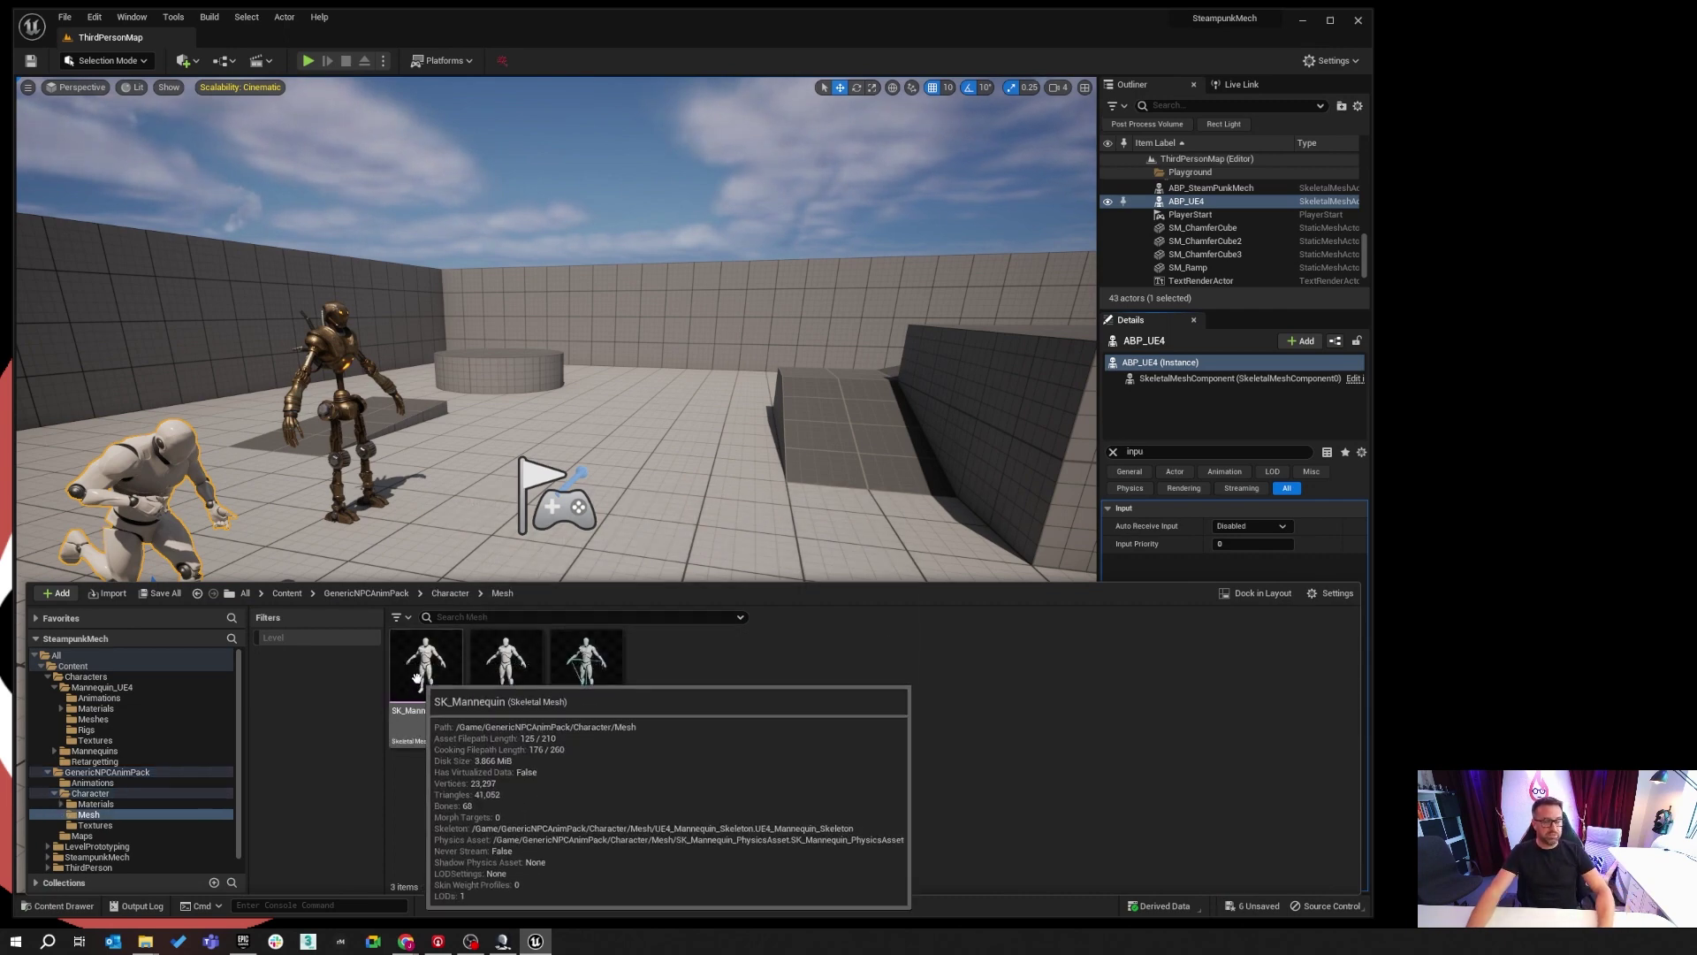
{"action": "left_click", "coordinate": [417, 679]}
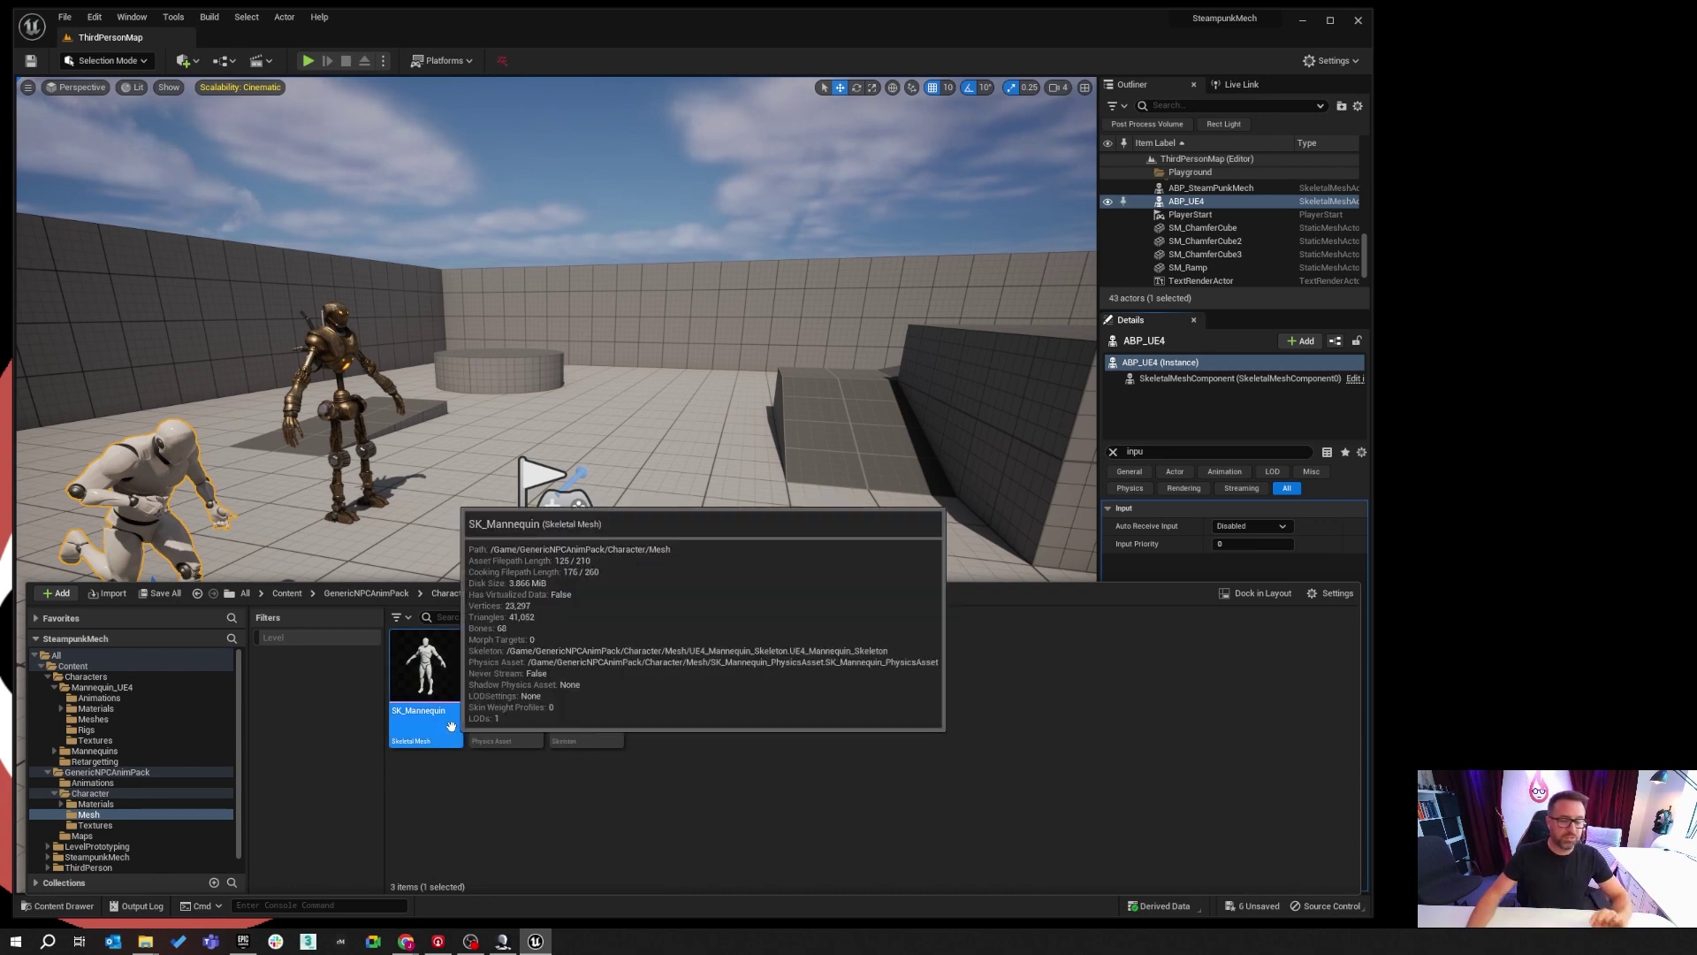
Create an IK Rig in the pack's Mesh folder based on the SK_Mannequin from GenericNPCAnimPack/Character/Mesh.
{"action": "right_click", "coordinate": [683, 685]}
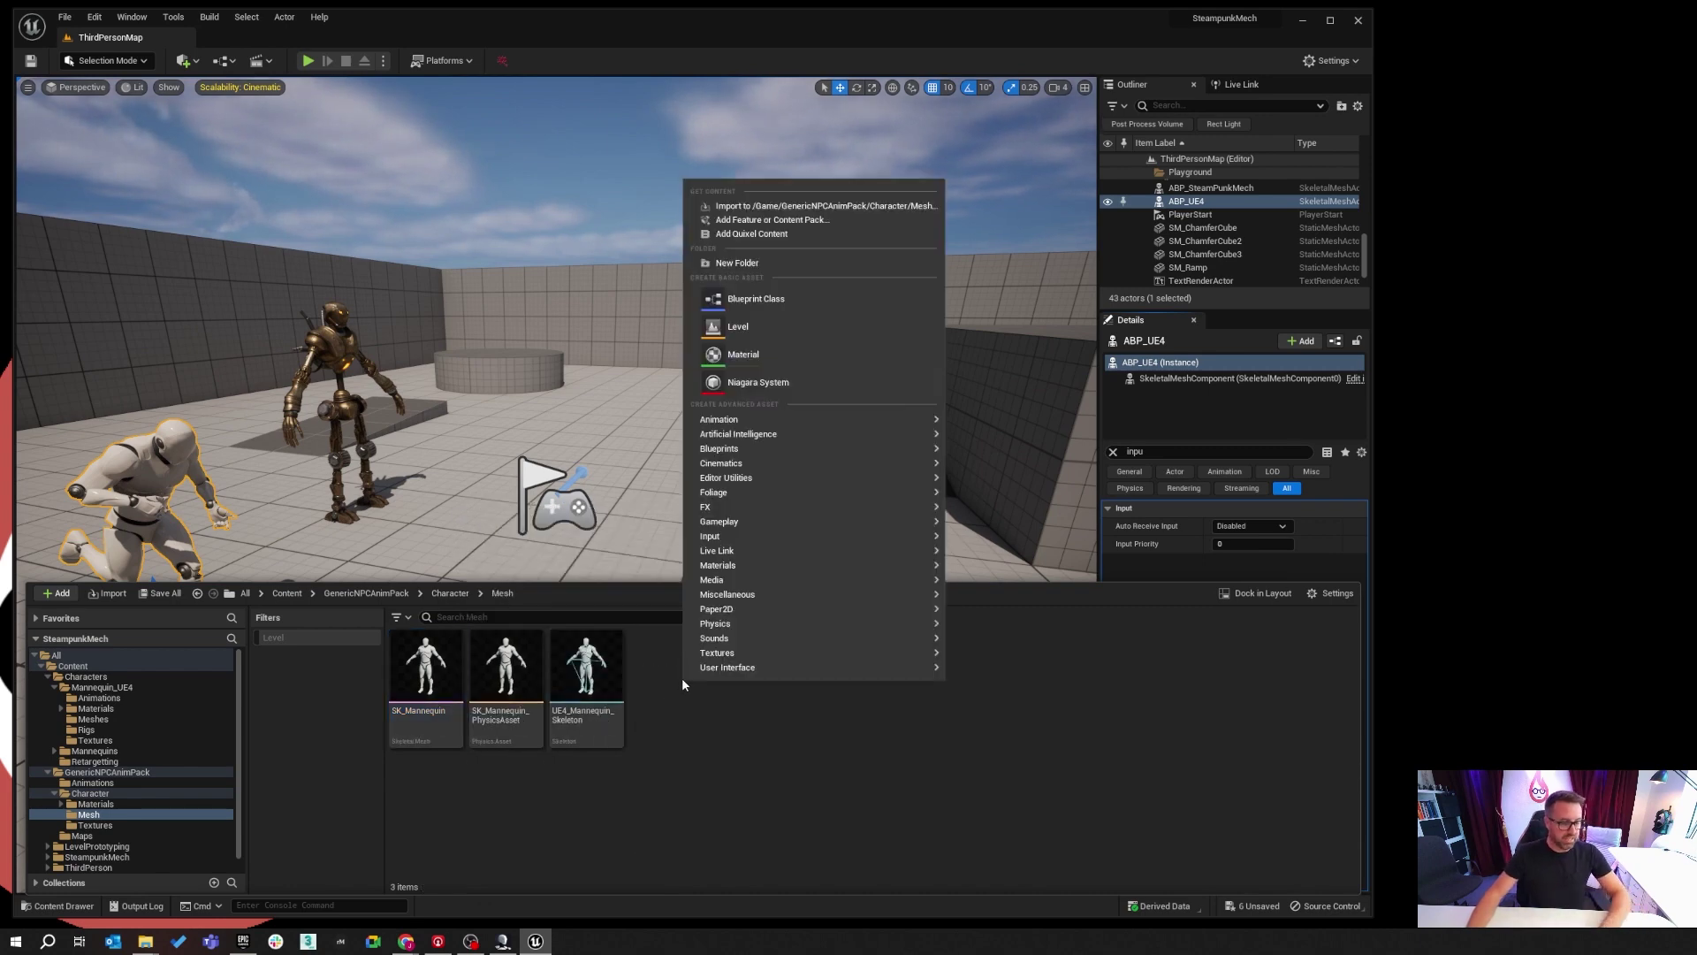
{"action": "mouse_move", "coordinate": [837, 421]}
{"action": "mouse_move", "coordinate": [982, 686]}
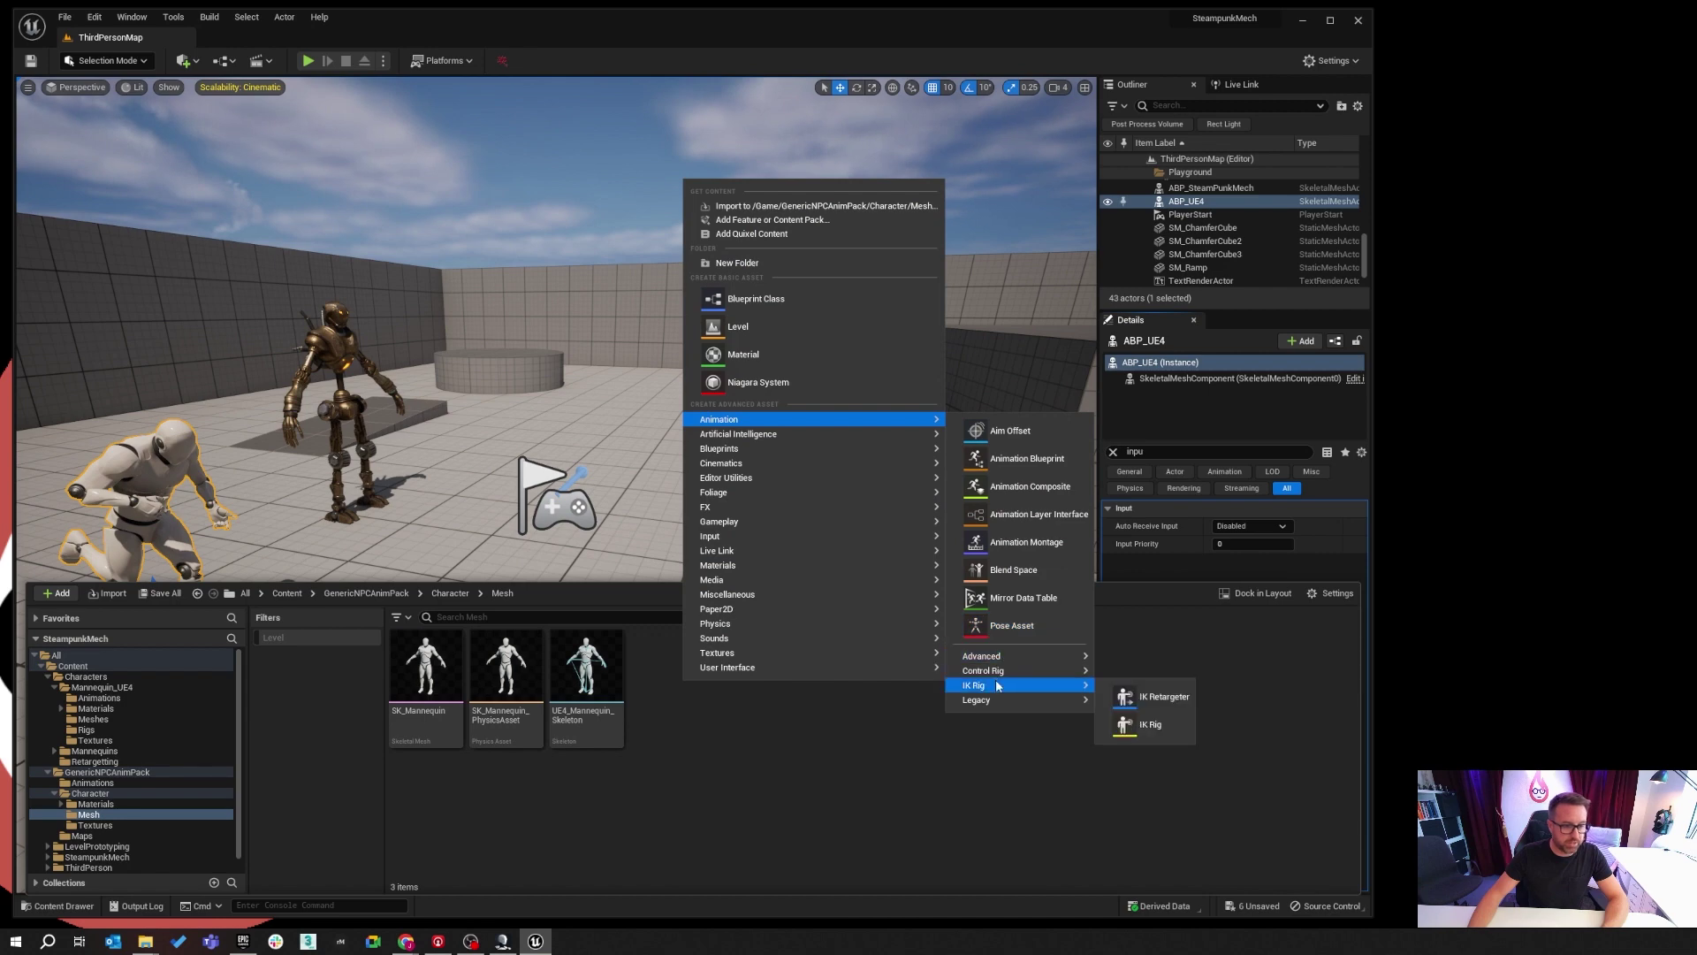
{"action": "left_click", "coordinate": [1151, 725]}
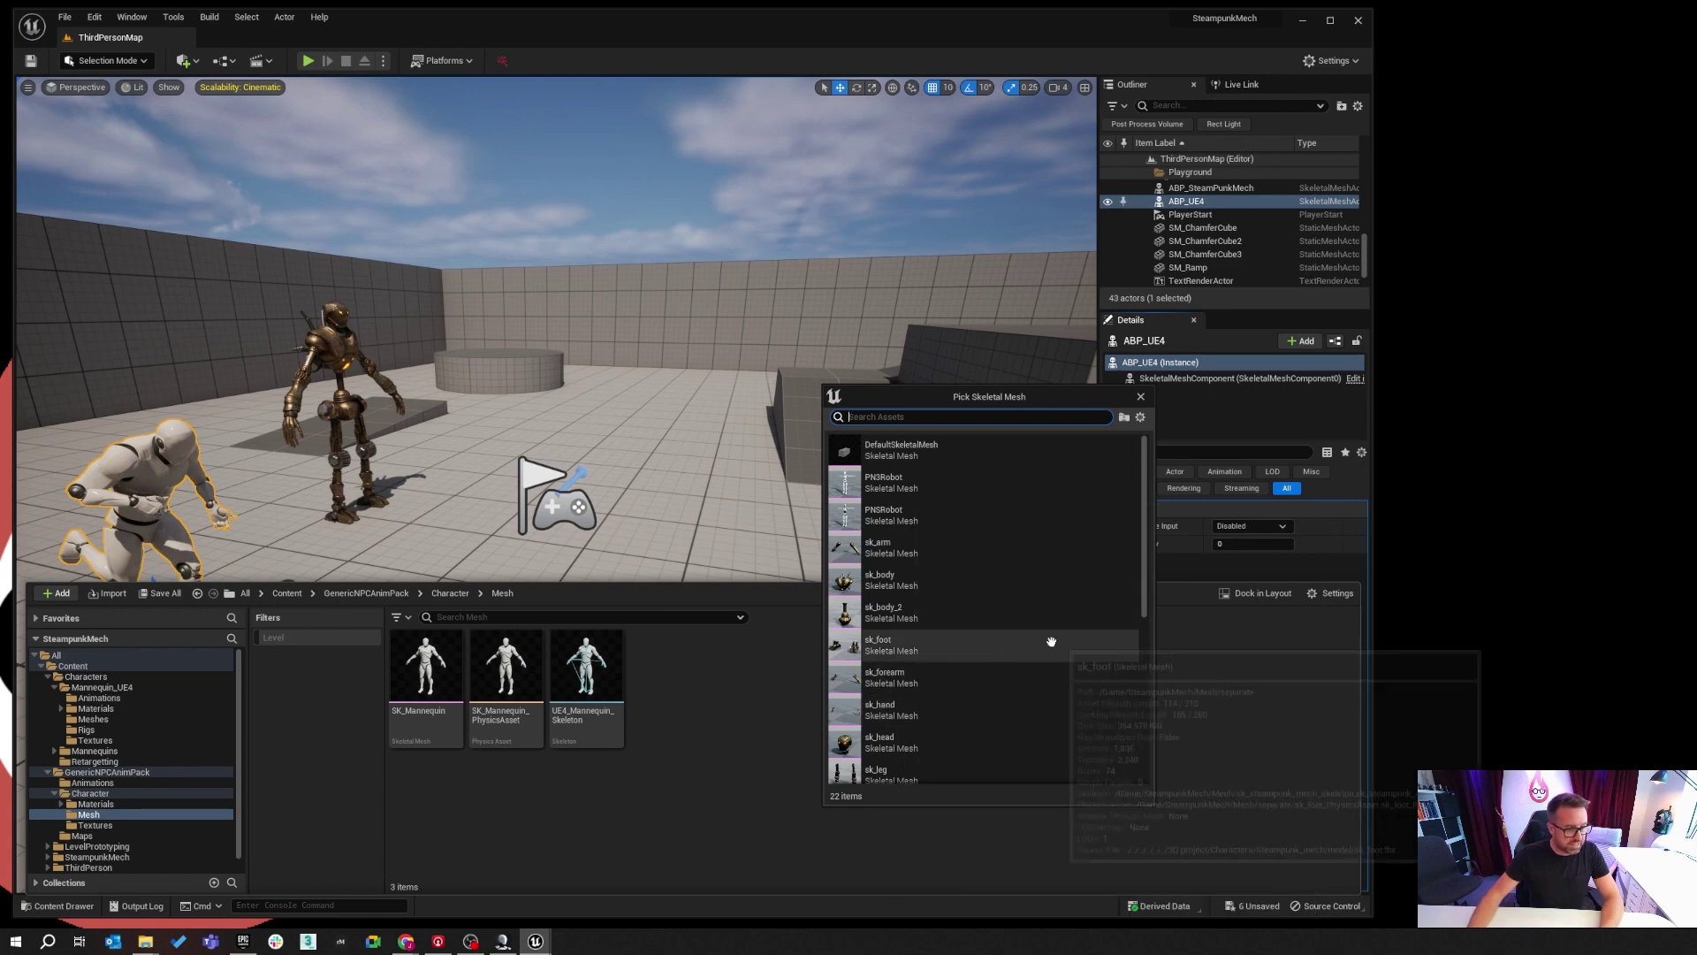
{"action": "left_click", "coordinate": [1146, 469]}
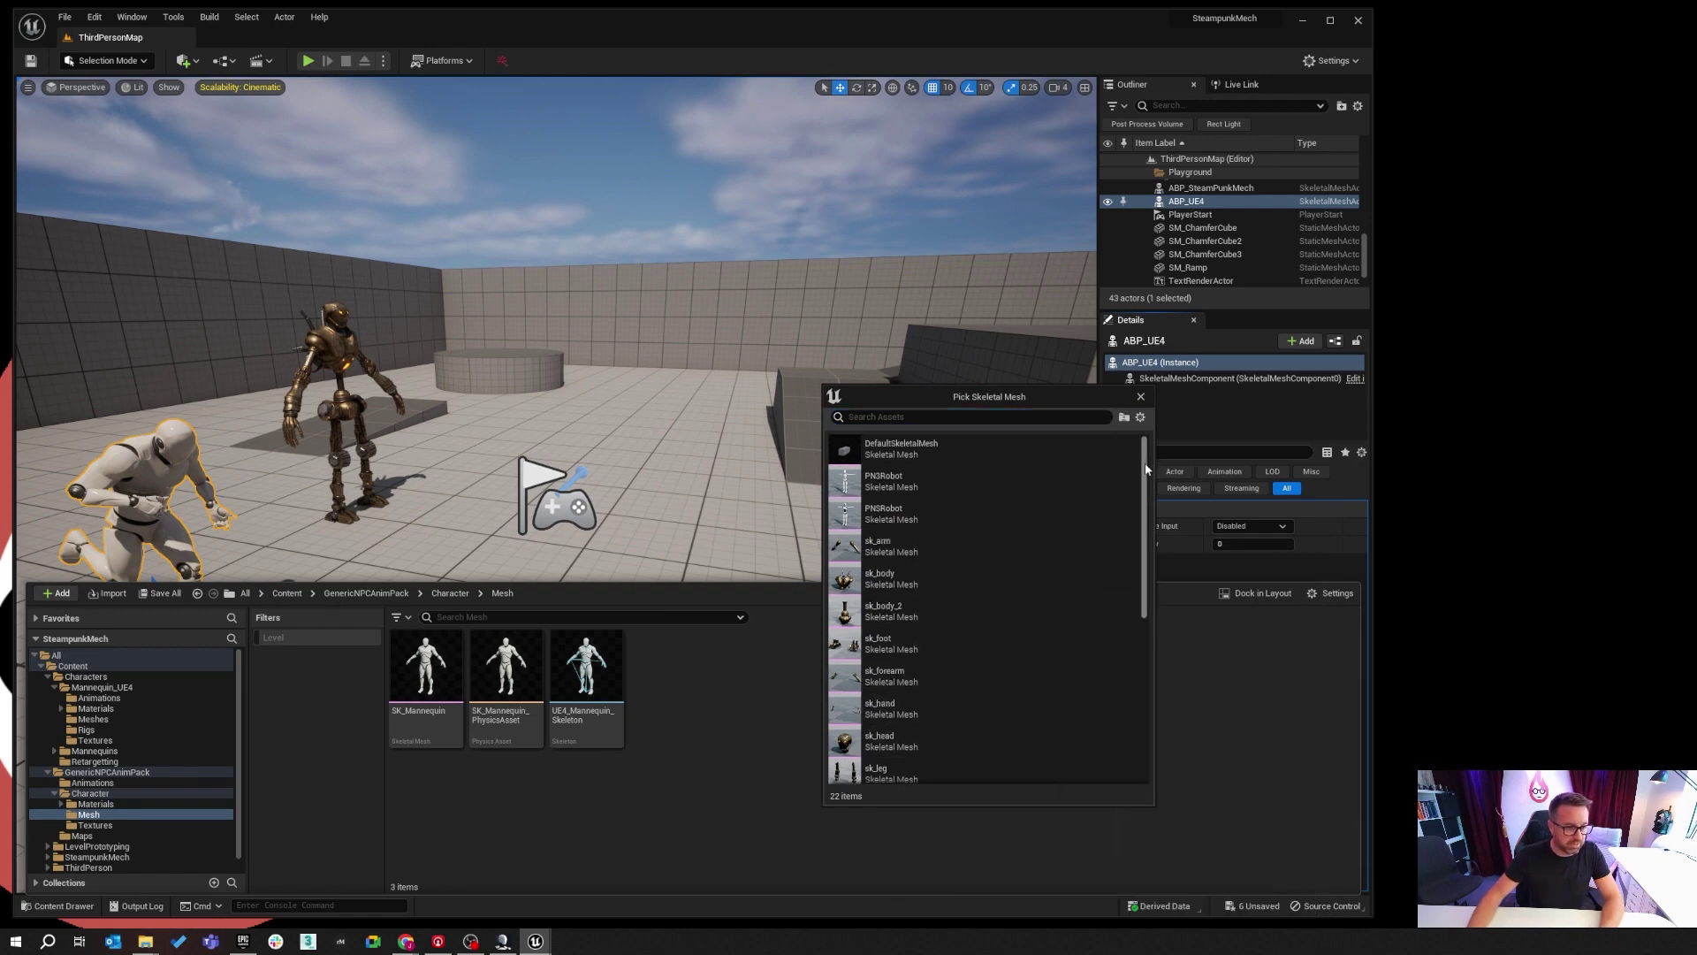
{"action": "left_click_drag", "start_coordinate": [1146, 468], "coordinate": [1128, 607]}
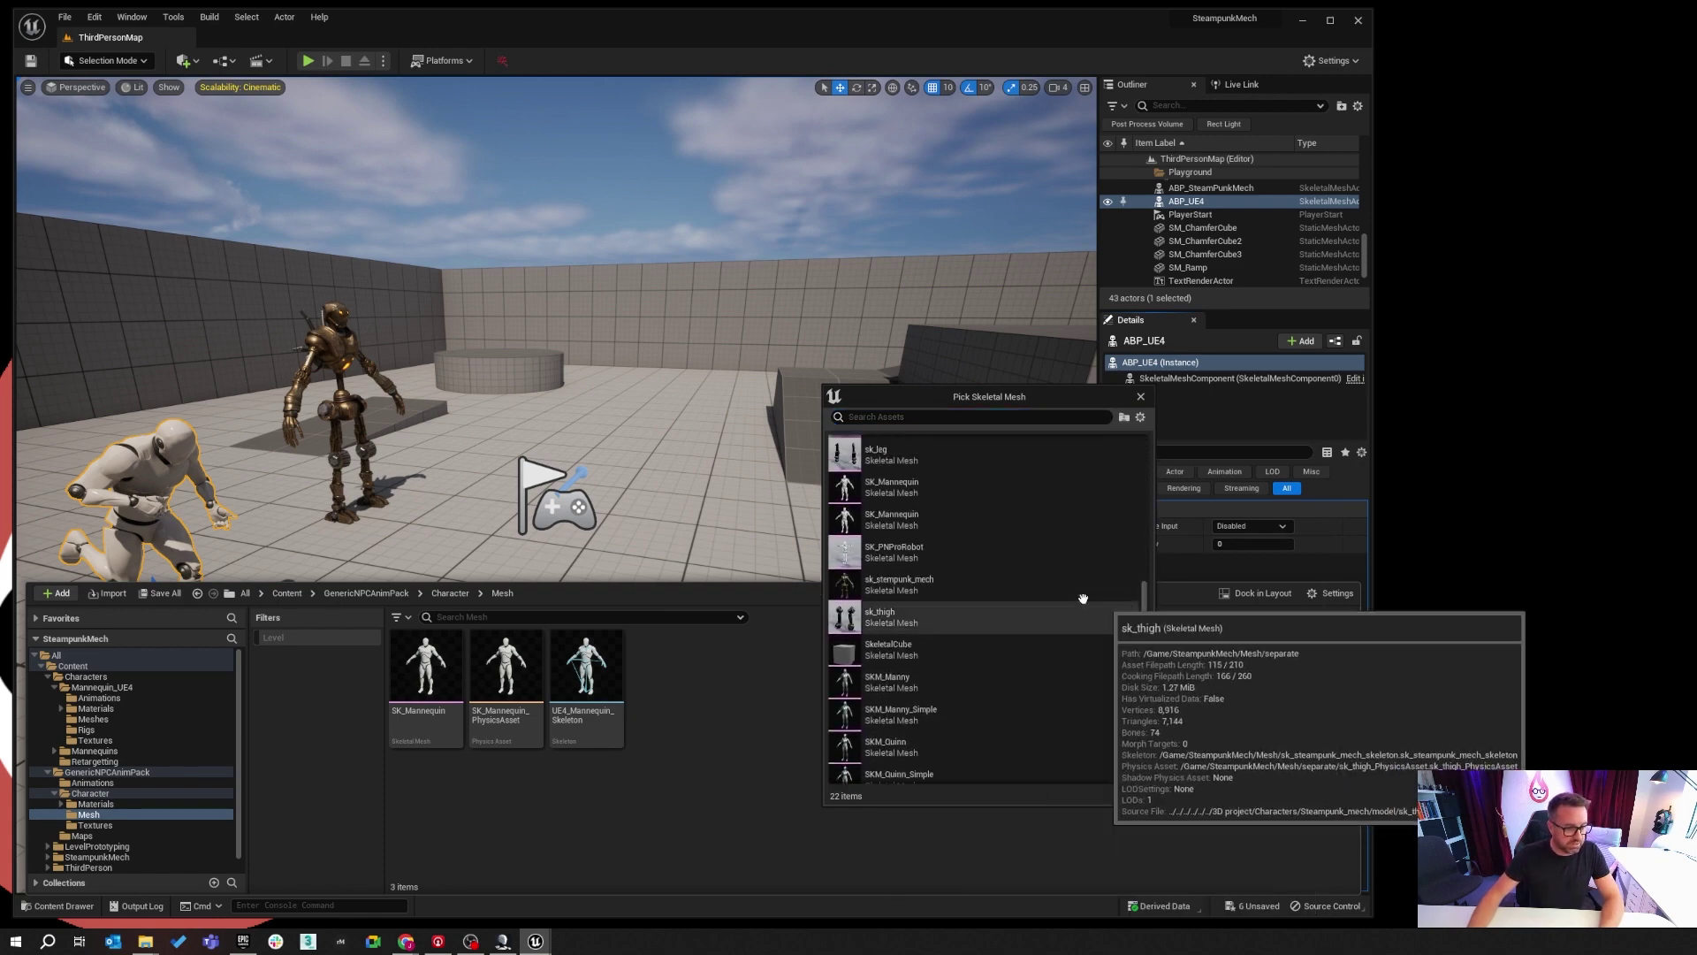
{"action": "mouse_move", "coordinate": [924, 491]}
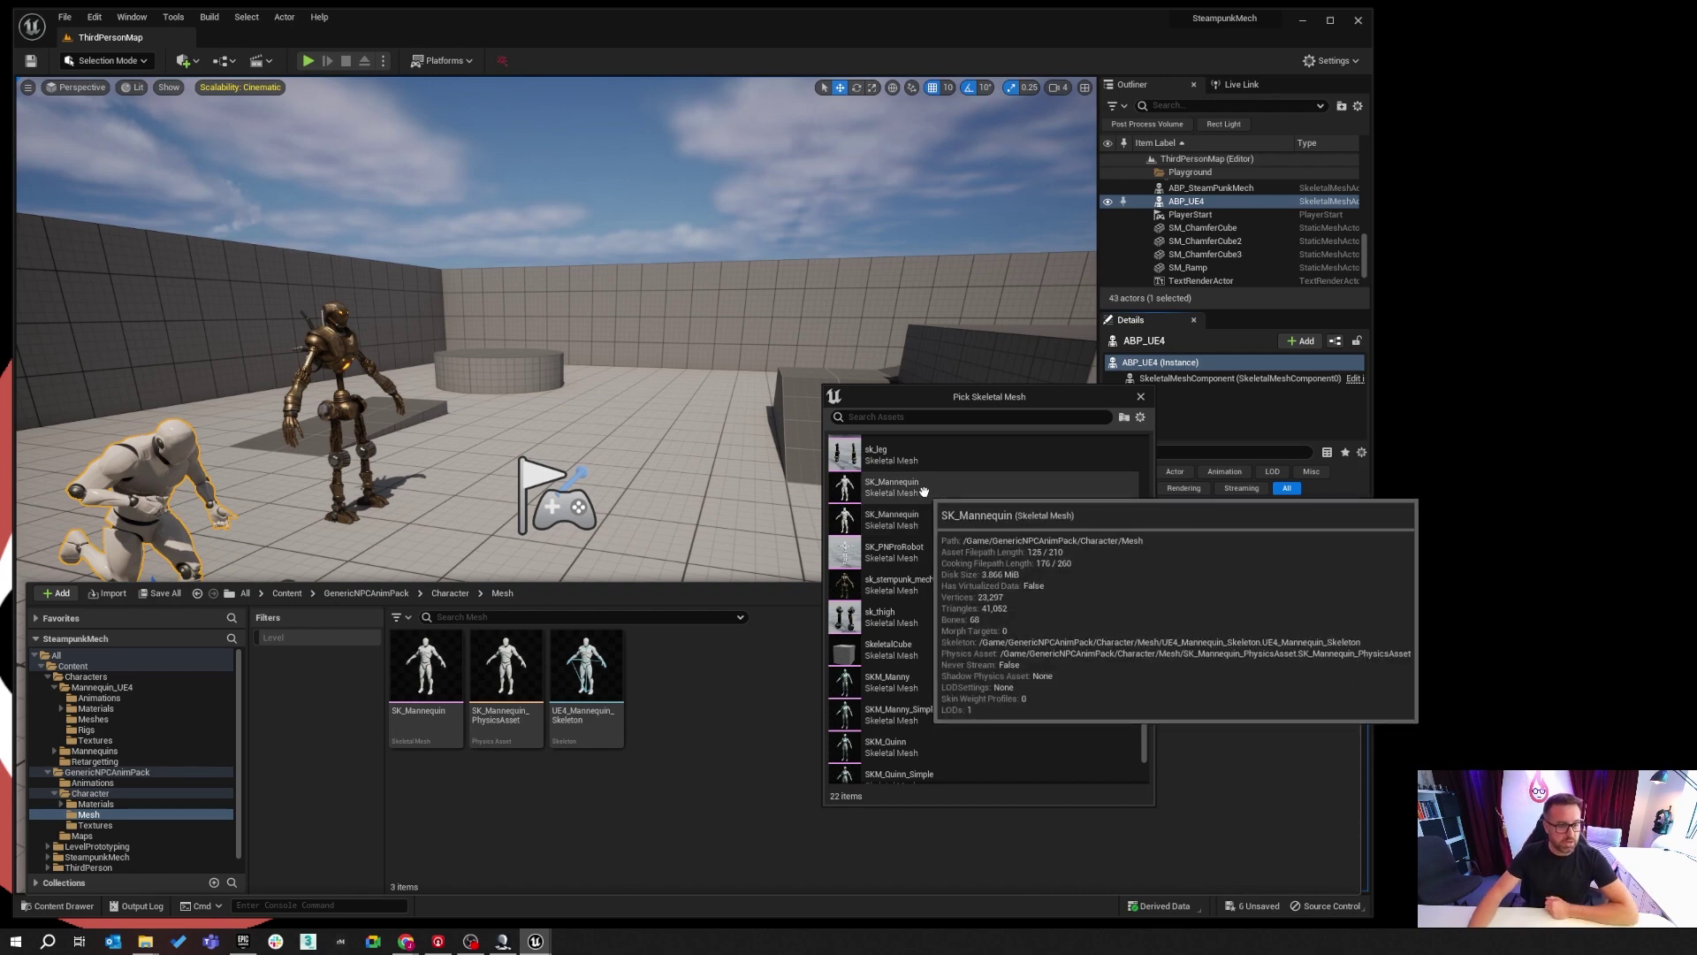
{"action": "mouse_move", "coordinate": [912, 522]}
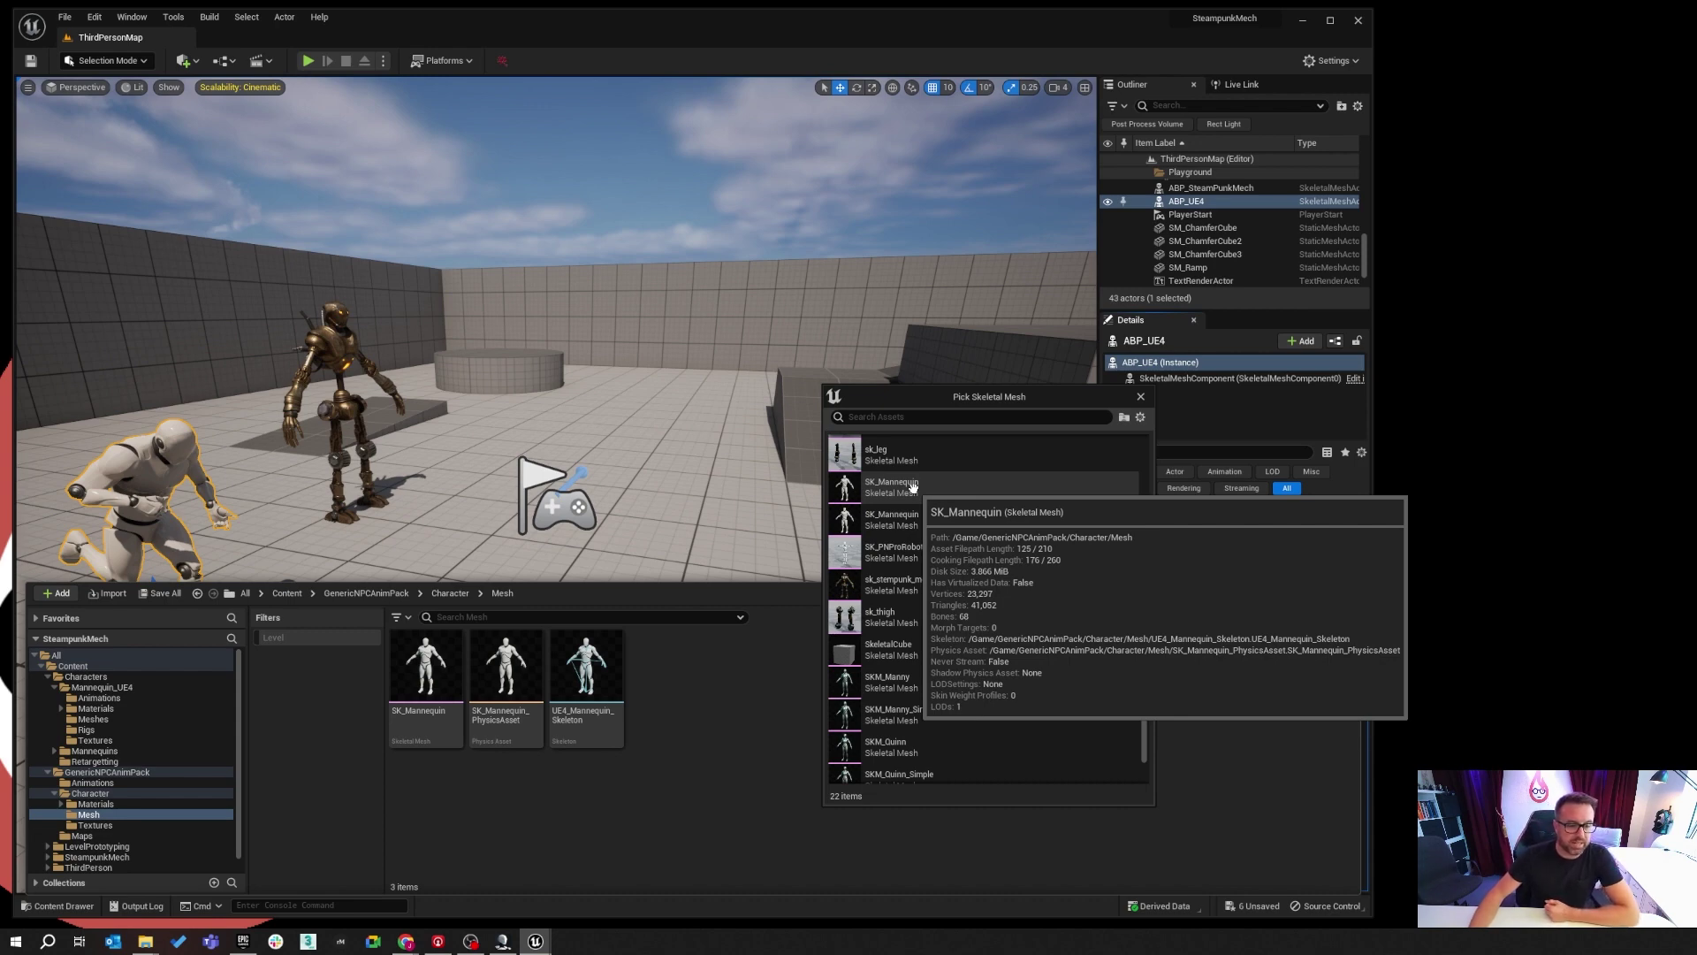
{"action": "left_click", "coordinate": [912, 487]}
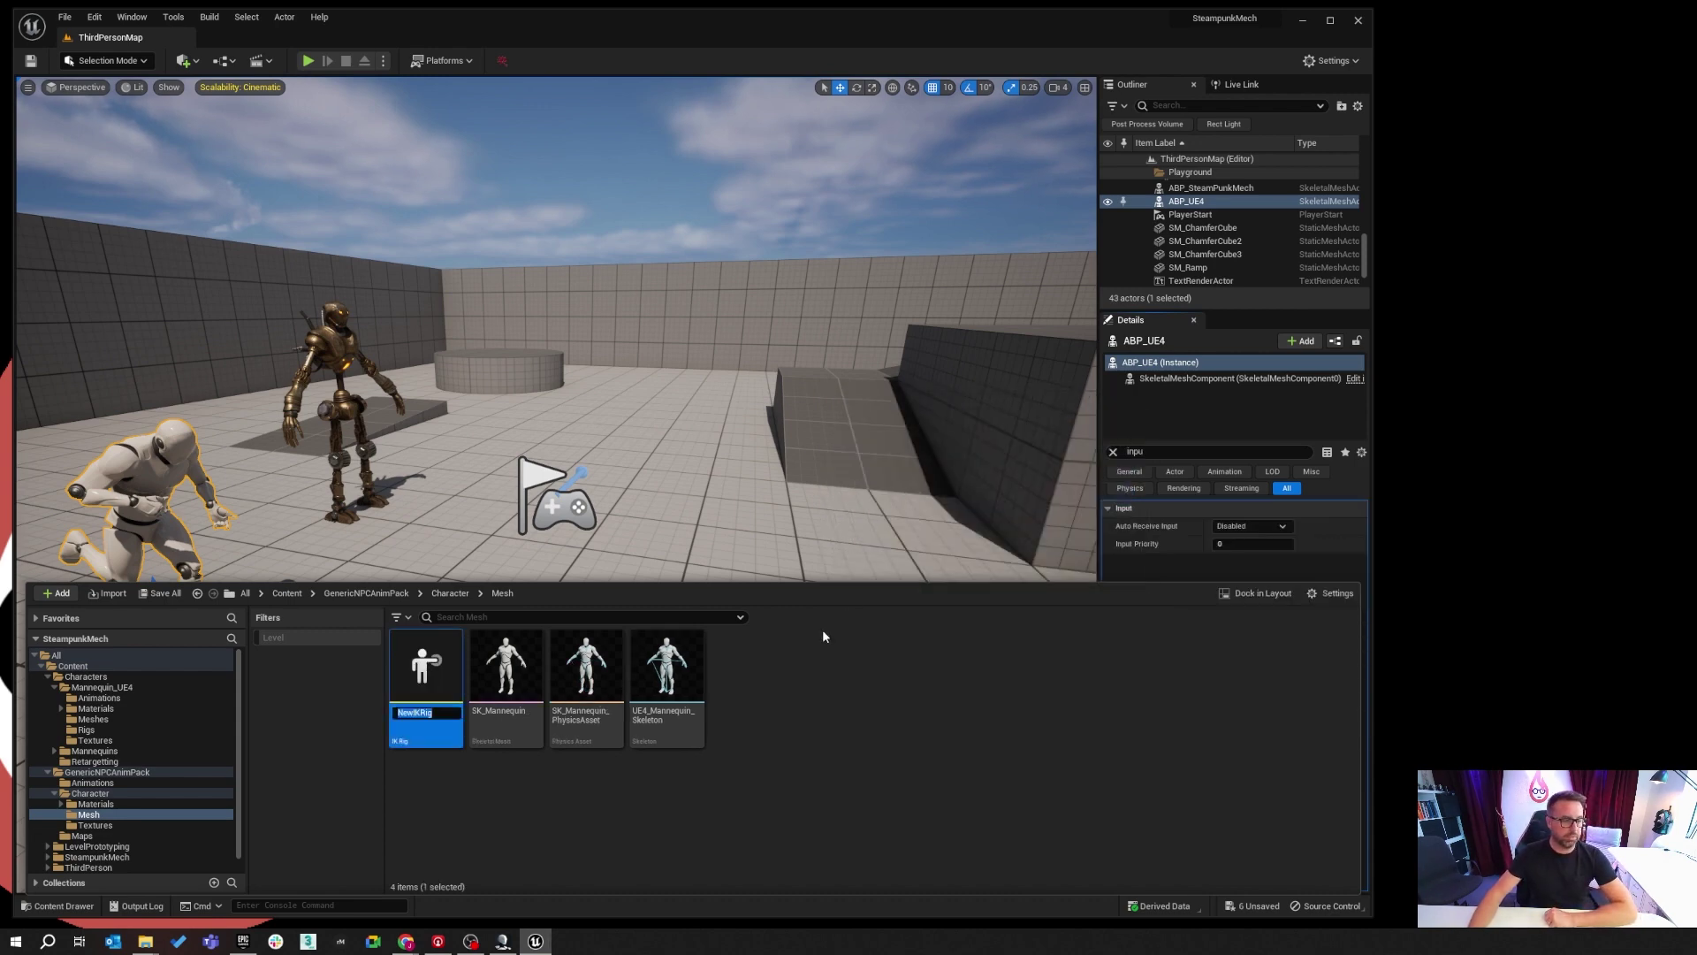
Name the new IK Rig IK_NPCAnim_UE4.
{"action": "type", "text": "IK_NPC"}
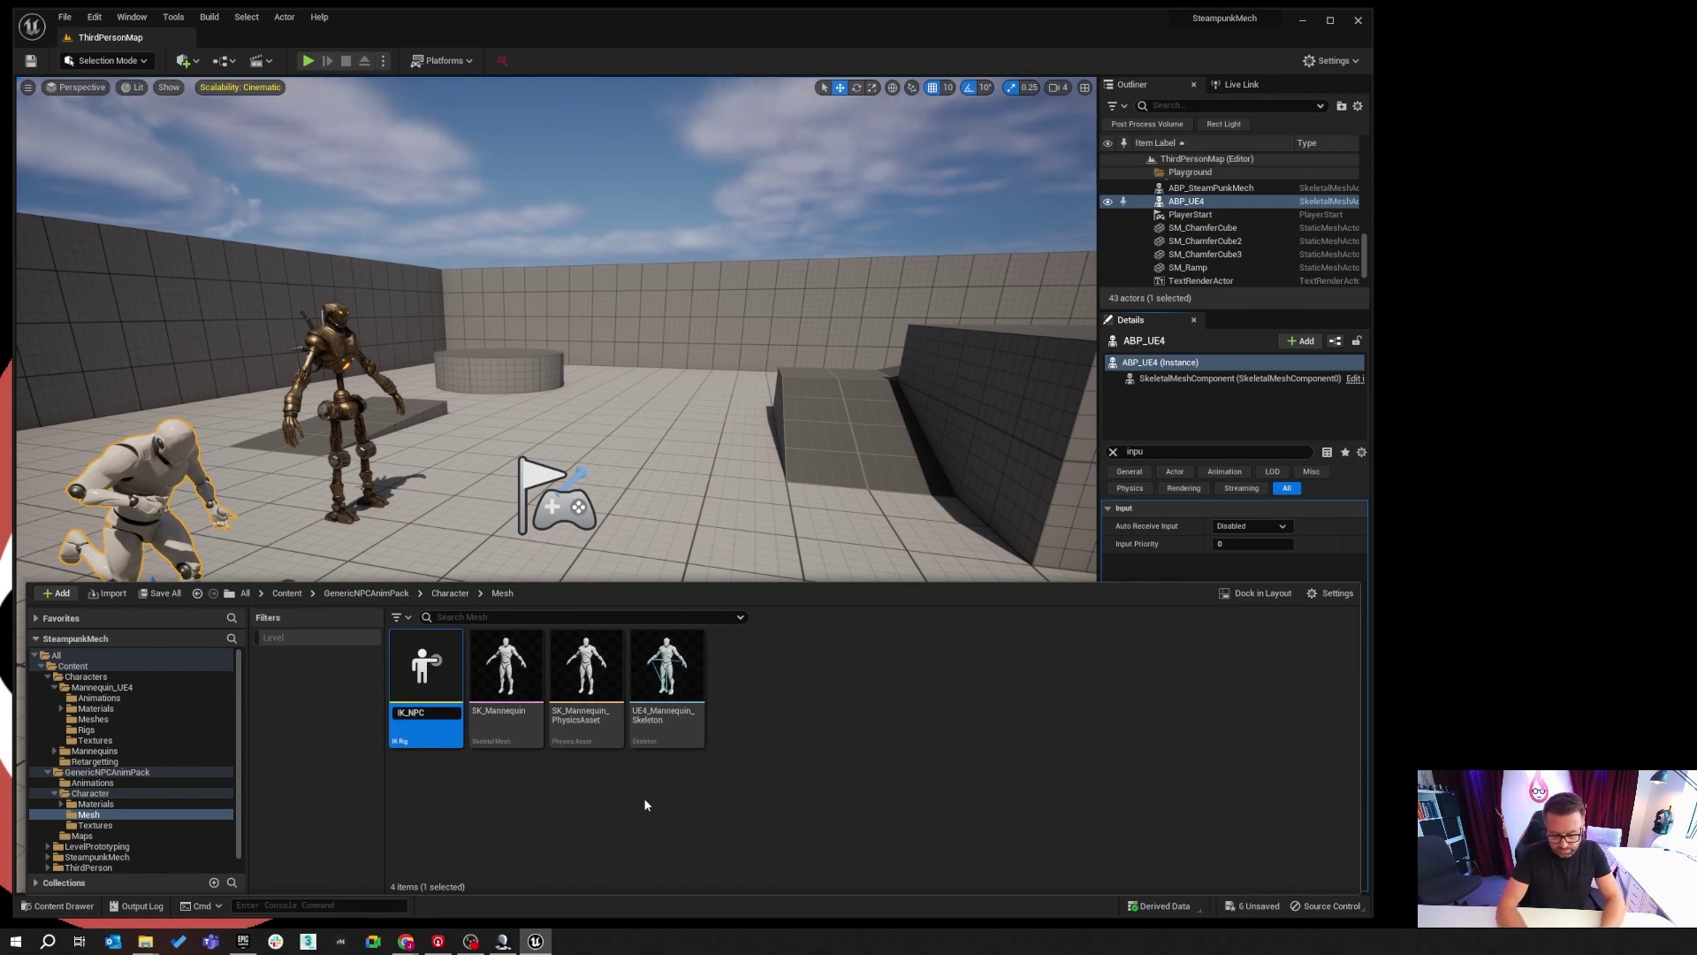
{"action": "type", "text": "Anim_"}
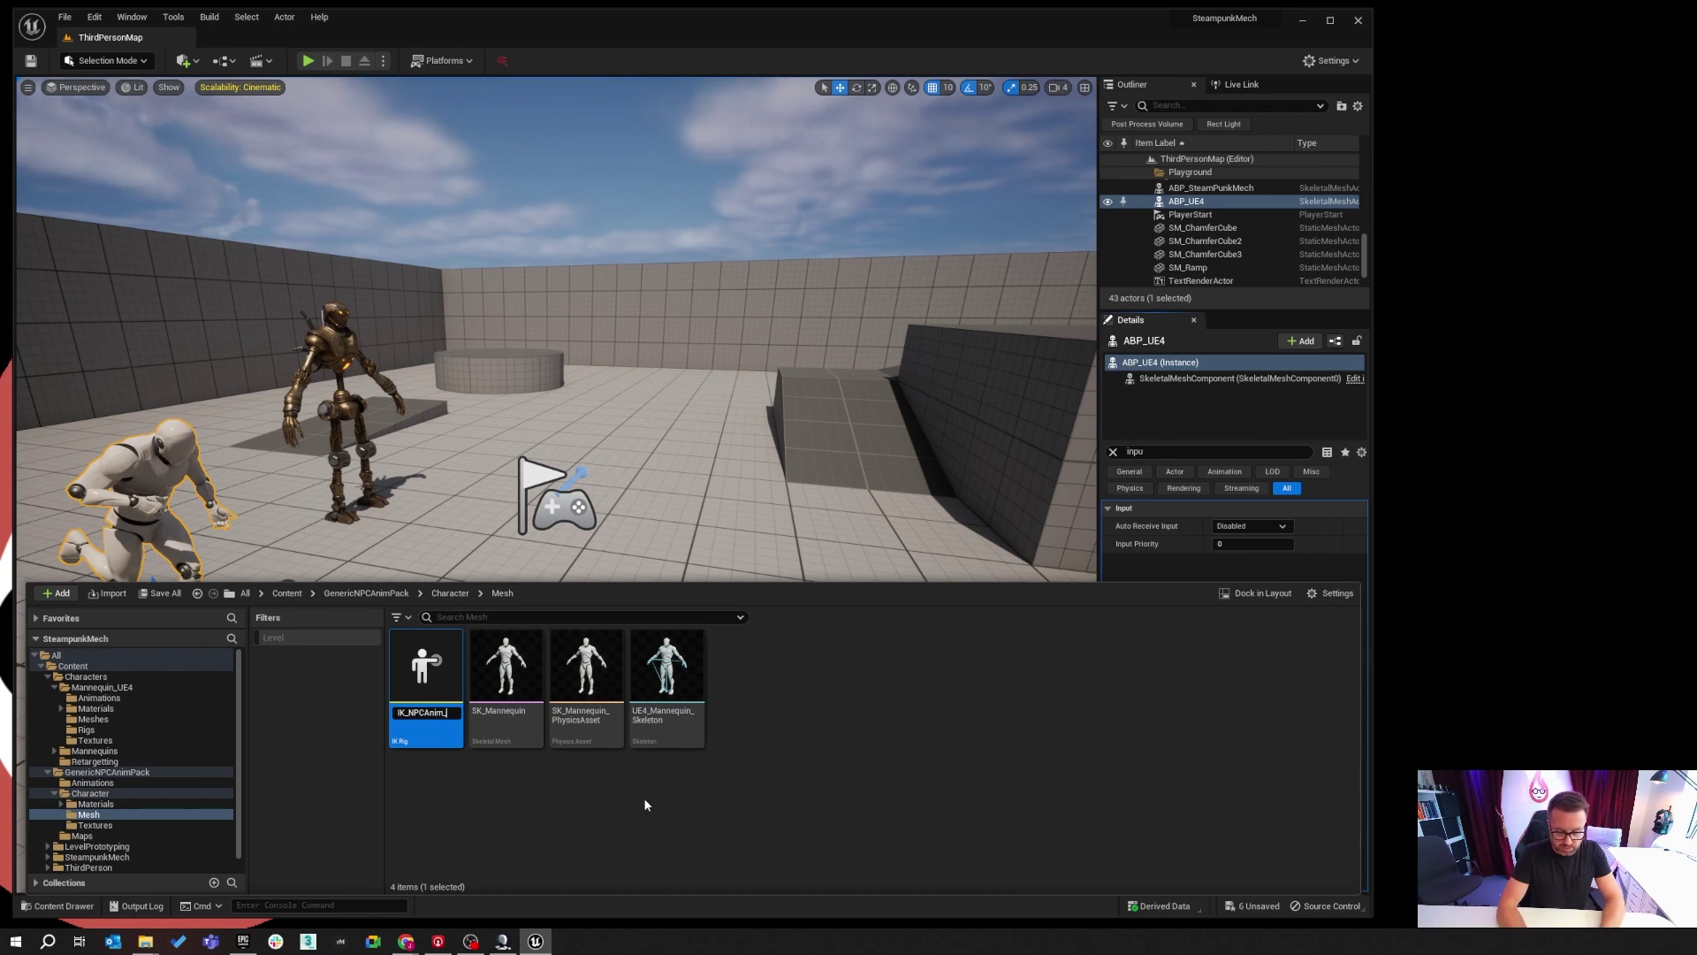
{"action": "type", "text": "UE4"}
{"action": "key", "text": "Return"}
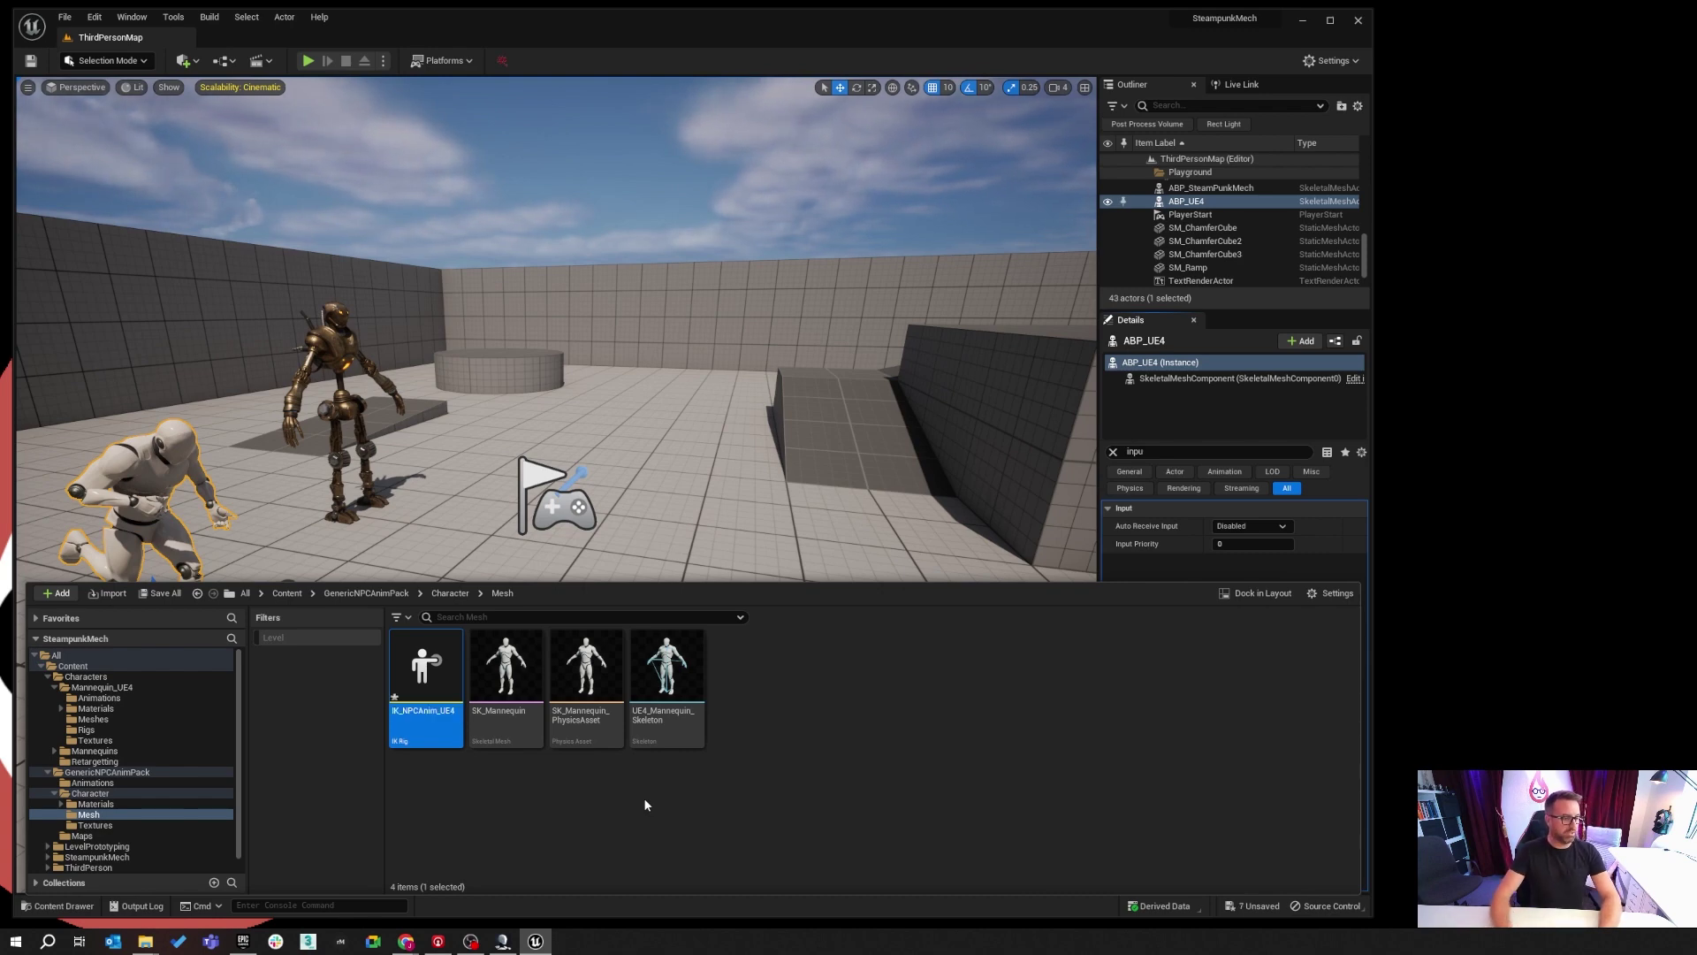
Open the IK_NPCAnim_UE4 rig and set the pelvis bone as its retarget root.
{"action": "double_click", "coordinate": [424, 668]}
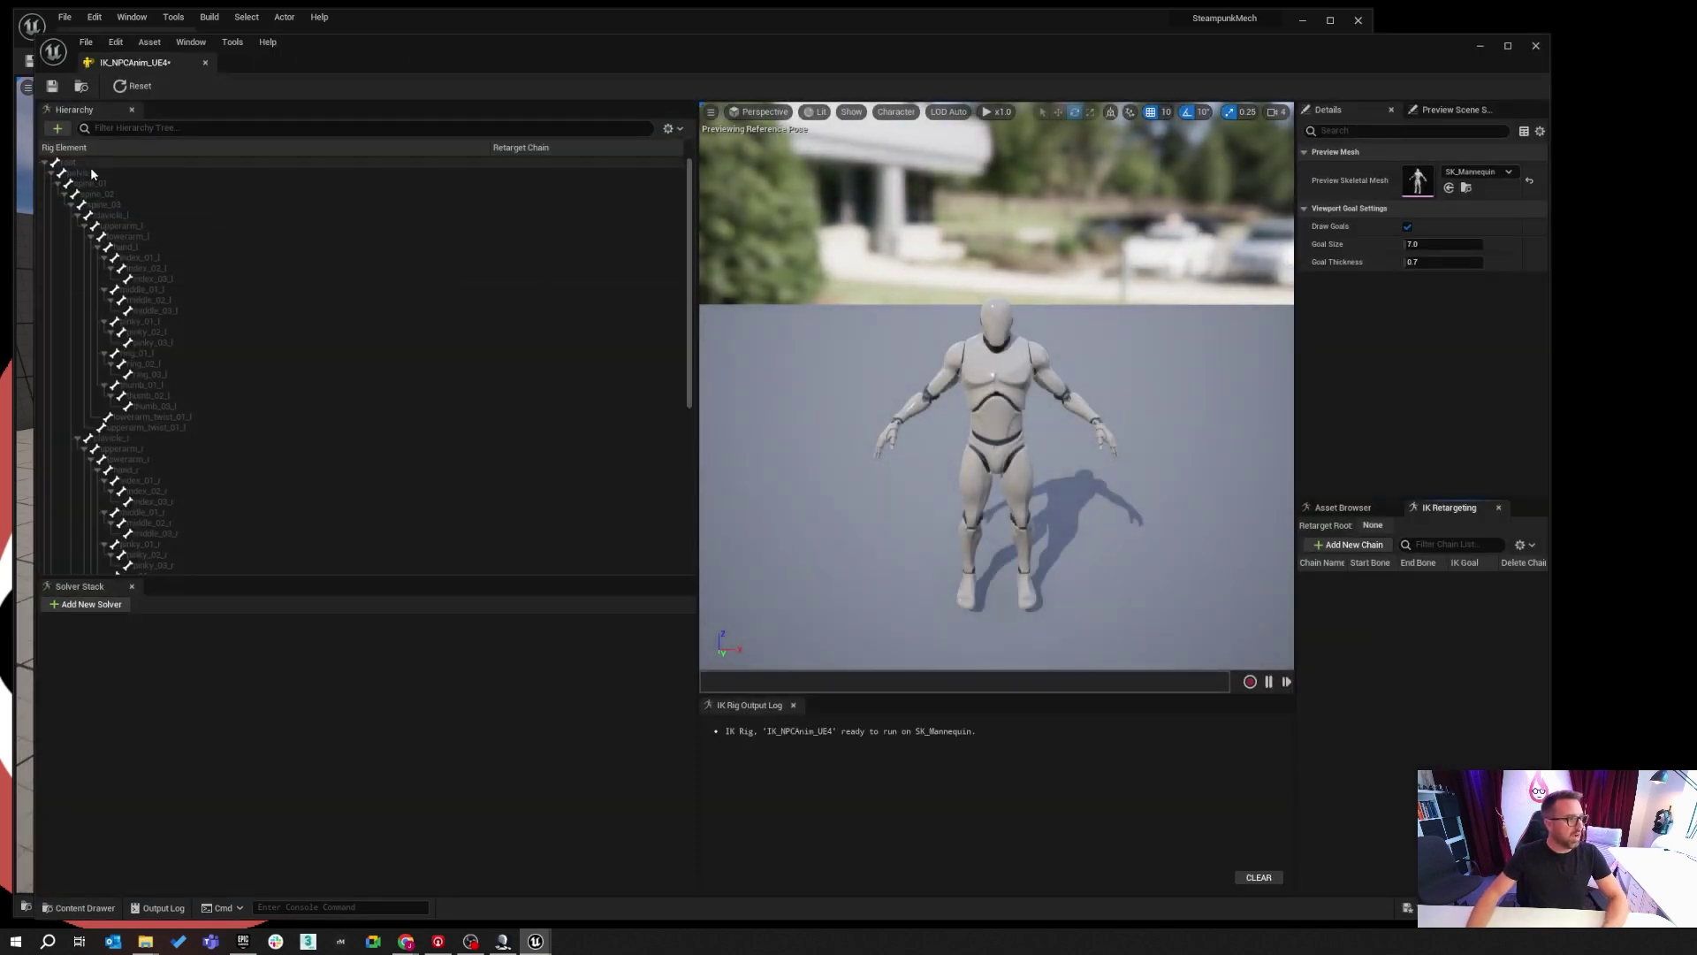
{"action": "left_click", "coordinate": [87, 174]}
{"action": "right_click", "coordinate": [88, 176]}
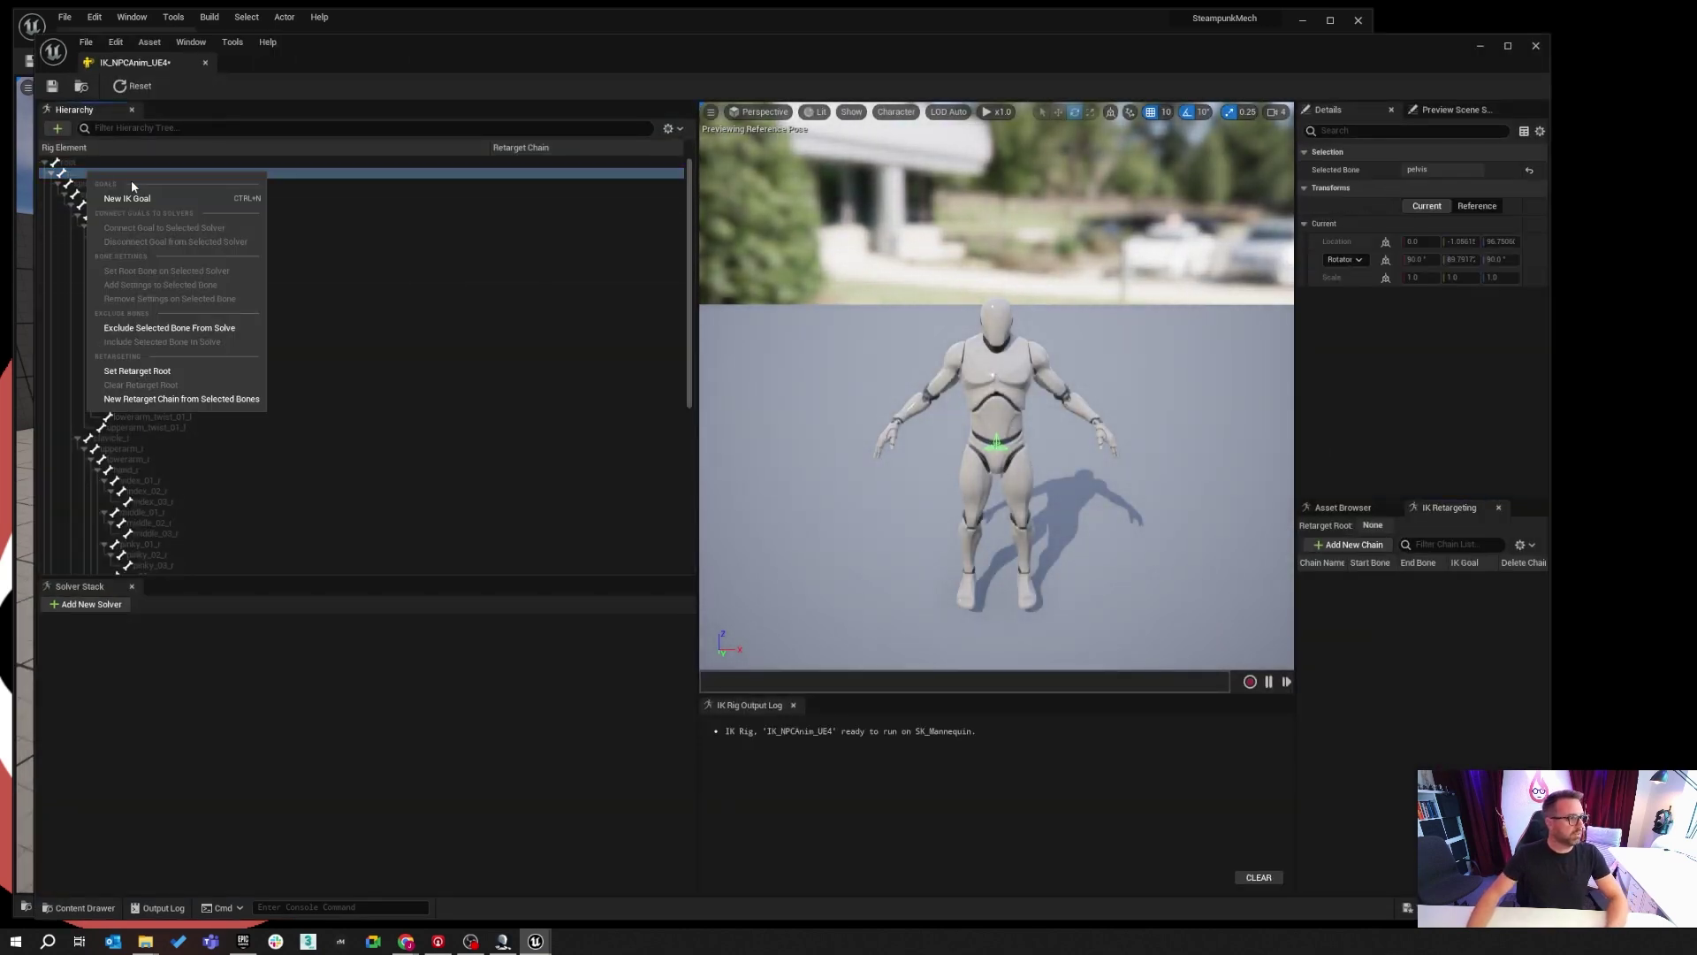
{"action": "left_click", "coordinate": [162, 372]}
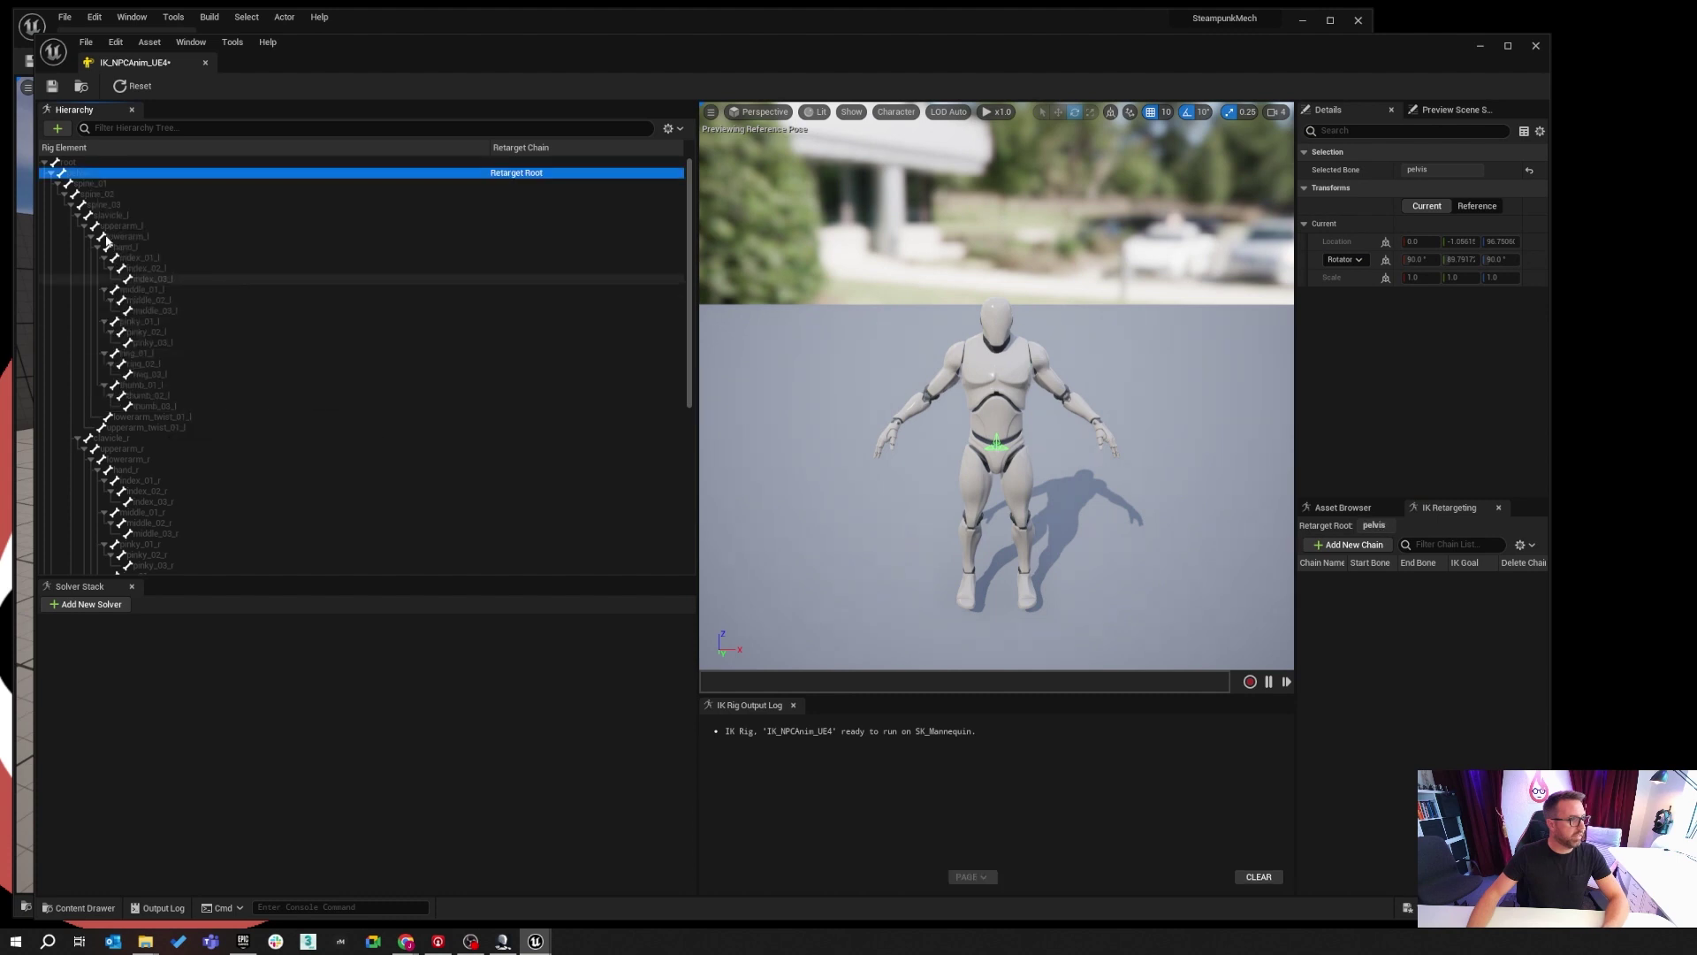
Create a retarget chain named Spine from spine_01 to spine_03, without an IK goal.
{"action": "left_click", "coordinate": [108, 181]}
{"action": "left_click", "coordinate": [129, 206], "text": "shift"}
{"action": "right_click", "coordinate": [129, 207]}
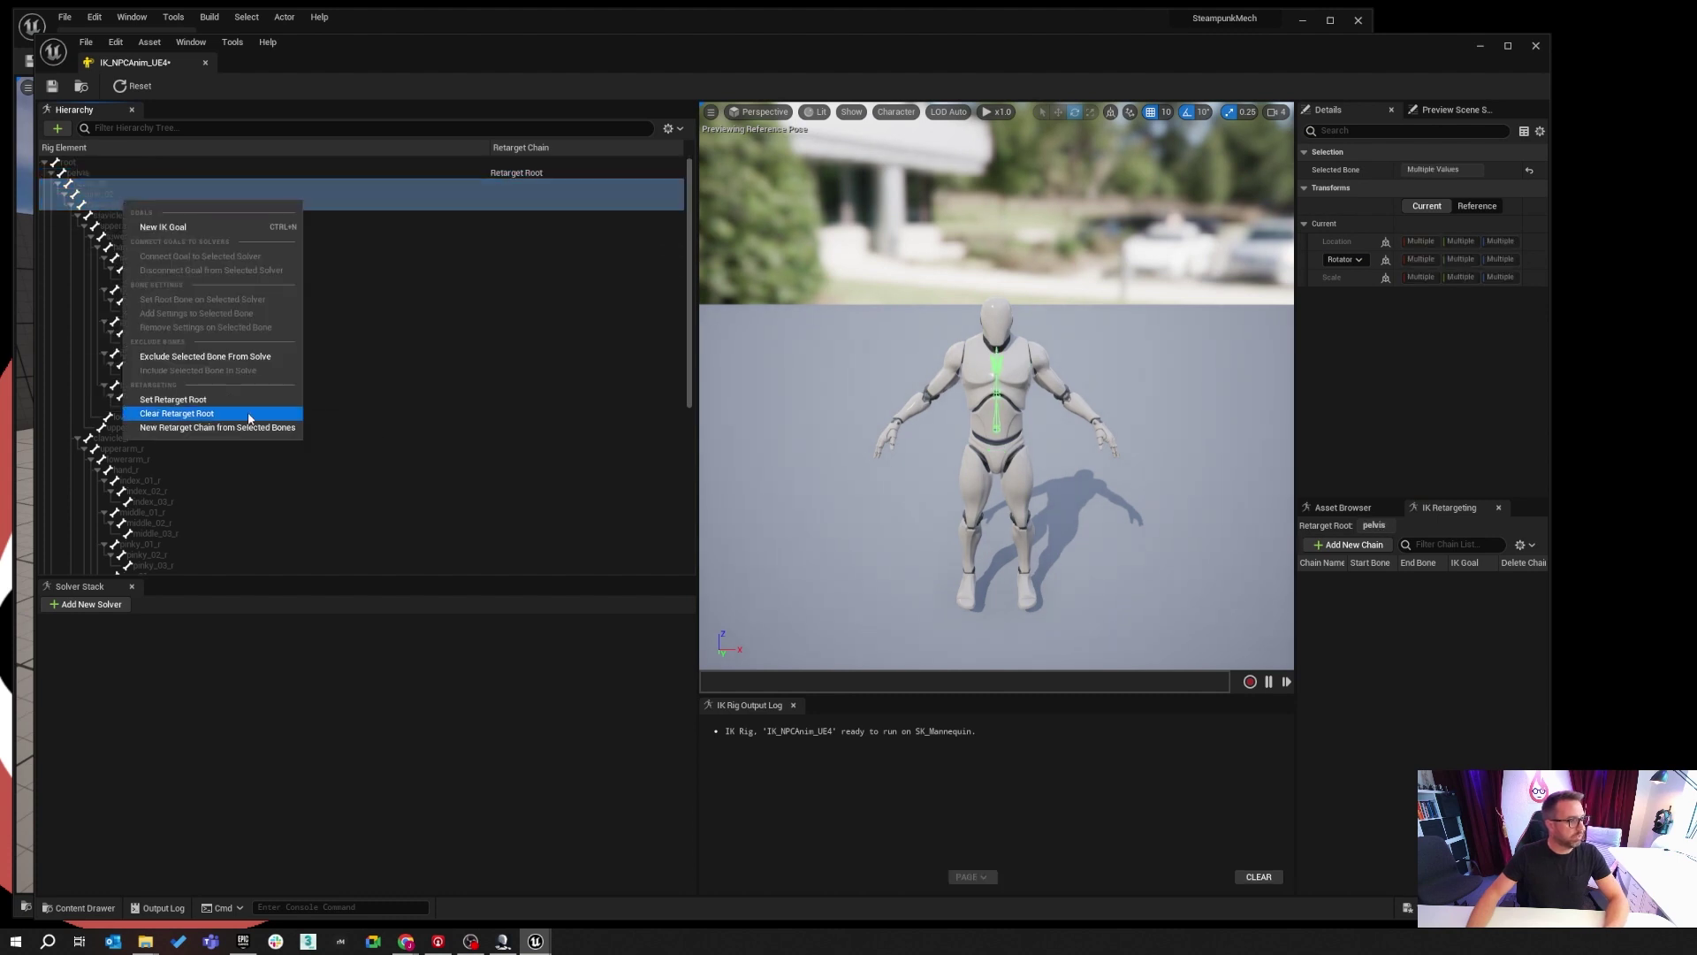
{"action": "left_click", "coordinate": [242, 427]}
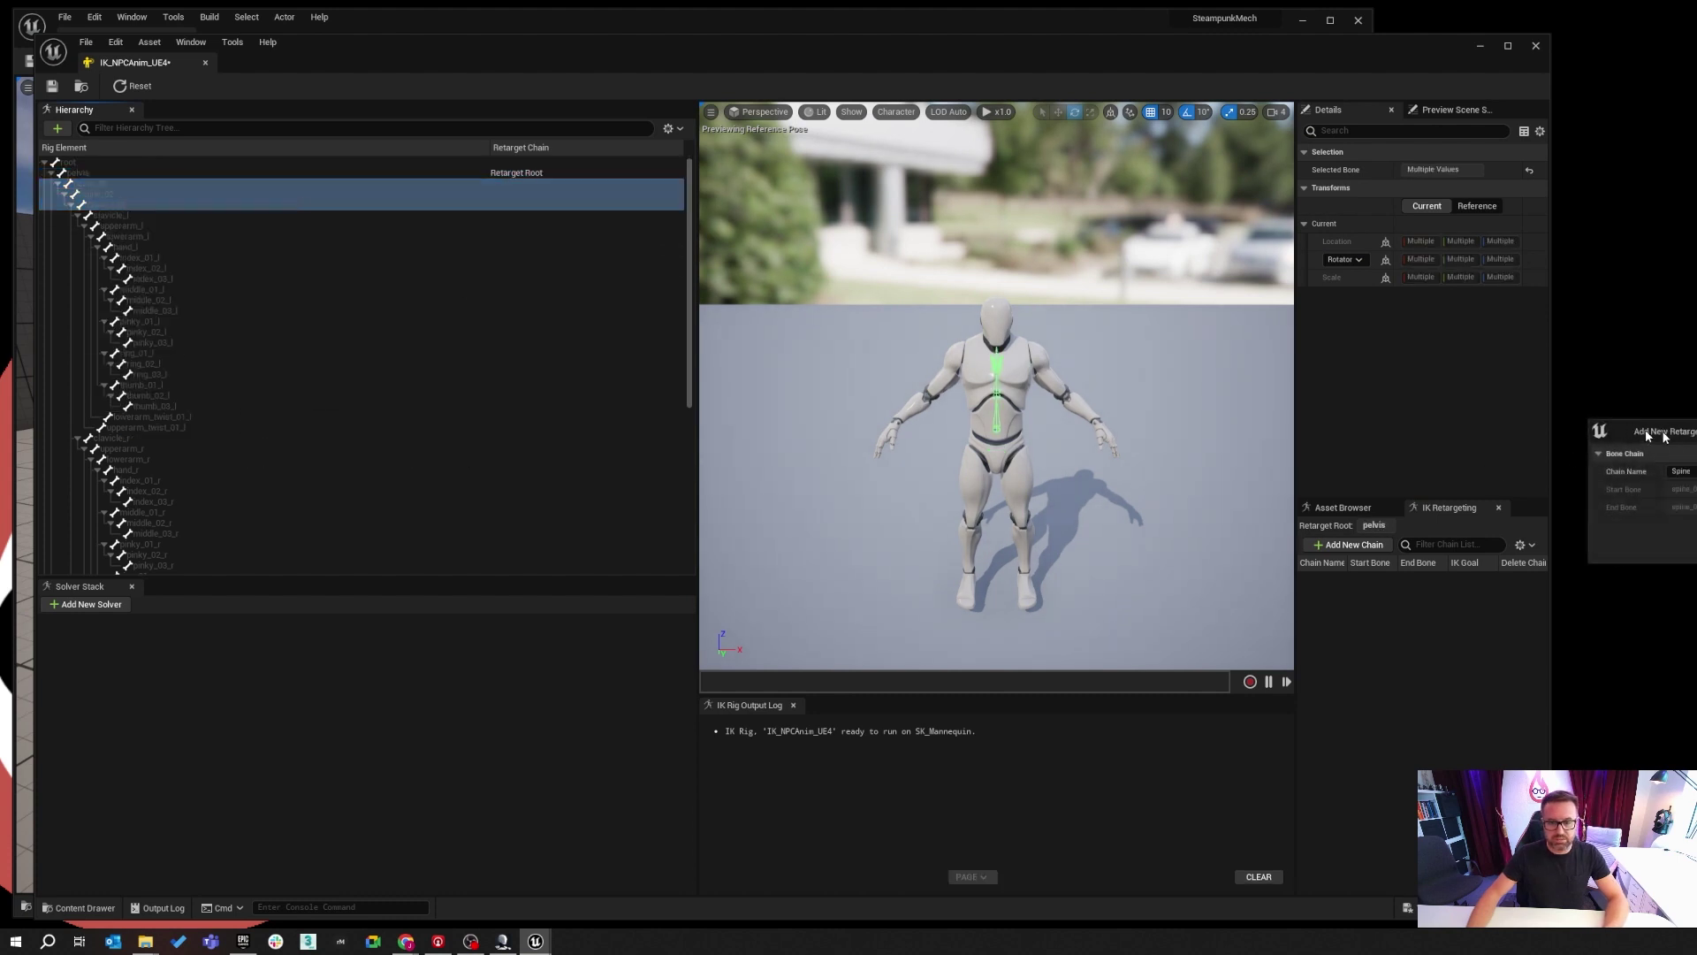
{"action": "left_click_drag", "start_coordinate": [1646, 428], "coordinate": [1103, 414]}
{"action": "left_click", "coordinate": [1237, 539]}
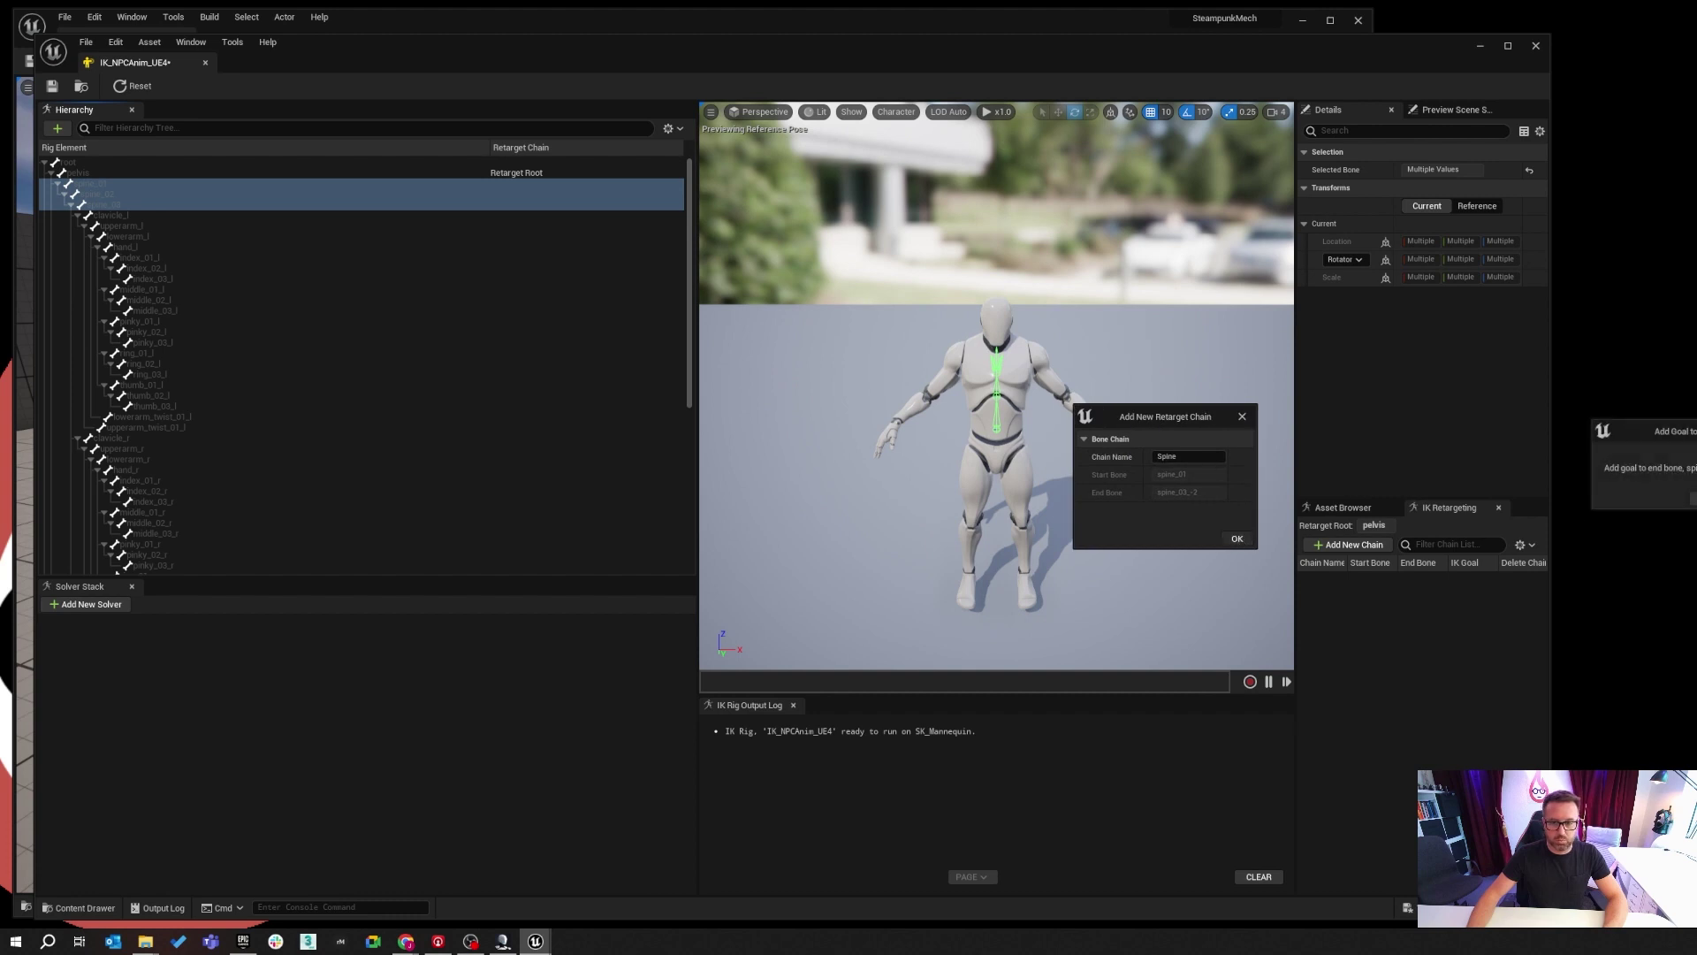
{"action": "left_click_drag", "start_coordinate": [1646, 432], "coordinate": [1030, 551]}
{"action": "left_click", "coordinate": [1151, 619]}
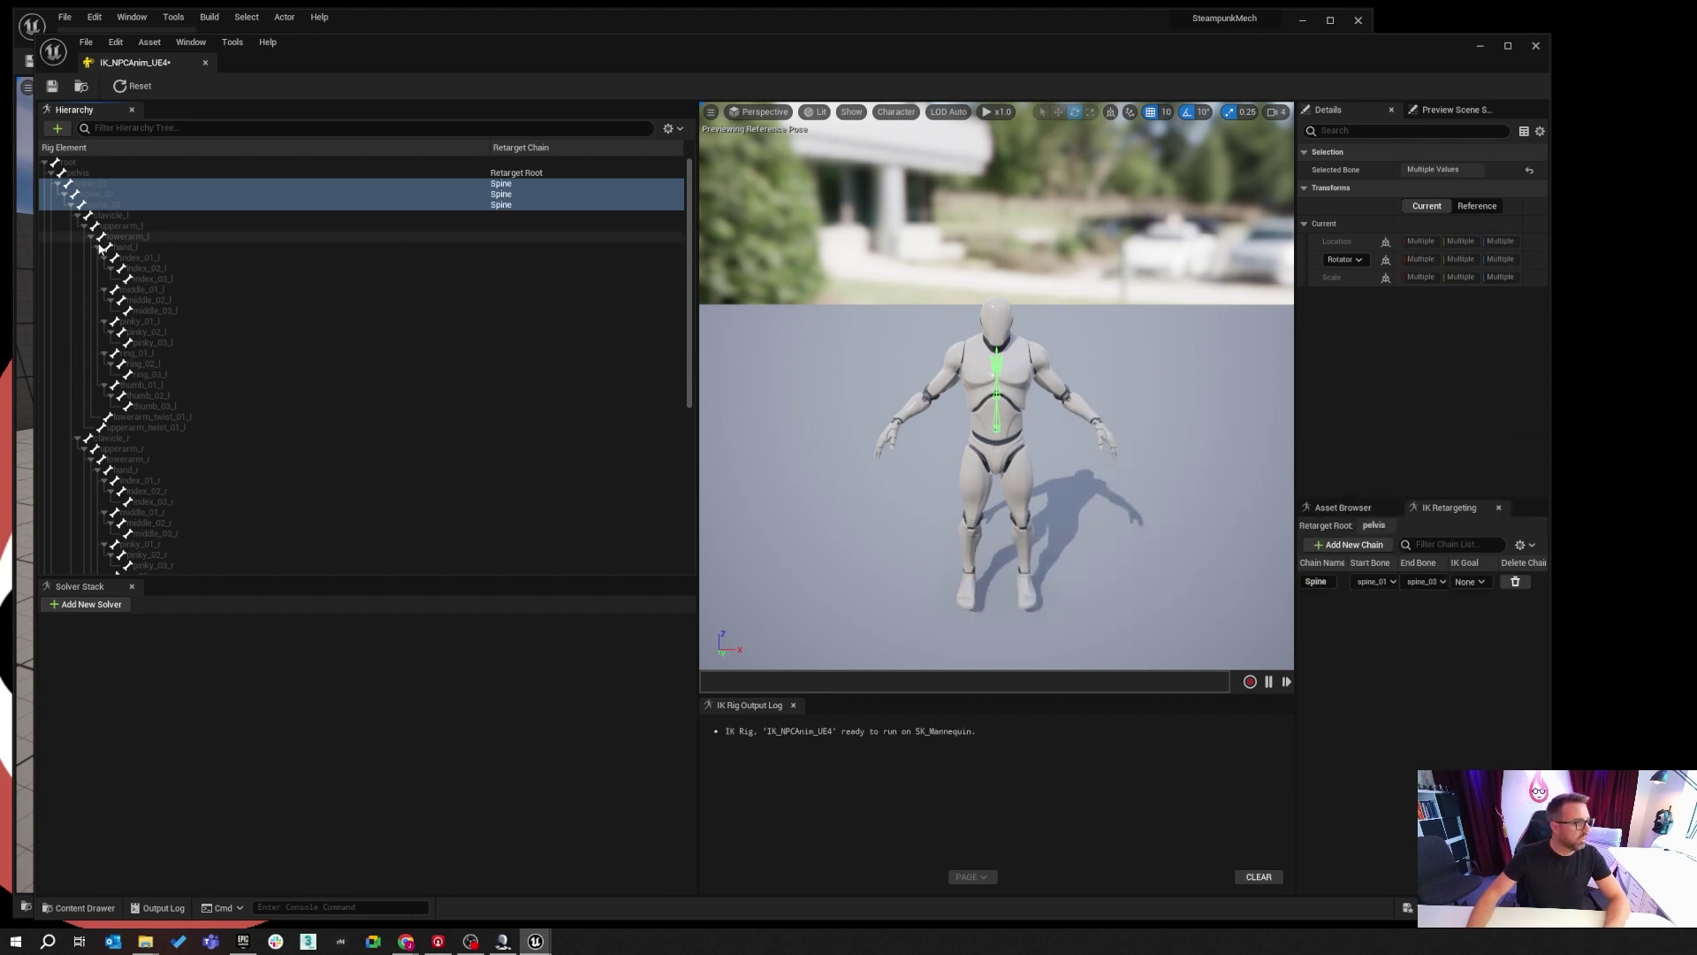
Create a retarget chain named LeftArm from upperarm_l to hand_l, without an IK goal.
{"action": "left_click", "coordinate": [128, 225]}
{"action": "left_click", "coordinate": [129, 248], "text": "shift"}
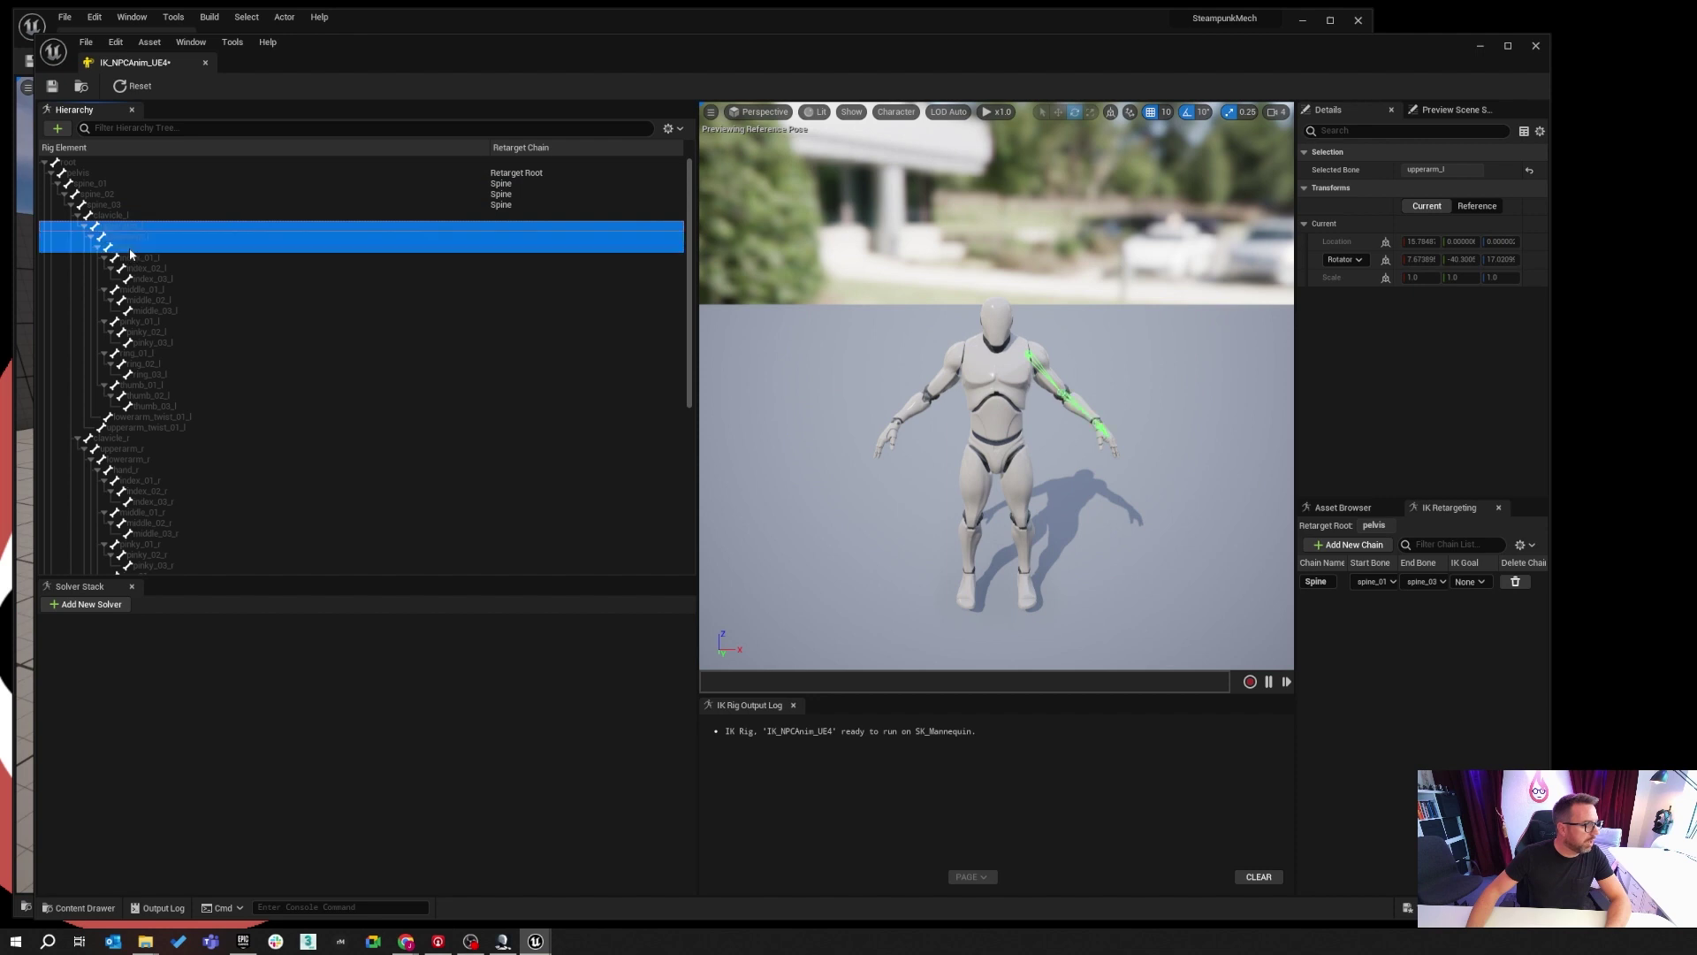
{"action": "right_click", "coordinate": [129, 232]}
{"action": "left_click", "coordinate": [265, 461]}
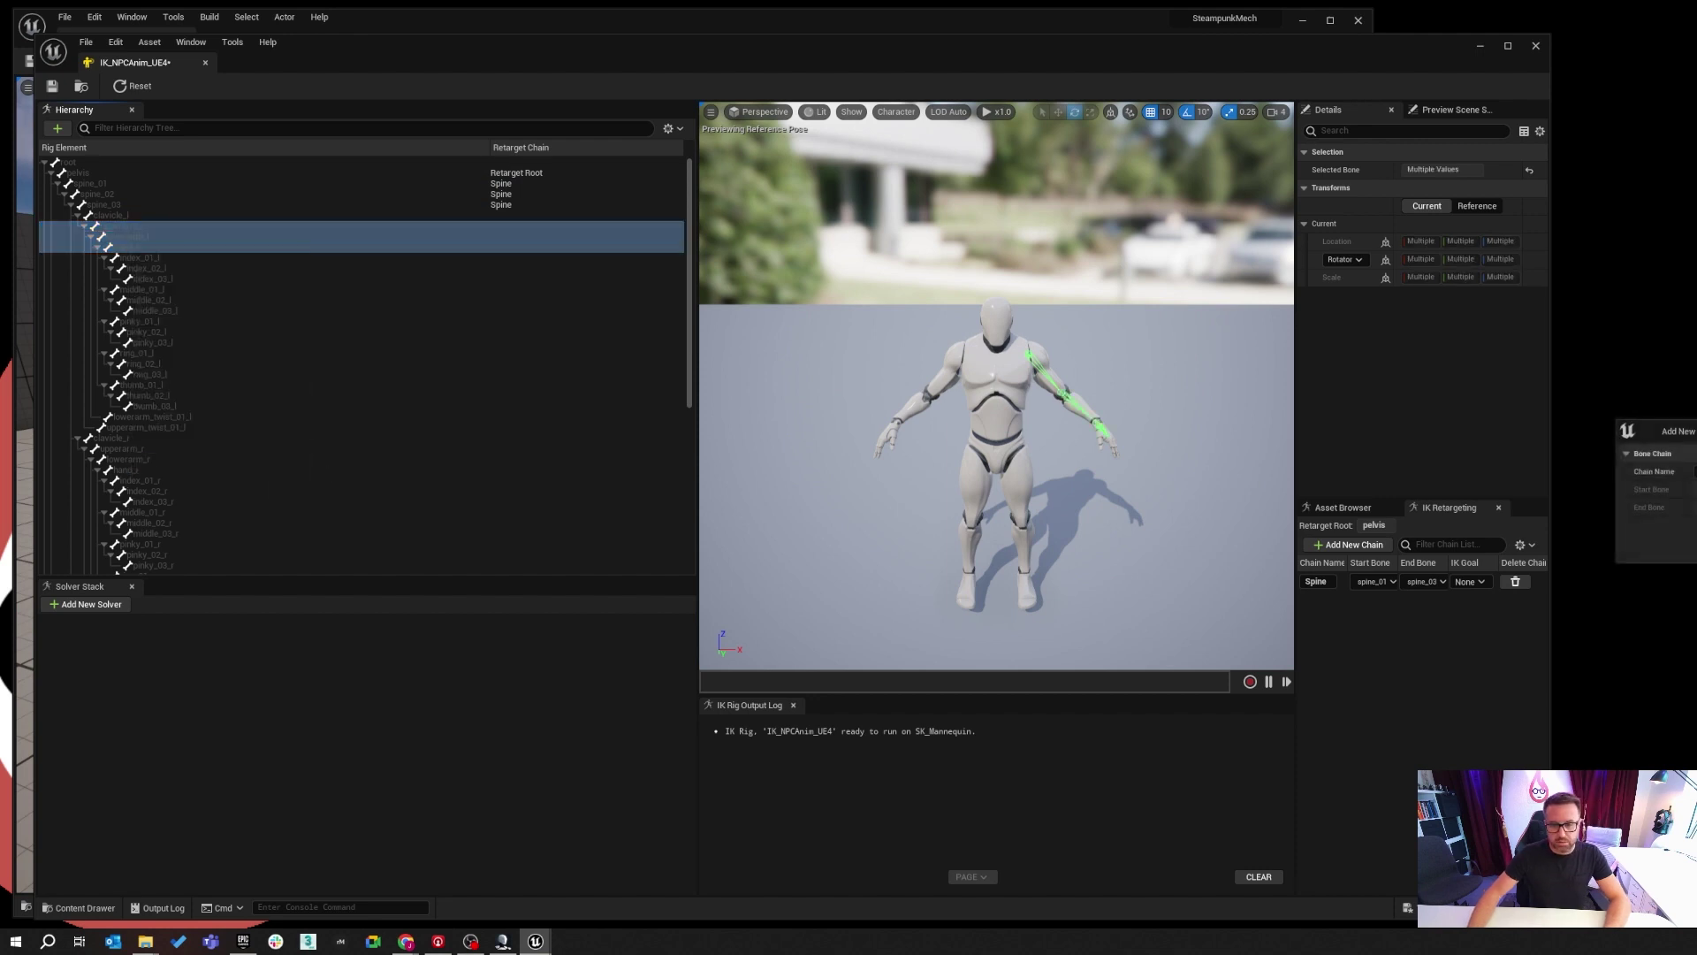
{"action": "key", "text": "Return"}
{"action": "key", "text": "Escape"}
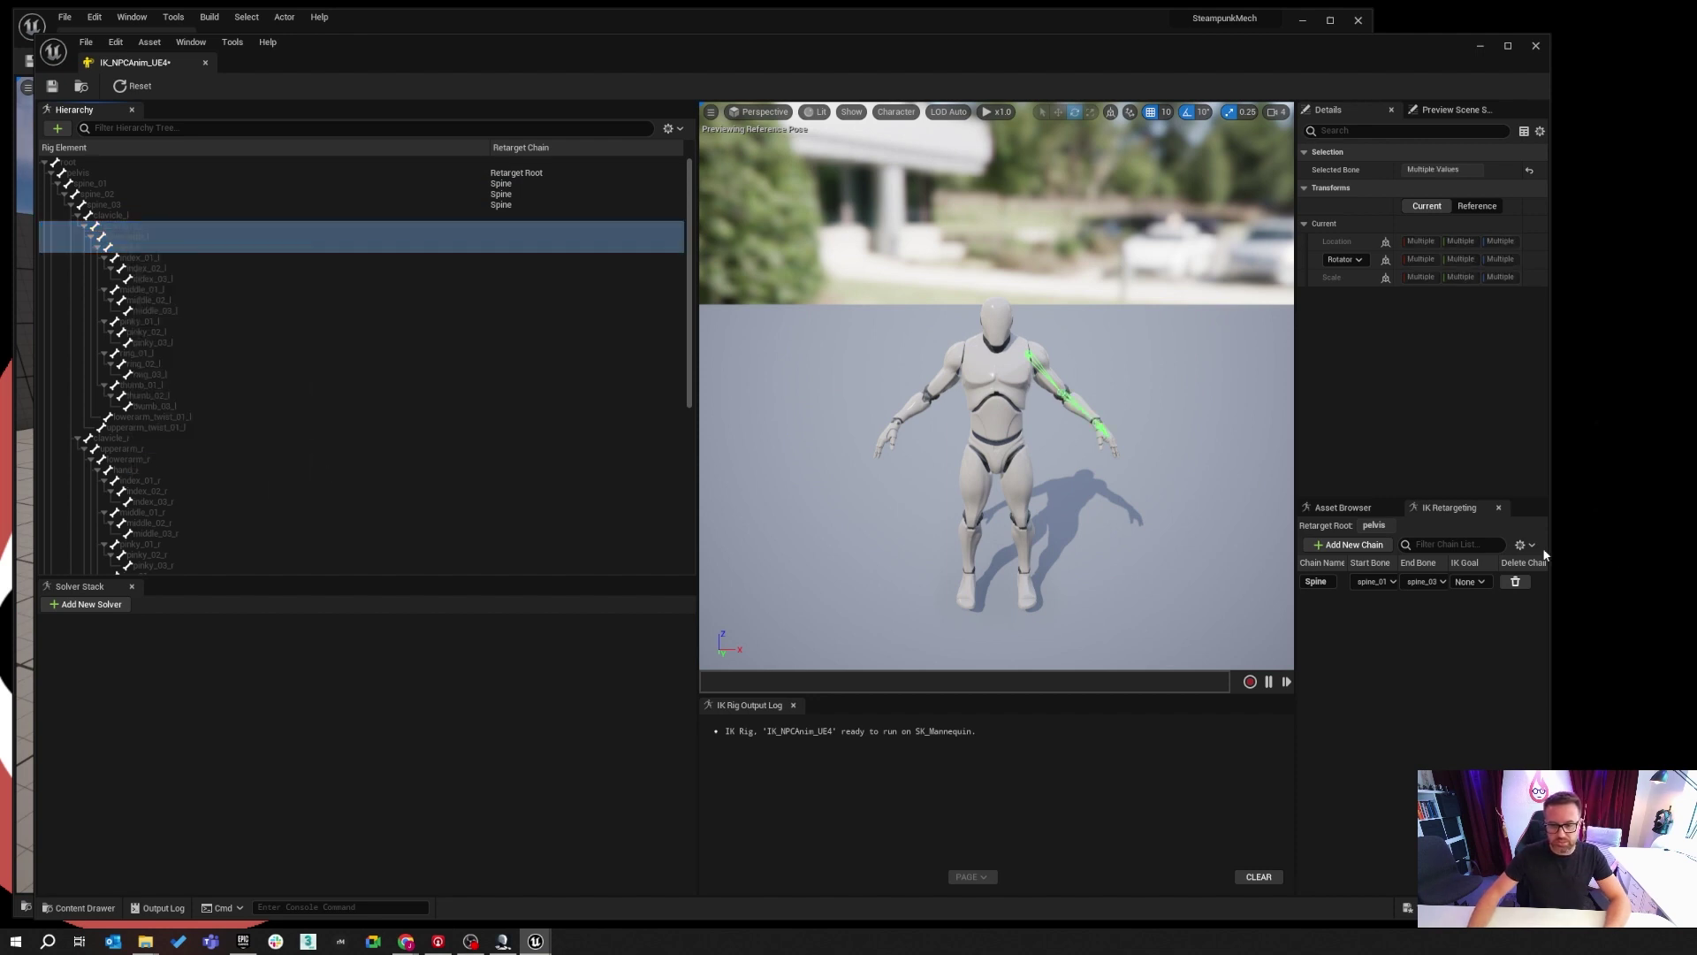
Create a retarget chain named RightArm from upperarm_r to hand_r, without an IK goal.
{"action": "left_click", "coordinate": [125, 449]}
{"action": "left_click", "coordinate": [146, 467], "text": "shift"}
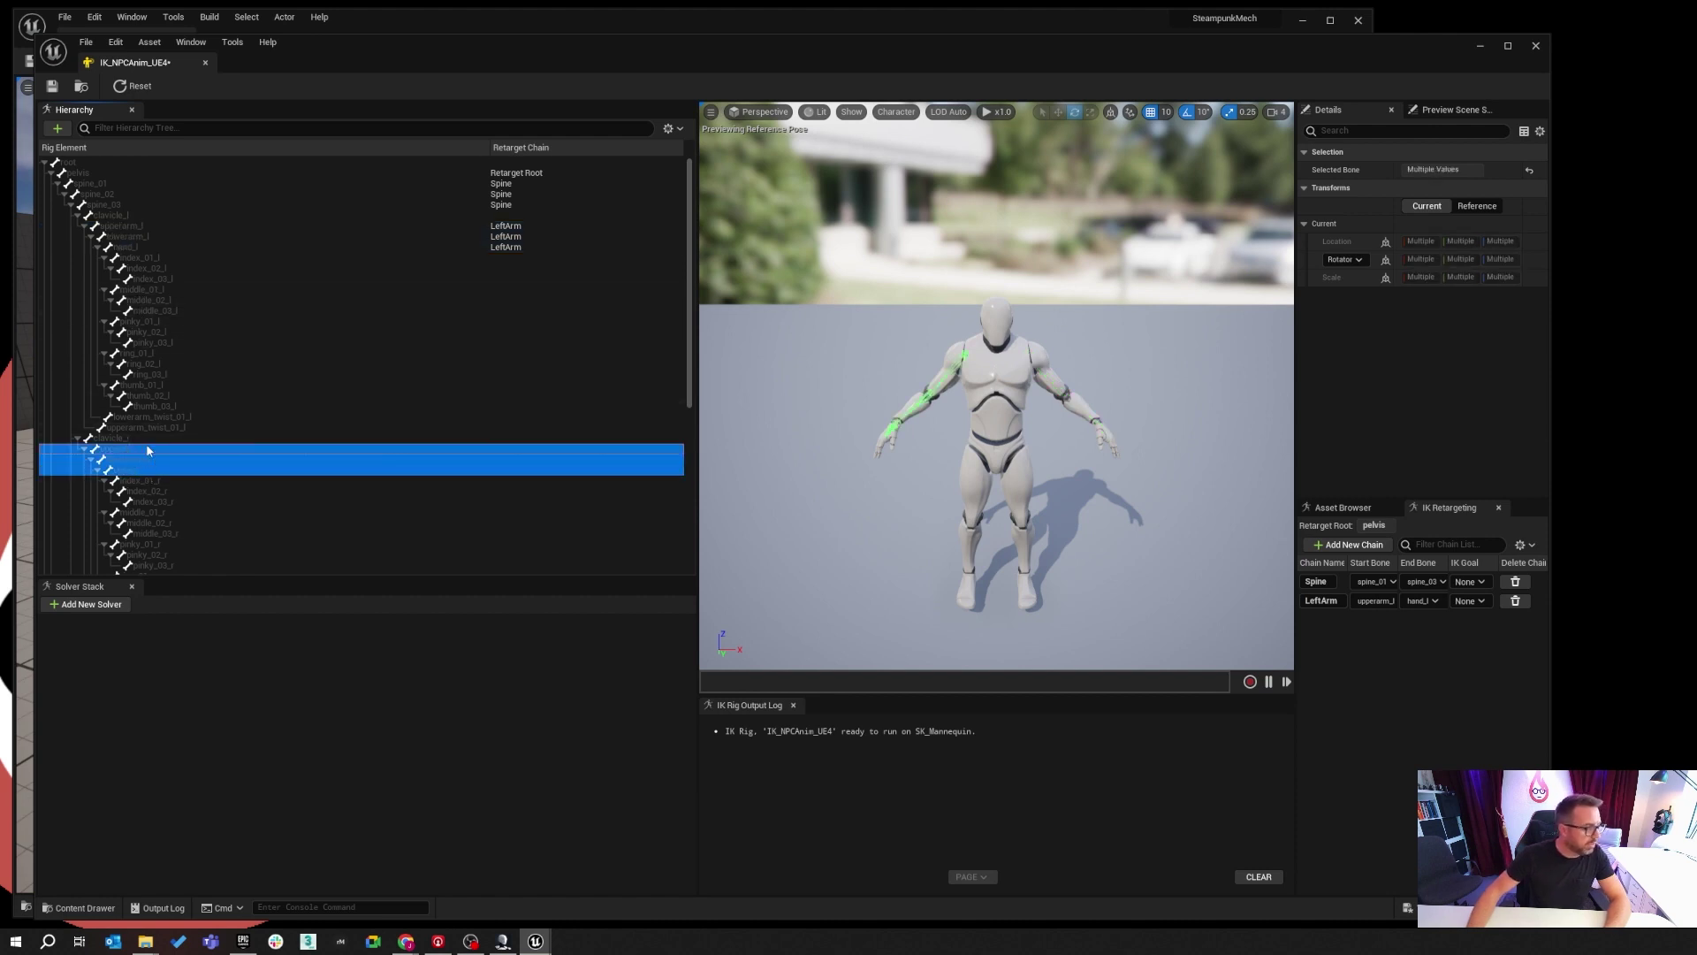
{"action": "right_click", "coordinate": [146, 447]}
{"action": "left_click", "coordinate": [236, 673]}
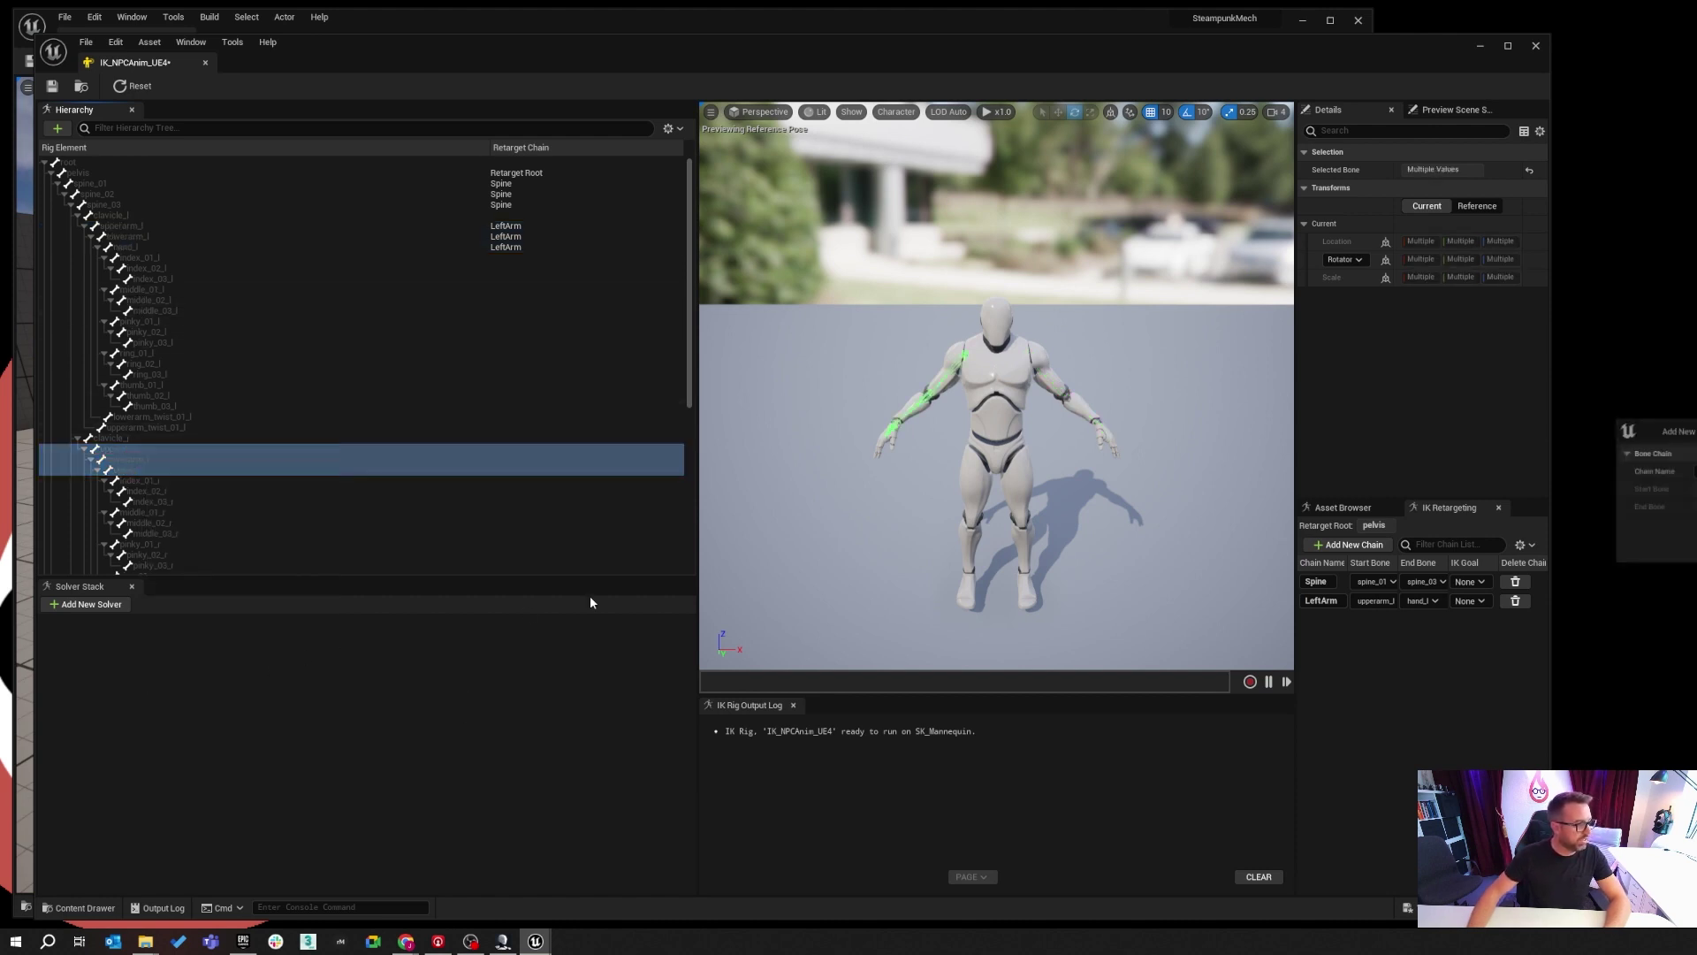
{"action": "type", "text": "RightArm"}
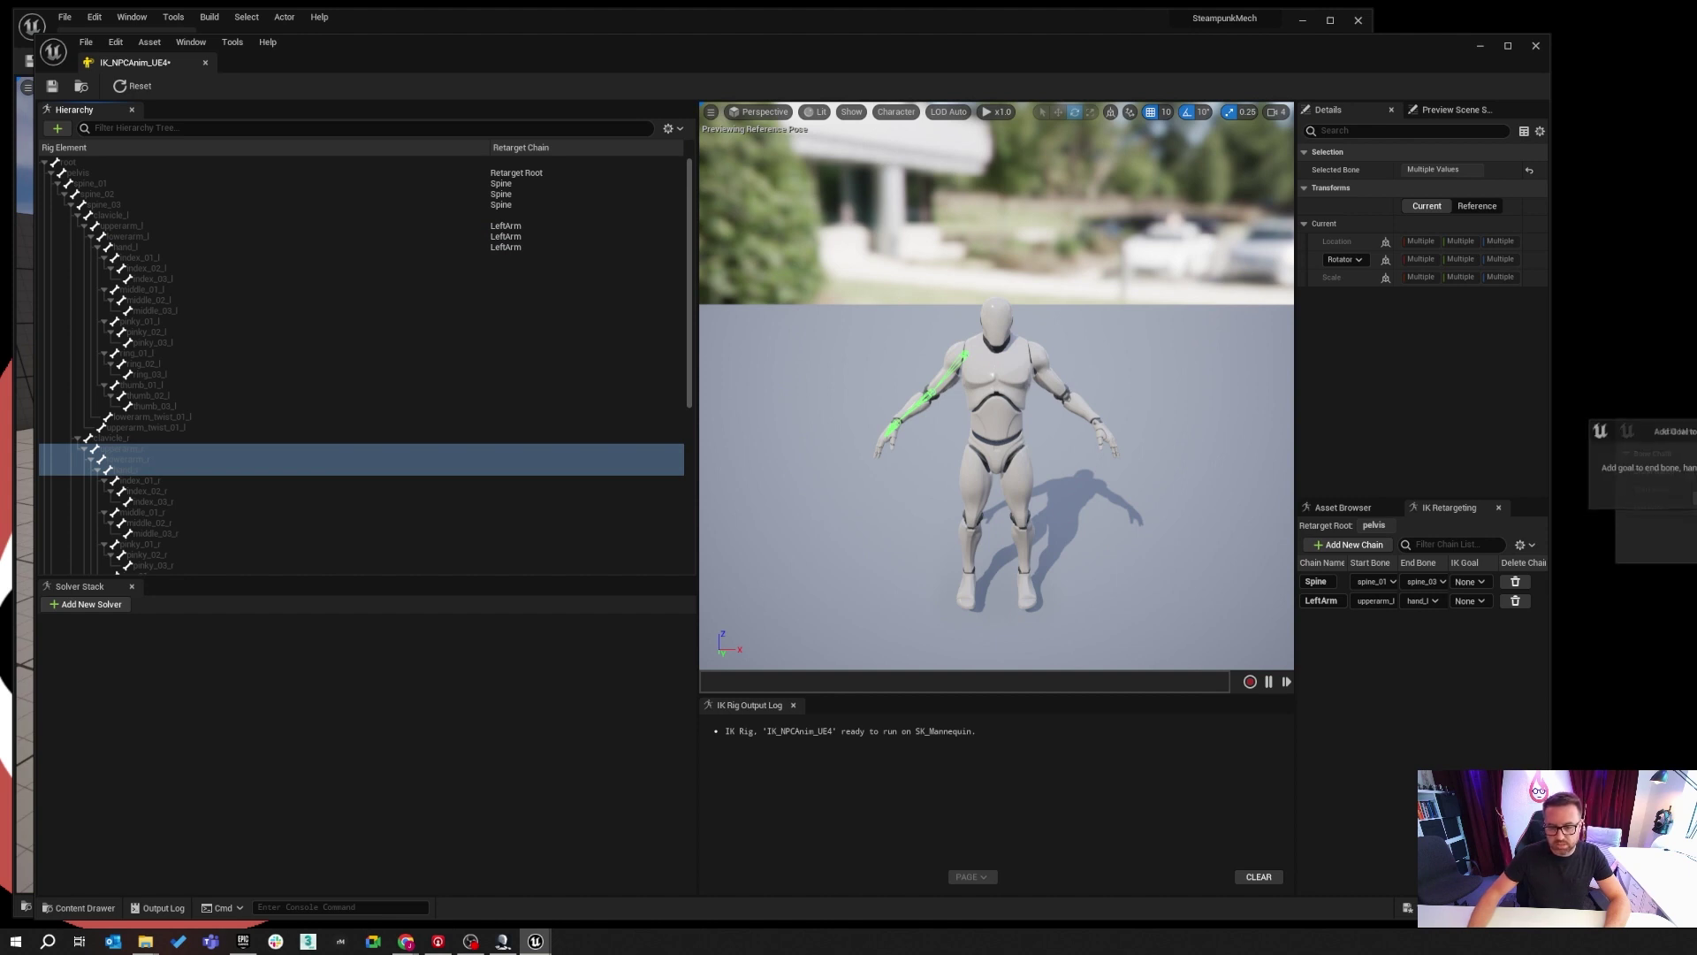
{"action": "key", "text": "Return"}
Create a retarget chain named Head from neck_01 to head, without an IK goal.
{"action": "scroll", "coordinate": [142, 495], "scroll_direction": "down", "scroll_amount": 4}
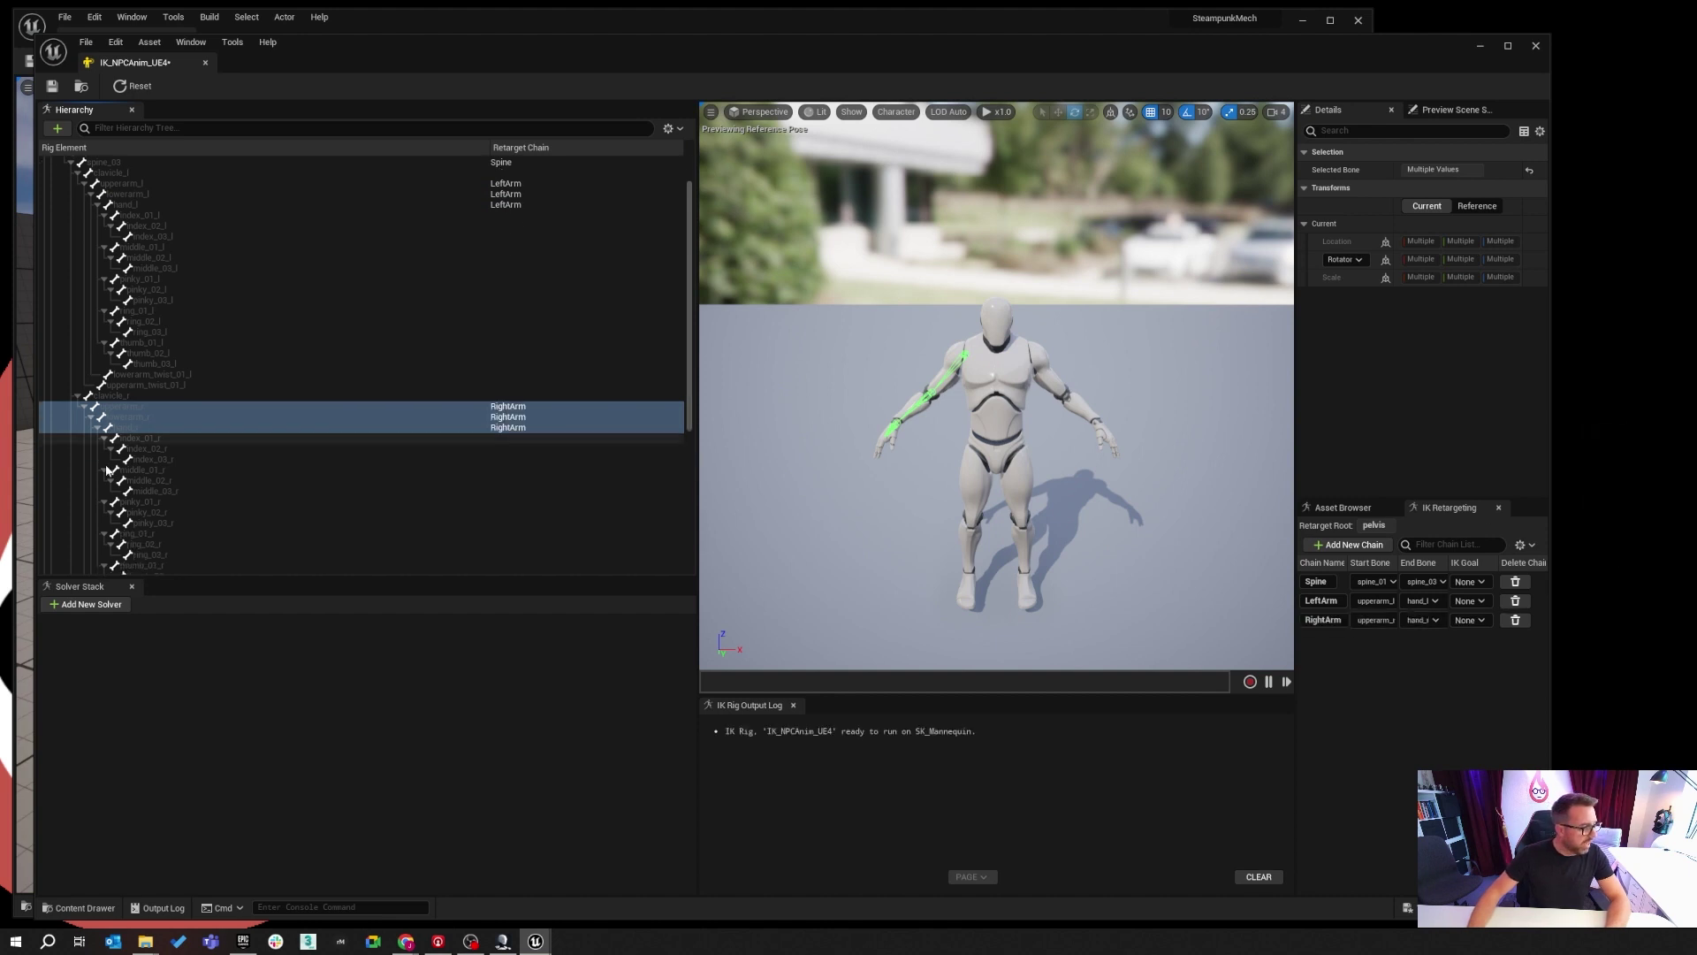
{"action": "left_click", "coordinate": [132, 492]}
{"action": "key", "text": "shift+Down"}
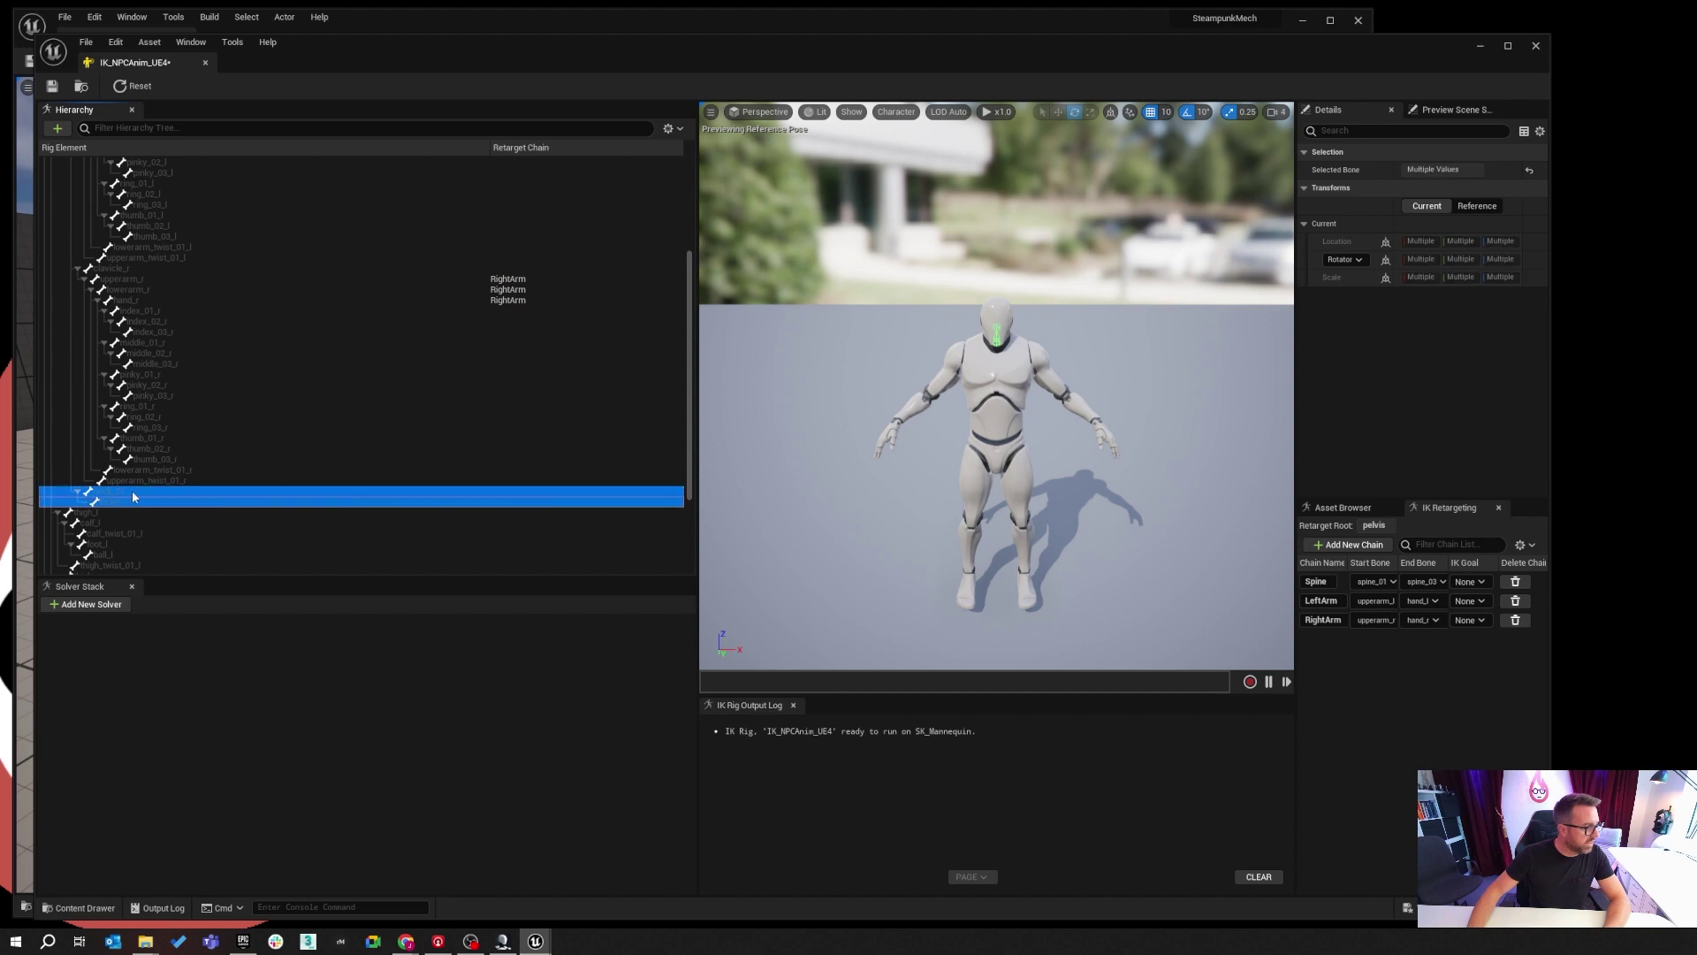
{"action": "right_click", "coordinate": [131, 490]}
{"action": "left_click", "coordinate": [209, 712]}
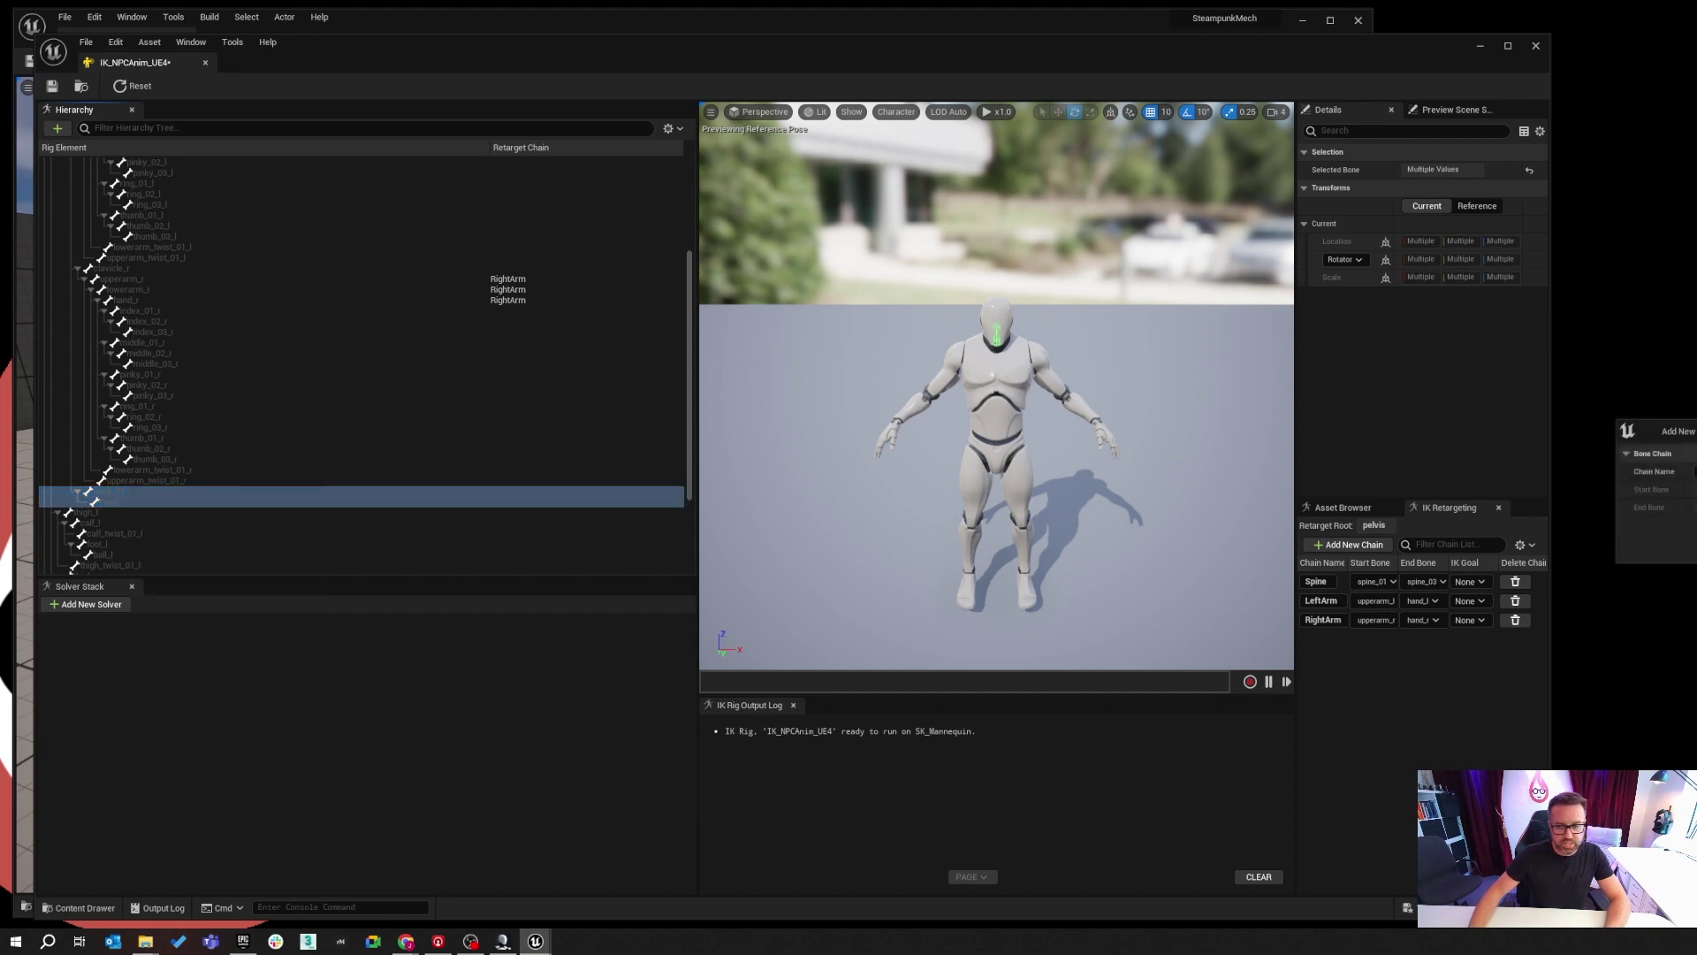
{"action": "key", "text": "Return"}
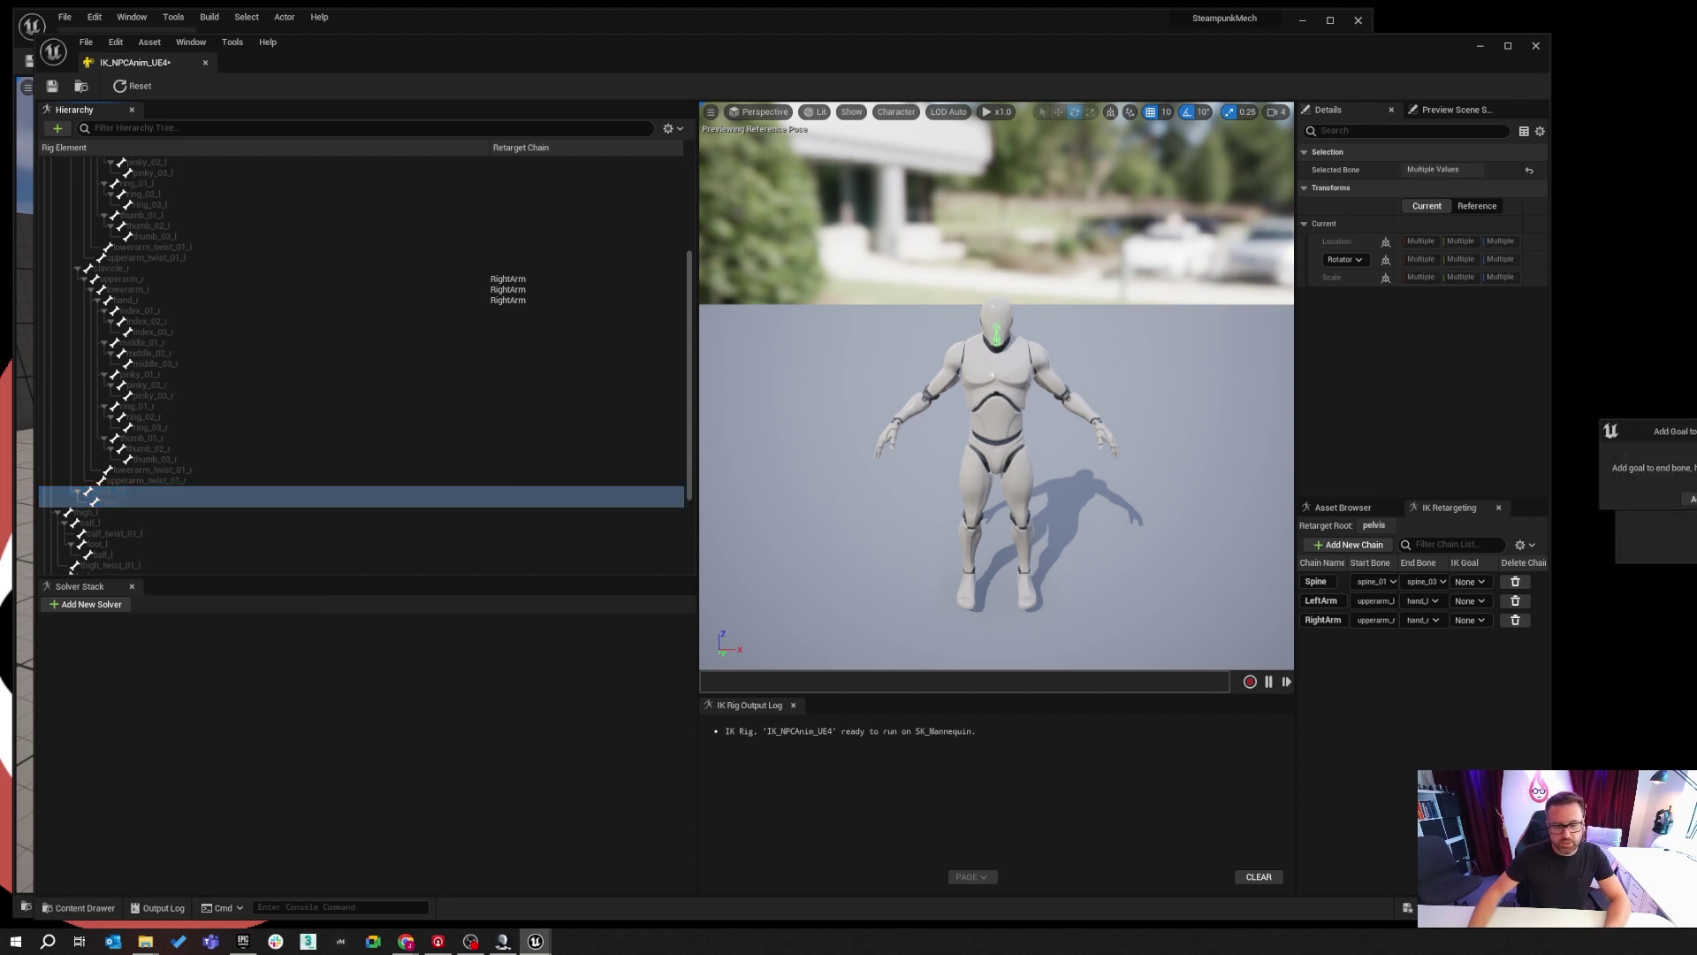
Create a retarget chain named RightLeg from thigh_r to ball_r, leaving out the twist bones and without an IK goal.
{"action": "scroll", "coordinate": [124, 460], "scroll_direction": "down", "scroll_amount": 4}
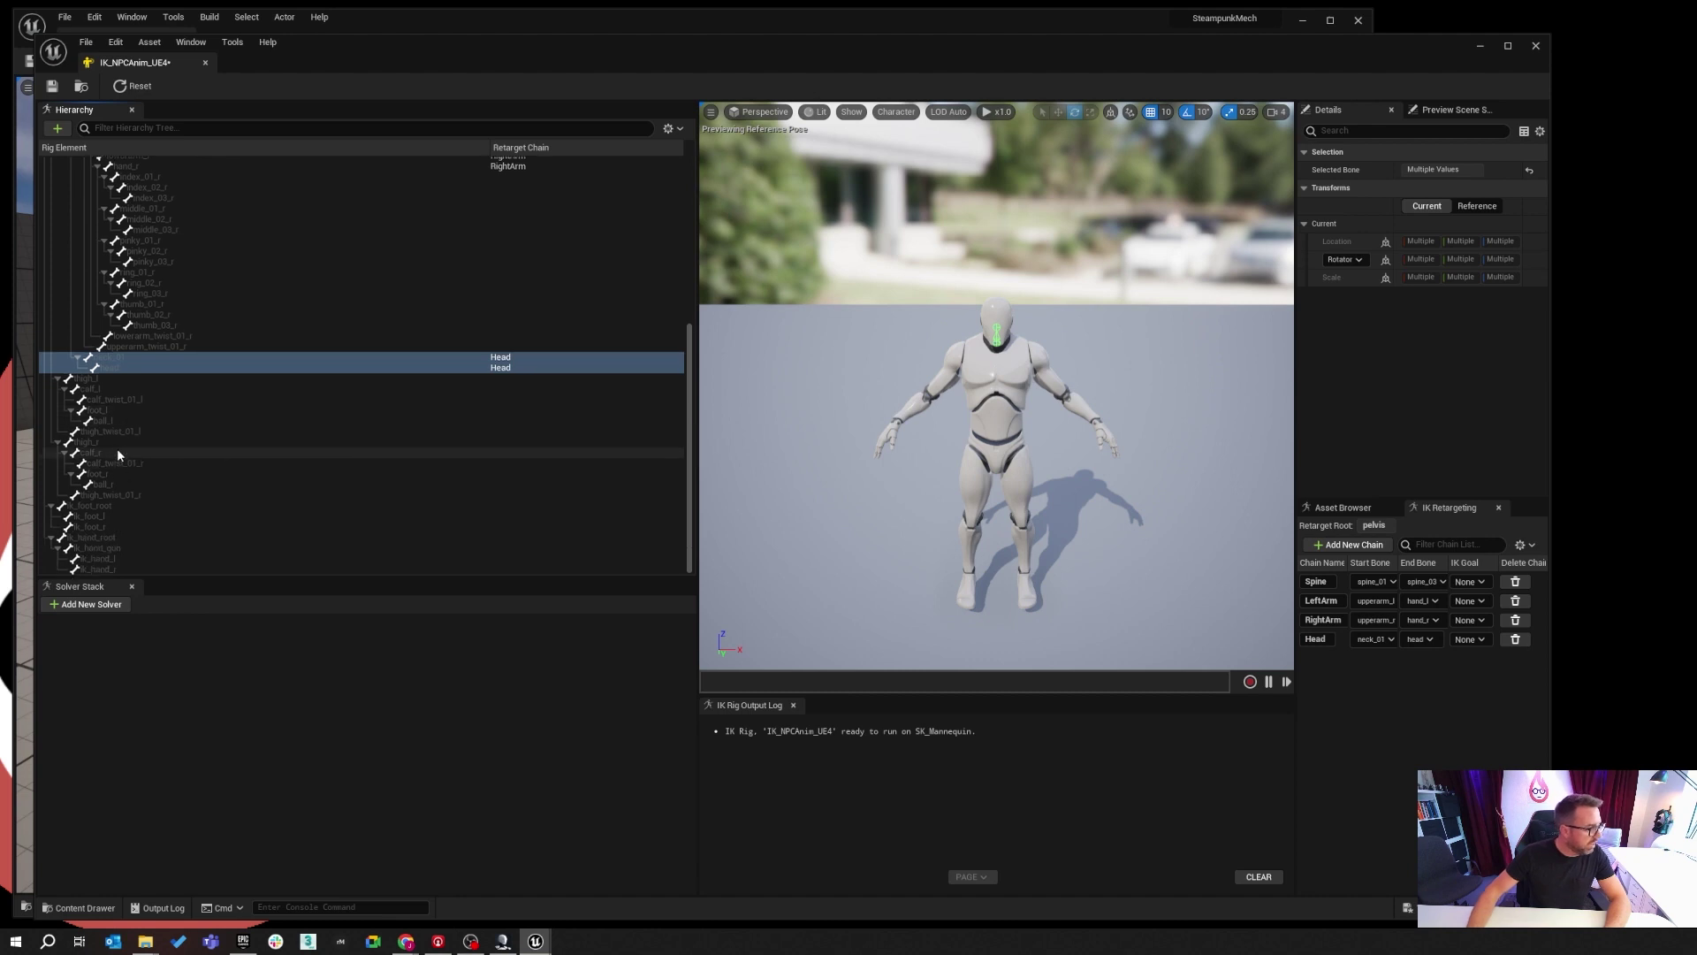
{"action": "left_click", "coordinate": [120, 442]}
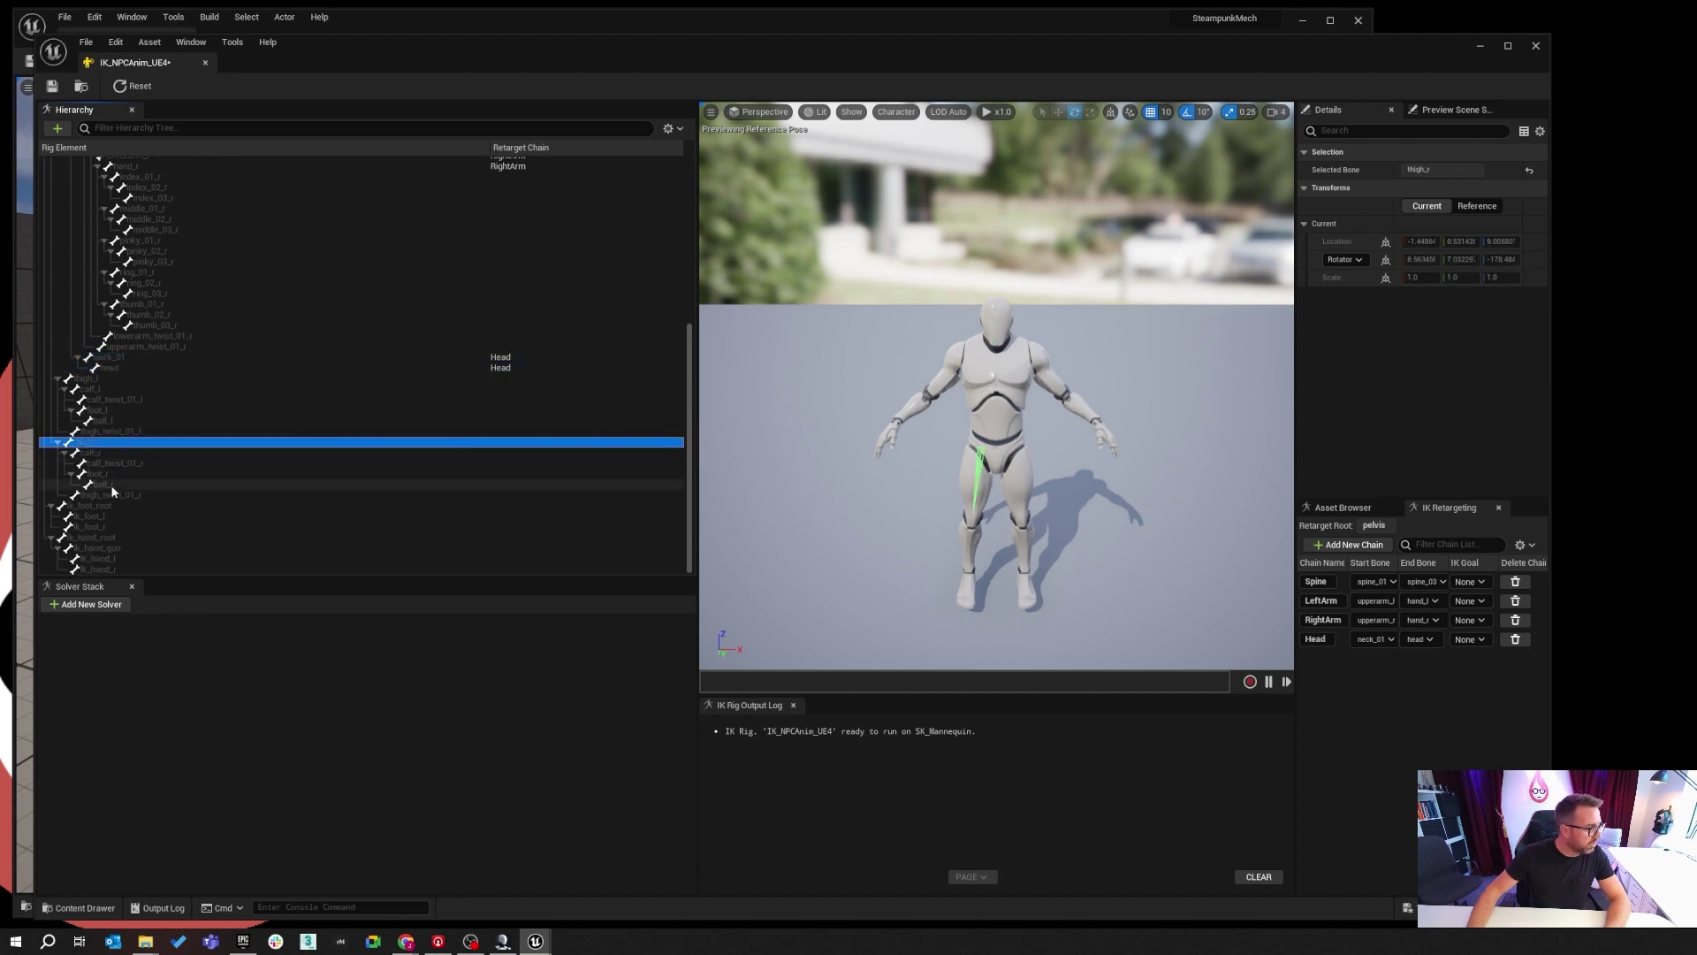
{"action": "left_click", "coordinate": [114, 473], "text": "ctrl"}
{"action": "right_click", "coordinate": [134, 446]}
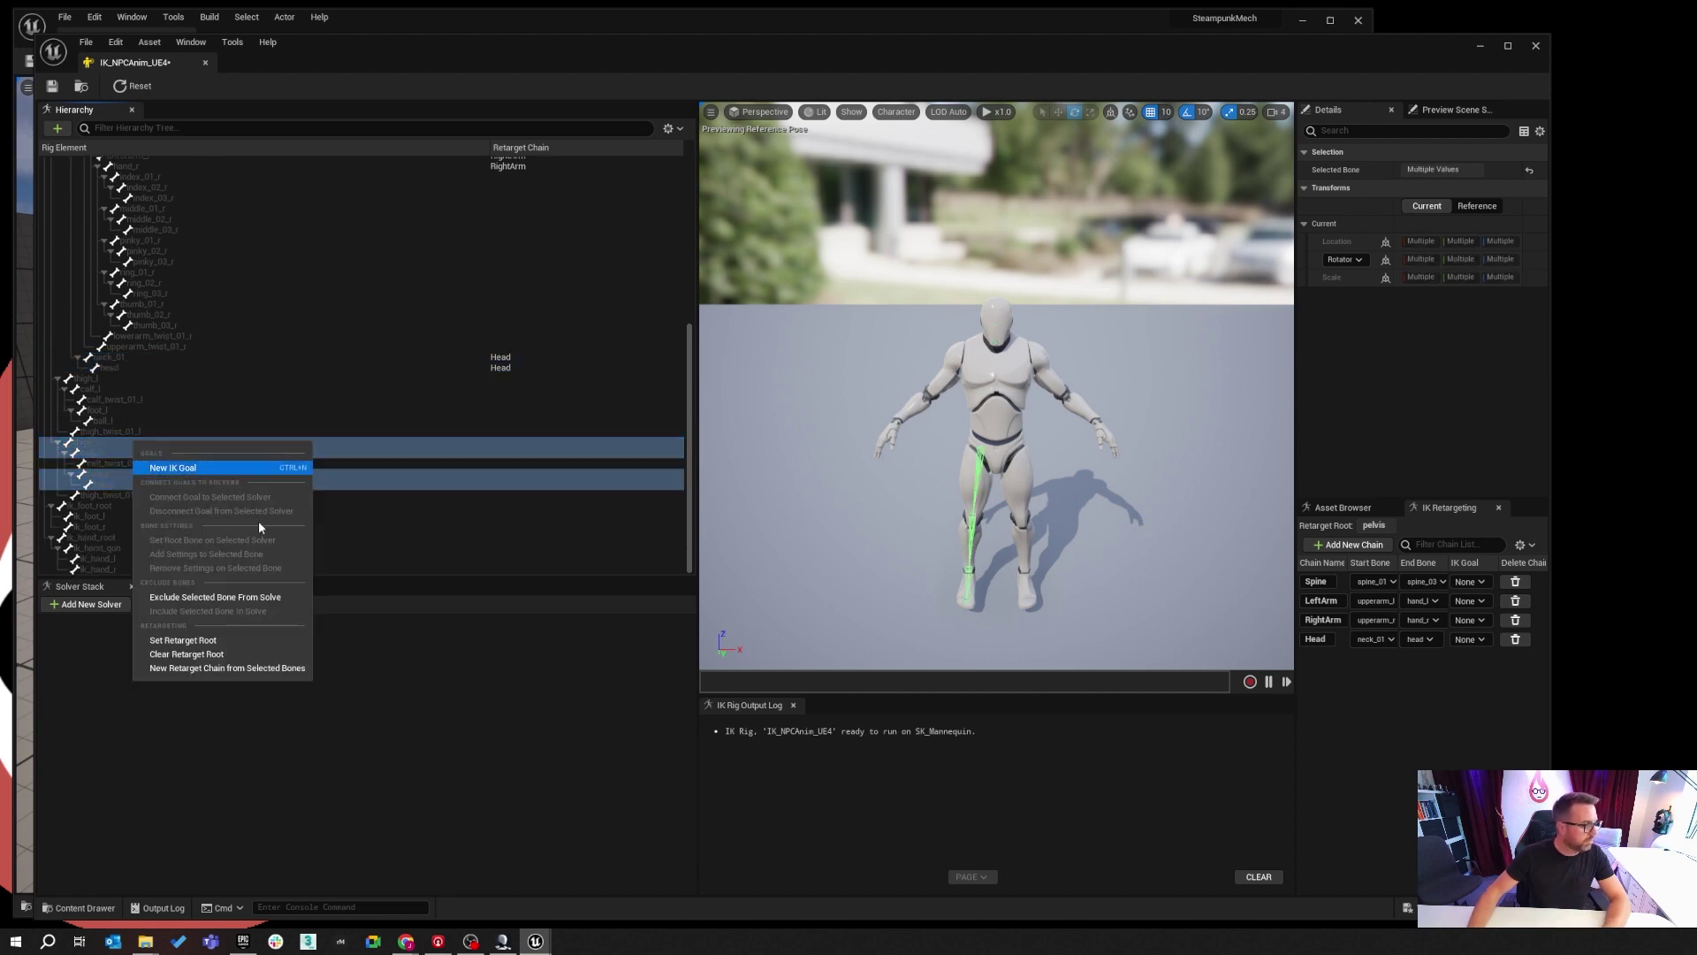
{"action": "left_click", "coordinate": [266, 669]}
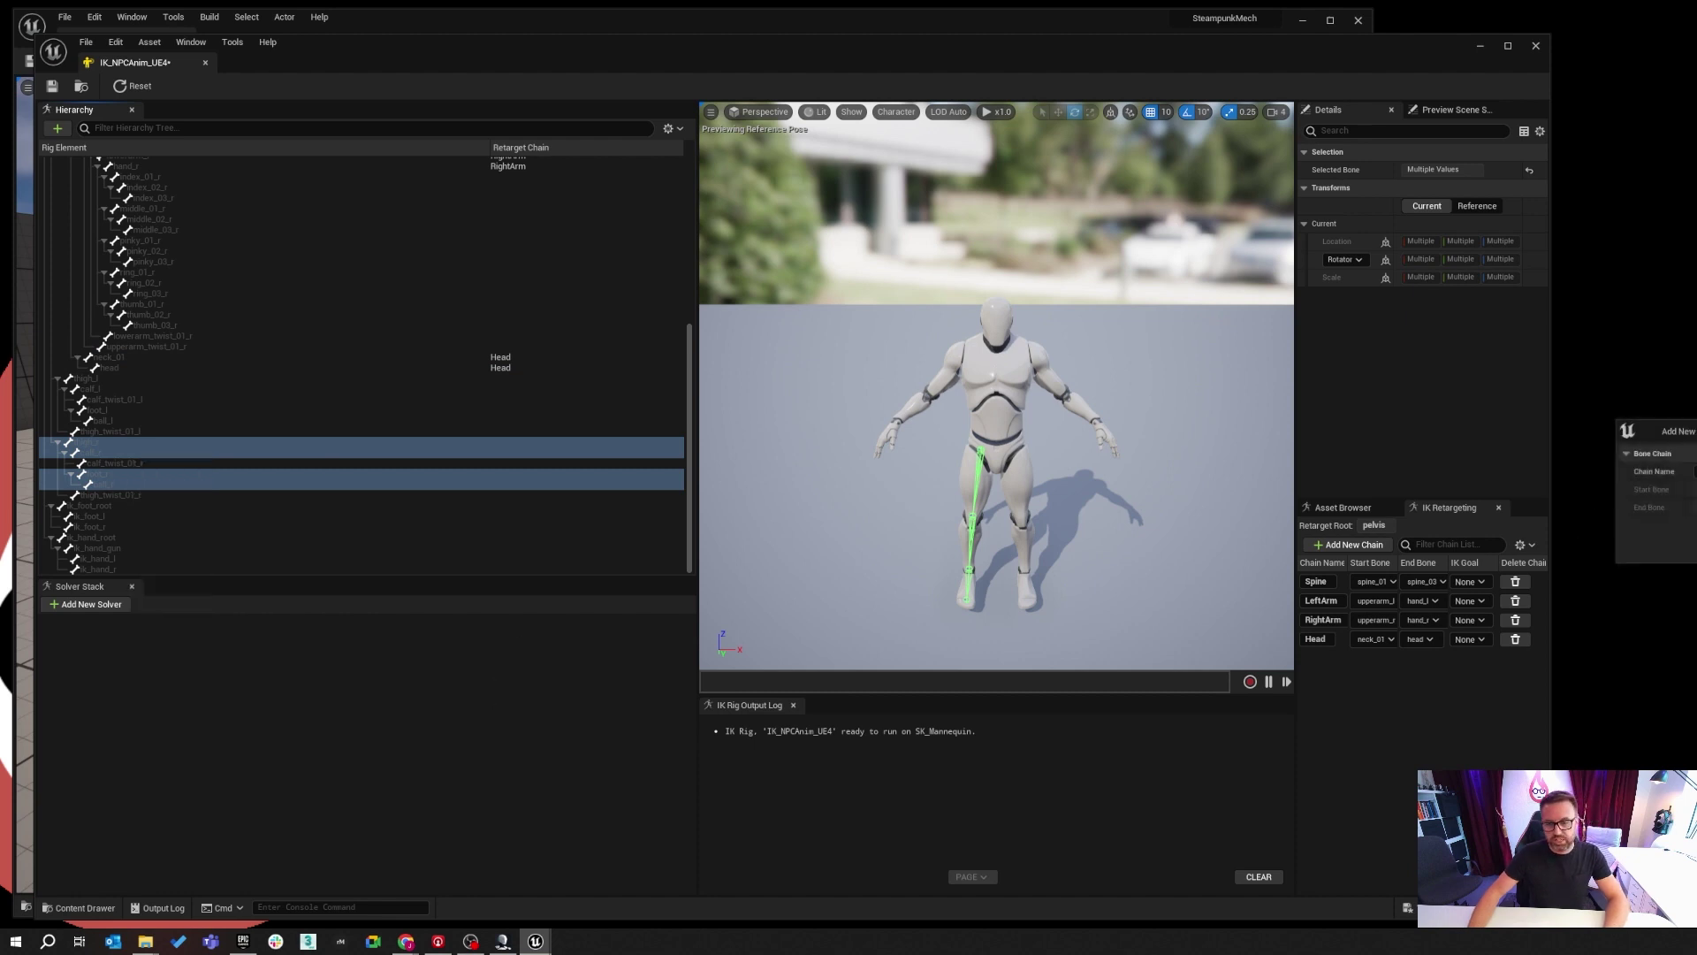
{"action": "key", "text": "Return"}
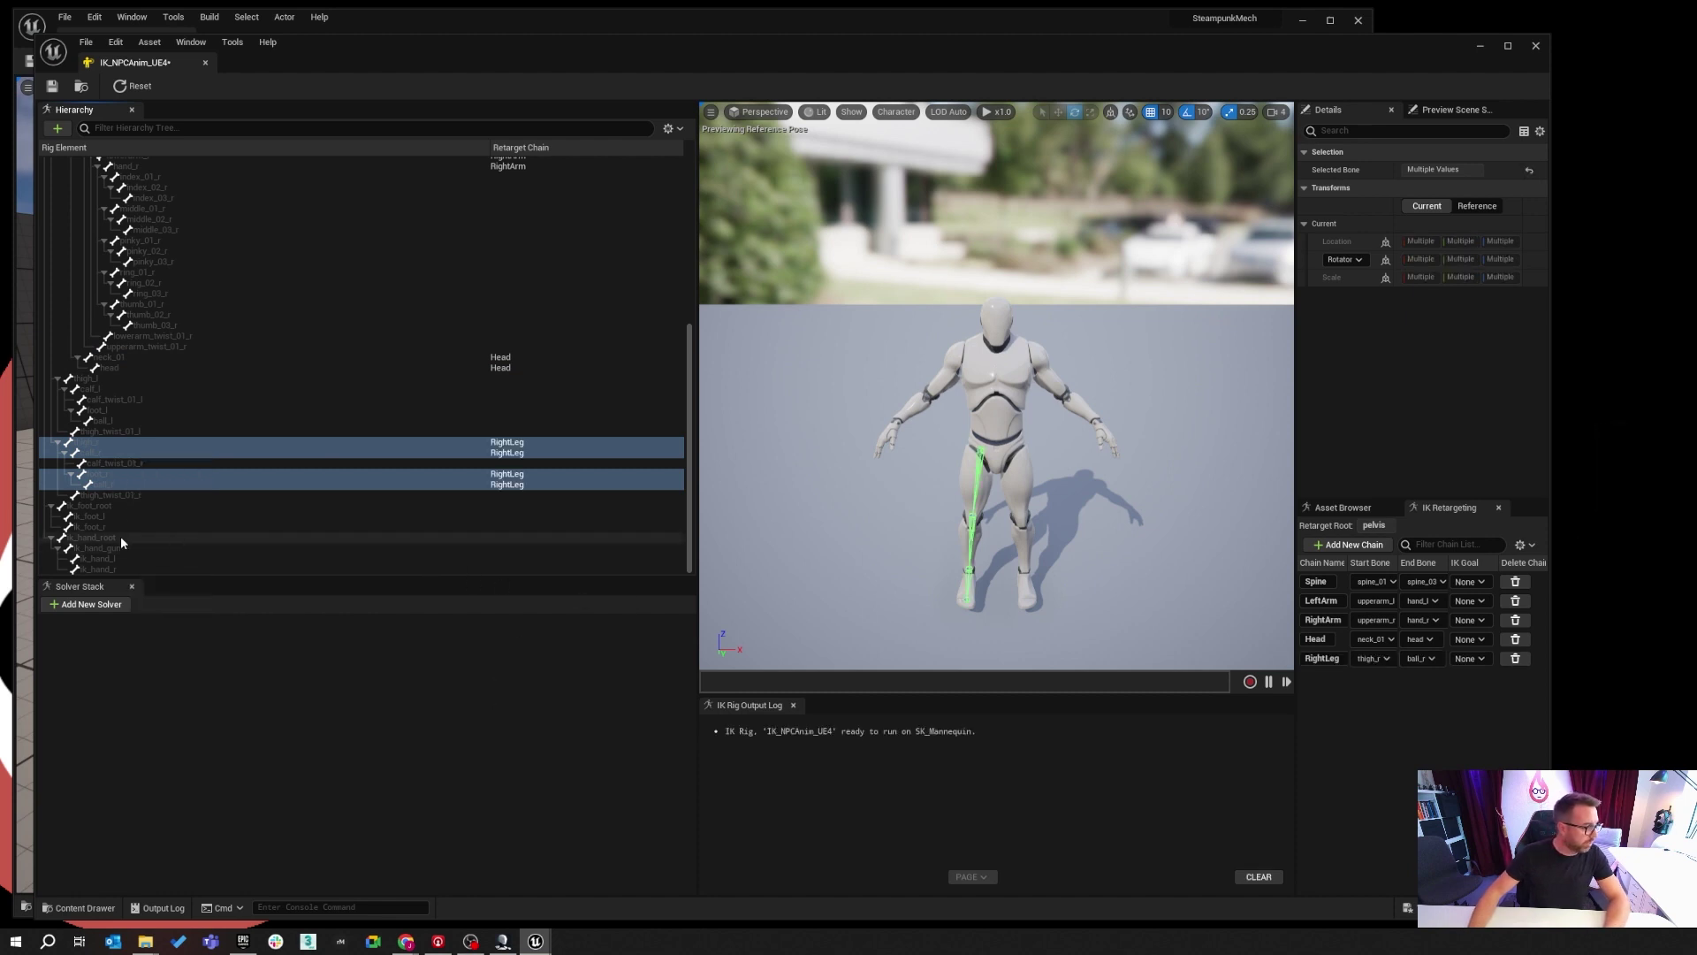
Create a retarget chain named LeftLeg from thigh_l to ball_l, leaving out the twist bones and without an IK goal.
{"action": "left_click", "coordinate": [100, 378]}
{"action": "left_click", "coordinate": [114, 429], "text": "shift"}
{"action": "left_click", "coordinate": [110, 399], "text": "ctrl"}
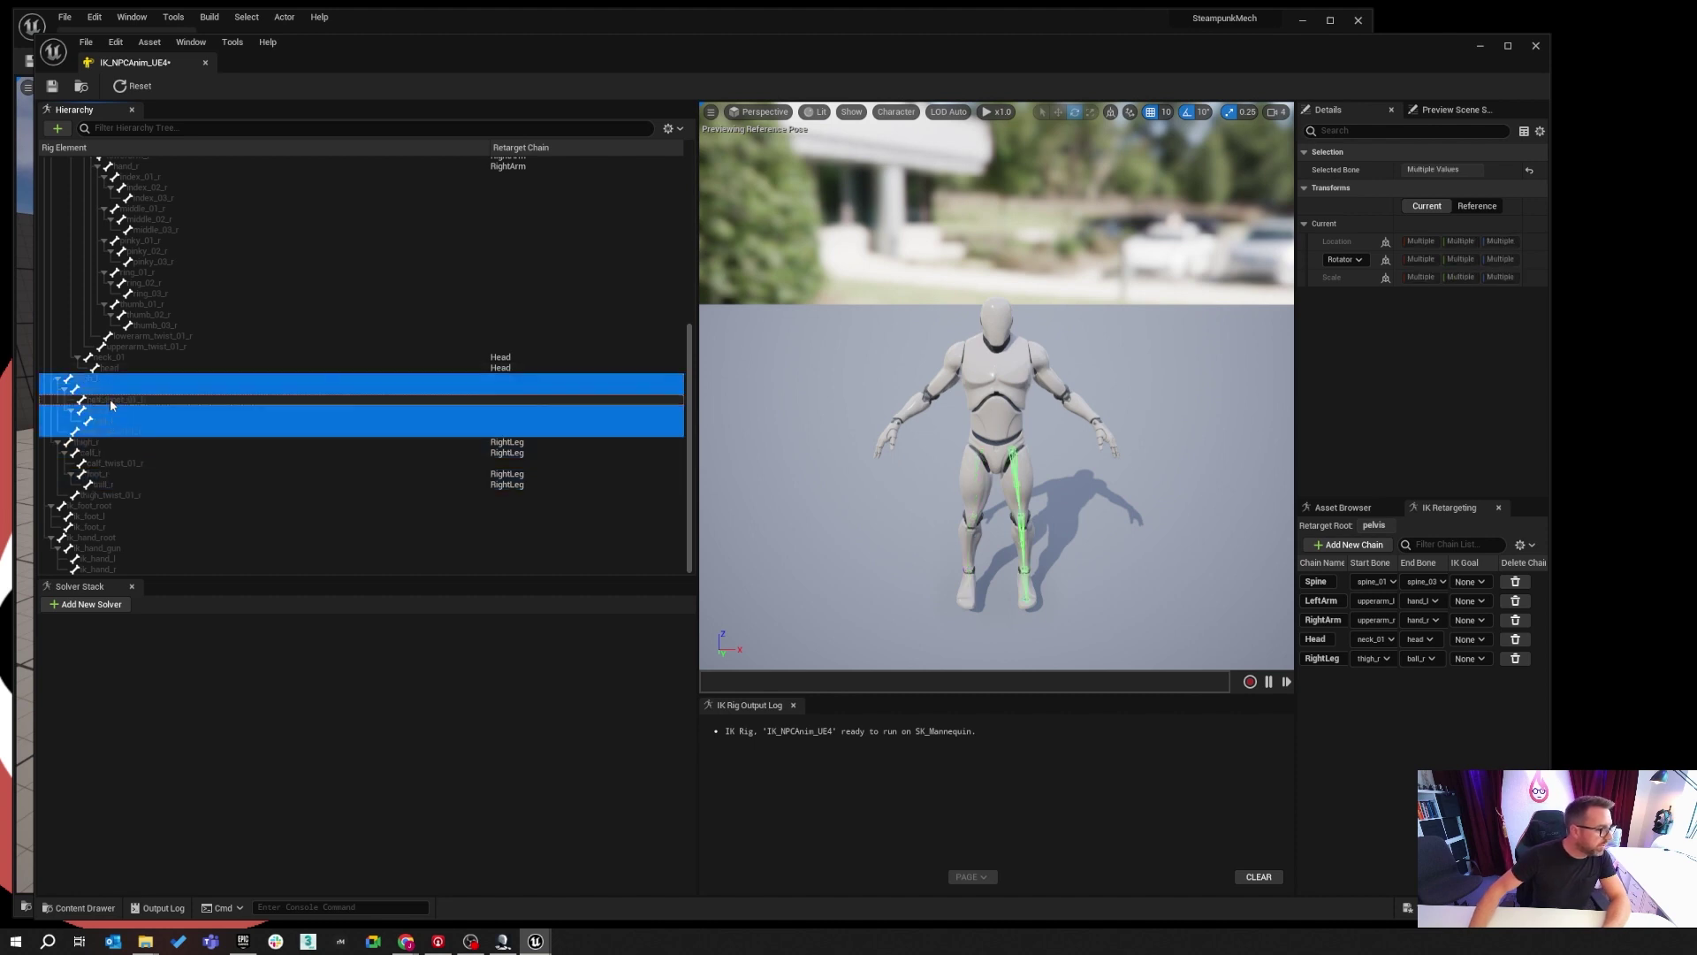
{"action": "left_click", "coordinate": [334, 432], "text": "ctrl"}
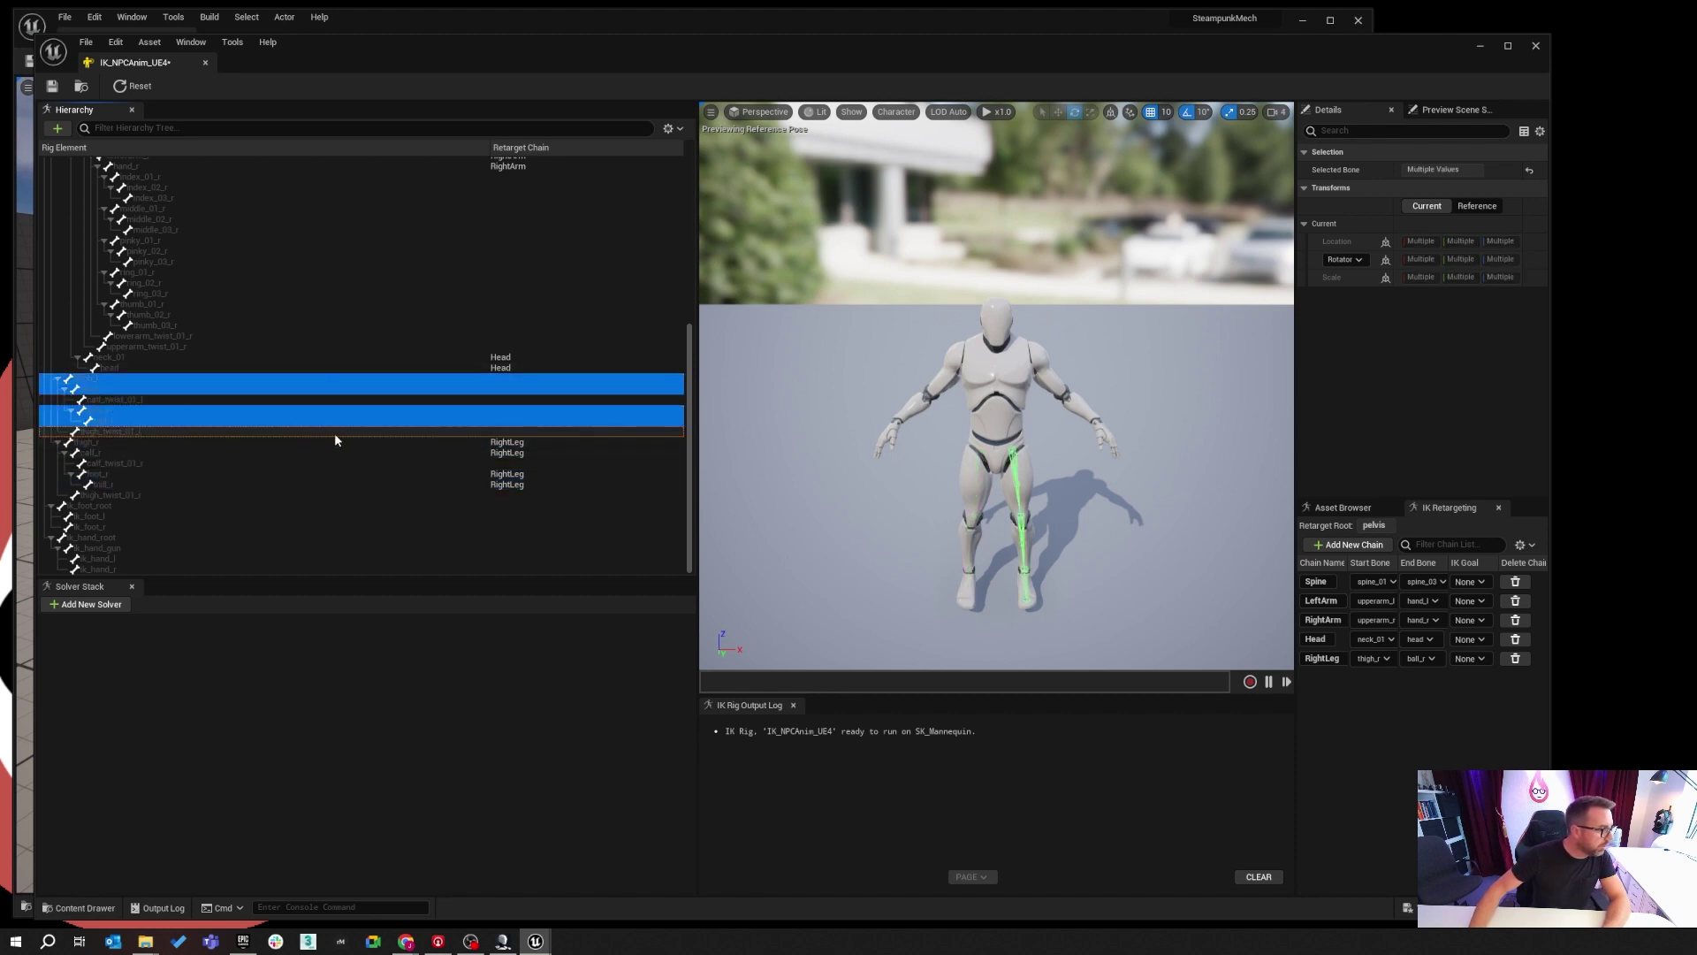
{"action": "right_click", "coordinate": [156, 386]}
{"action": "left_click", "coordinate": [246, 617]}
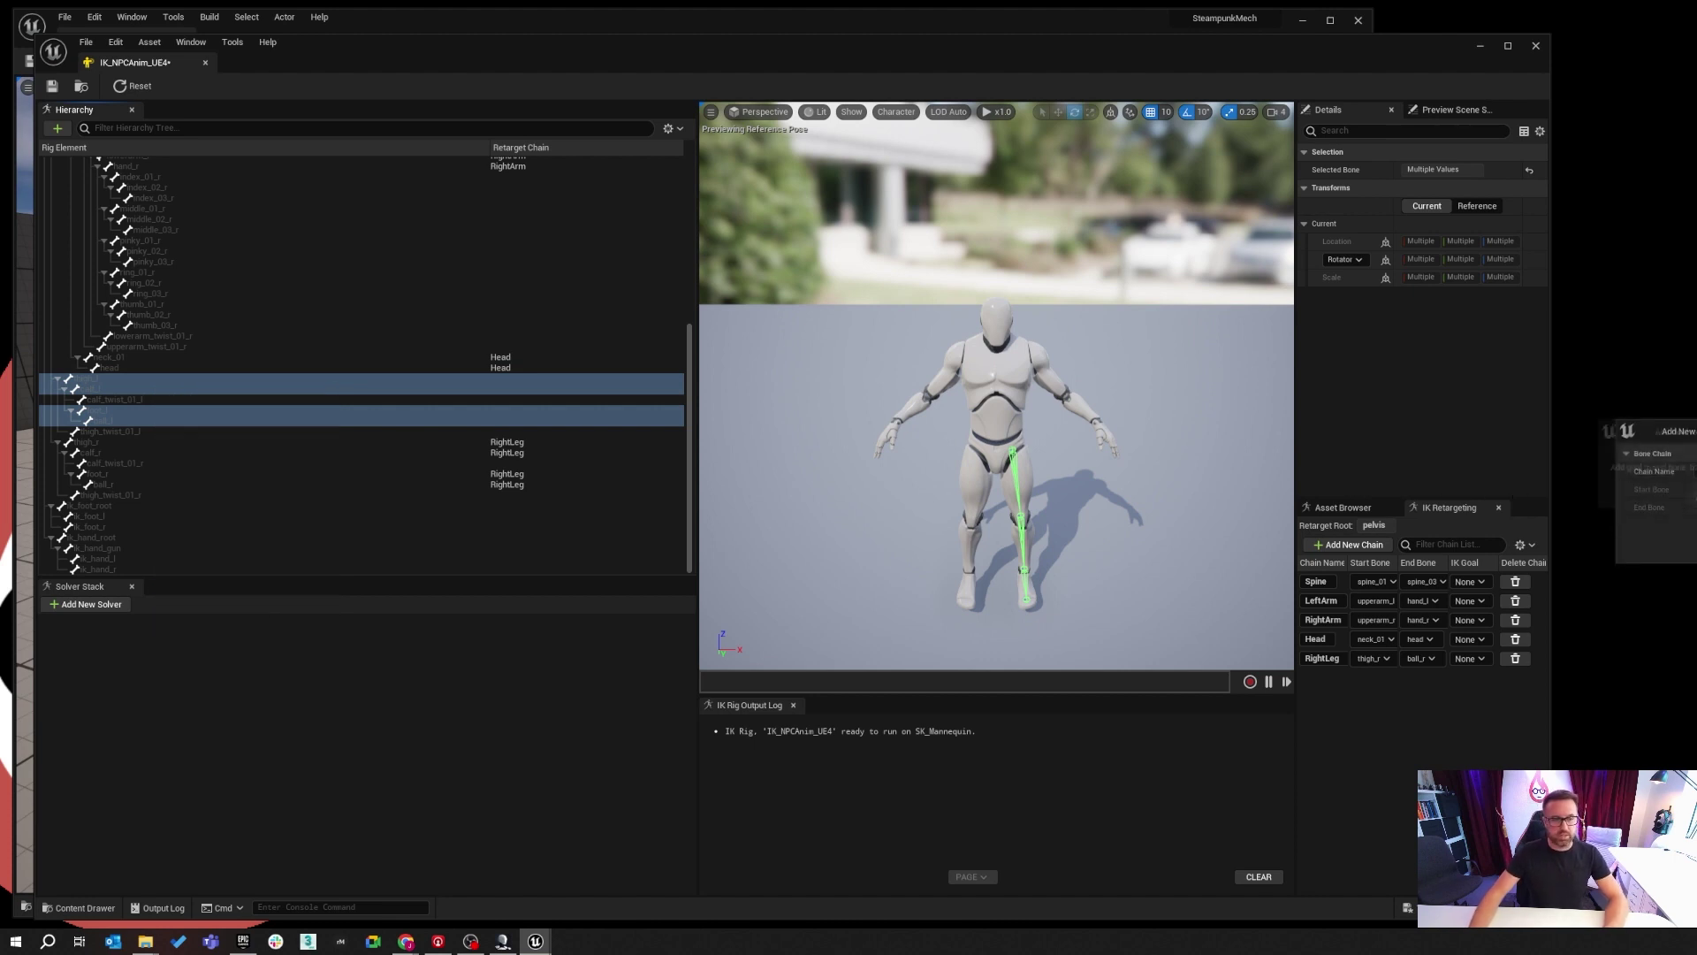
{"action": "key", "text": "Return"}
{"action": "left_click", "coordinate": [1690, 498]}
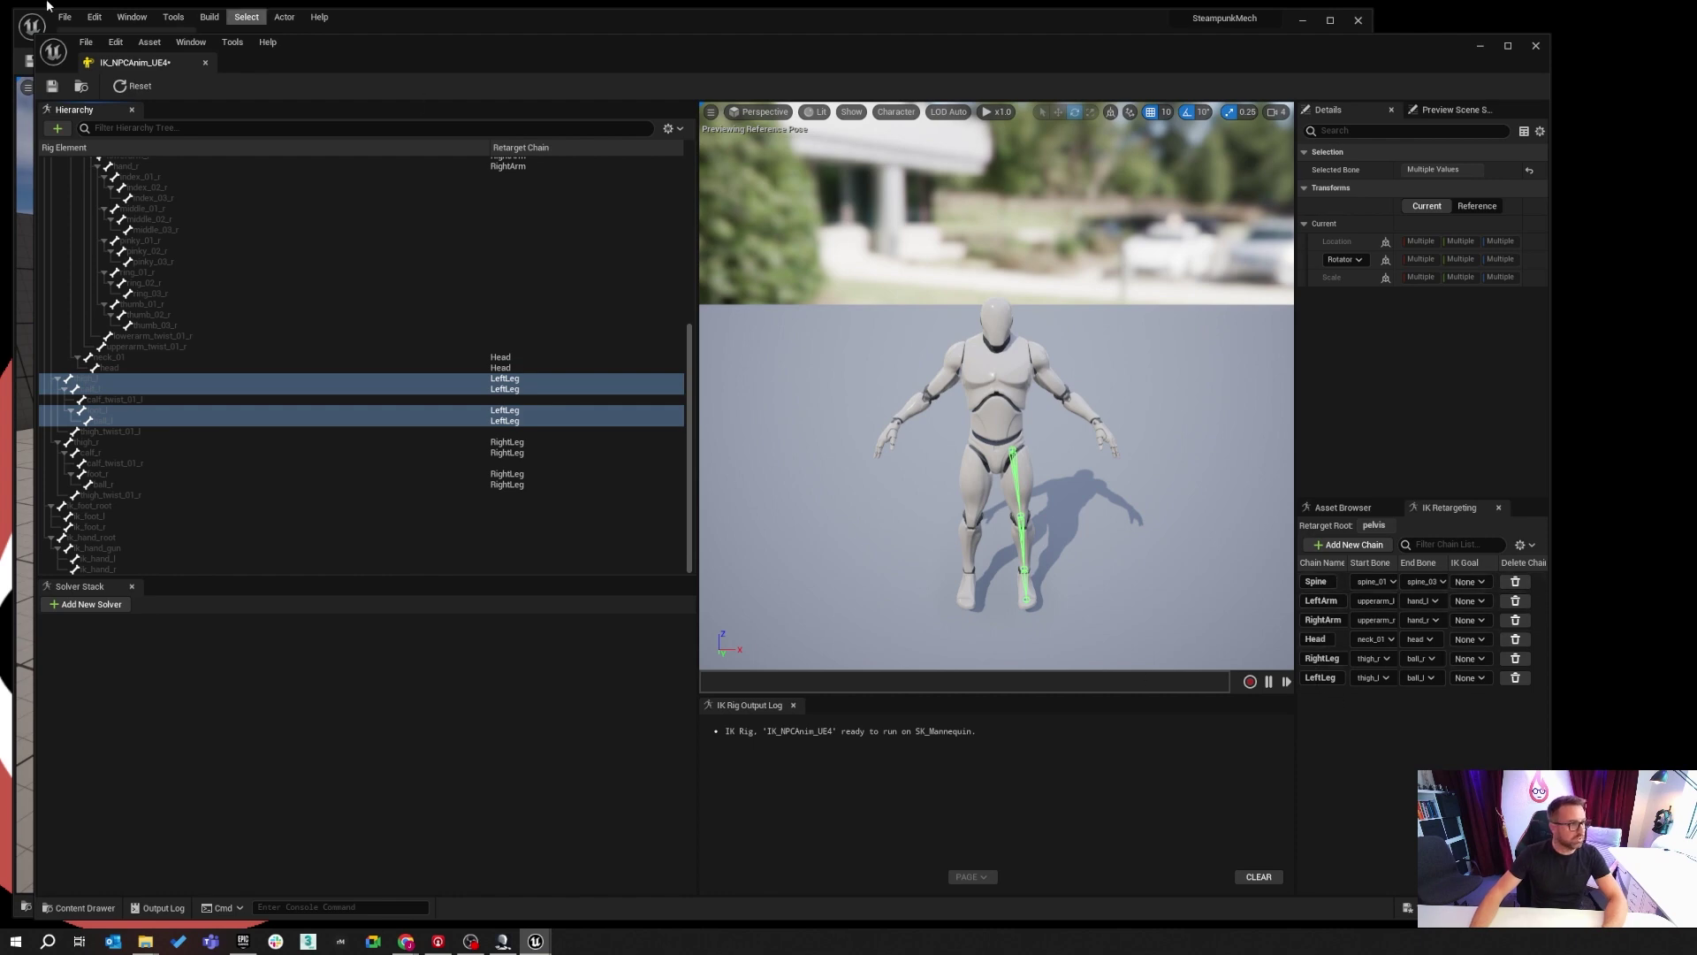
Save and close the IK_NPCAnim_UE4 rig, and move its asset into the Characters/Retargetting folder.
{"action": "left_click", "coordinate": [52, 86]}
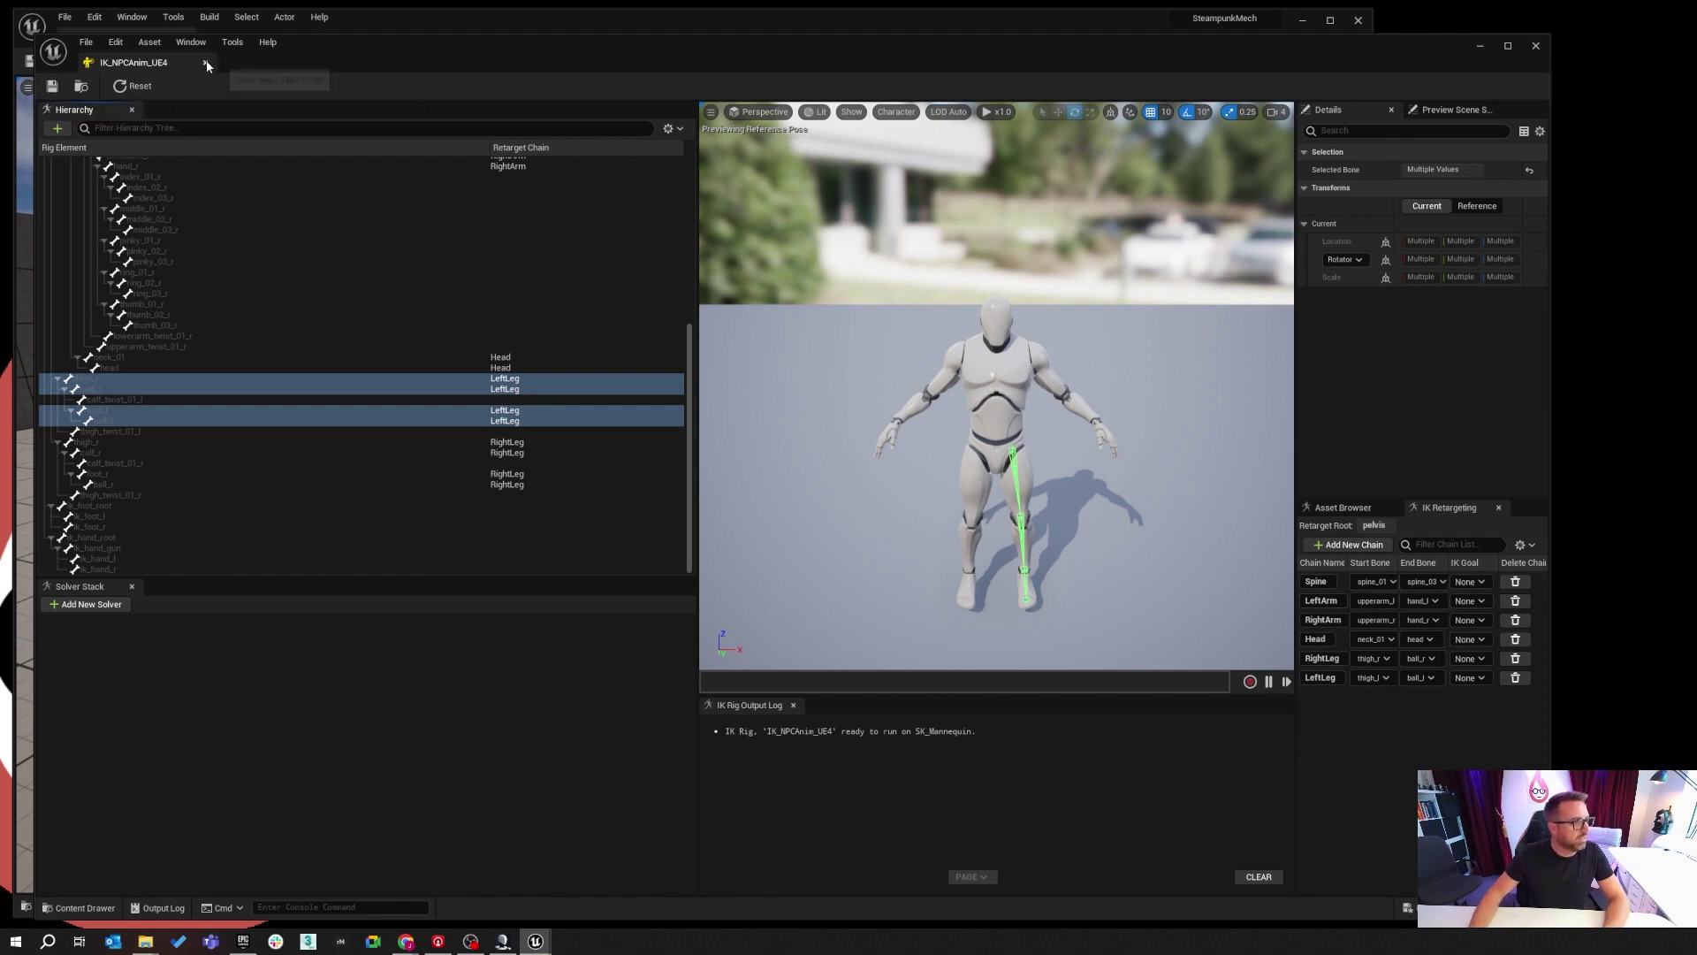
{"action": "left_click", "coordinate": [207, 65]}
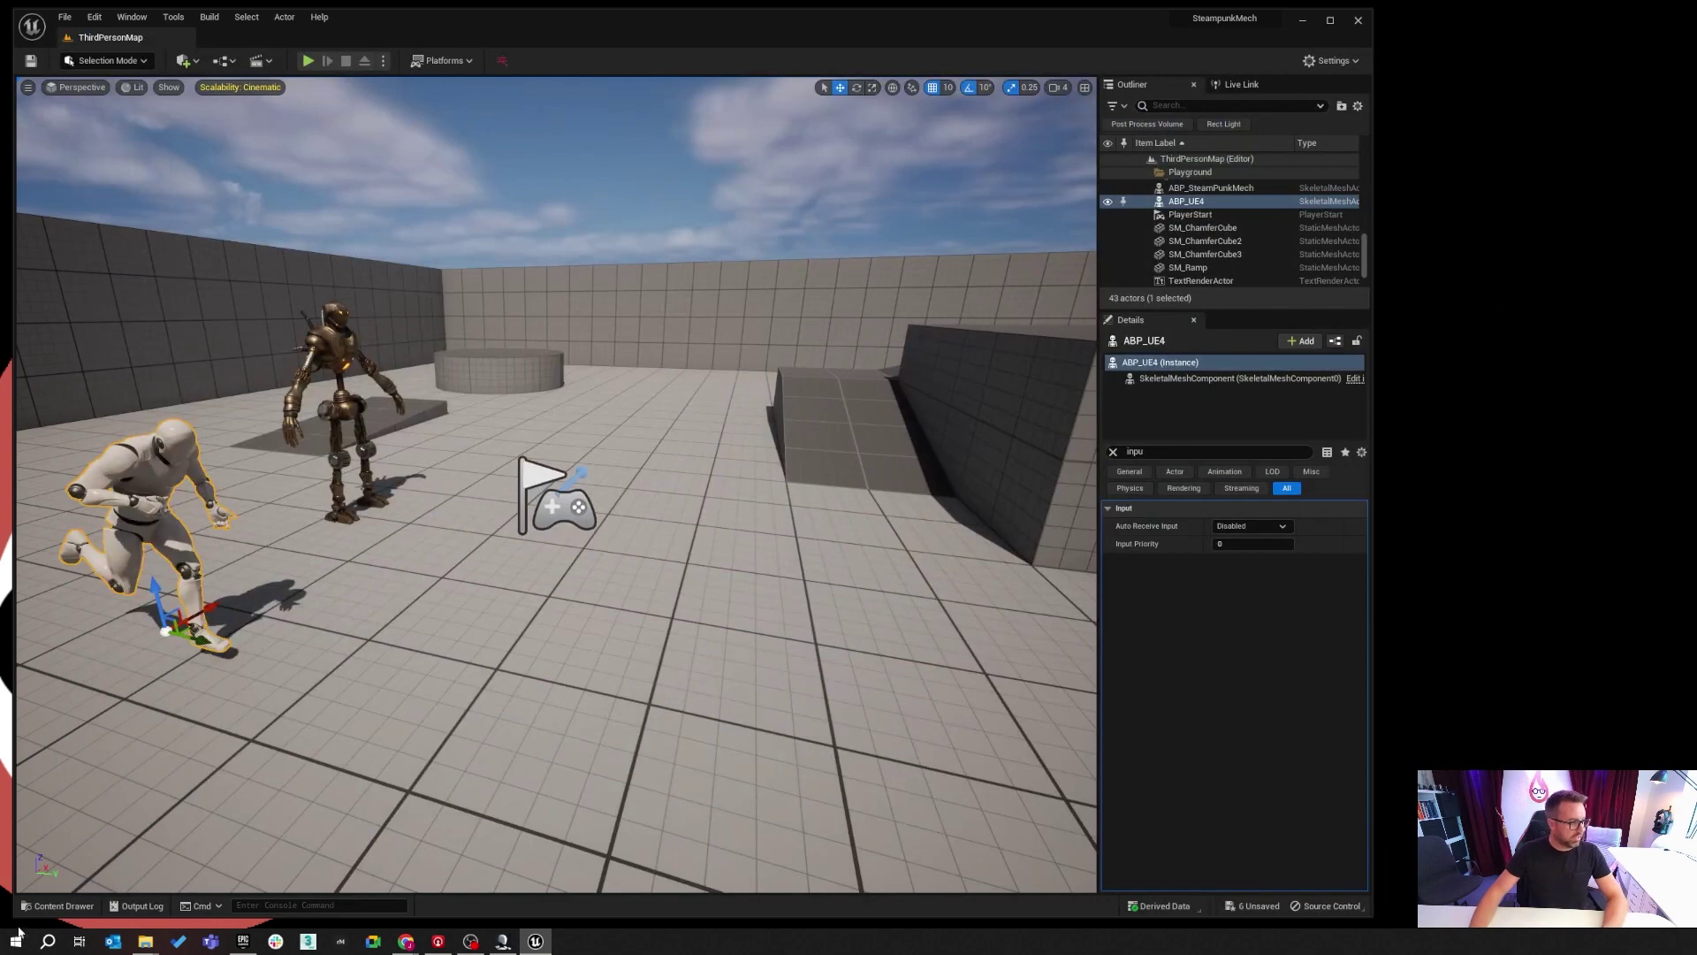
{"action": "left_click", "coordinate": [57, 905]}
{"action": "left_click", "coordinate": [849, 720]}
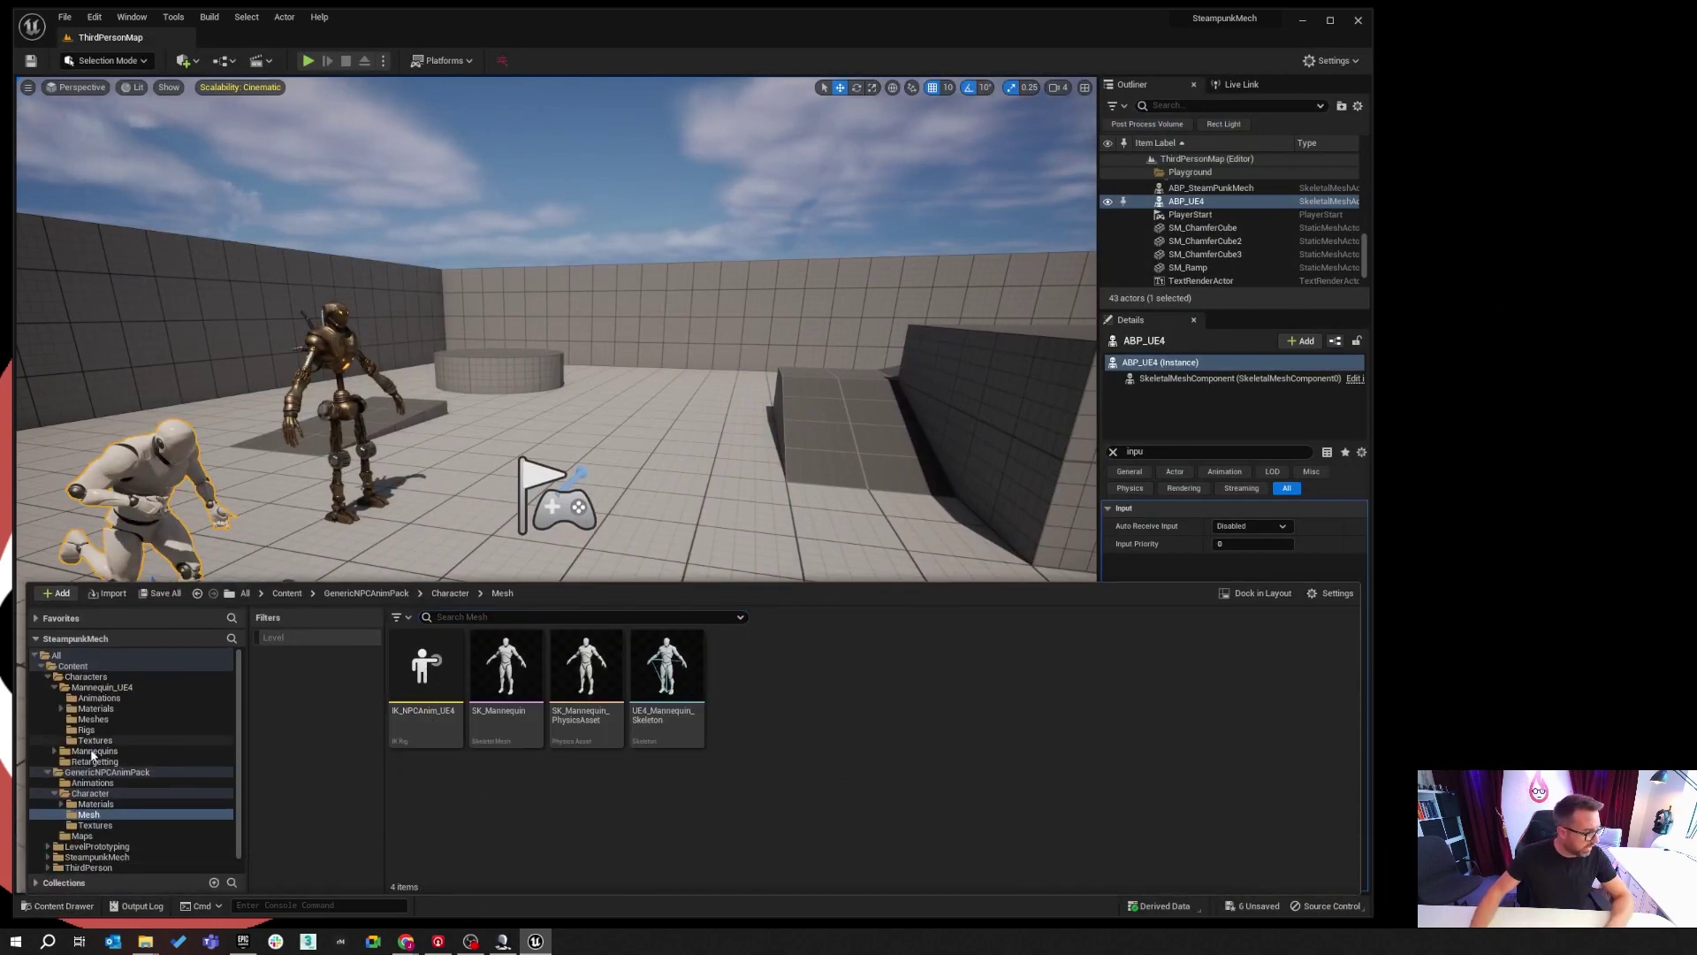
{"action": "left_click_drag", "start_coordinate": [425, 672], "coordinate": [106, 762]}
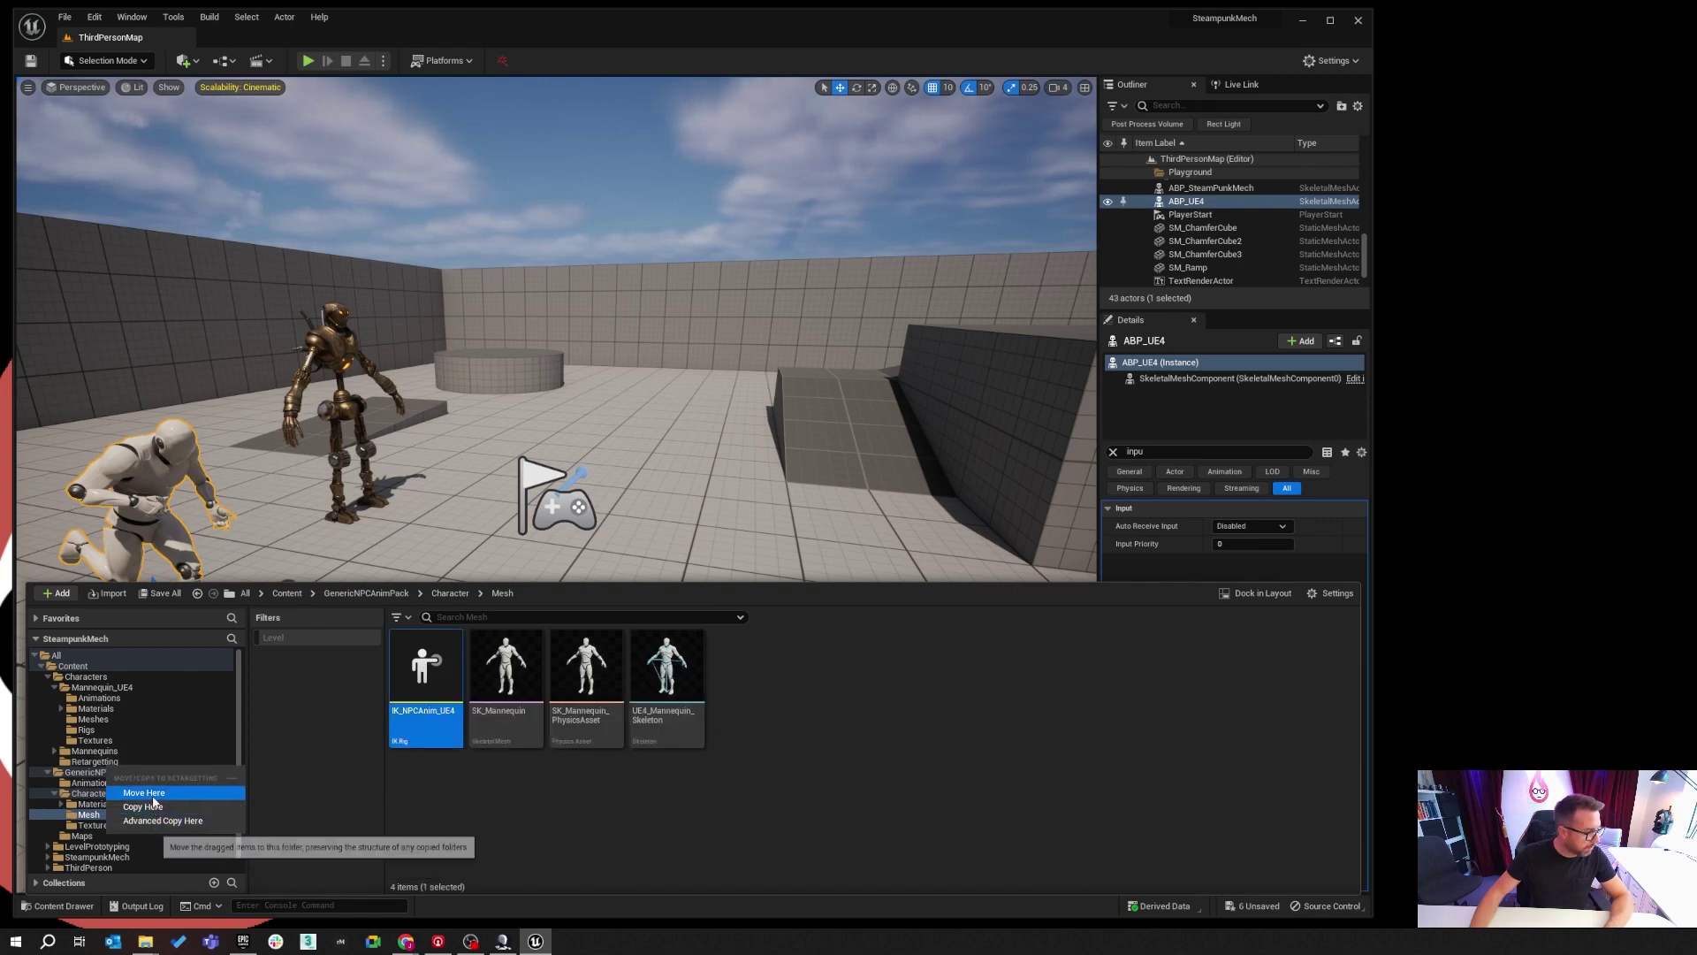
{"action": "left_click", "coordinate": [152, 798]}
Create an IK Retargeter in the Characters/Retargetting folder with IK_NPCAnim_UE4 as the rig to copy animation from.
{"action": "left_click", "coordinate": [94, 761]}
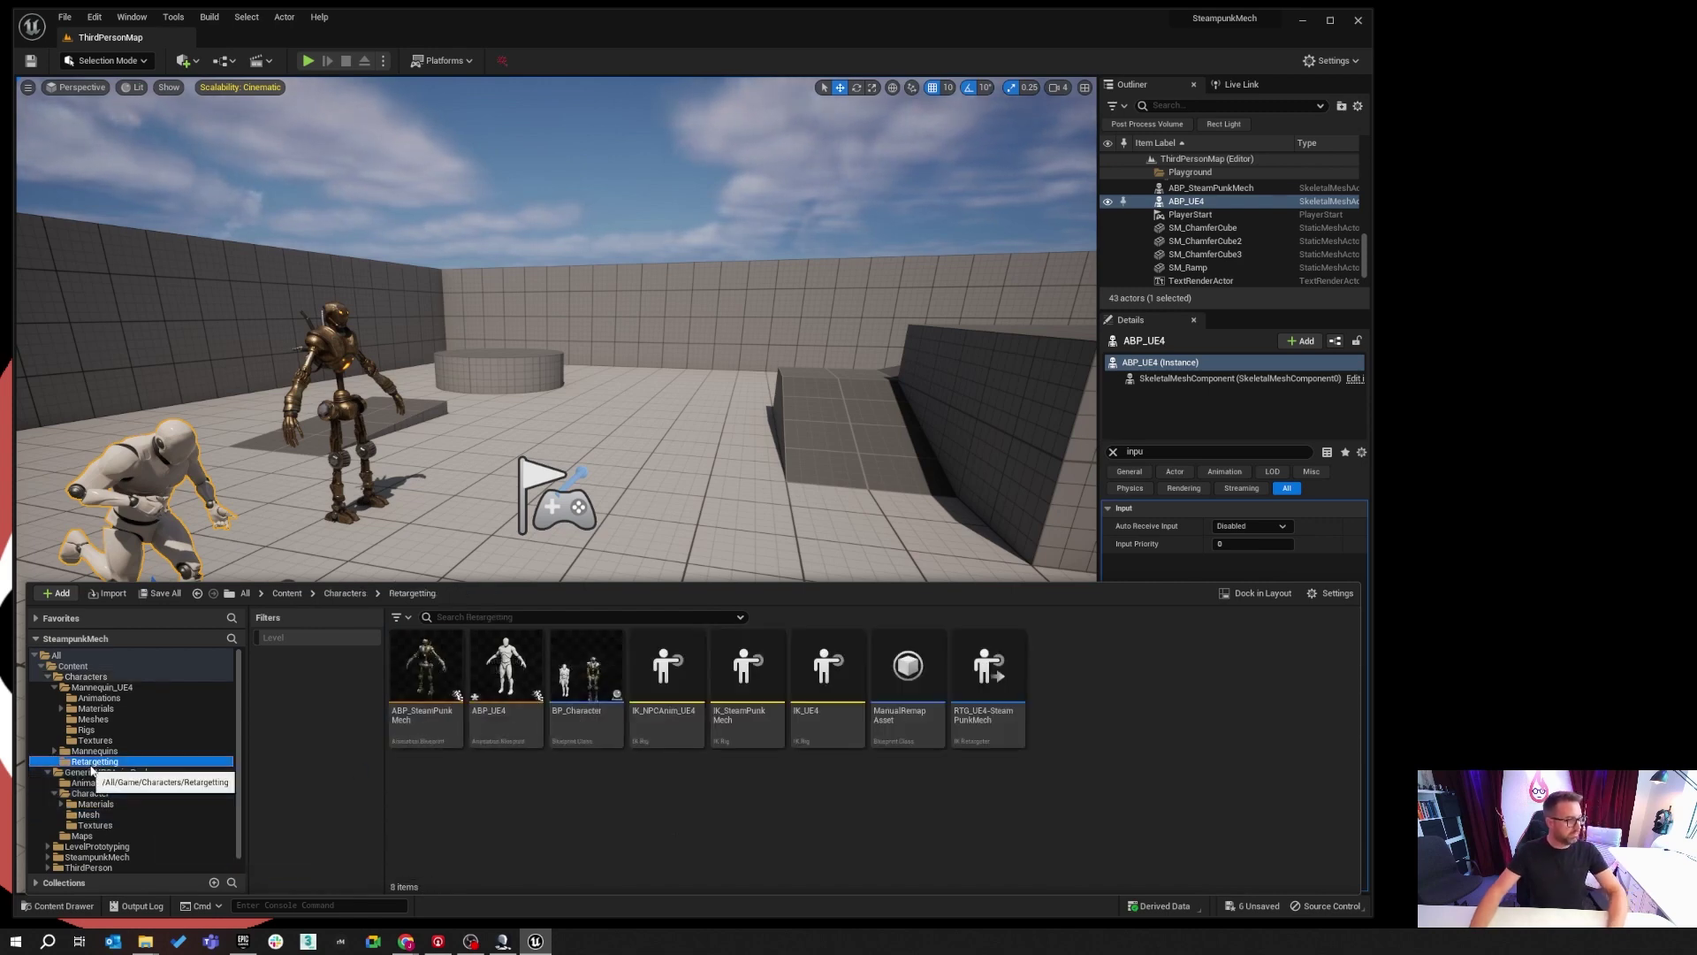
{"action": "right_click", "coordinate": [644, 788]}
{"action": "mouse_move", "coordinate": [755, 523]}
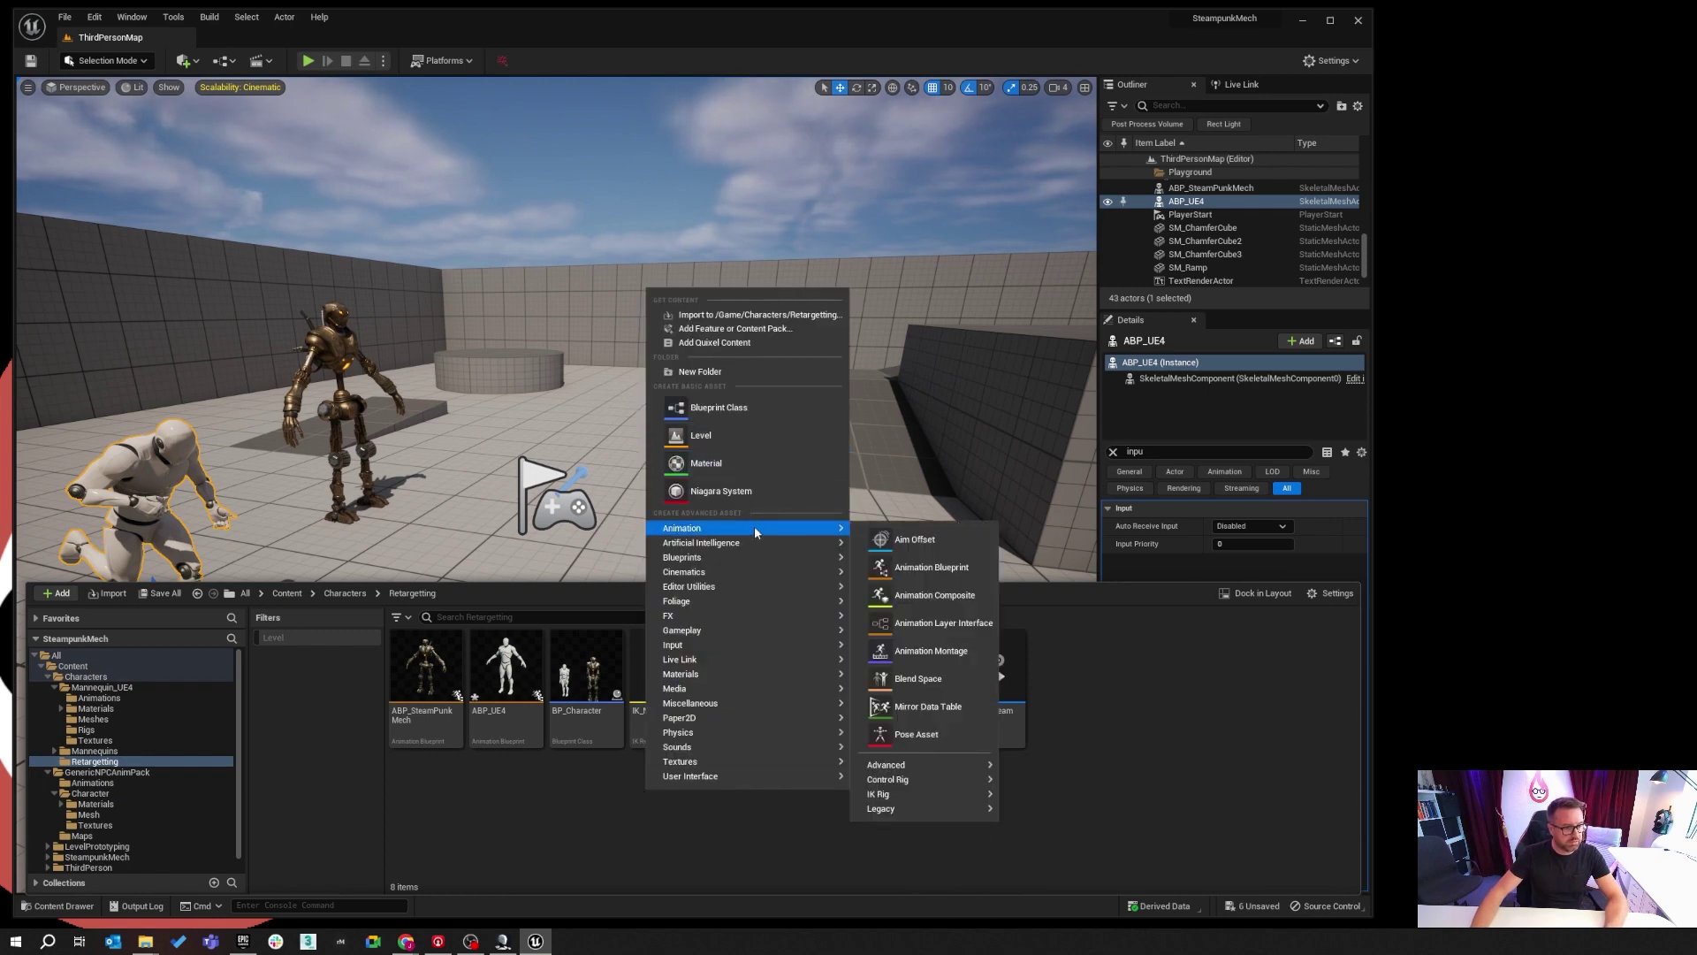
{"action": "mouse_move", "coordinate": [952, 771]}
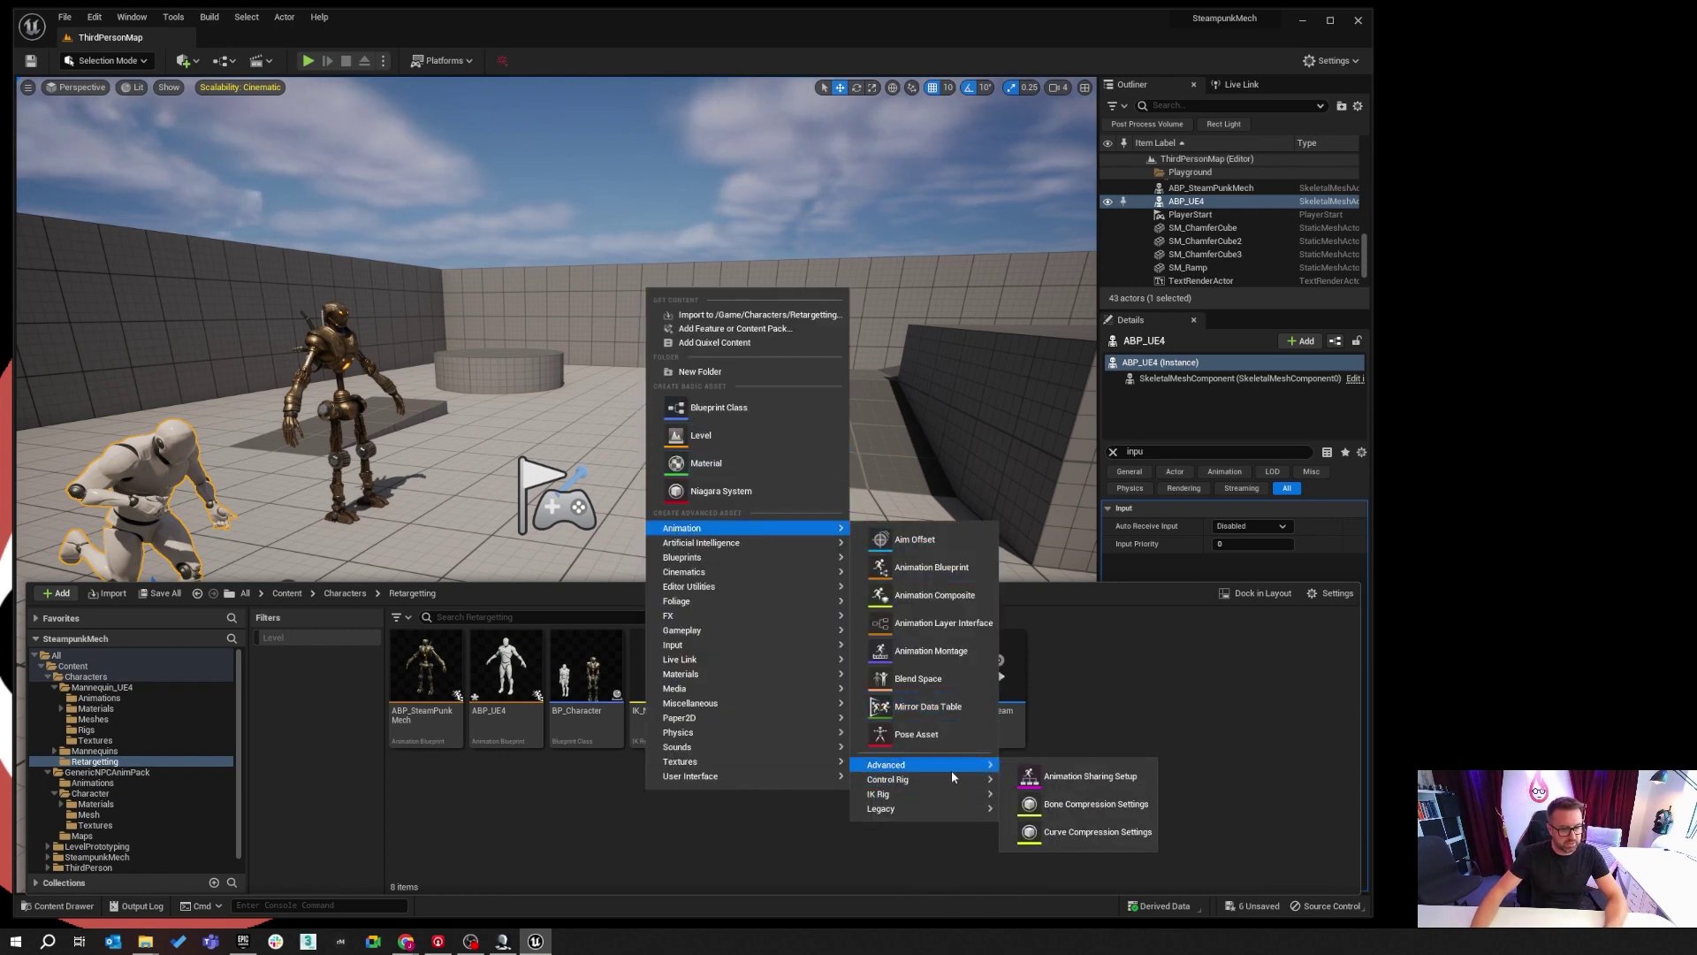
{"action": "left_click", "coordinate": [1090, 806]}
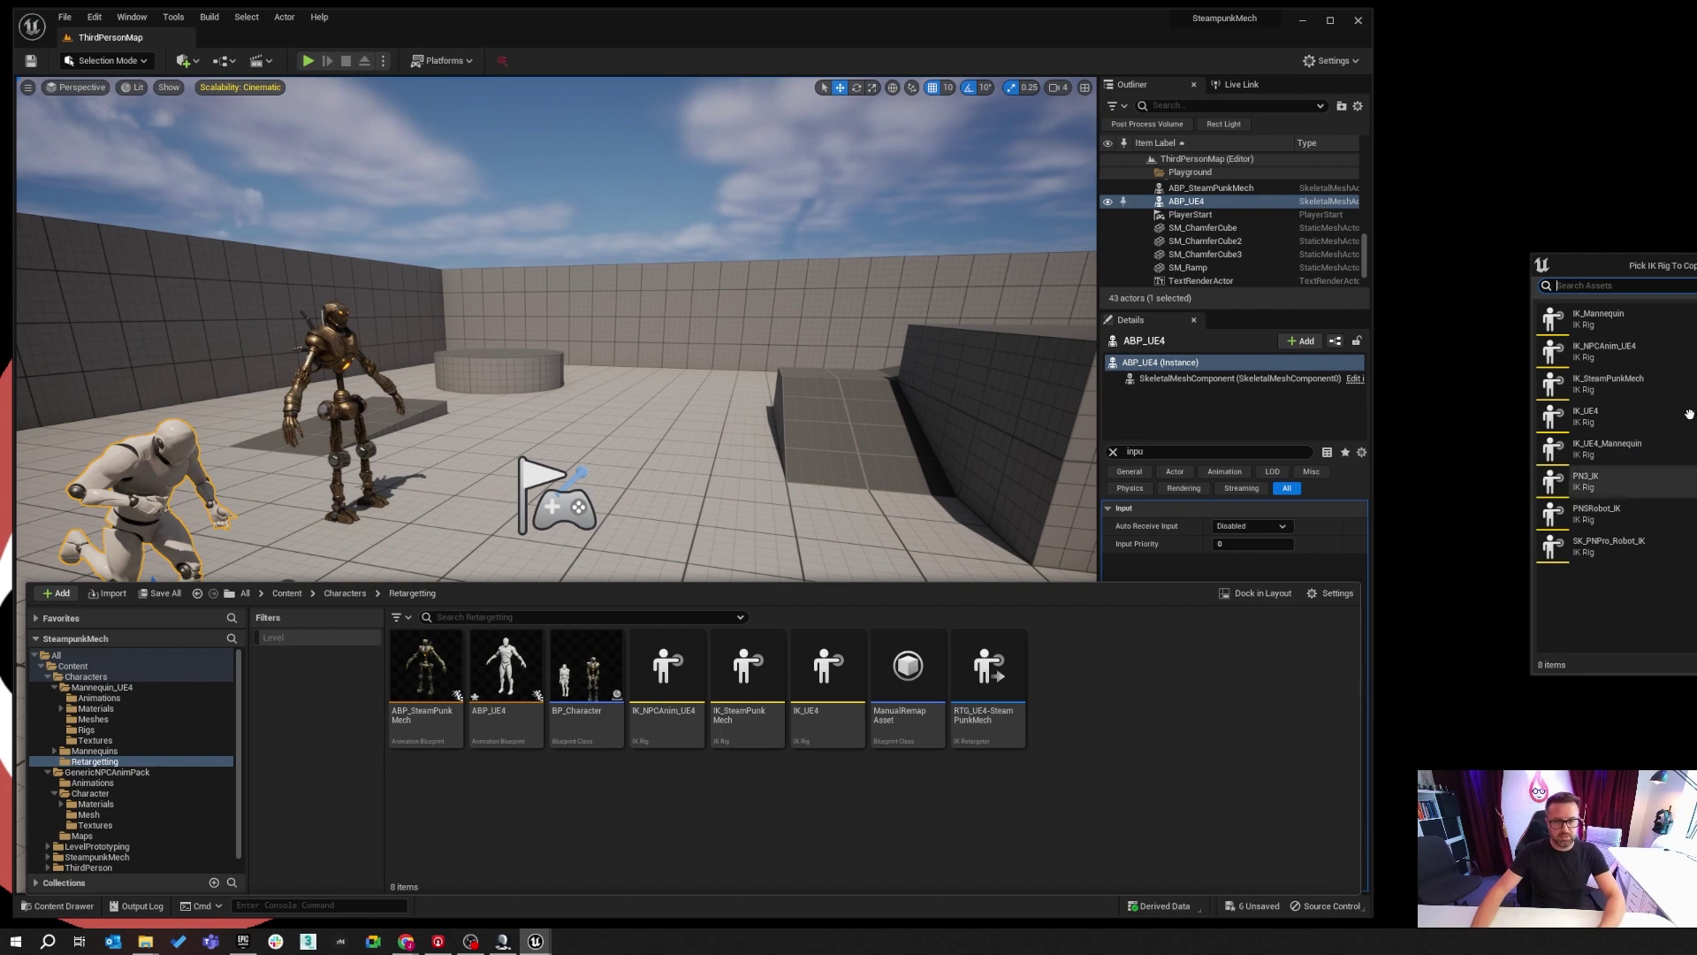
{"action": "left_click_drag", "start_coordinate": [1684, 264], "coordinate": [952, 211]}
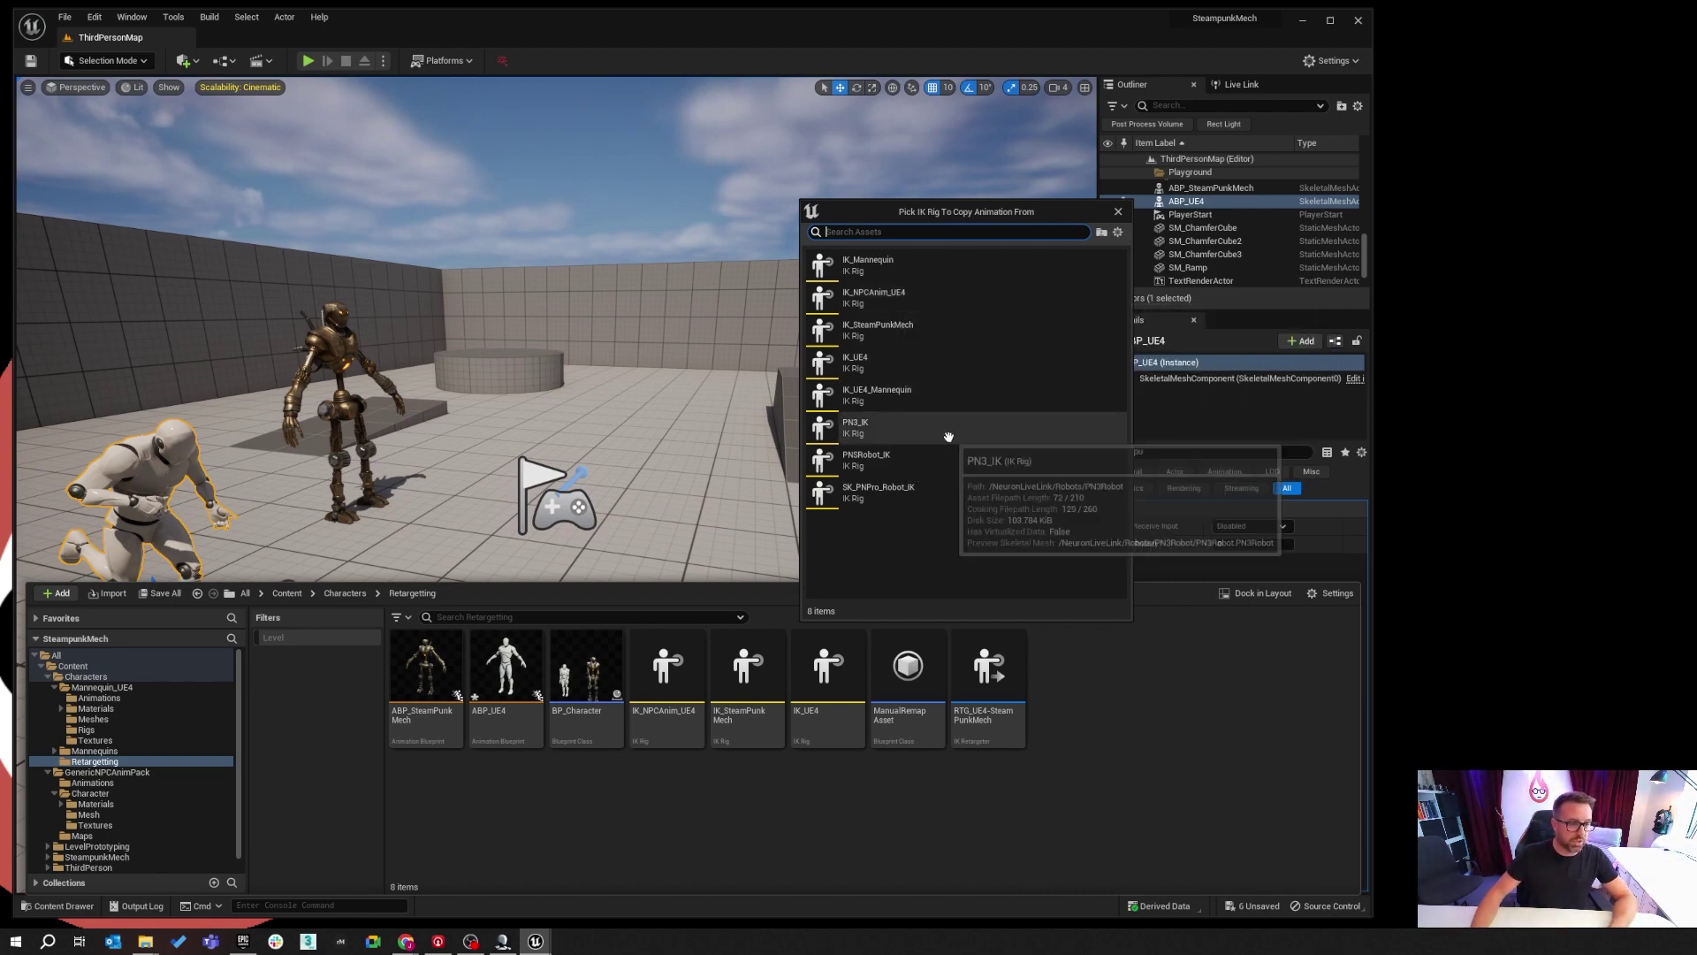
{"action": "left_click", "coordinate": [902, 294]}
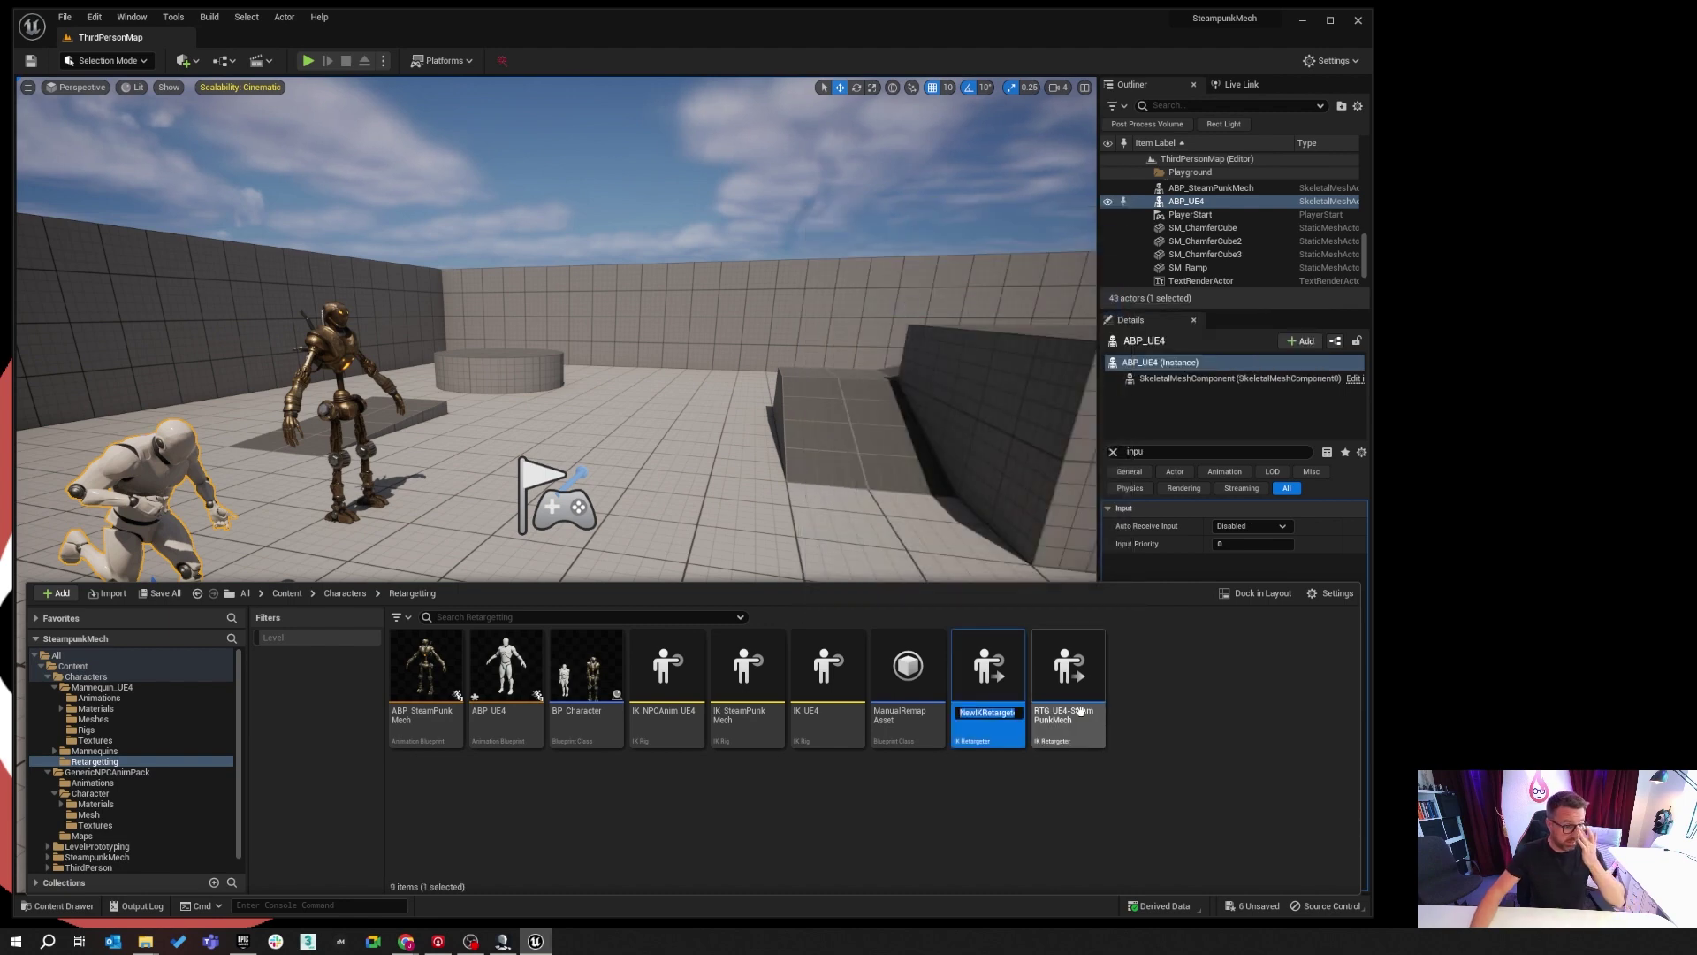
Name the new retargeter RTG_NPC_ANIM-SteamPunk.
{"action": "type", "text": "RTG_"}
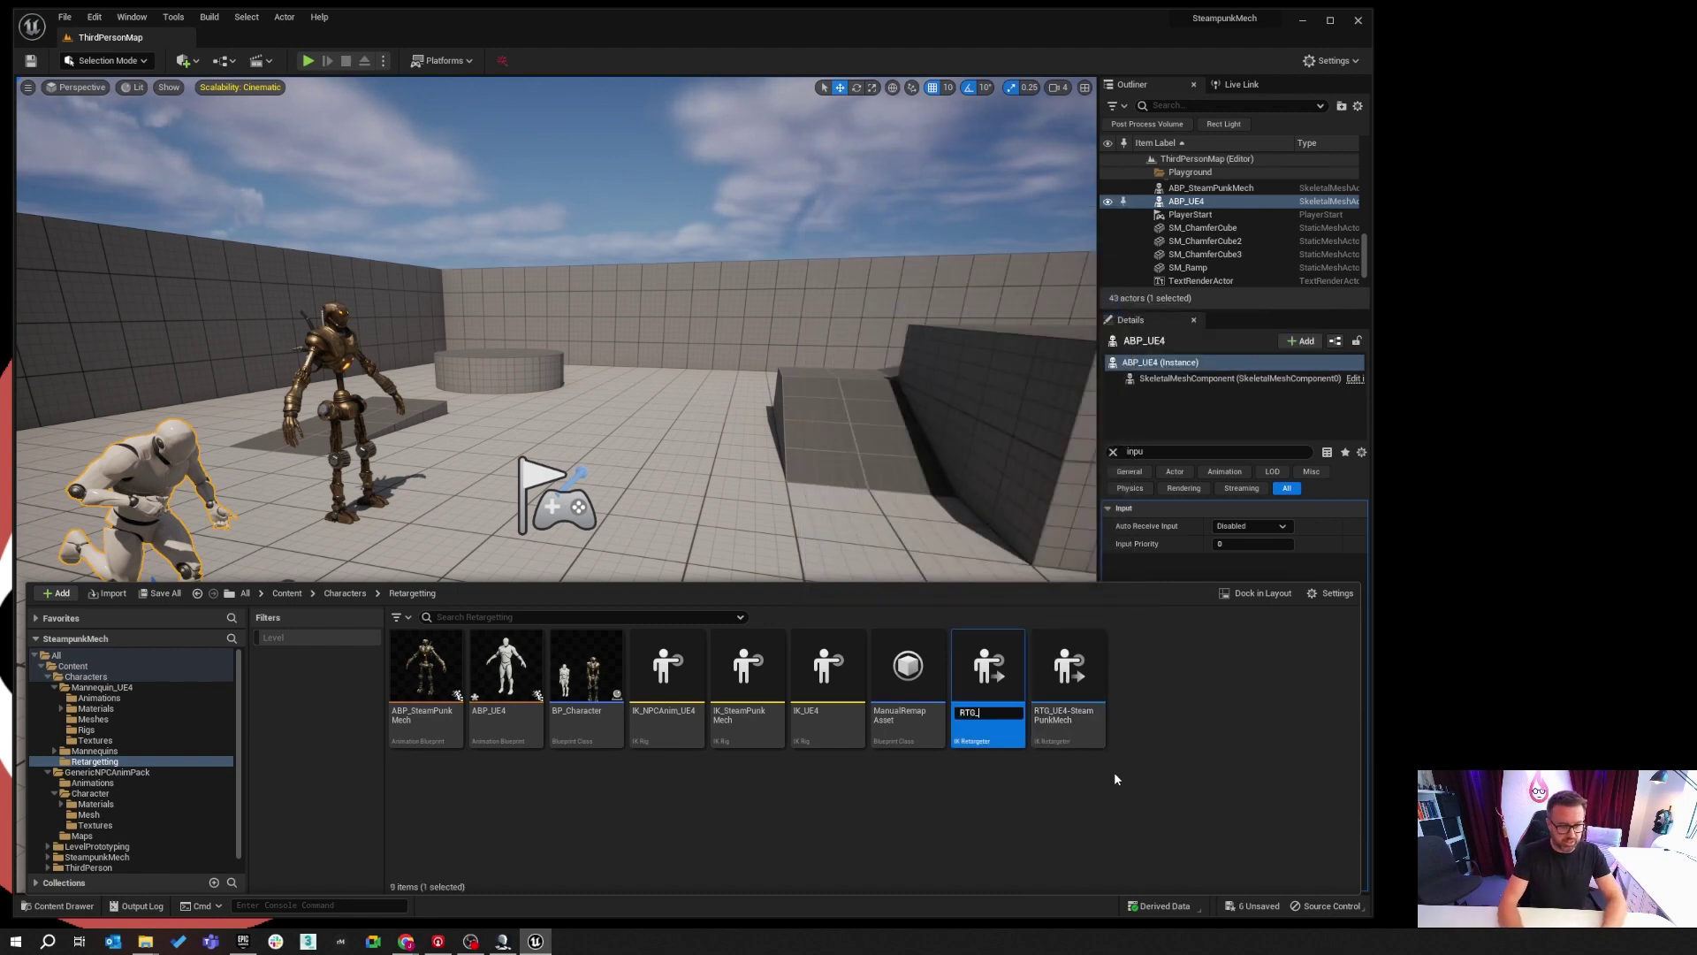
{"action": "type", "text": "NP"}
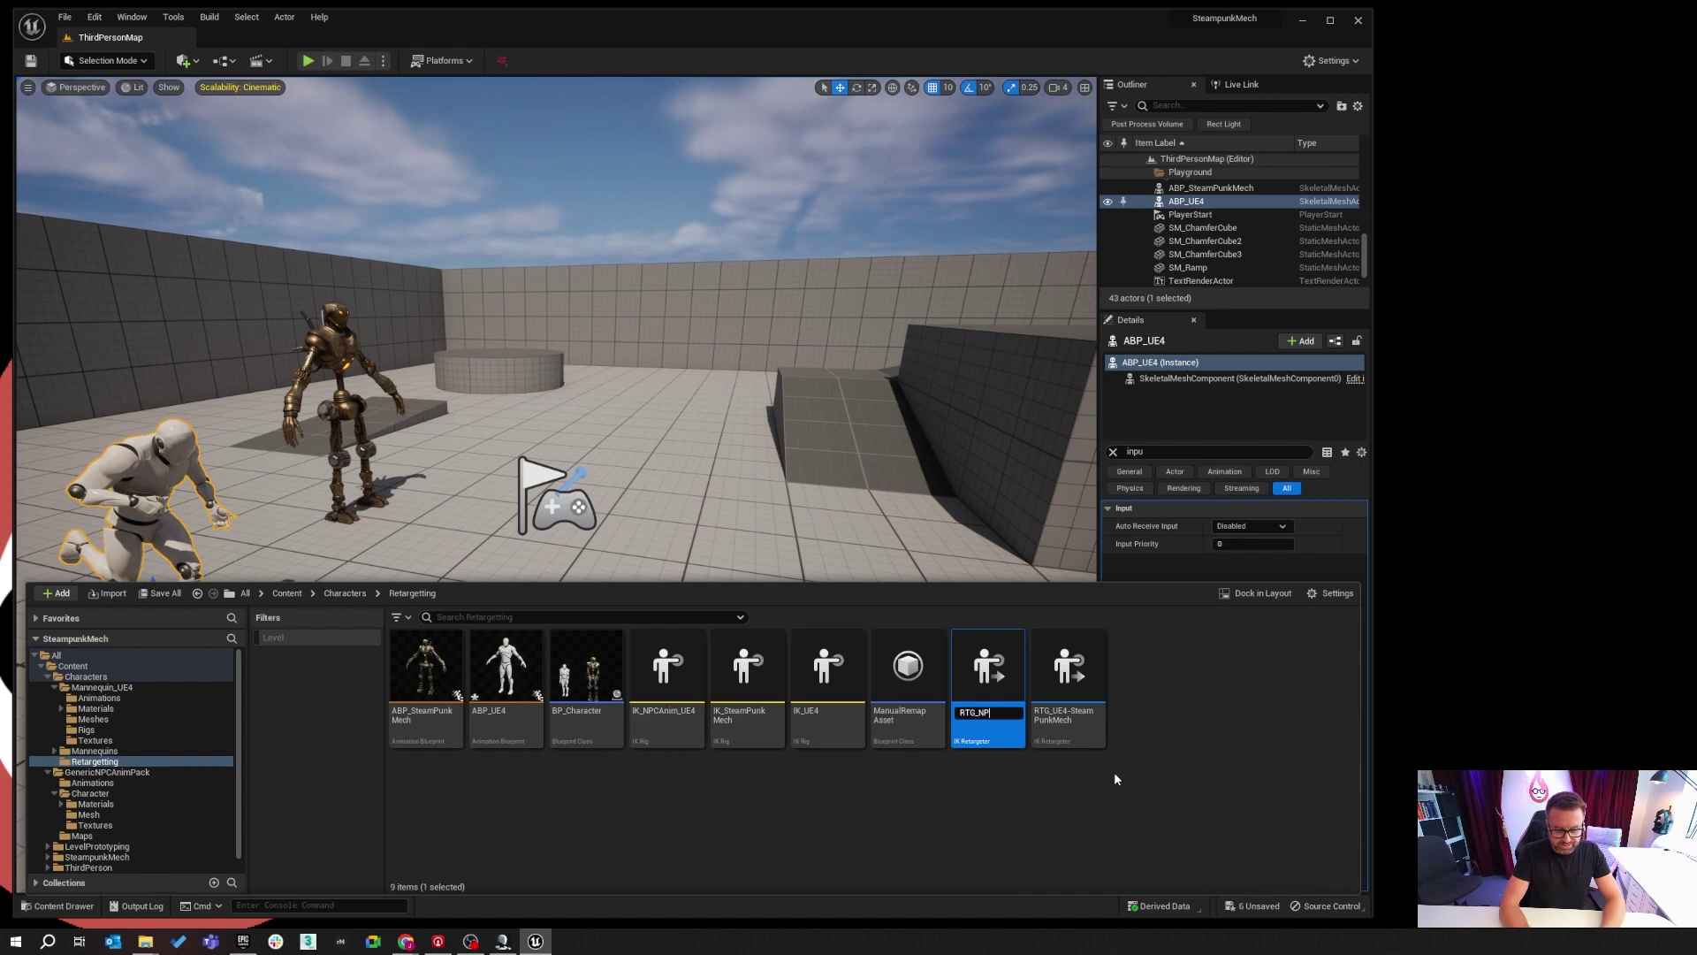
{"action": "type", "text": "C"}
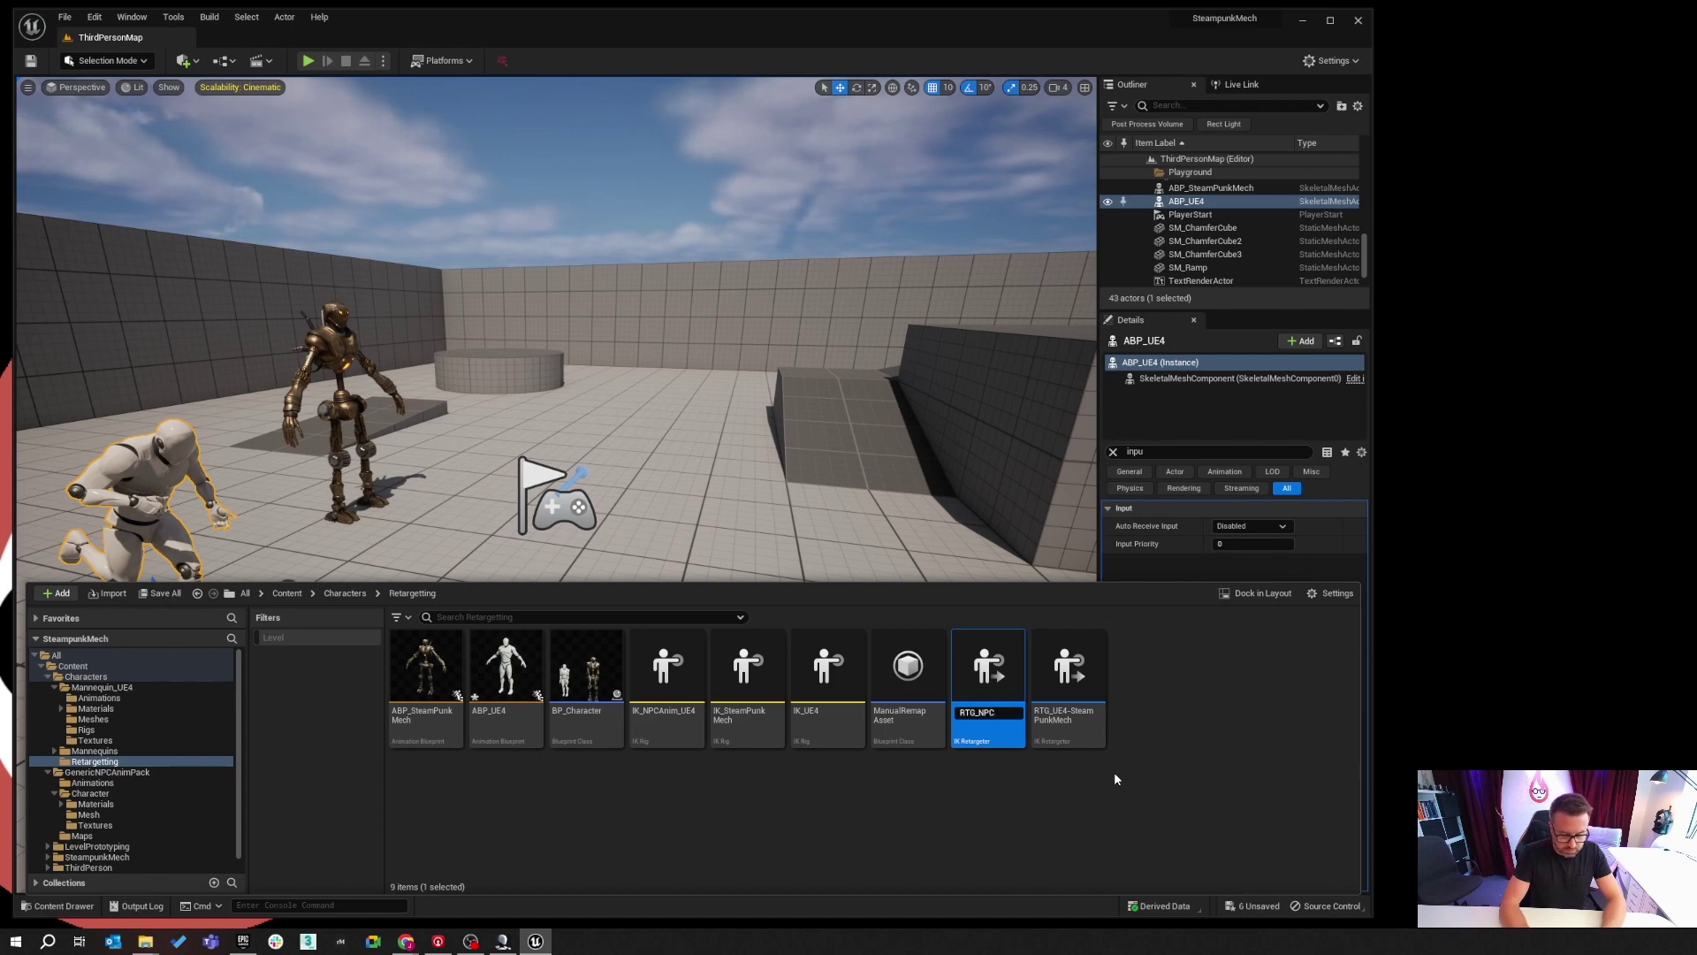
{"action": "type", "text": "_ANIM"}
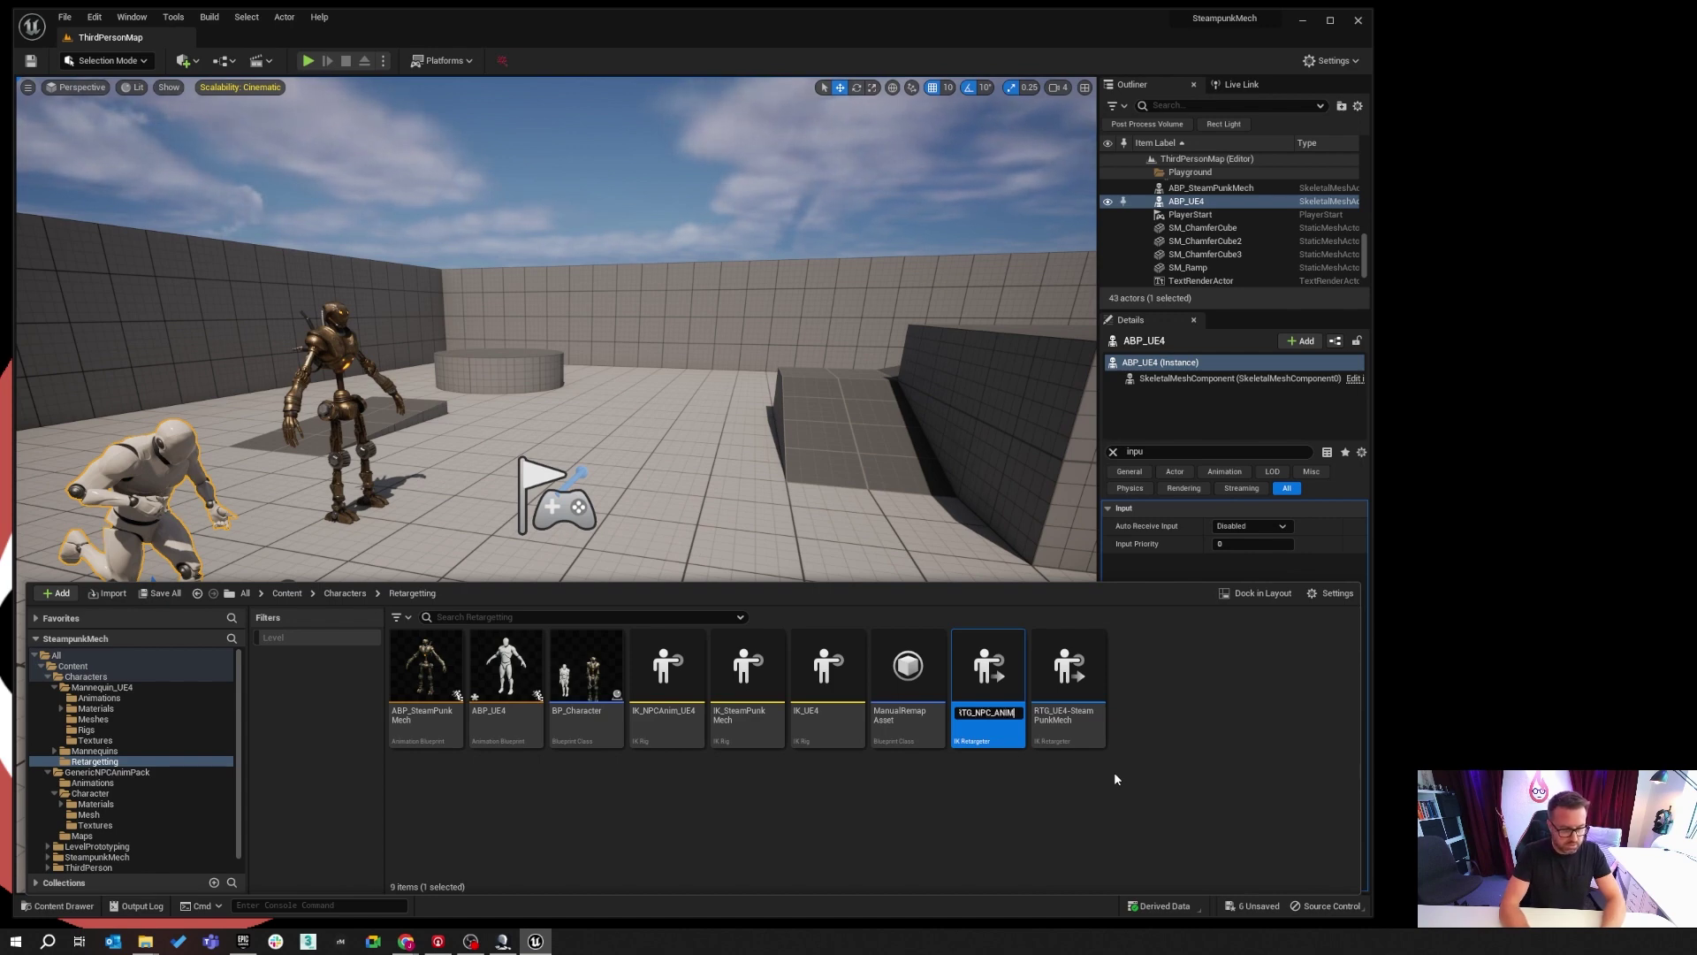
{"action": "type", "text": "-S"}
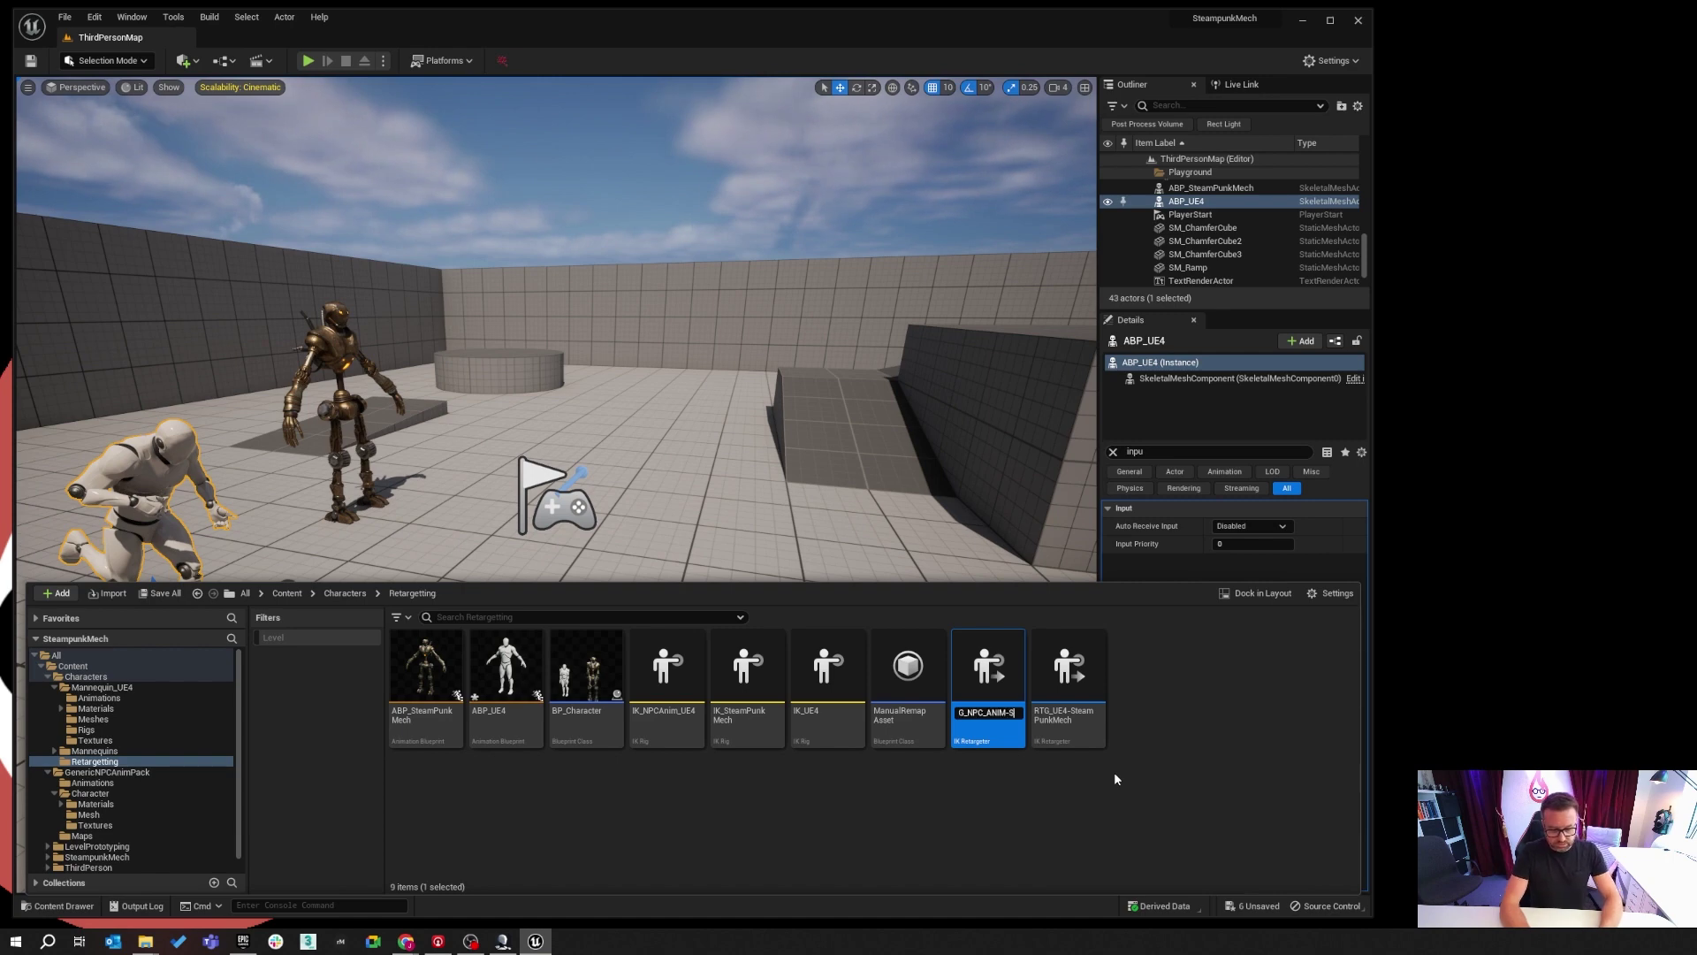
{"action": "type", "text": "teamPunkMech"}
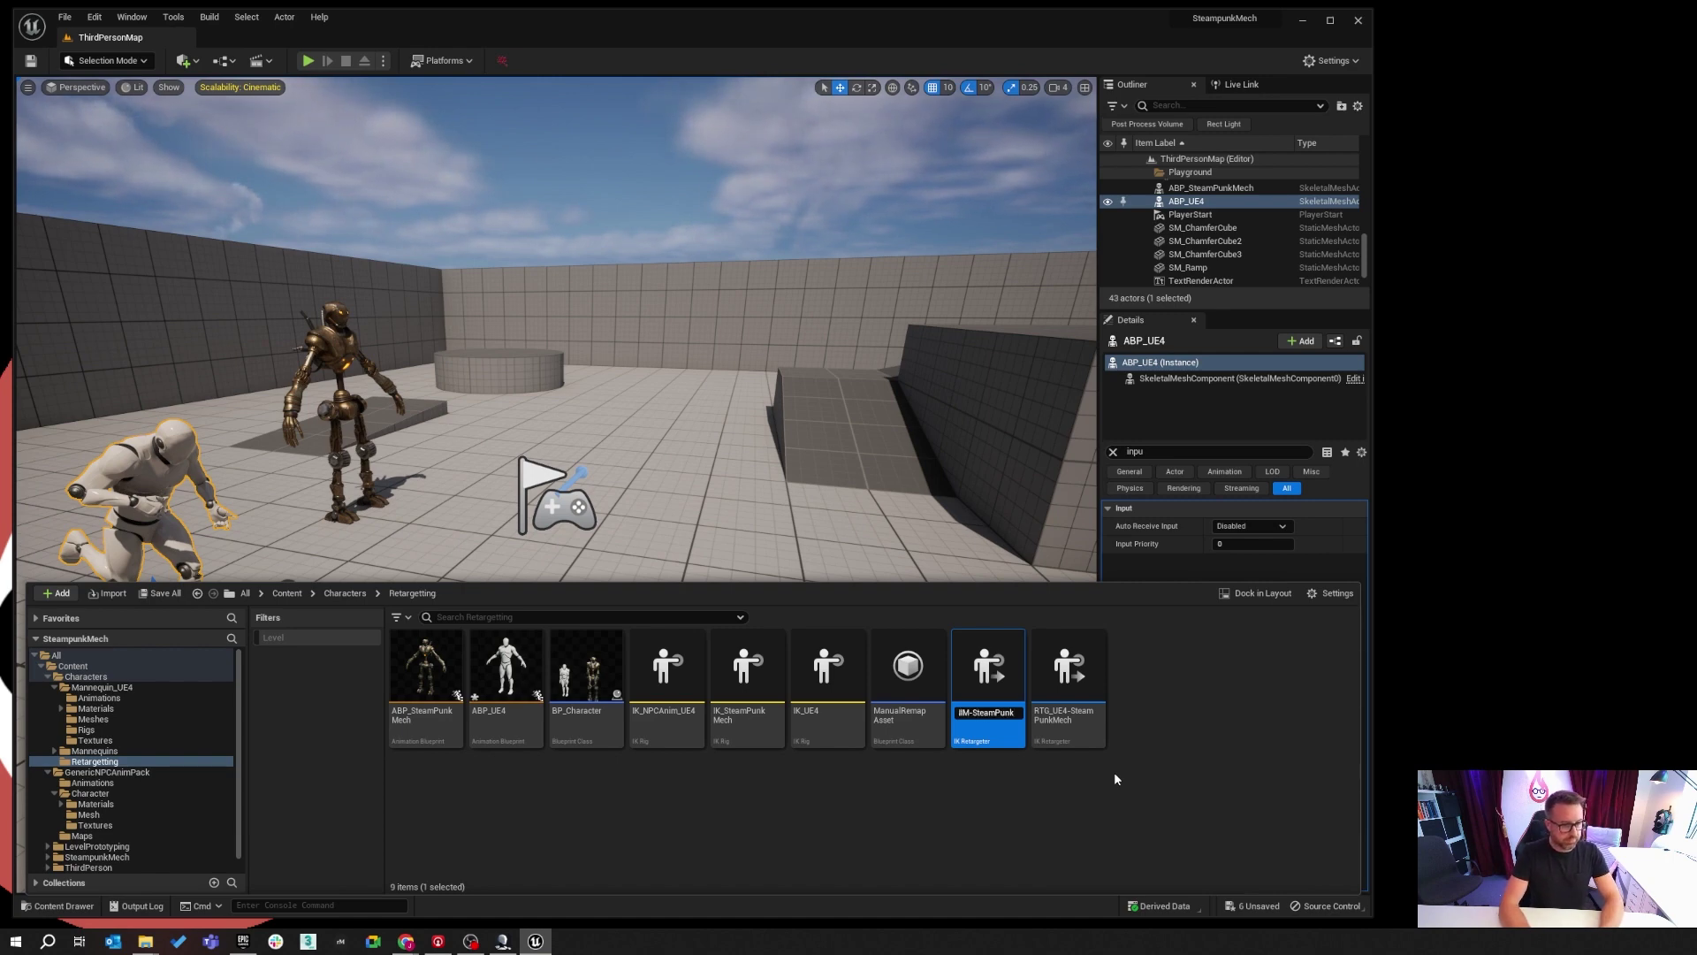
{"action": "key", "text": "Return"}
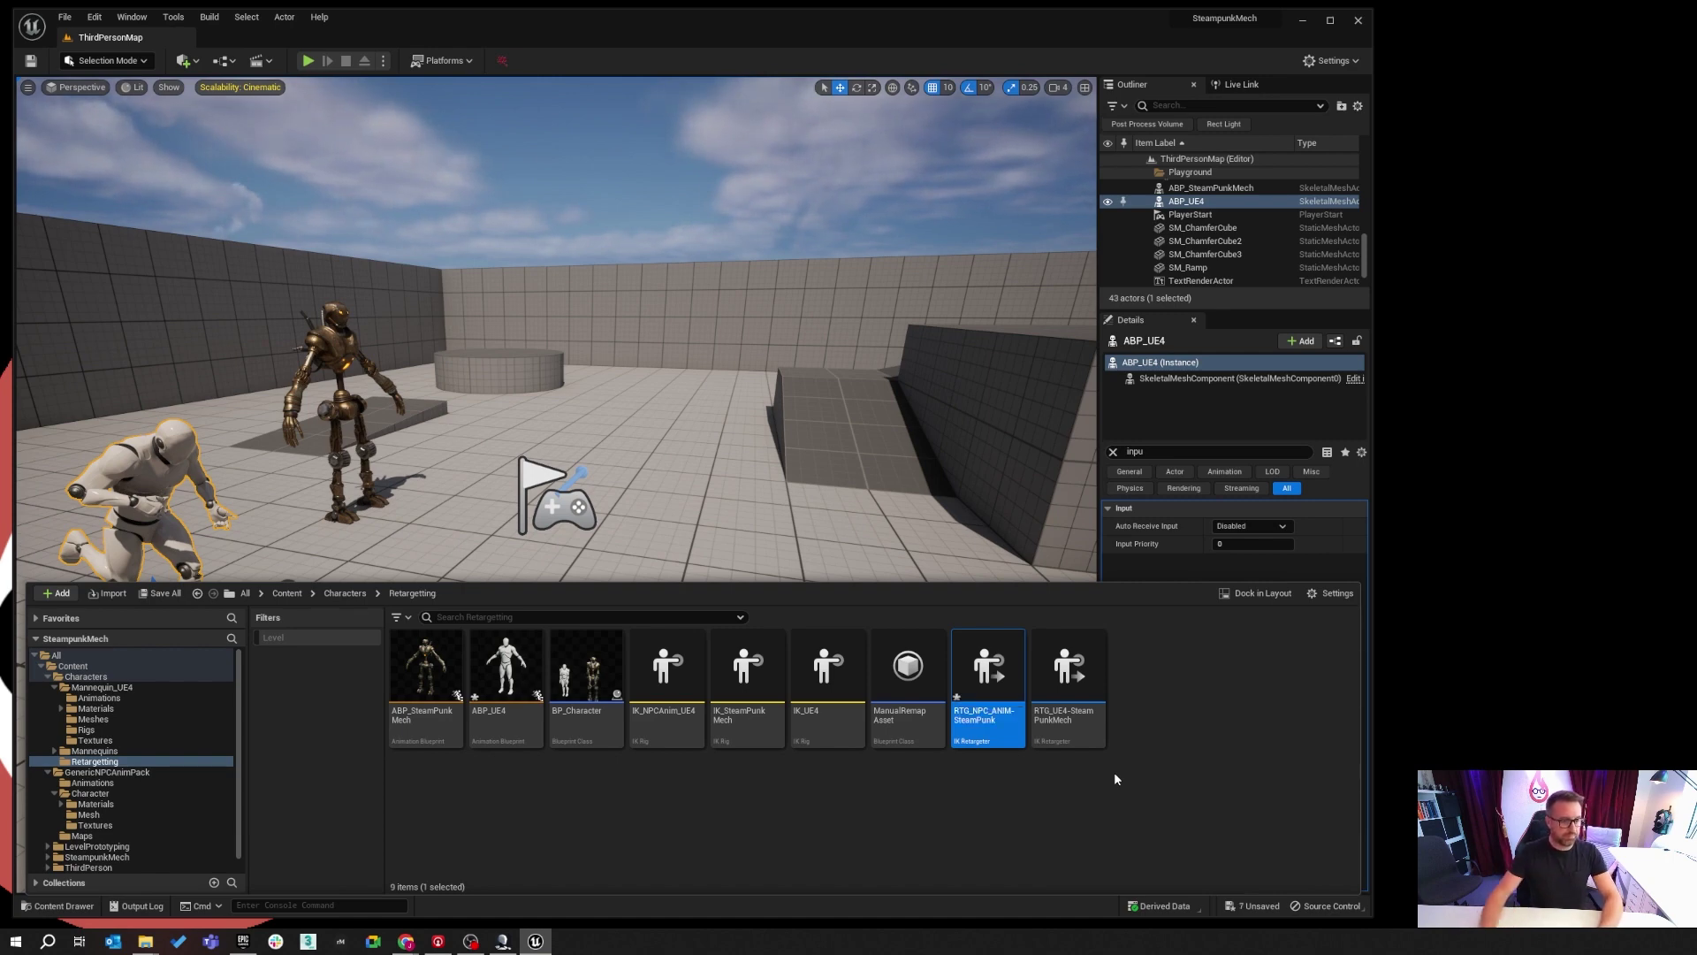
Open the RTG_NPC_ANIM-SteamPunk retargeter and set its target IK Rig to IK_SteamPunkMech.
{"action": "double_click", "coordinate": [985, 665]}
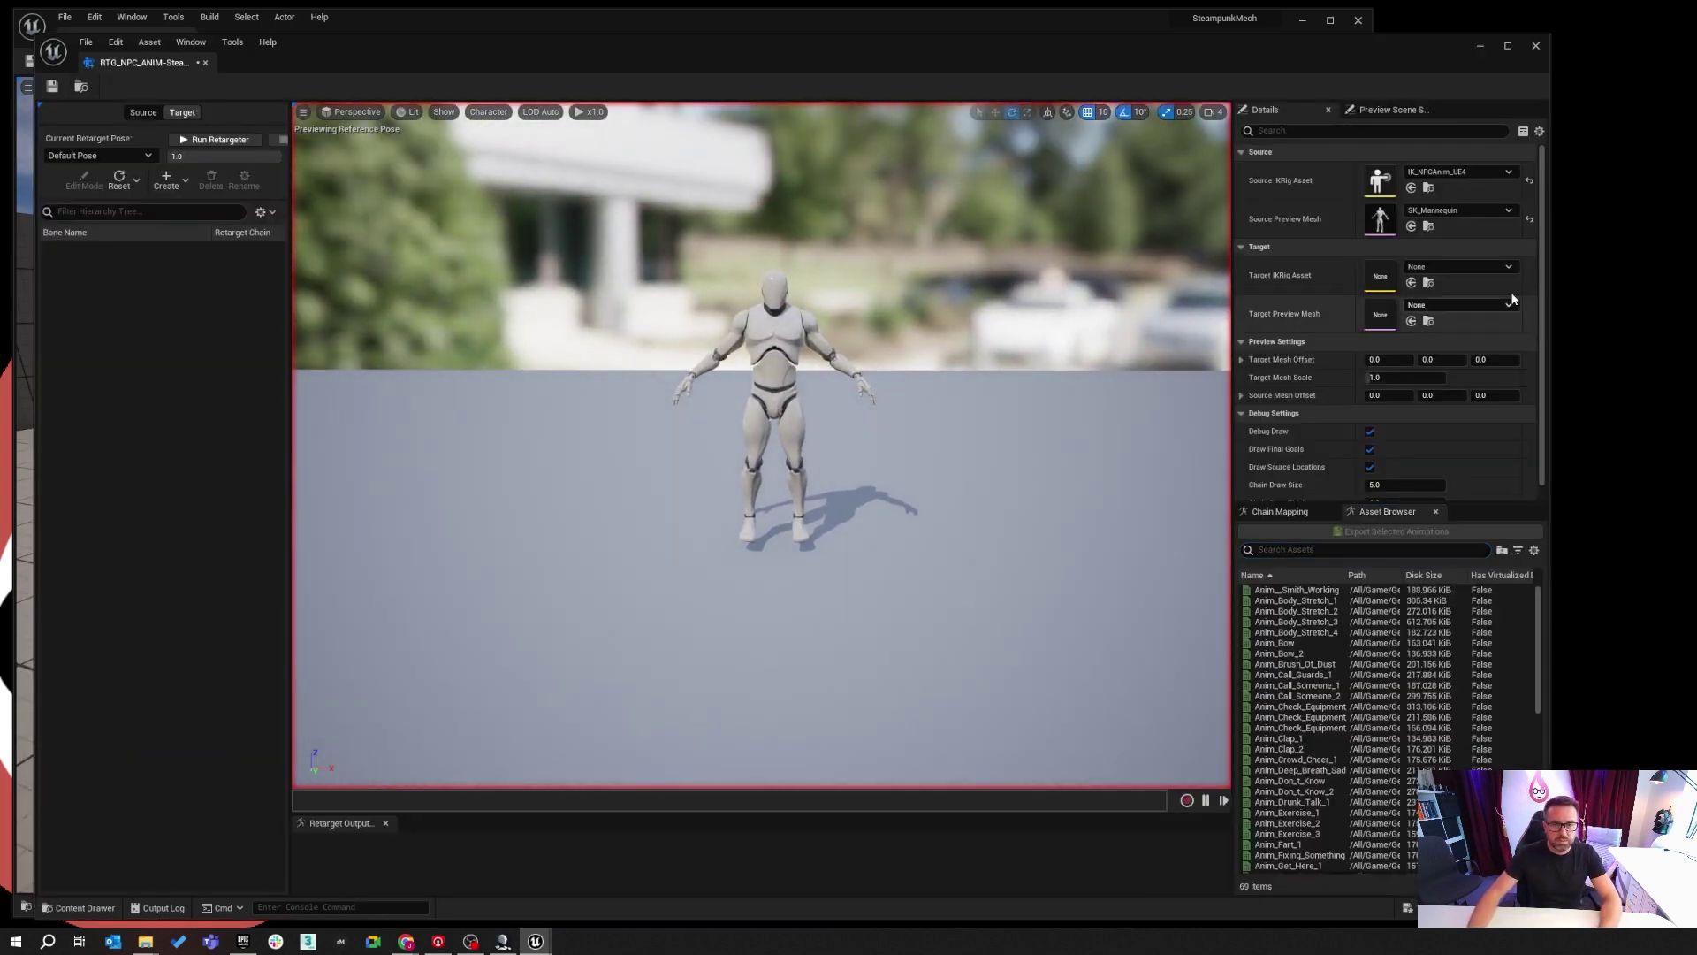
{"action": "left_click", "coordinate": [1509, 267]}
{"action": "scroll", "coordinate": [1493, 487], "scroll_direction": "down", "scroll_amount": 1}
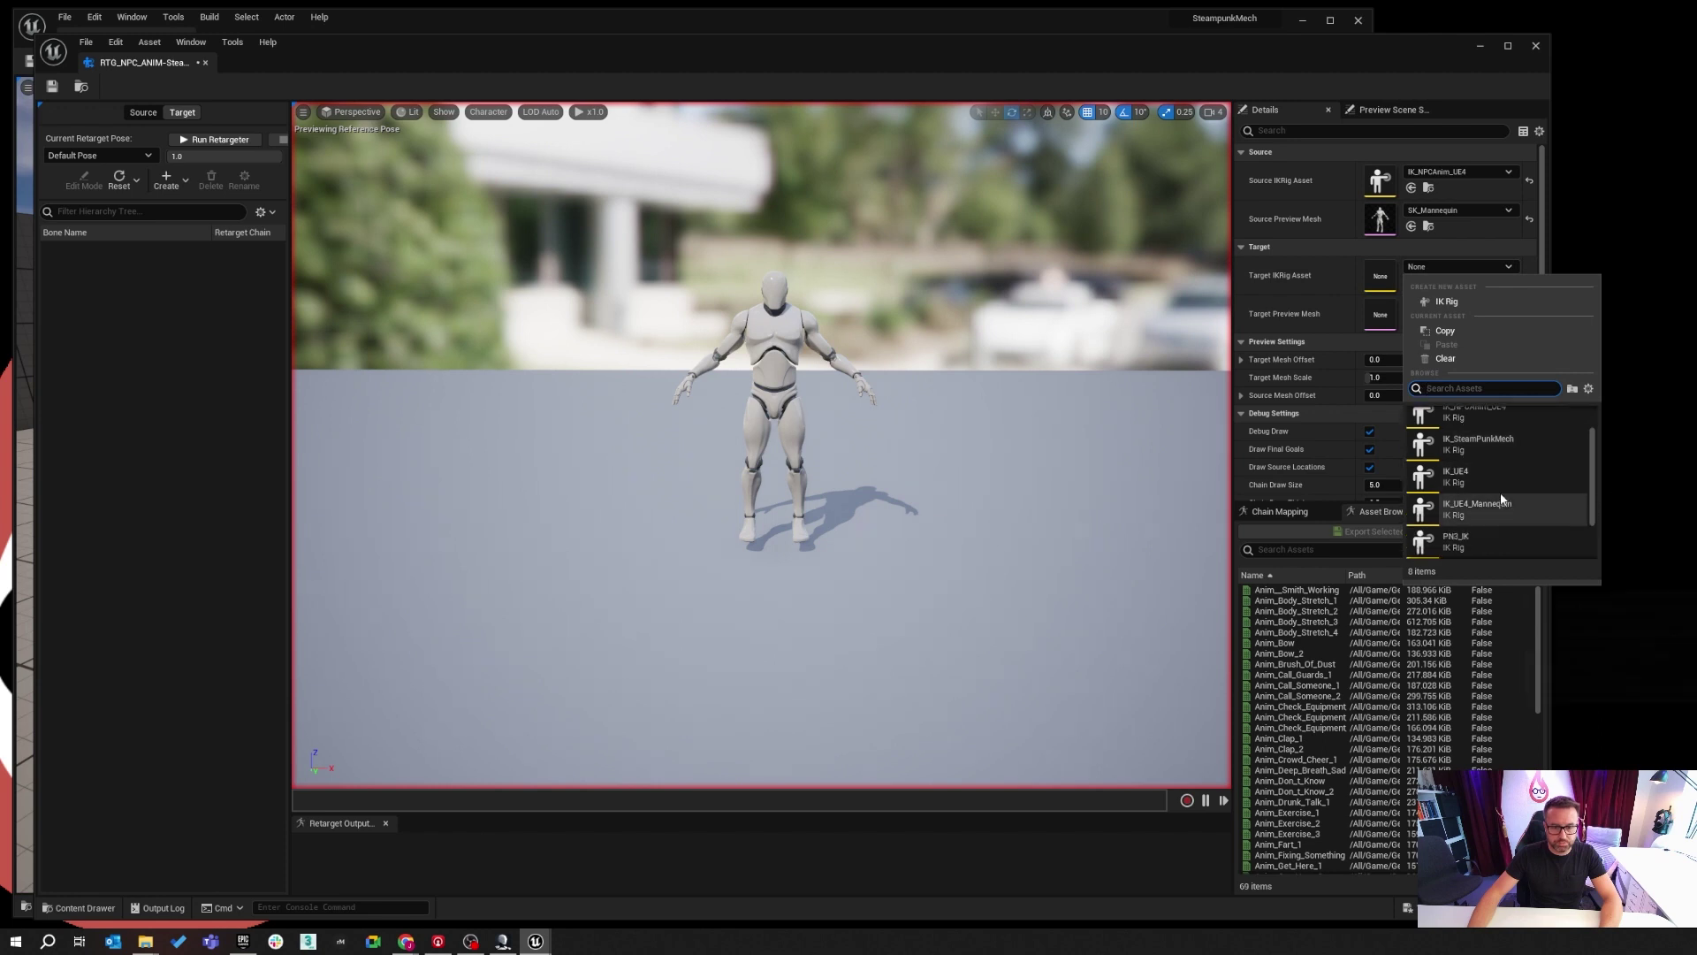
{"action": "left_click", "coordinate": [1500, 449]}
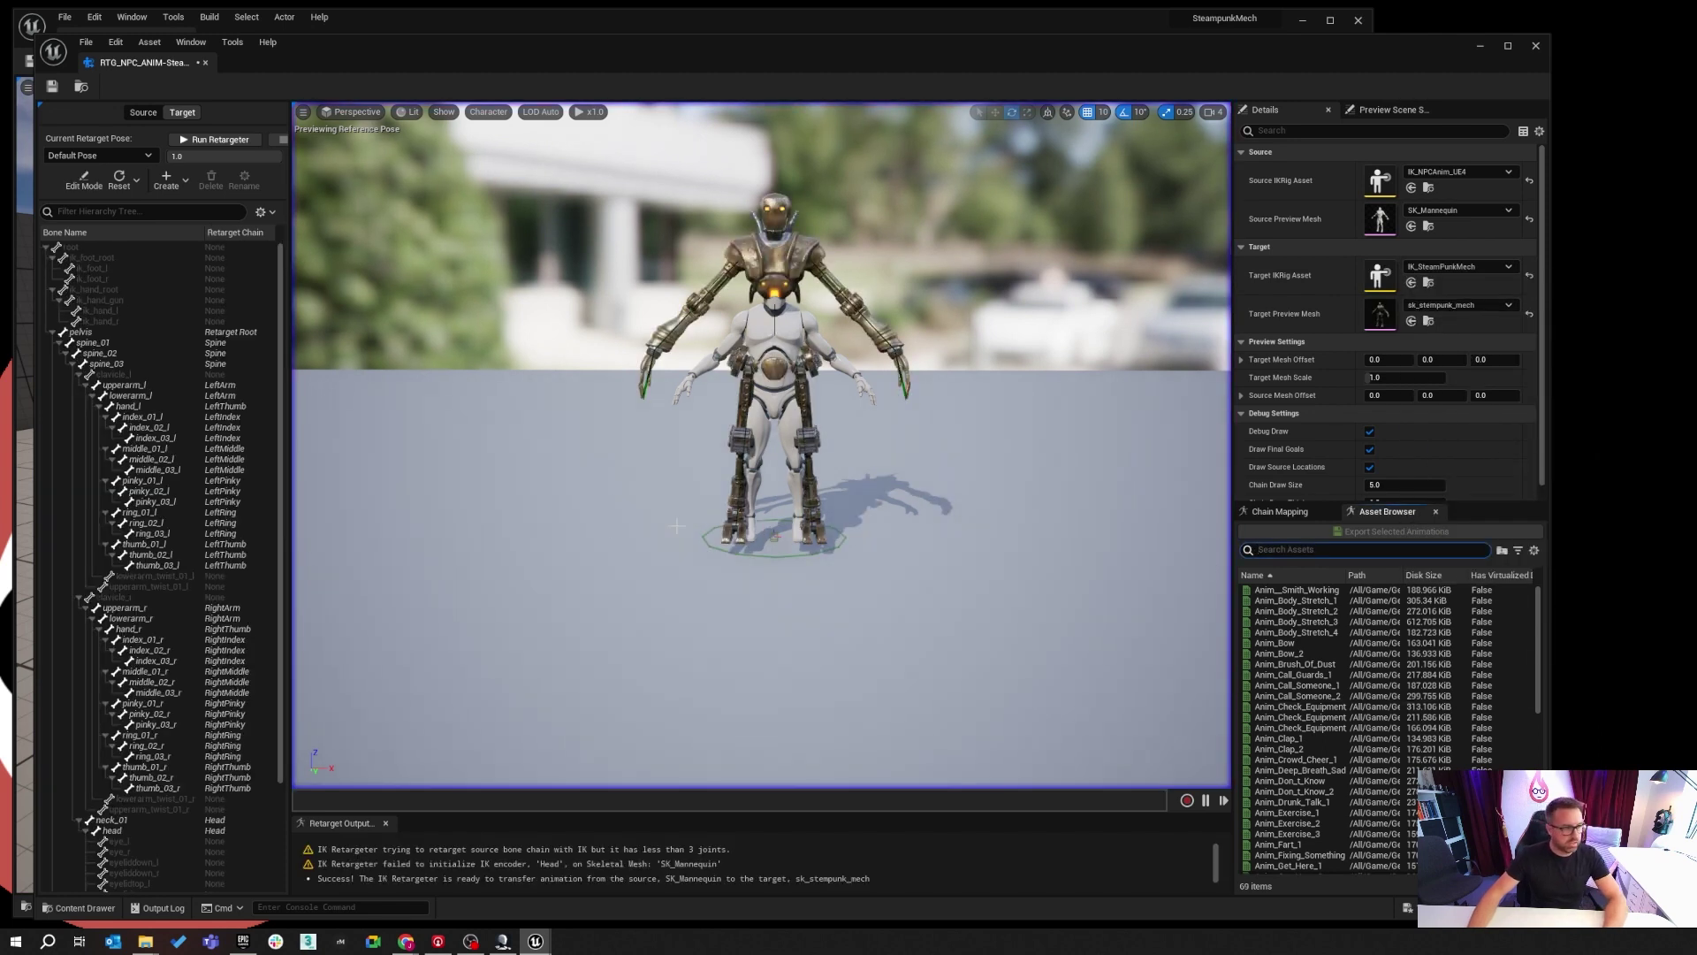
Set the source chain to None for the LeftIndex, LeftMiddle, LeftPinky, LeftRing and LeftThumb target chains.
{"action": "left_click", "coordinate": [1275, 513]}
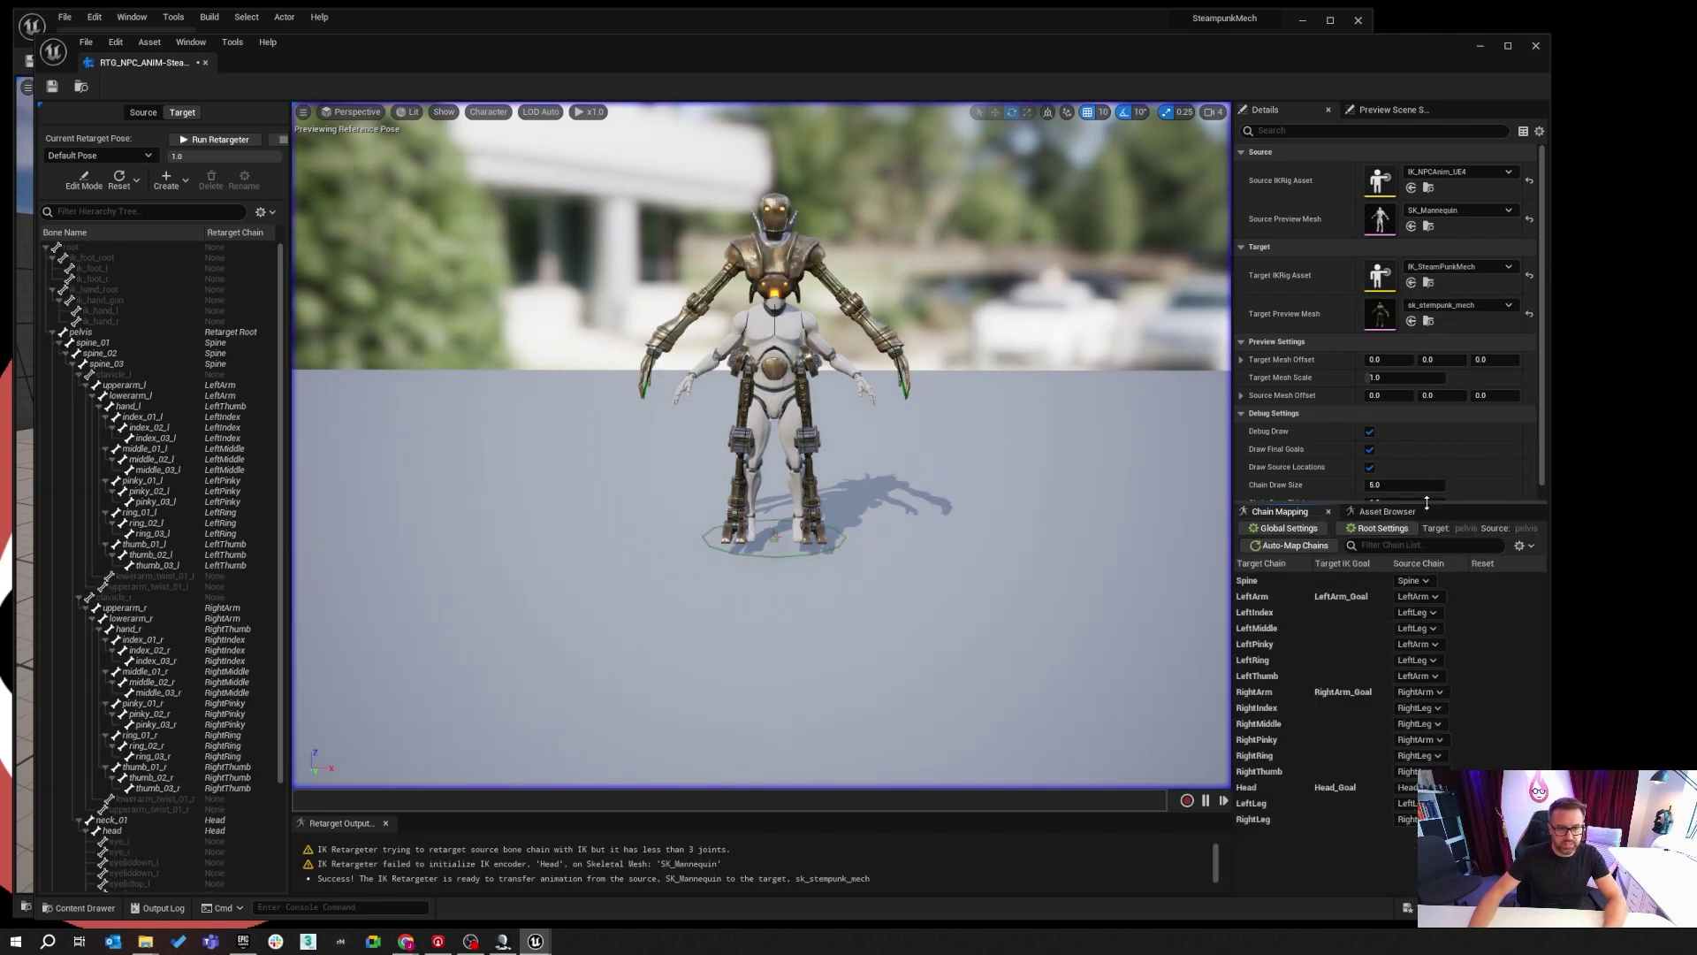
{"action": "left_click", "coordinate": [1298, 610]}
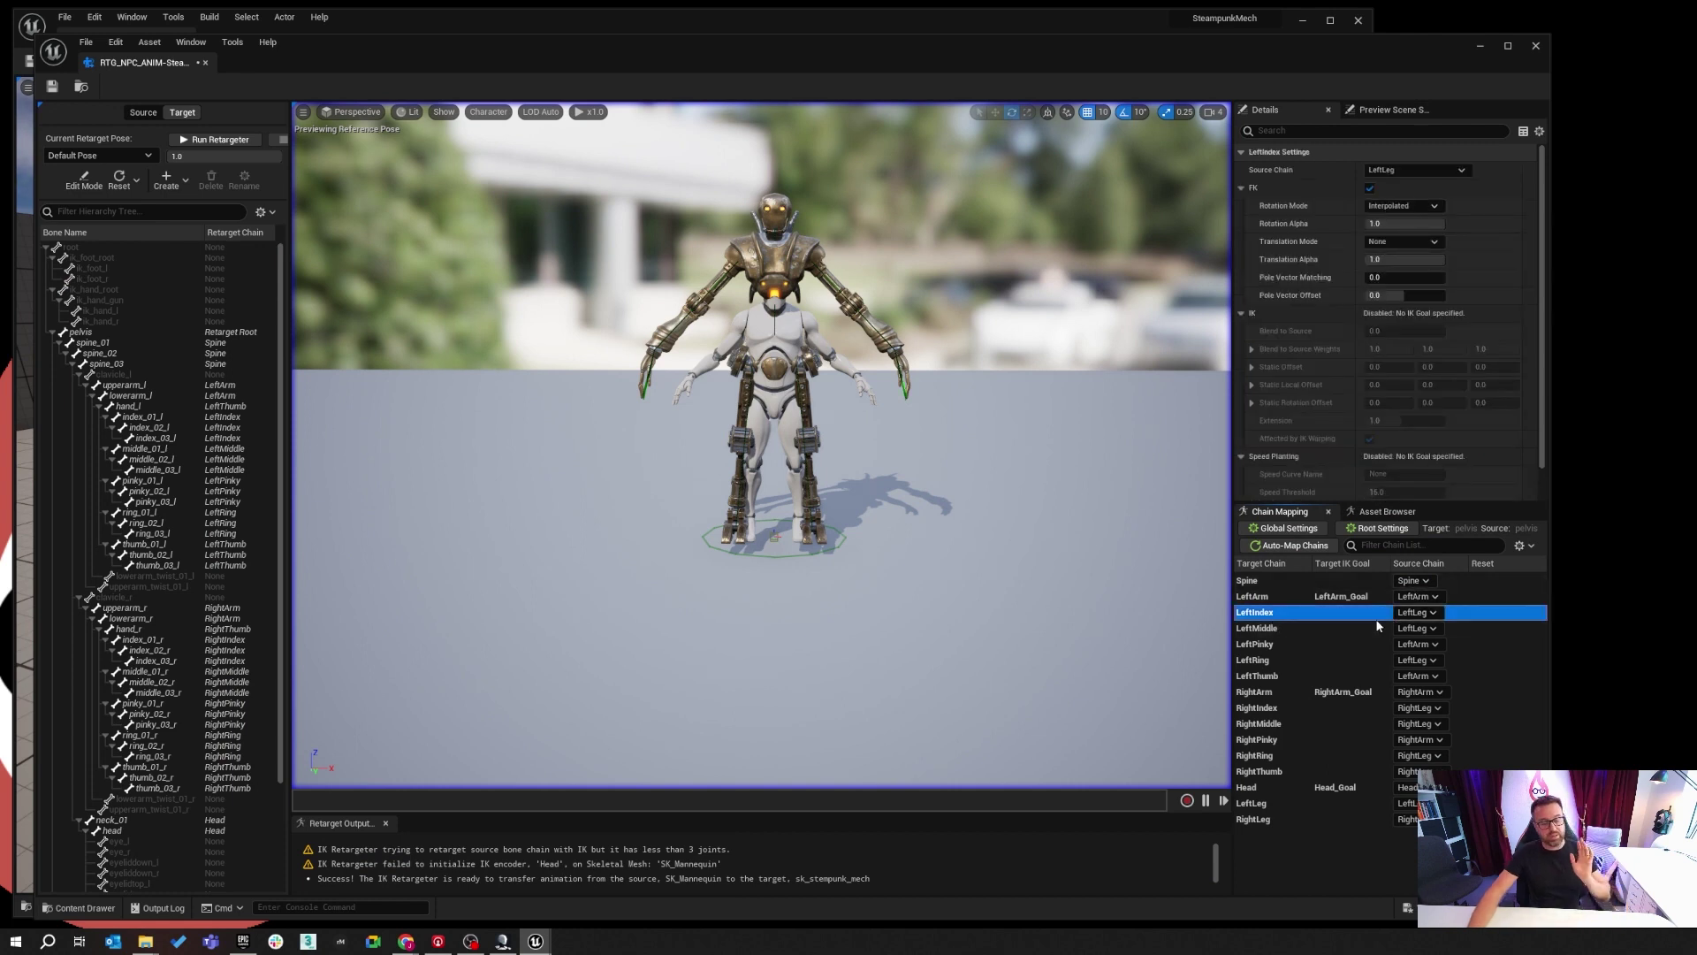
{"action": "left_click", "coordinate": [1434, 613]}
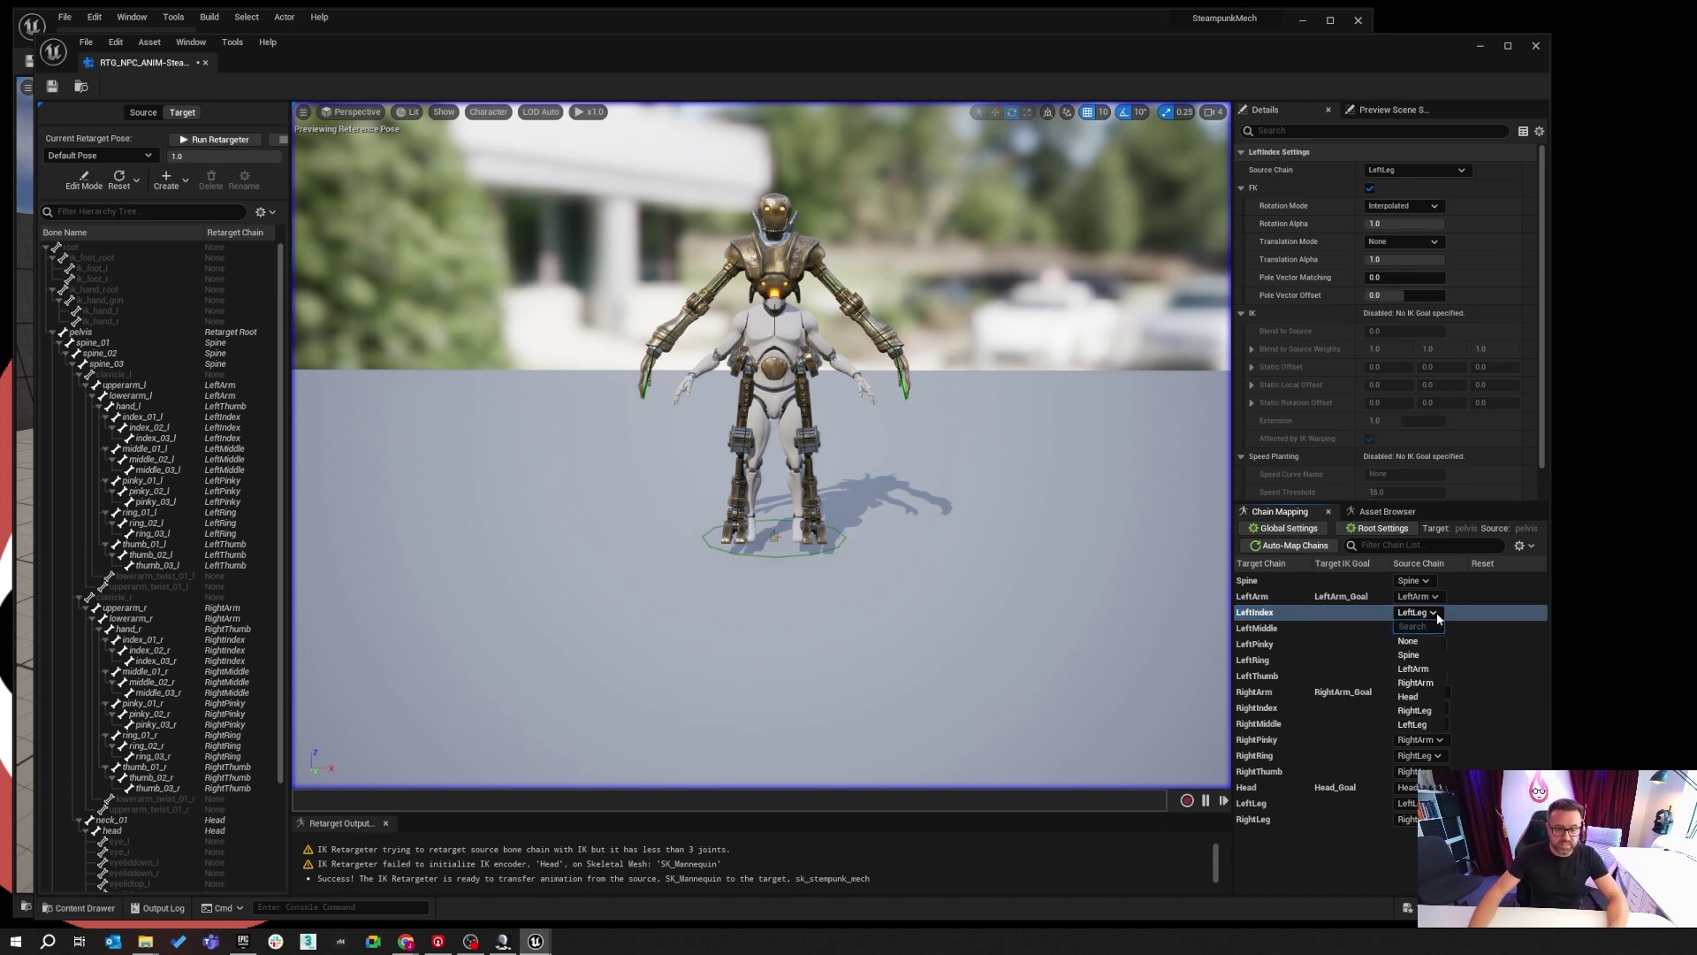
{"action": "left_click", "coordinate": [1411, 642]}
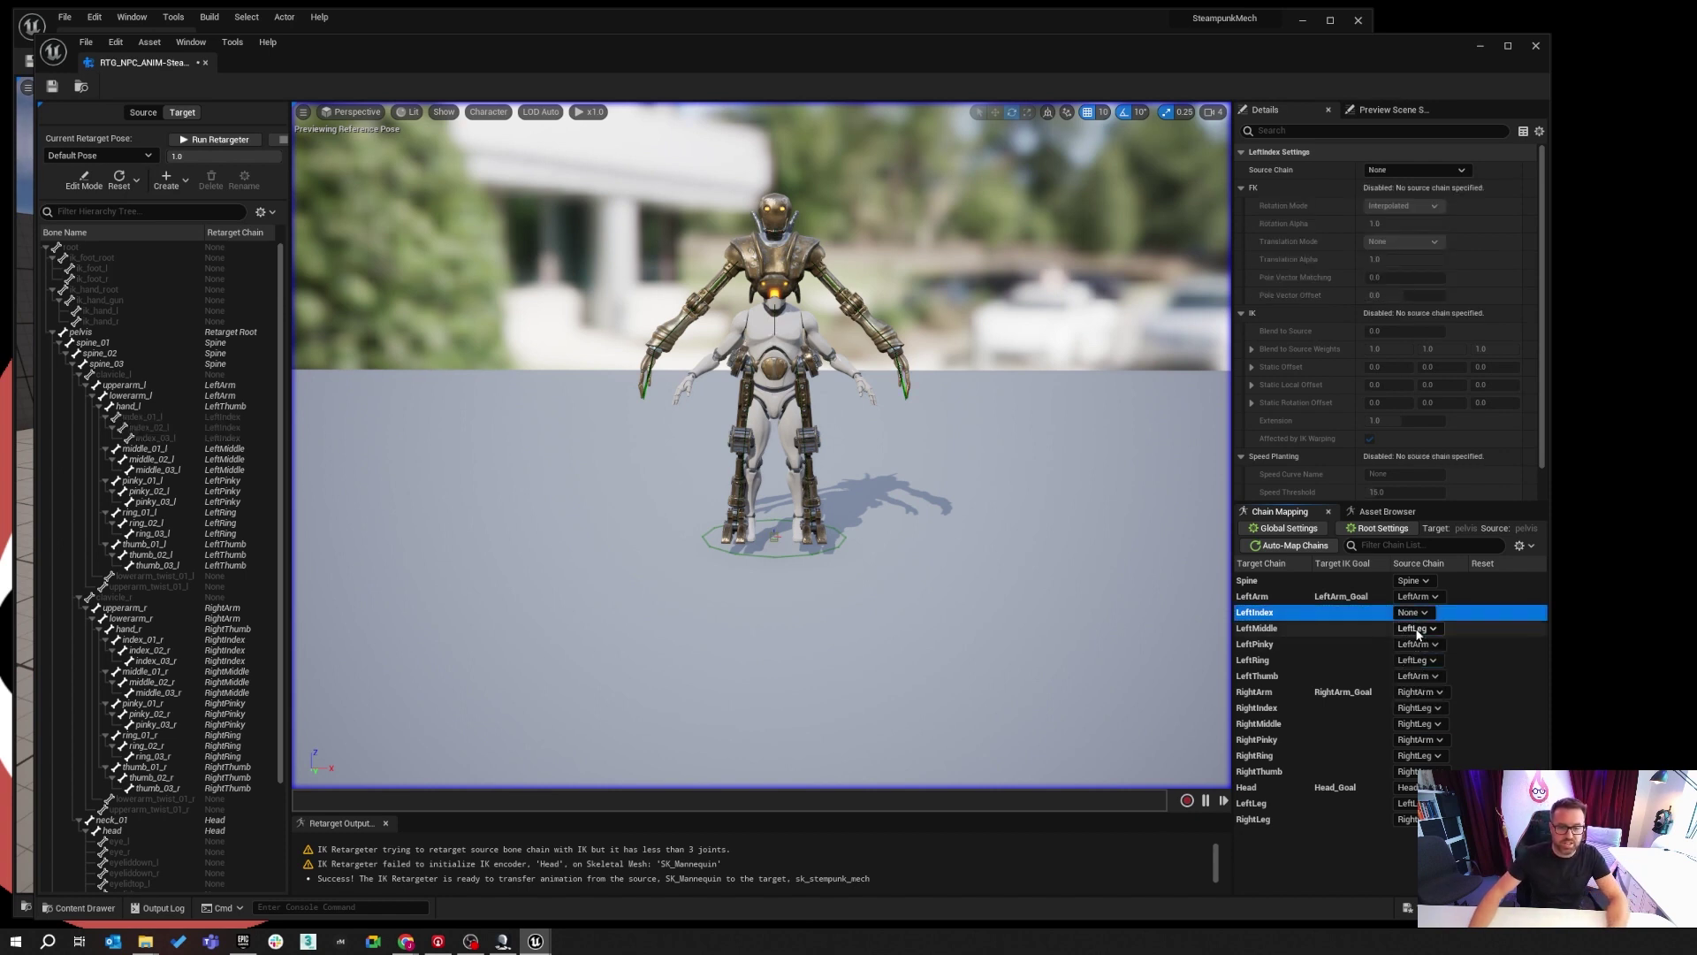
{"action": "left_click", "coordinate": [1434, 630]}
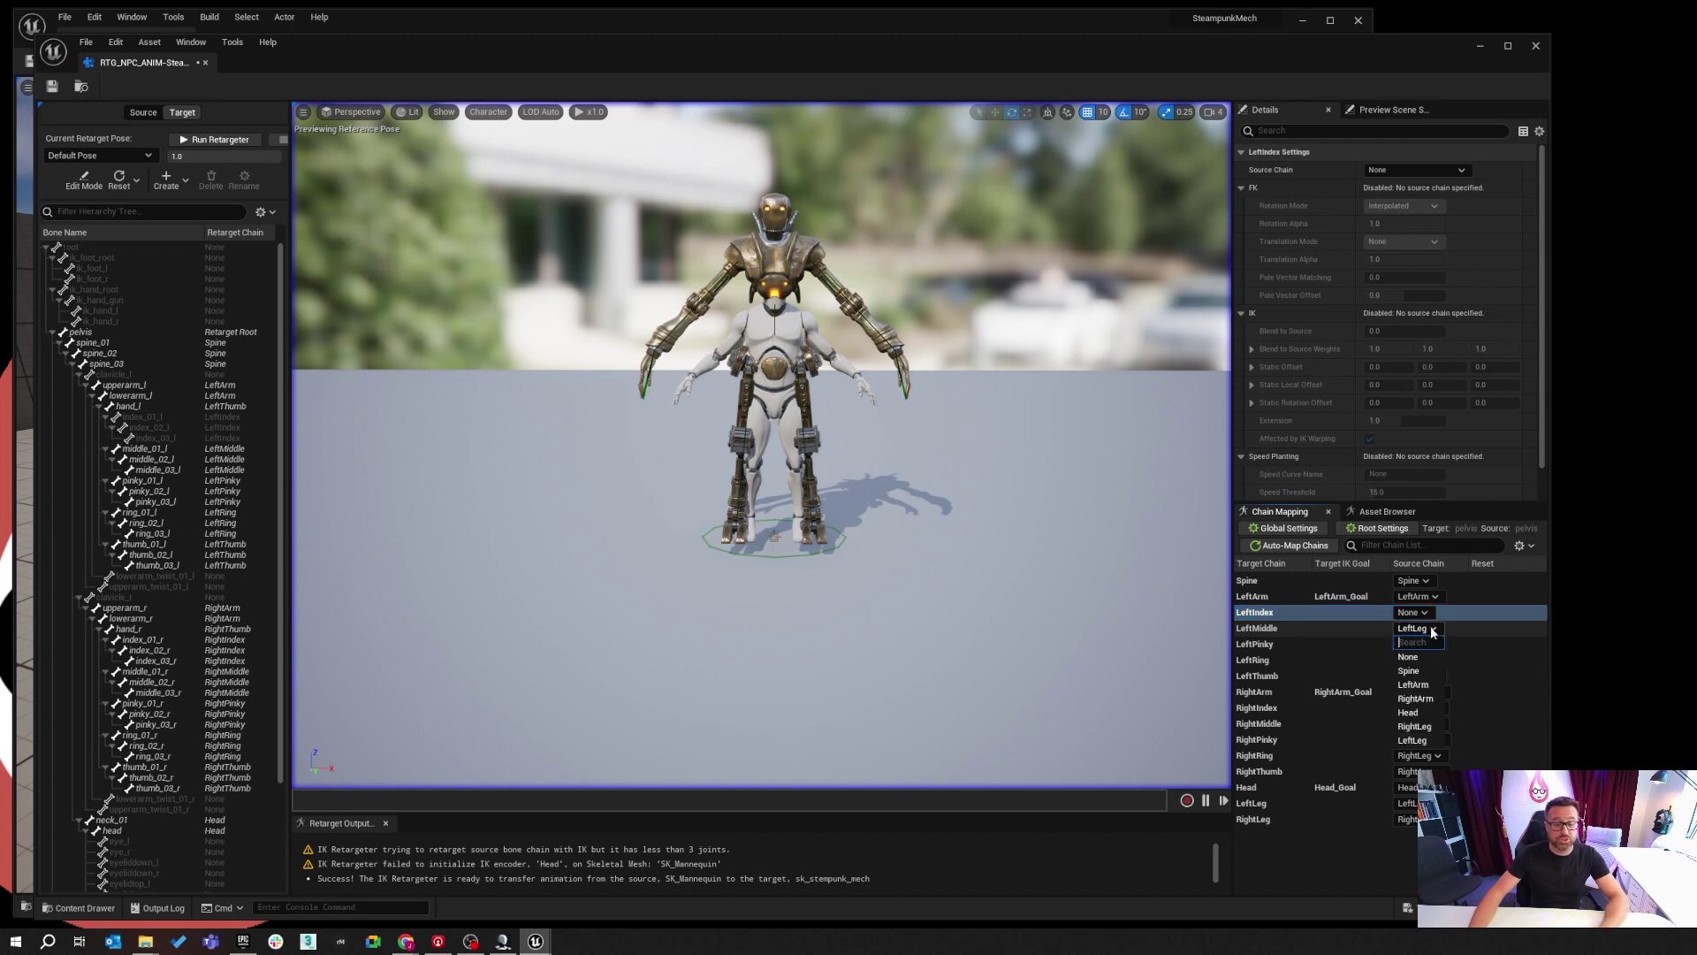
{"action": "left_click", "coordinate": [1421, 659]}
{"action": "left_click", "coordinate": [1434, 644]}
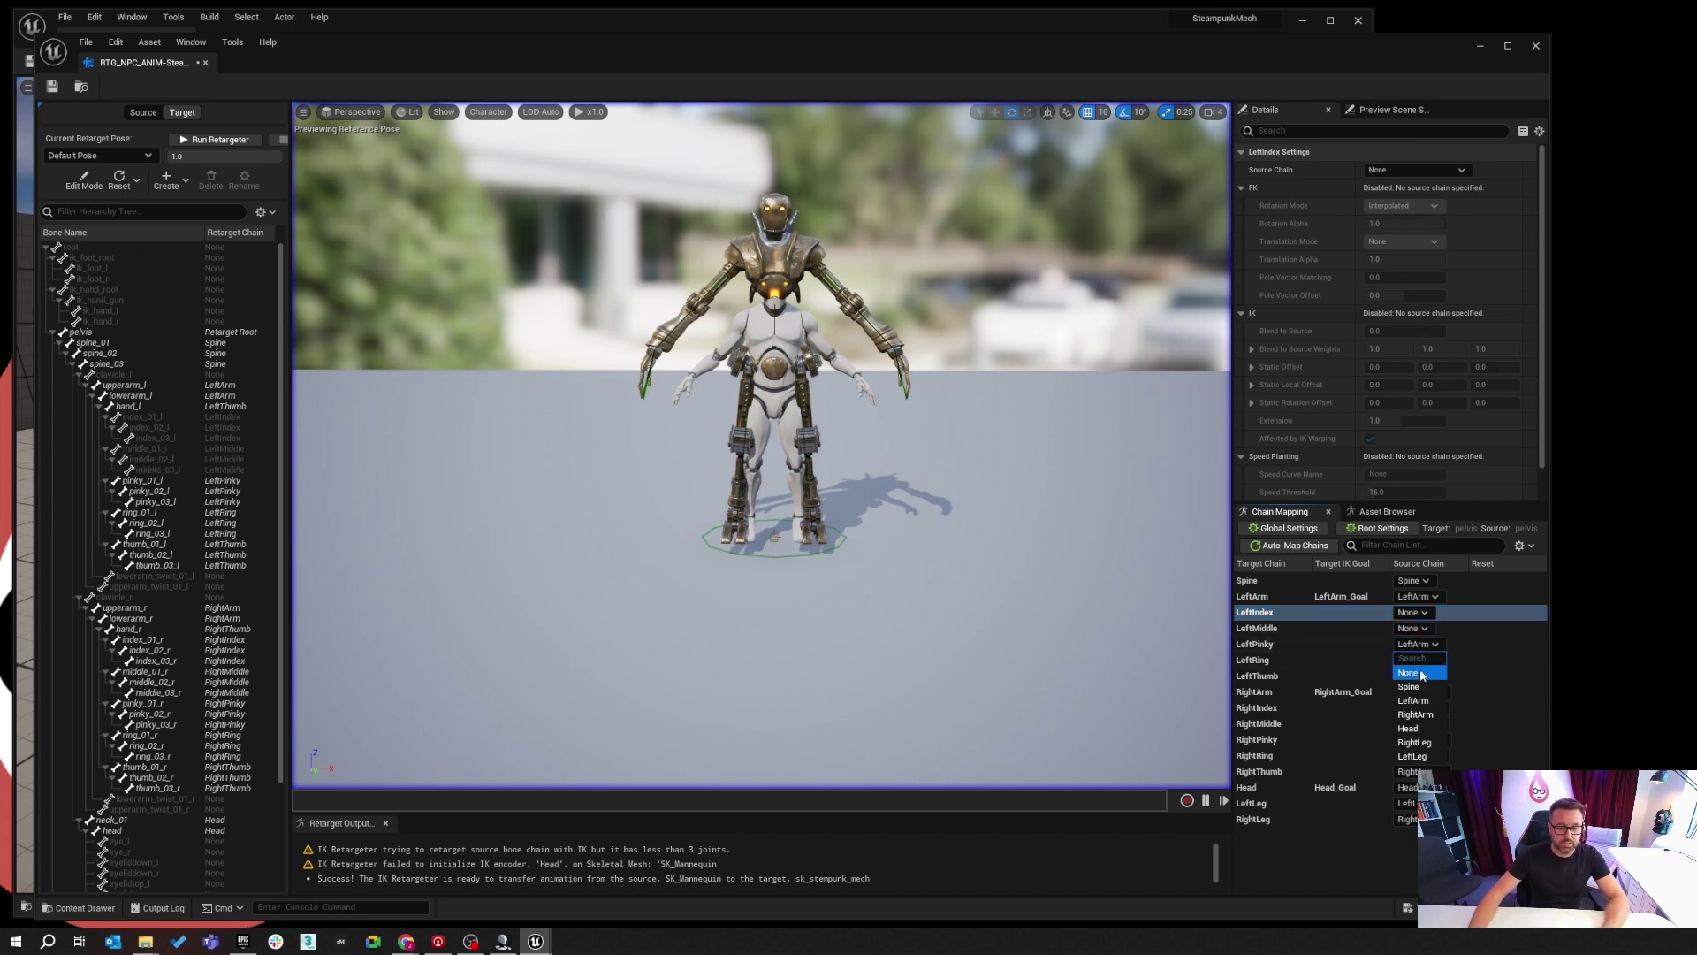
{"action": "left_click", "coordinate": [1418, 672]}
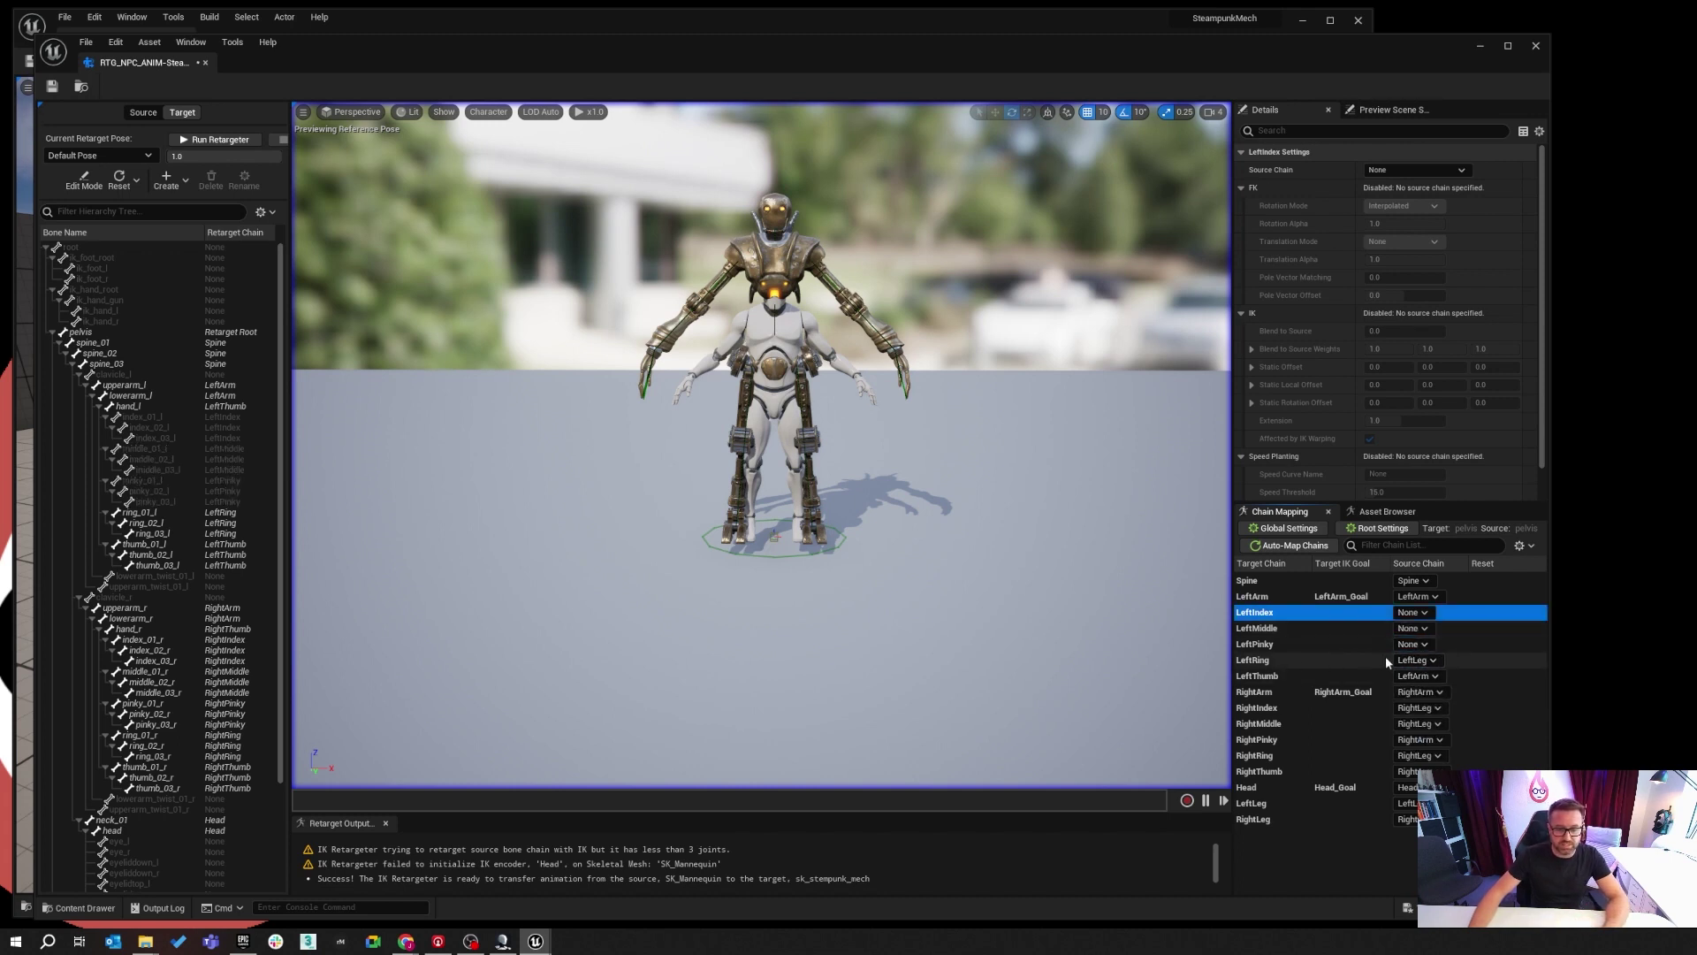
{"action": "left_click", "coordinate": [1414, 660]}
{"action": "left_click", "coordinate": [1407, 690]}
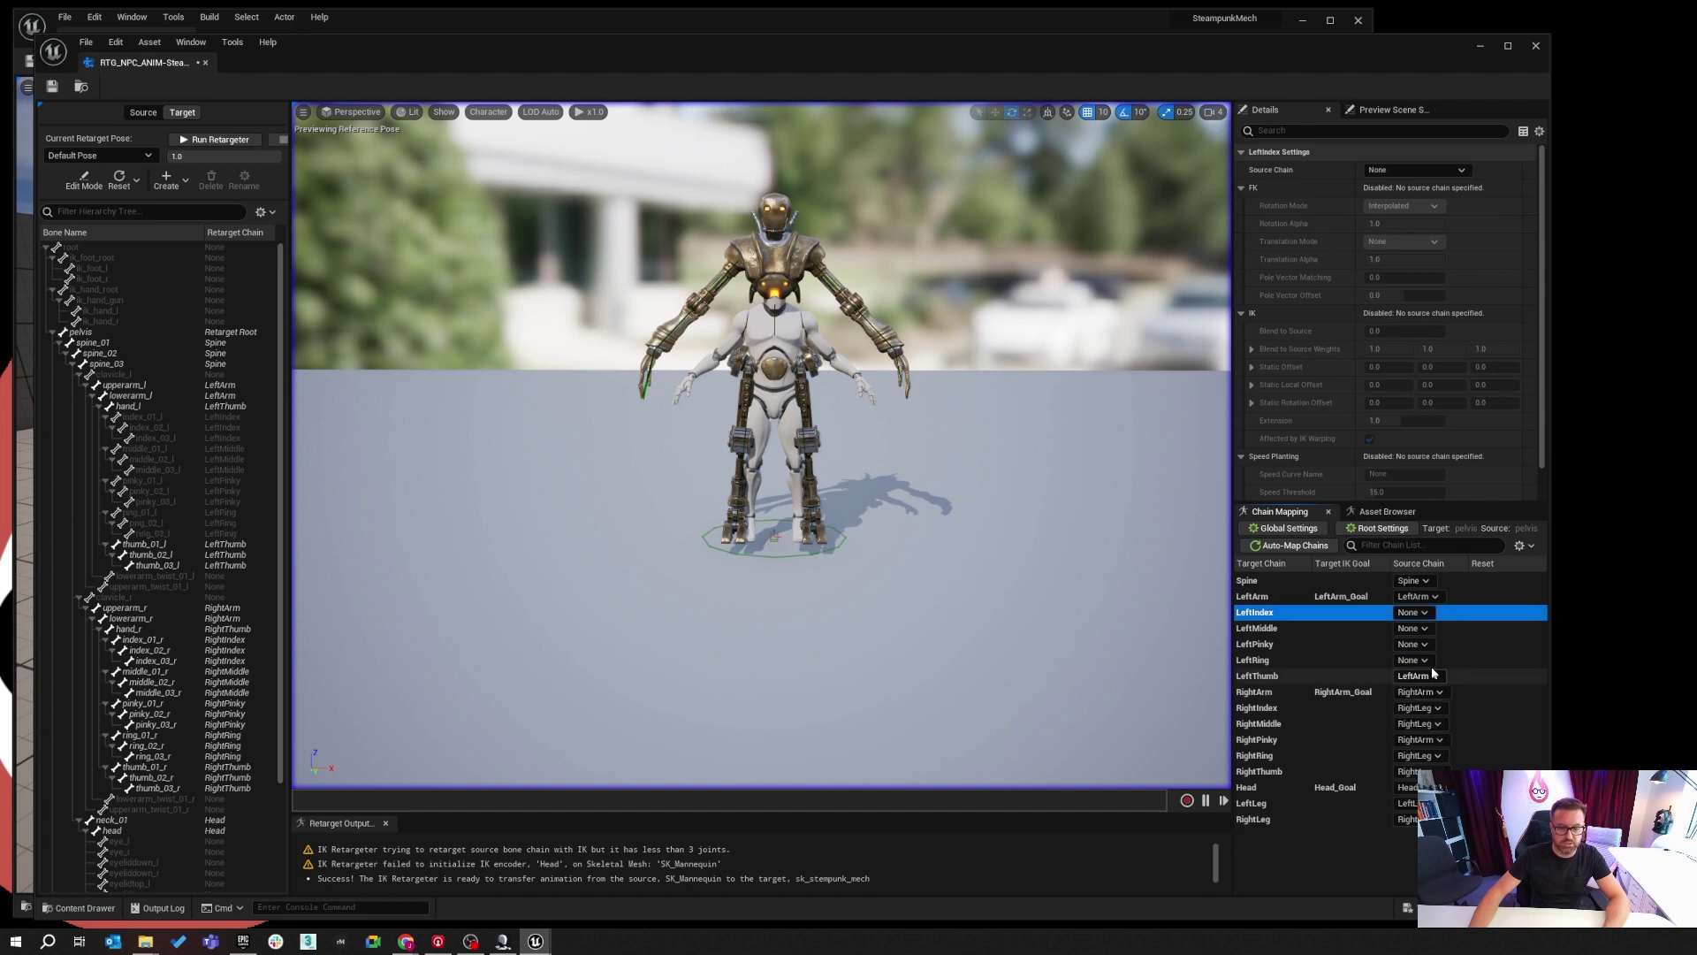
{"action": "left_click", "coordinate": [1419, 675]}
{"action": "left_click", "coordinate": [1411, 706]}
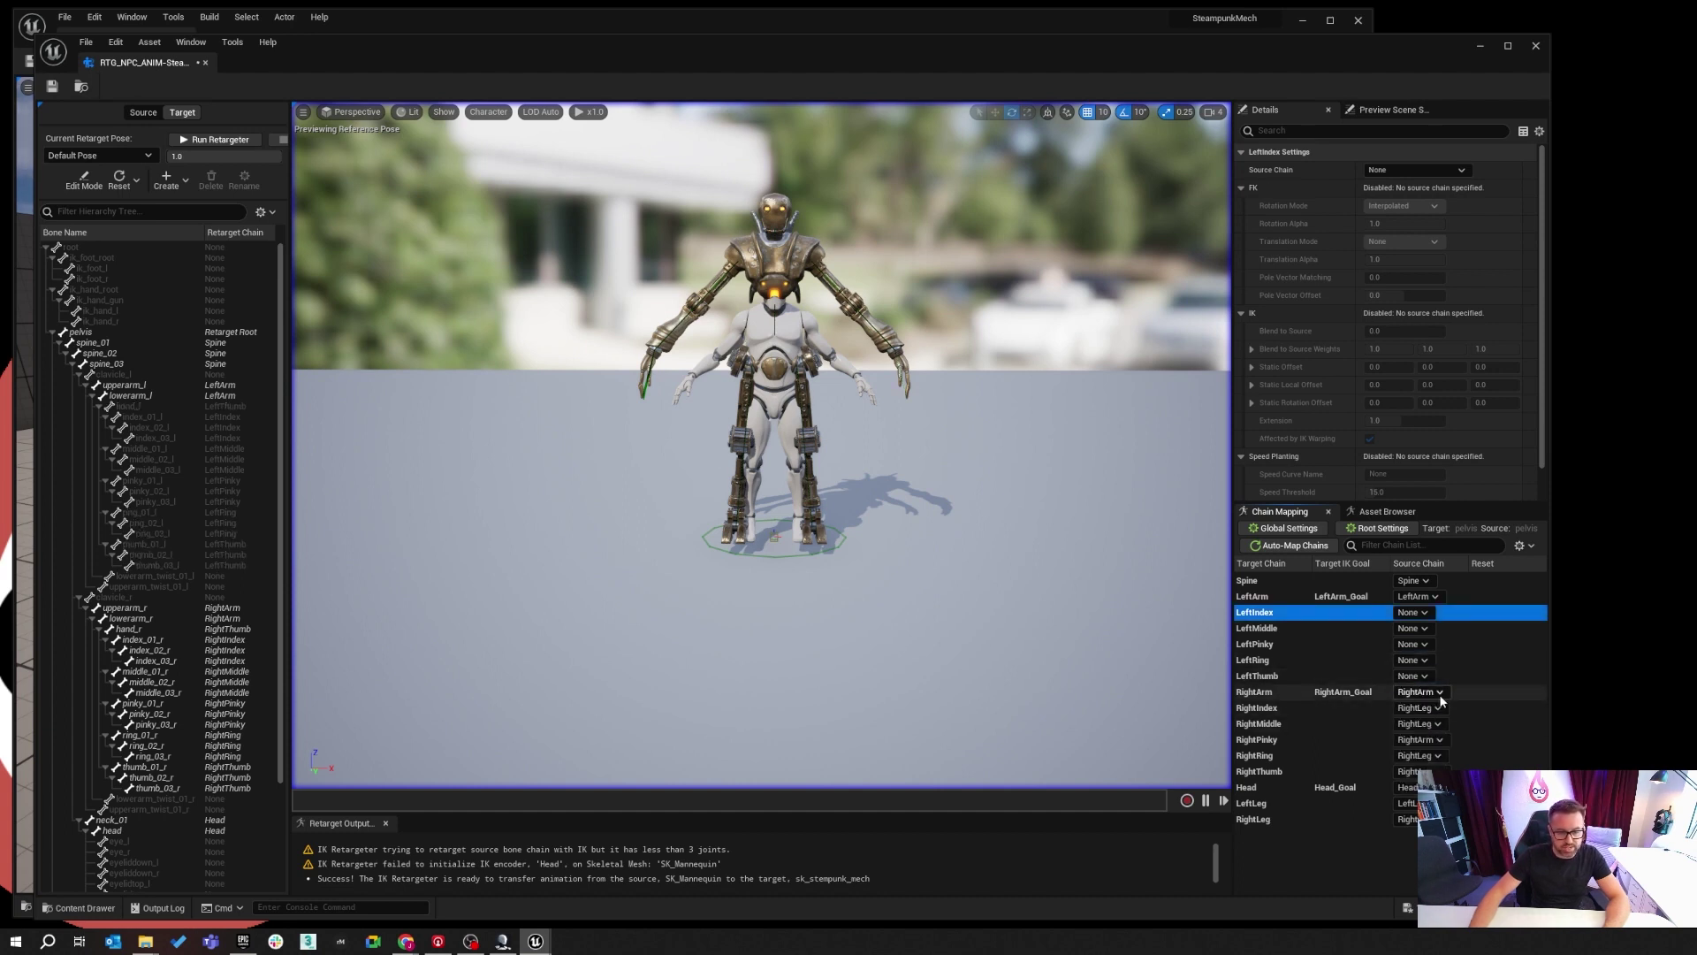
Set the source chain to None for the RightIndex, RightMiddle, RightPinky, RightRing and RightThumb target chains.
{"action": "left_click", "coordinate": [1418, 707]}
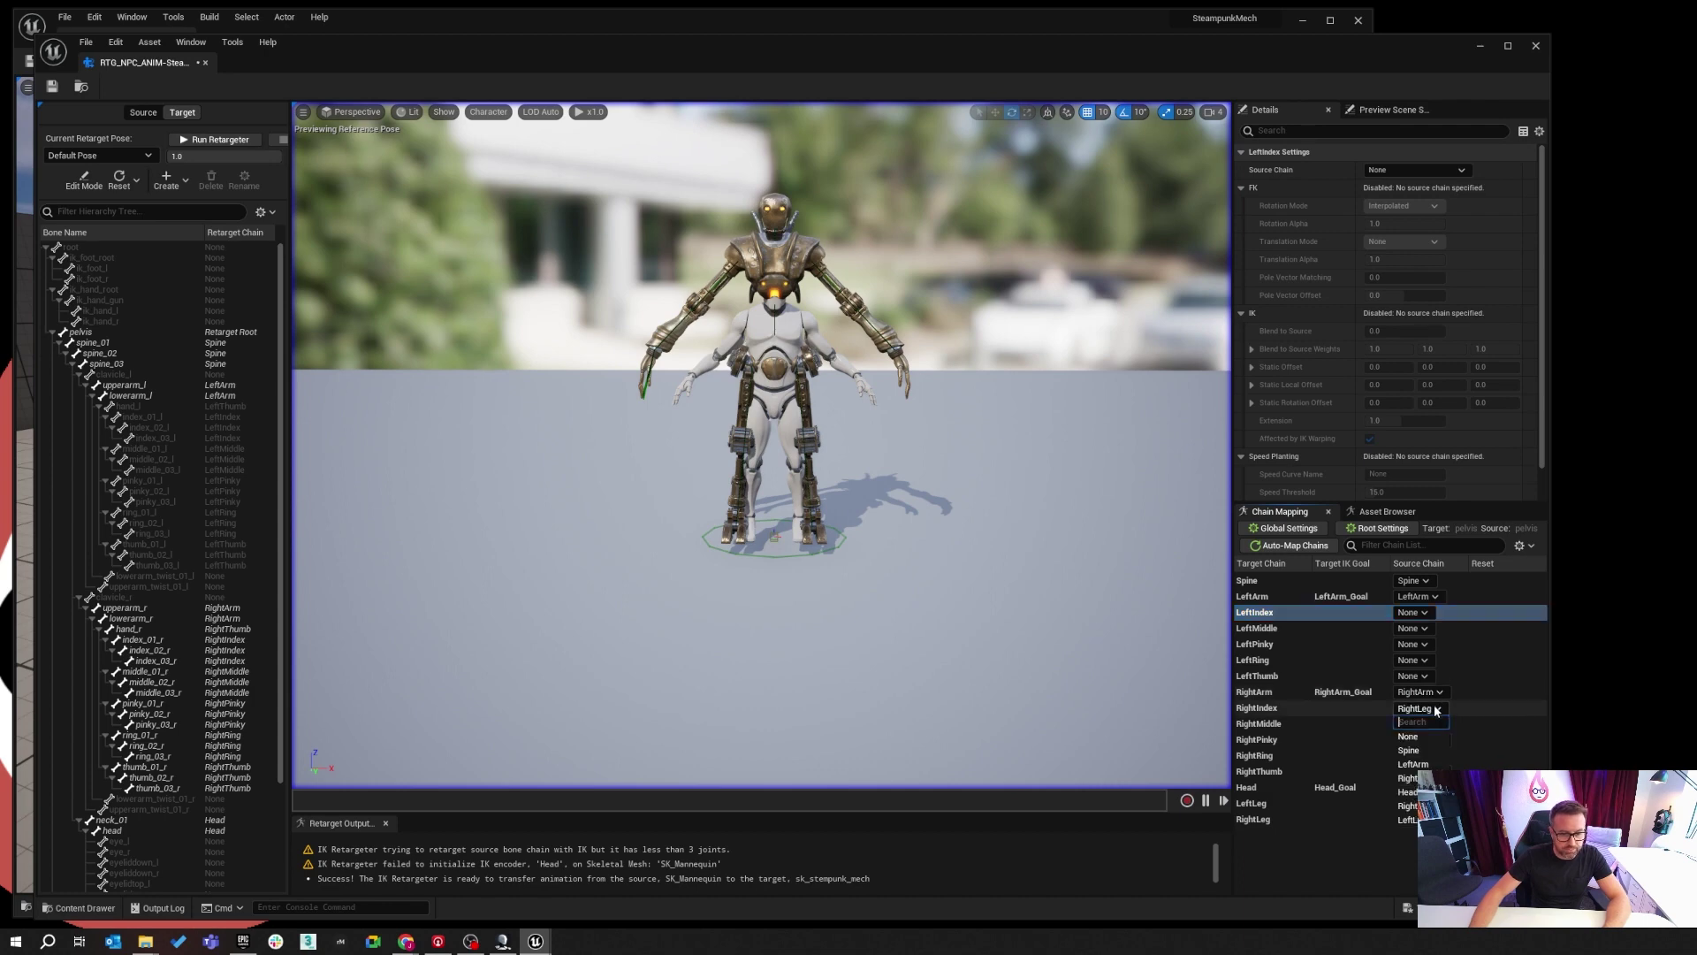
{"action": "left_click", "coordinate": [1414, 740]}
{"action": "left_click", "coordinate": [1414, 724]}
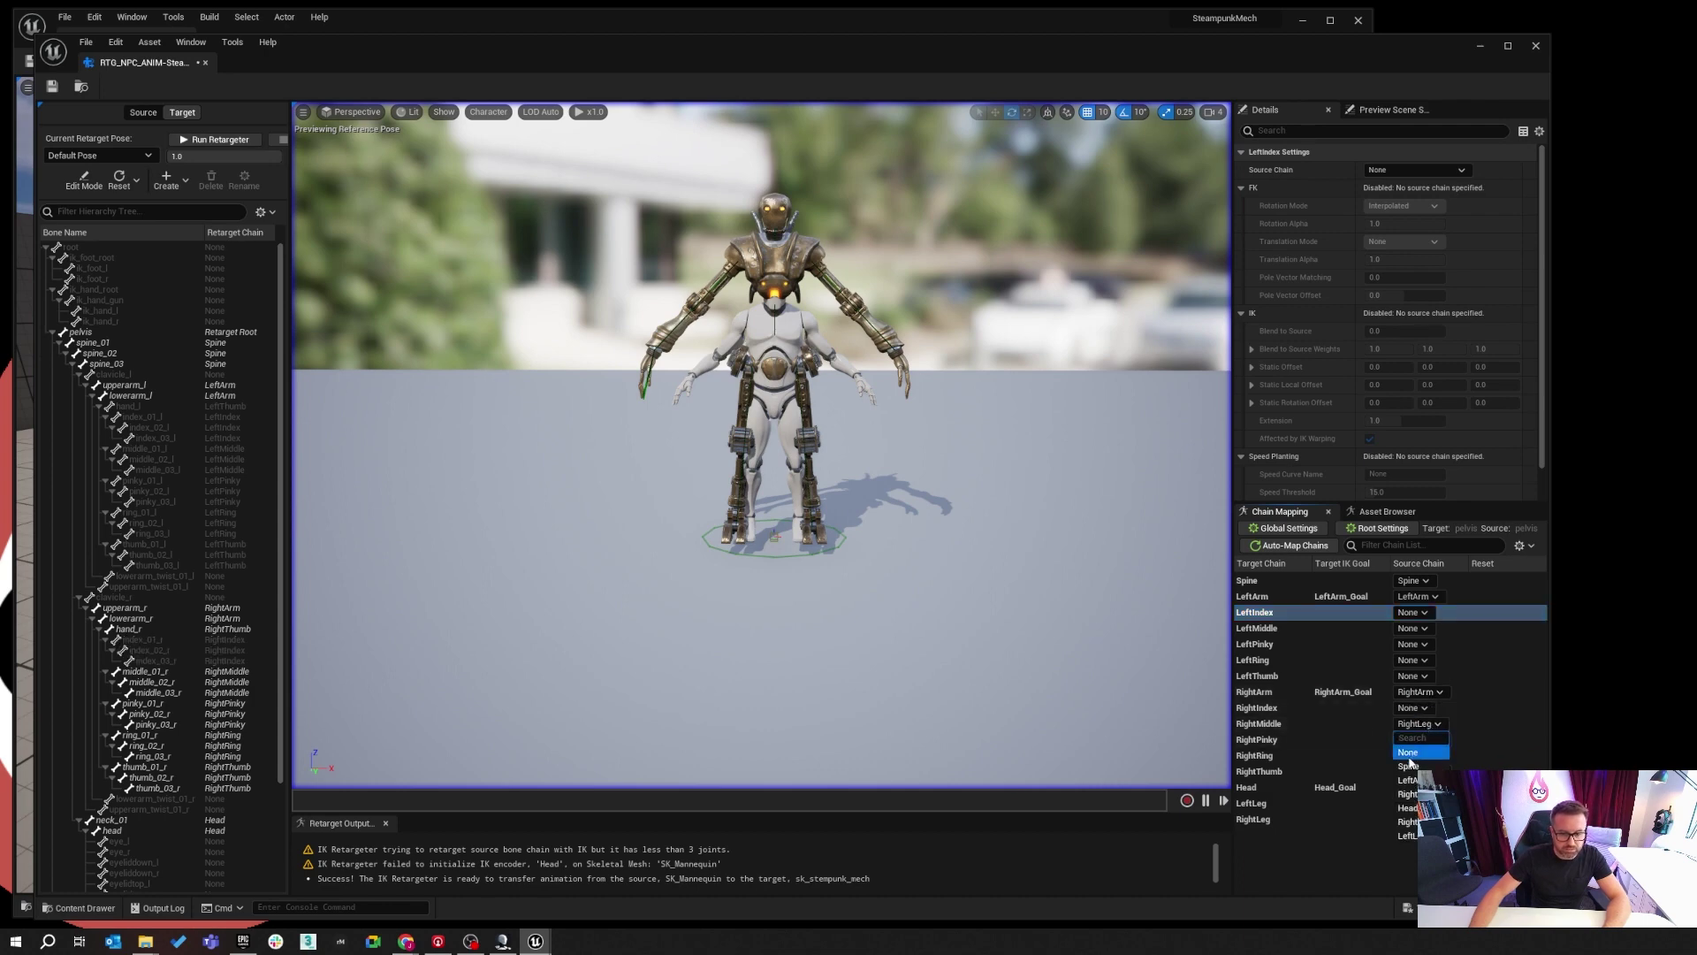
{"action": "left_click", "coordinate": [1417, 750]}
{"action": "left_click", "coordinate": [1429, 741]}
{"action": "left_click", "coordinate": [1412, 769]}
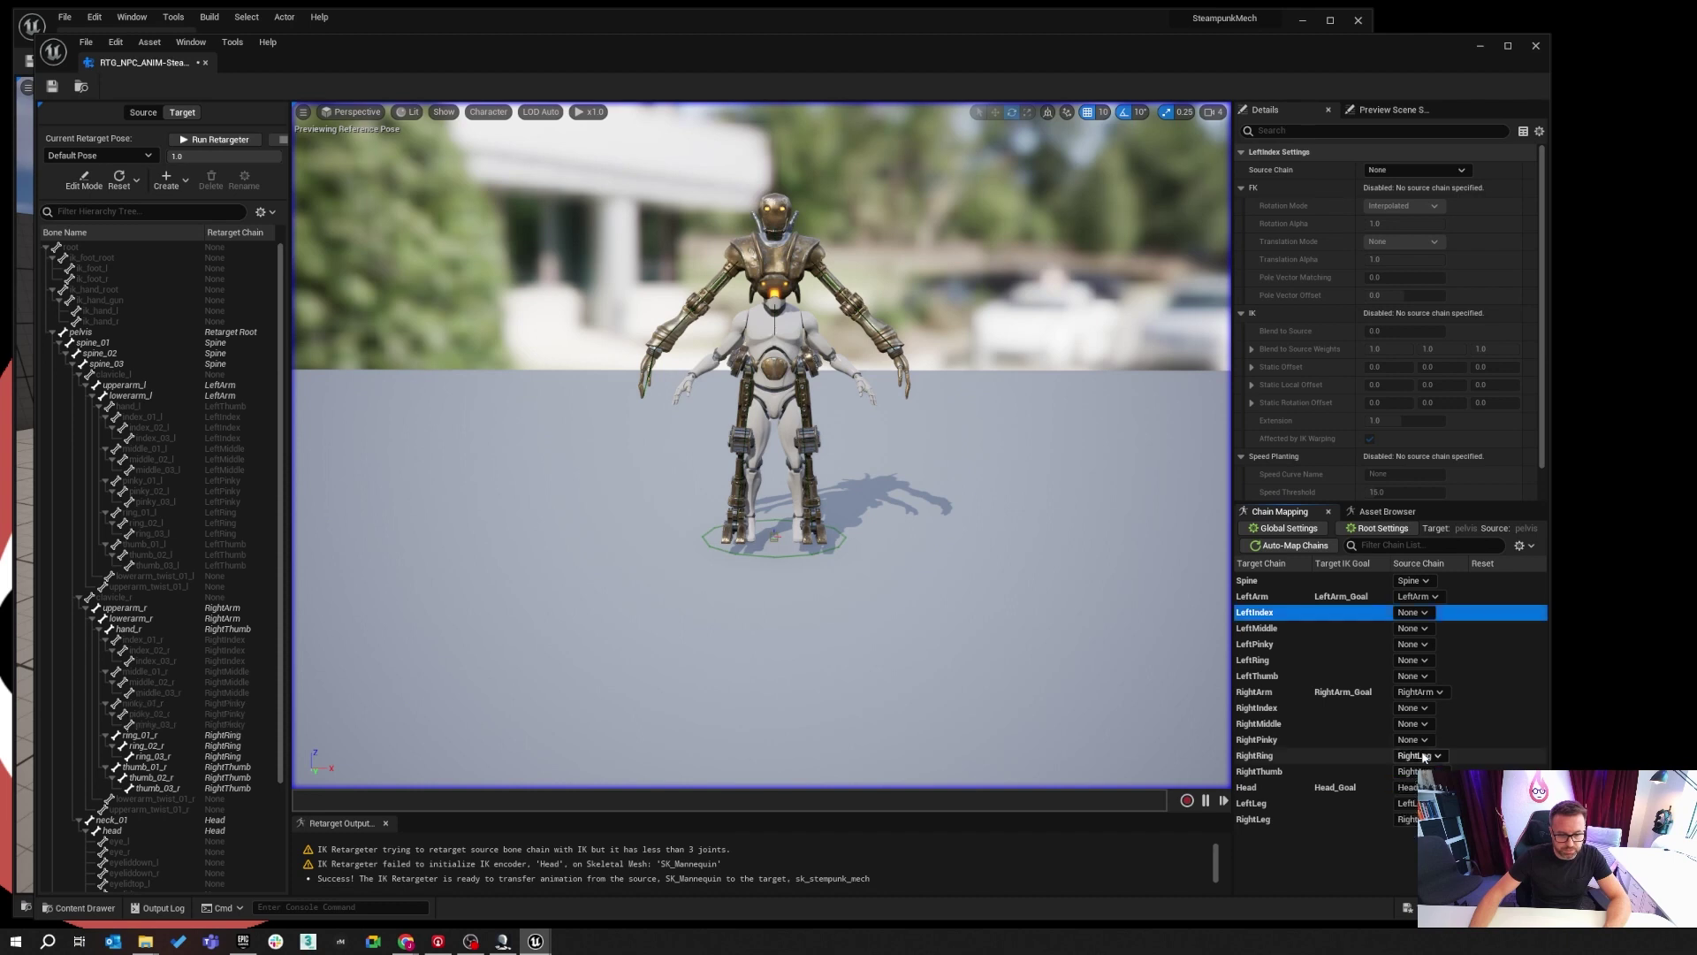
{"action": "left_click", "coordinate": [1416, 756]}
{"action": "left_click", "coordinate": [1412, 784]}
{"action": "left_click", "coordinate": [1414, 771]}
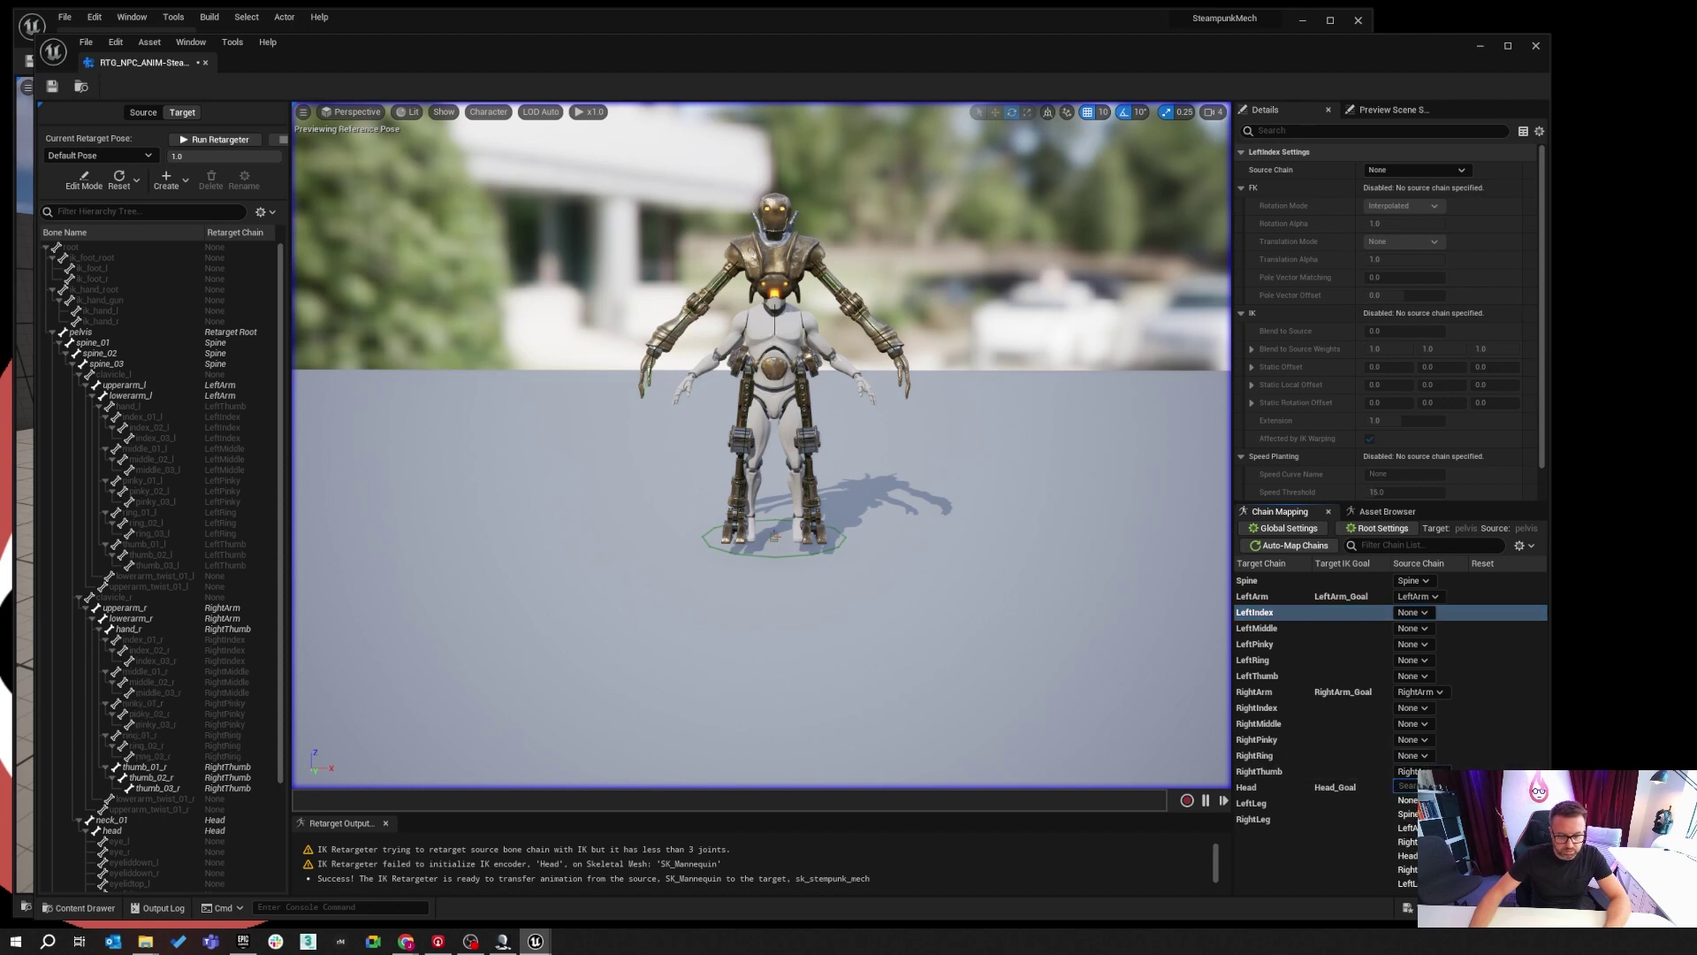
{"action": "left_click", "coordinate": [1411, 800]}
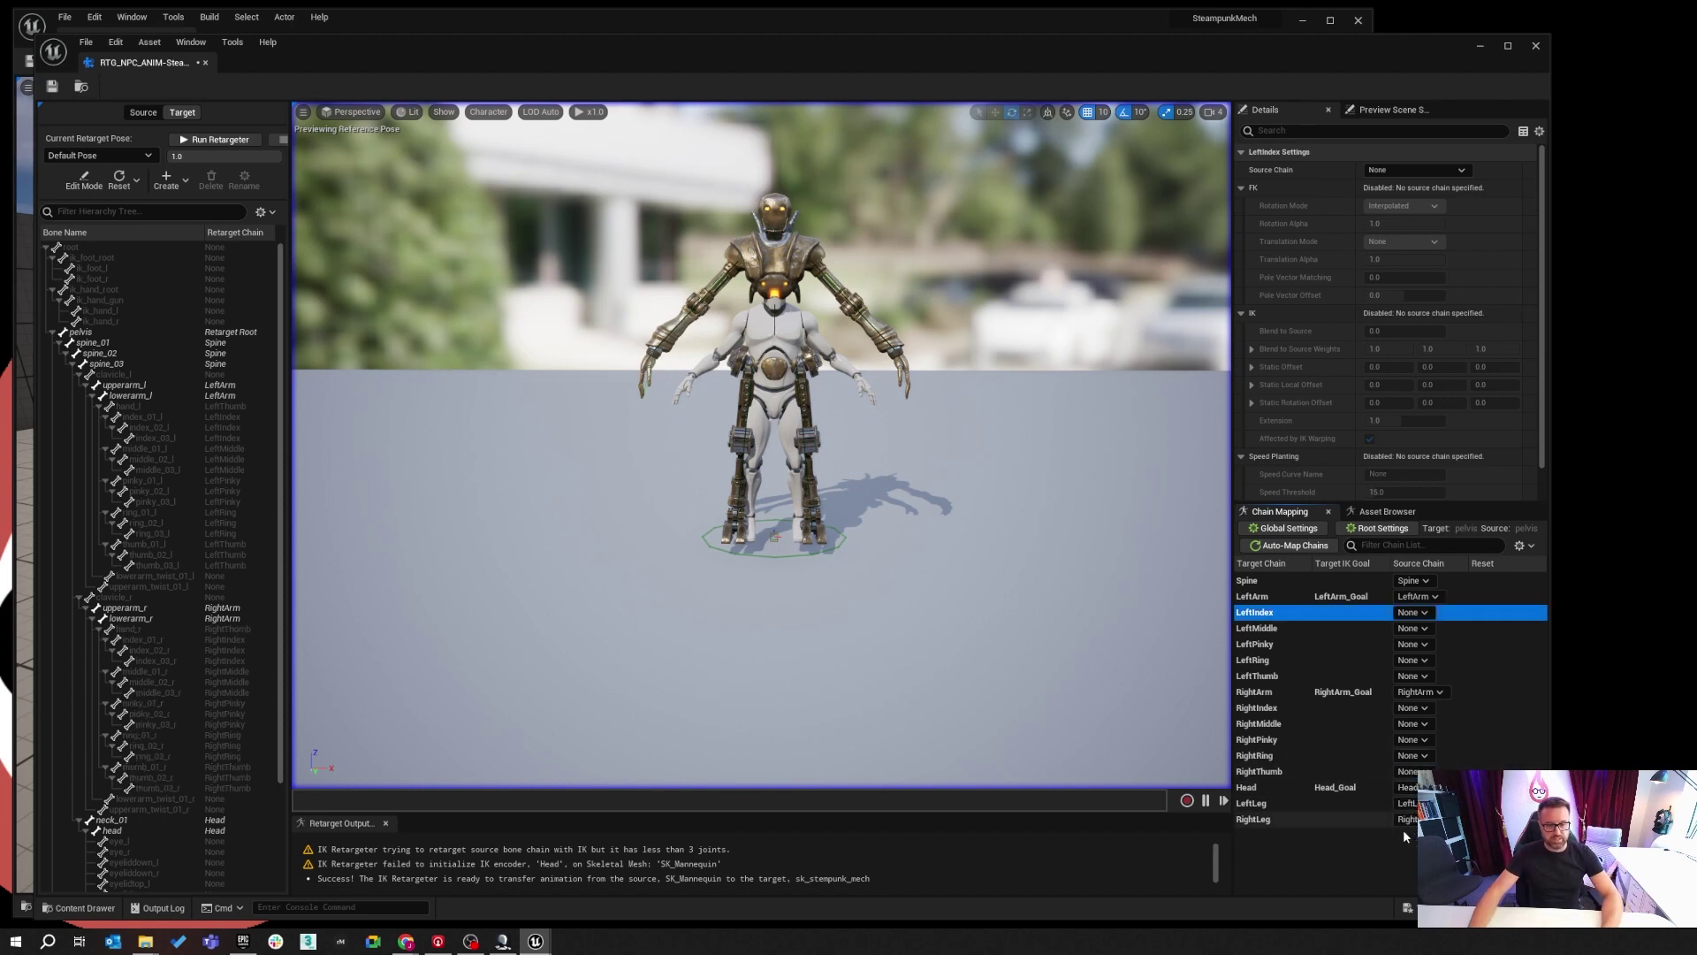
Preview several retargeted animations on the mech, including Anim_Call_Someone_1, Anim_Don_t_Know_2, Anim_Exercise_3, Anim_Fart_1 and Anim_Idle_3.
{"action": "left_click", "coordinate": [1383, 511]}
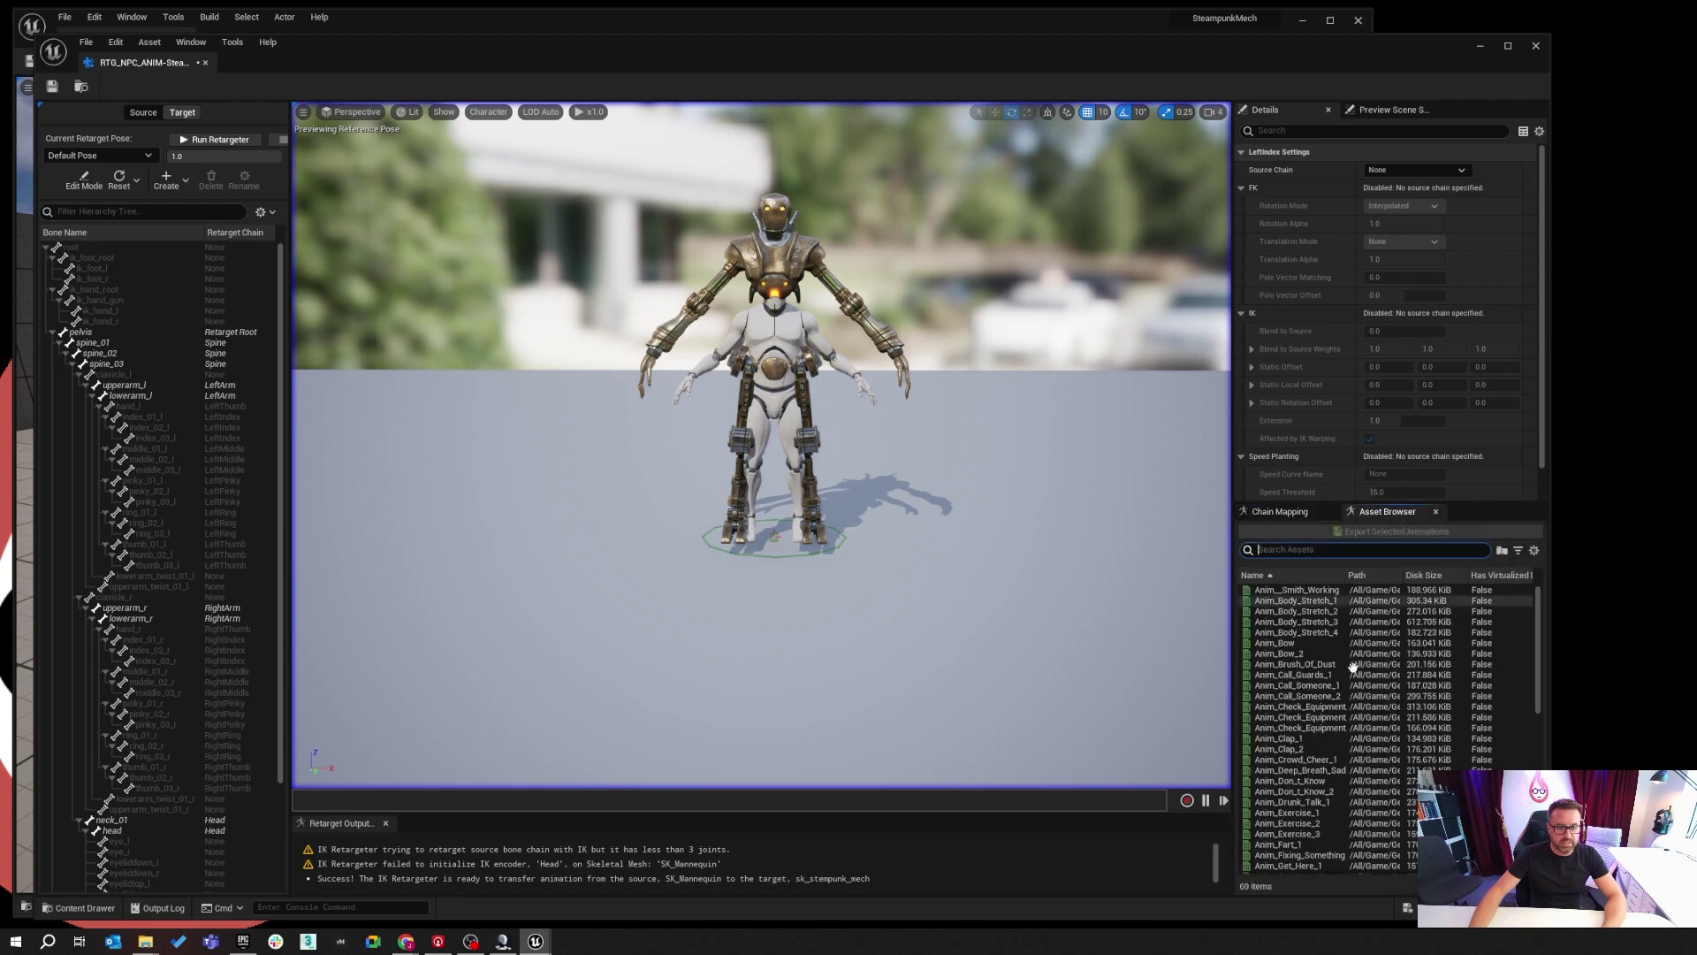
{"action": "left_click", "coordinate": [1315, 685]}
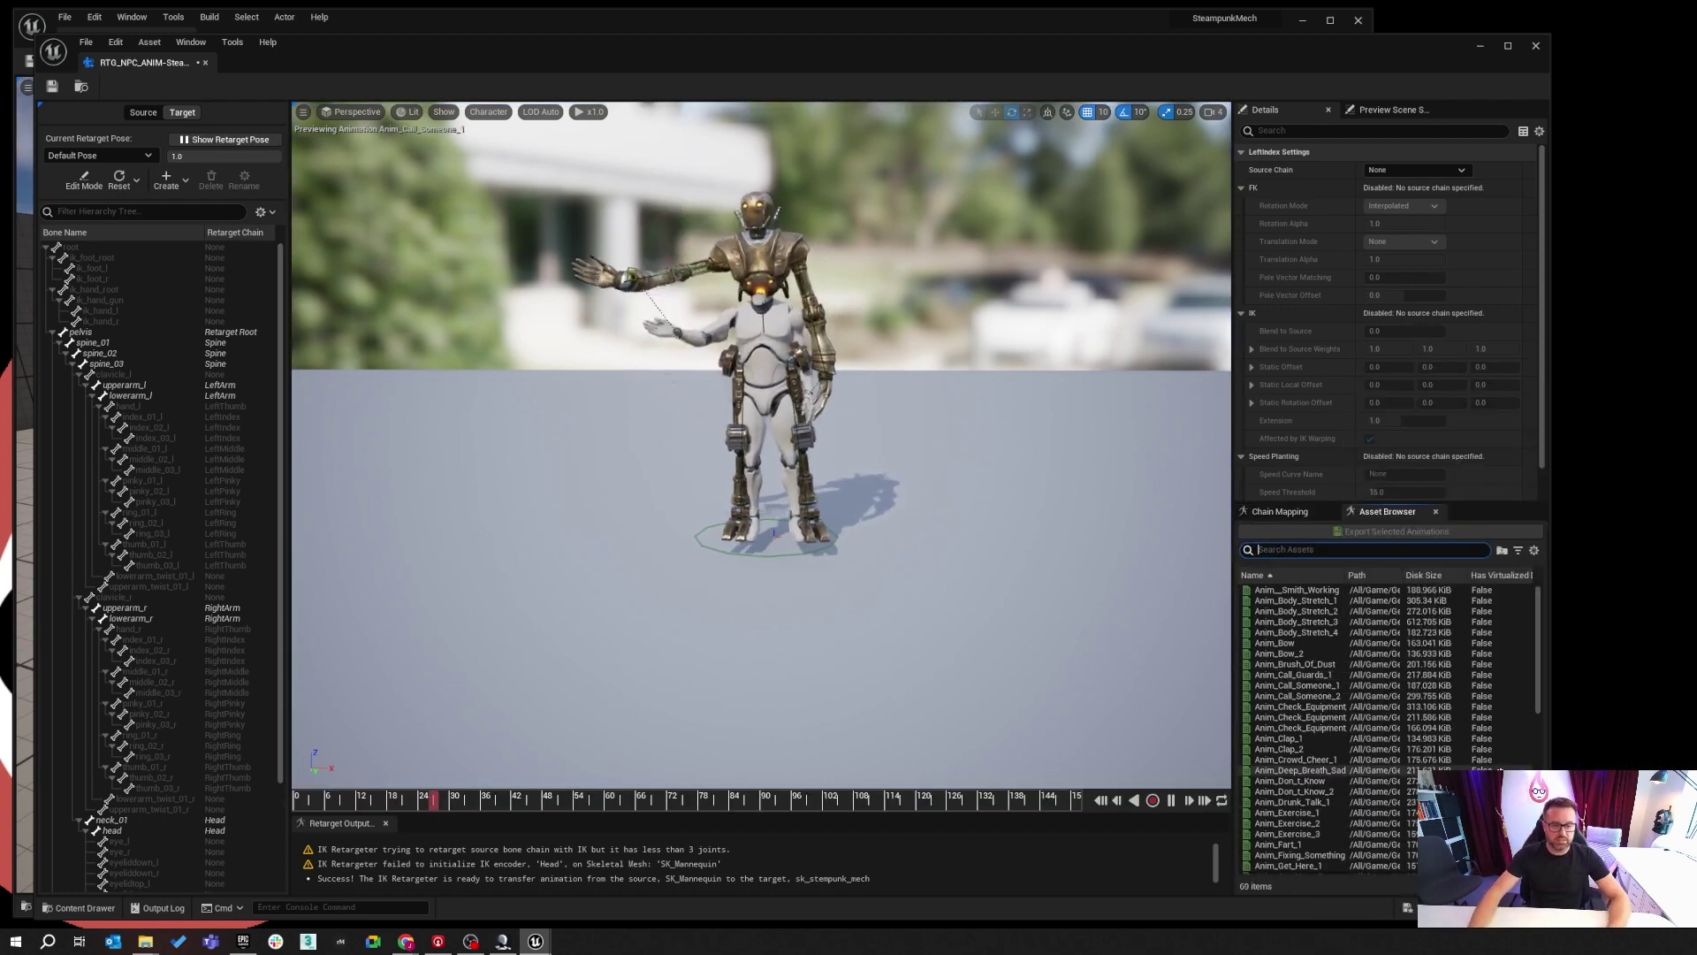
{"action": "left_click", "coordinate": [1290, 791]}
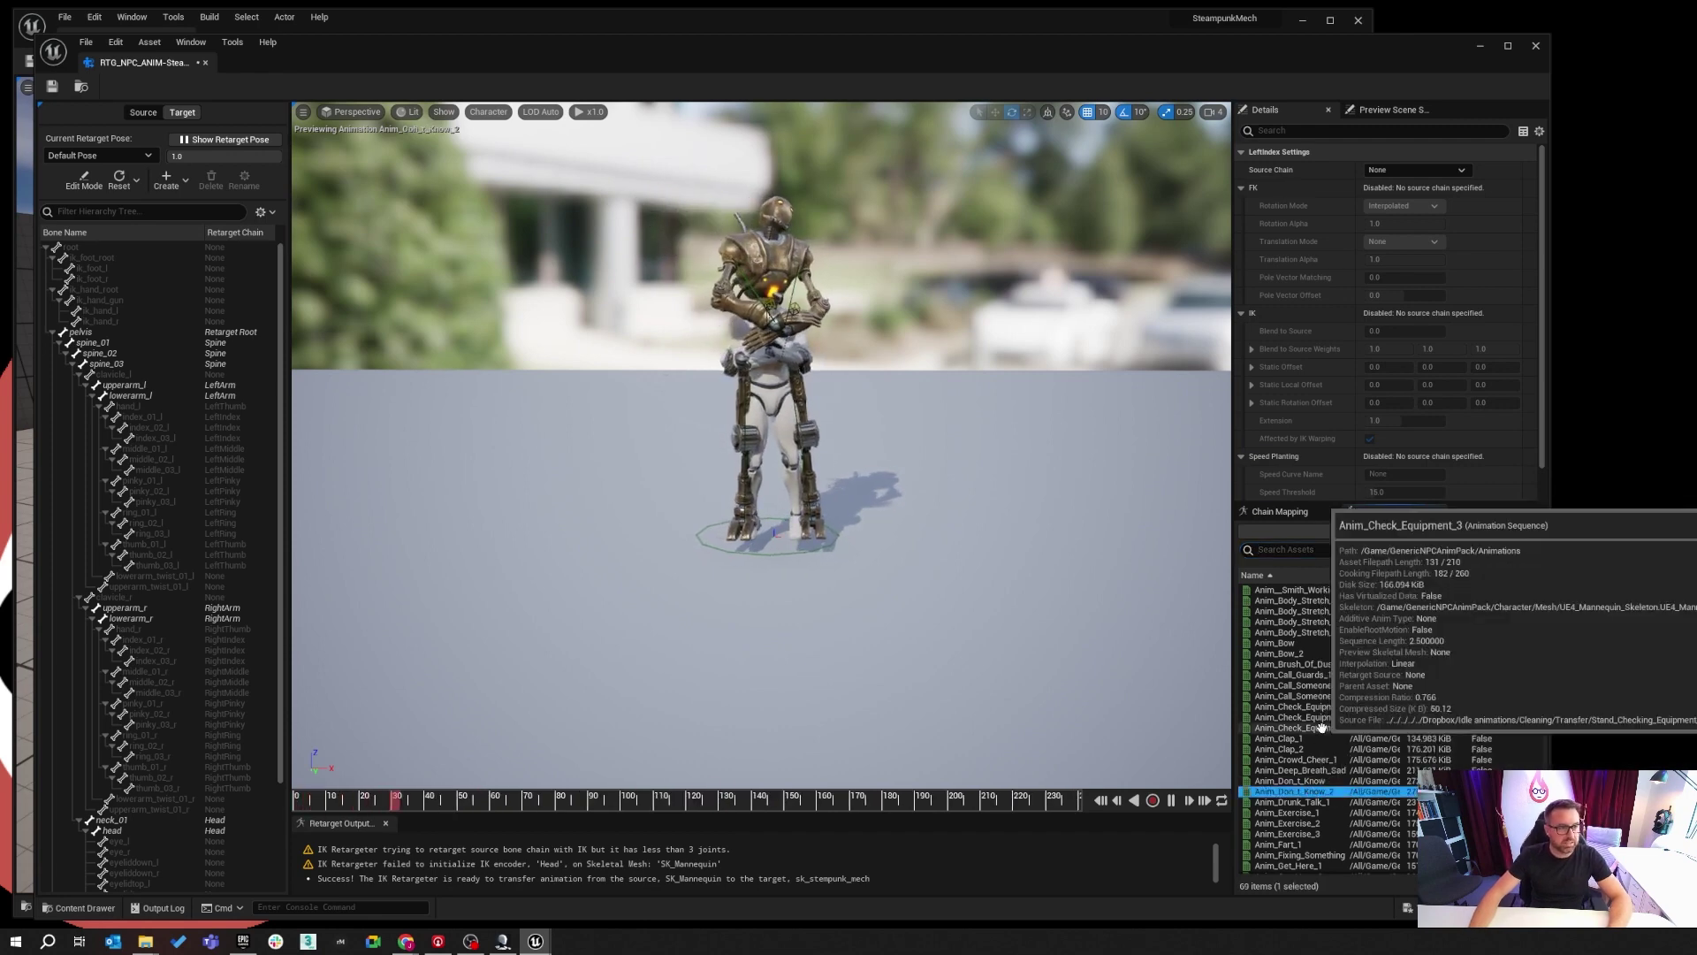
{"action": "scroll", "coordinate": [1315, 734], "scroll_direction": "down", "scroll_amount": 2}
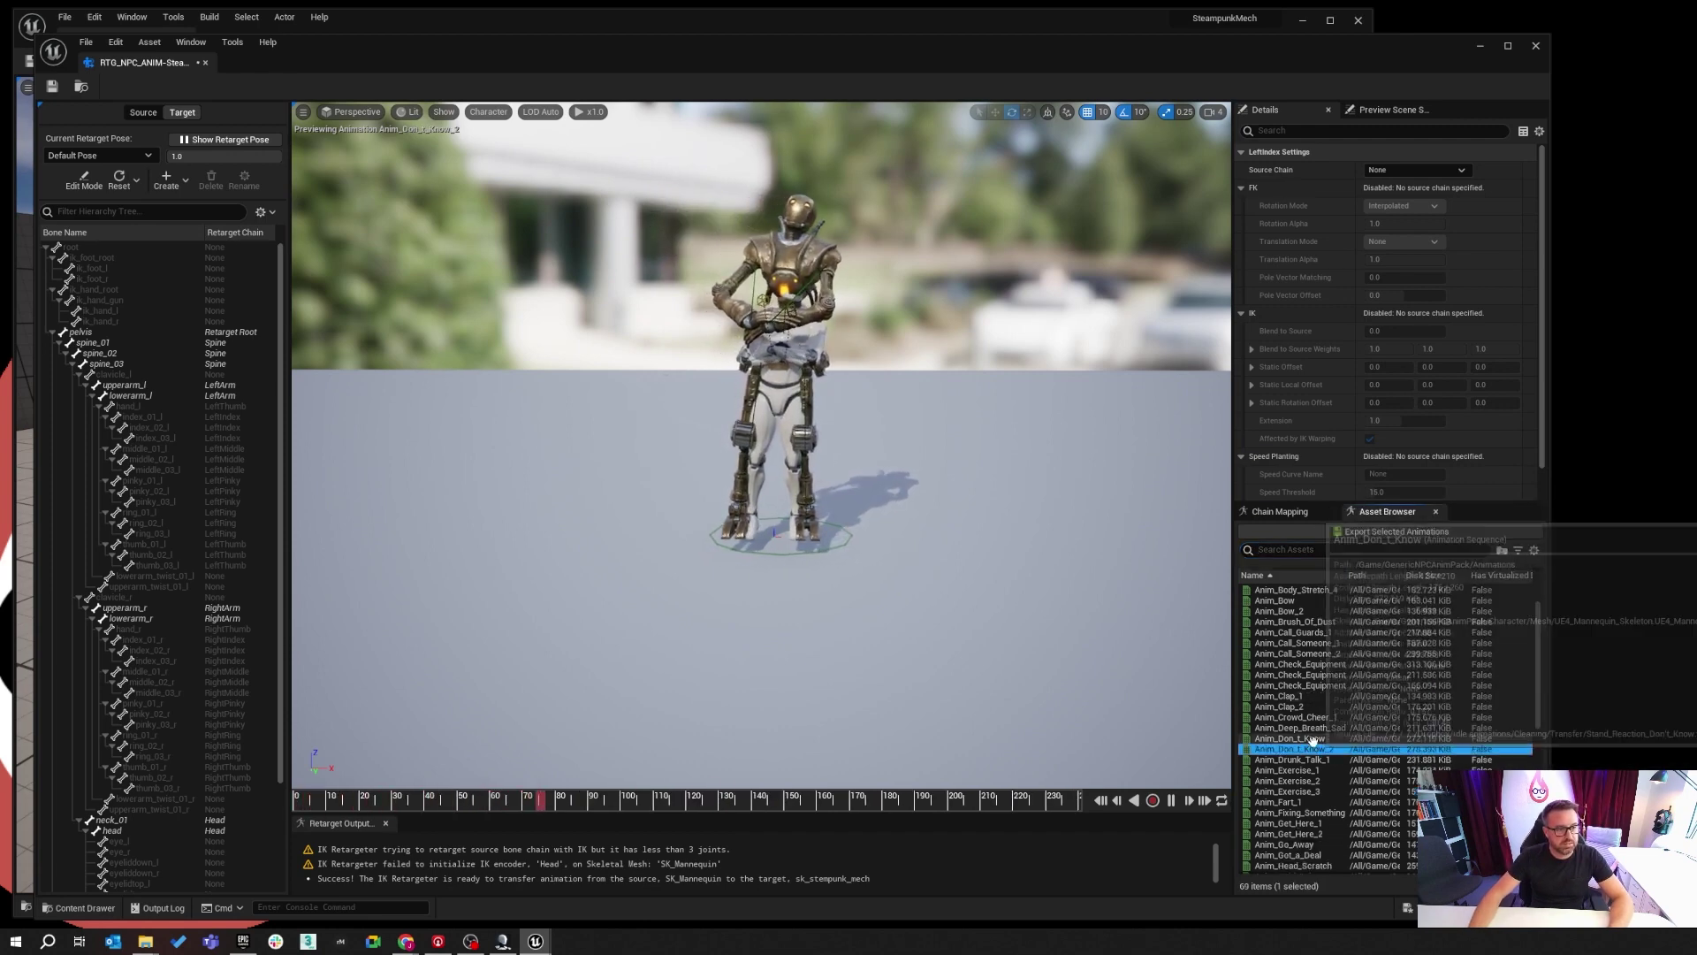
{"action": "left_click", "coordinate": [1296, 791]}
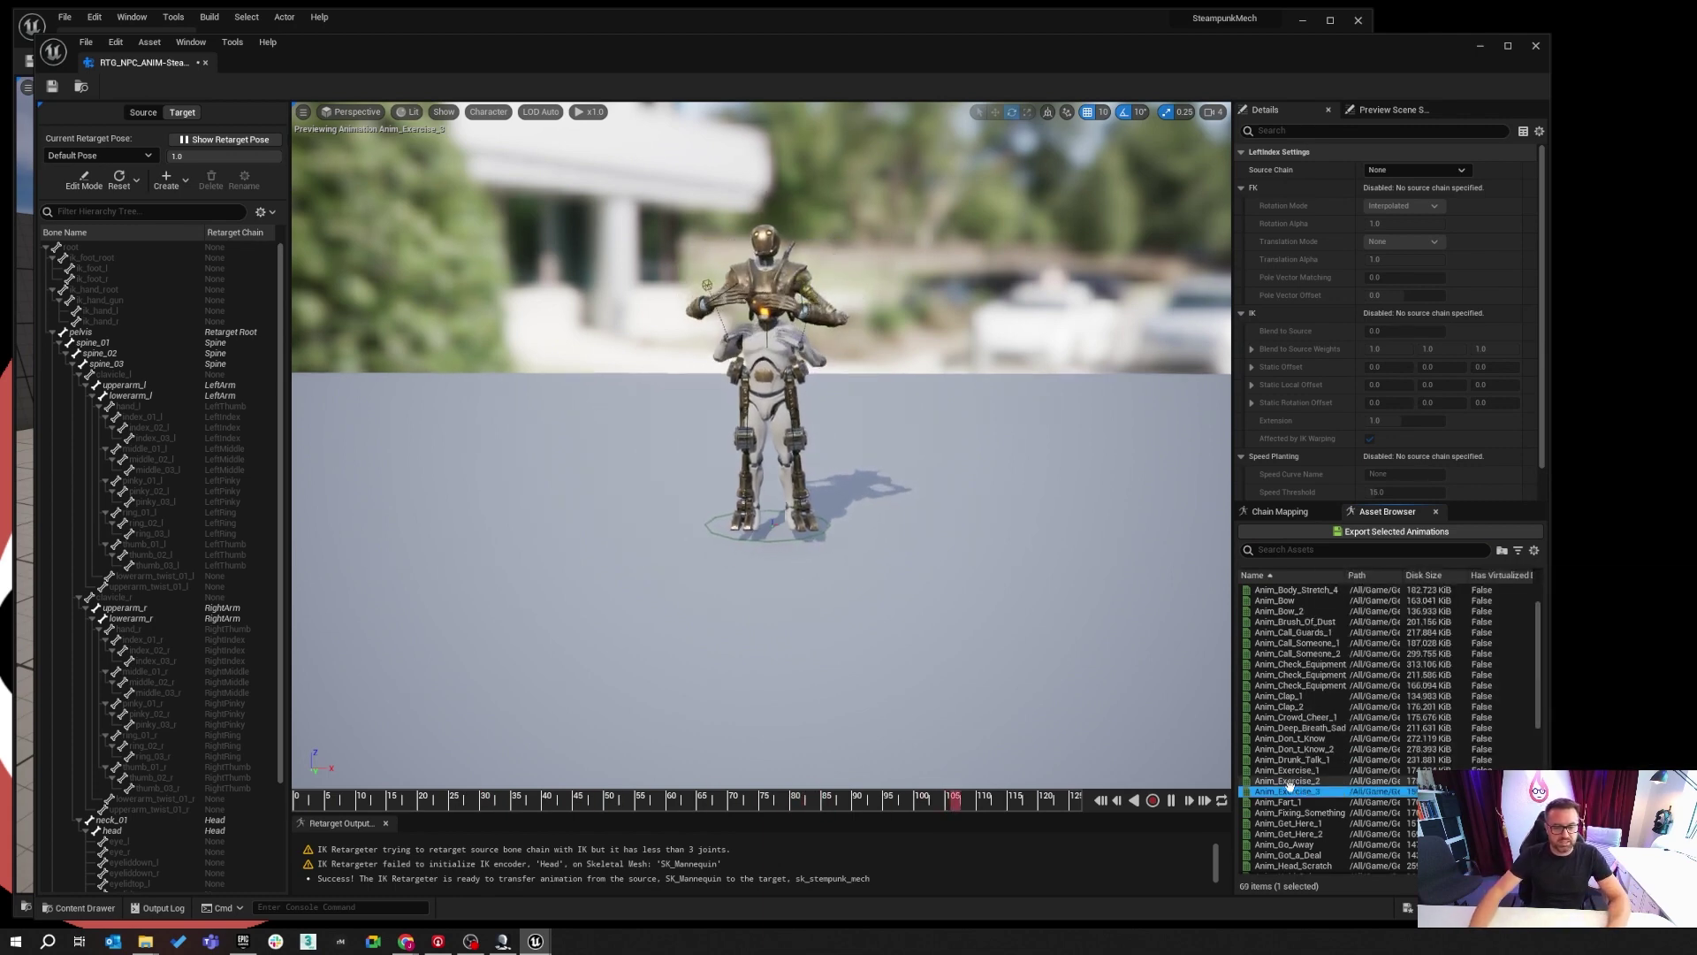
{"action": "scroll", "coordinate": [1292, 689], "scroll_direction": "down", "scroll_amount": 5}
{"action": "left_click", "coordinate": [1292, 653]}
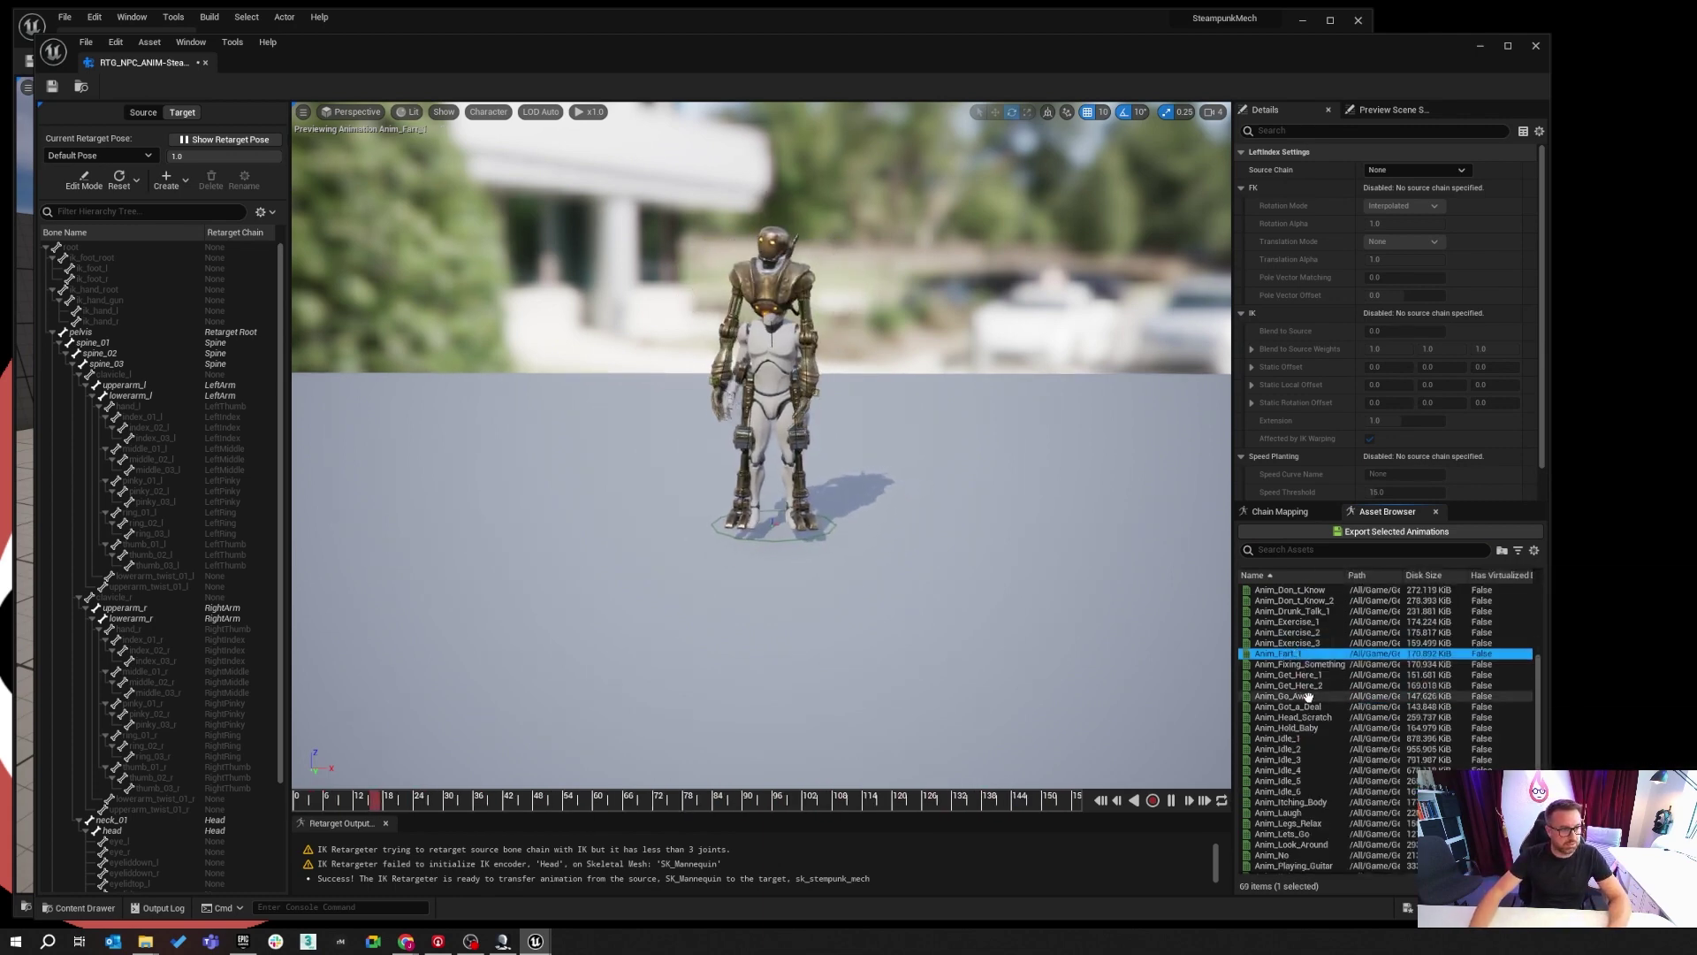
{"action": "left_click", "coordinate": [1293, 738]}
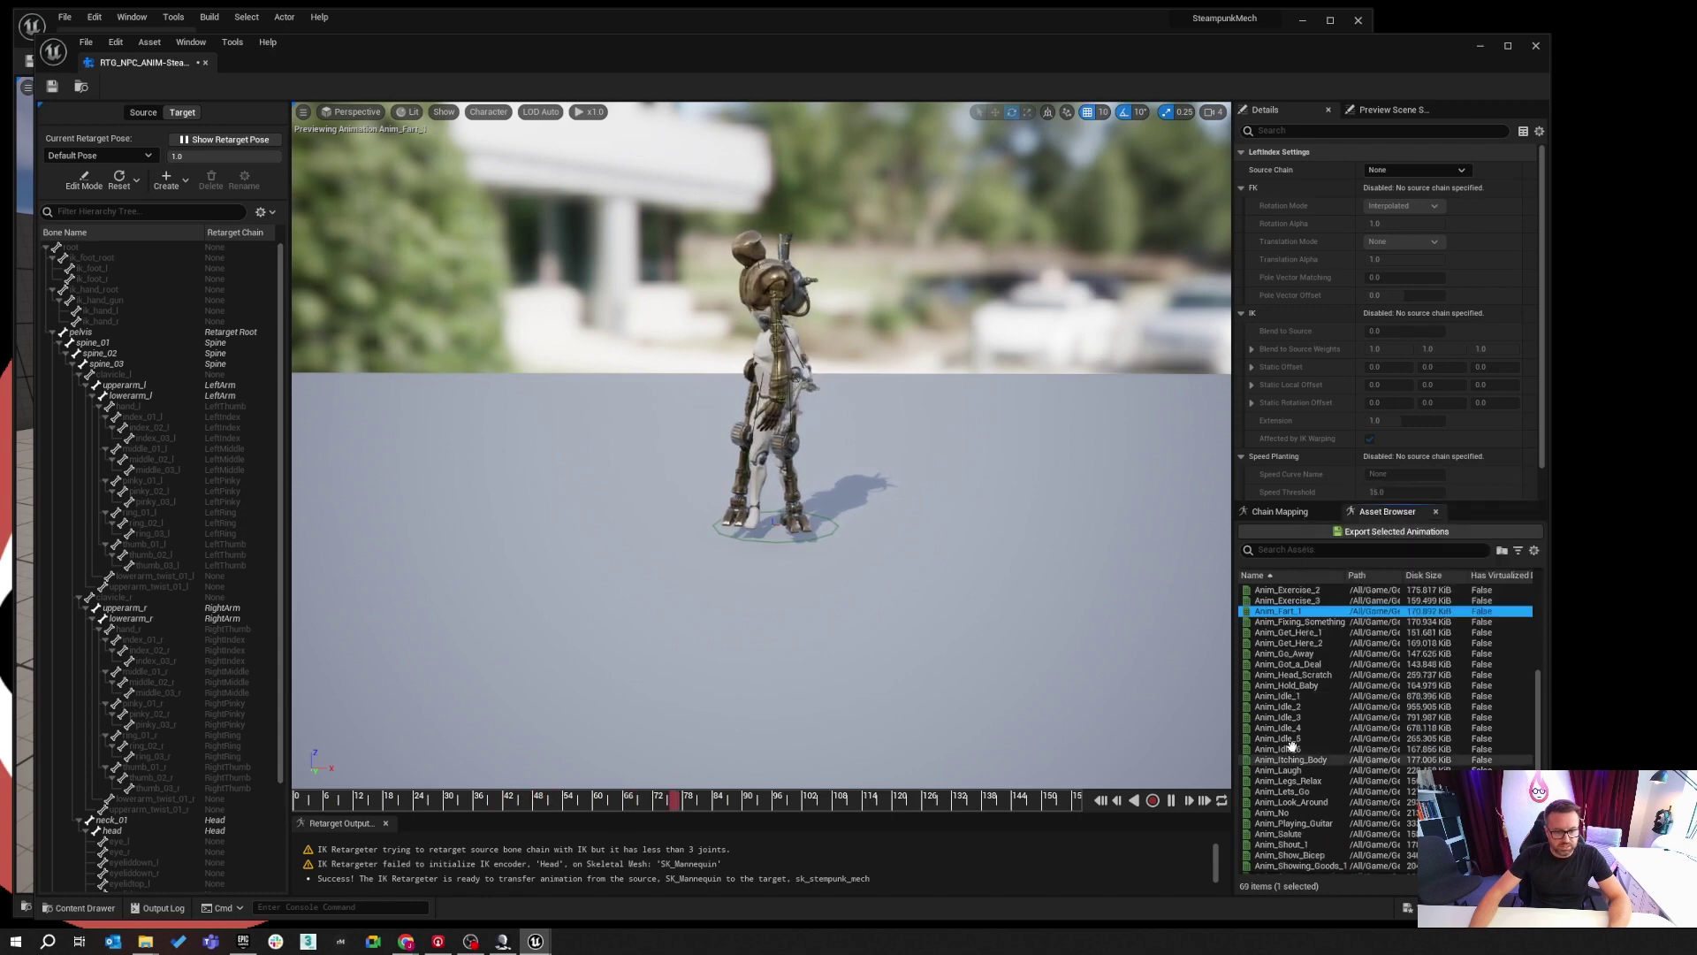
{"action": "scroll", "coordinate": [1298, 721], "scroll_direction": "down", "scroll_amount": 2}
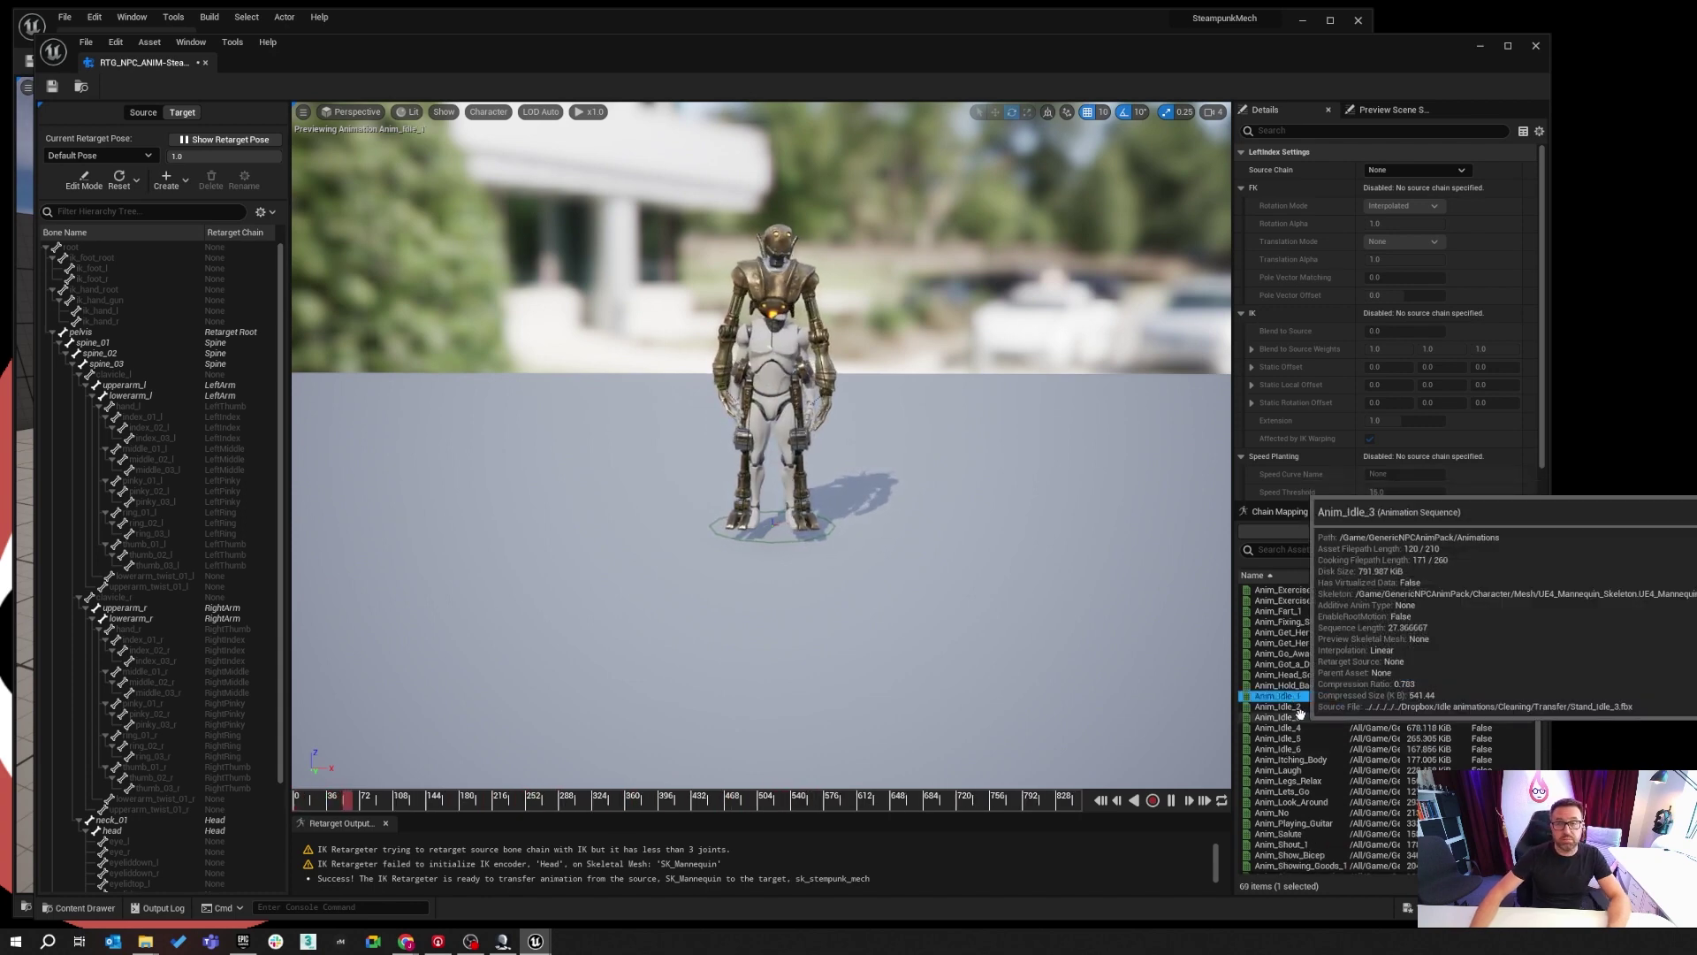
{"action": "left_click", "coordinate": [1298, 715]}
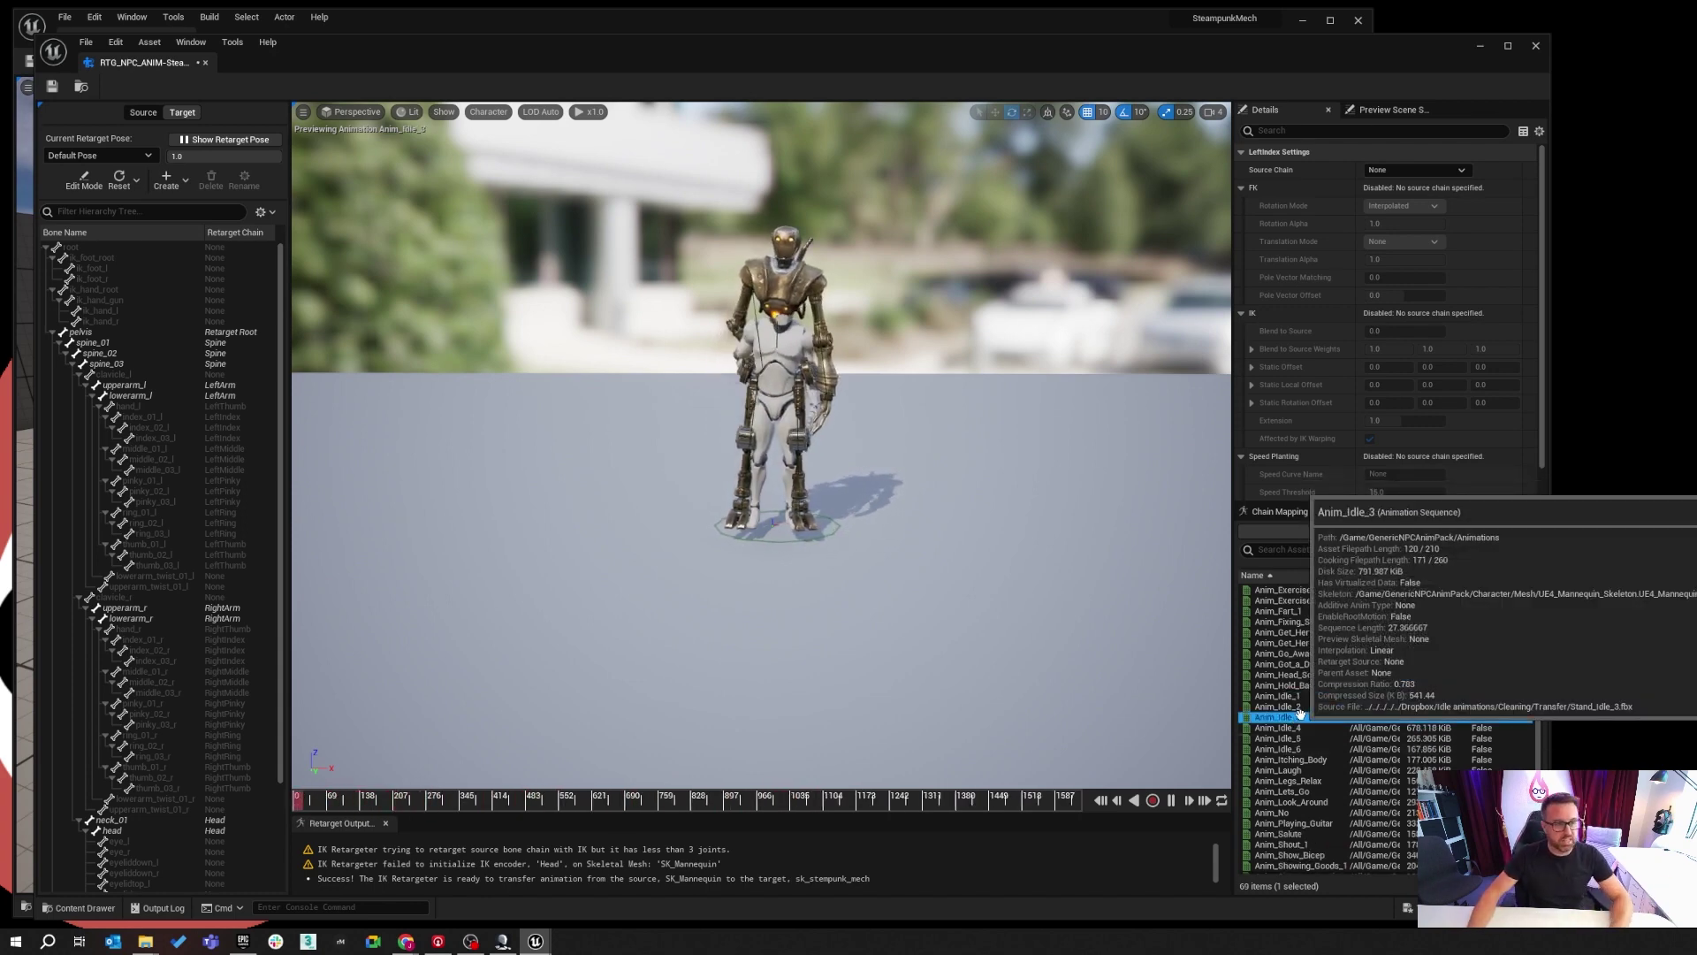
{"action": "scroll", "coordinate": [1286, 751], "scroll_direction": "down", "scroll_amount": 2}
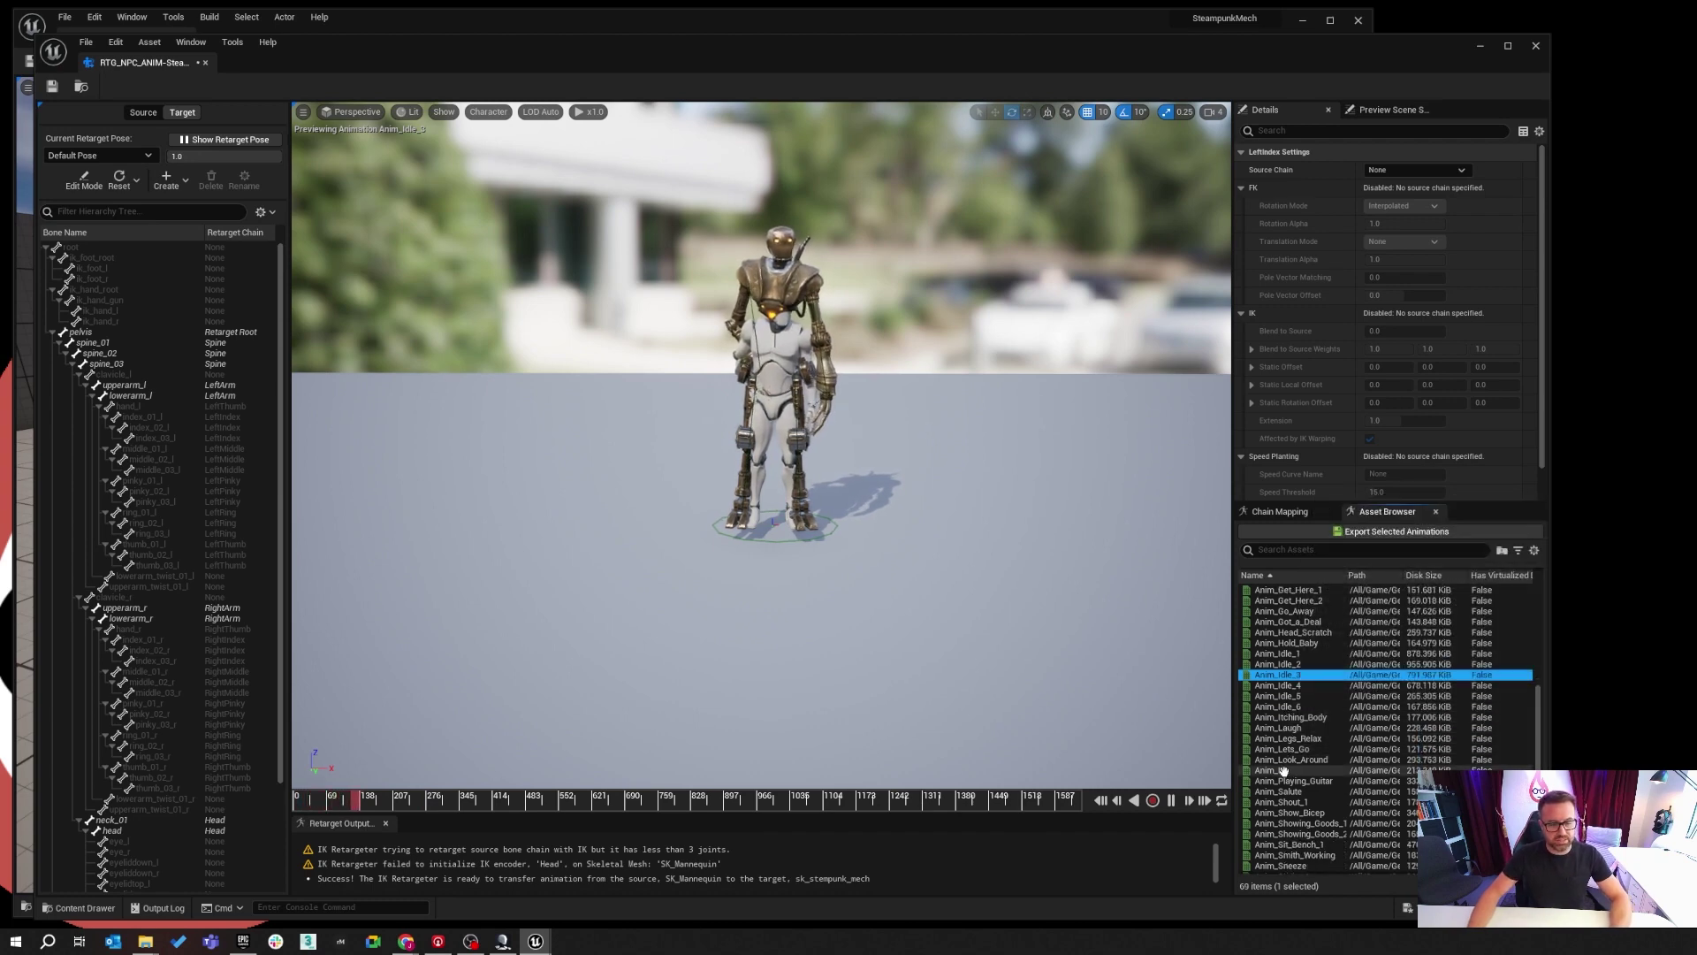
{"action": "left_click", "coordinate": [1286, 750]}
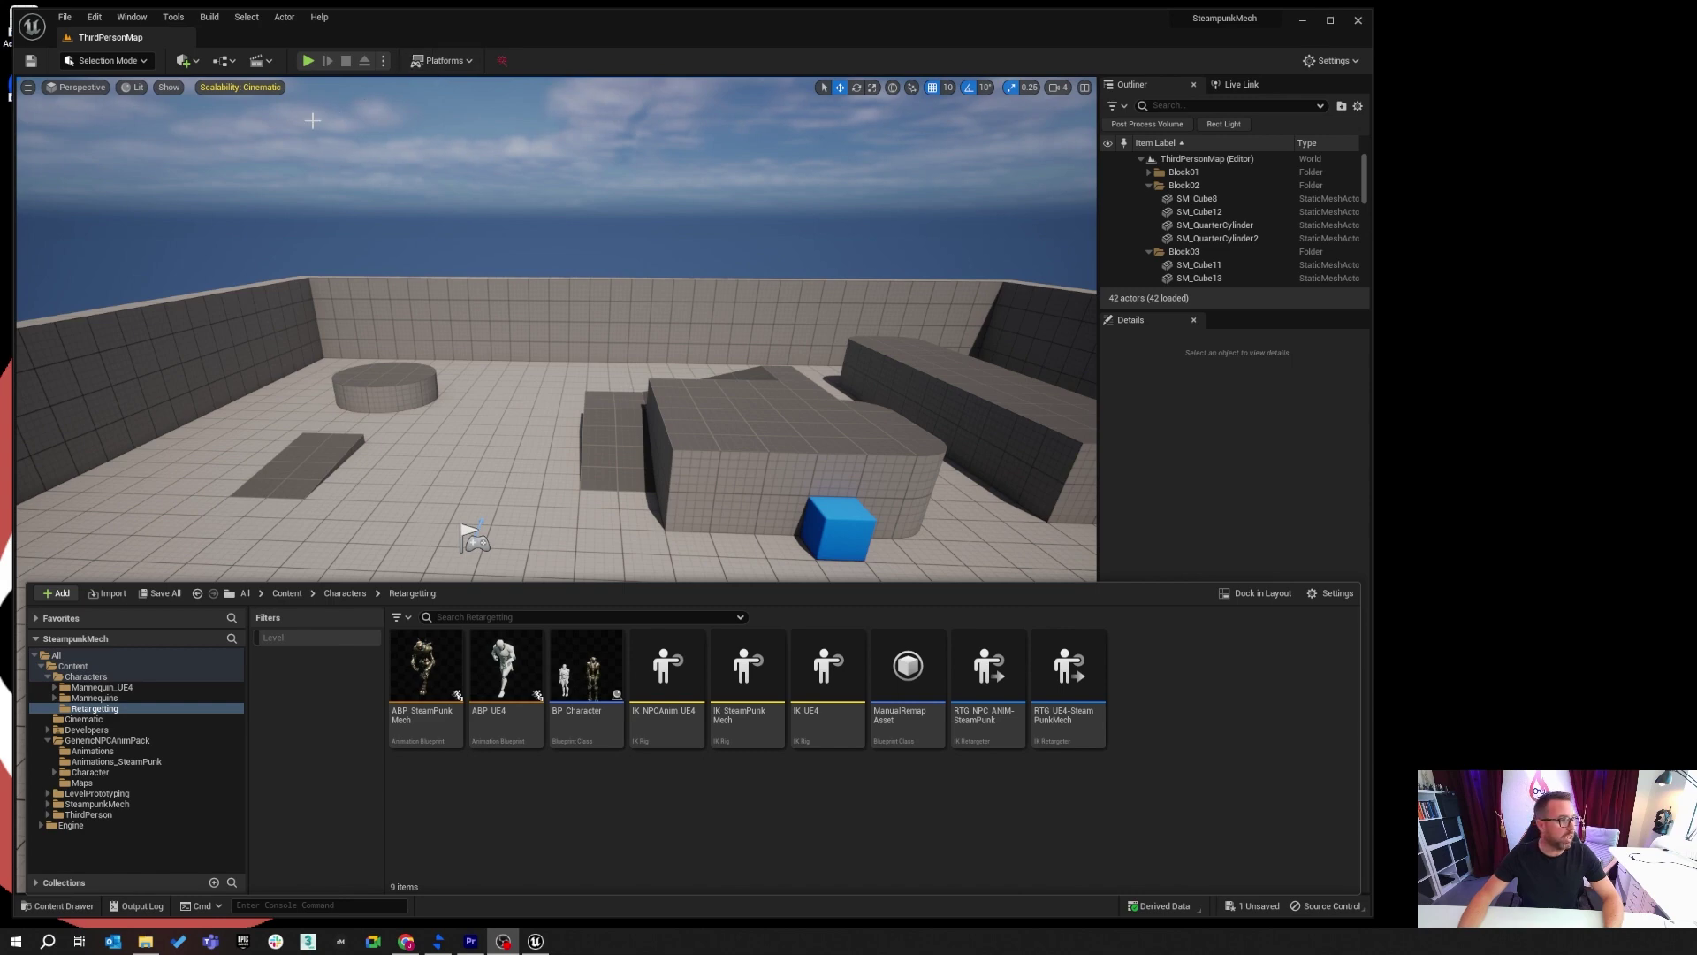
Add a level sequence to the map and save it as LS_SteamPunkCinematic in the Cinematic folder.
{"action": "left_click", "coordinate": [265, 61]}
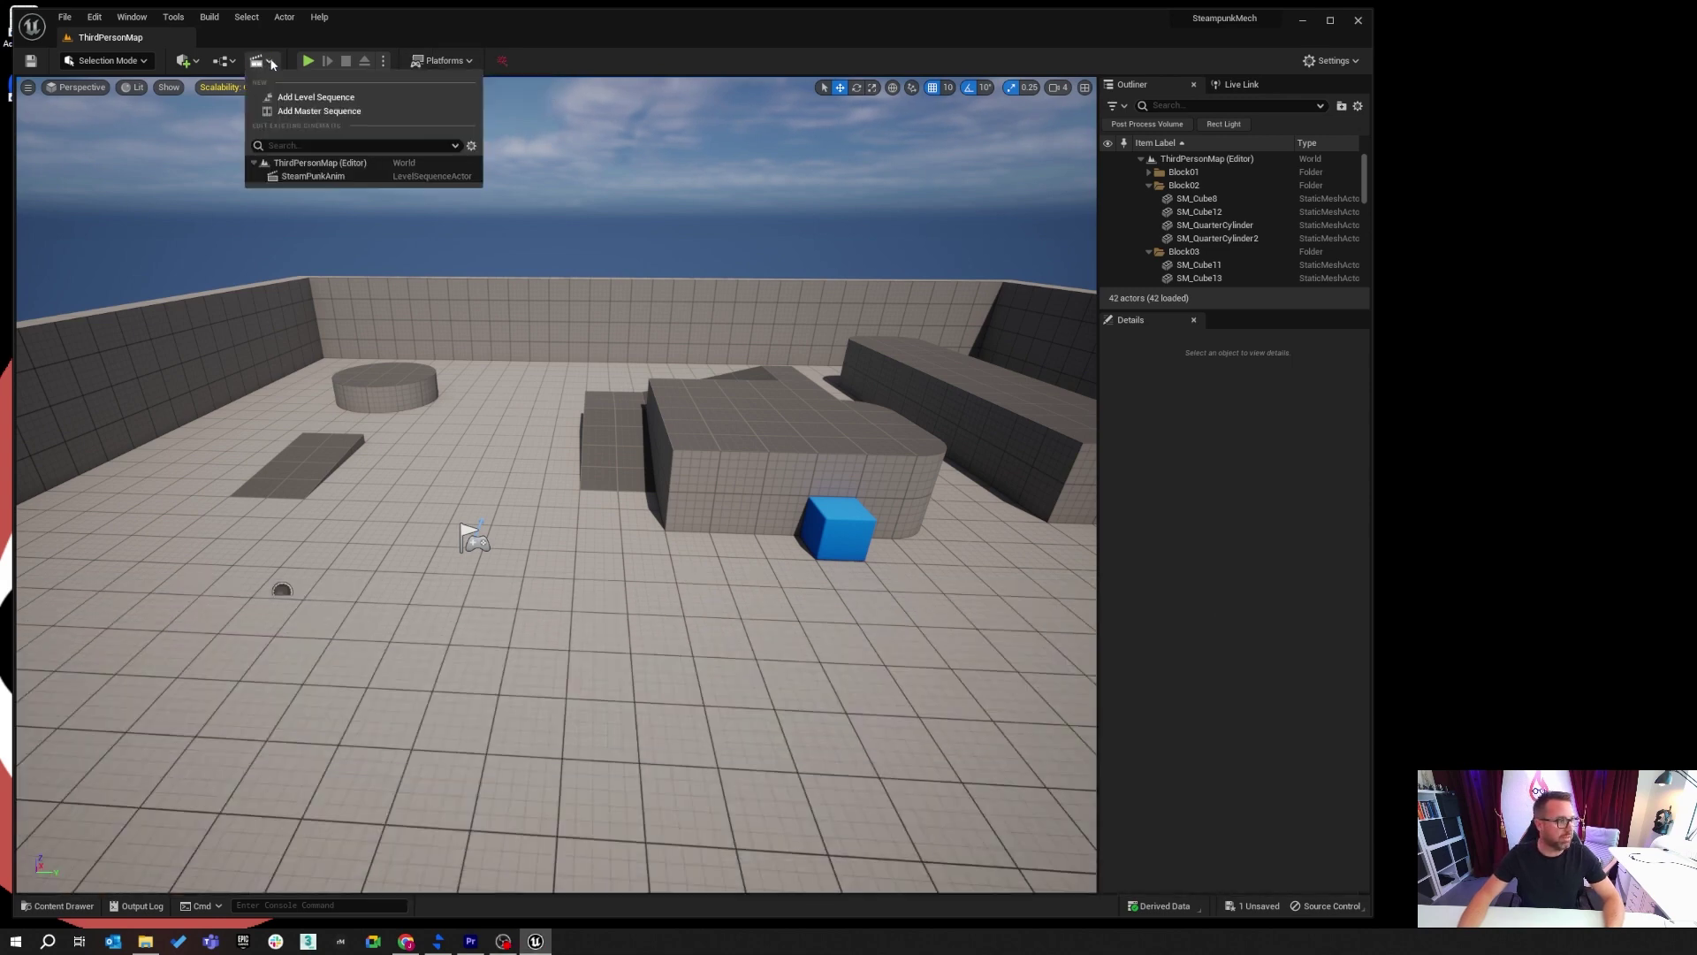
{"action": "left_click", "coordinate": [317, 97]}
{"action": "left_click_drag", "start_coordinate": [1677, 250], "coordinate": [672, 203]}
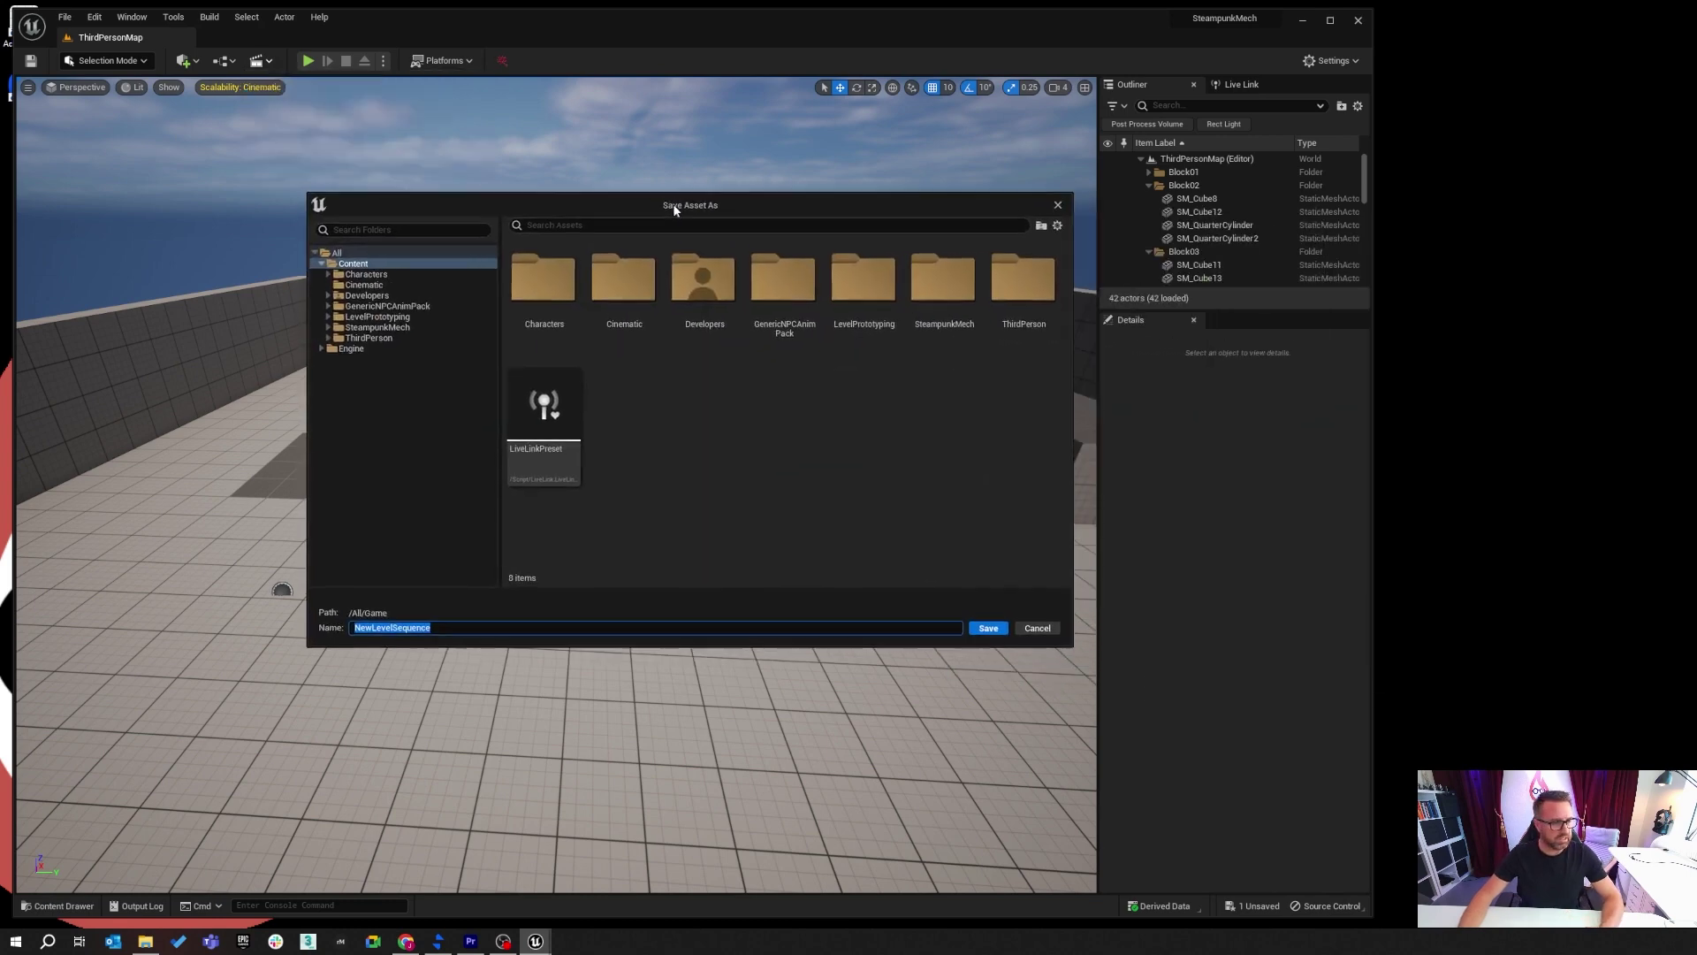
{"action": "double_click", "coordinate": [630, 285]}
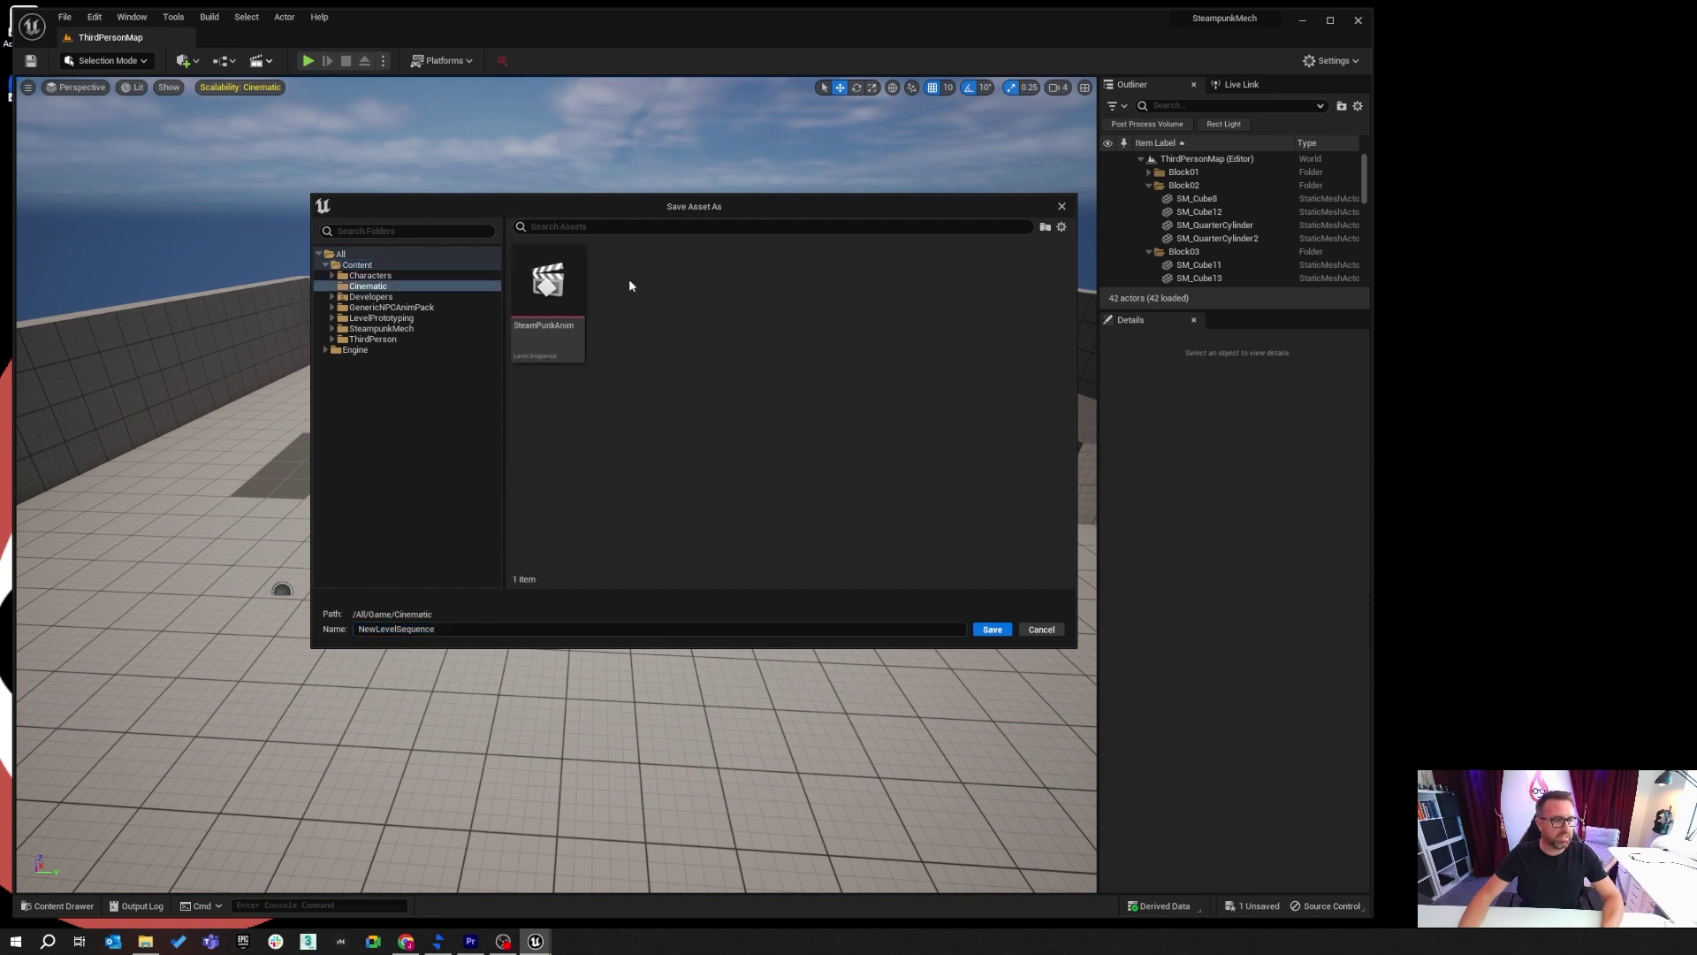
{"action": "left_click", "coordinate": [534, 628]}
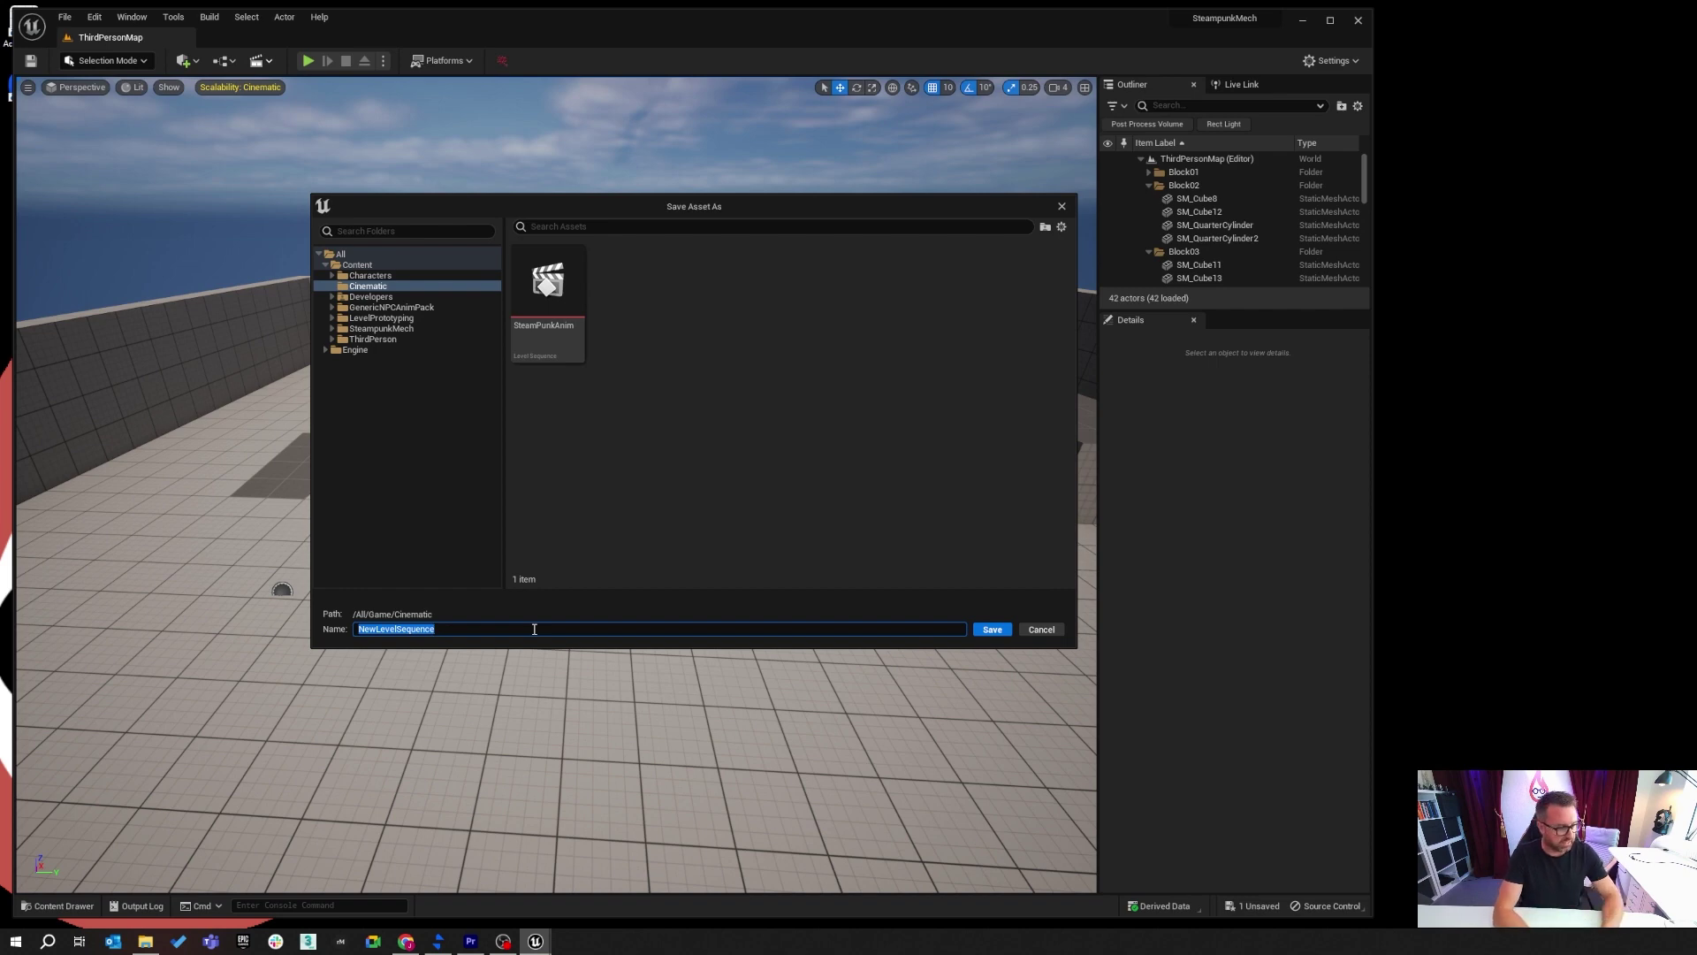
{"action": "type", "text": "LS"}
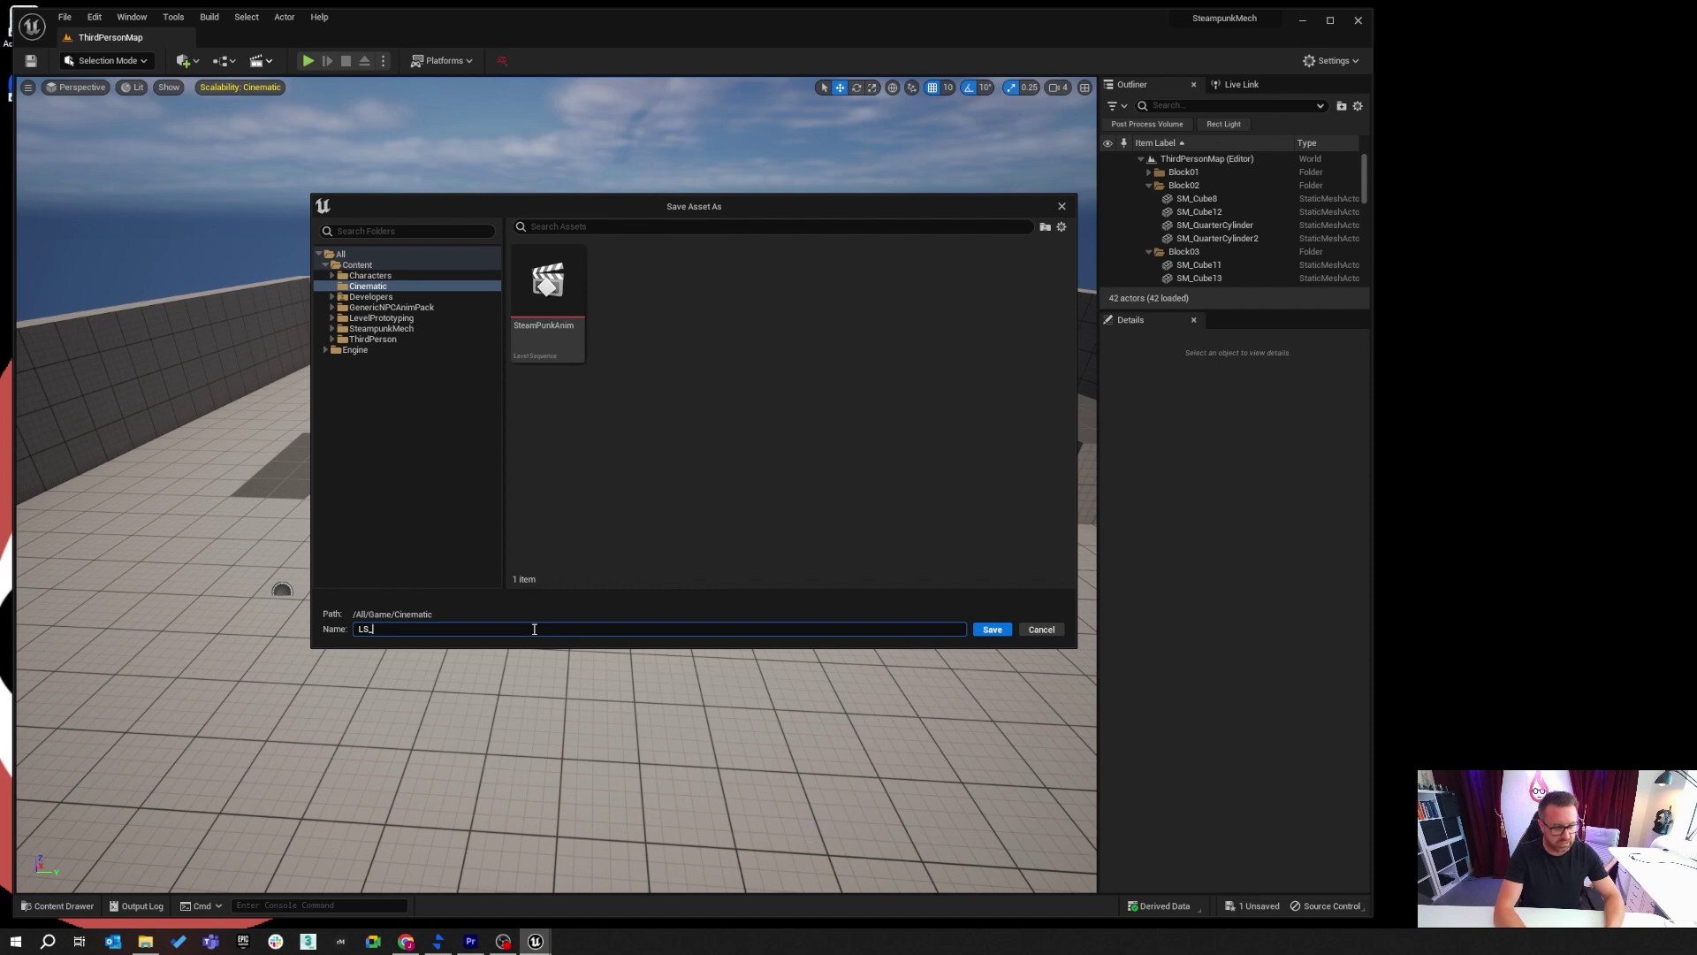
{"action": "type", "text": "_SteamPunk"}
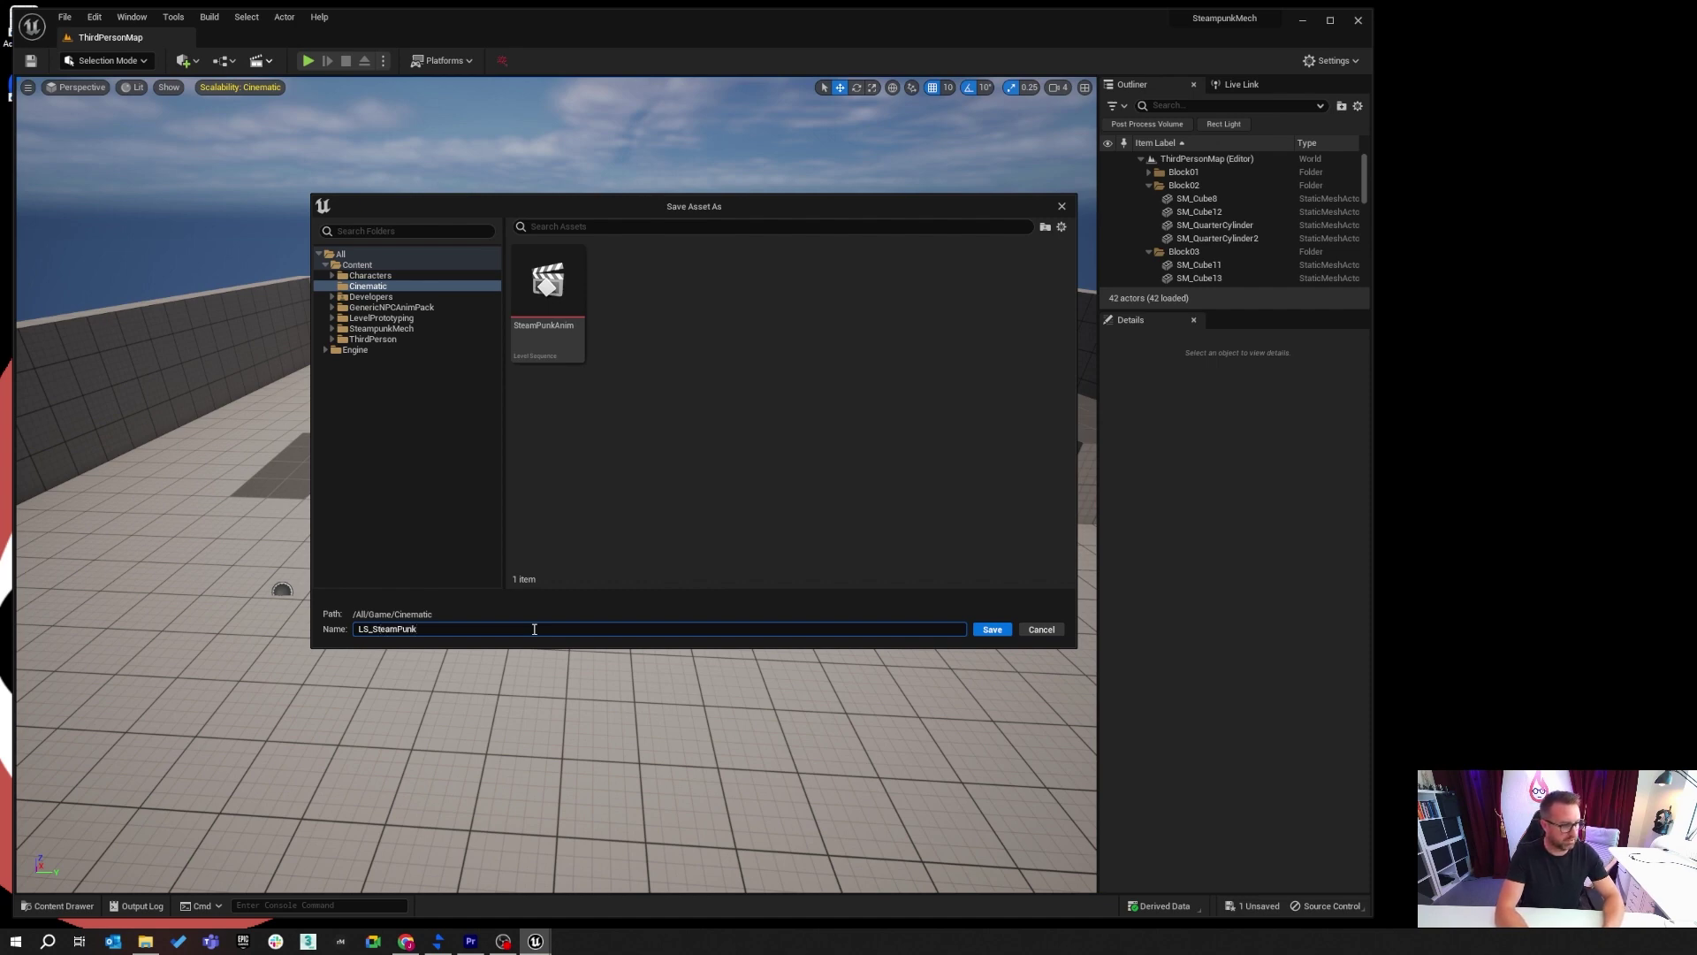
{"action": "type", "text": "Cinematic"}
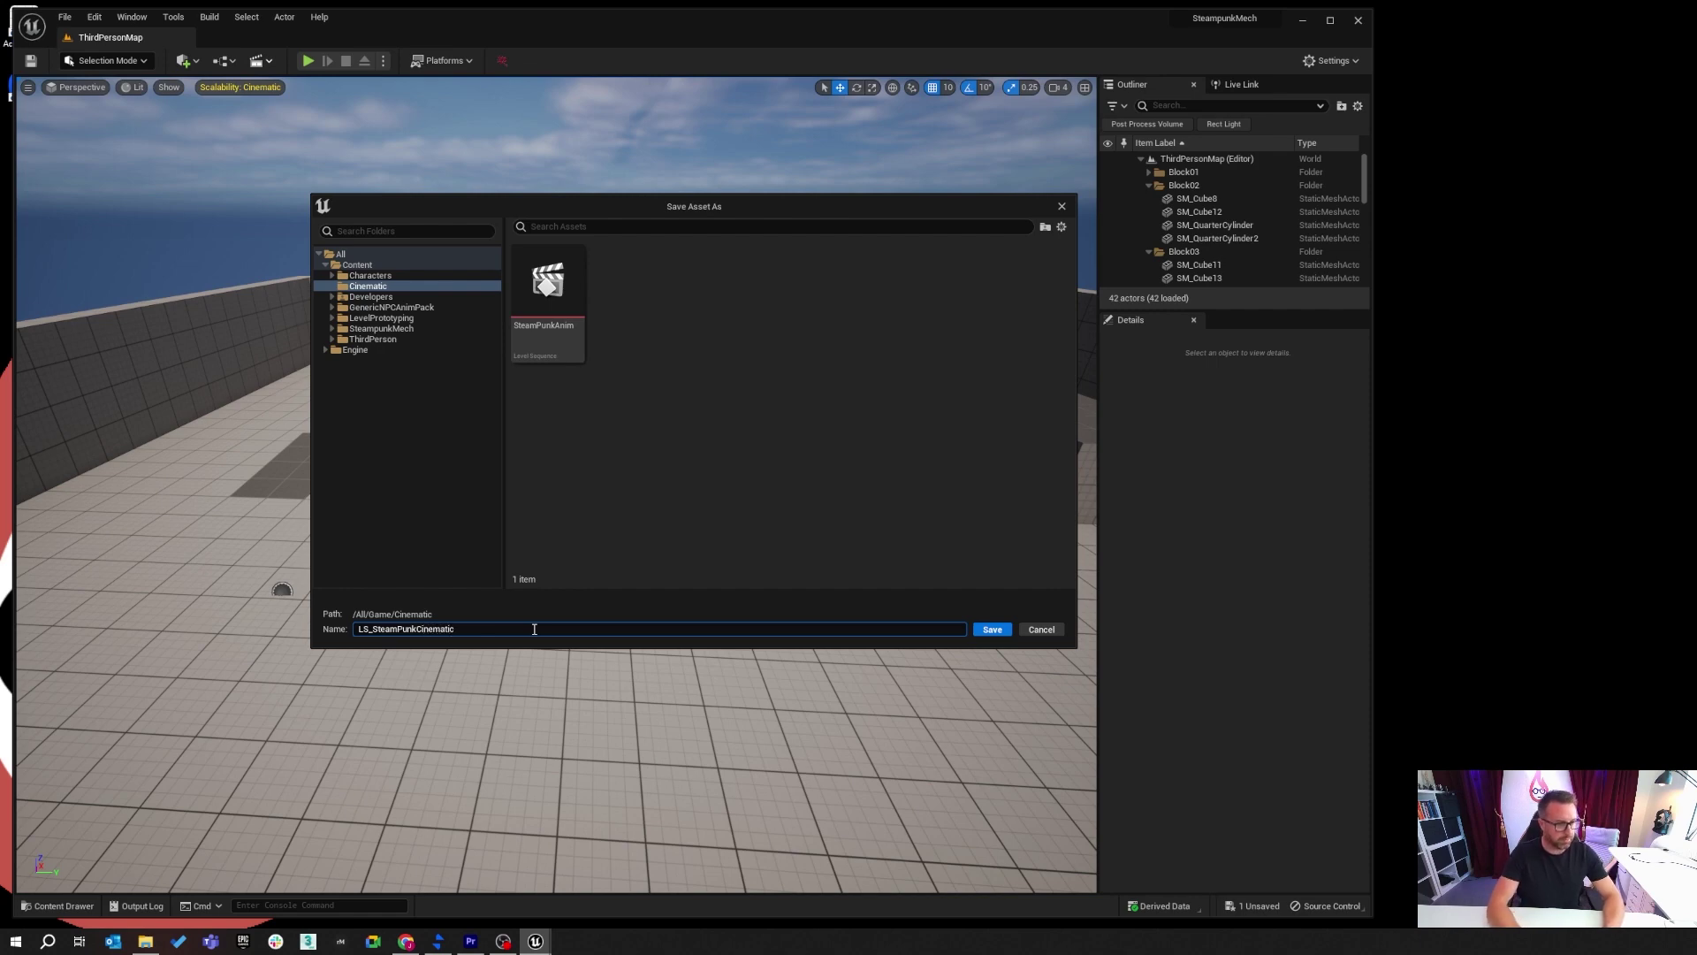
{"action": "key", "text": "Return"}
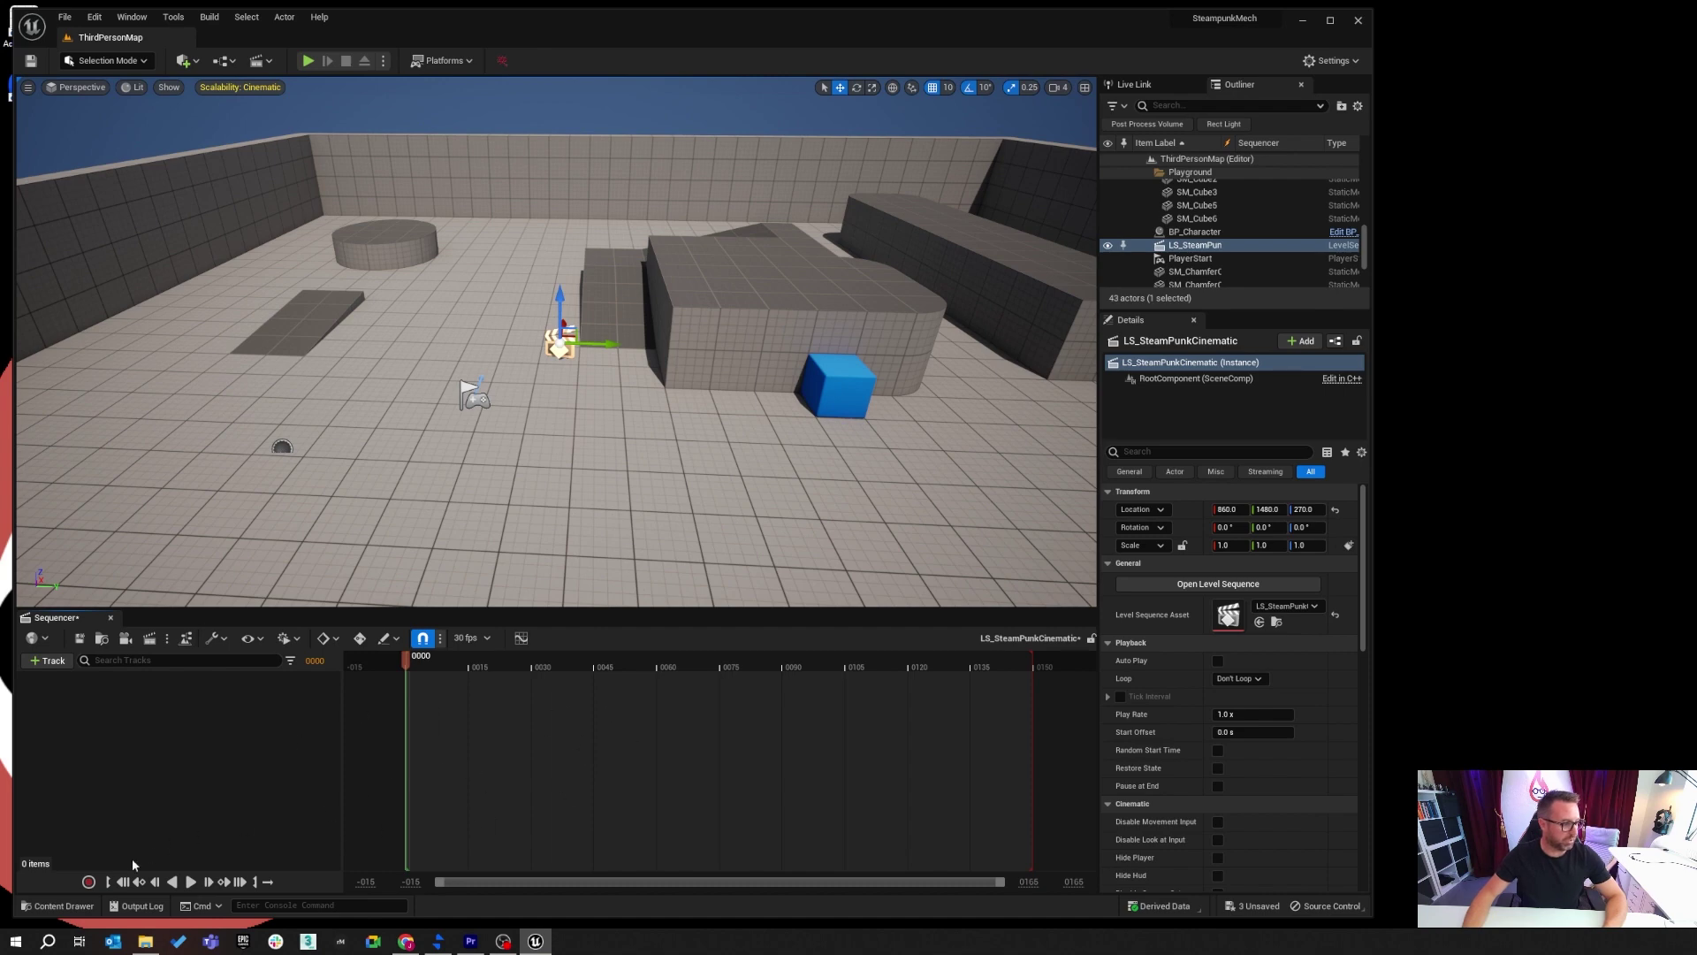
Create an Actor Blueprint class named BP_SteamPunkMech in the Retargetting folder.
{"action": "left_click", "coordinate": [58, 905]}
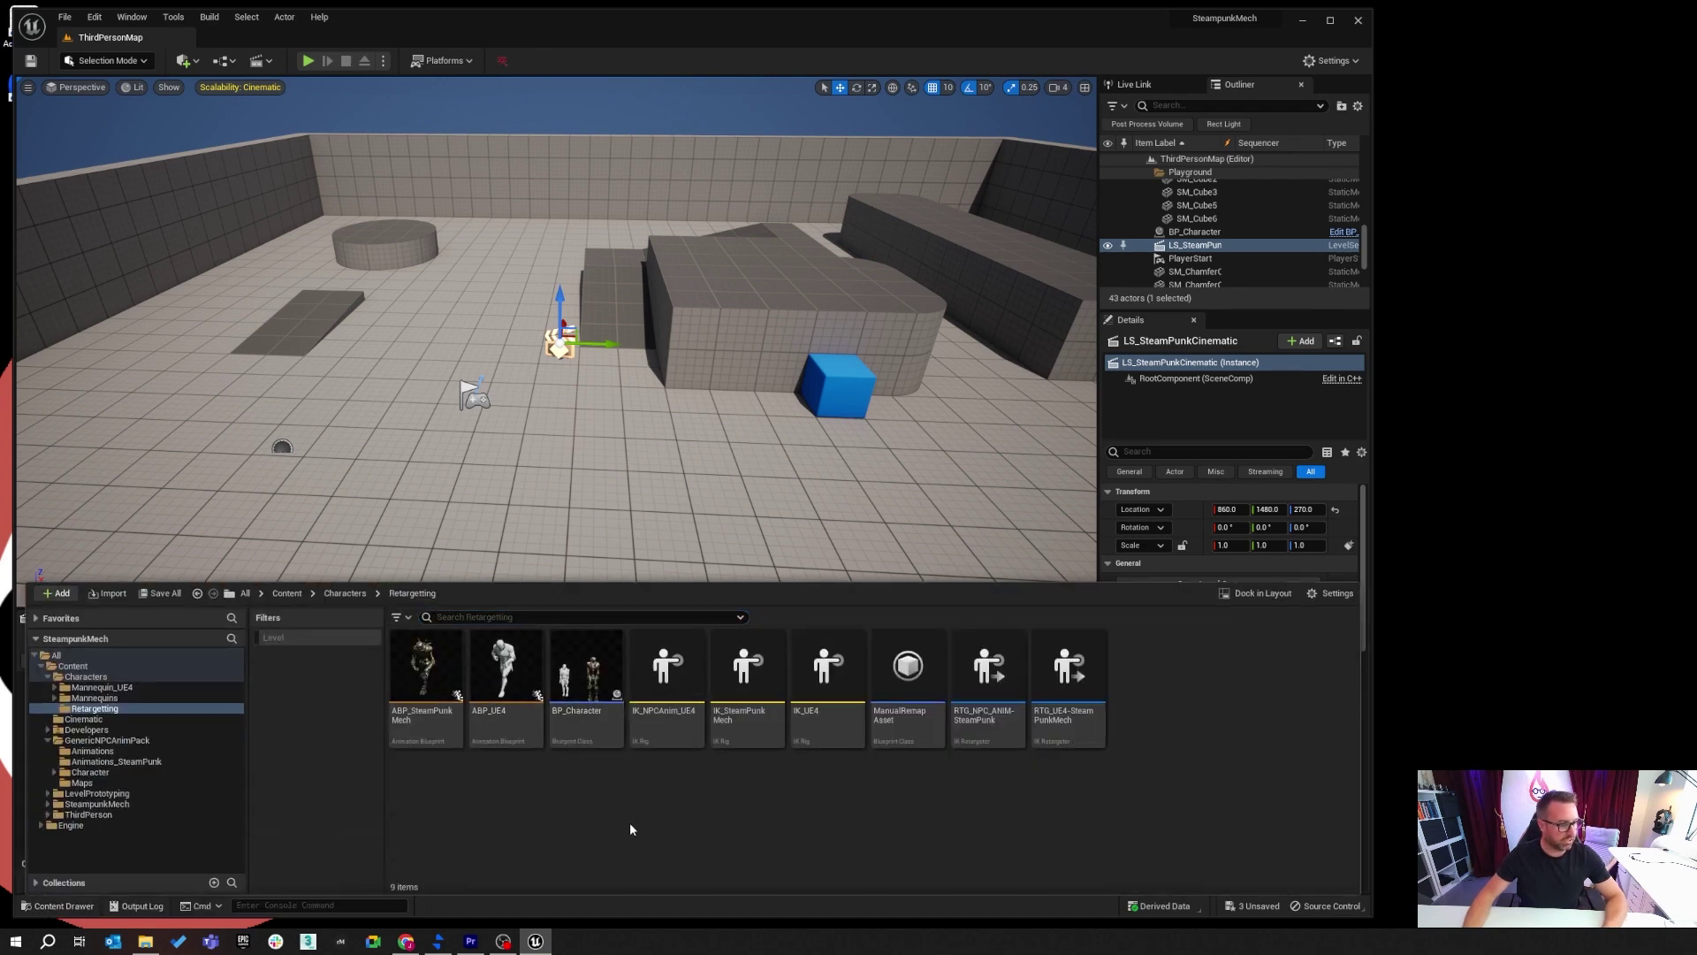
{"action": "right_click", "coordinate": [612, 808]}
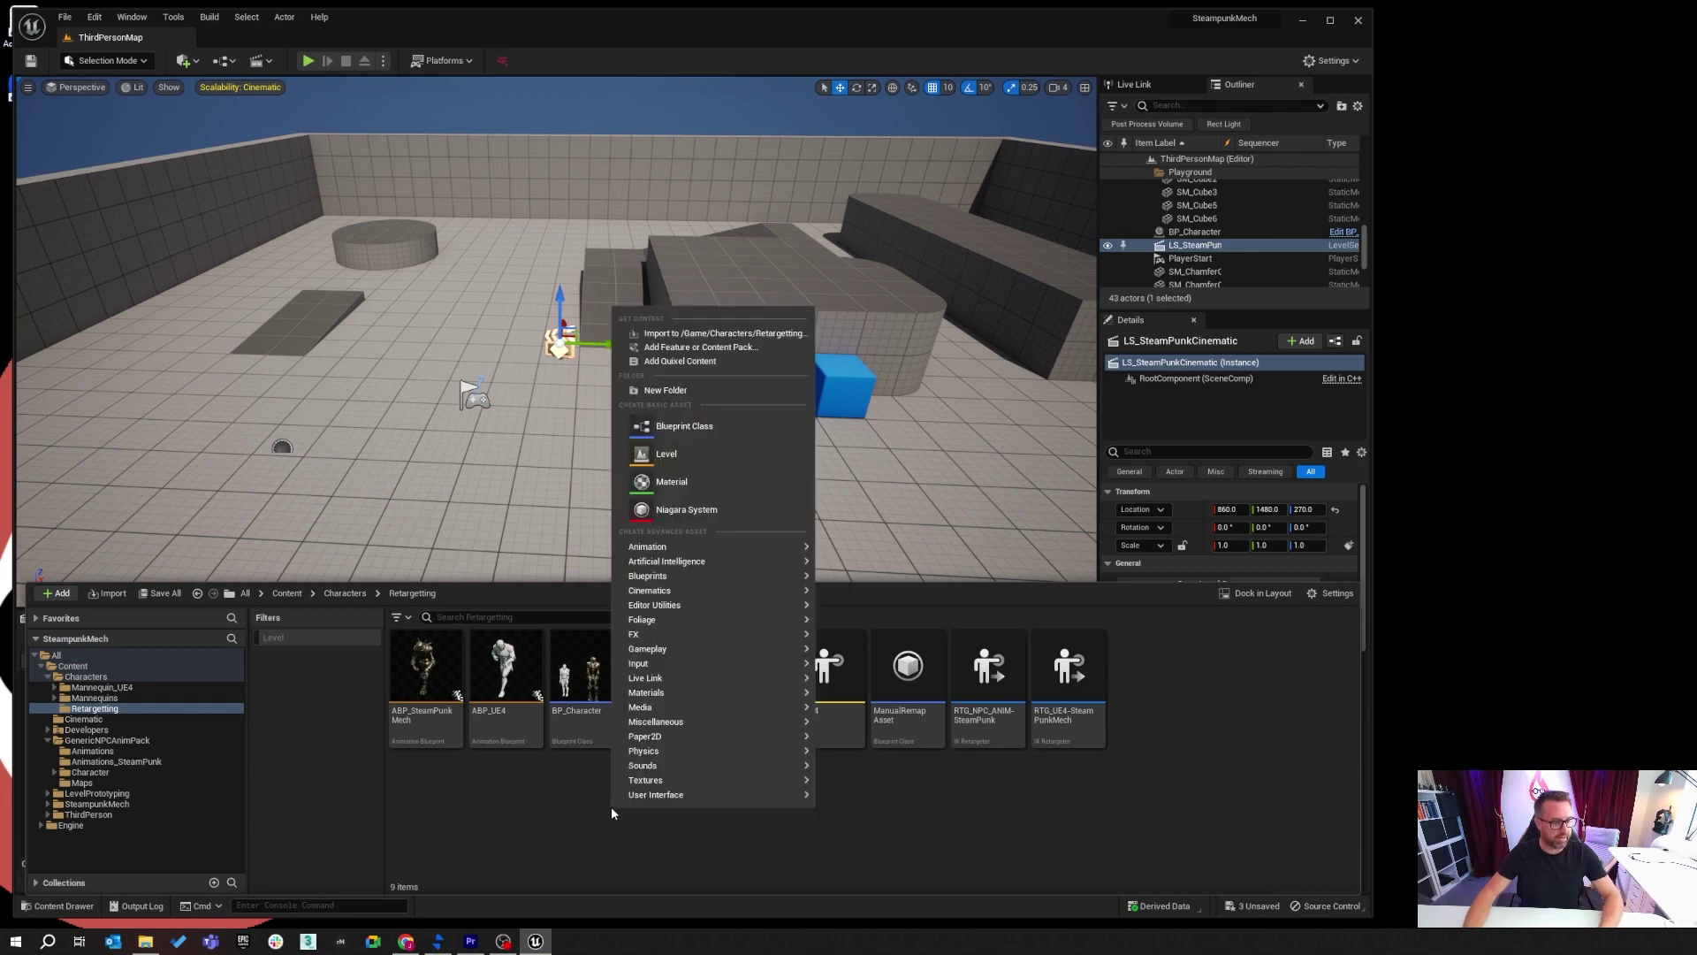
{"action": "left_click", "coordinate": [698, 432]}
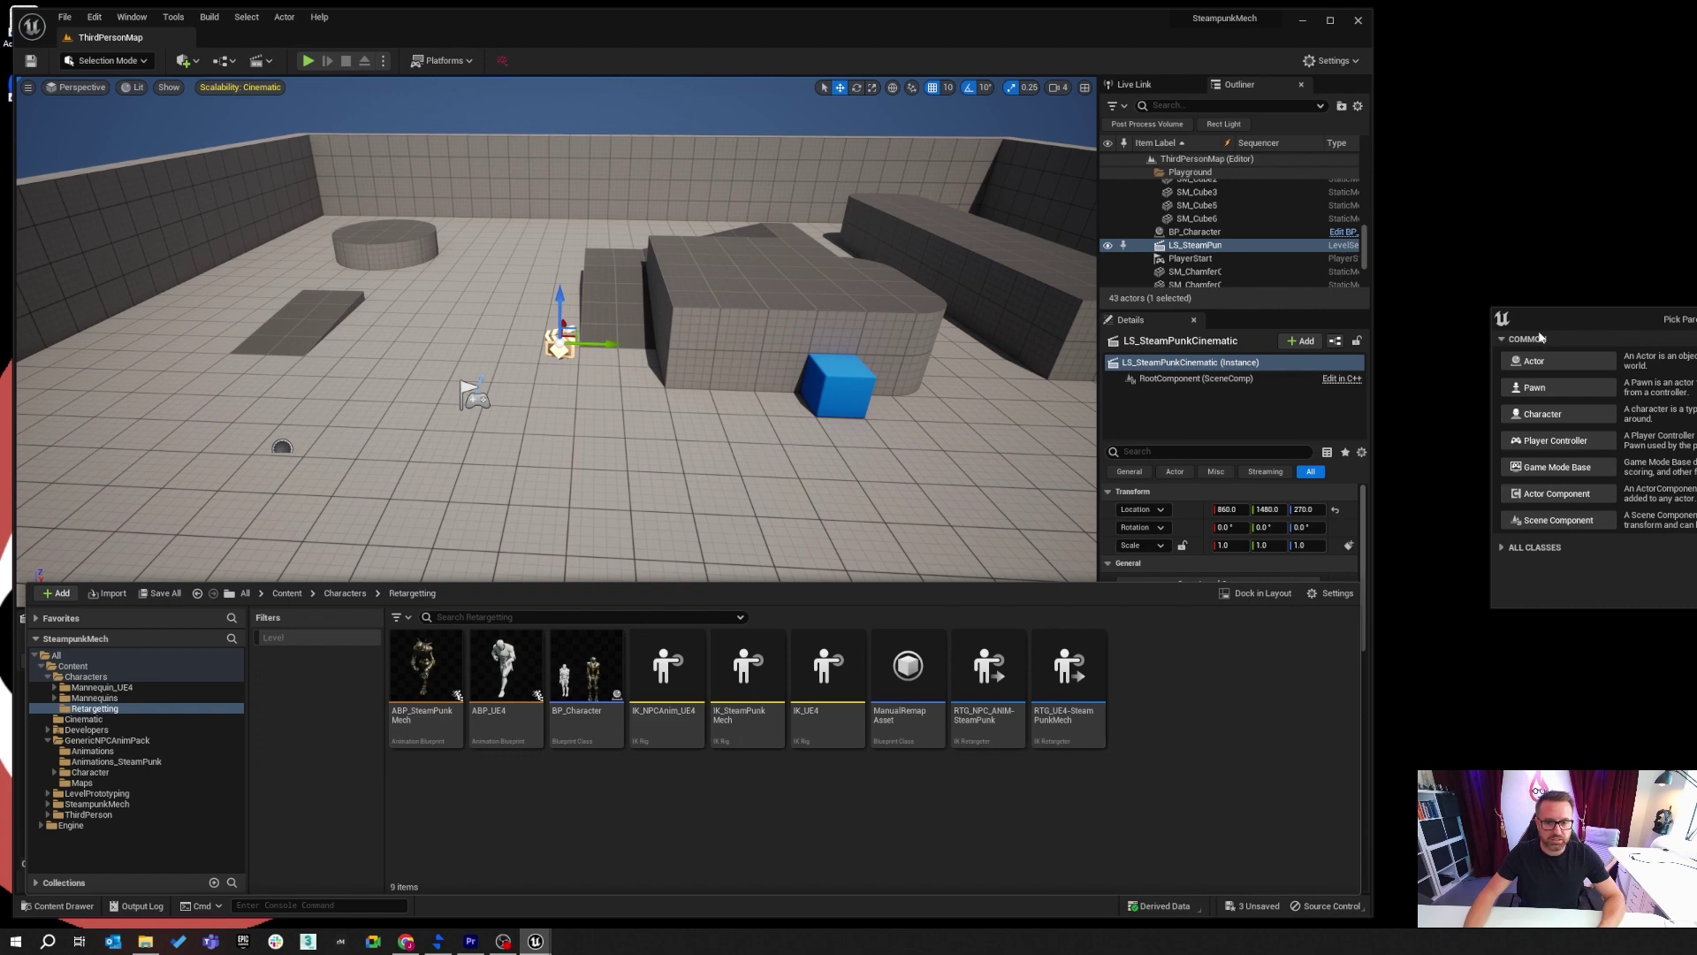
{"action": "left_click", "coordinate": [915, 379]}
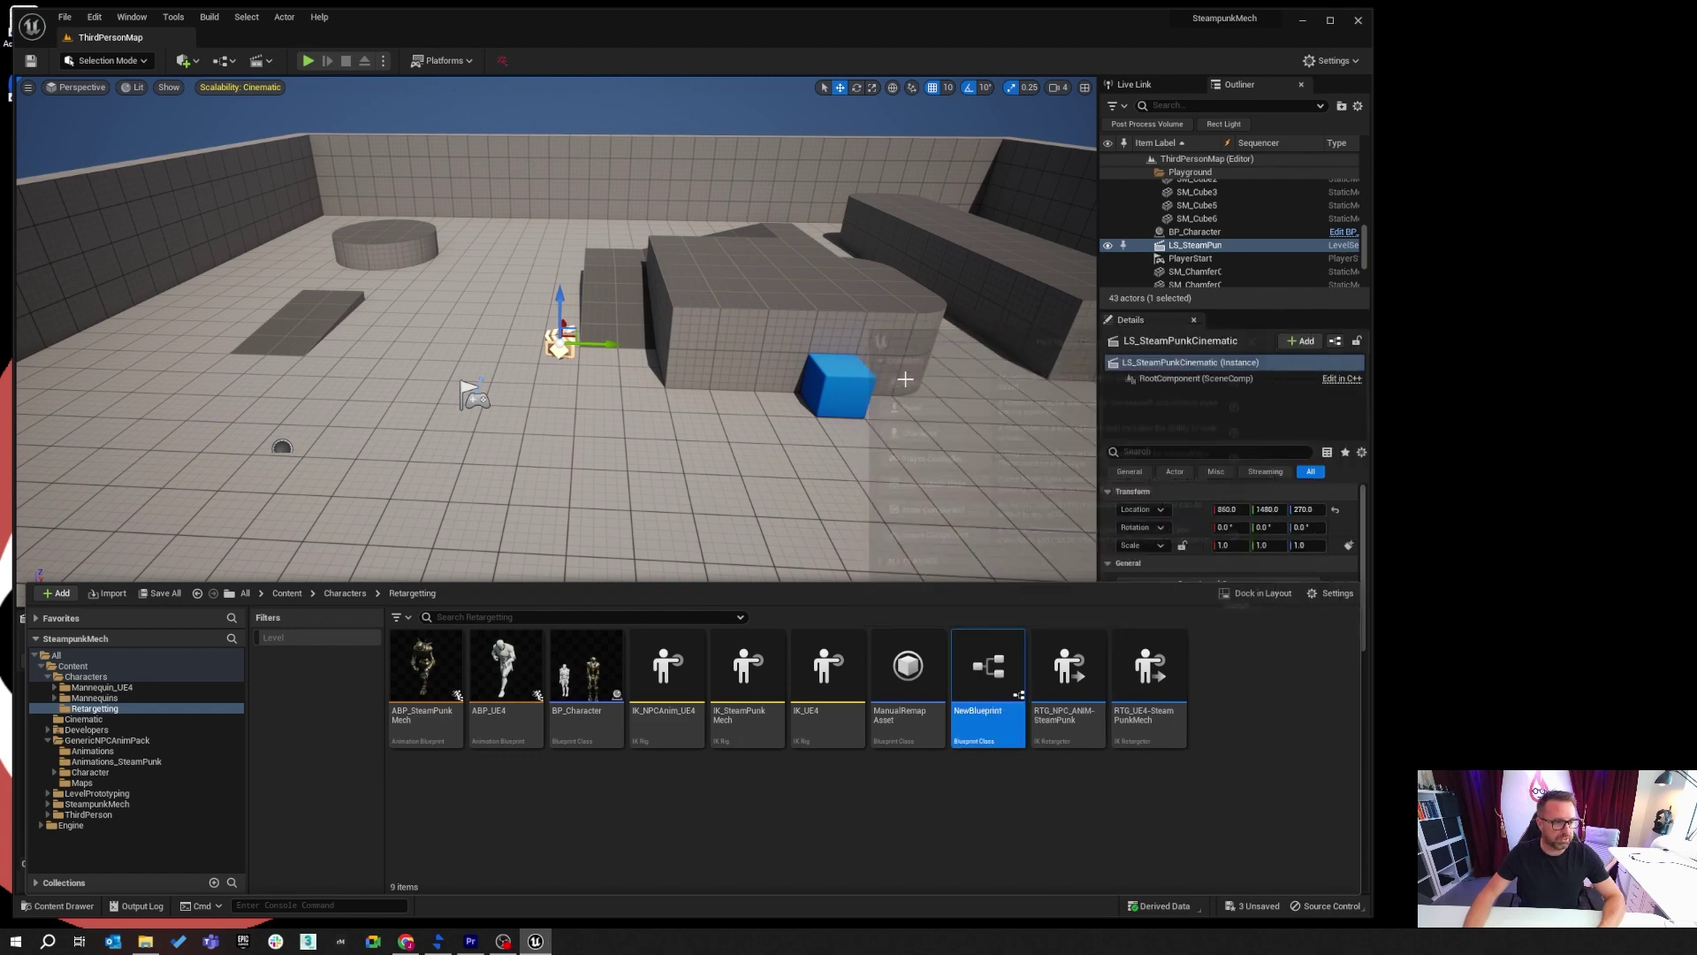
{"action": "type", "text": "BP_"}
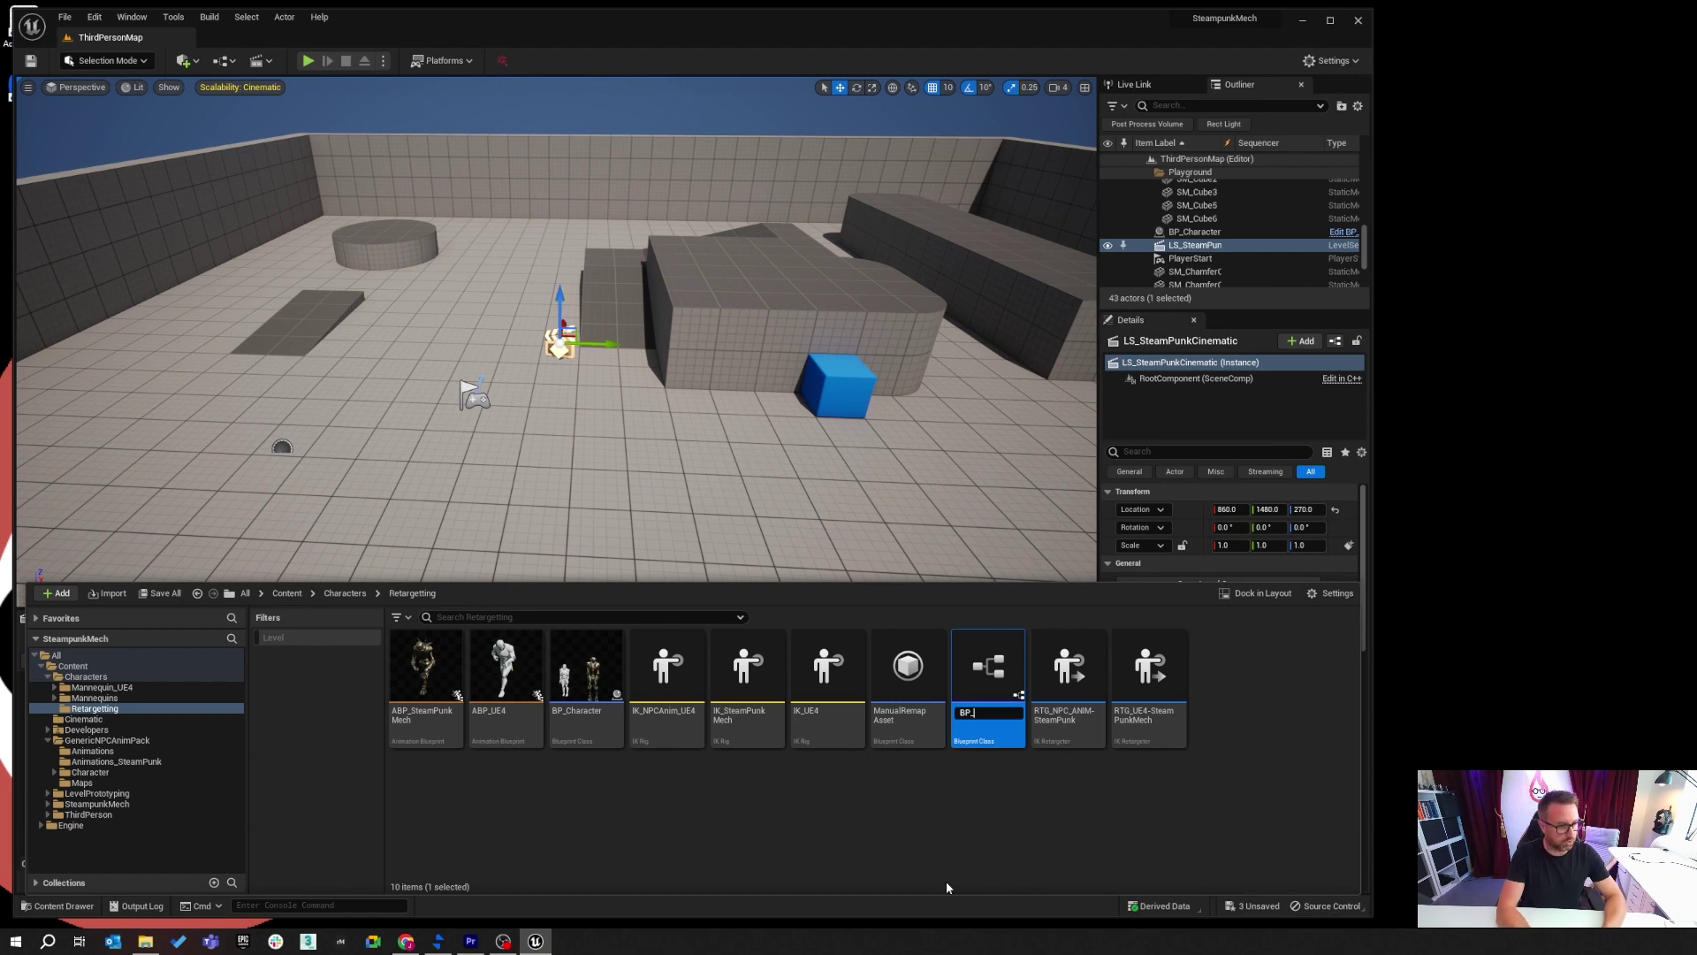
{"action": "type", "text": "SteamPu"}
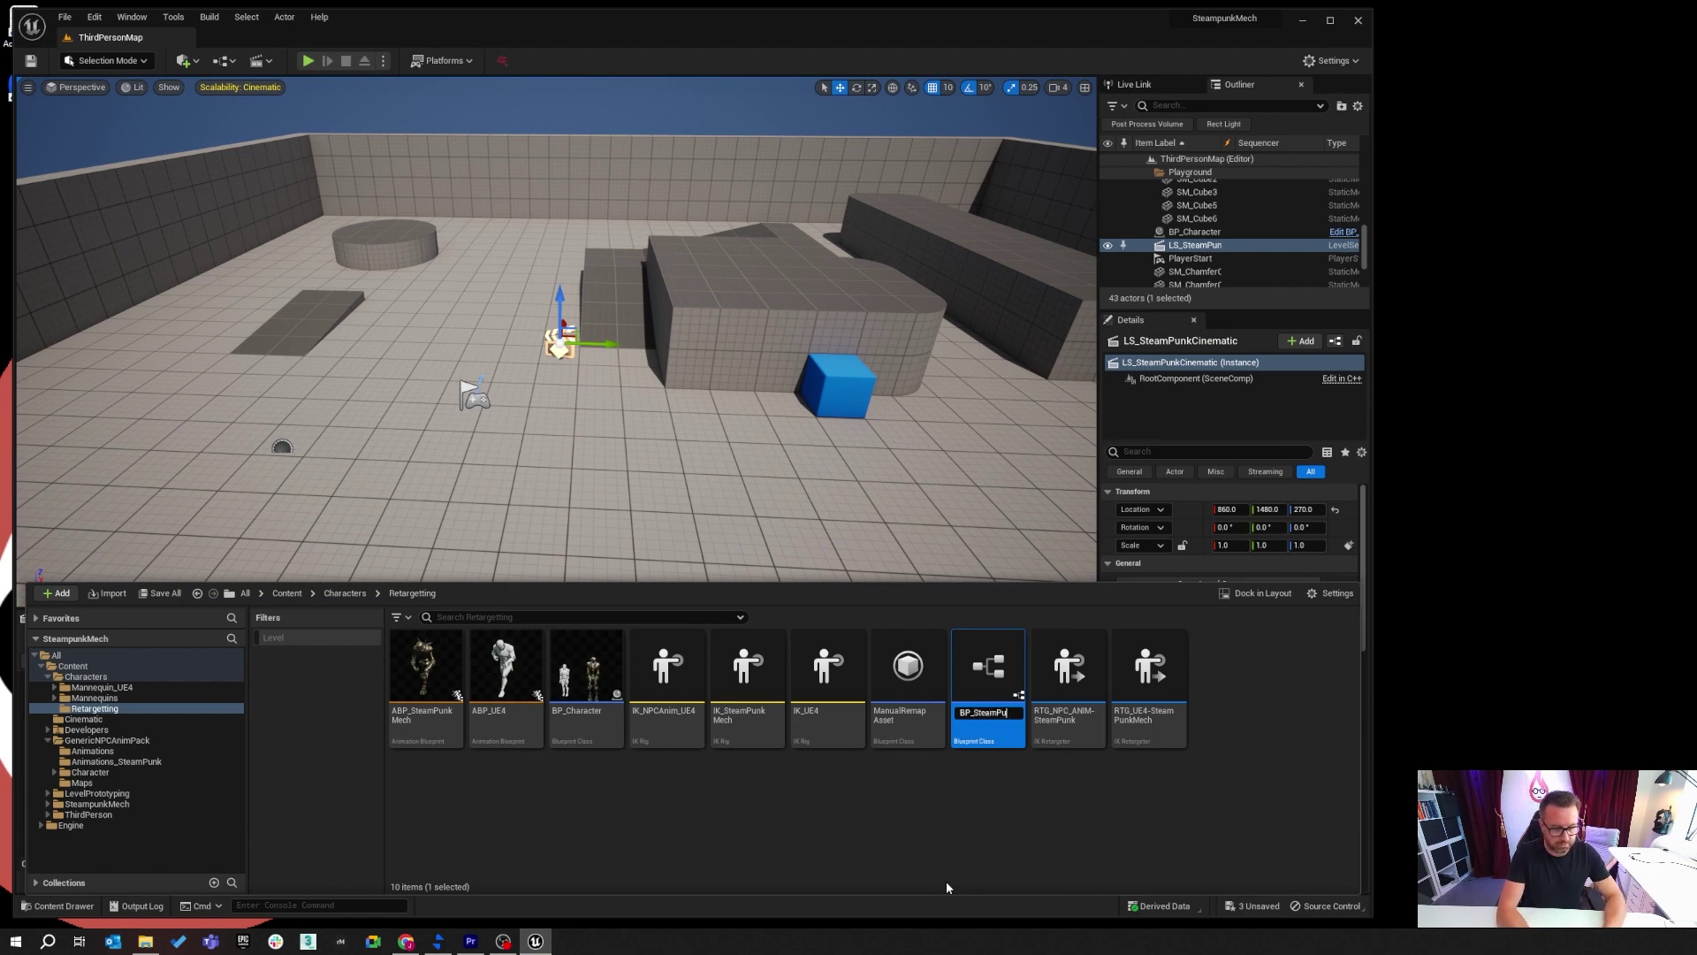
{"action": "type", "text": "nkMech"}
{"action": "key", "text": "Return"}
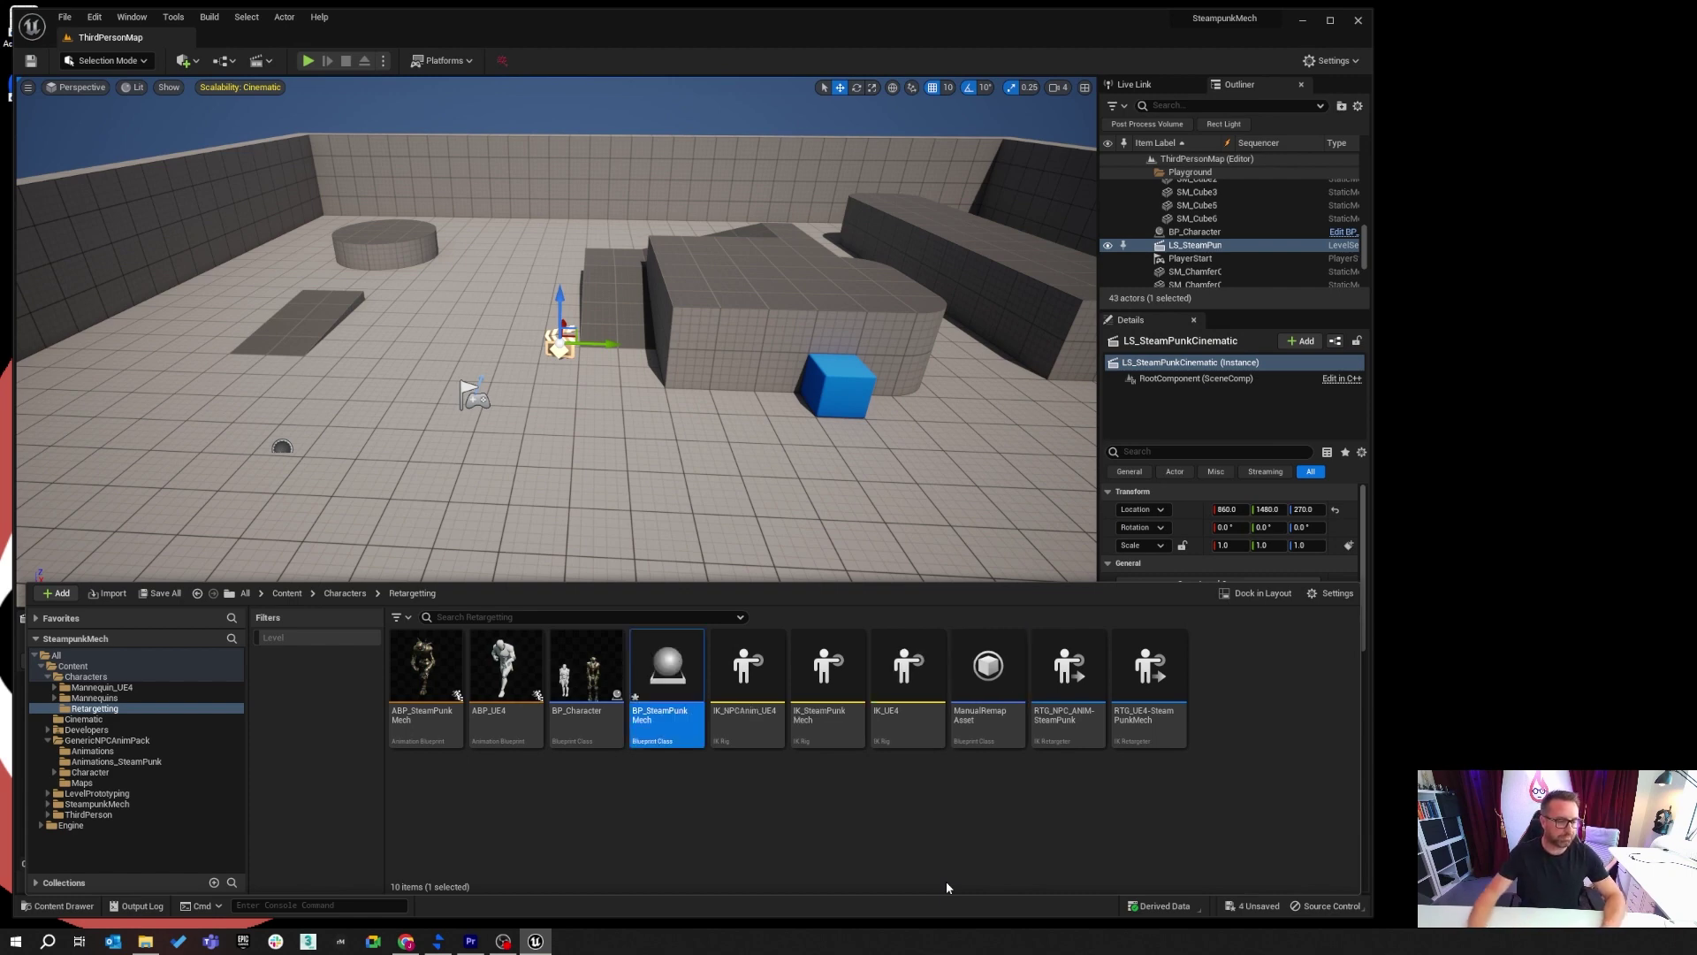
Open BP_SteamPunkMech and add a Skeletal Mesh component named SK_SteamPunk under the default scene root.
{"action": "double_click", "coordinate": [668, 672]}
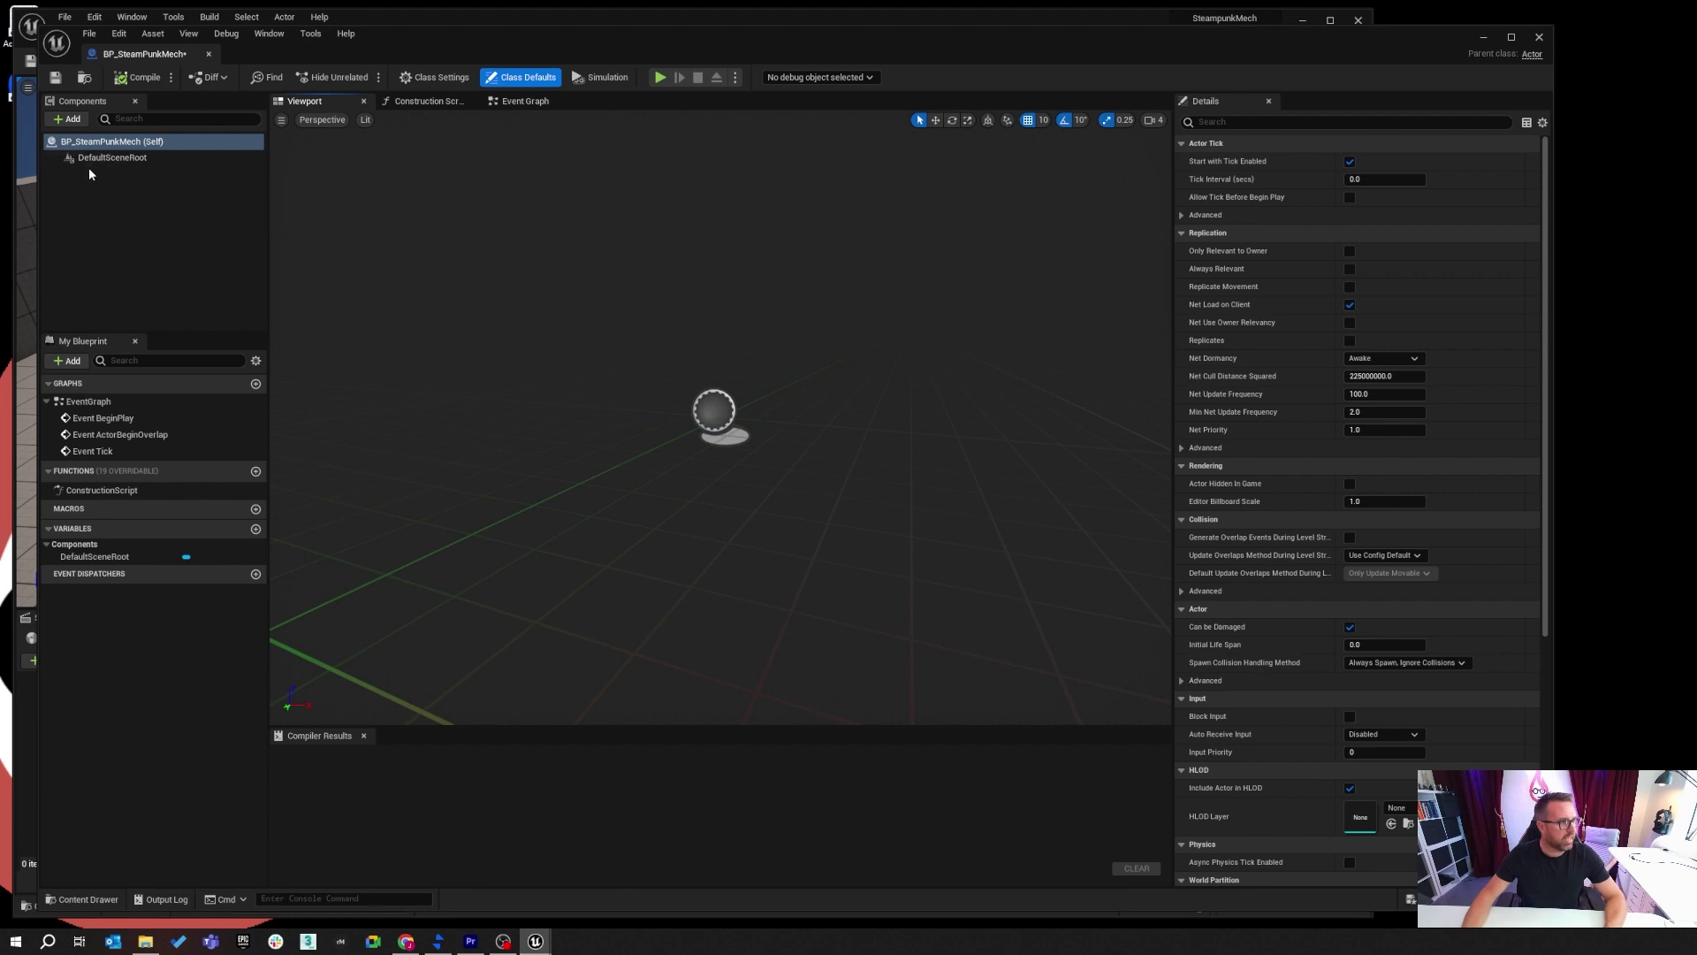
{"action": "left_click", "coordinate": [70, 122]}
{"action": "left_click", "coordinate": [93, 235]}
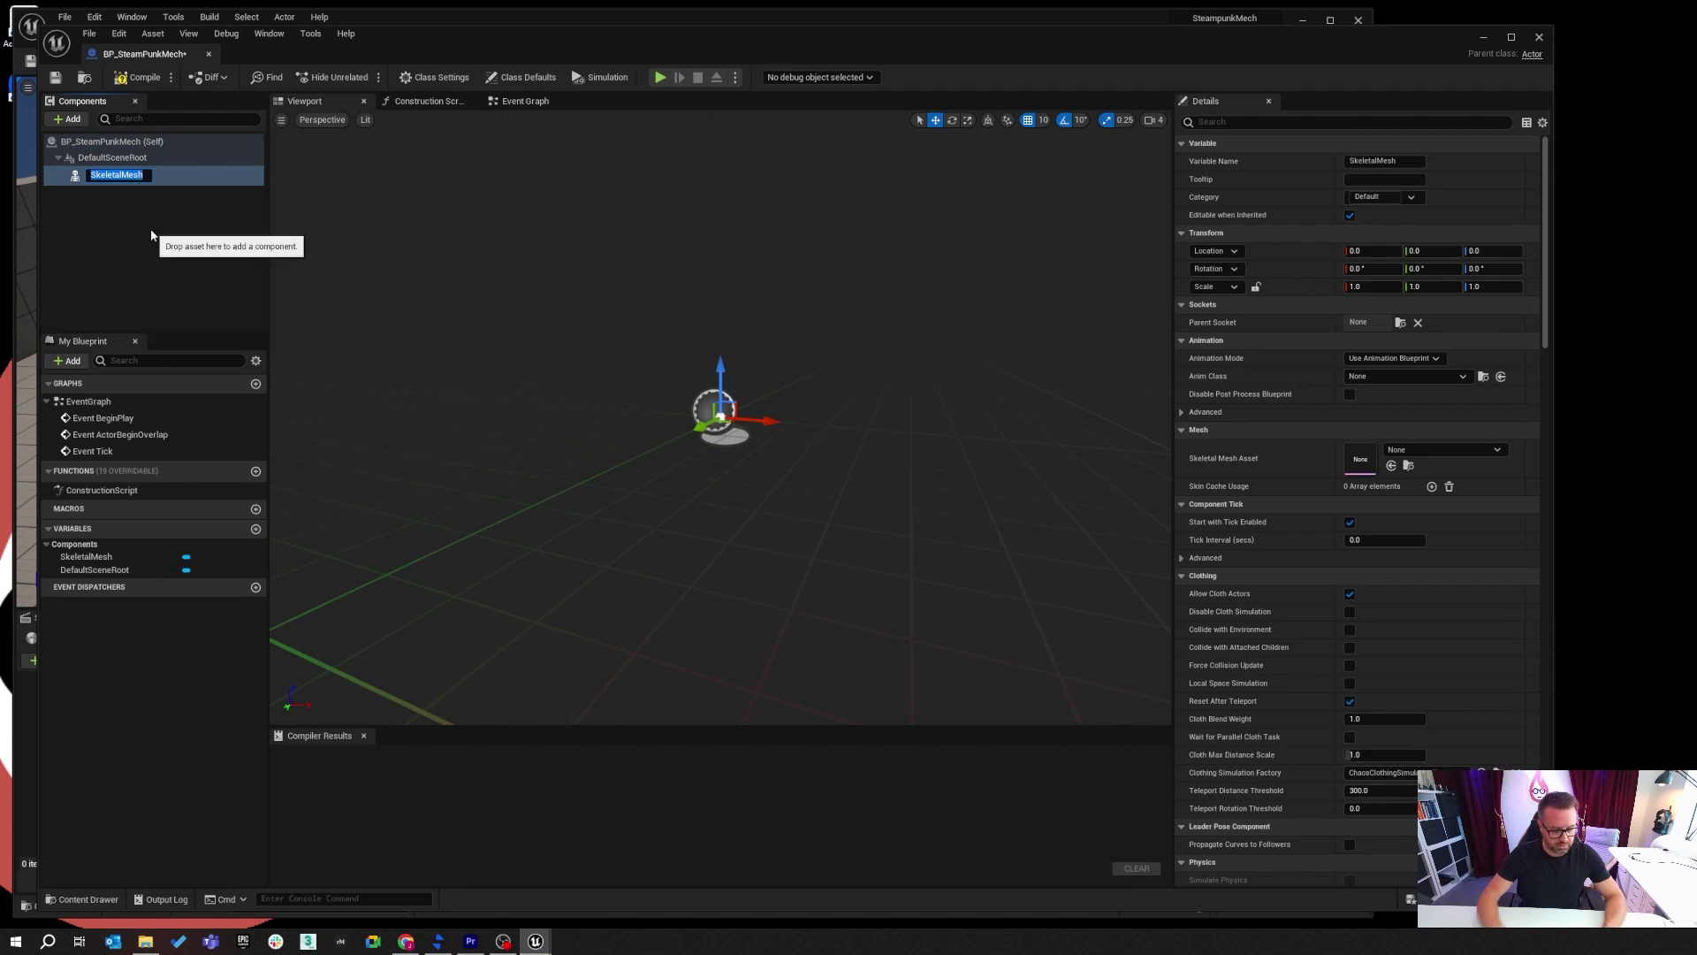
{"action": "type", "text": "Steam"}
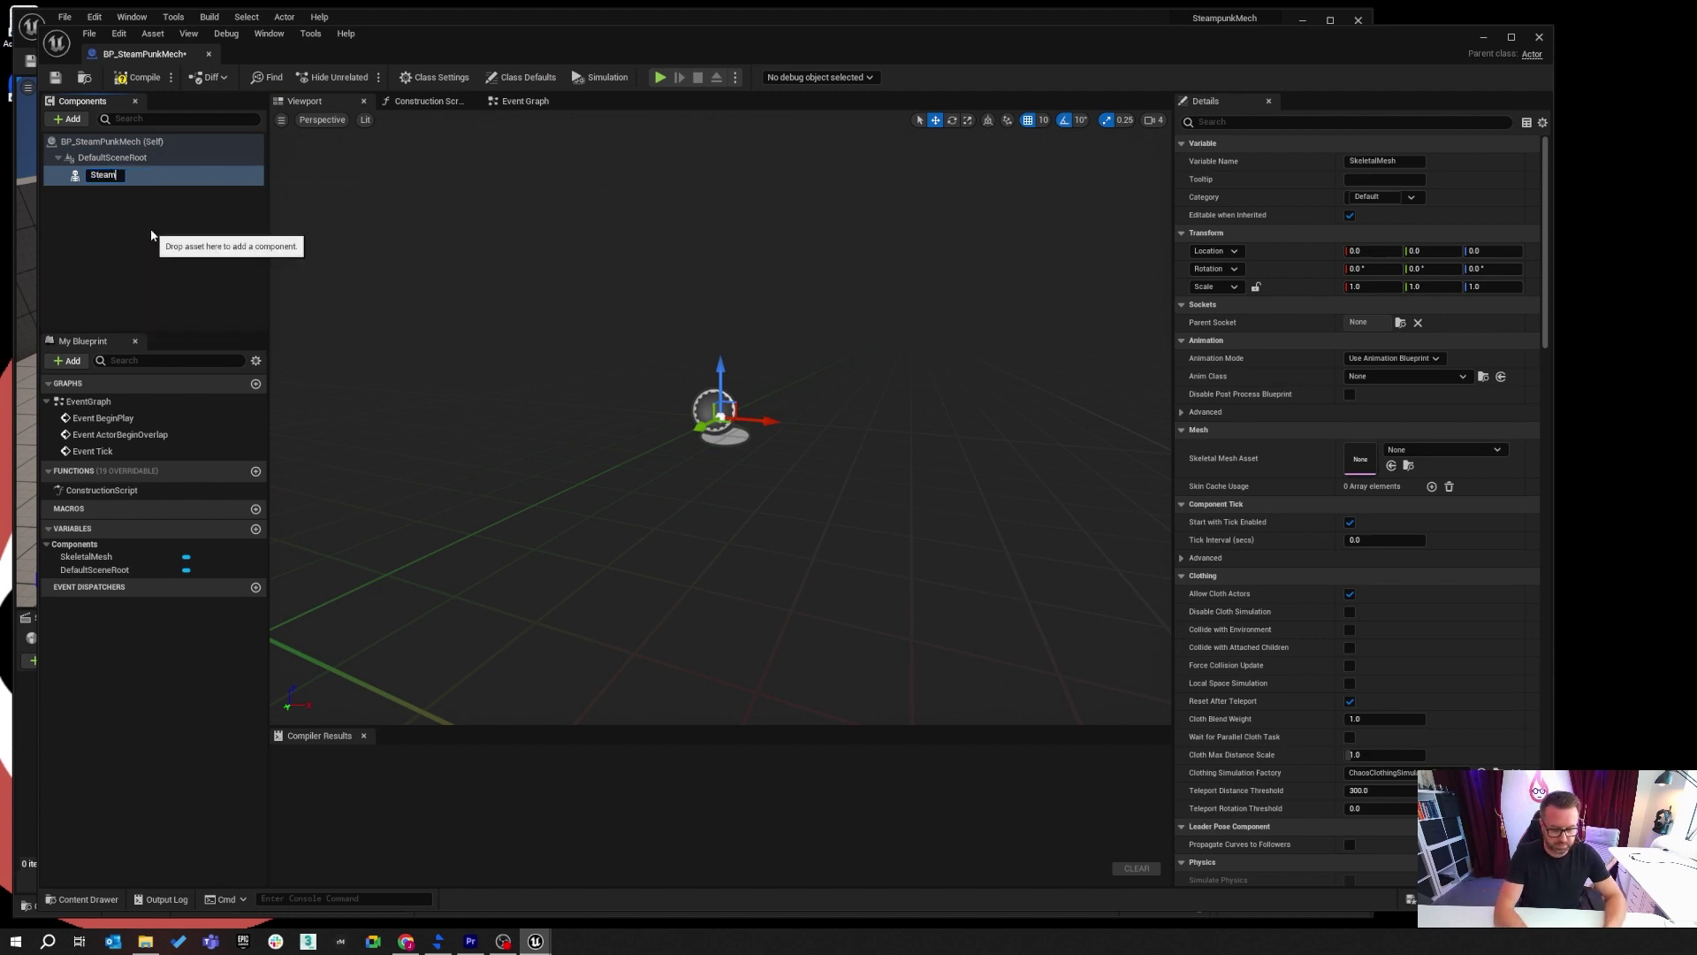
{"action": "type", "text": "Punk"}
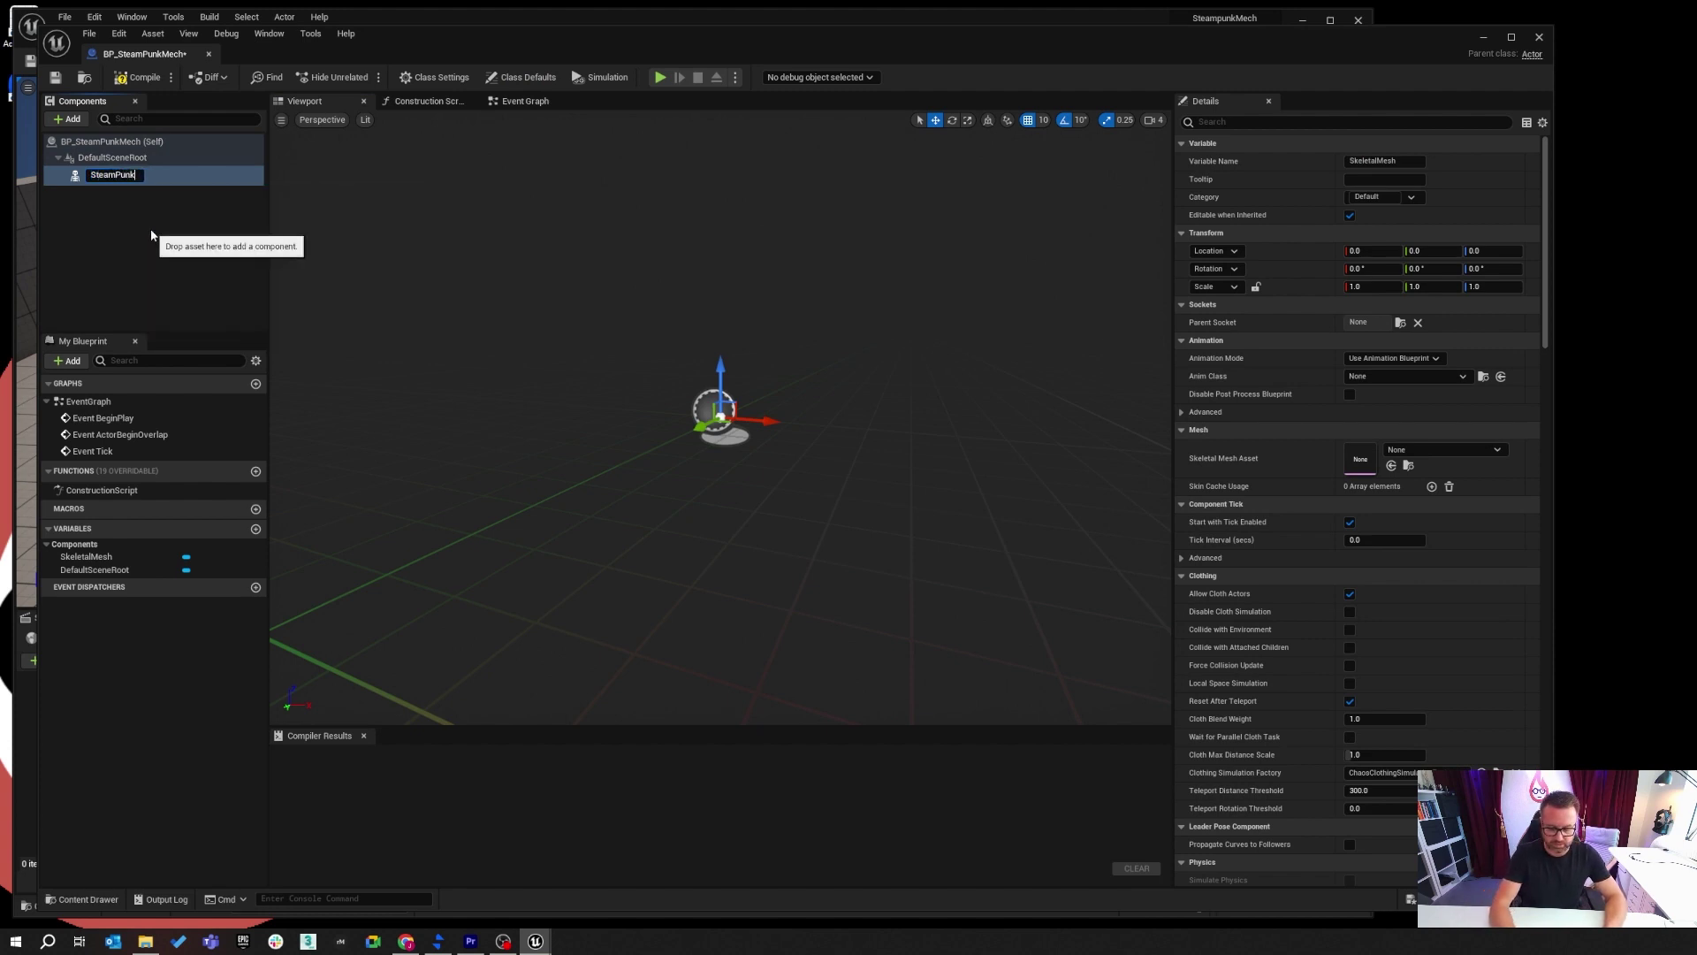
{"action": "key", "text": "Home"}
{"action": "type", "text": "SK_"}
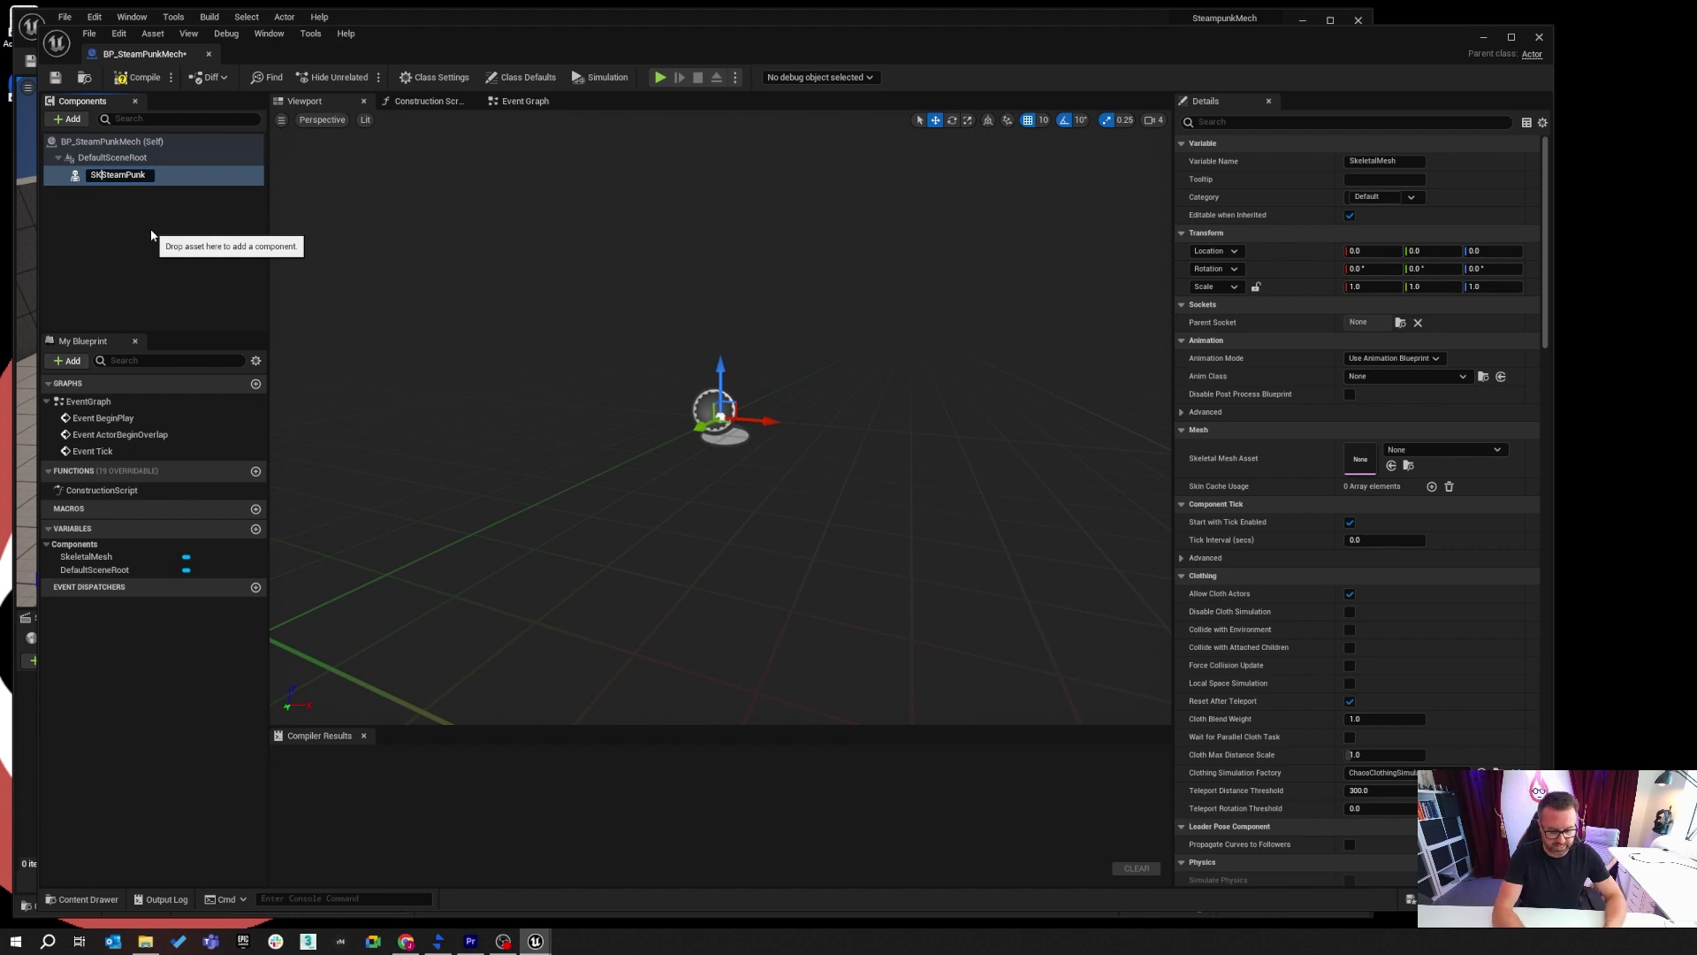
{"action": "key", "text": "Return"}
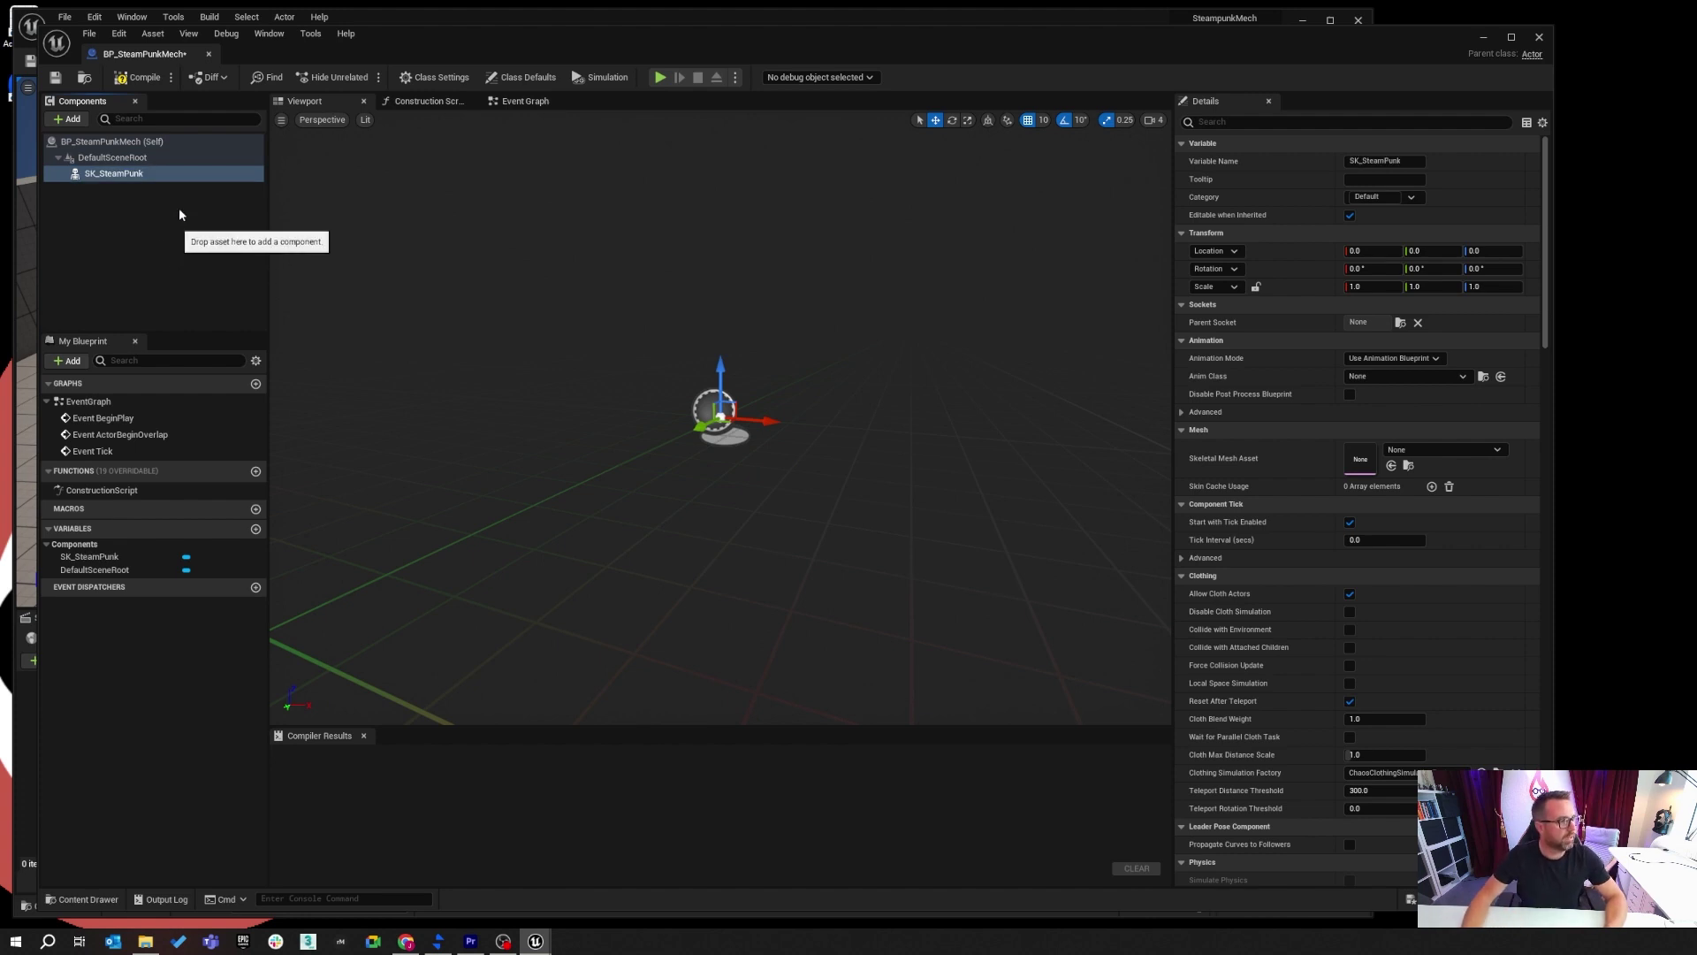
Assign sk_stempunk_mech as the skeletal mesh asset of SK_SteamPunk, then compile, save and close the blueprint.
{"action": "left_click", "coordinate": [1418, 360]}
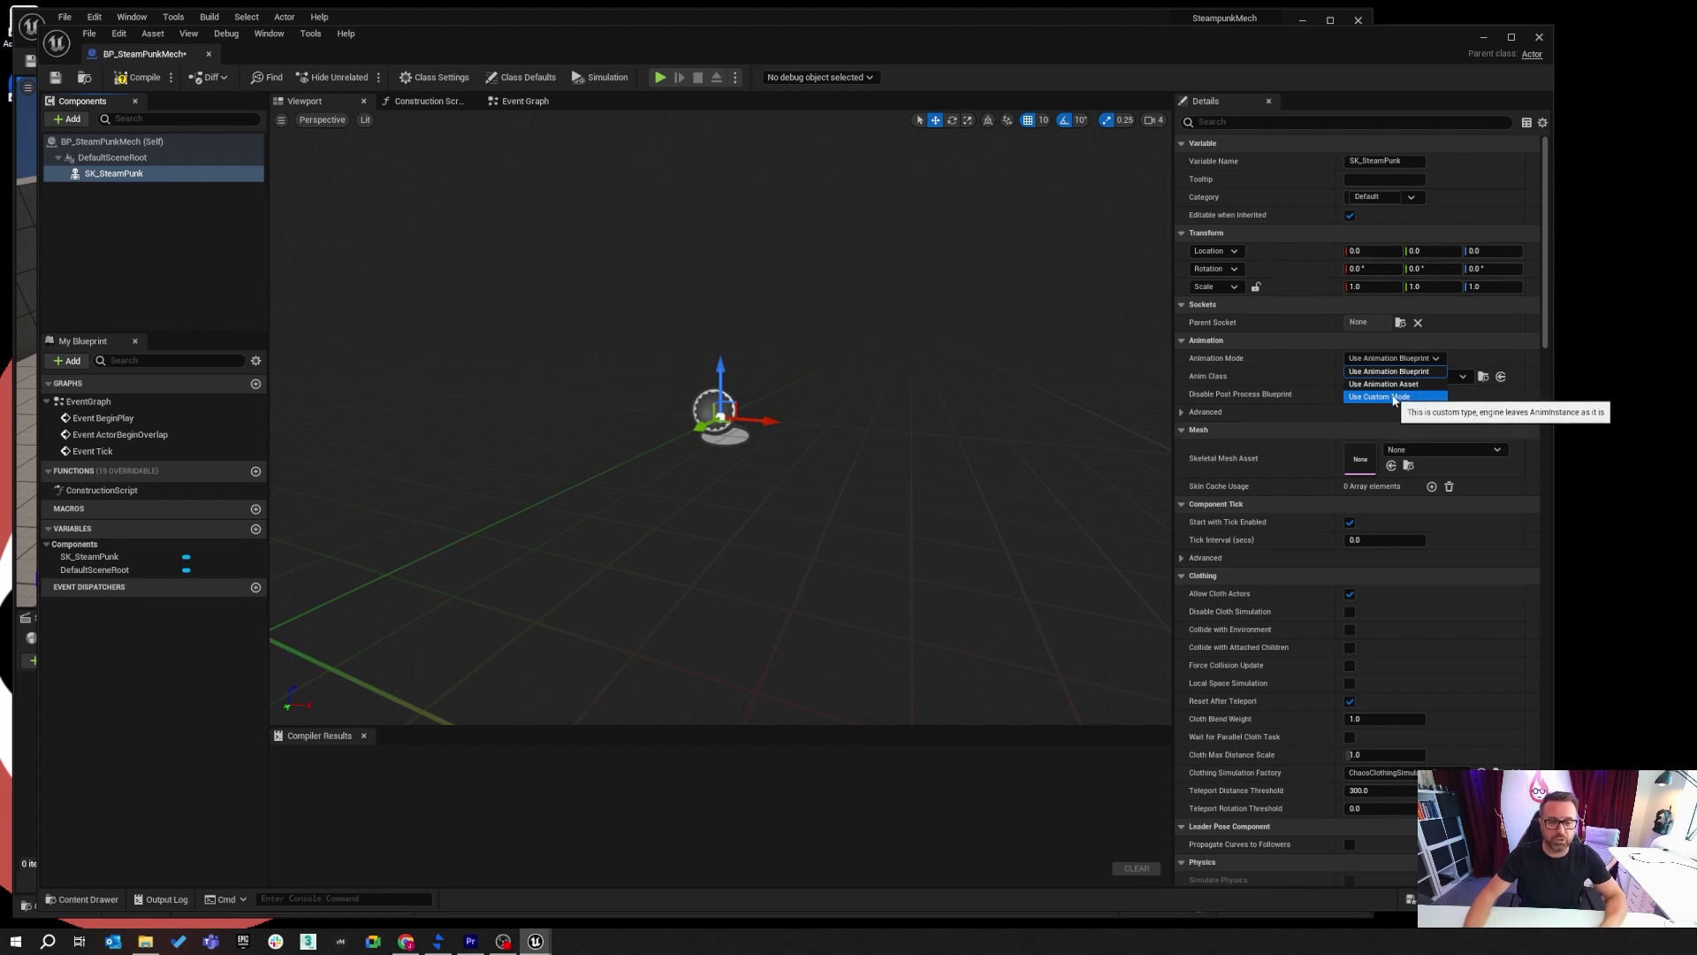
{"action": "left_click", "coordinate": [1494, 359]}
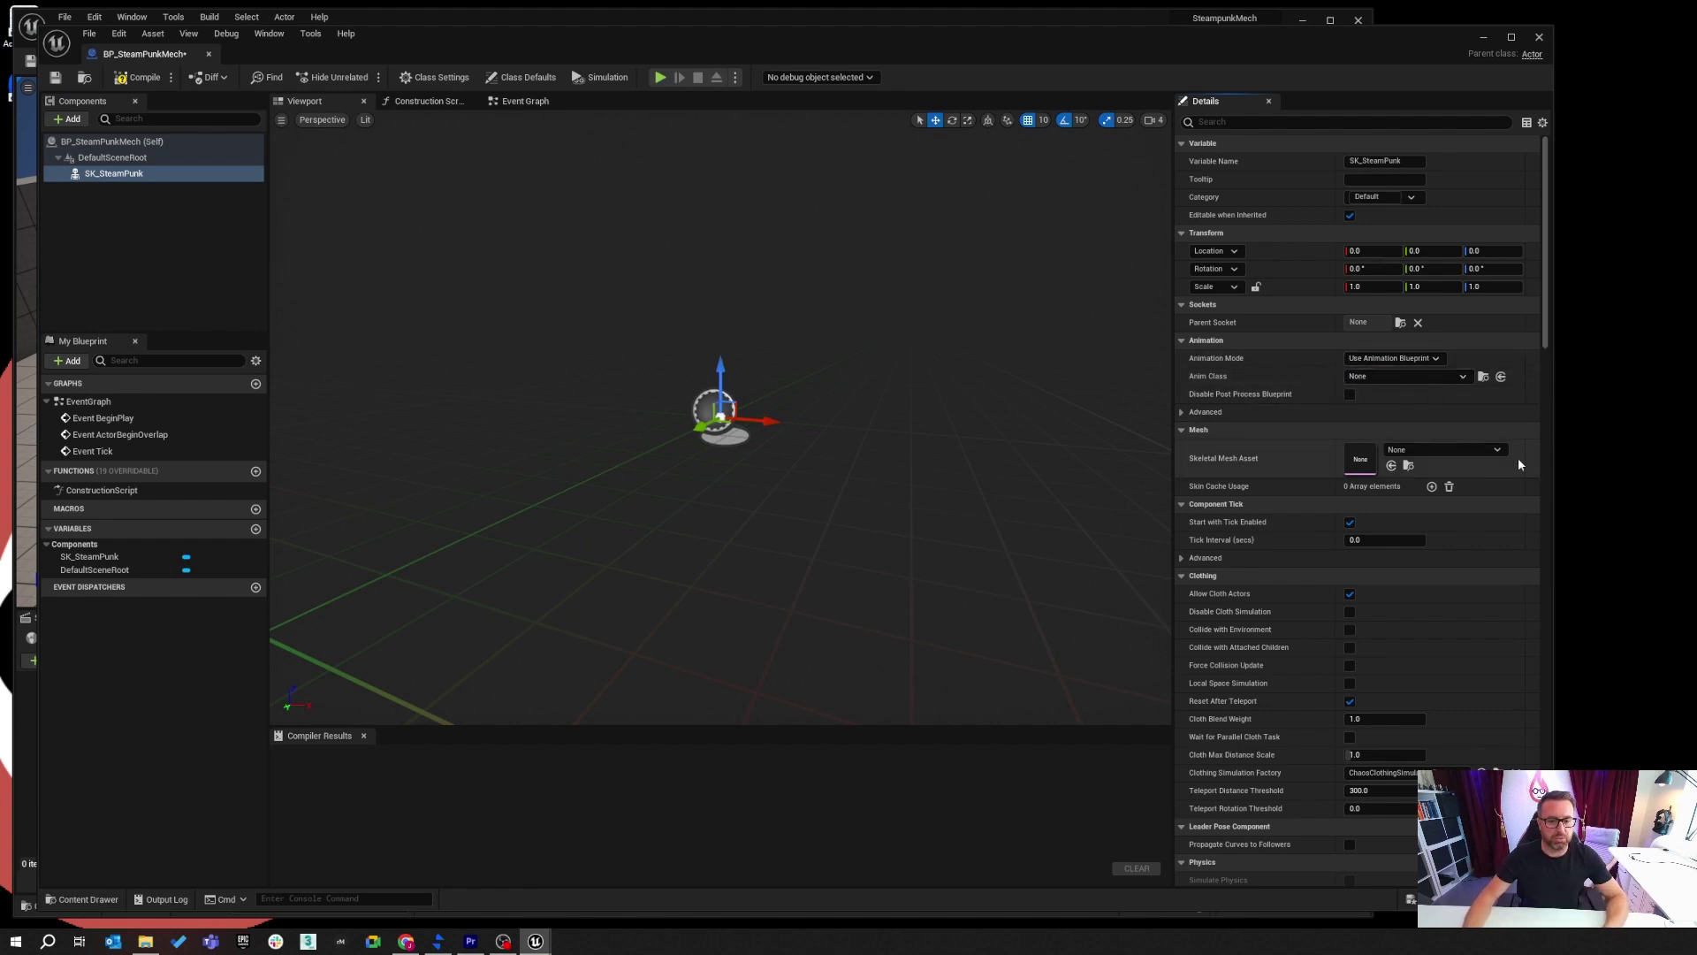
{"action": "left_click", "coordinate": [1489, 451]}
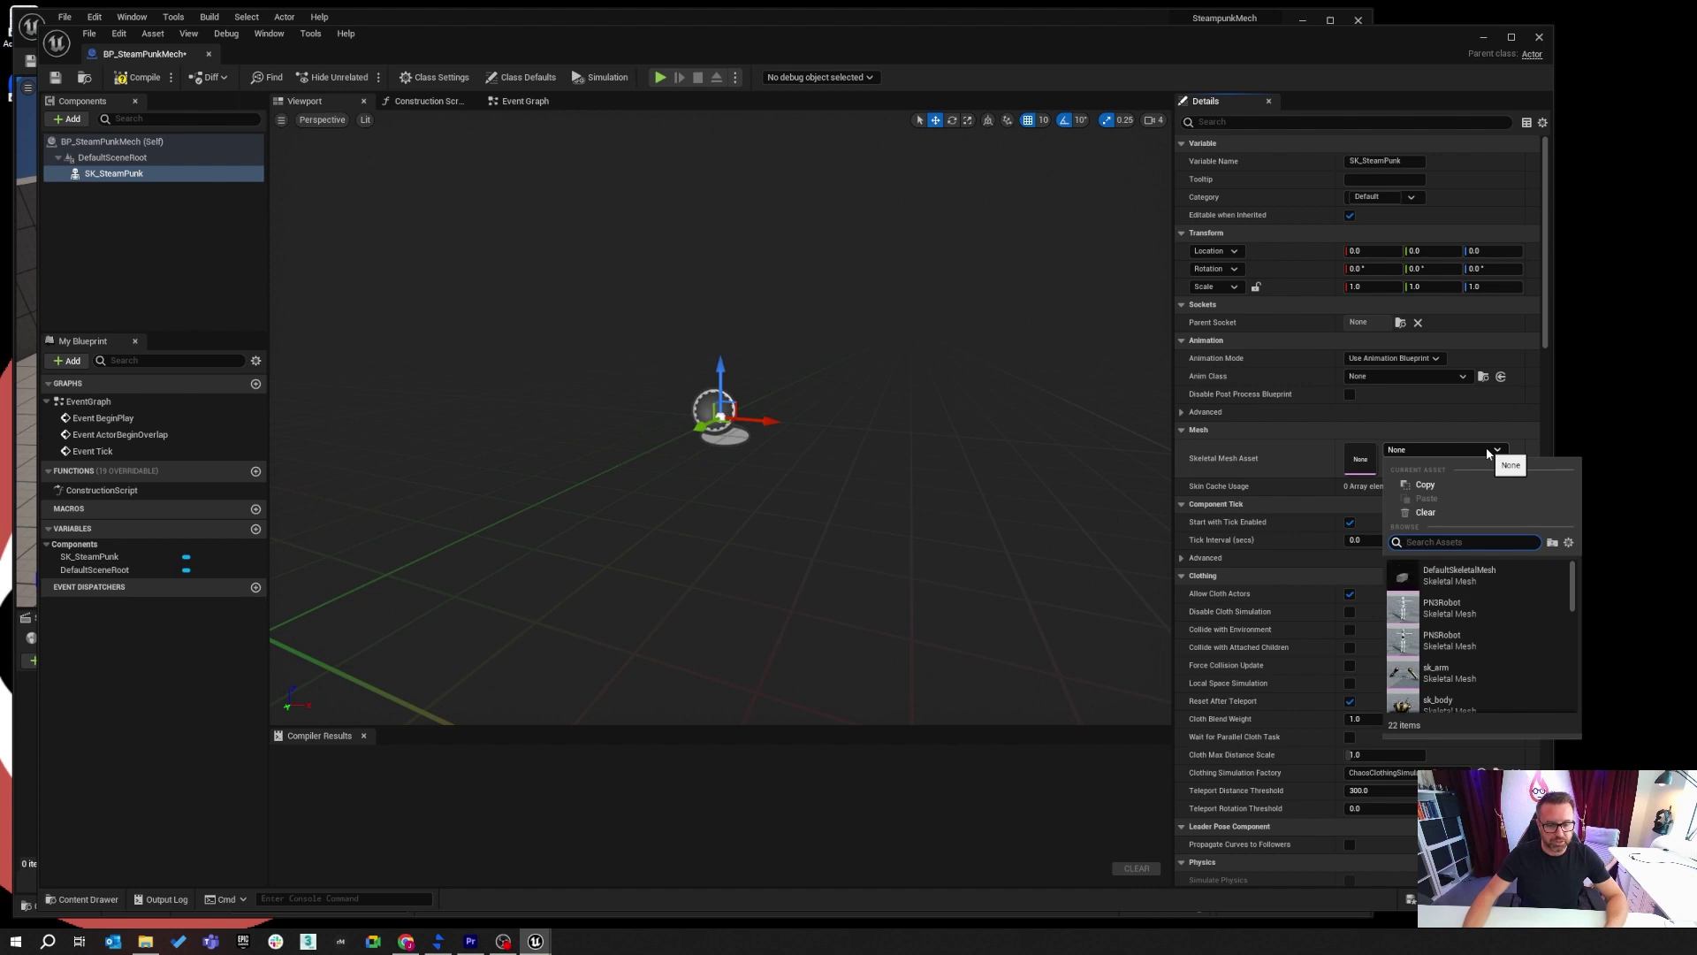
{"action": "type", "text": "steam"}
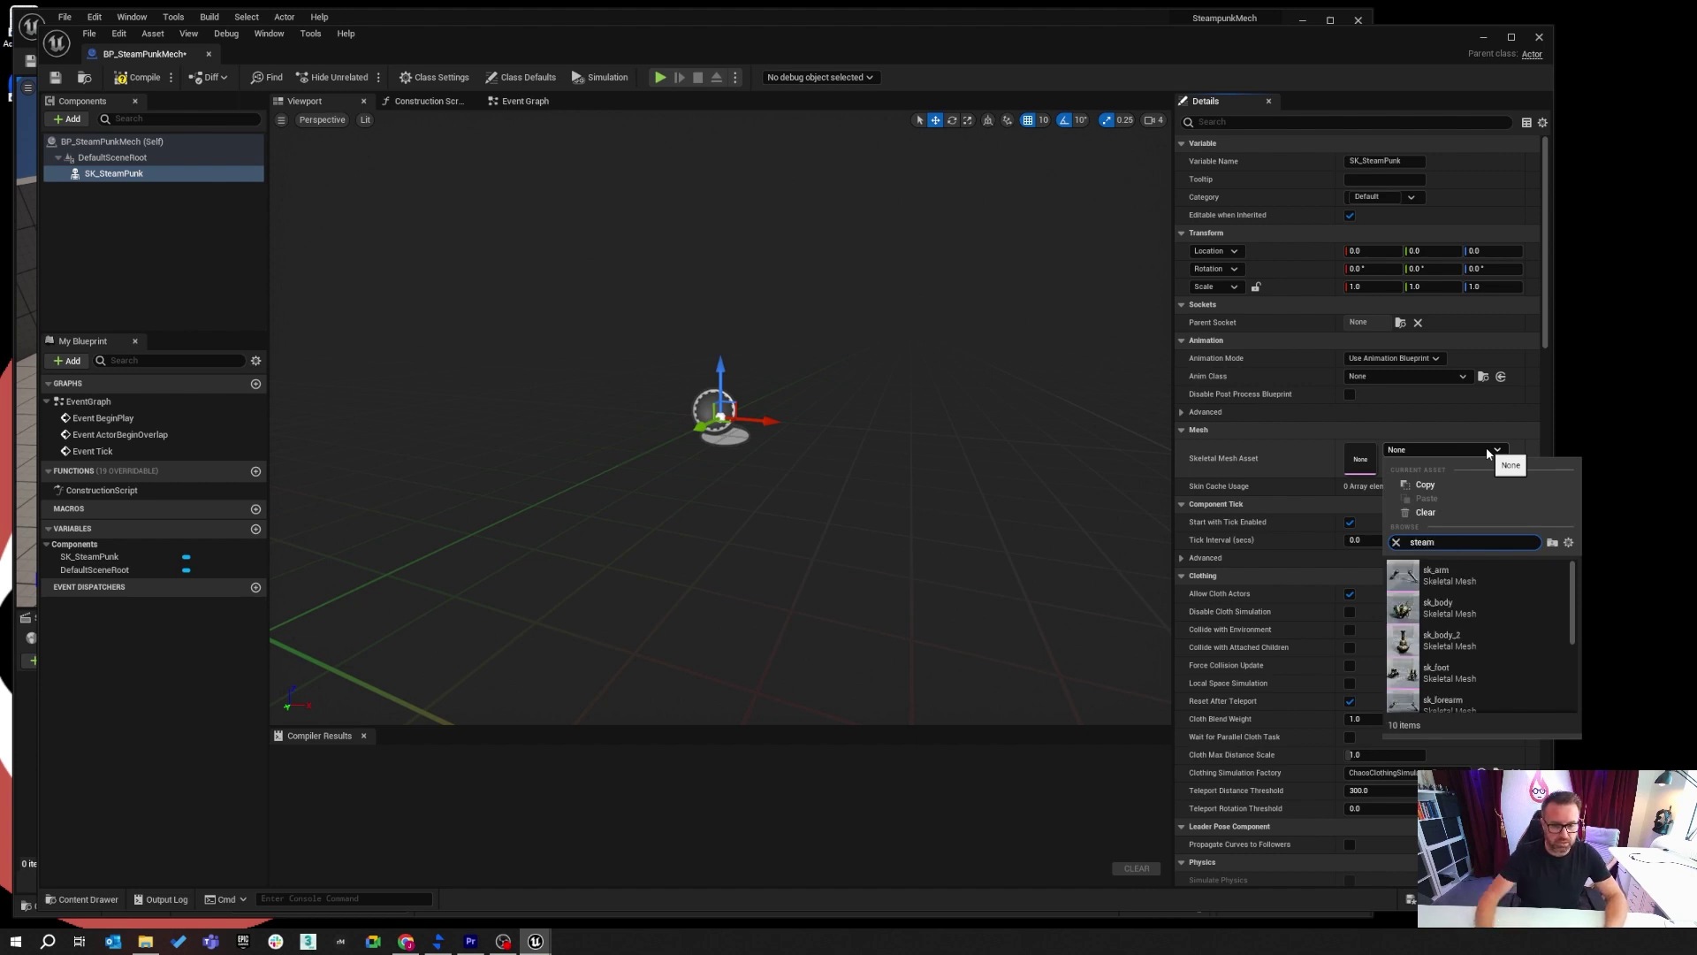
{"action": "scroll", "coordinate": [1476, 610], "scroll_direction": "down", "scroll_amount": 3}
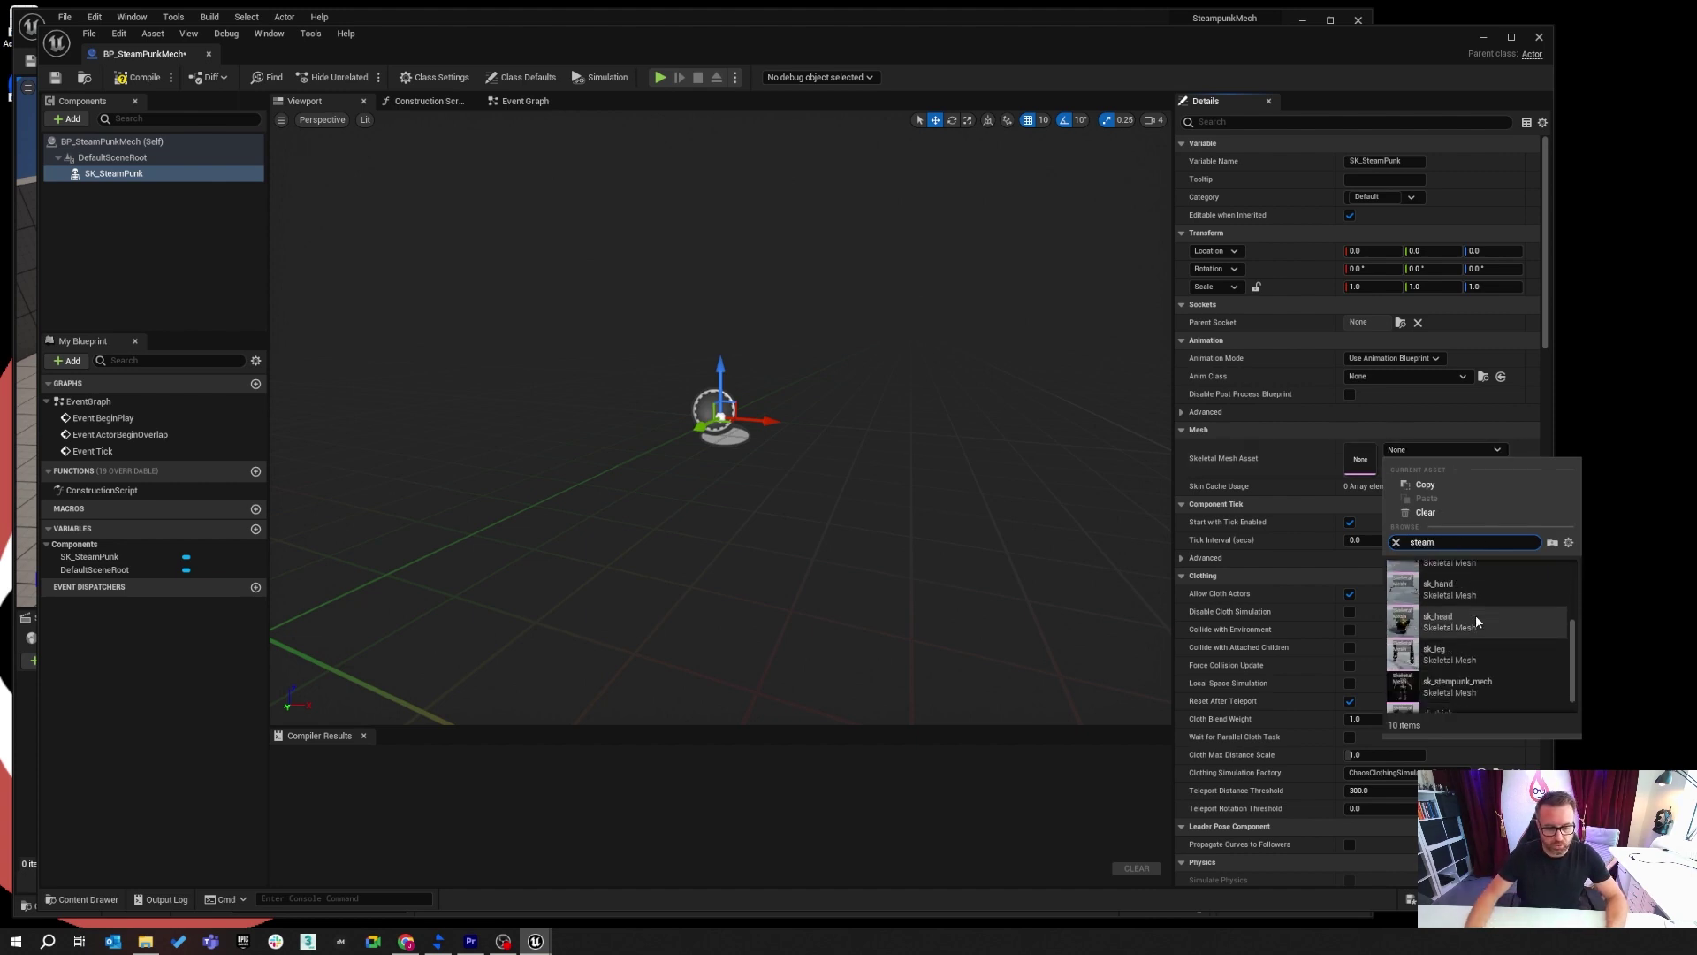
{"action": "scroll", "coordinate": [1476, 619], "scroll_direction": "down", "scroll_amount": 1}
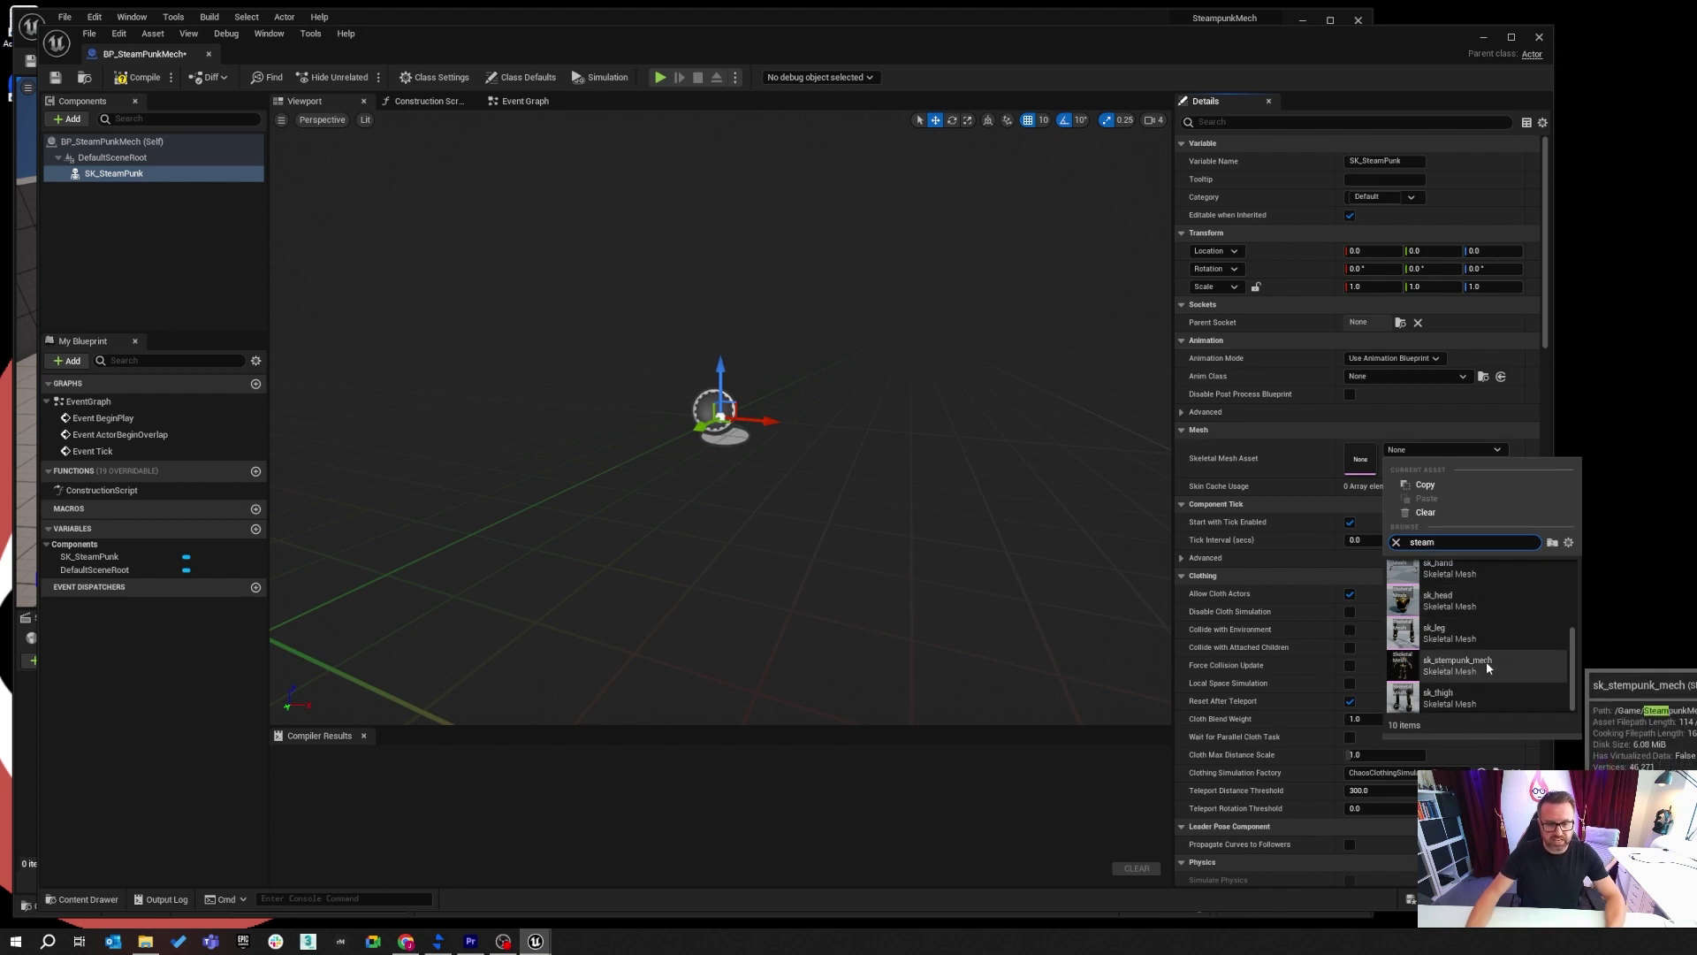
{"action": "left_click", "coordinate": [1487, 661]}
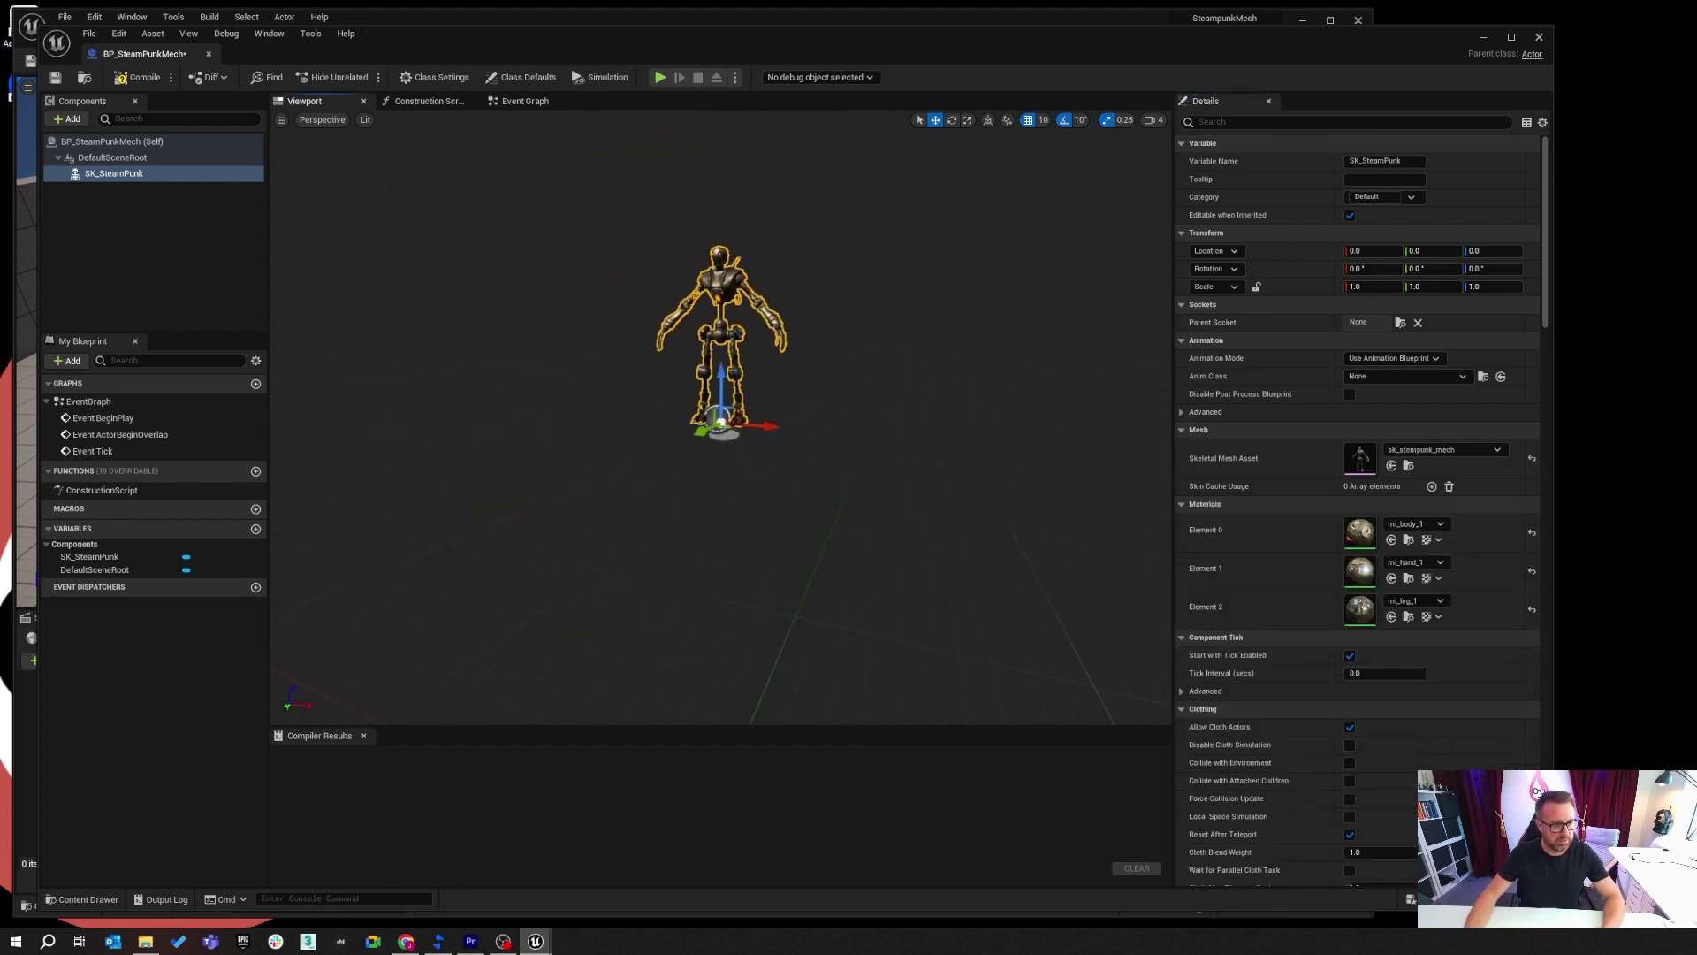
{"action": "scroll", "coordinate": [778, 415], "scroll_direction": "up", "scroll_amount": 5}
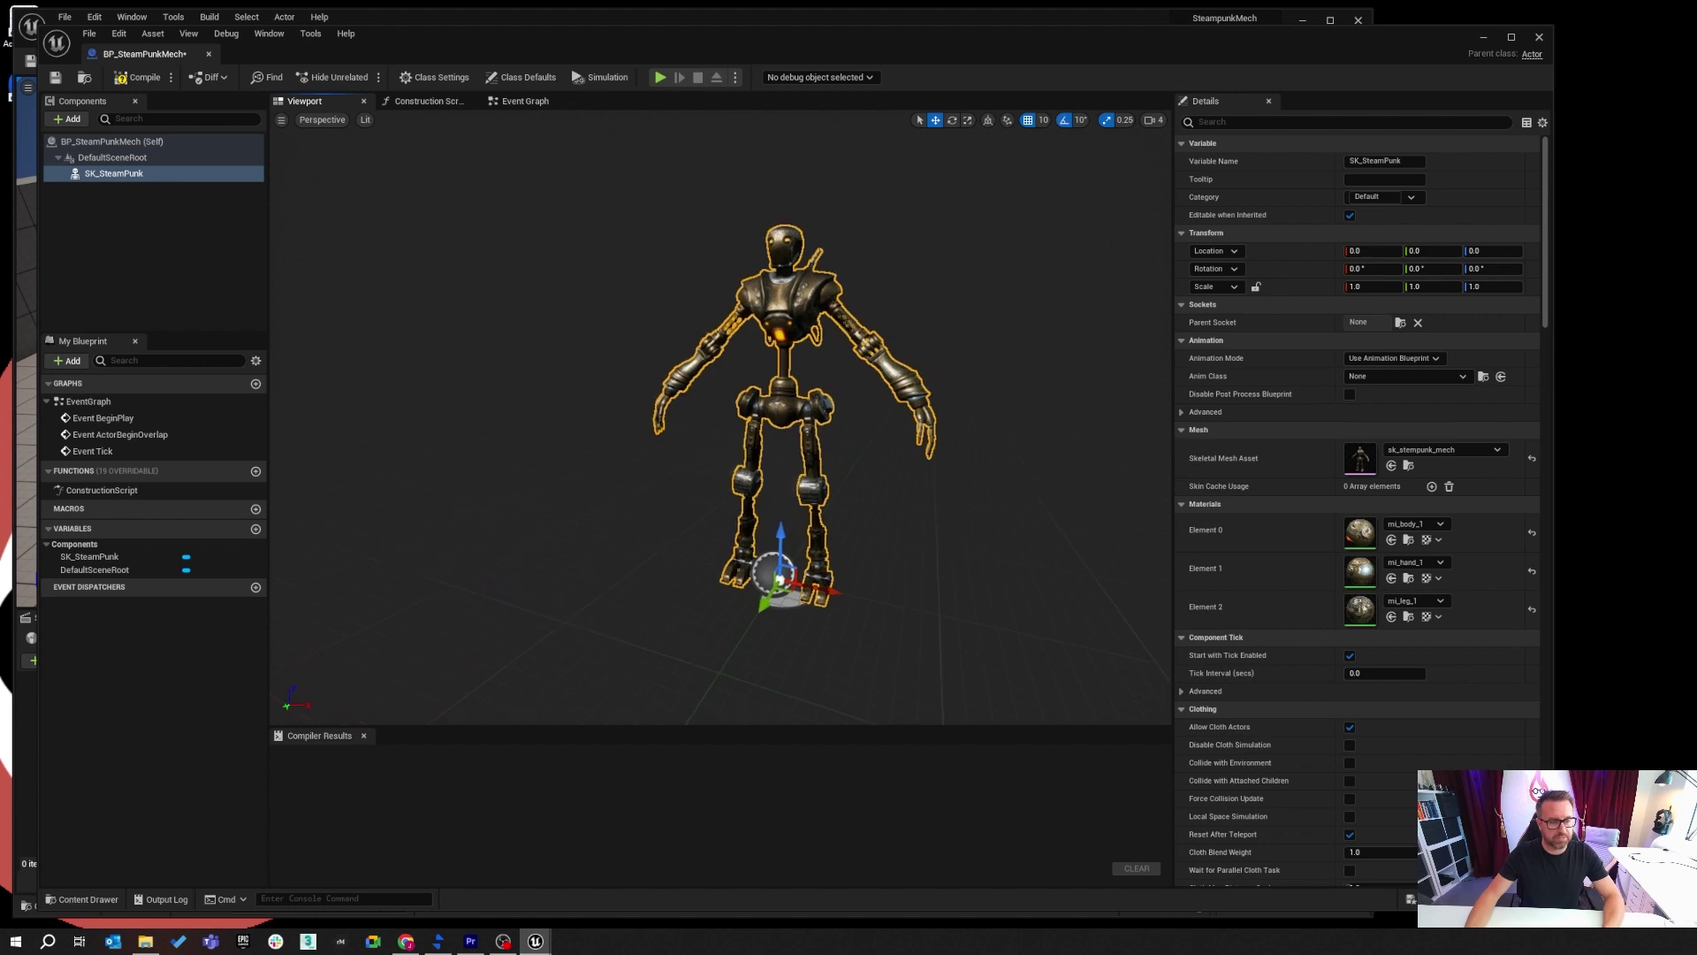
{"action": "left_click_drag", "start_coordinate": [386, 297], "coordinate": [386, 297]}
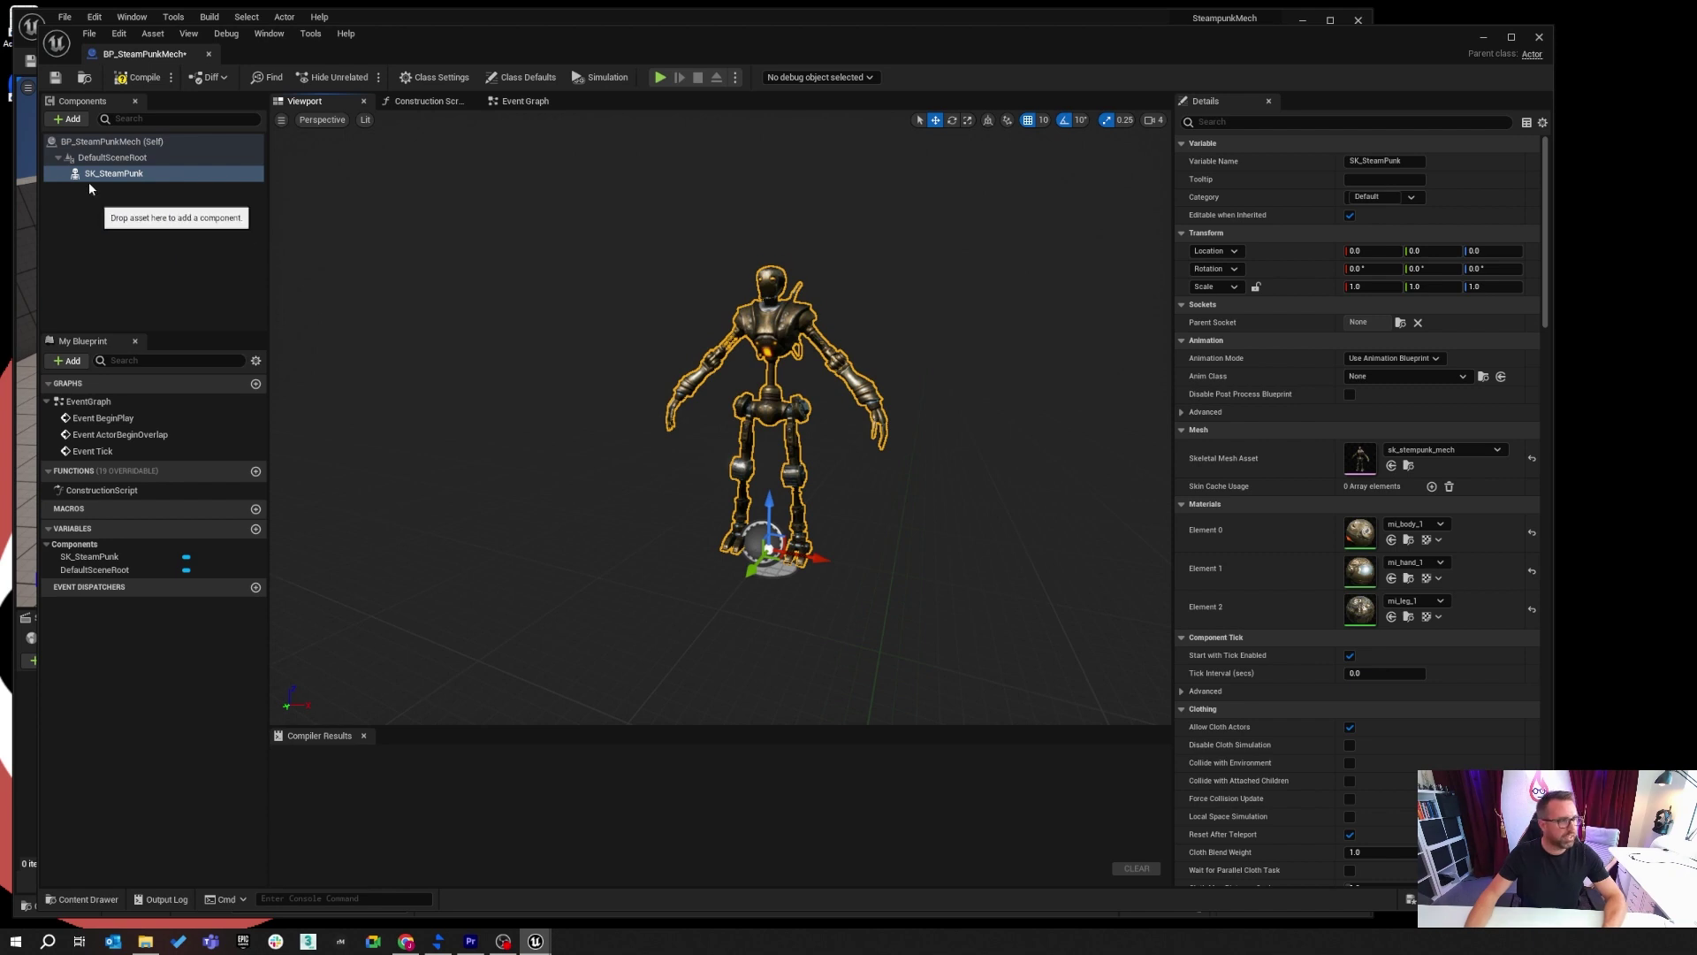
{"action": "left_click", "coordinate": [134, 78]}
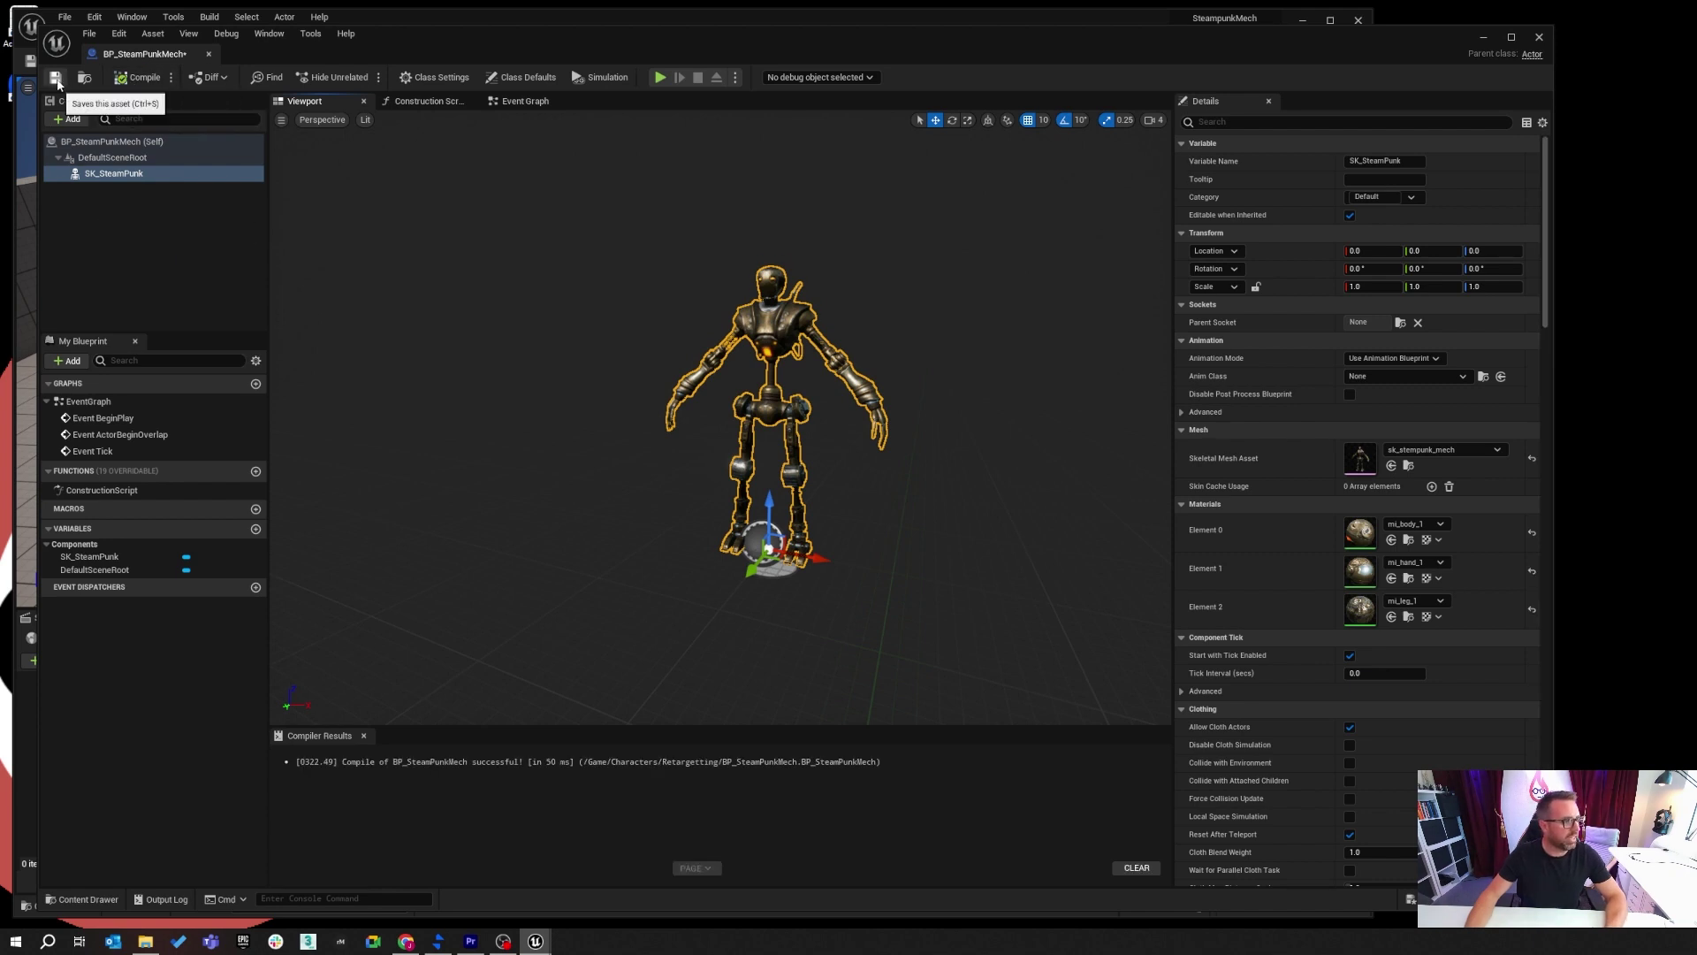
{"action": "left_click", "coordinate": [1541, 38]}
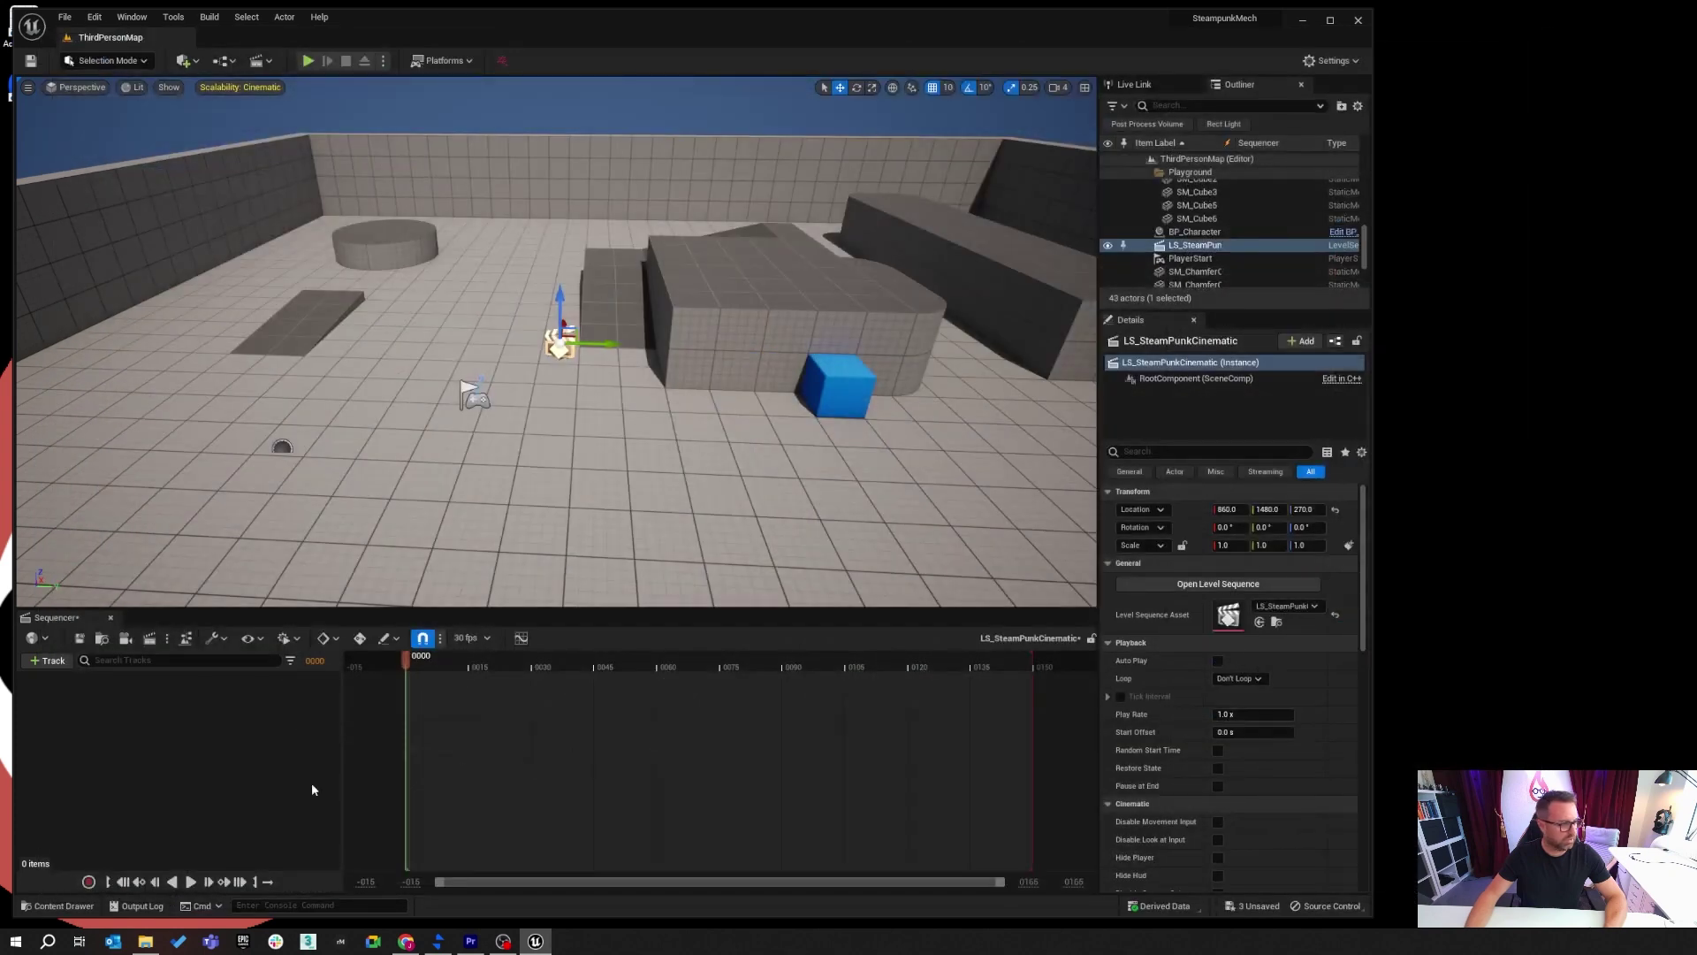
Place BP_SteamPunkMech on the floor beside the player start and add it as an actor to the level sequence.
{"action": "left_click", "coordinate": [65, 903]}
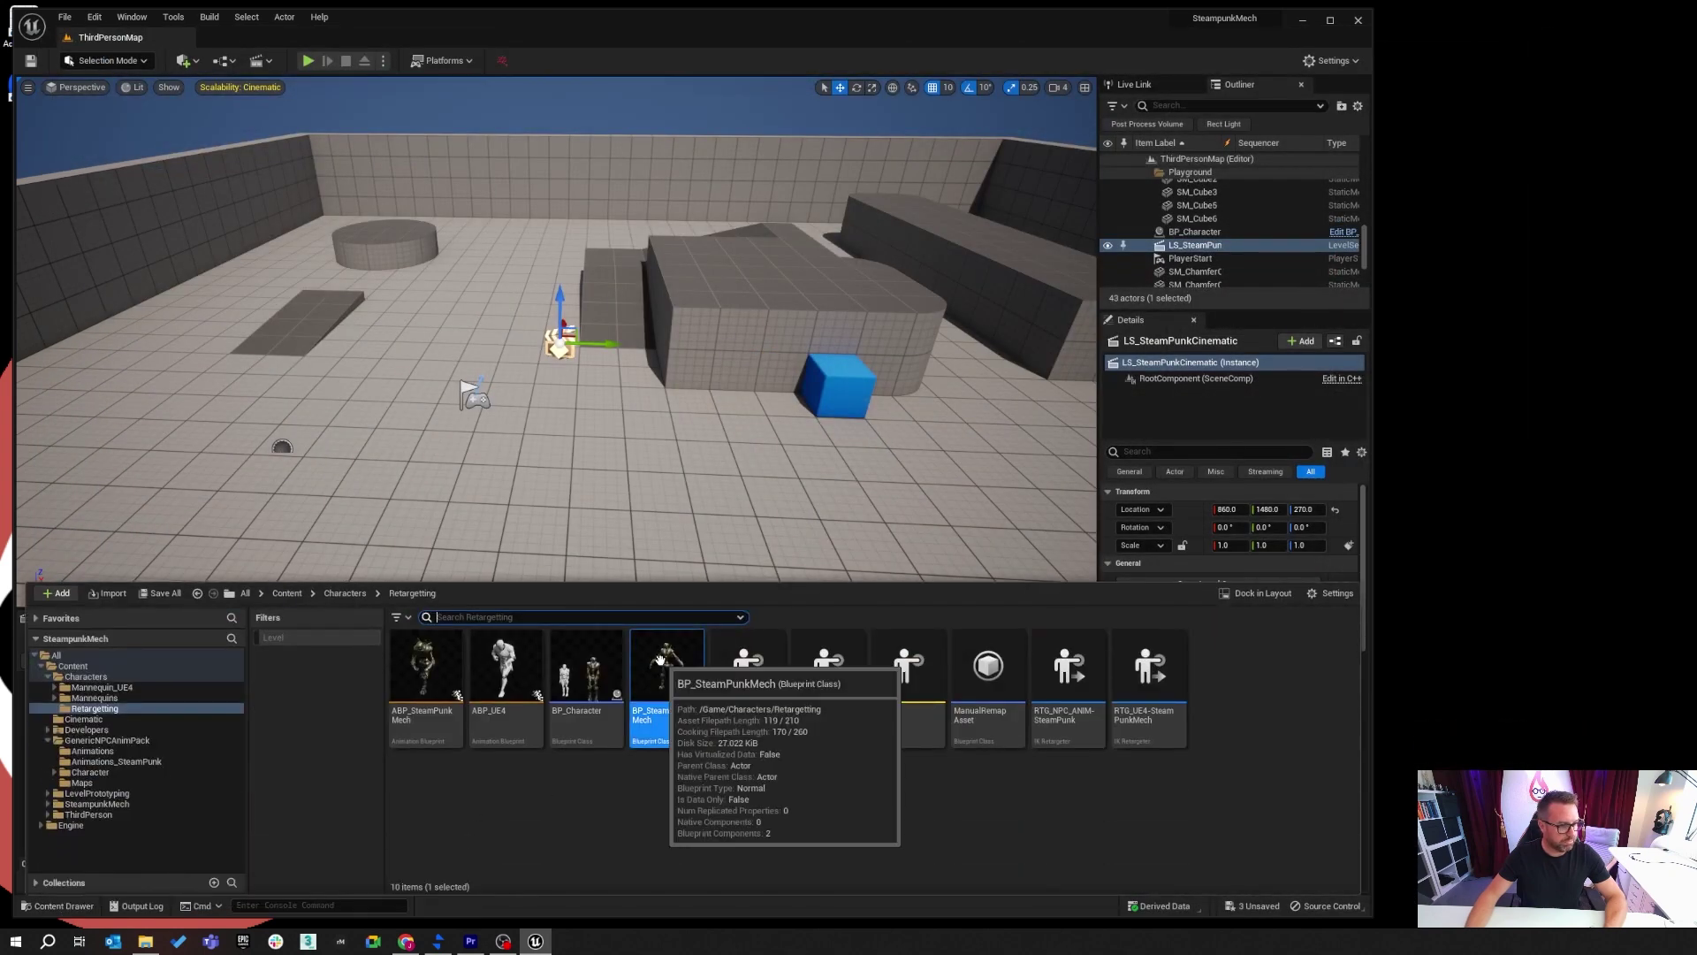
{"action": "left_click_drag", "start_coordinate": [587, 459], "coordinate": [515, 431]}
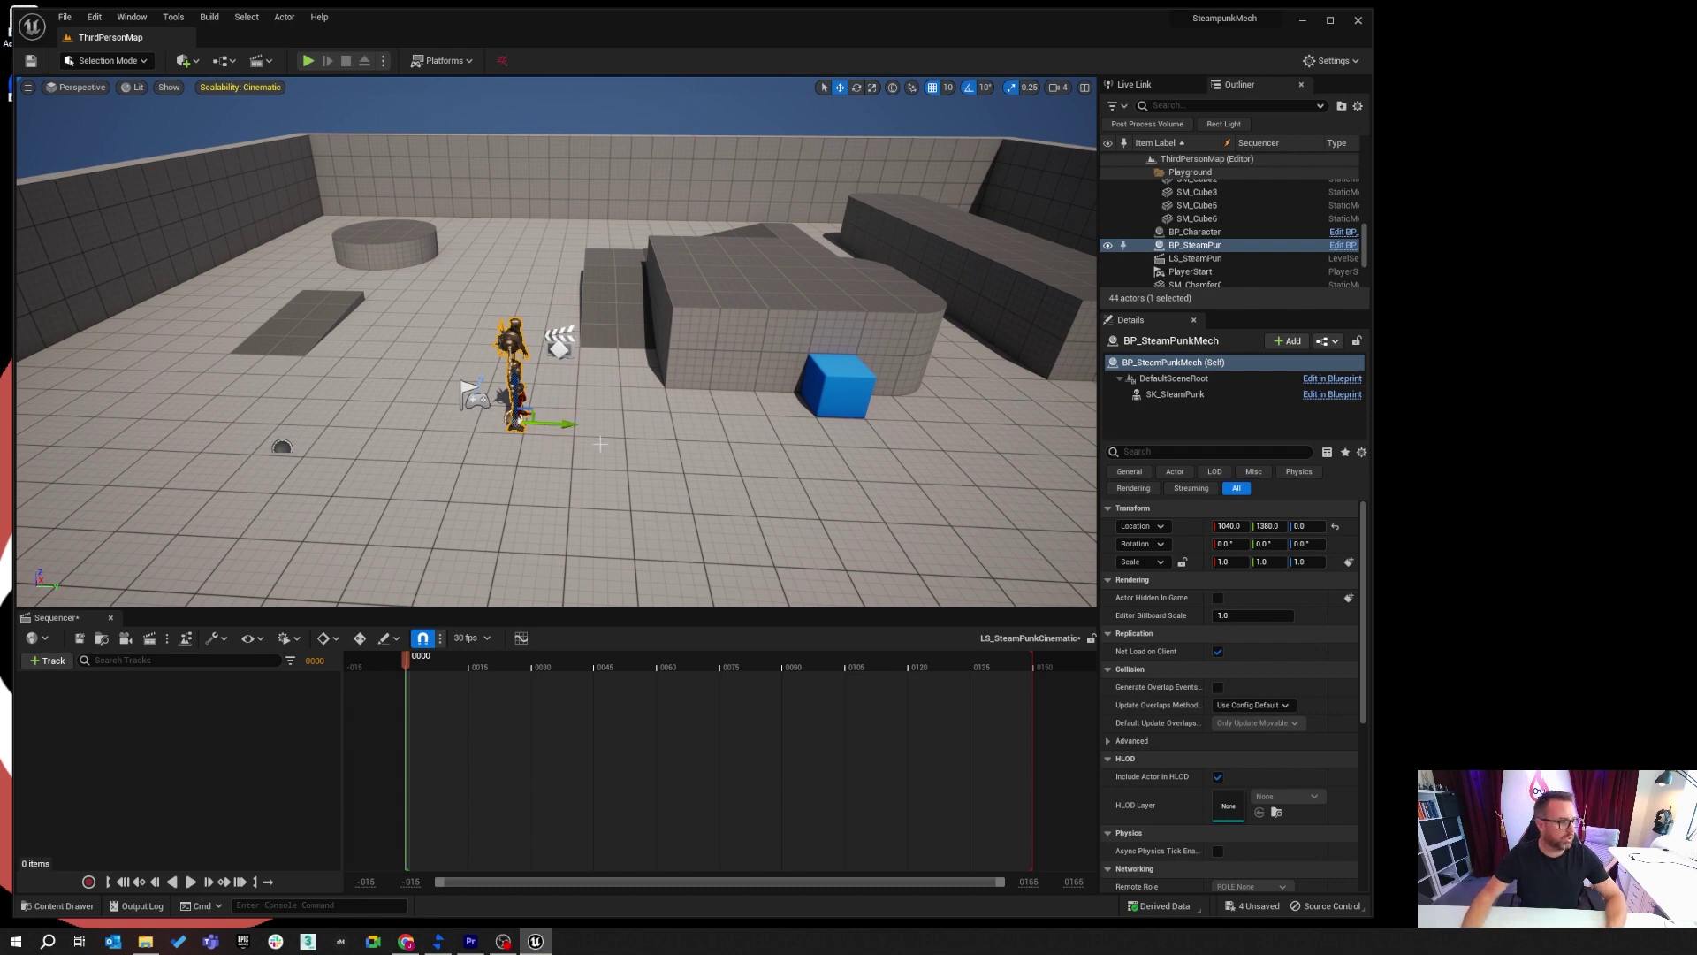
{"action": "left_click", "coordinate": [45, 662]}
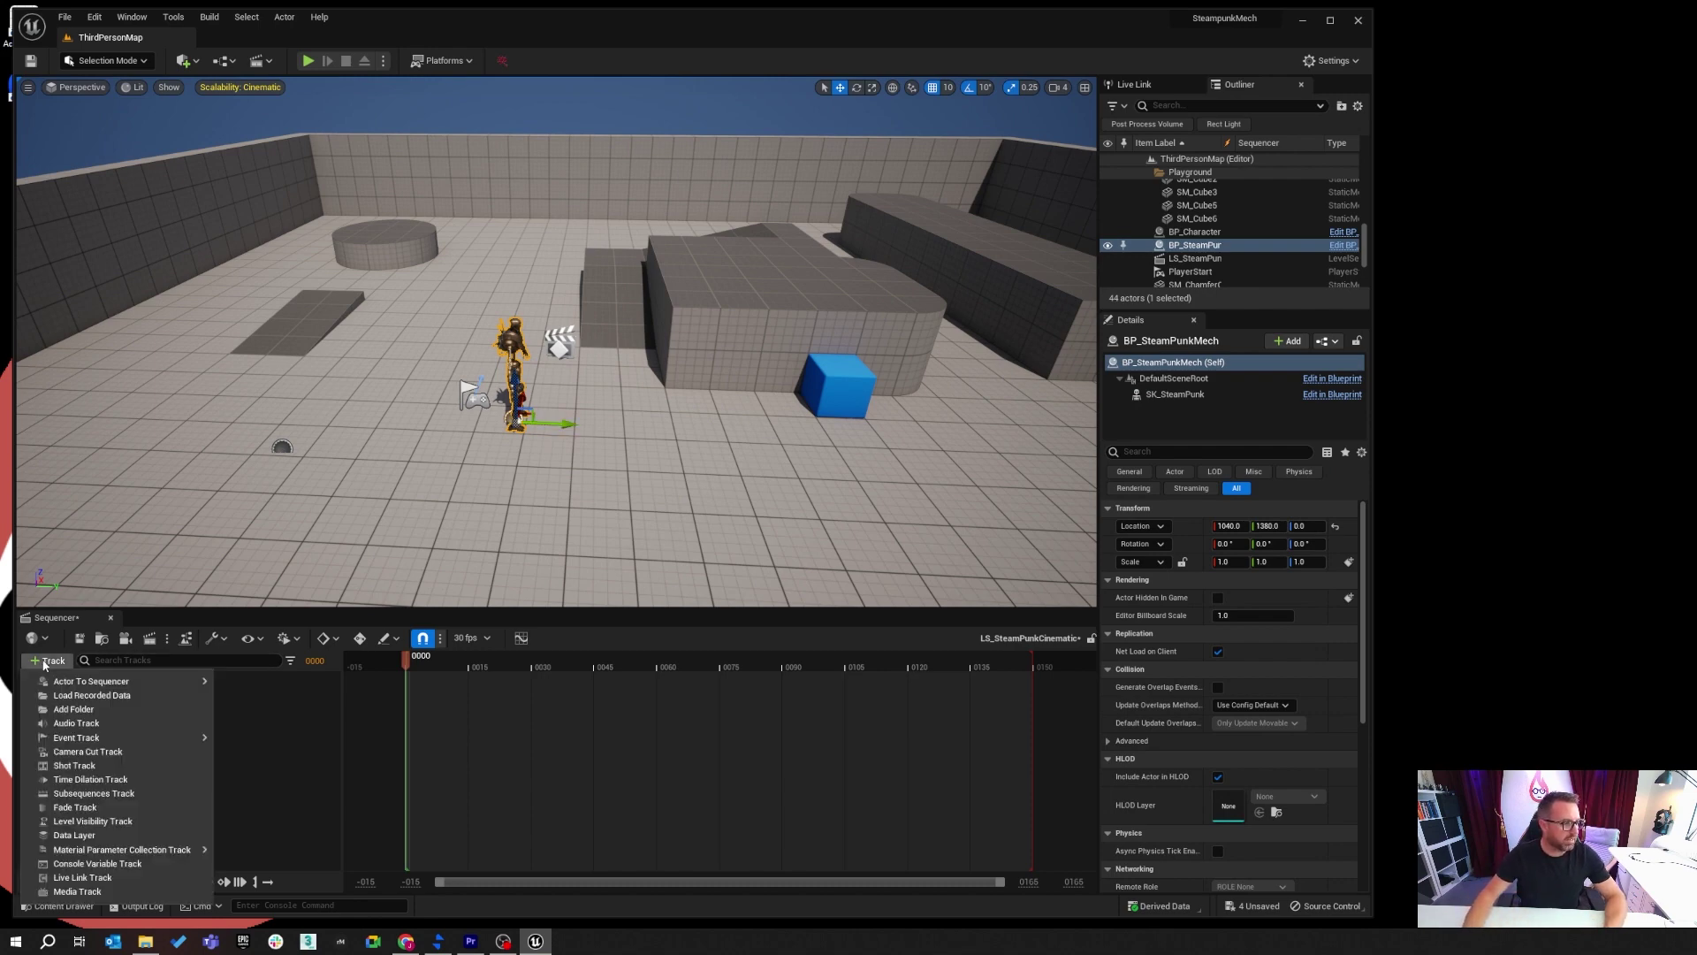
{"action": "mouse_move", "coordinate": [78, 684]}
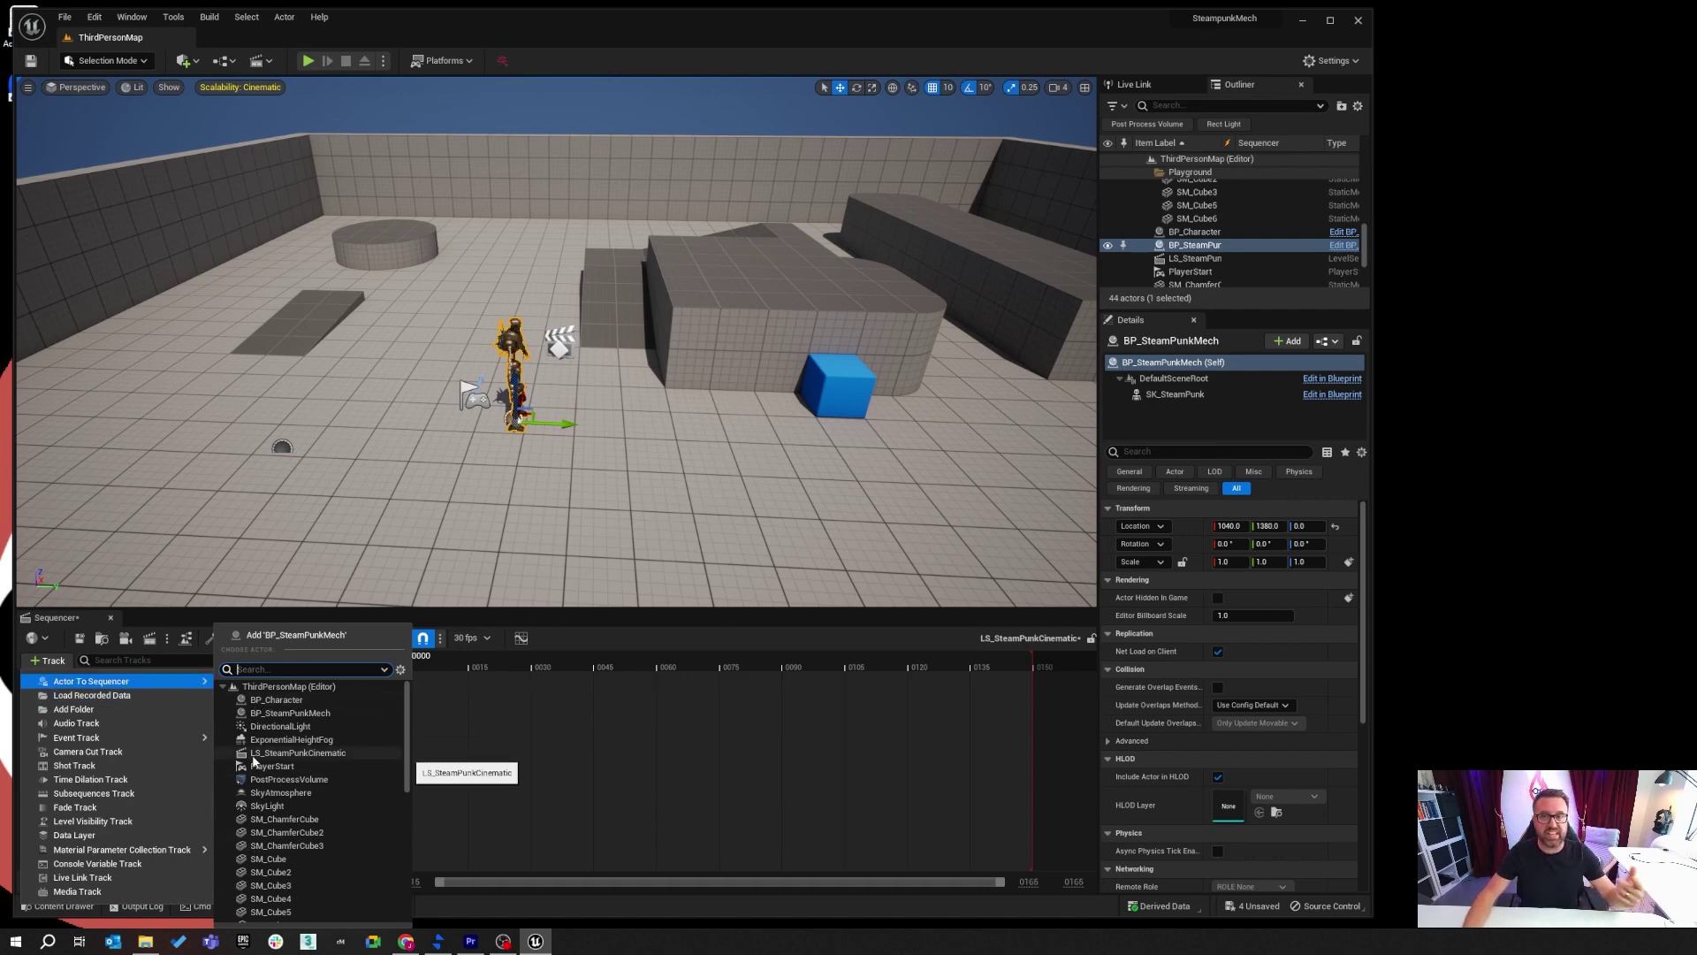
{"action": "left_click", "coordinate": [341, 636]}
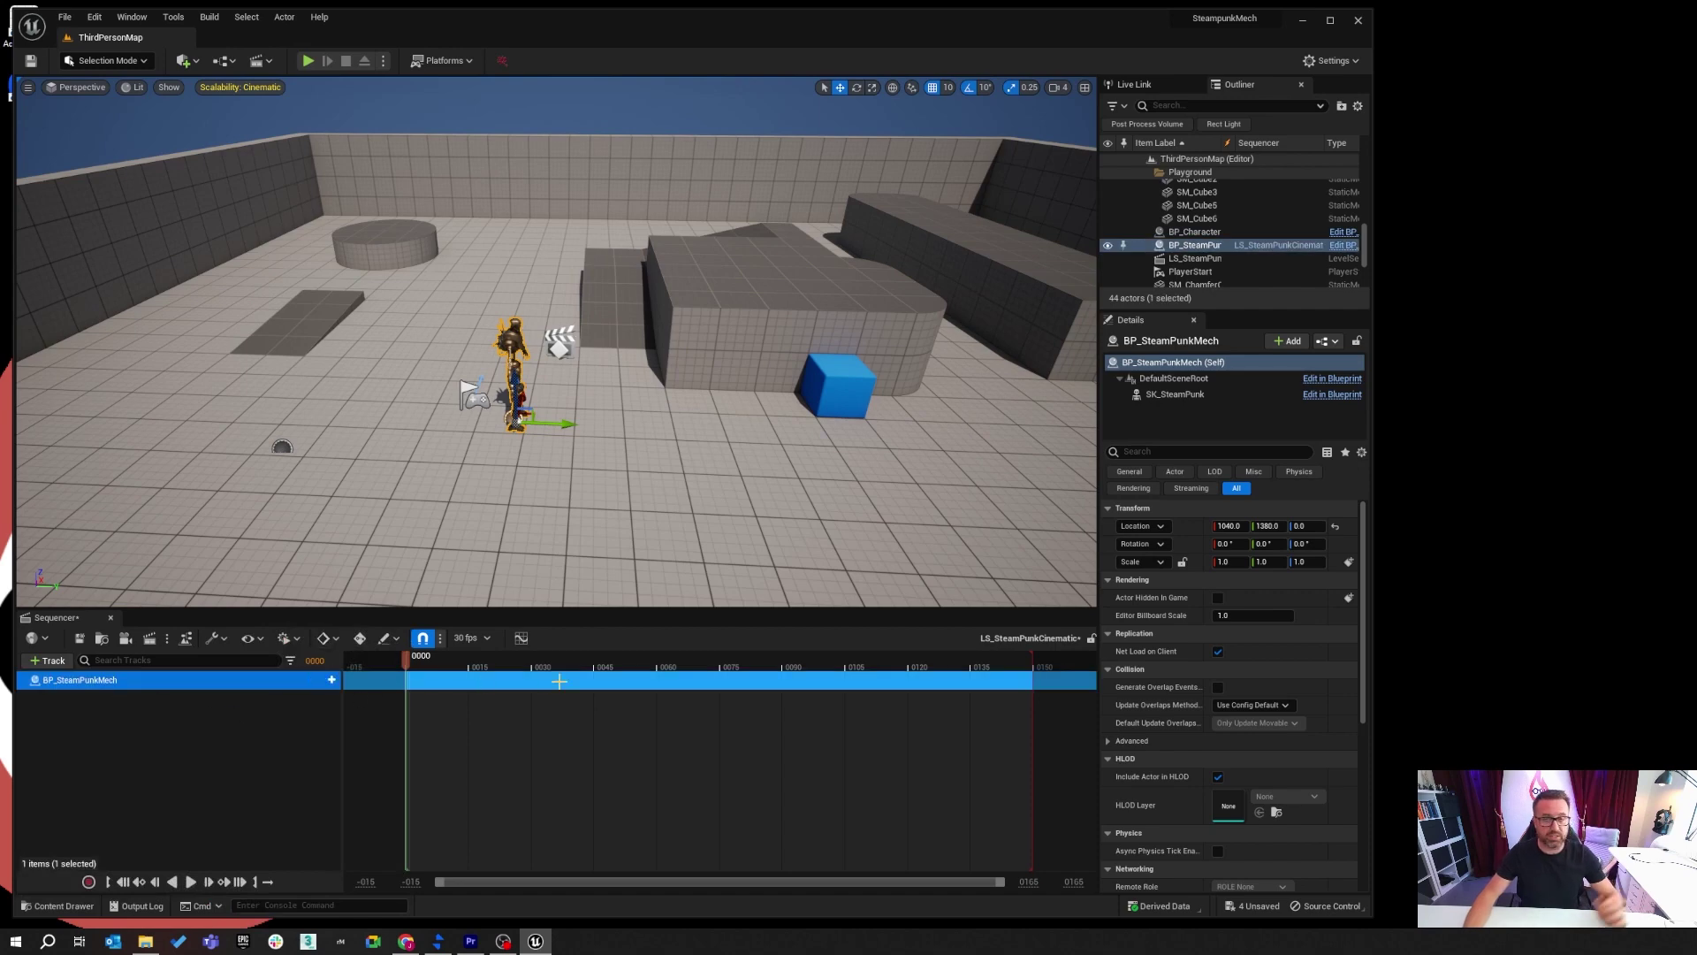
Add the Anim_Showing_Goods_1_SteamPunk animation to the BP_SteamPunkMech track and scrub the first few frames to check it.
{"action": "left_click", "coordinate": [324, 680]}
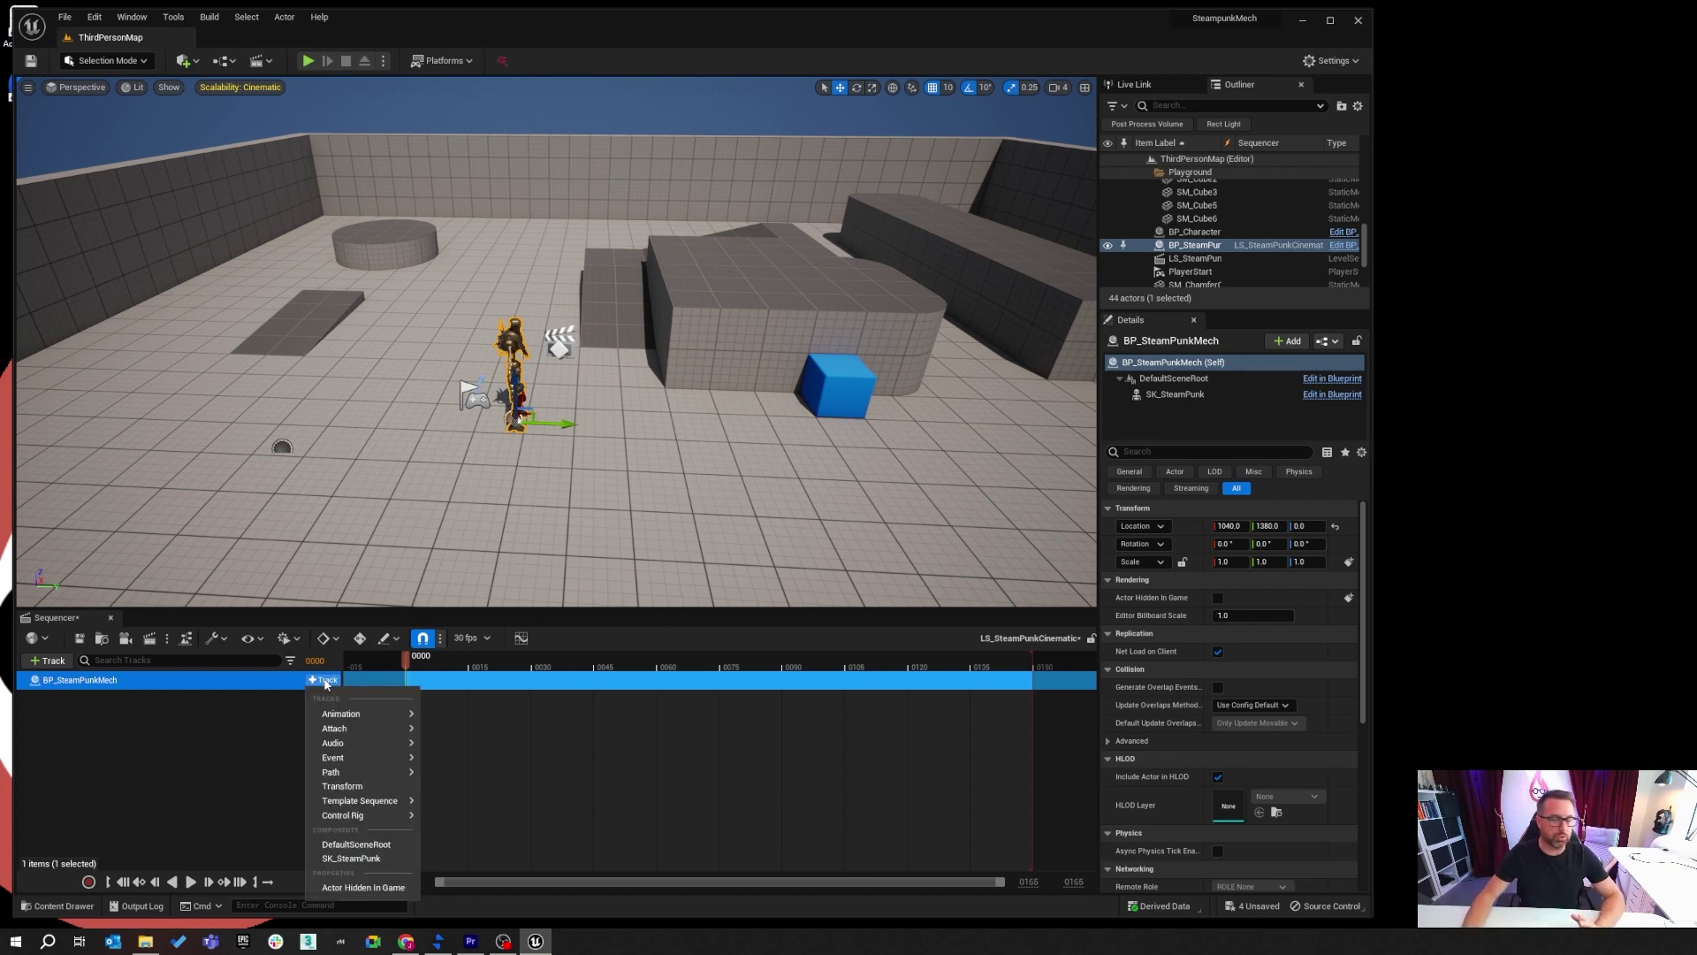
{"action": "mouse_move", "coordinate": [345, 713]}
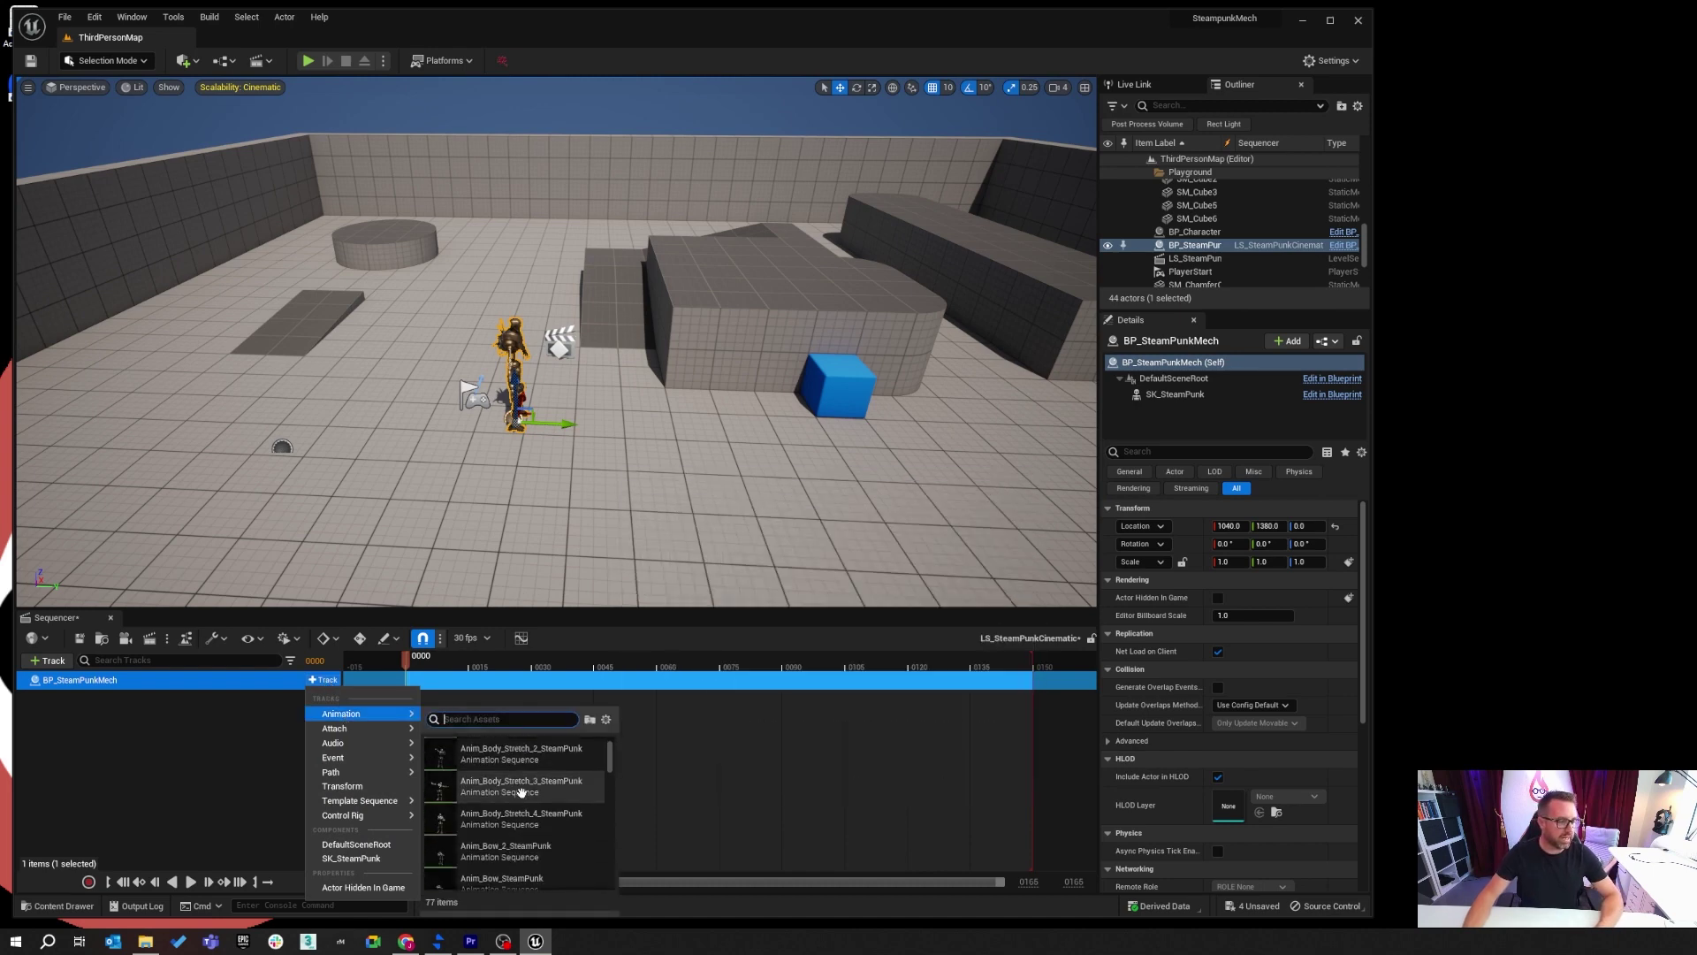
{"action": "scroll", "coordinate": [518, 793], "scroll_direction": "down", "scroll_amount": 3}
{"action": "scroll", "coordinate": [518, 793], "scroll_direction": "down", "scroll_amount": 10}
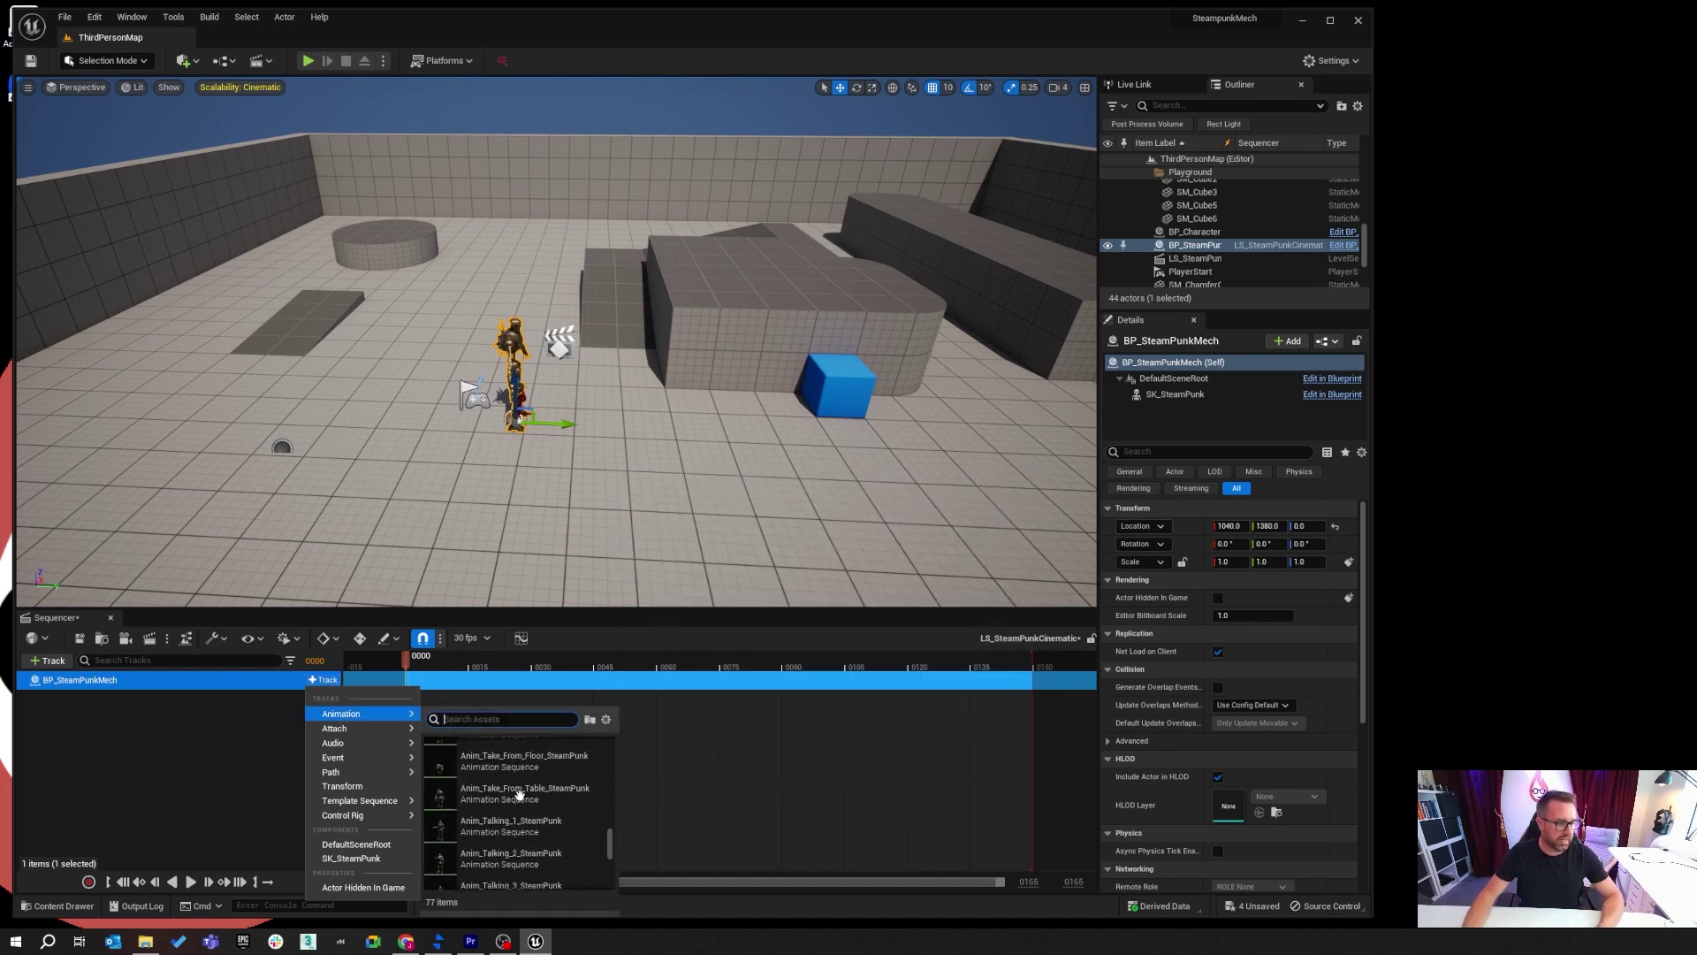
{"action": "scroll", "coordinate": [519, 792], "scroll_direction": "up", "scroll_amount": 2}
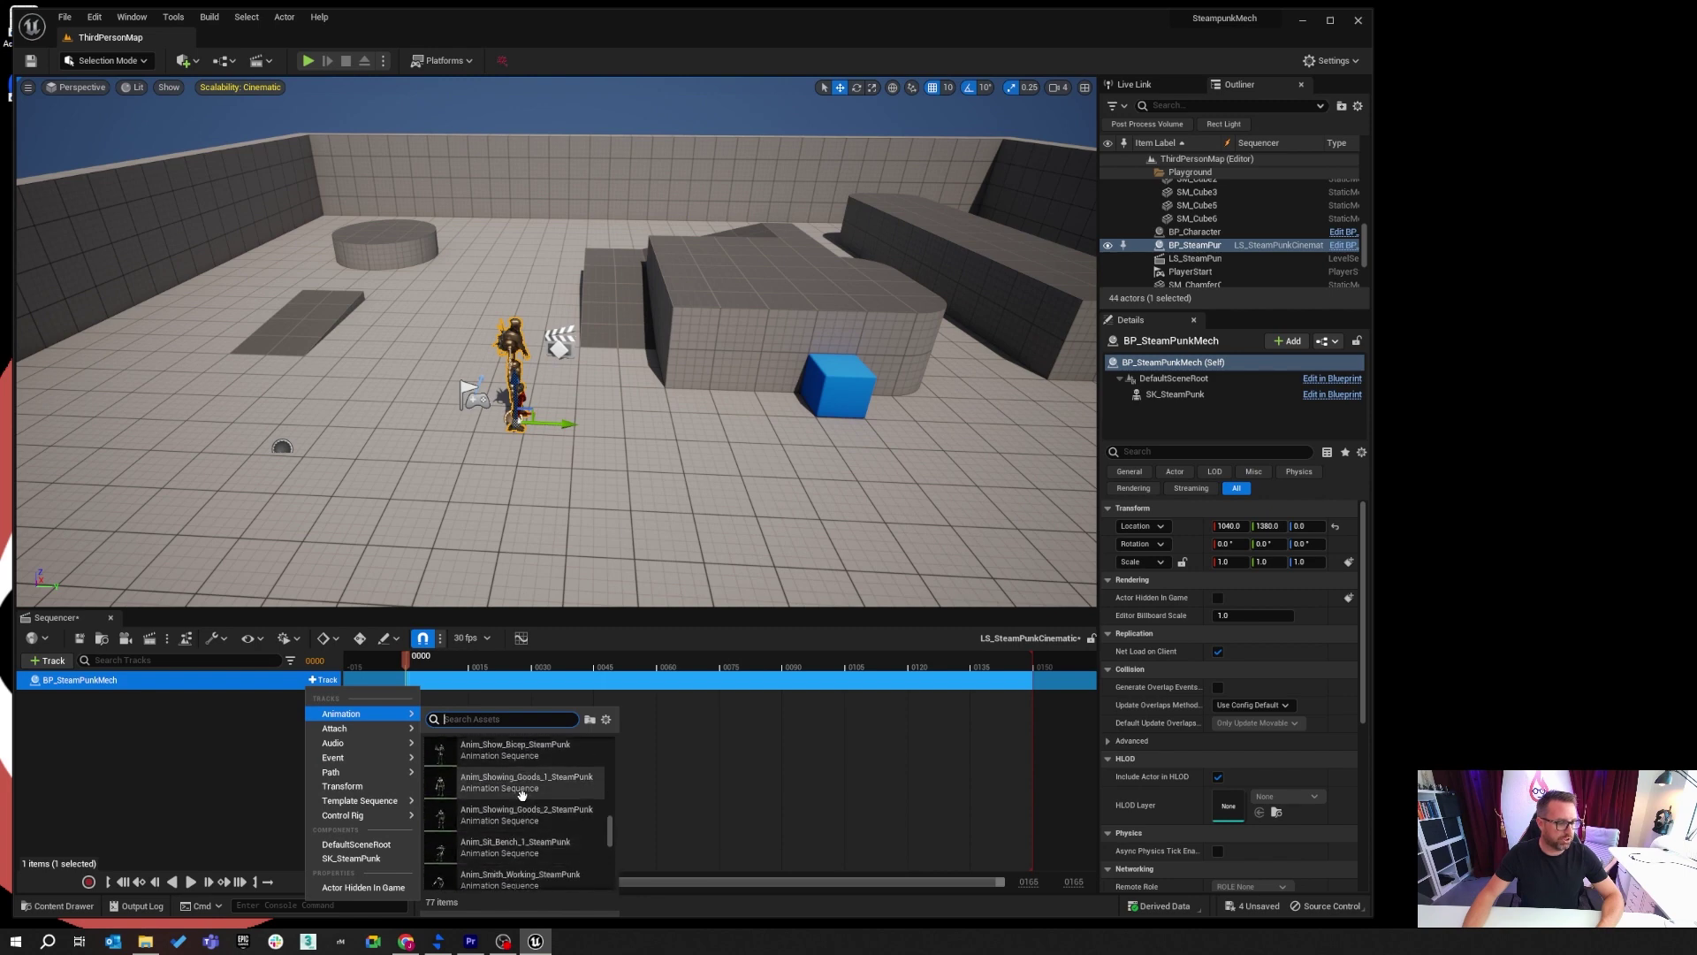
{"action": "left_click", "coordinate": [517, 782]}
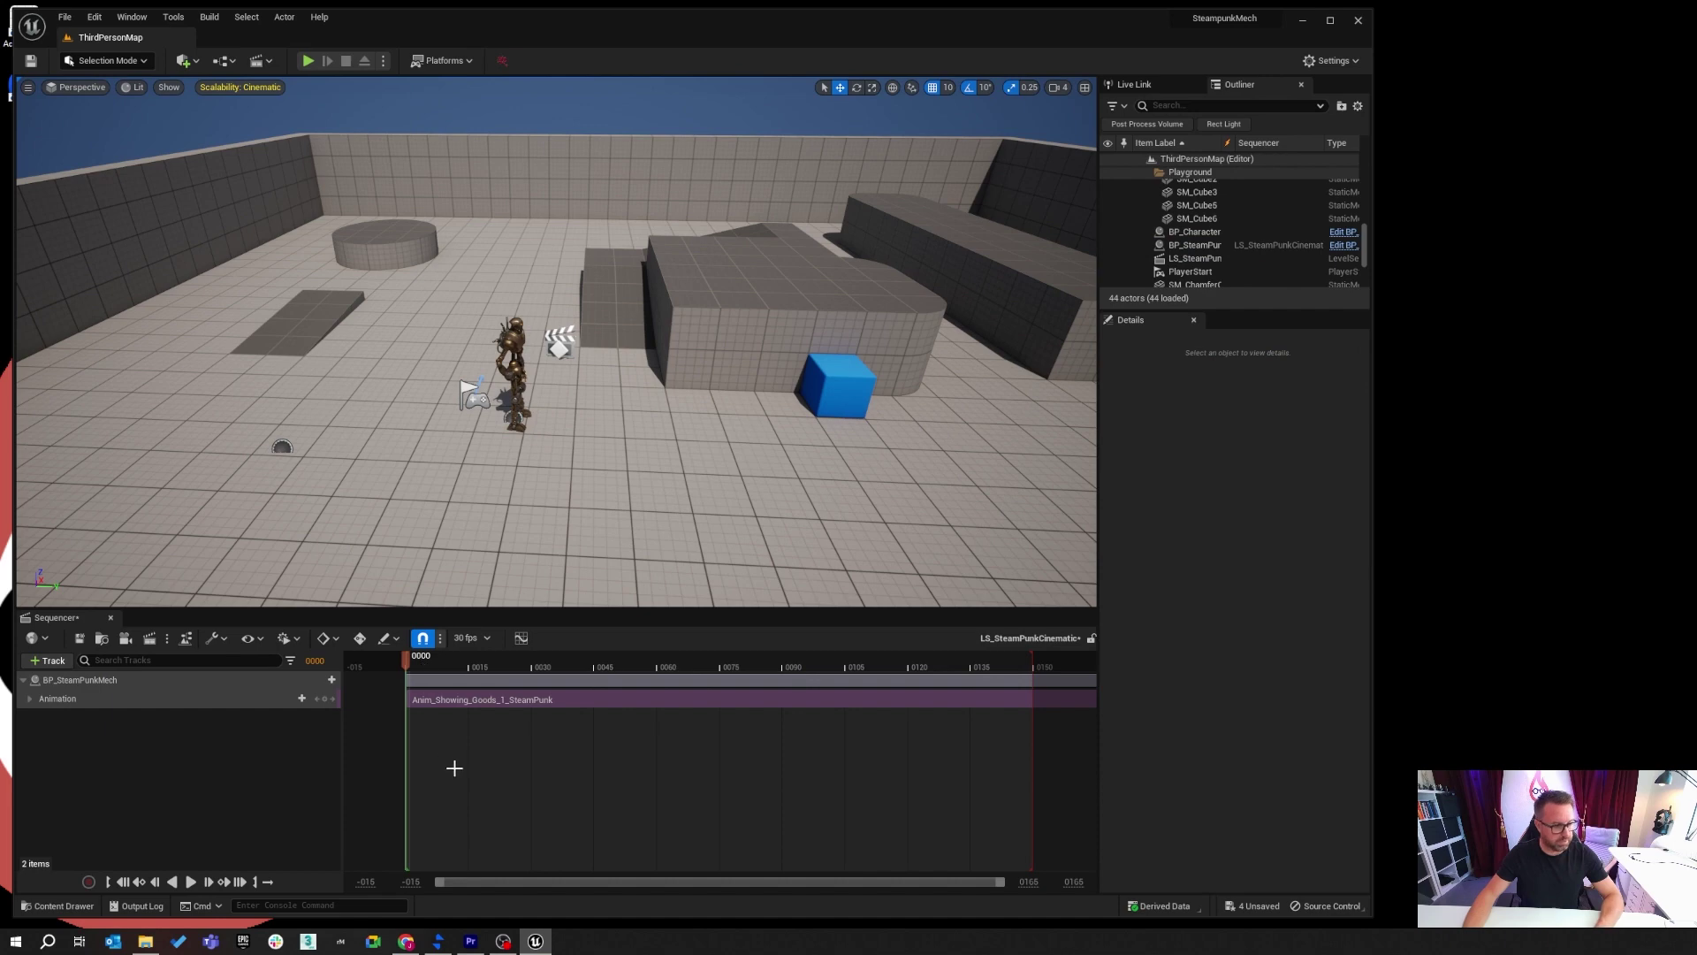
{"action": "left_click", "coordinate": [424, 666]}
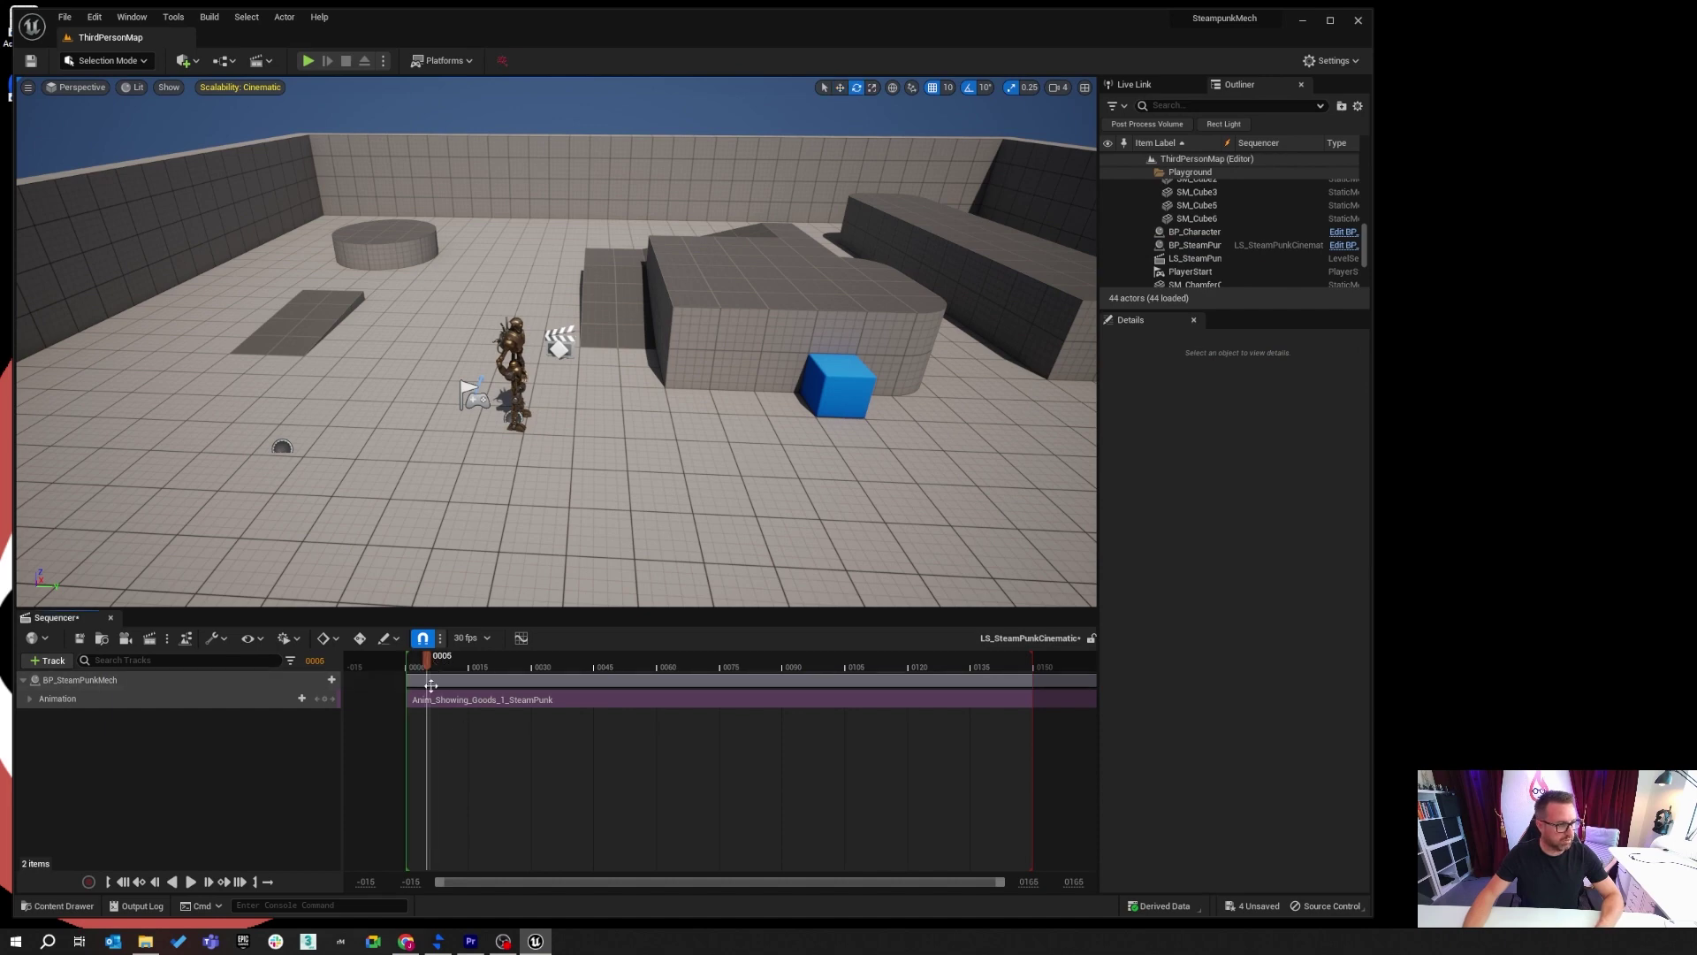
Play back the sequence, add Anim__Smith_Working_SteamPunk to BP_SteamPunkMech, and shift it to about frame 102 so it overlaps the first clip.
{"action": "key", "text": "space"}
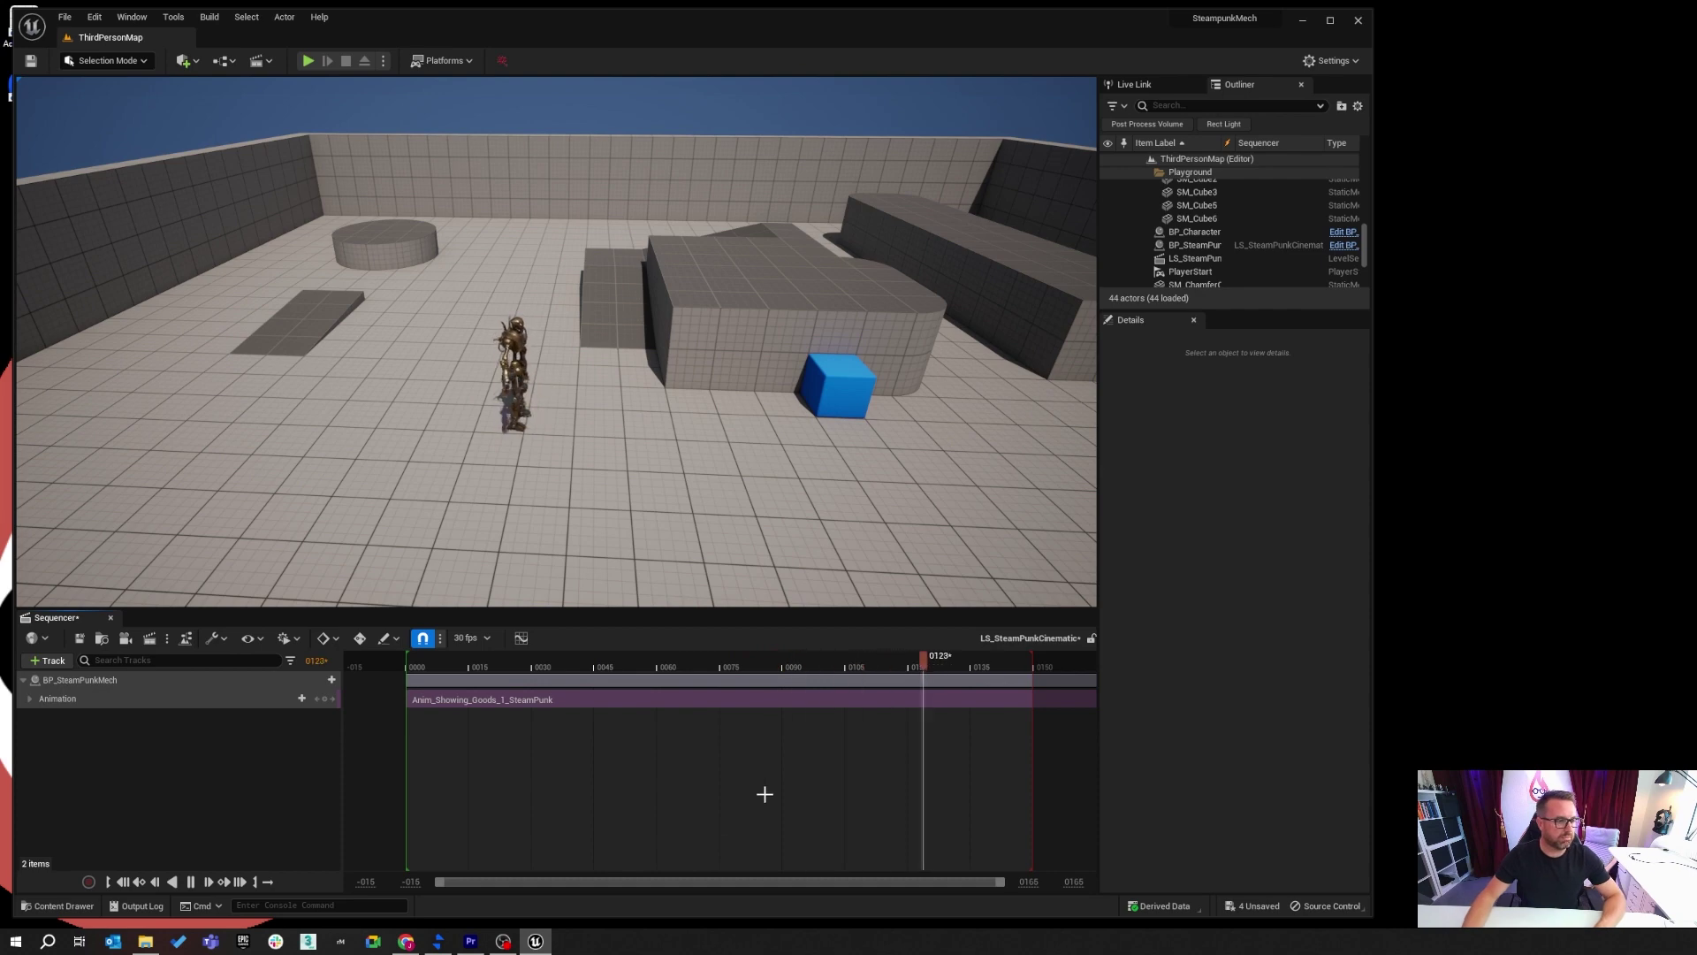
{"action": "key", "text": "space"}
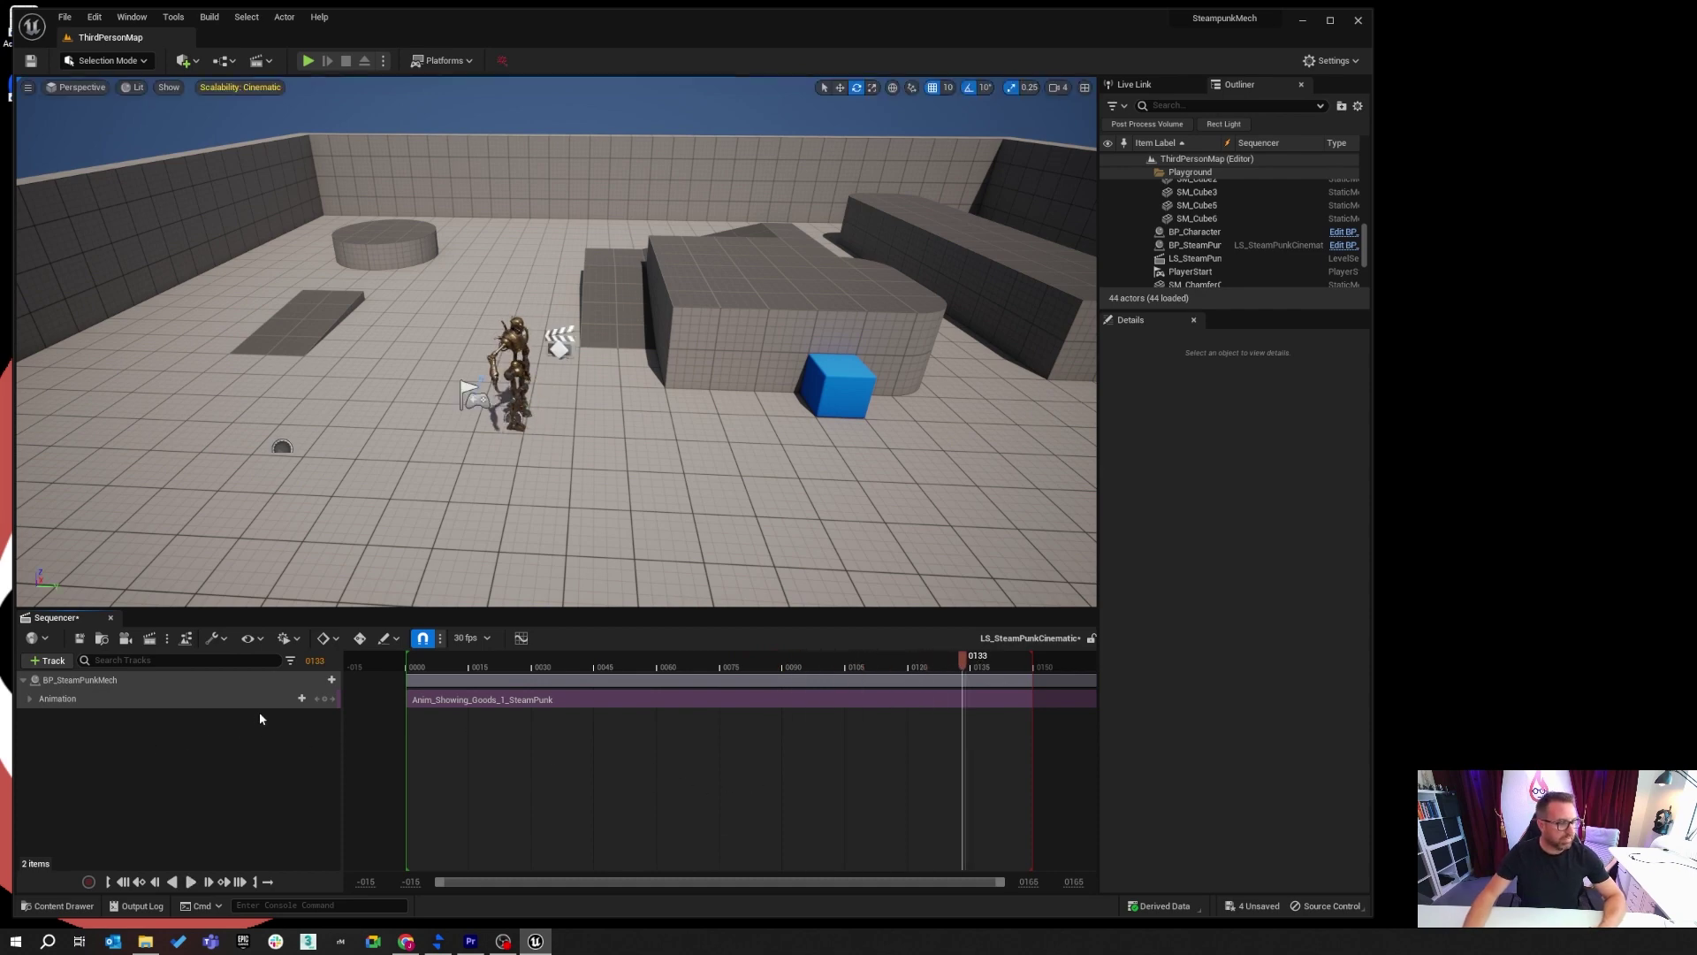
{"action": "left_click", "coordinate": [323, 680]}
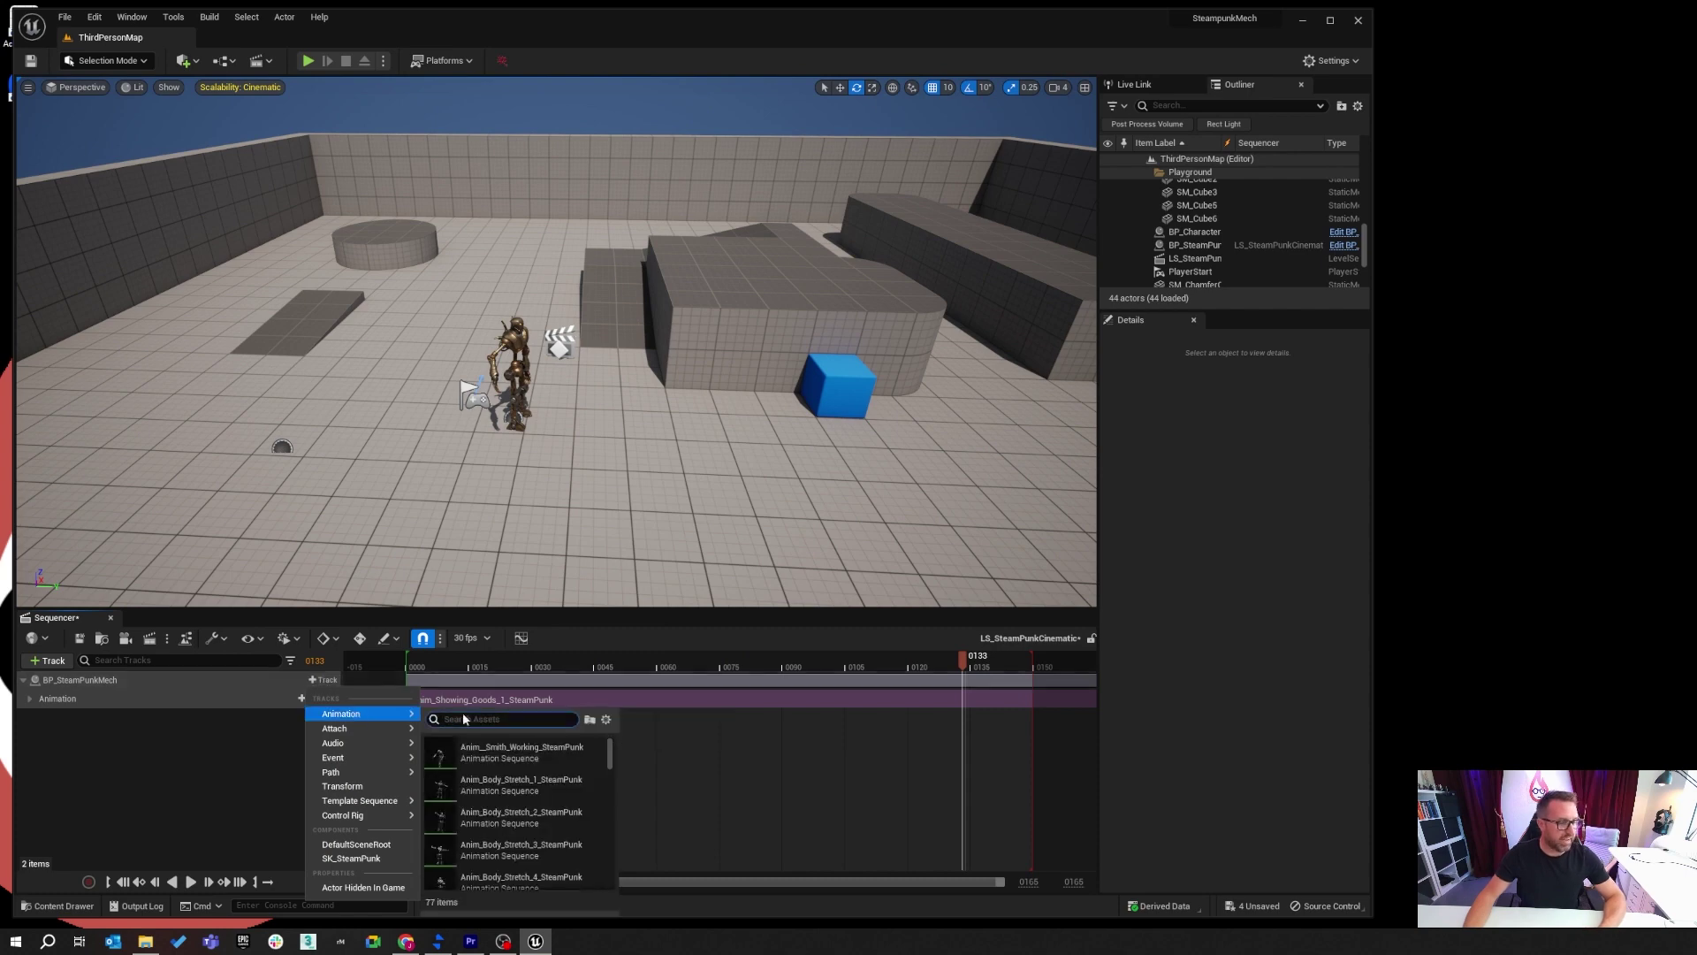
{"action": "left_click", "coordinate": [545, 750]}
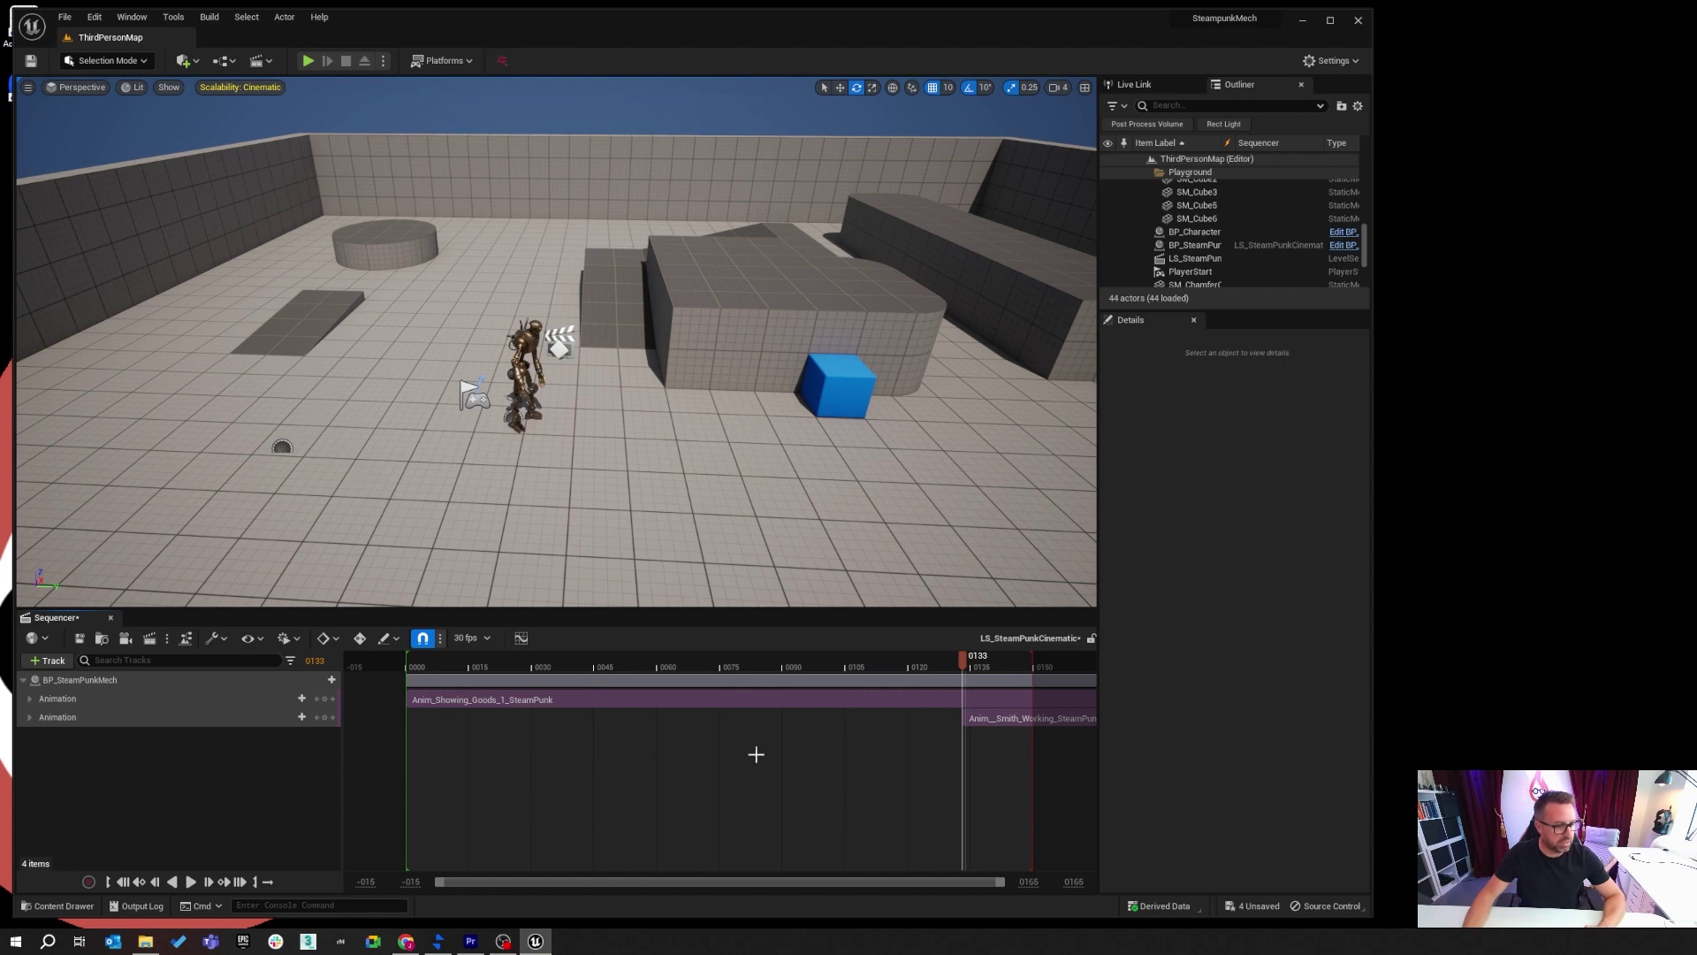
{"action": "left_click_drag", "start_coordinate": [1025, 714], "coordinate": [887, 712]}
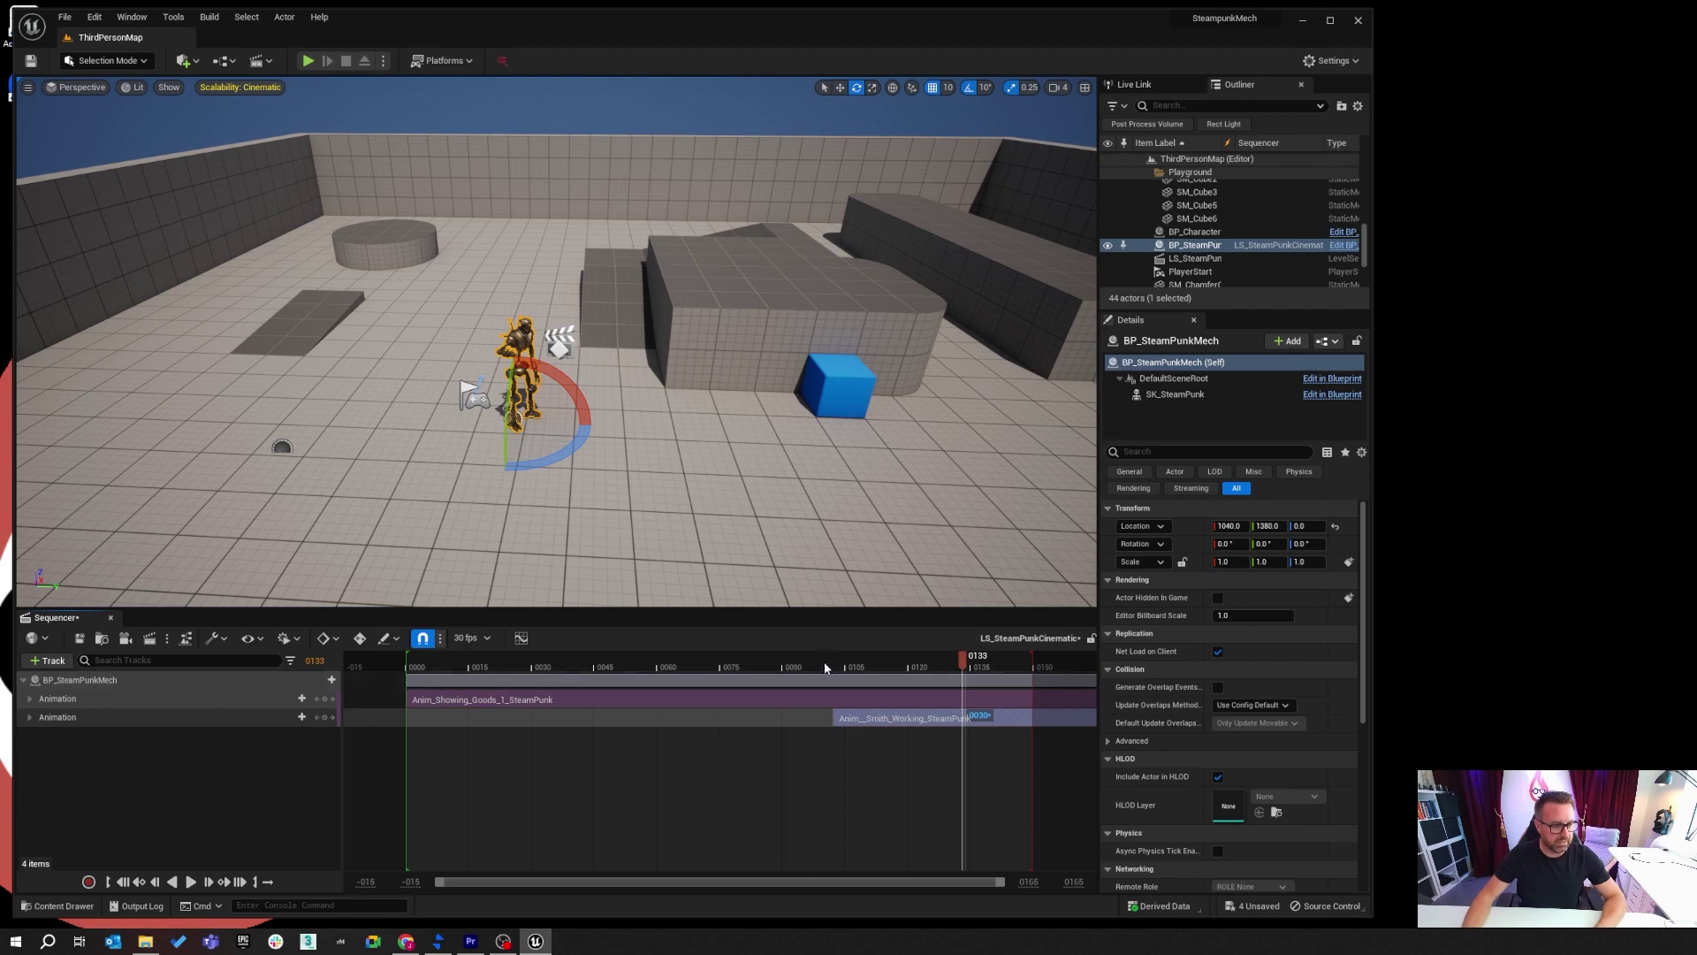
{"action": "left_click_drag", "start_coordinate": [824, 668], "coordinate": [998, 686]}
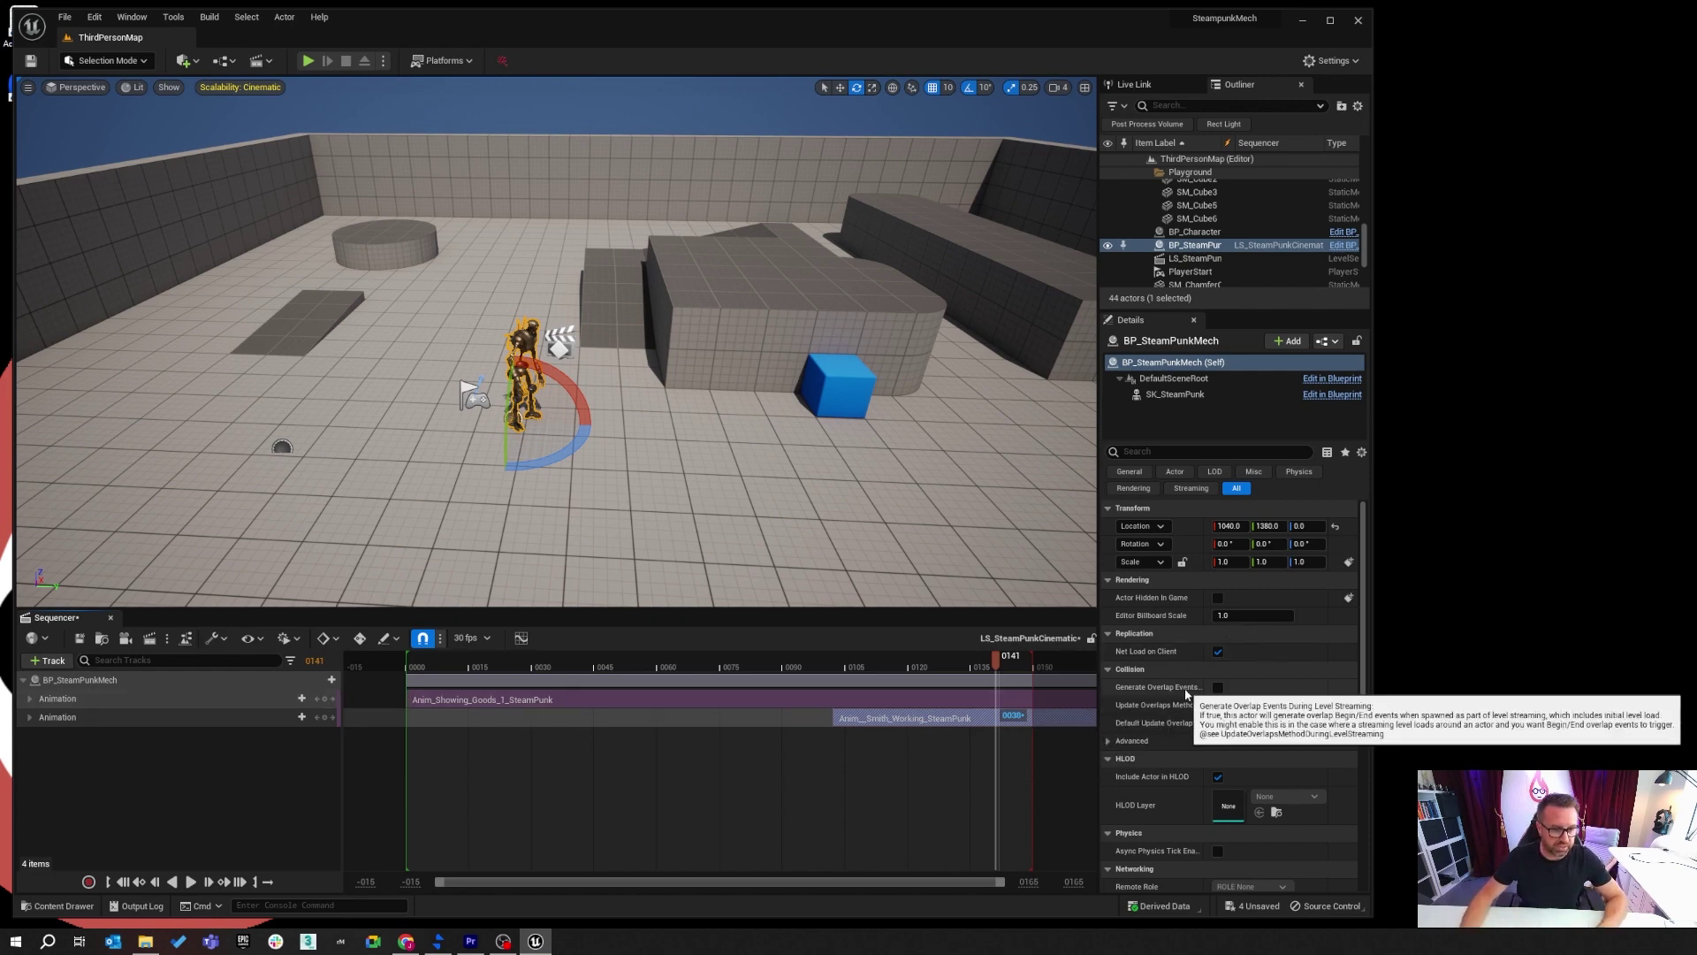
Enable Auto Play and set Loop to Loop Indefinitely on the LS_SteamPunkCinematic actor, and play-test the level.
{"action": "left_click", "coordinate": [1200, 259]}
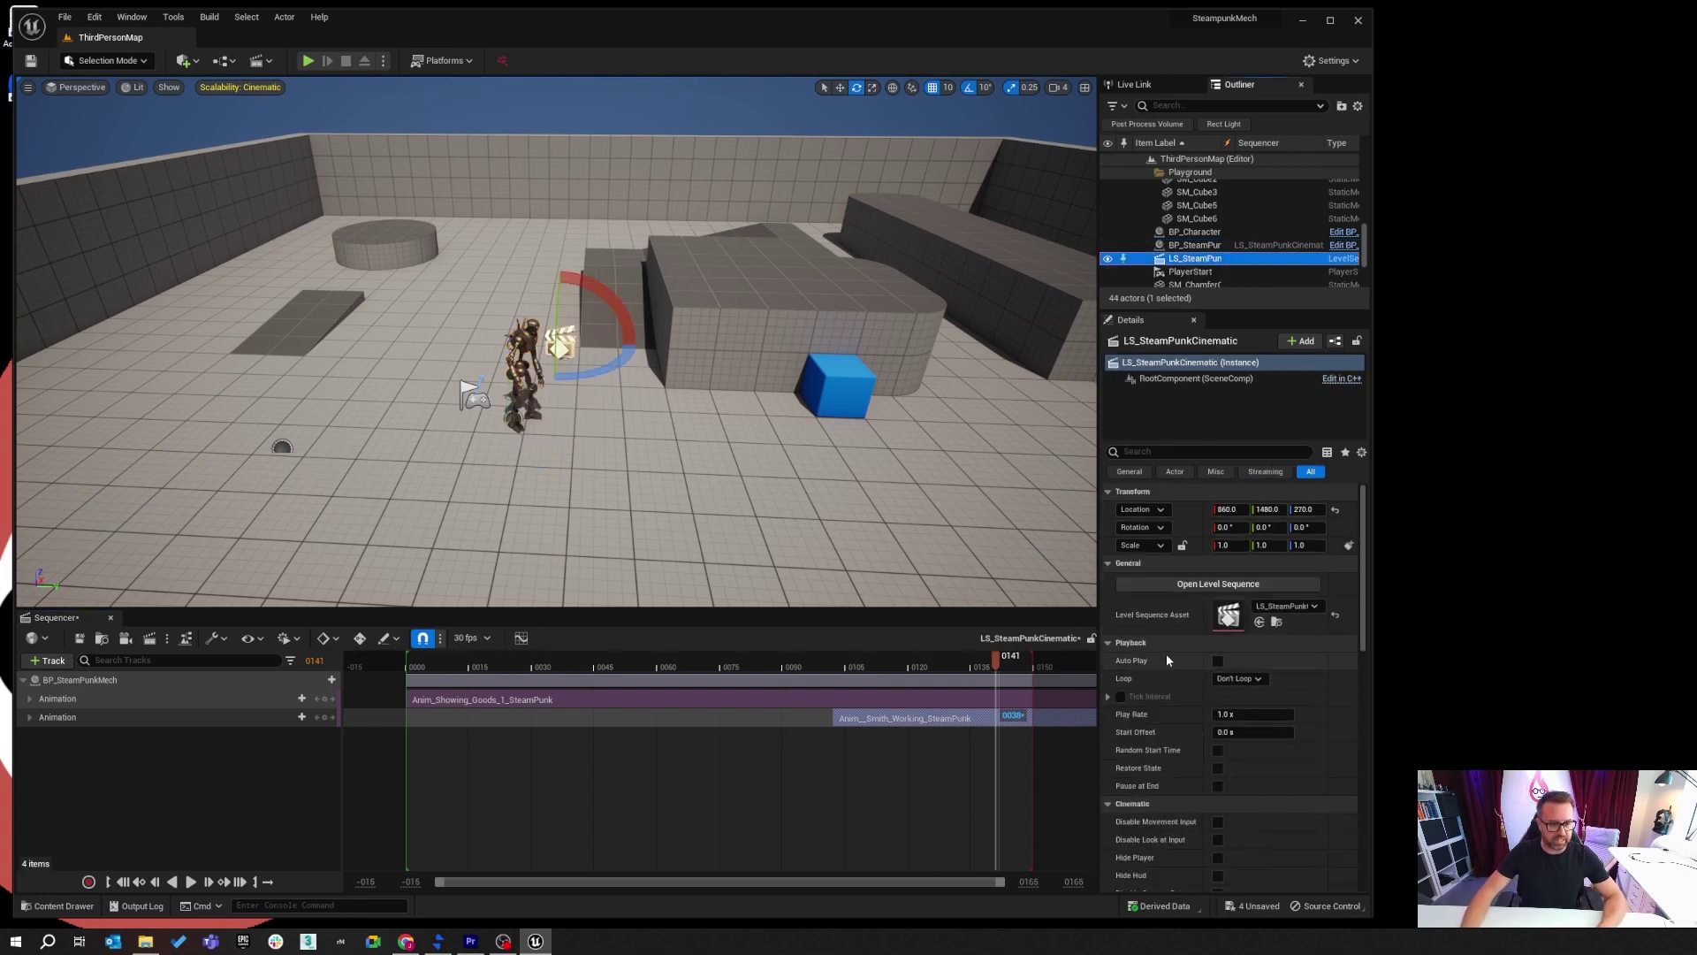
{"action": "left_click", "coordinate": [1220, 661]}
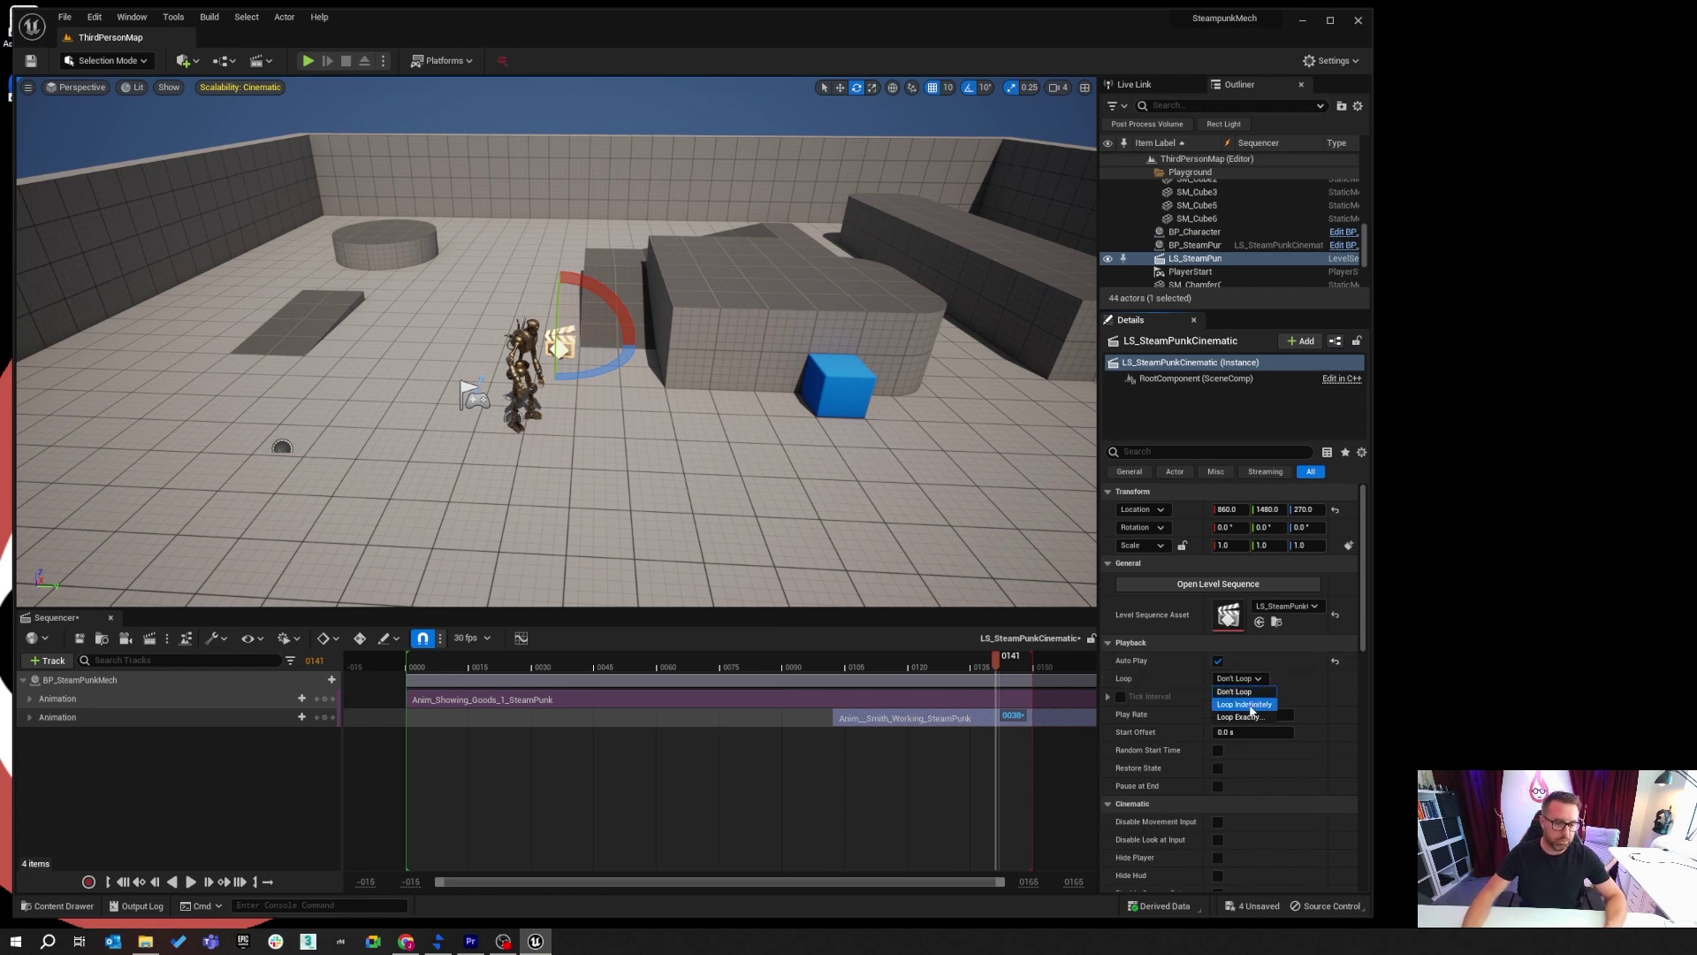
{"action": "left_click", "coordinate": [1246, 705]}
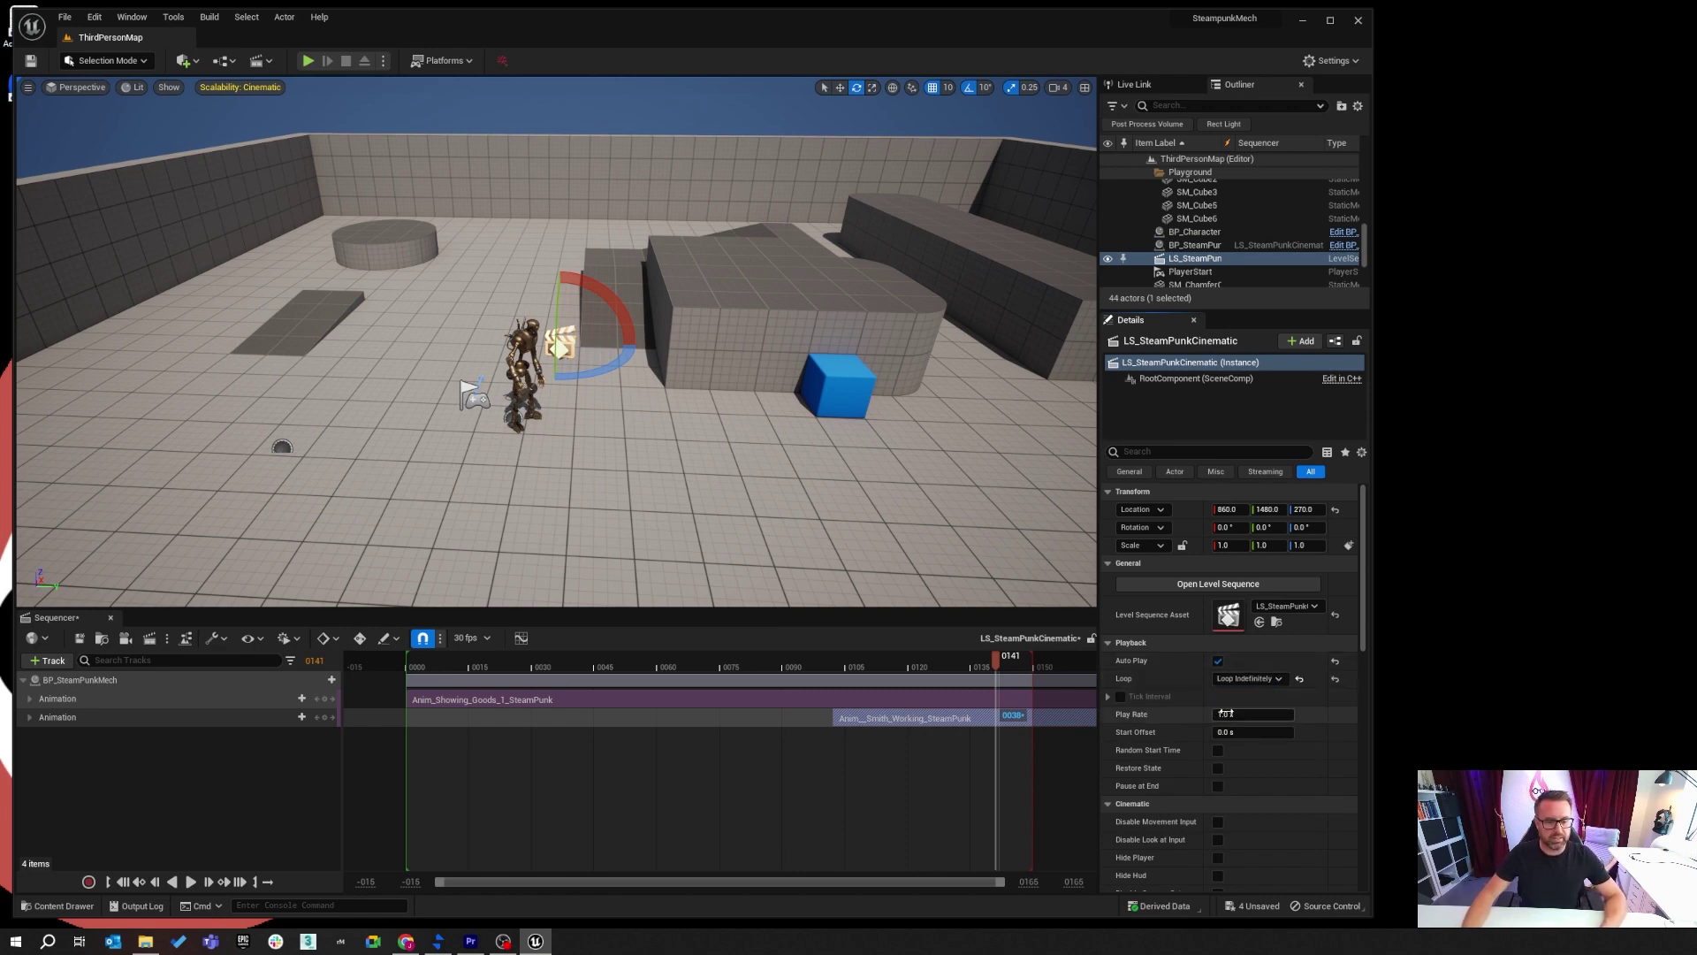
{"action": "left_click", "coordinate": [308, 61]}
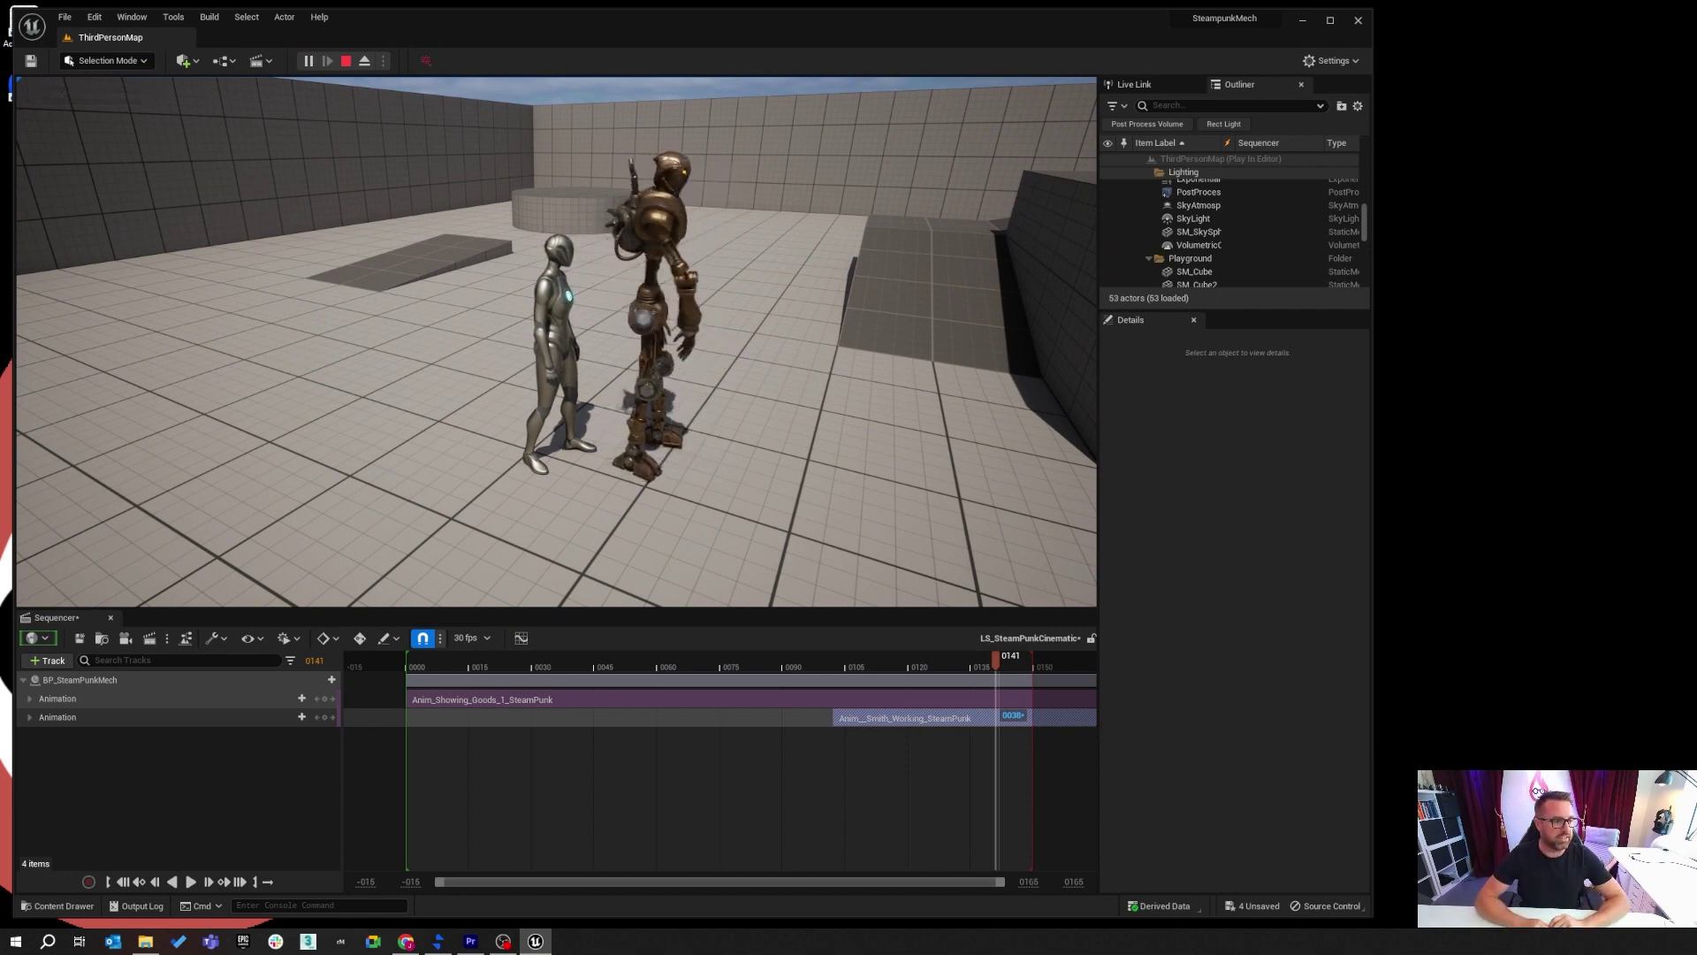
{"action": "key", "text": "Escape"}
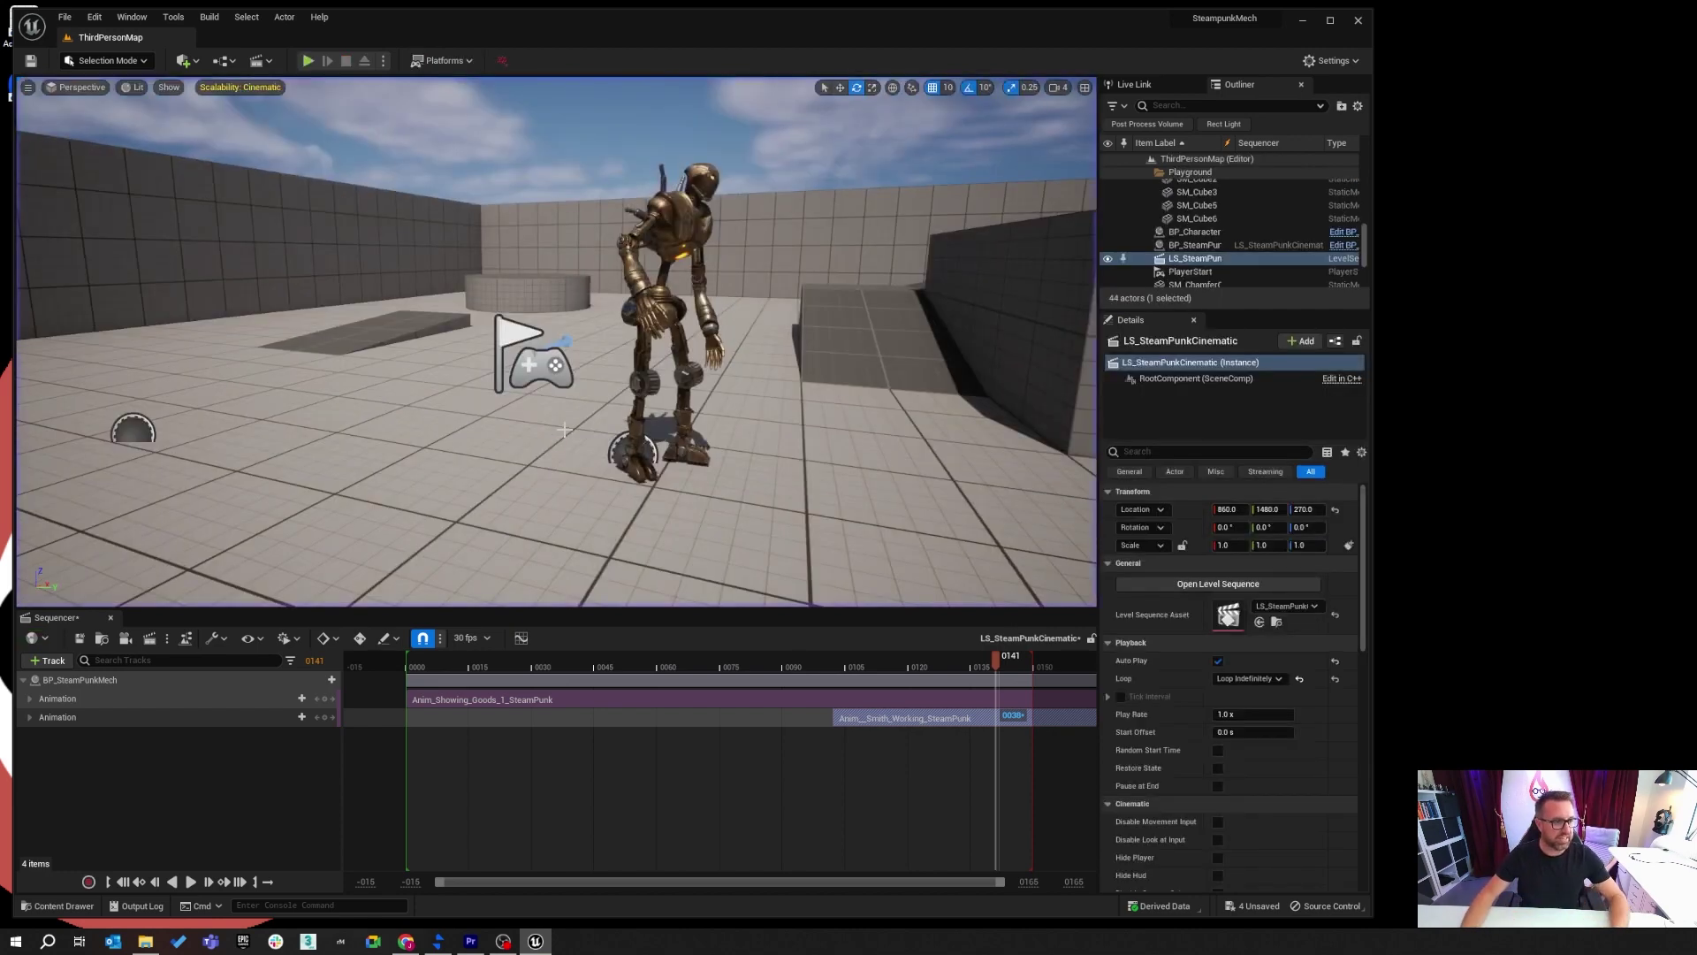